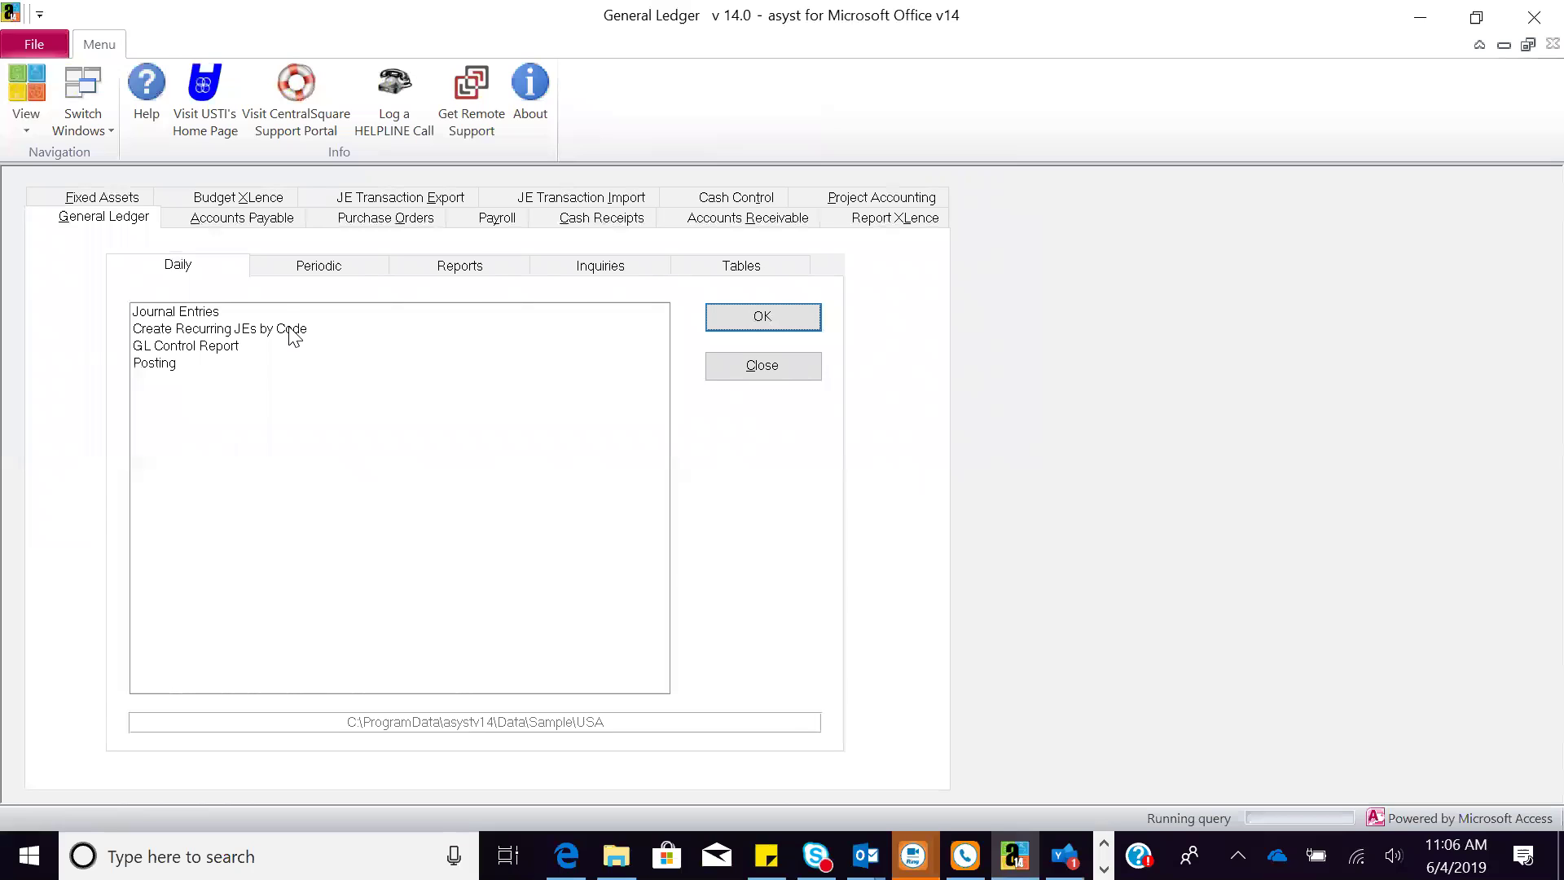
Step: Review the General Ledger's Periodic, Reports, Inquiries and Tables option lists
left_click(285, 267)
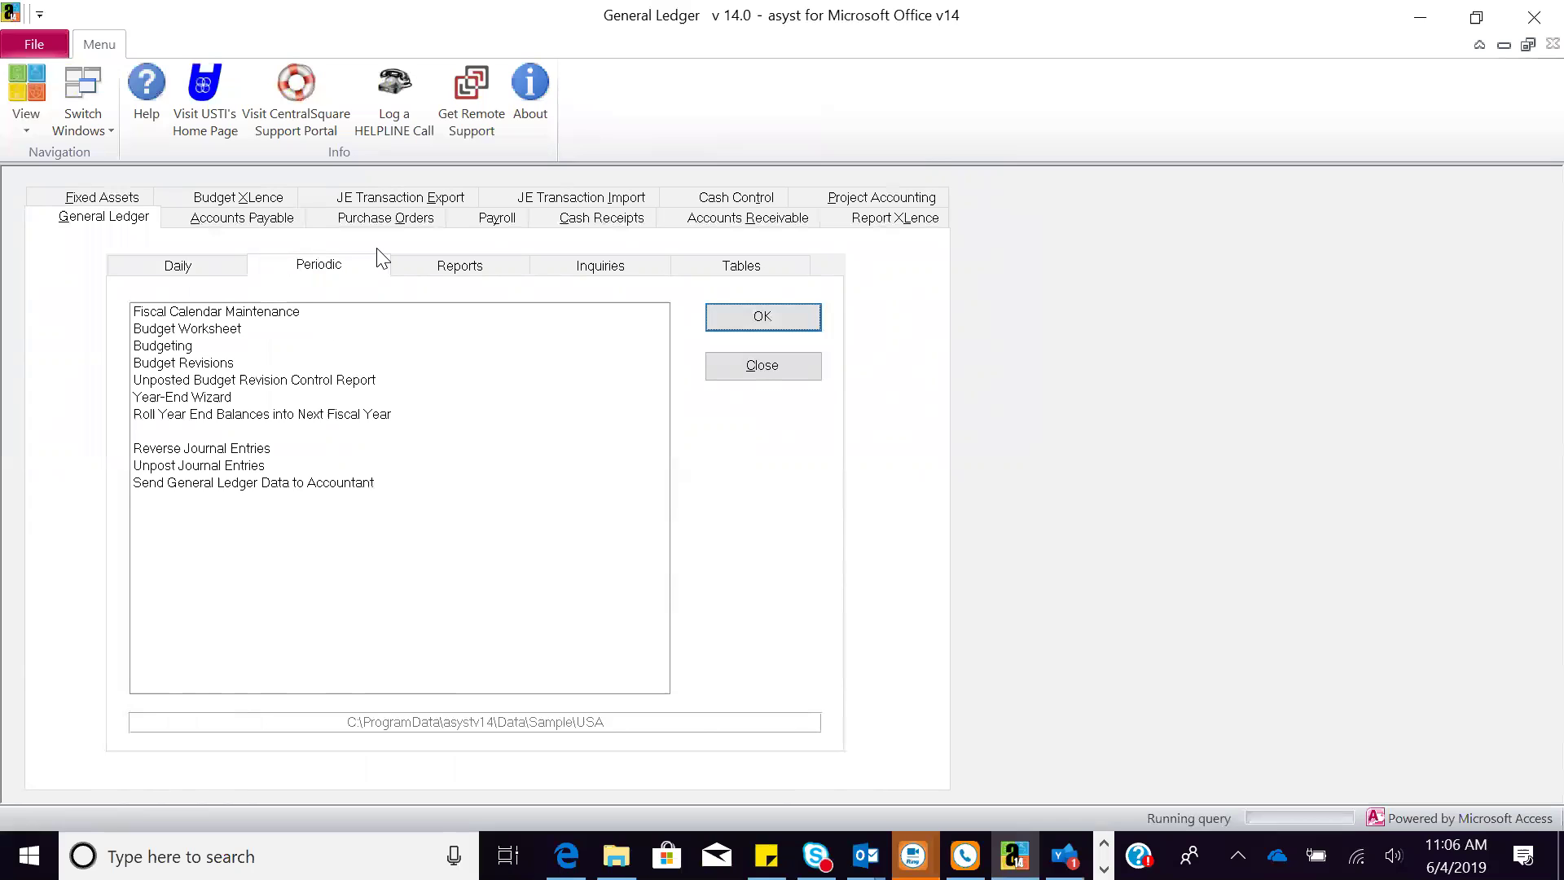
left_click(440, 269)
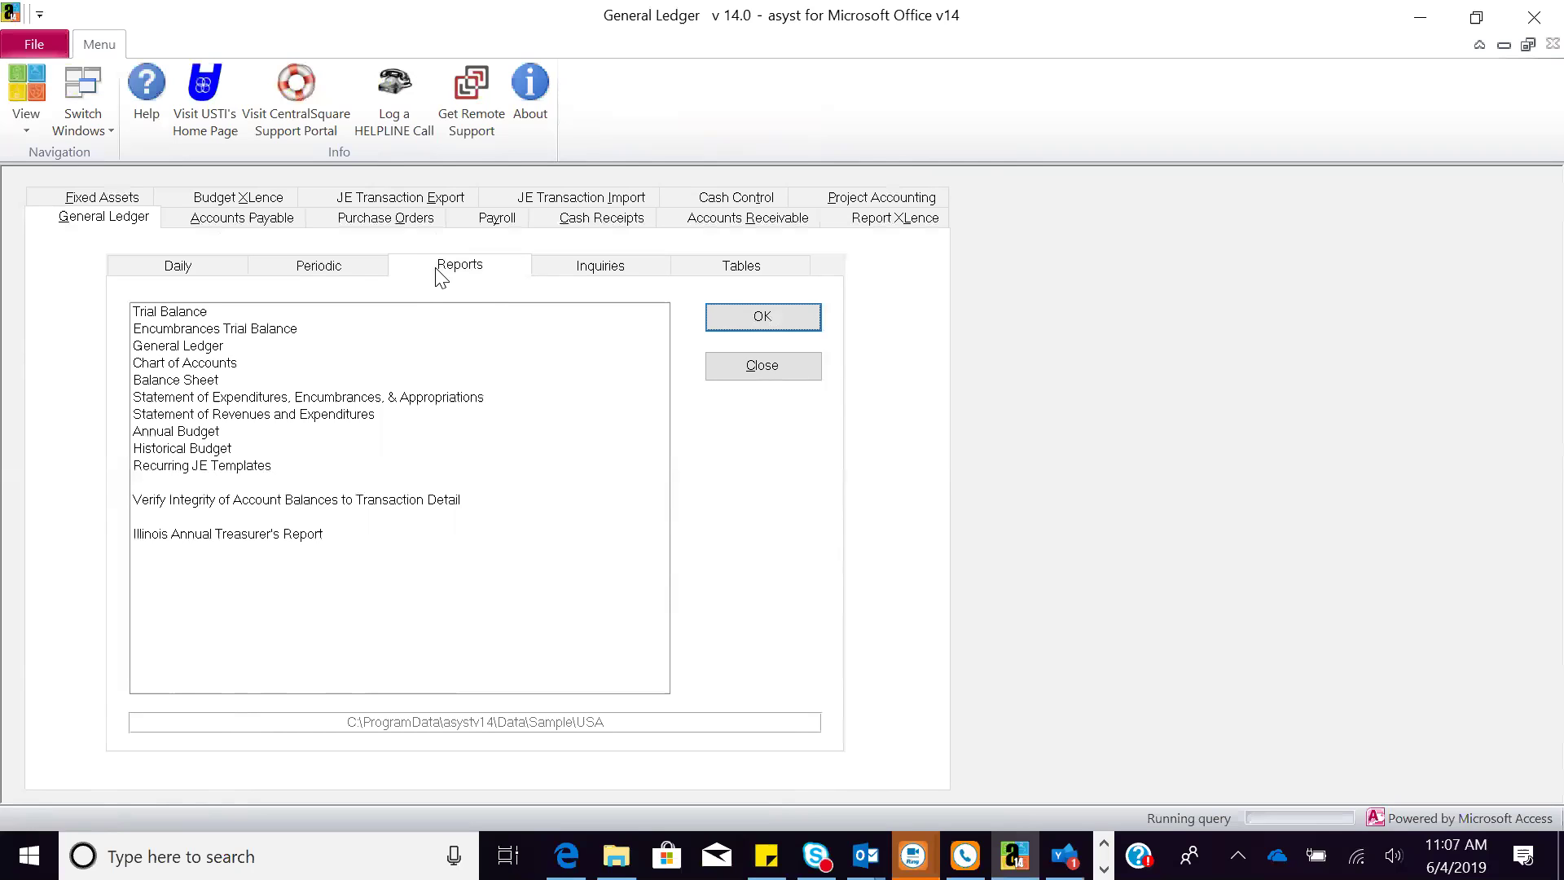
left_click(617, 269)
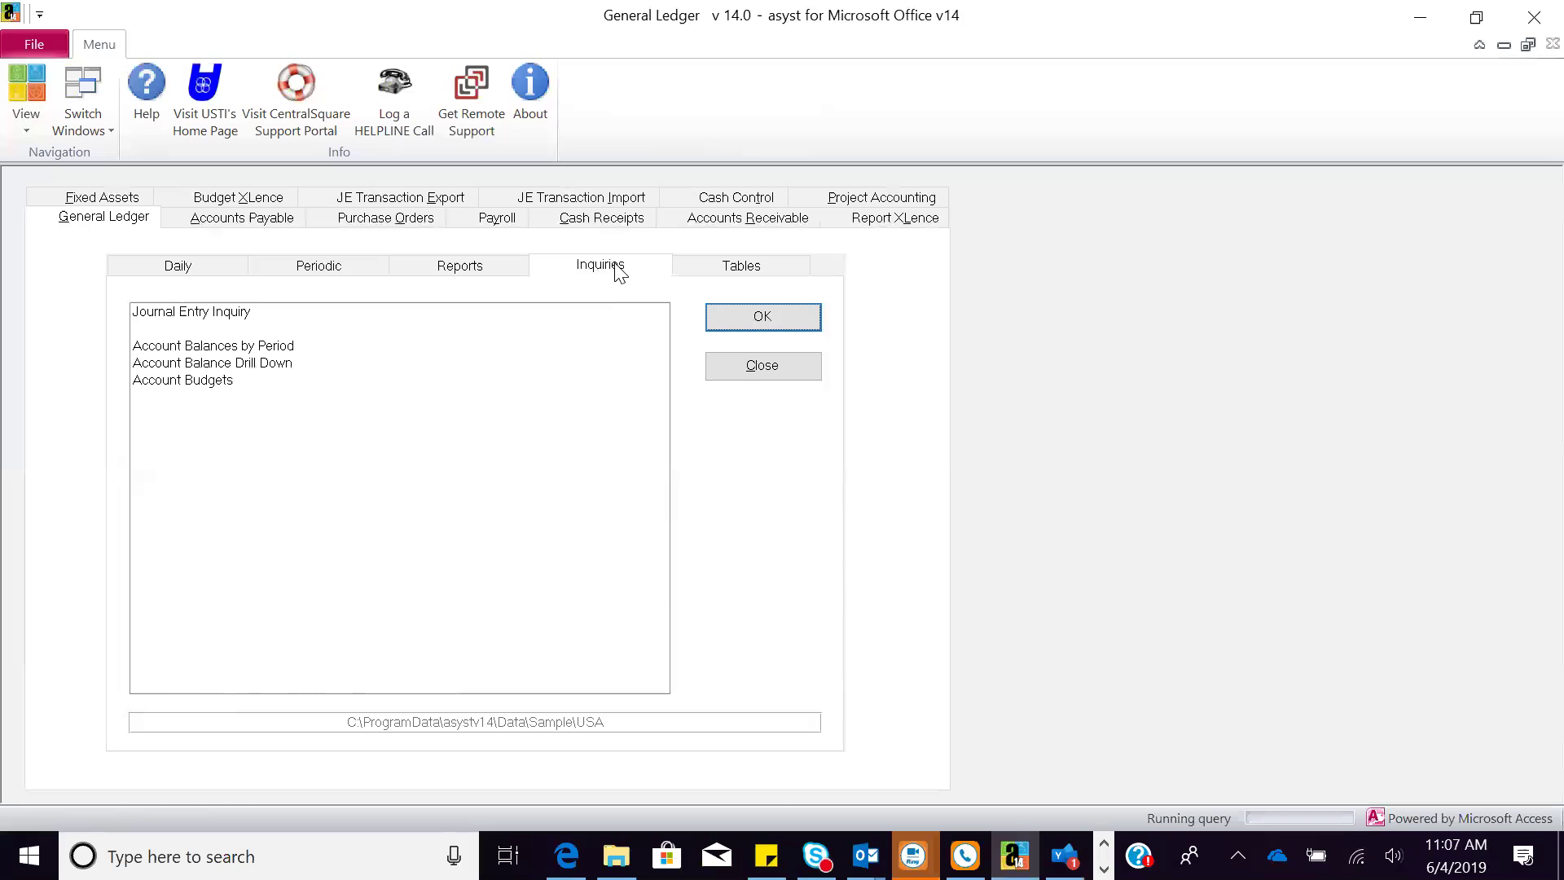
left_click(728, 272)
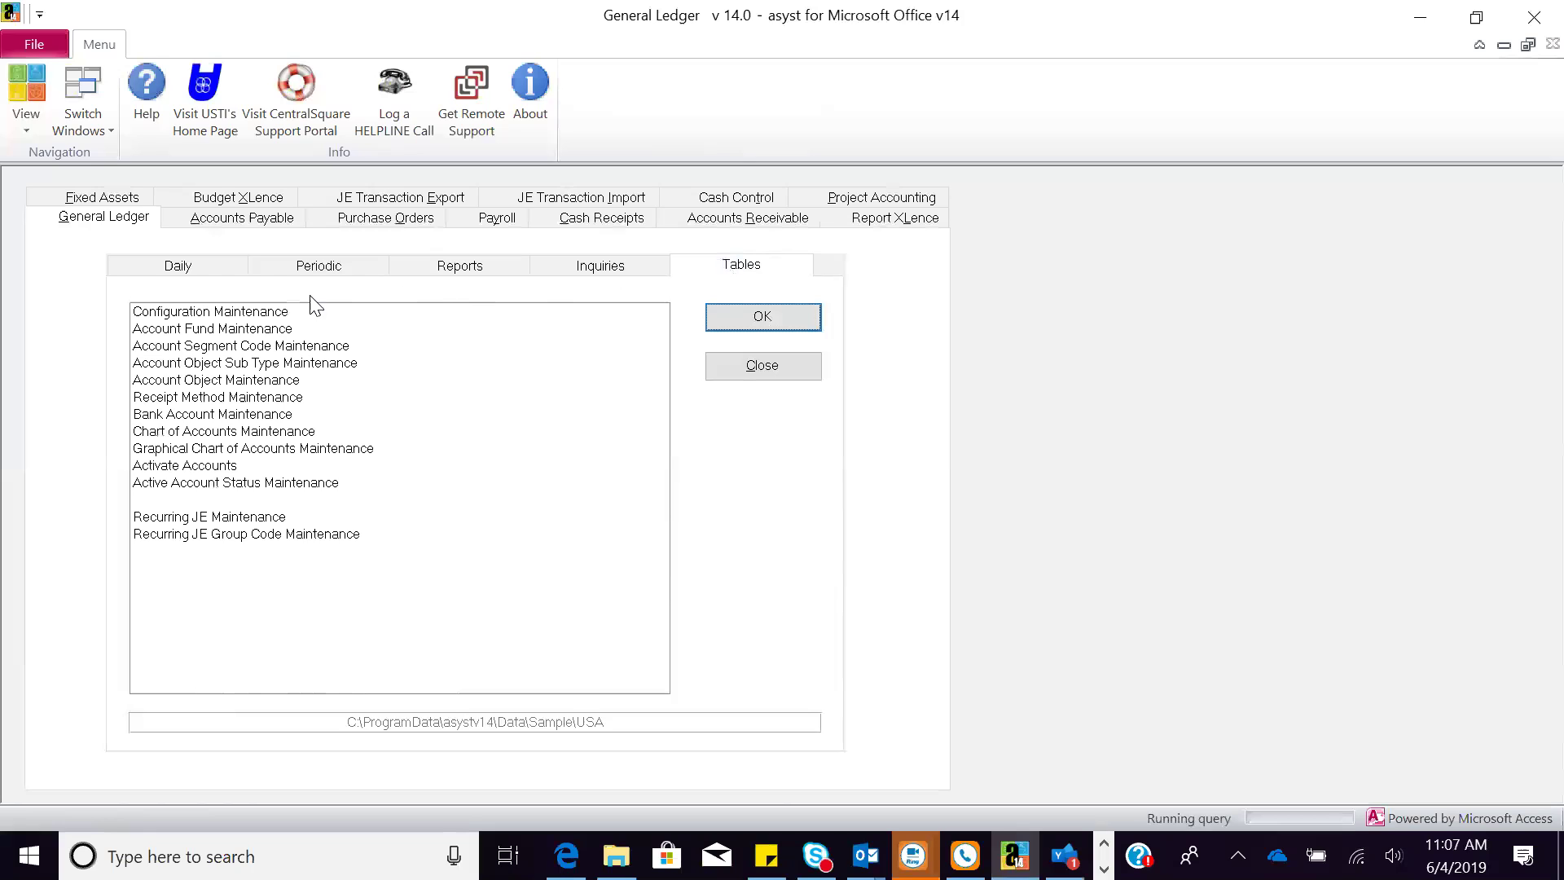
Step: Open the daily Journal Entries option and load the existing Accumulated Depreciation journal entry
left_click(238, 277)
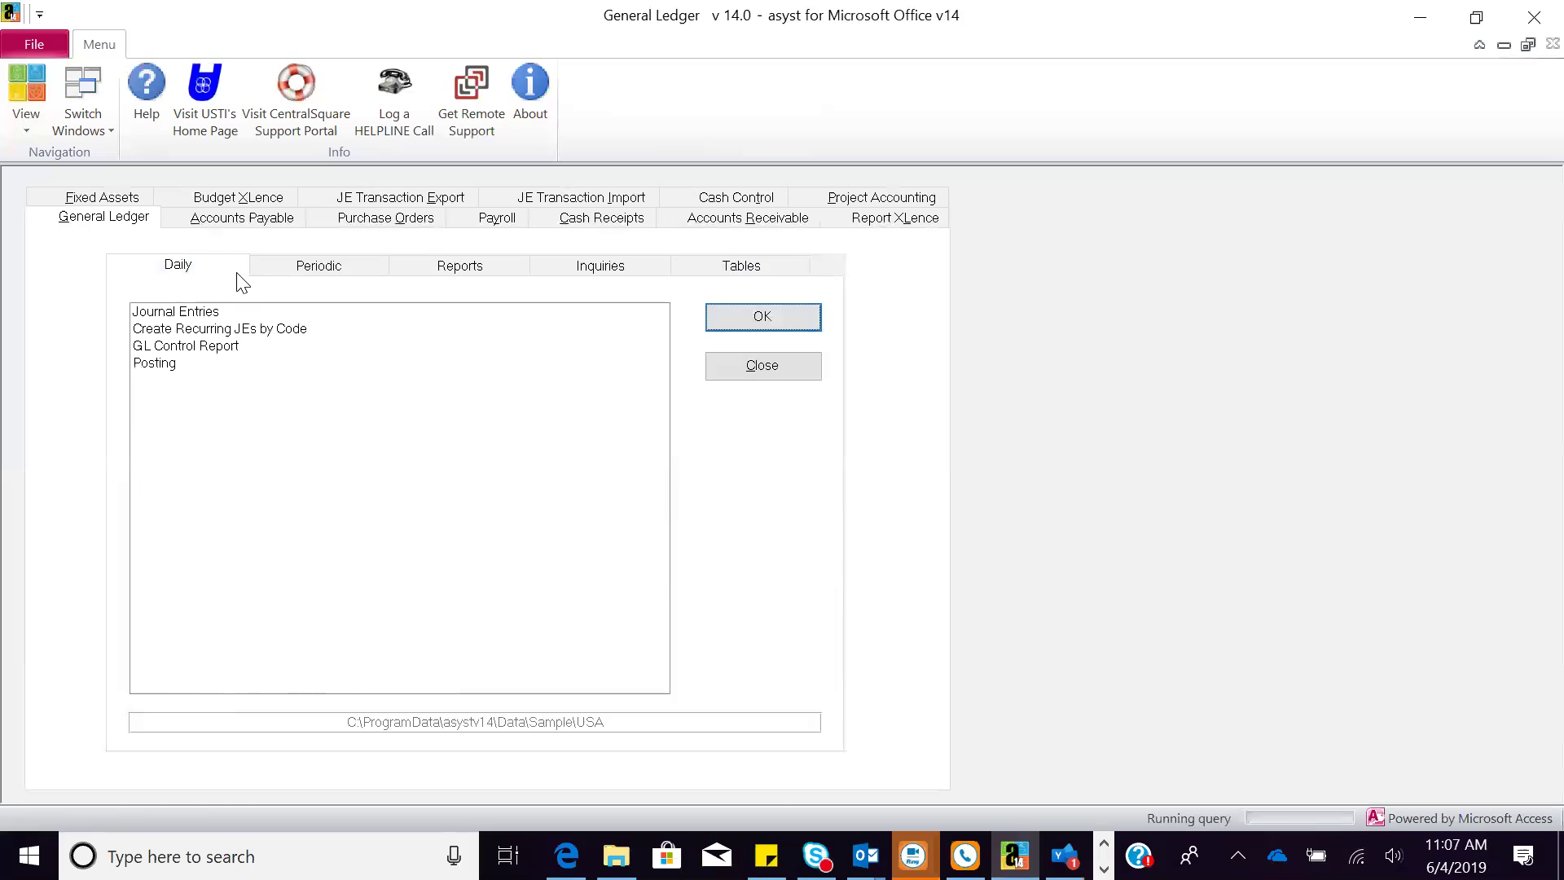
left_click(212, 311)
left_click(790, 316)
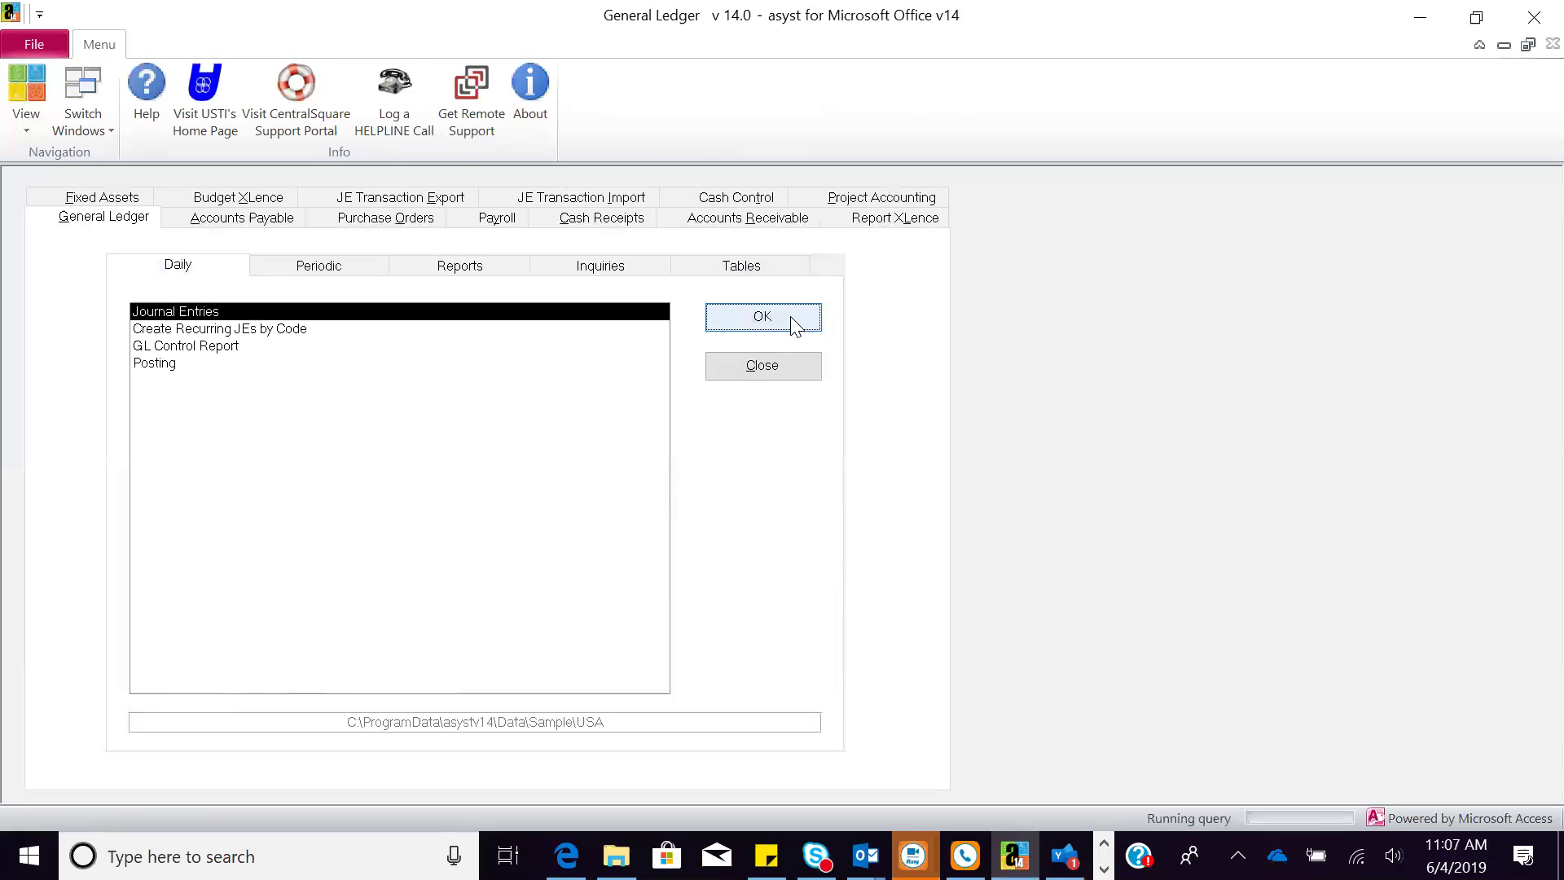
left_click(172, 102)
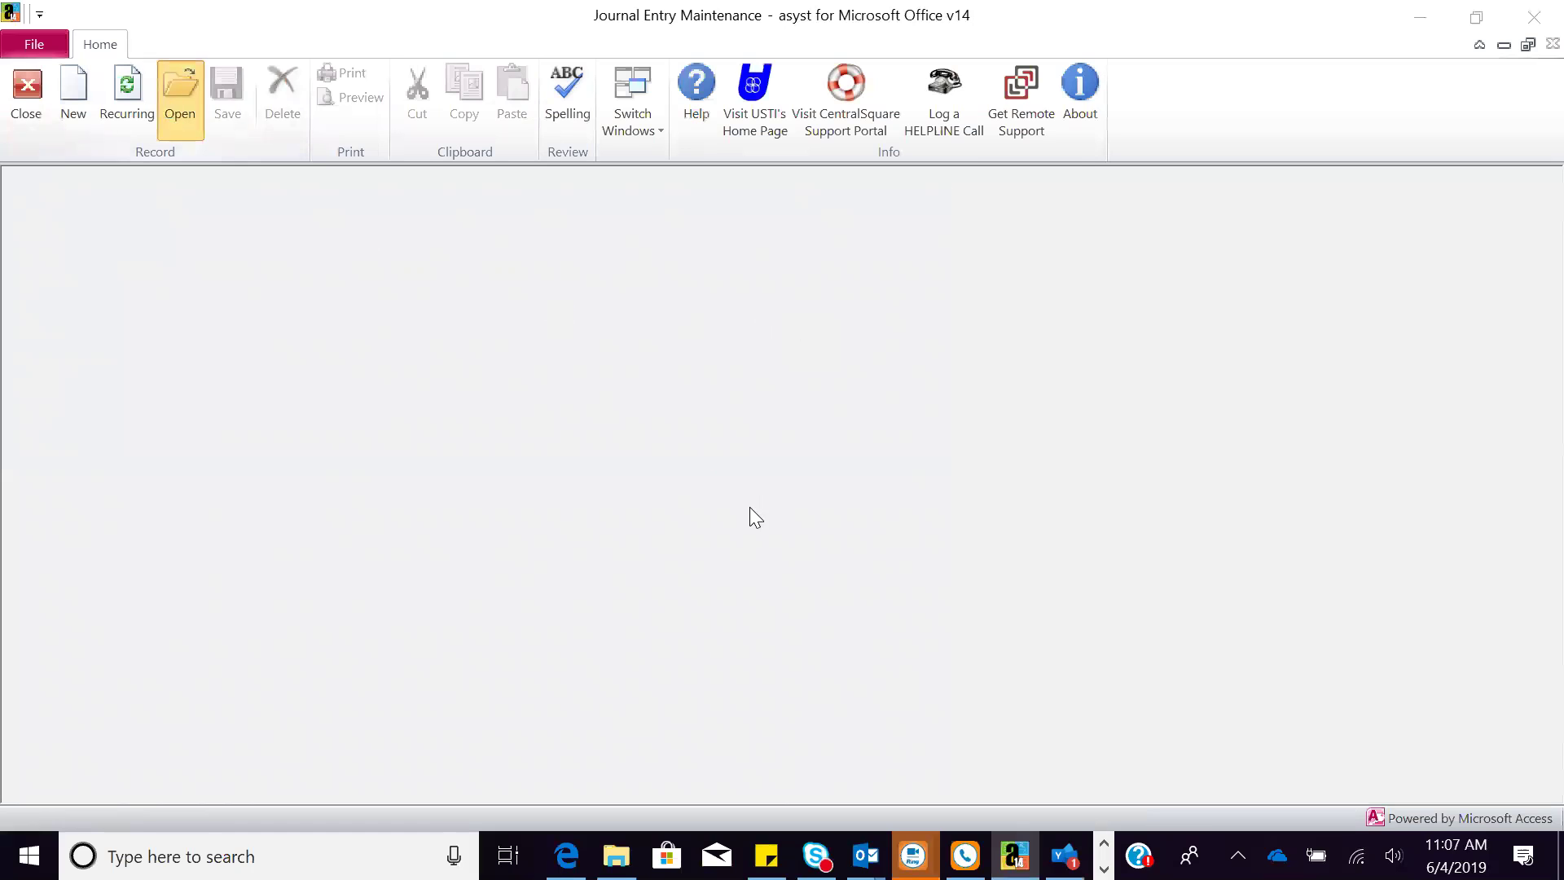
left_click(878, 568)
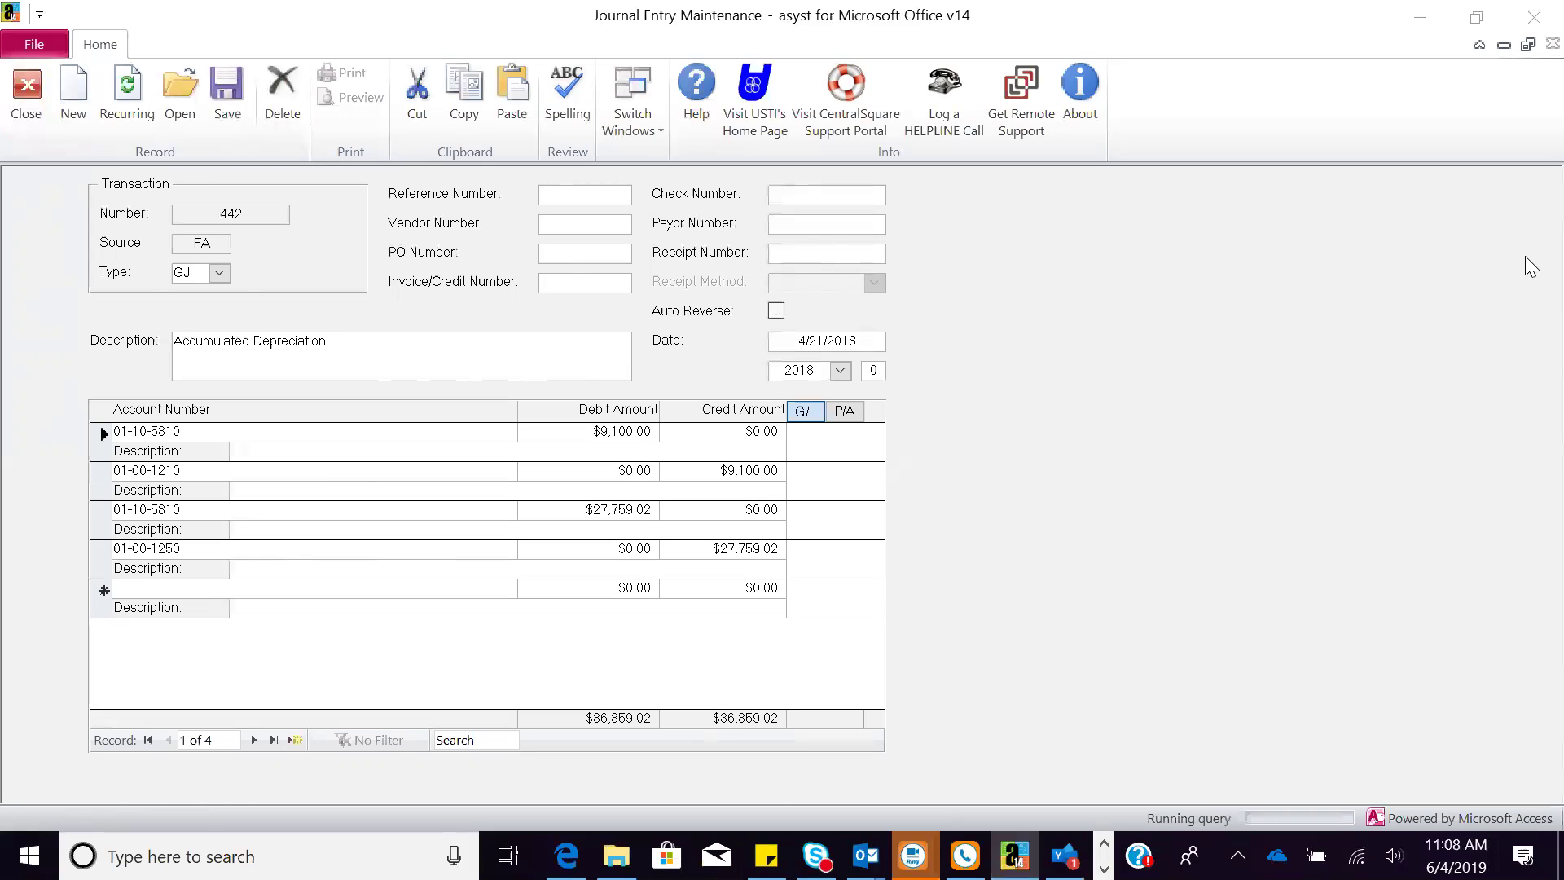
Step: View the helpline call form for the Journal Entries option and dismiss it without submitting
left_click(933, 91)
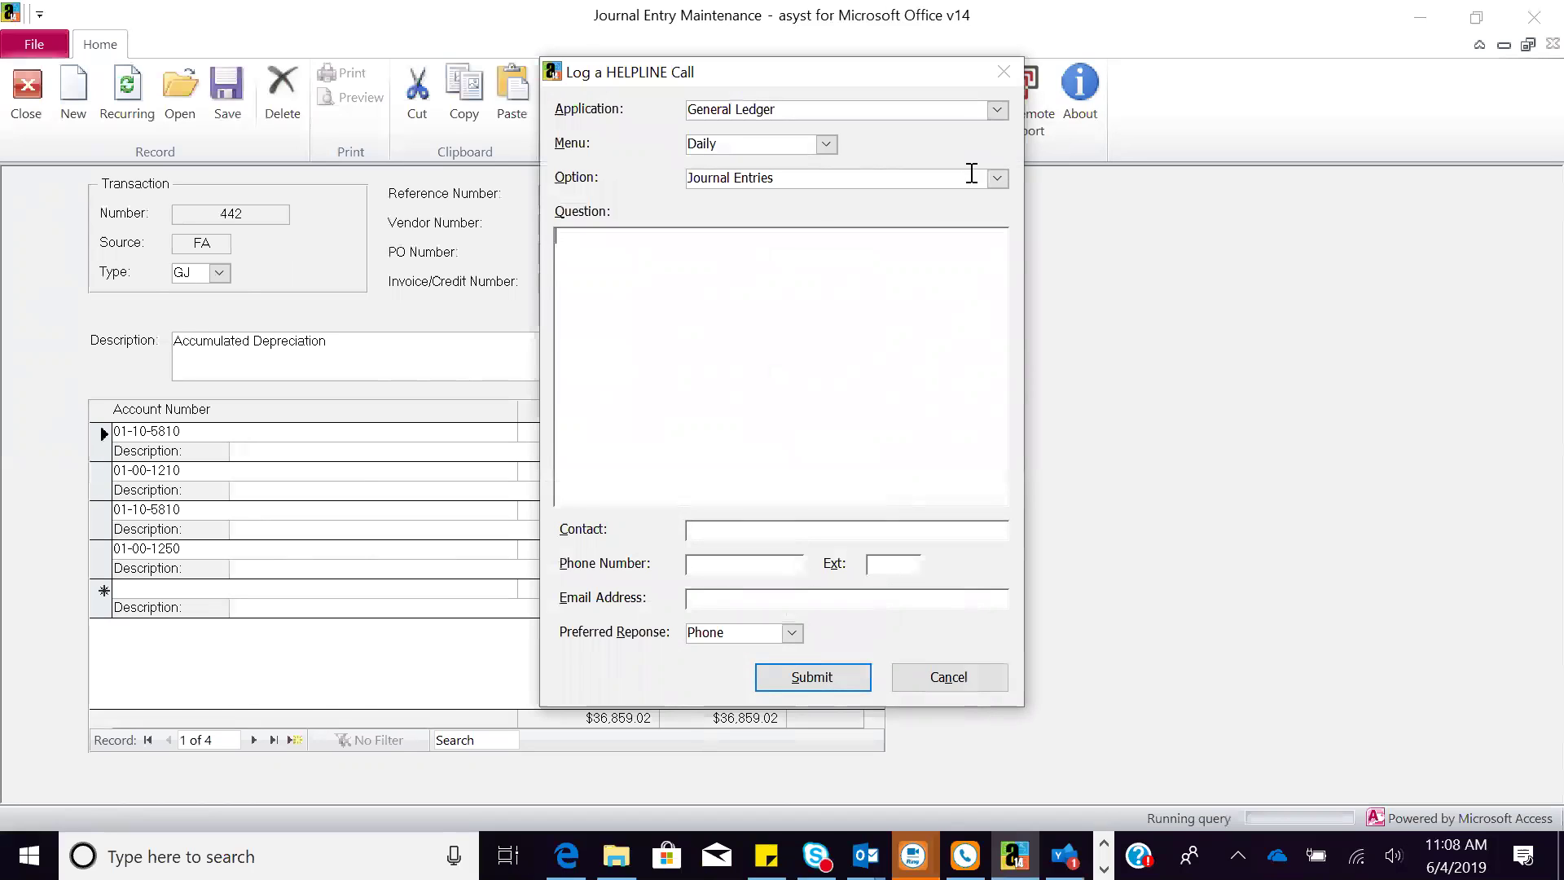
left_click(935, 673)
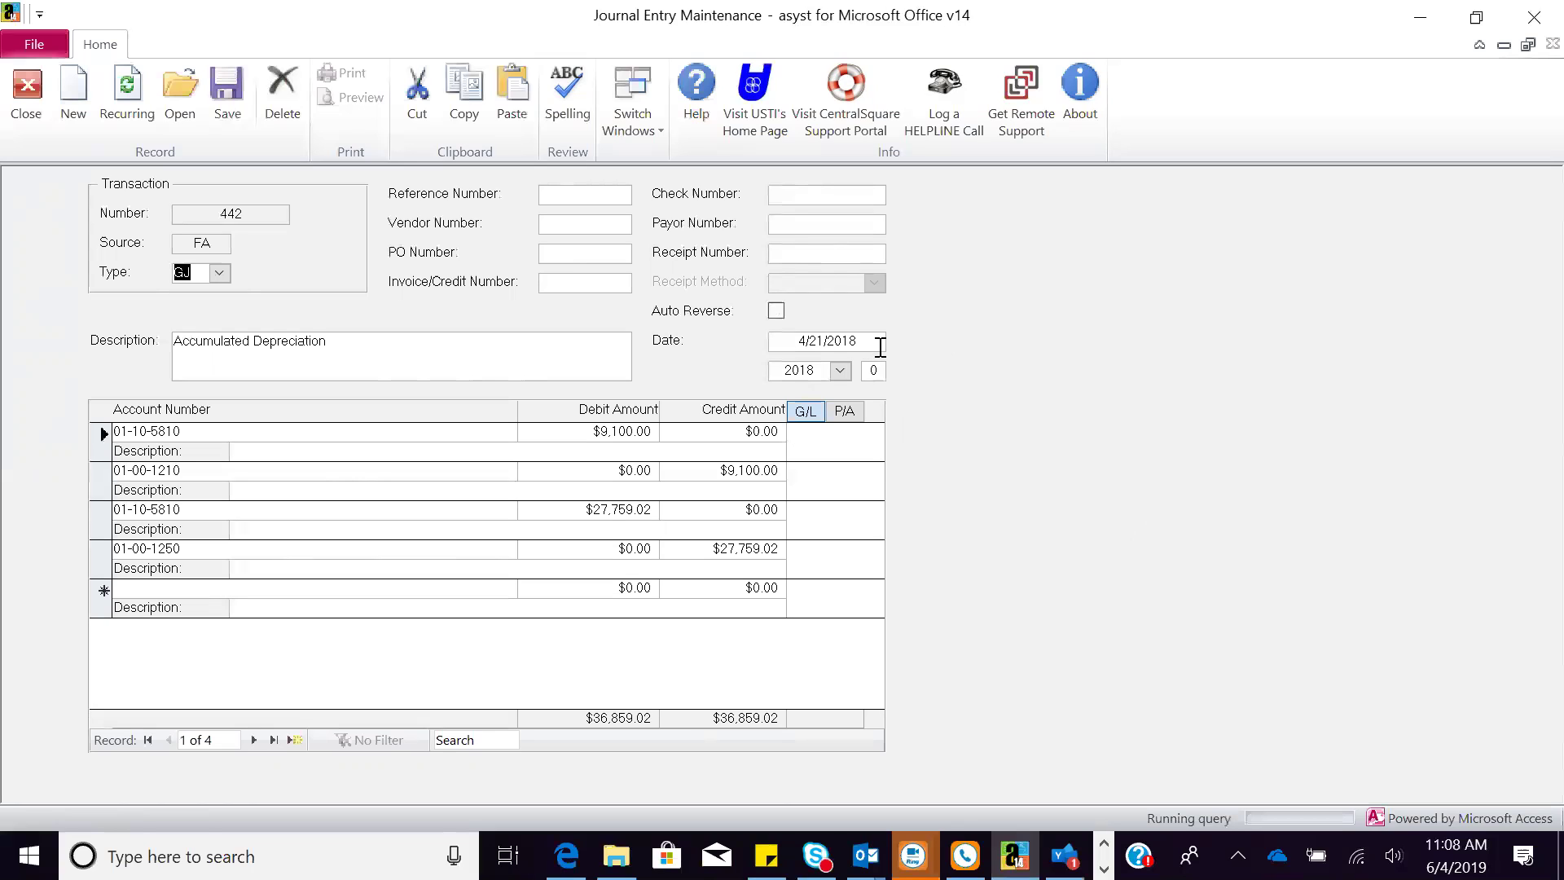
Step: Examine the project, task and category choices on the entry's project accounting lines, return to the ledger lines, and close the journal entry
left_click(845, 411)
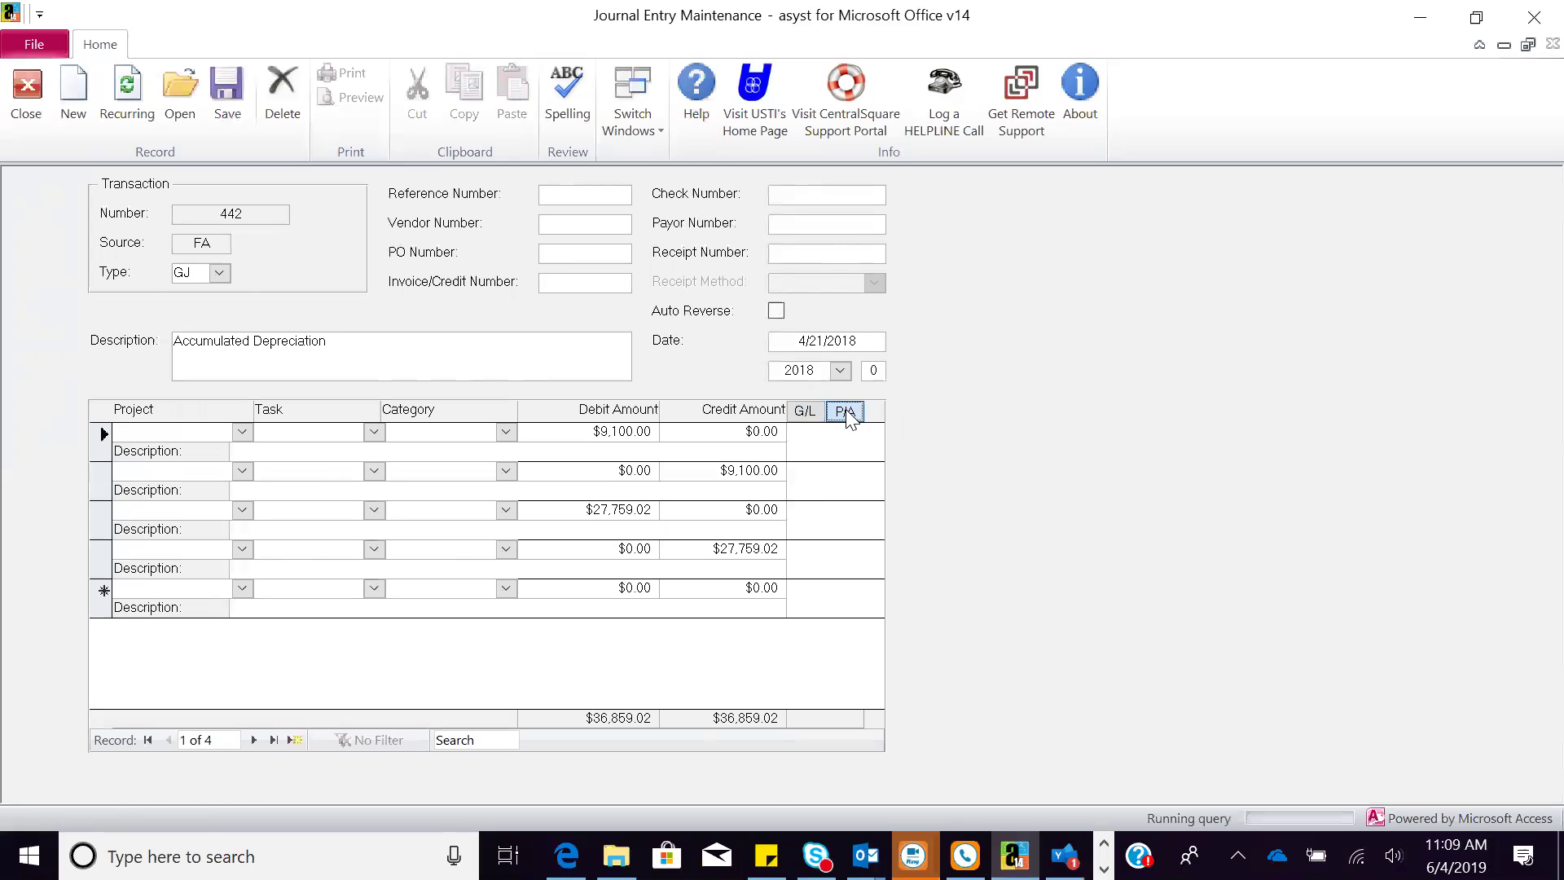
left_click(242, 431)
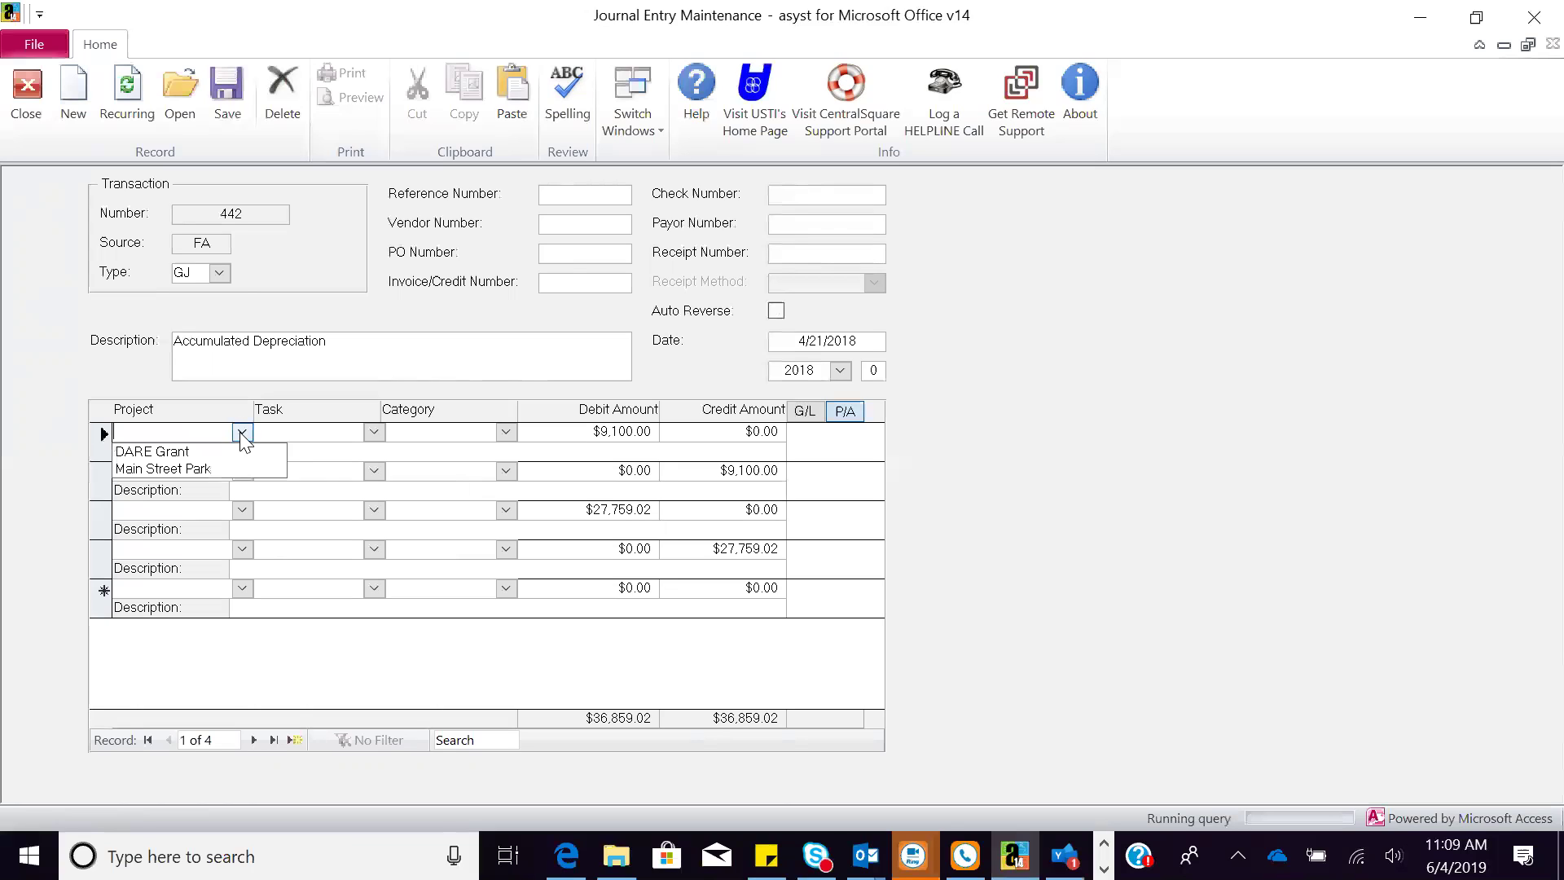
left_click(369, 434)
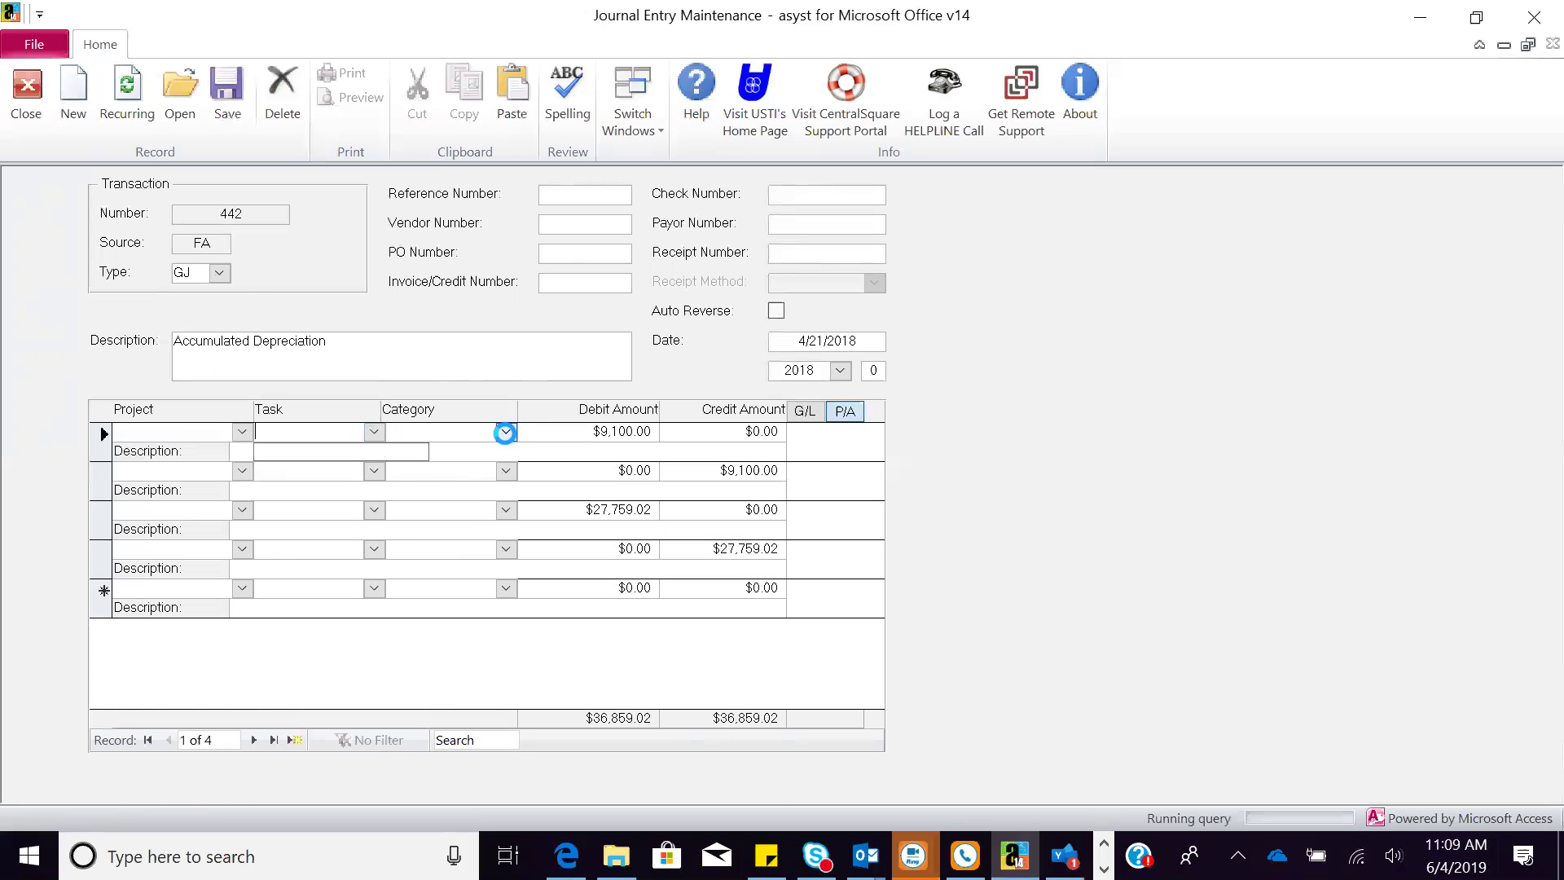
left_click(505, 432)
left_click(805, 411)
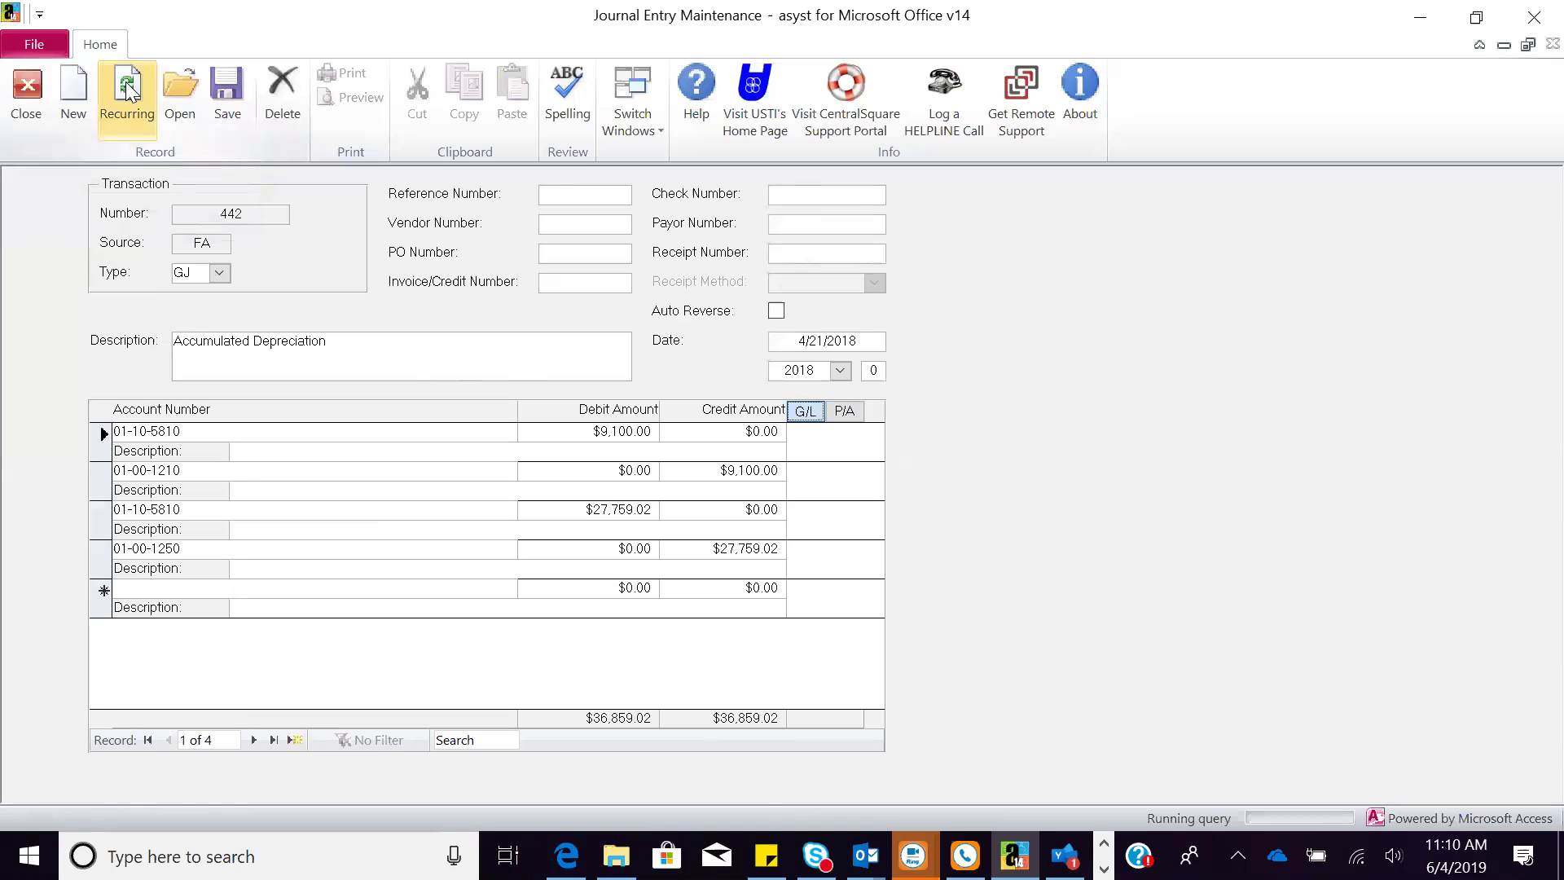
left_click(26, 97)
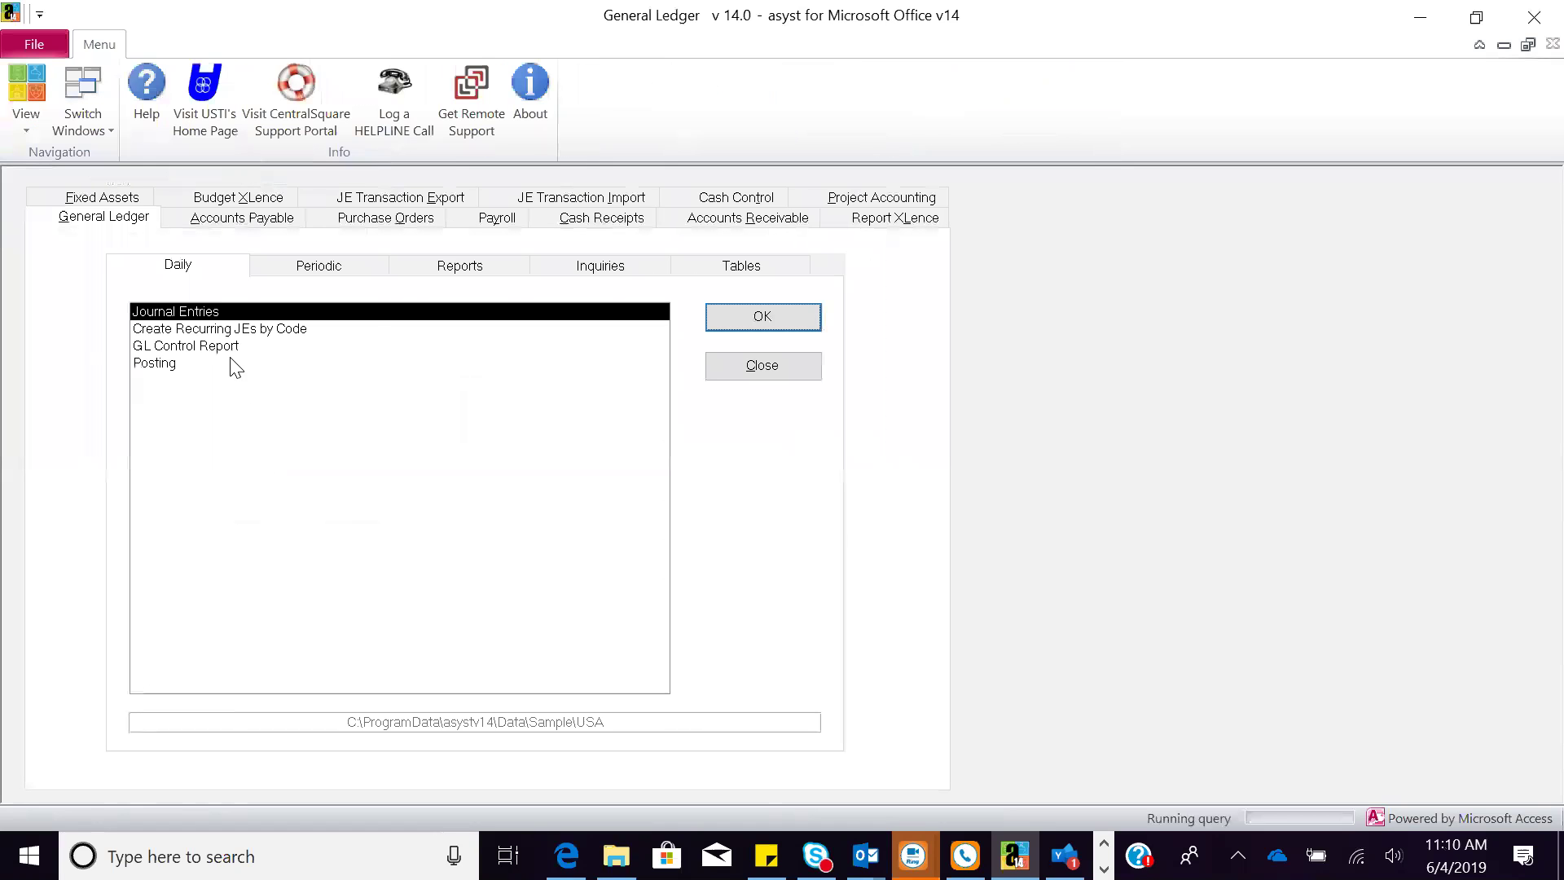
Step: Generate a preview of the GL Control Report for posted transactions
left_click(234, 347)
left_click(761, 320)
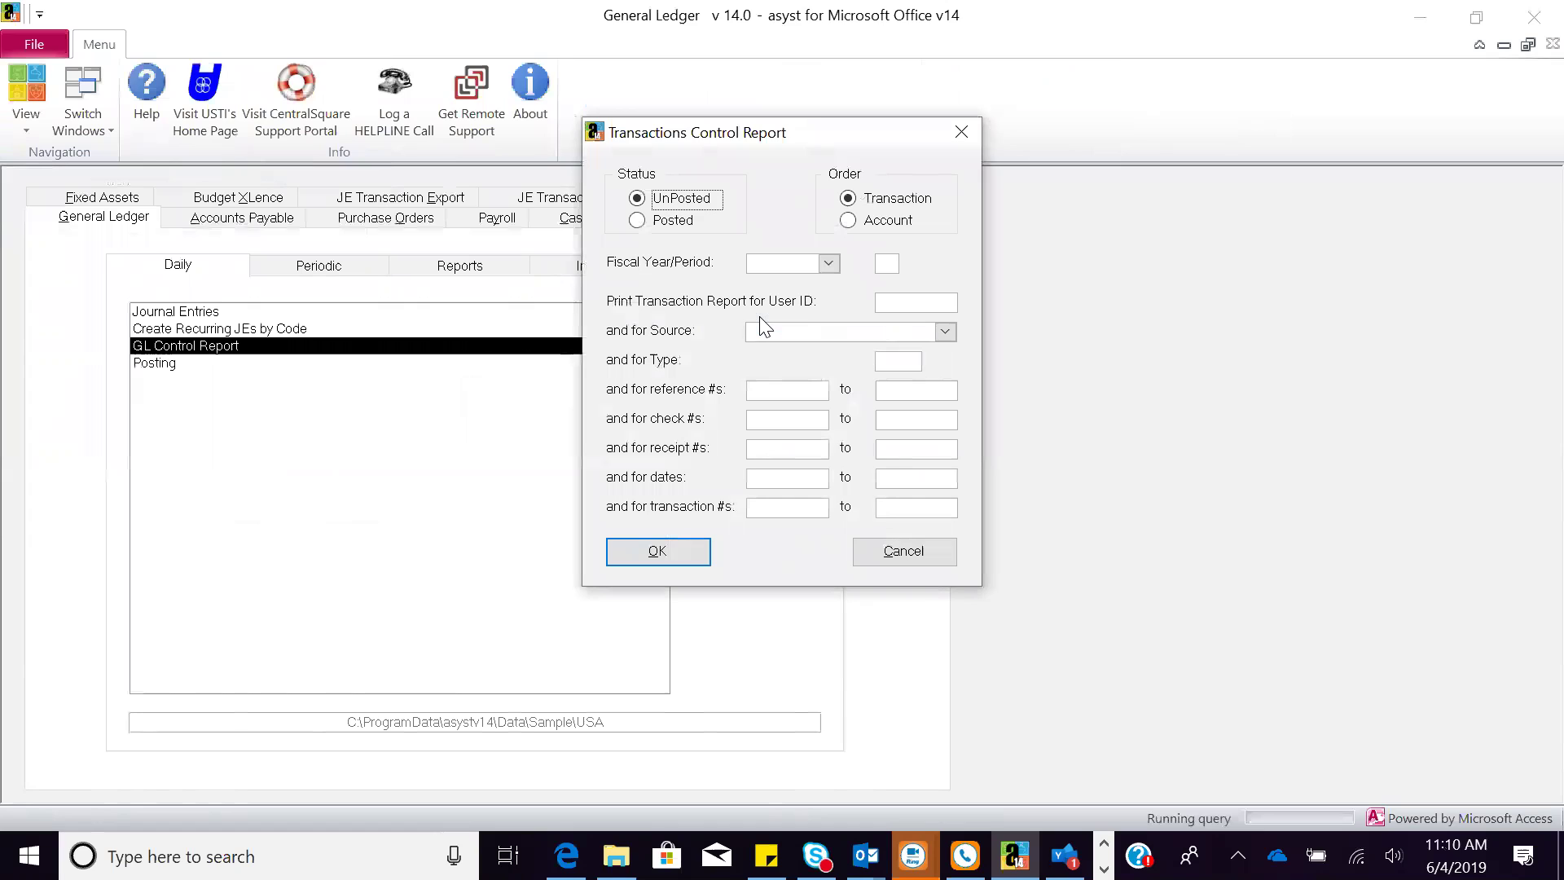
left_click(638, 220)
left_click(945, 334)
left_click(913, 591)
left_click(637, 554)
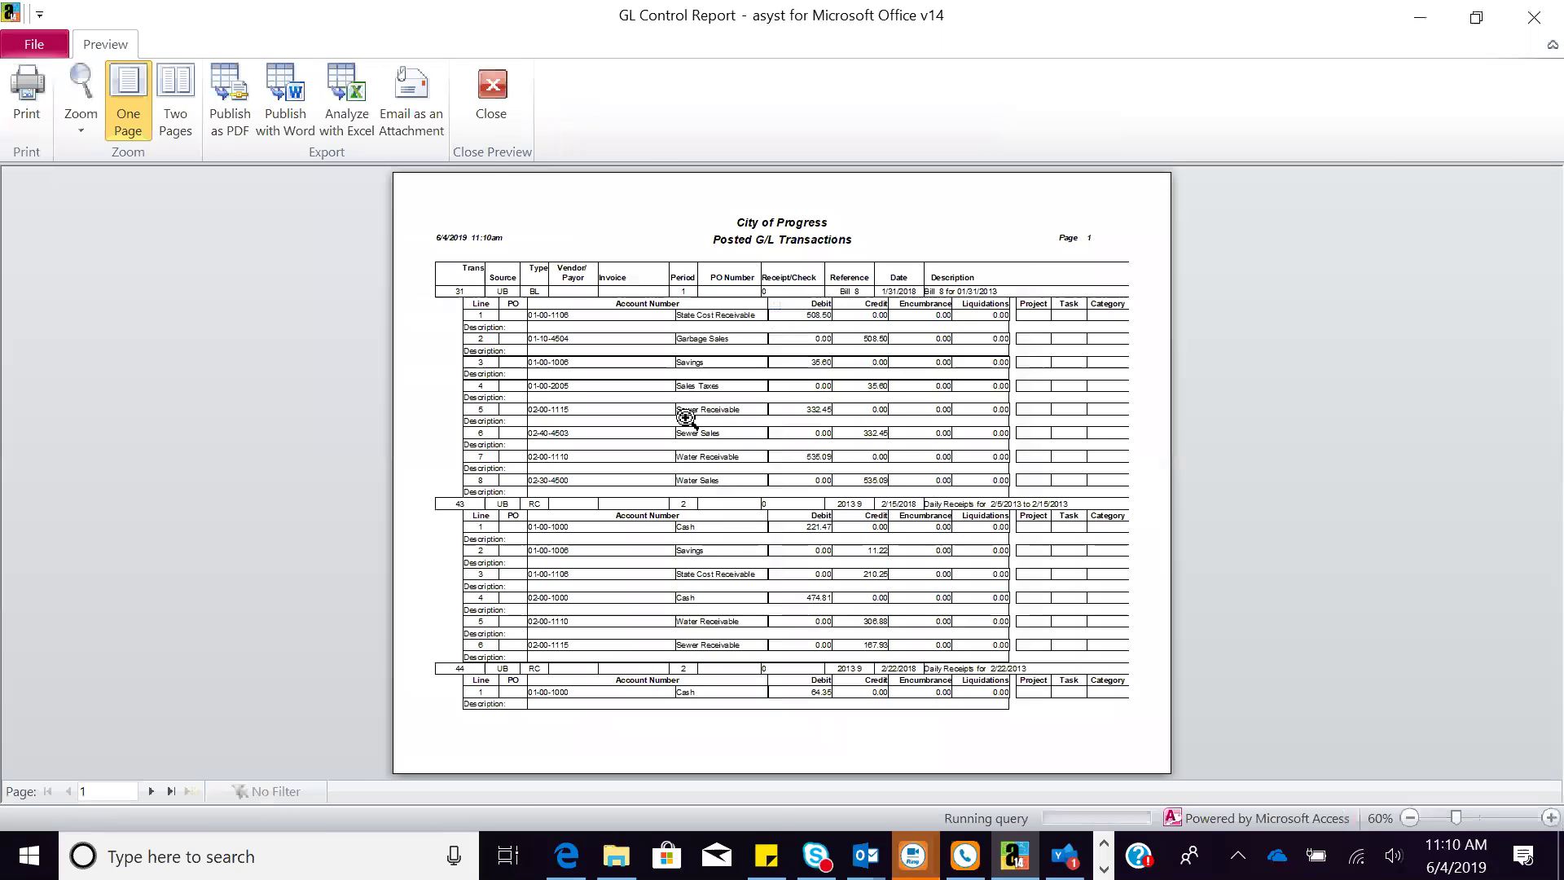
Step: Examine the transaction details on the first page of the GL Control Report at 100% and close the preview
left_click(686, 418)
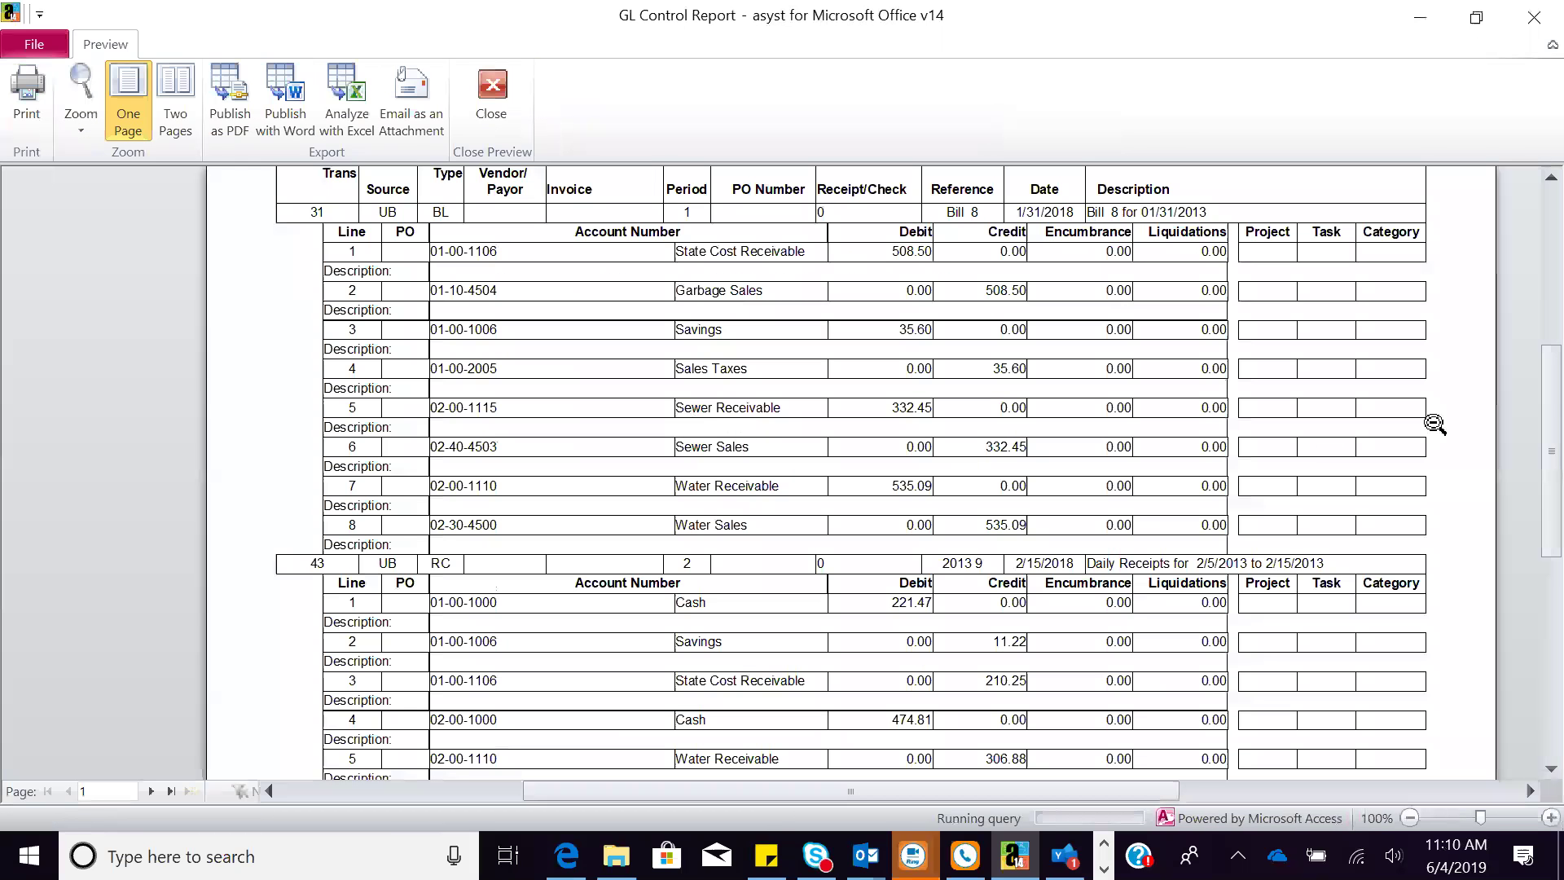
scroll(1527, 363, "up", 1)
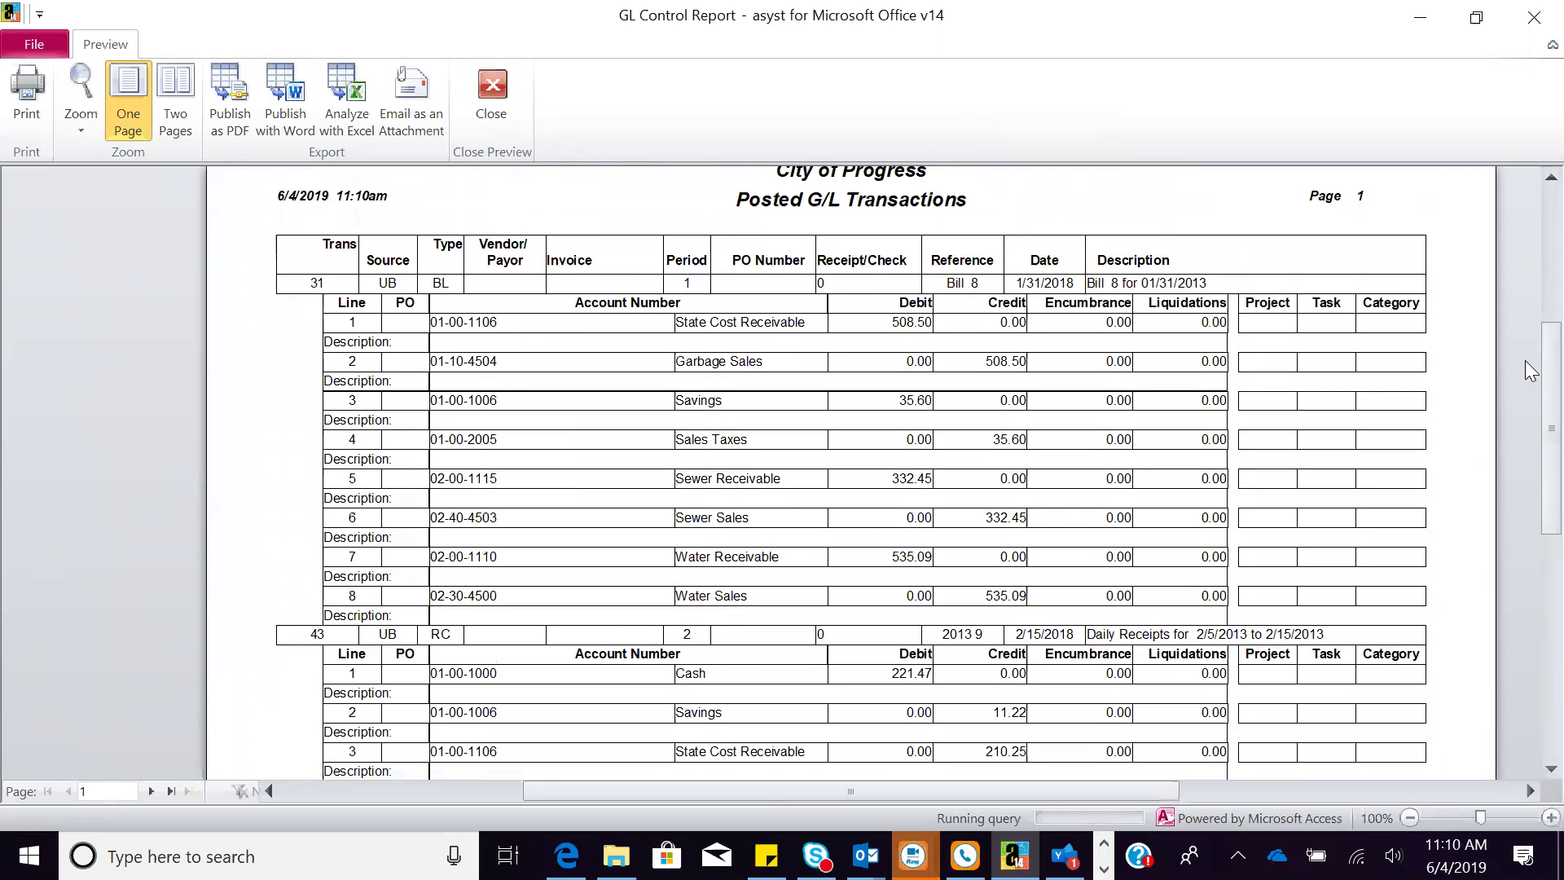
left_click(485, 110)
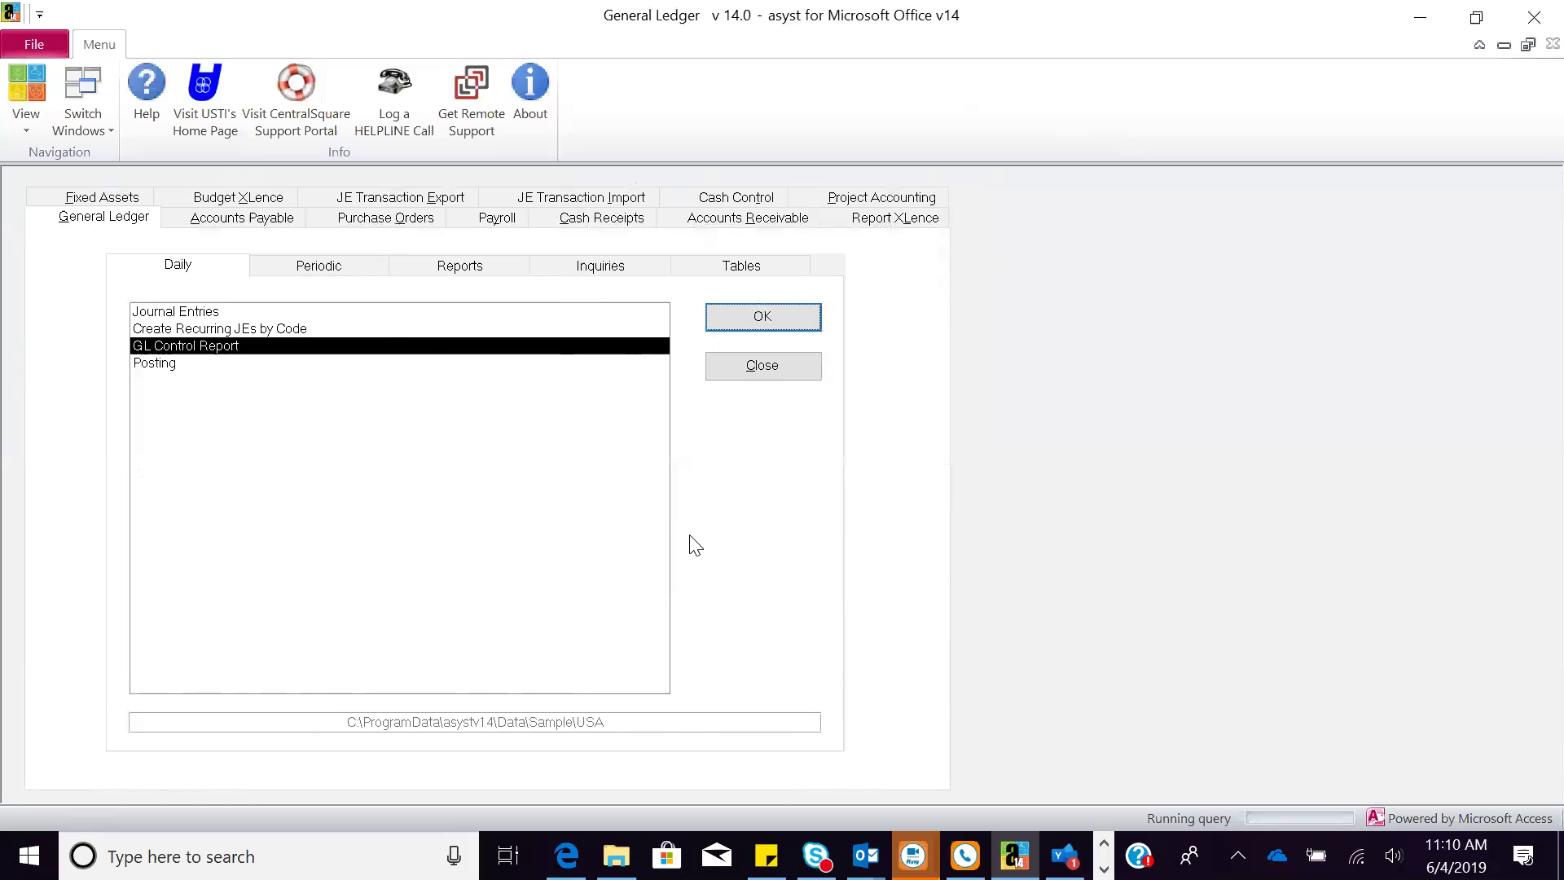
Step: Start Download Budget to Excel in Budget XLence and choose budget.XLS in Documents as the budget workbook
left_click(365, 259)
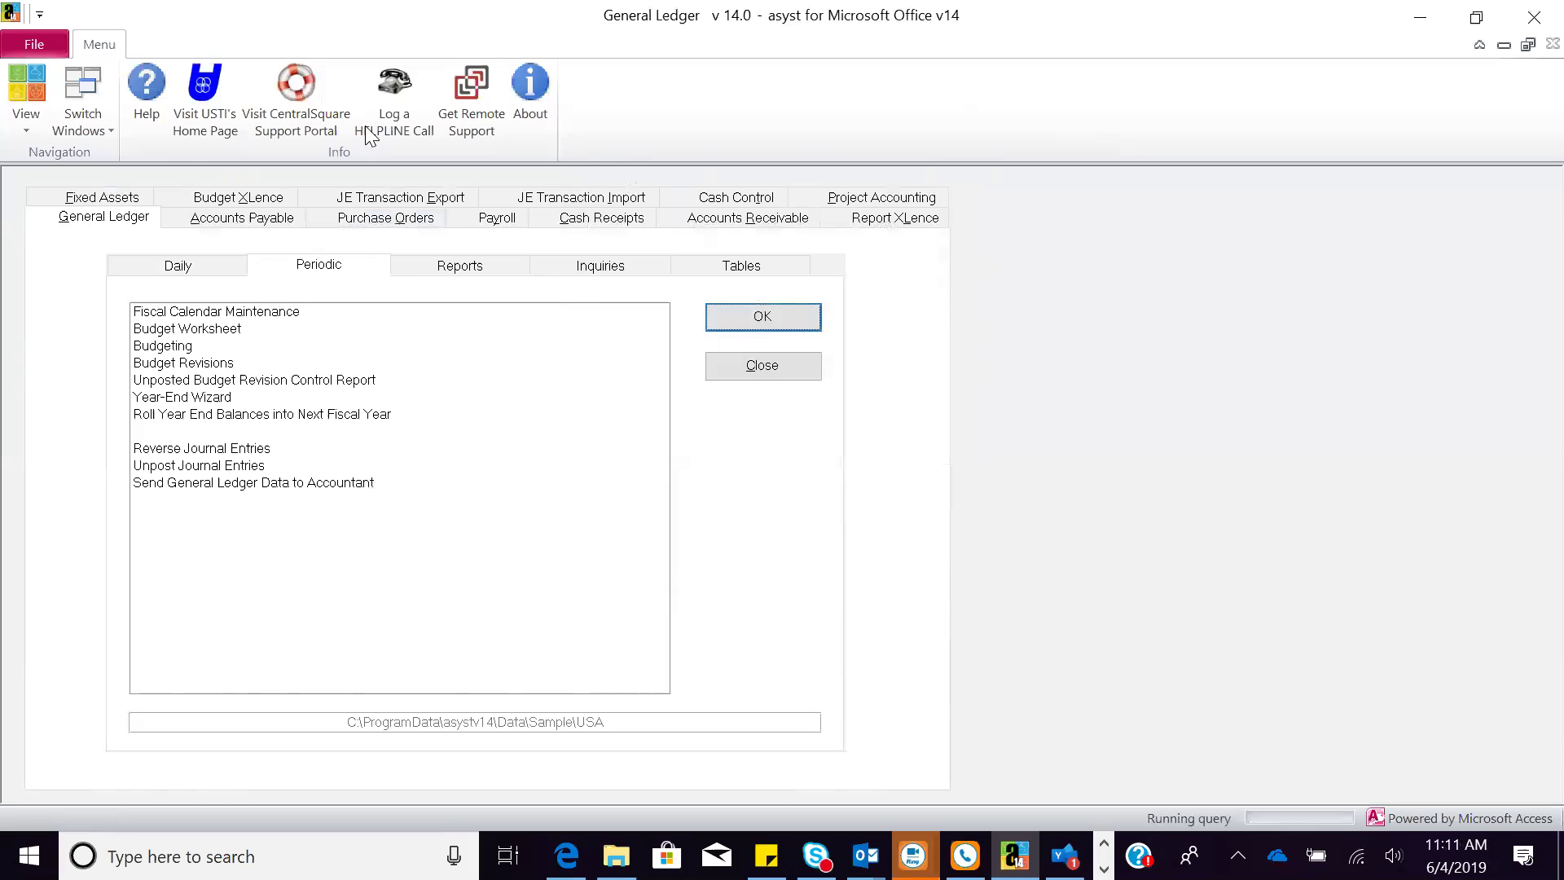
left_click(236, 198)
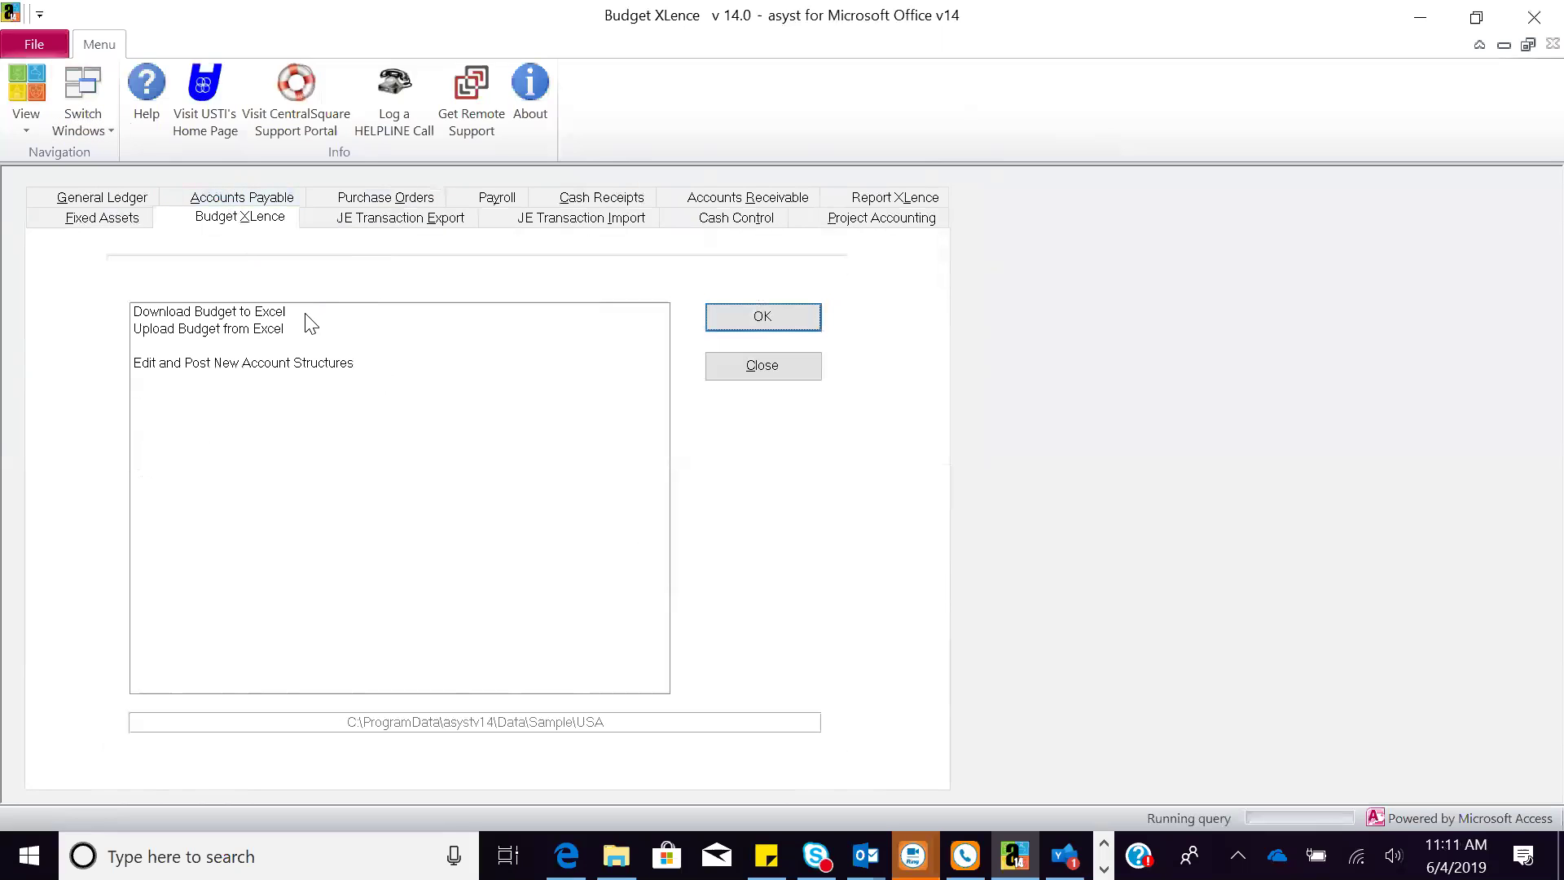
left_click(307, 315)
left_click(735, 318)
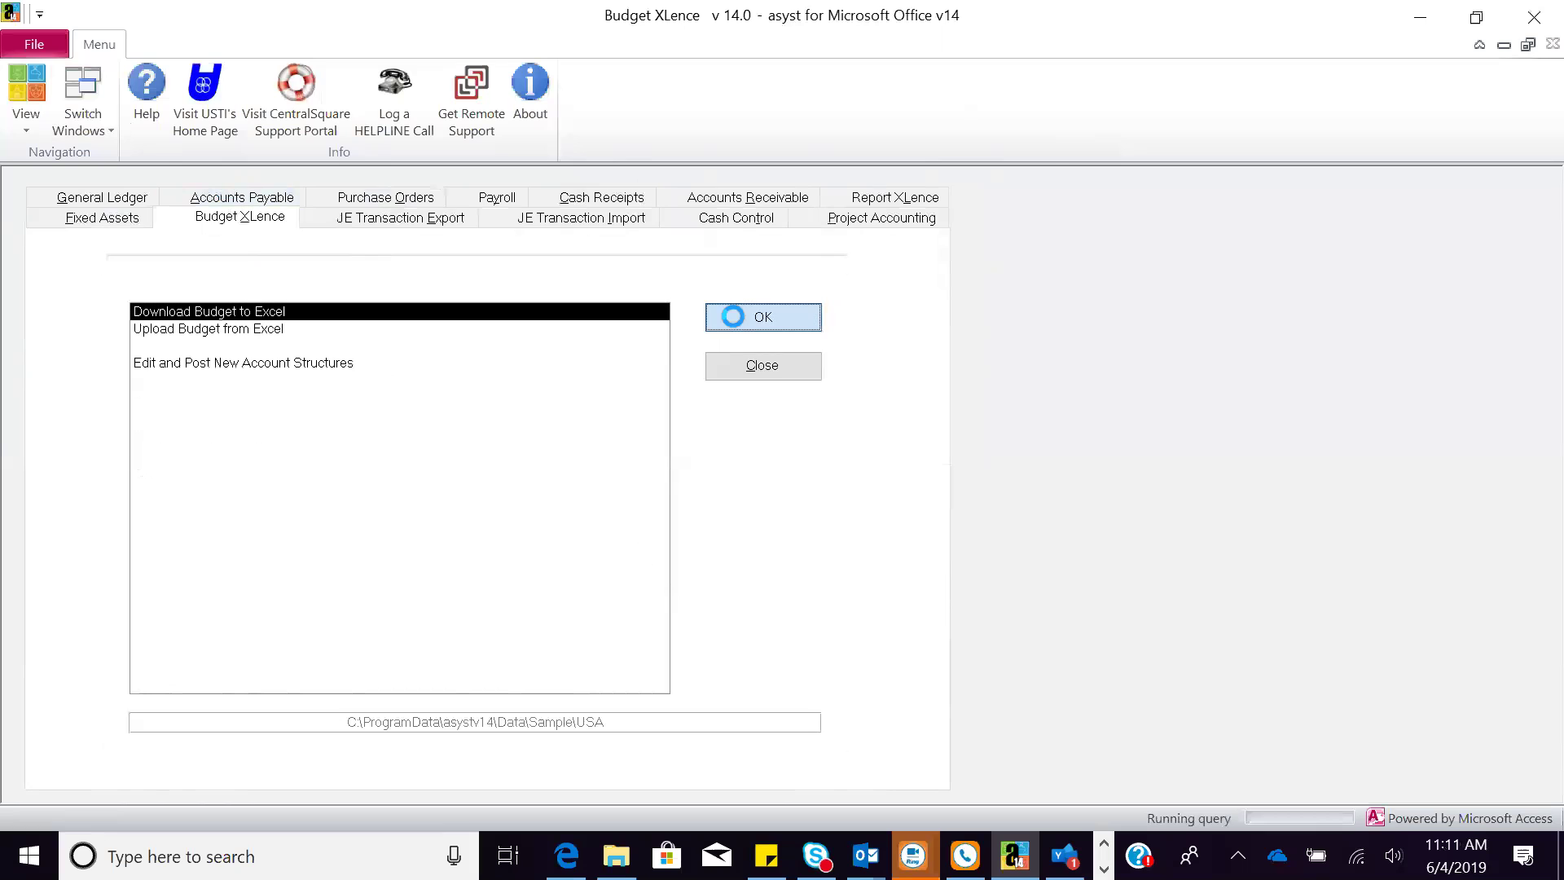
left_click(967, 239)
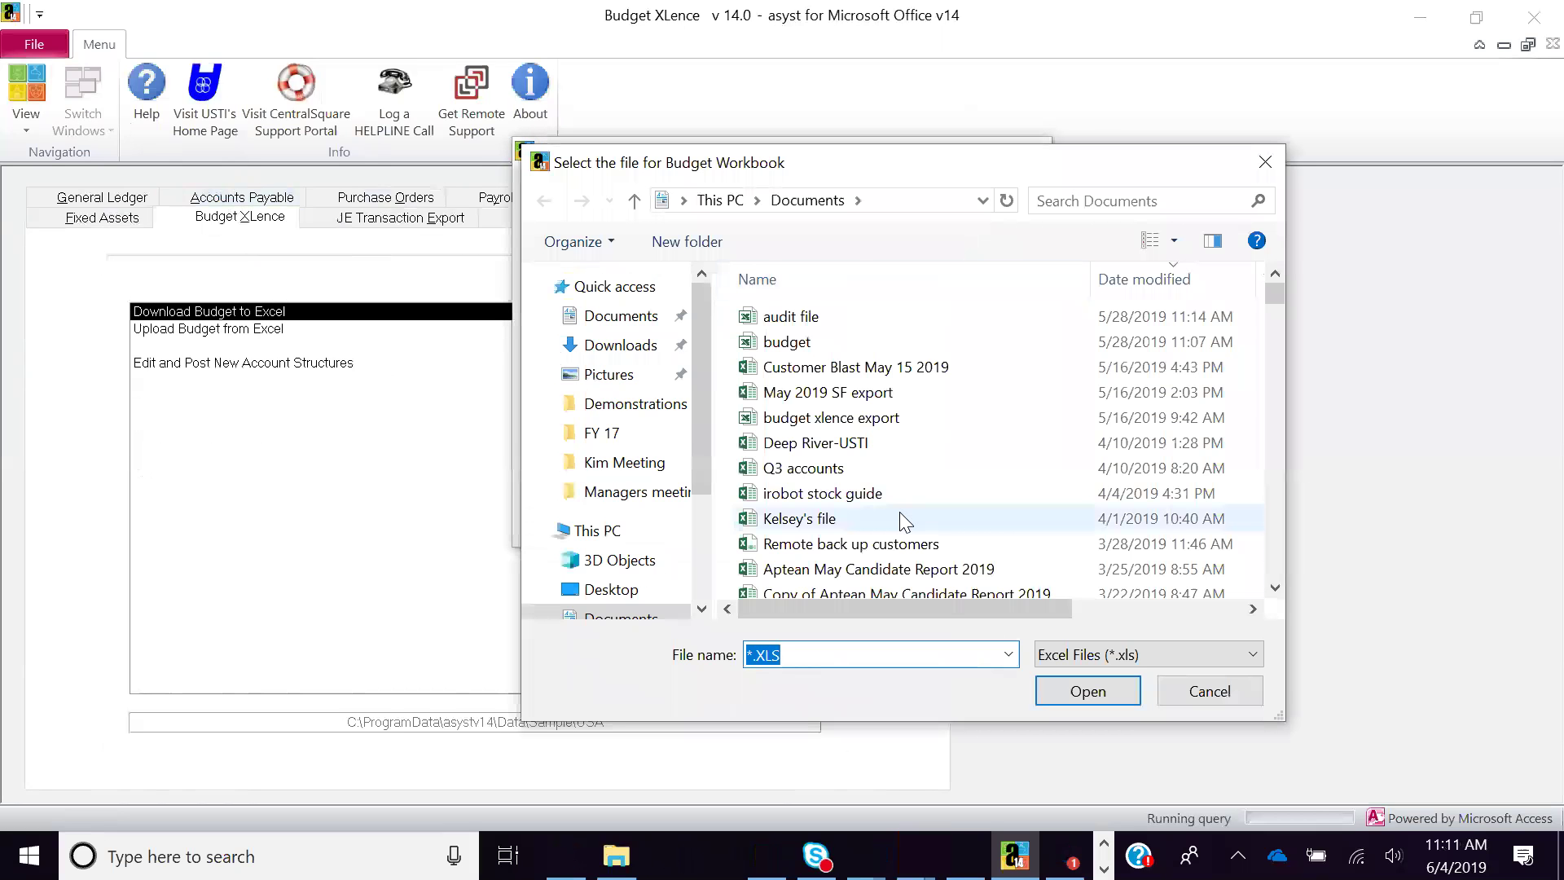
type("budg")
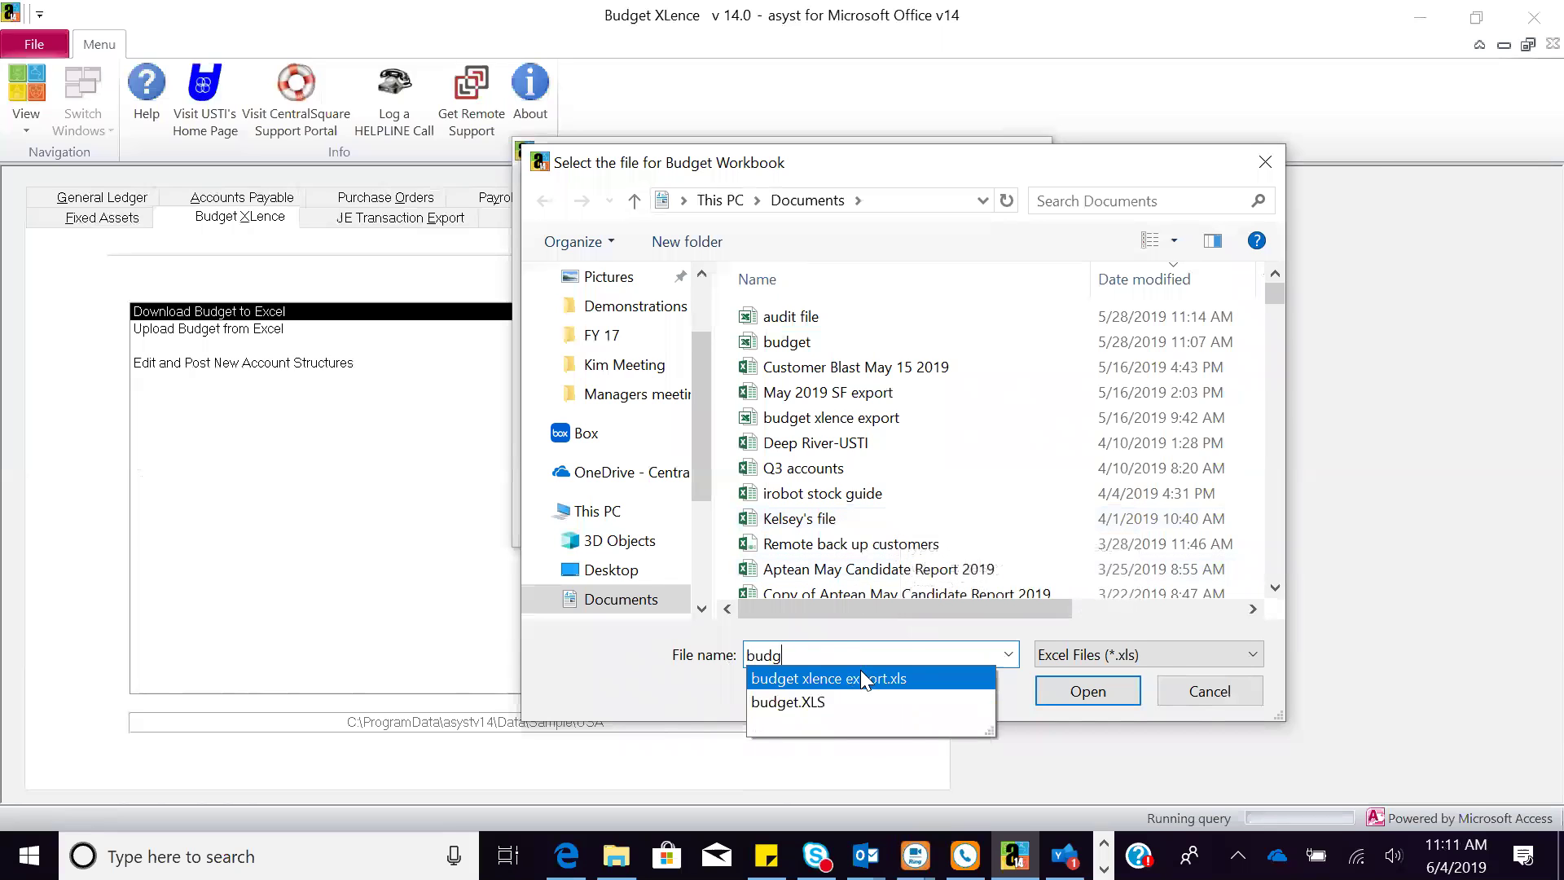
left_click(788, 702)
left_click(1074, 685)
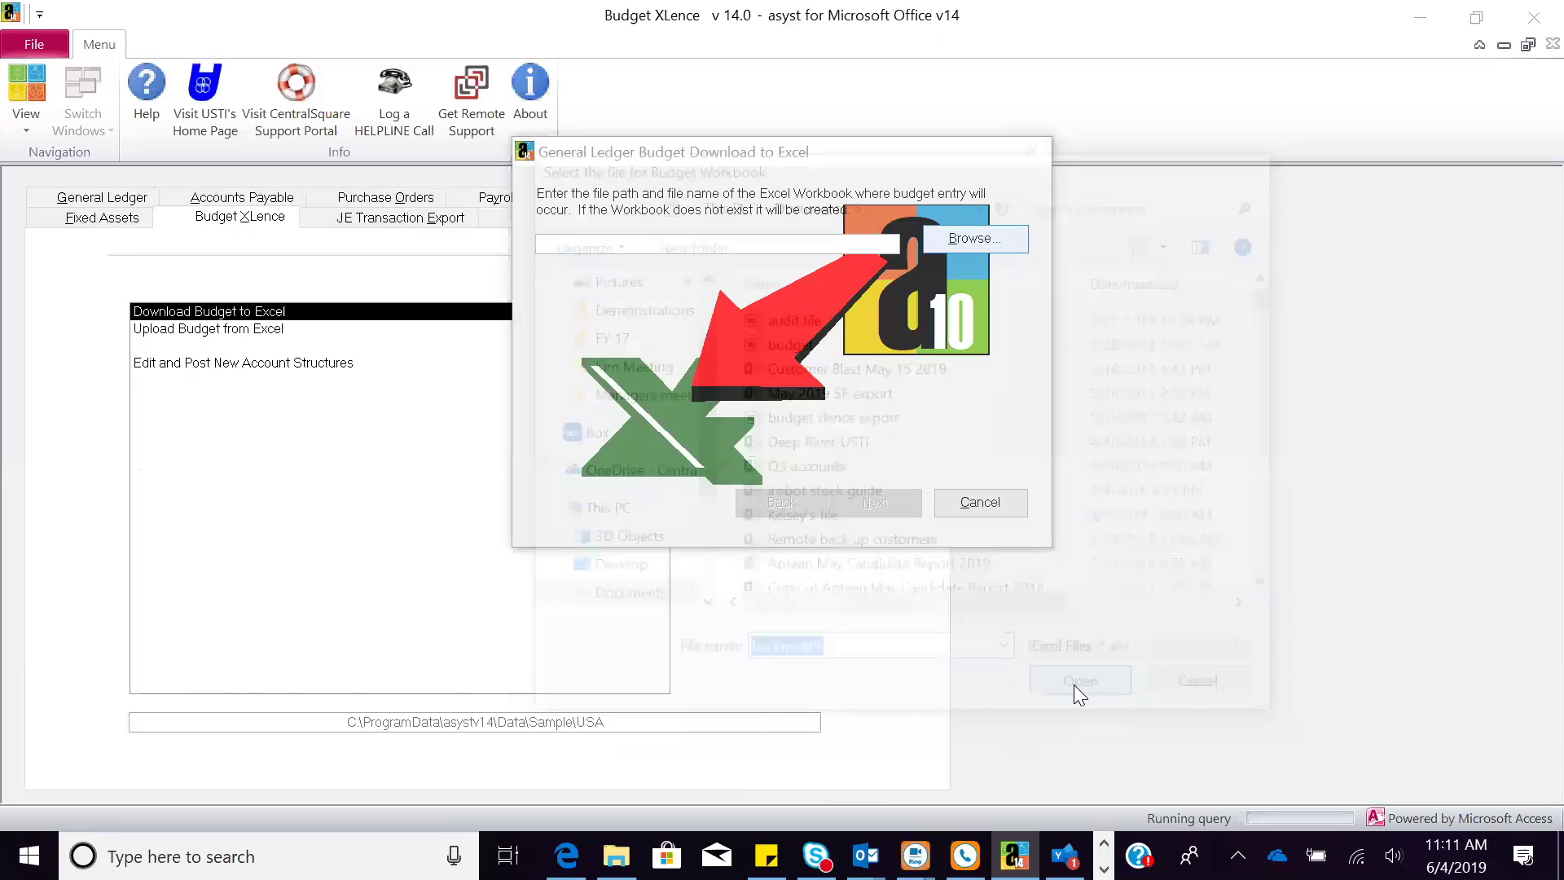
Step: Download the 2018 budgets and actuals for preparing the 2019 budget, with all accounts, both account types and sorting by Account Number
left_click(863, 511)
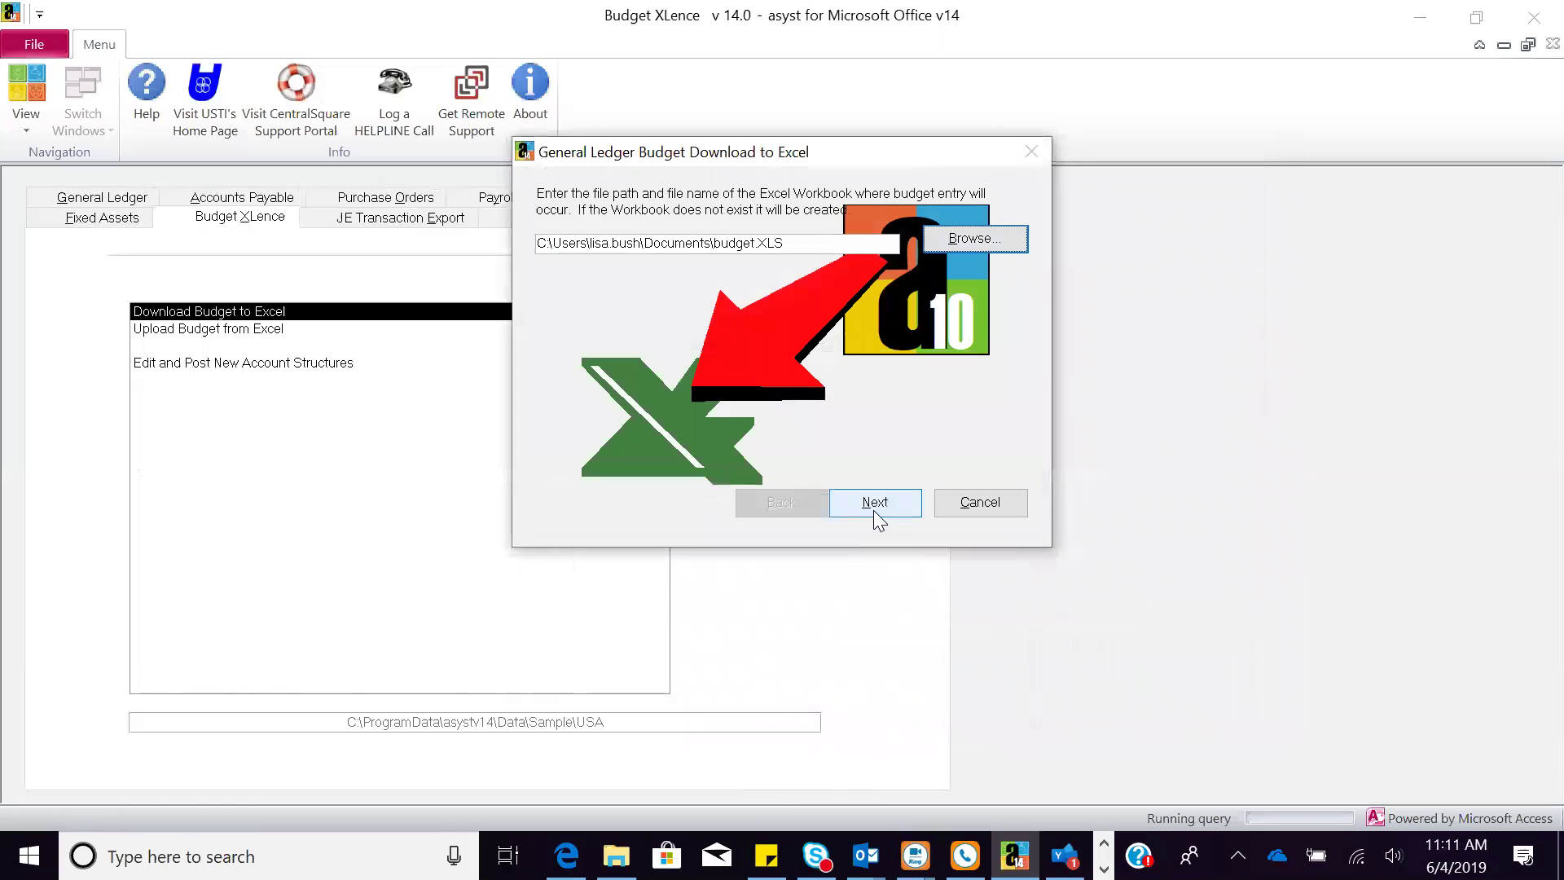
left_click(874, 510)
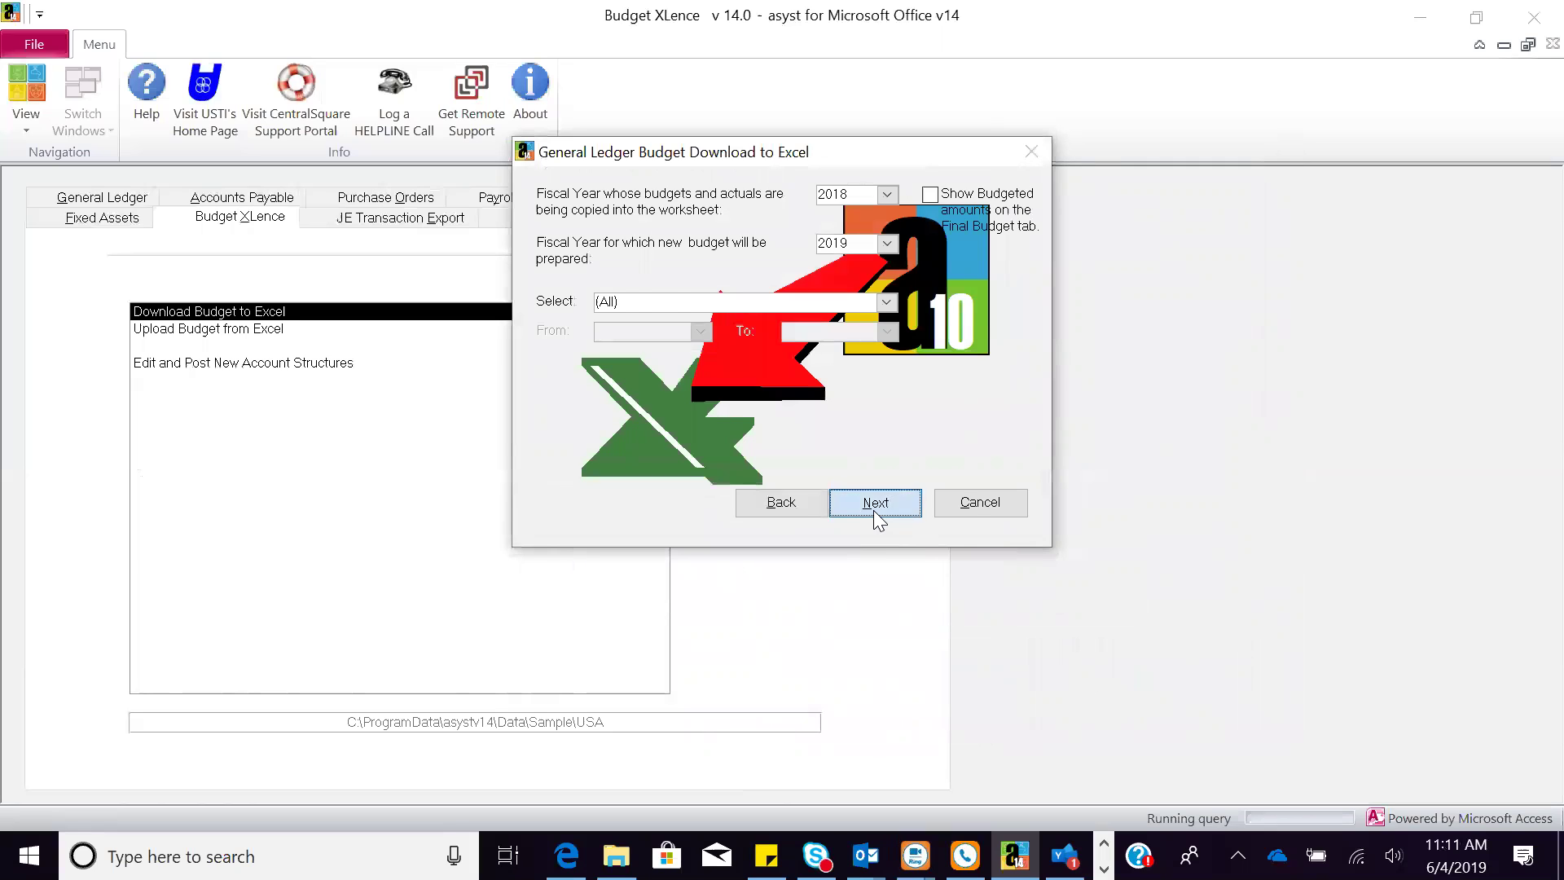
left_click(873, 510)
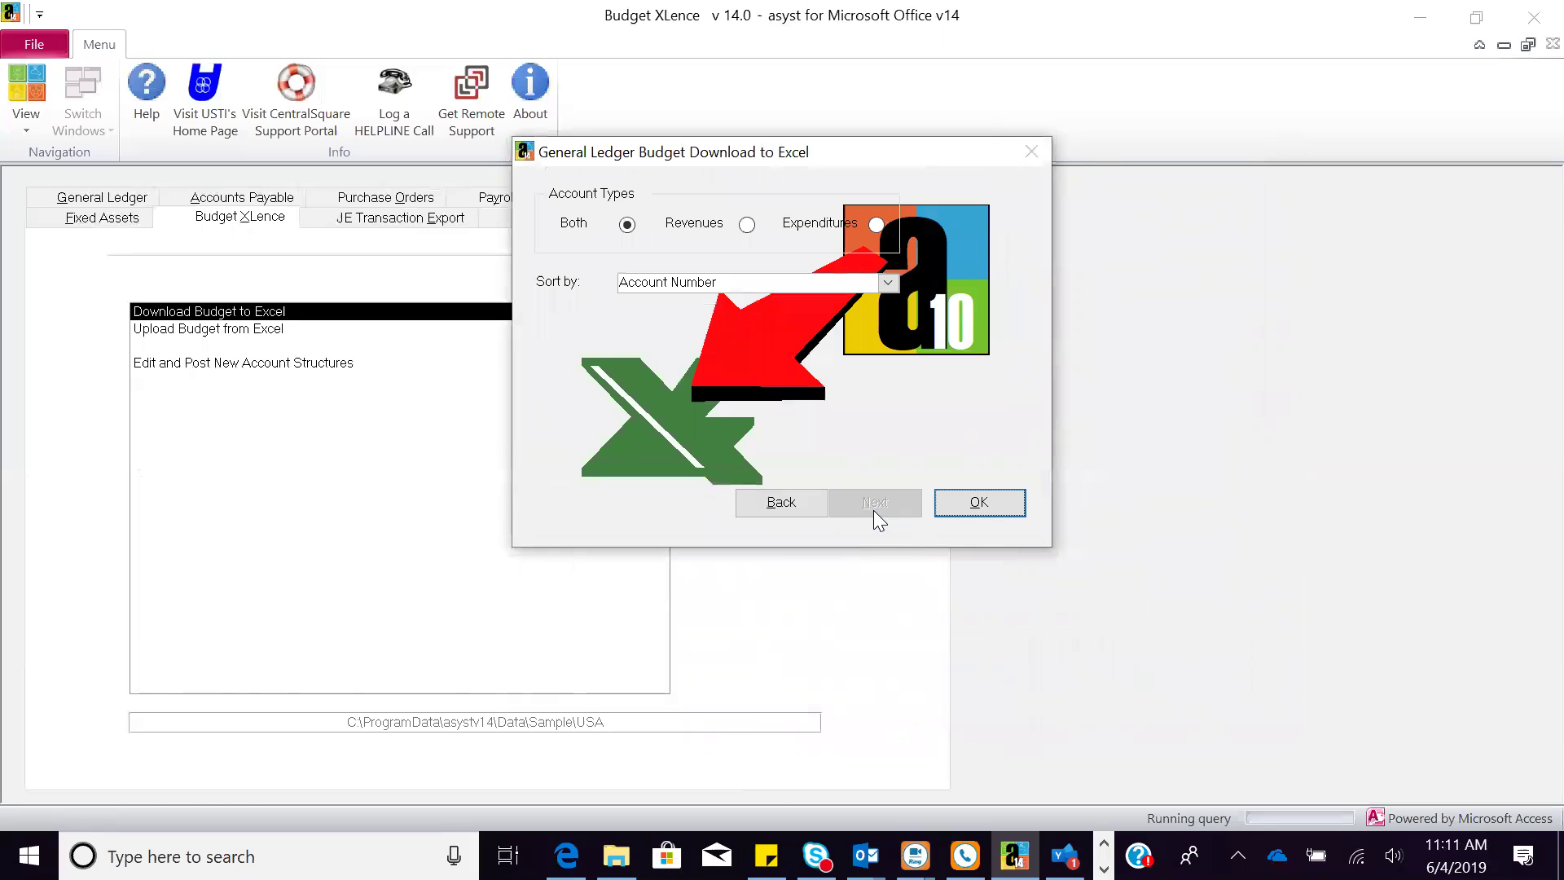
left_click(972, 501)
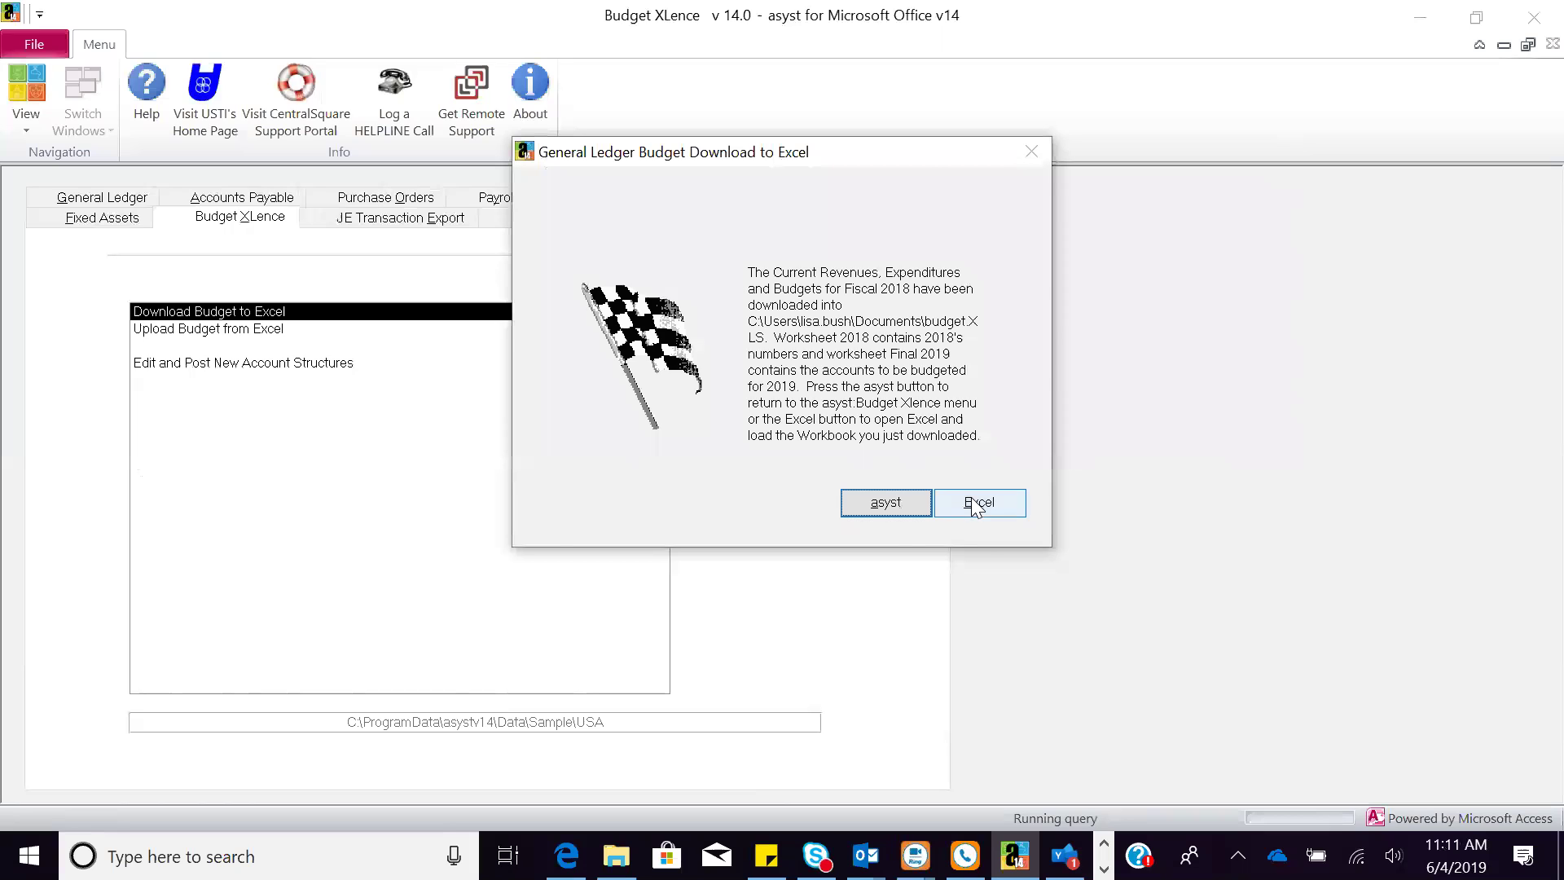
Step: Switch to Excel with the downloaded budget workbook, maximize its window, and view the 2018 and Final 2019 worksheets
left_click(985, 505)
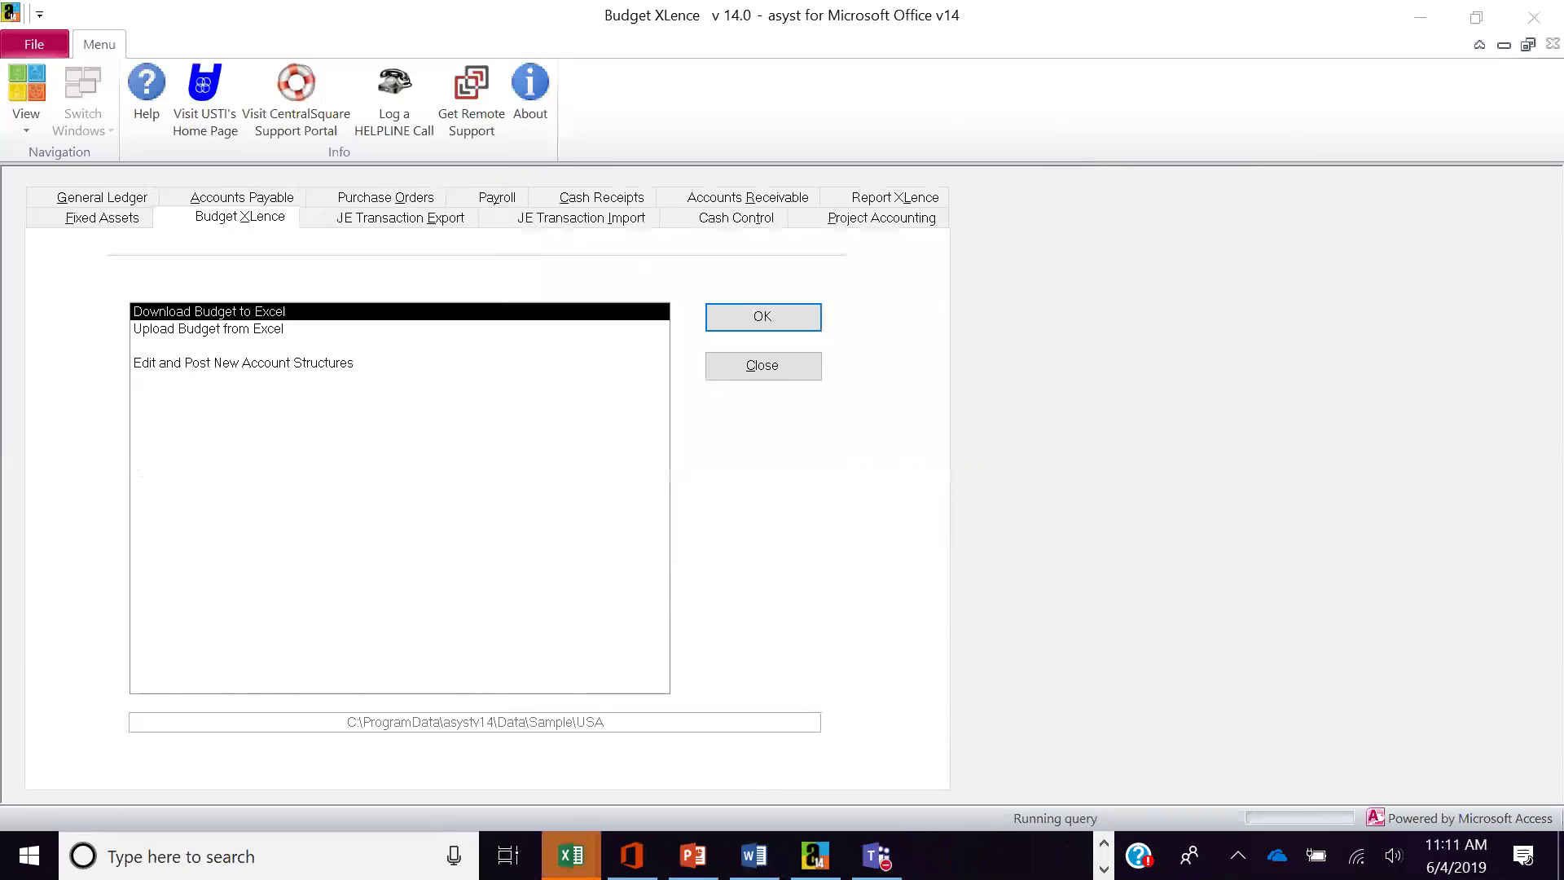
mouse_move(571, 856)
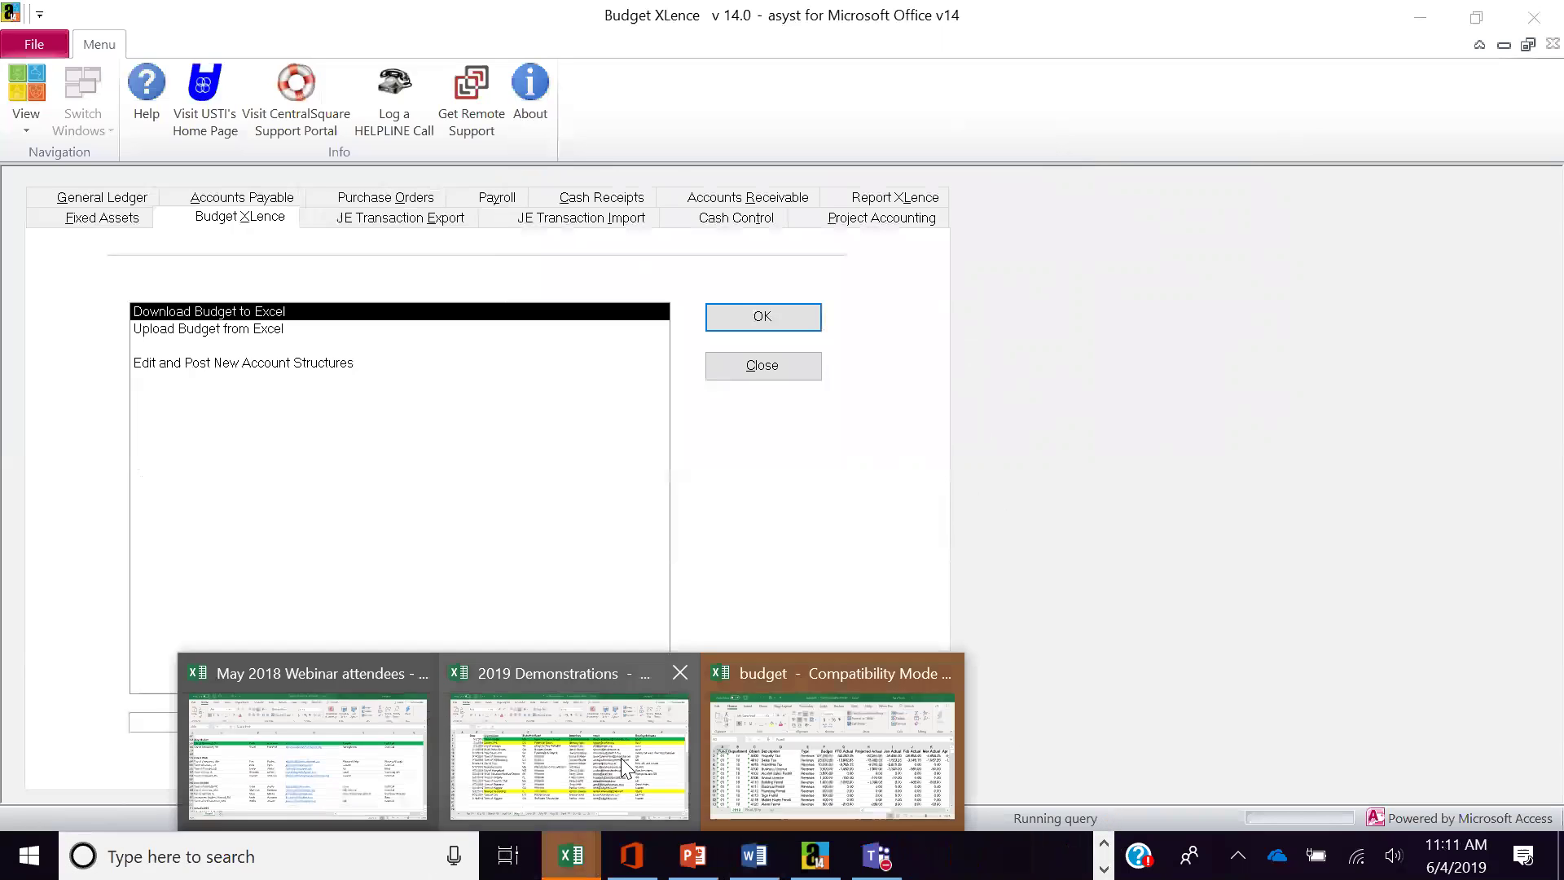
left_click(857, 669)
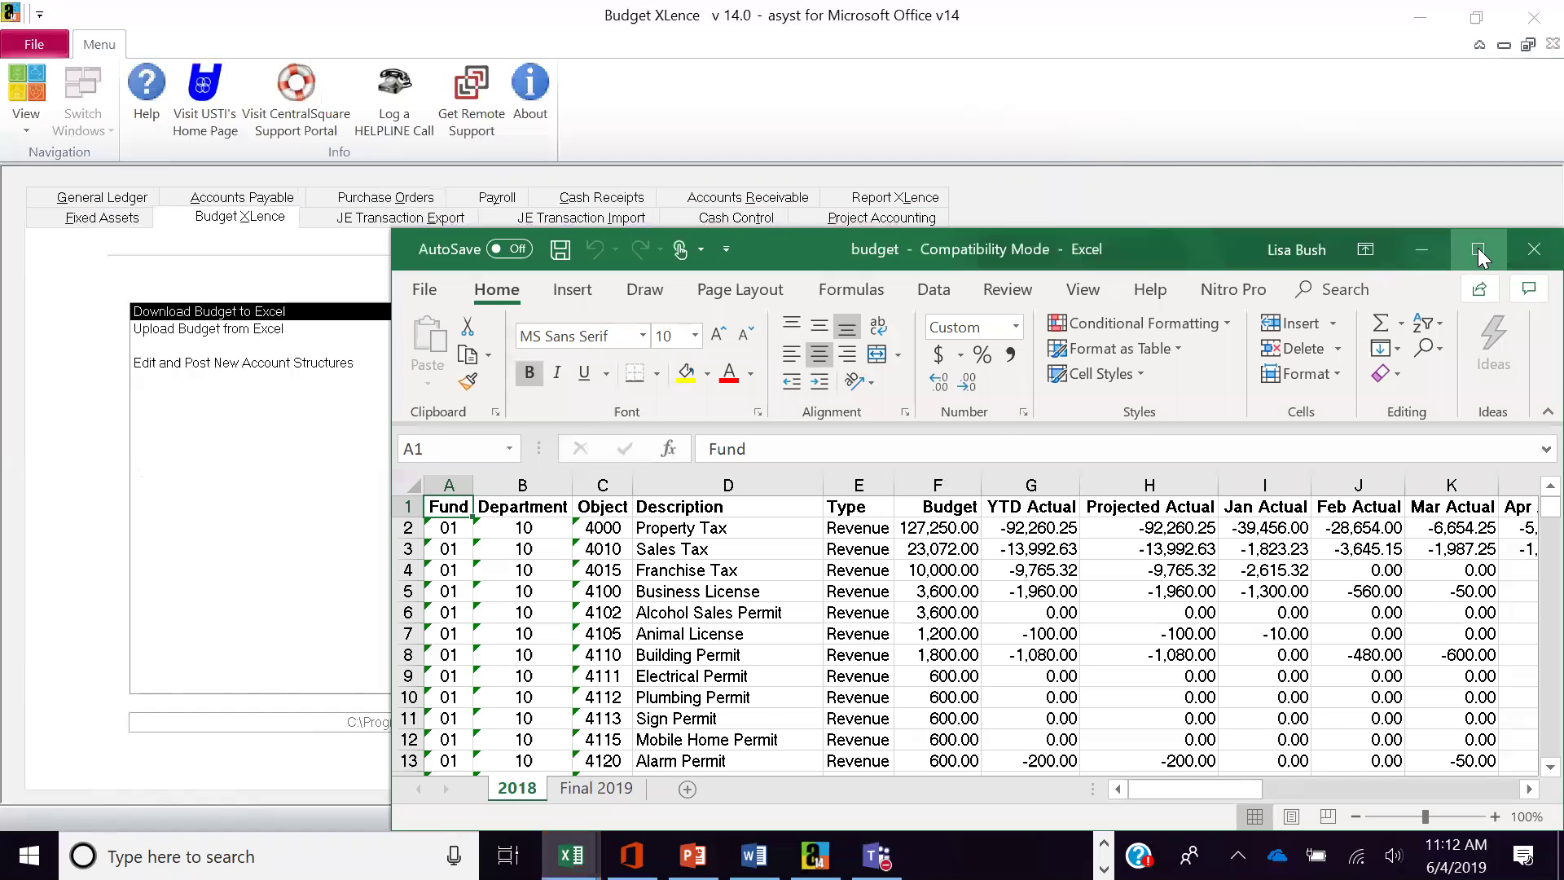
left_click(1478, 249)
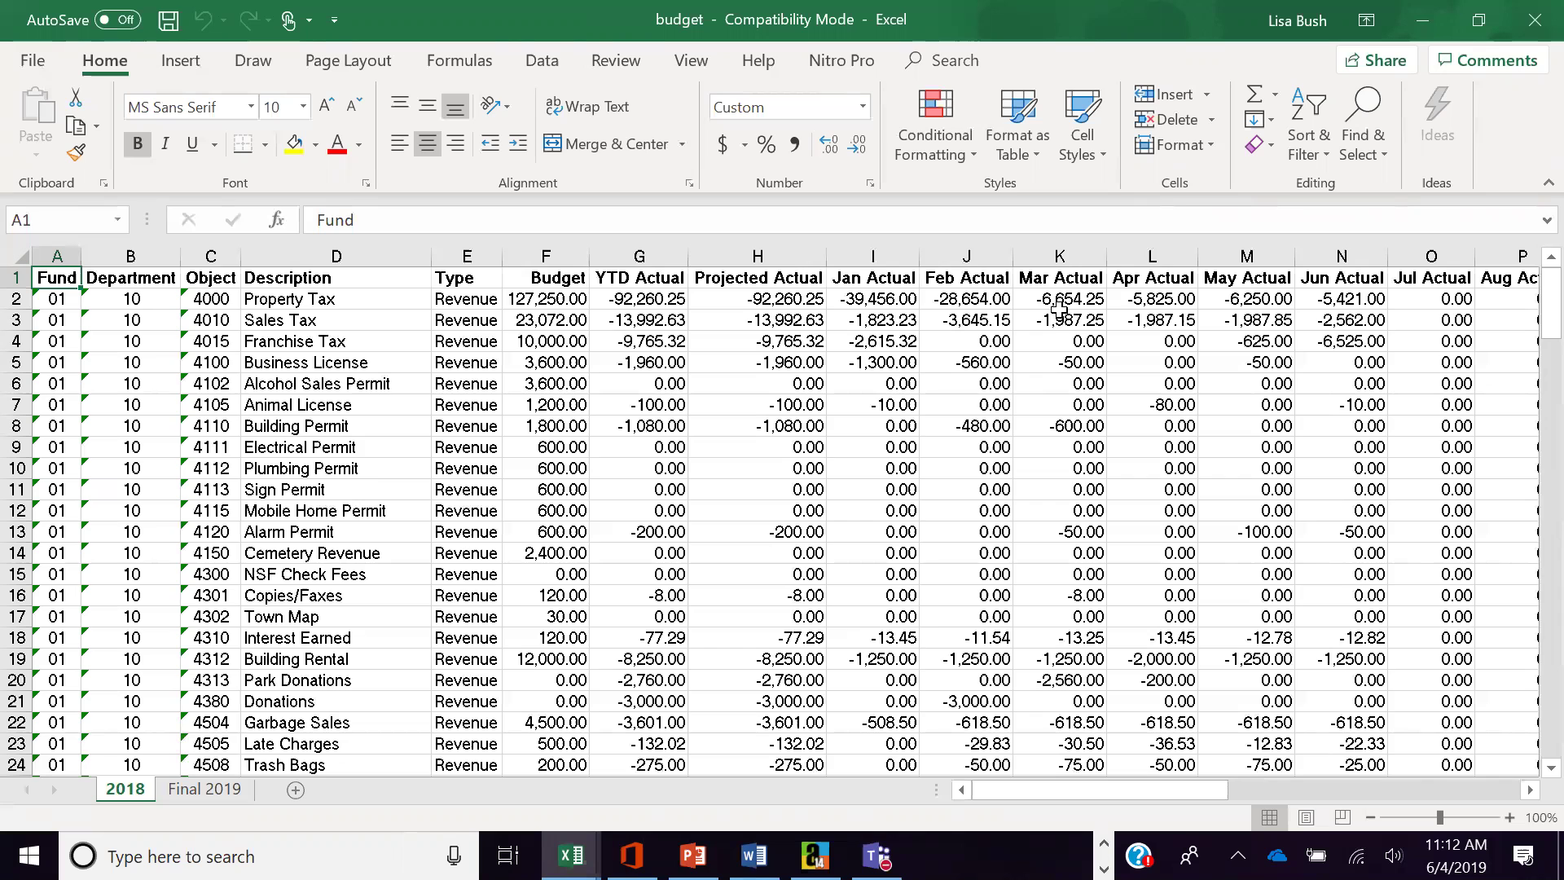
left_click(205, 788)
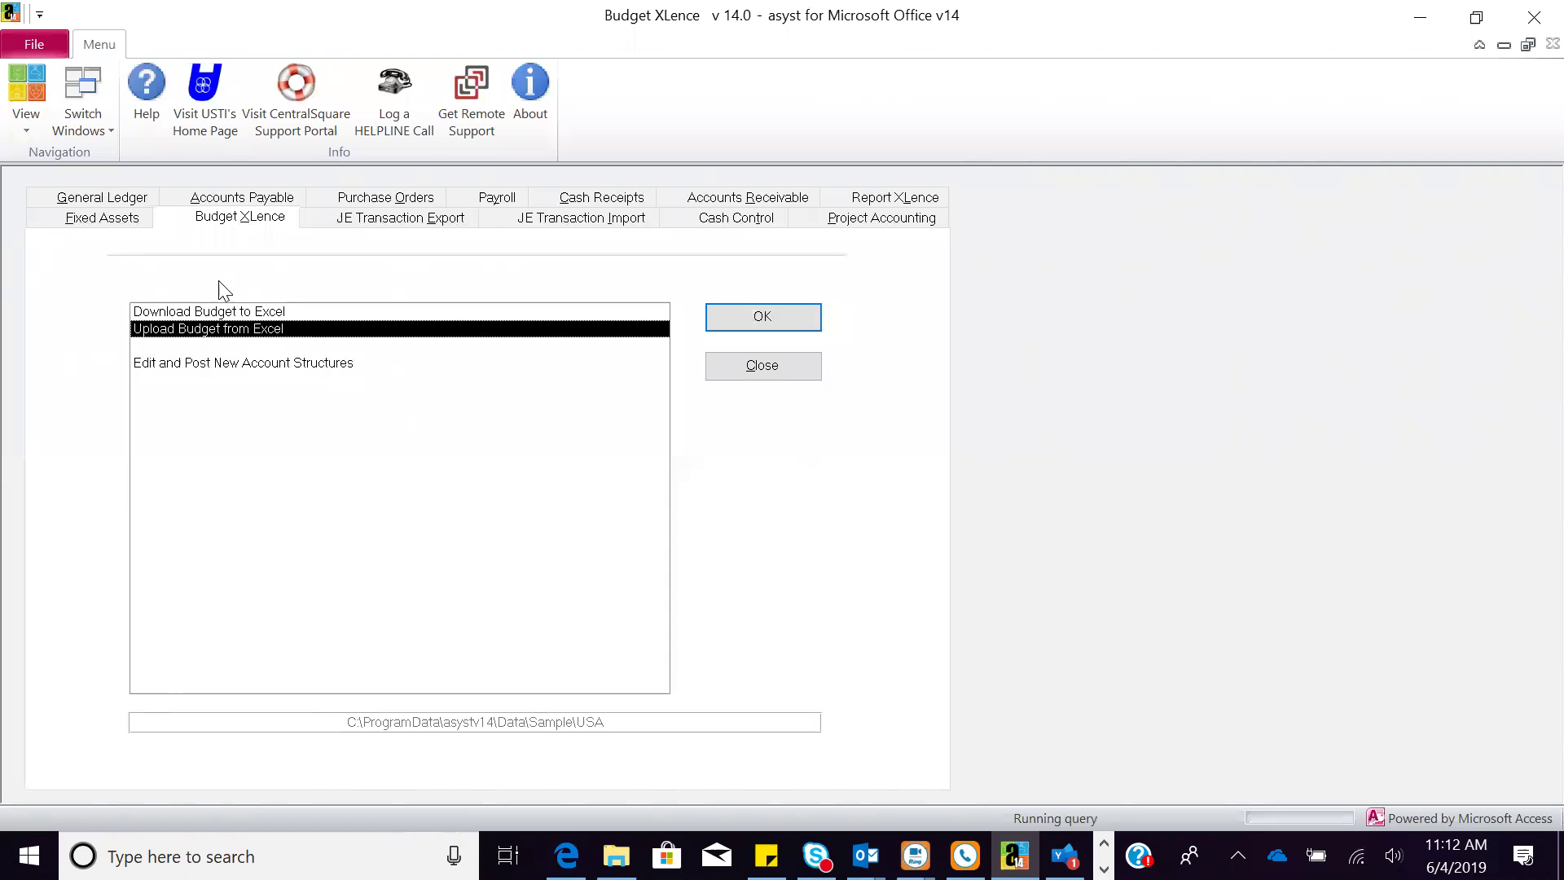
Step: Open Budget Revisions from the General Ledger periodic functions, view the blank revision form, and close it
left_click(132, 198)
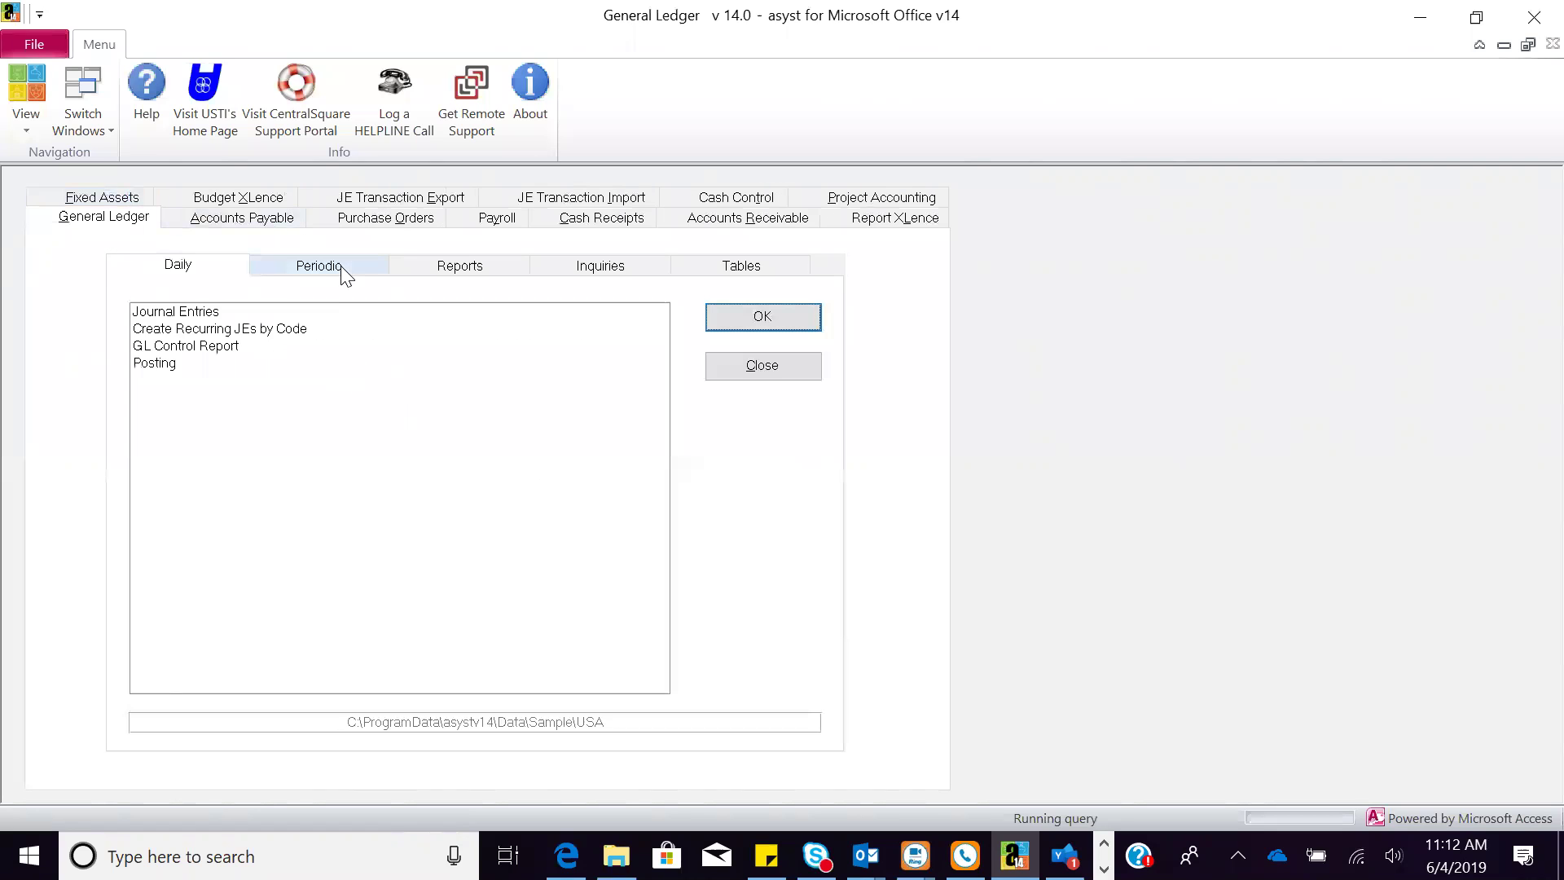
left_click(342, 272)
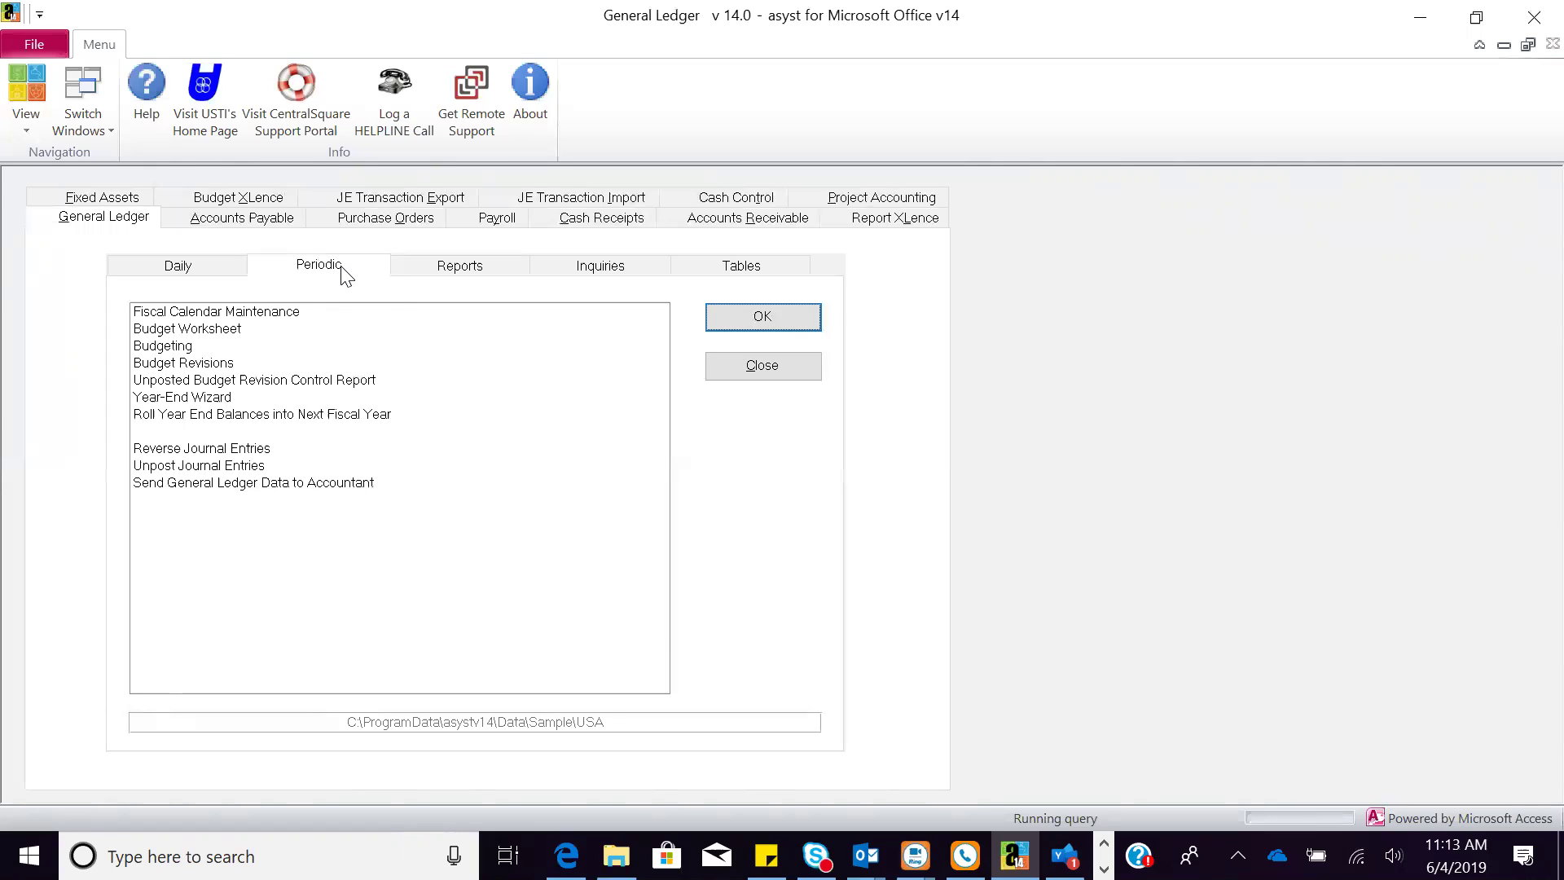
left_click(234, 334)
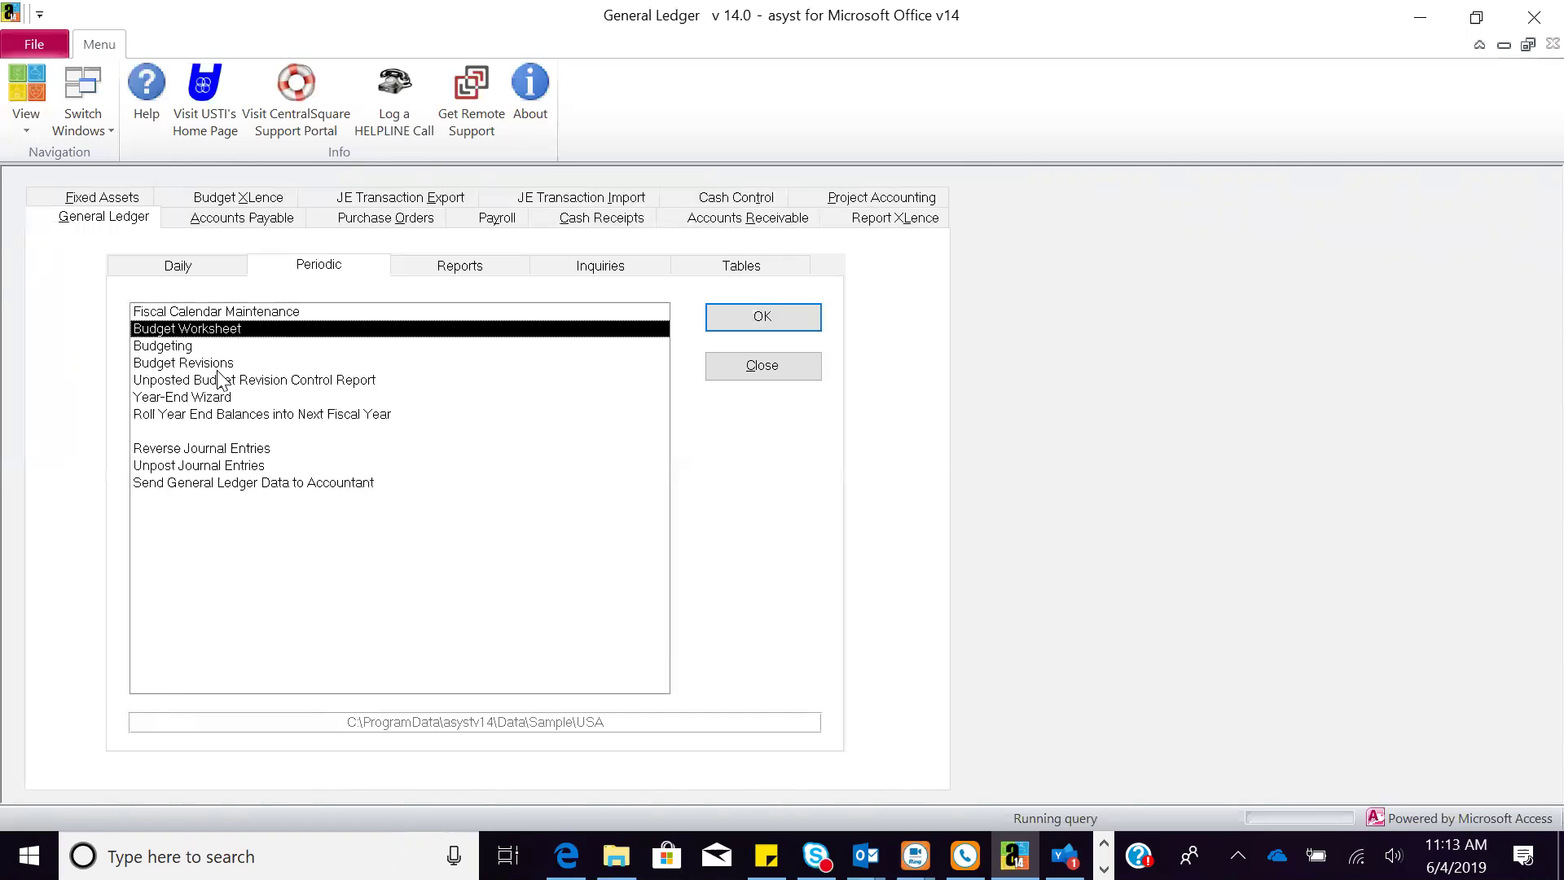
double_click(218, 350)
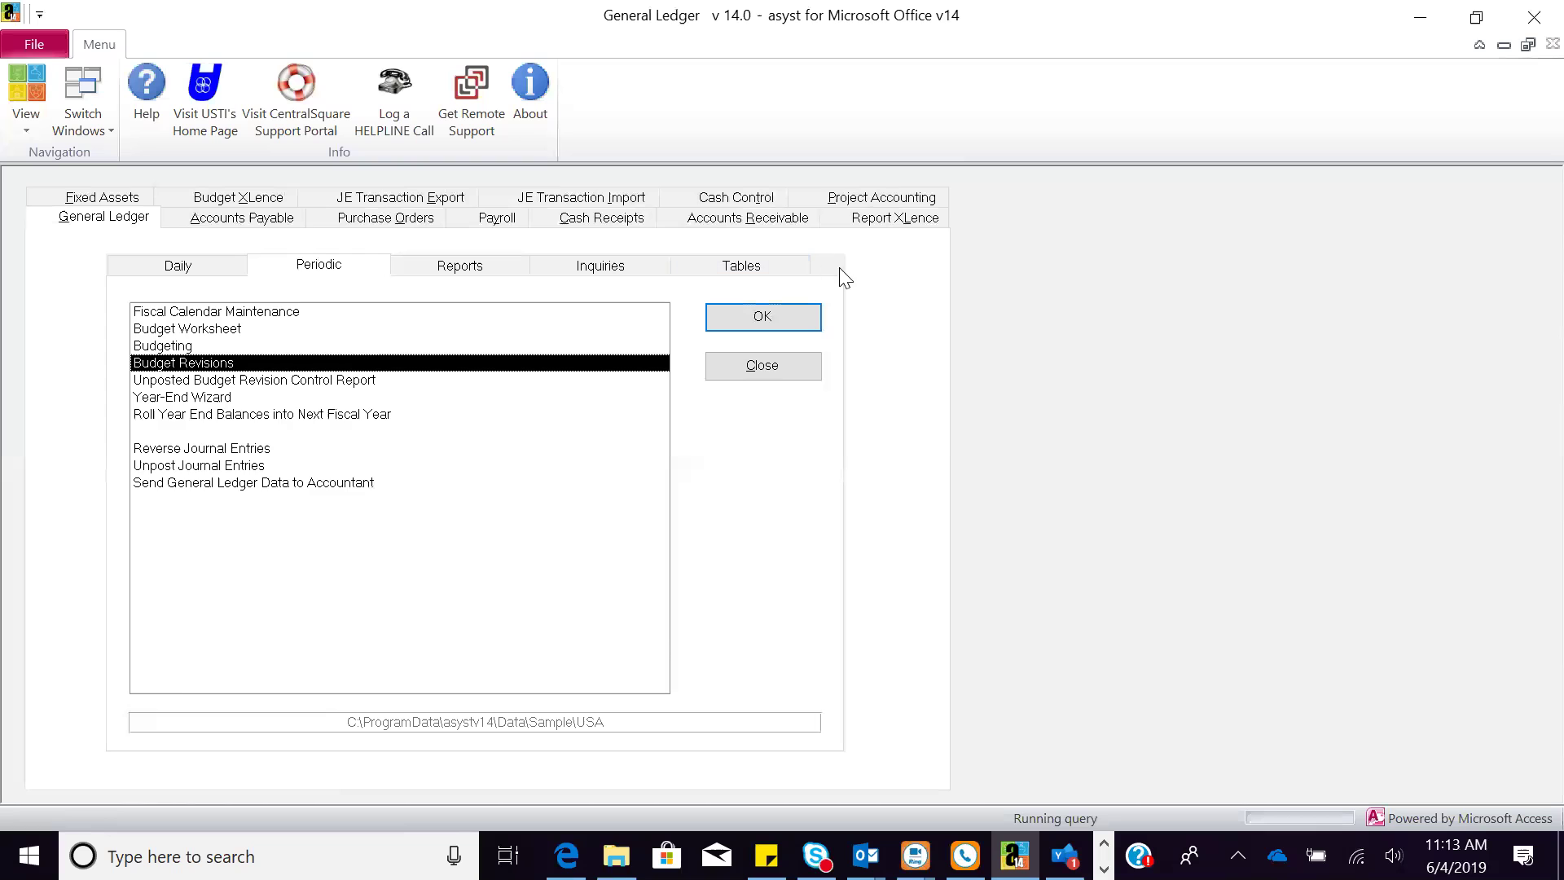
left_click(795, 317)
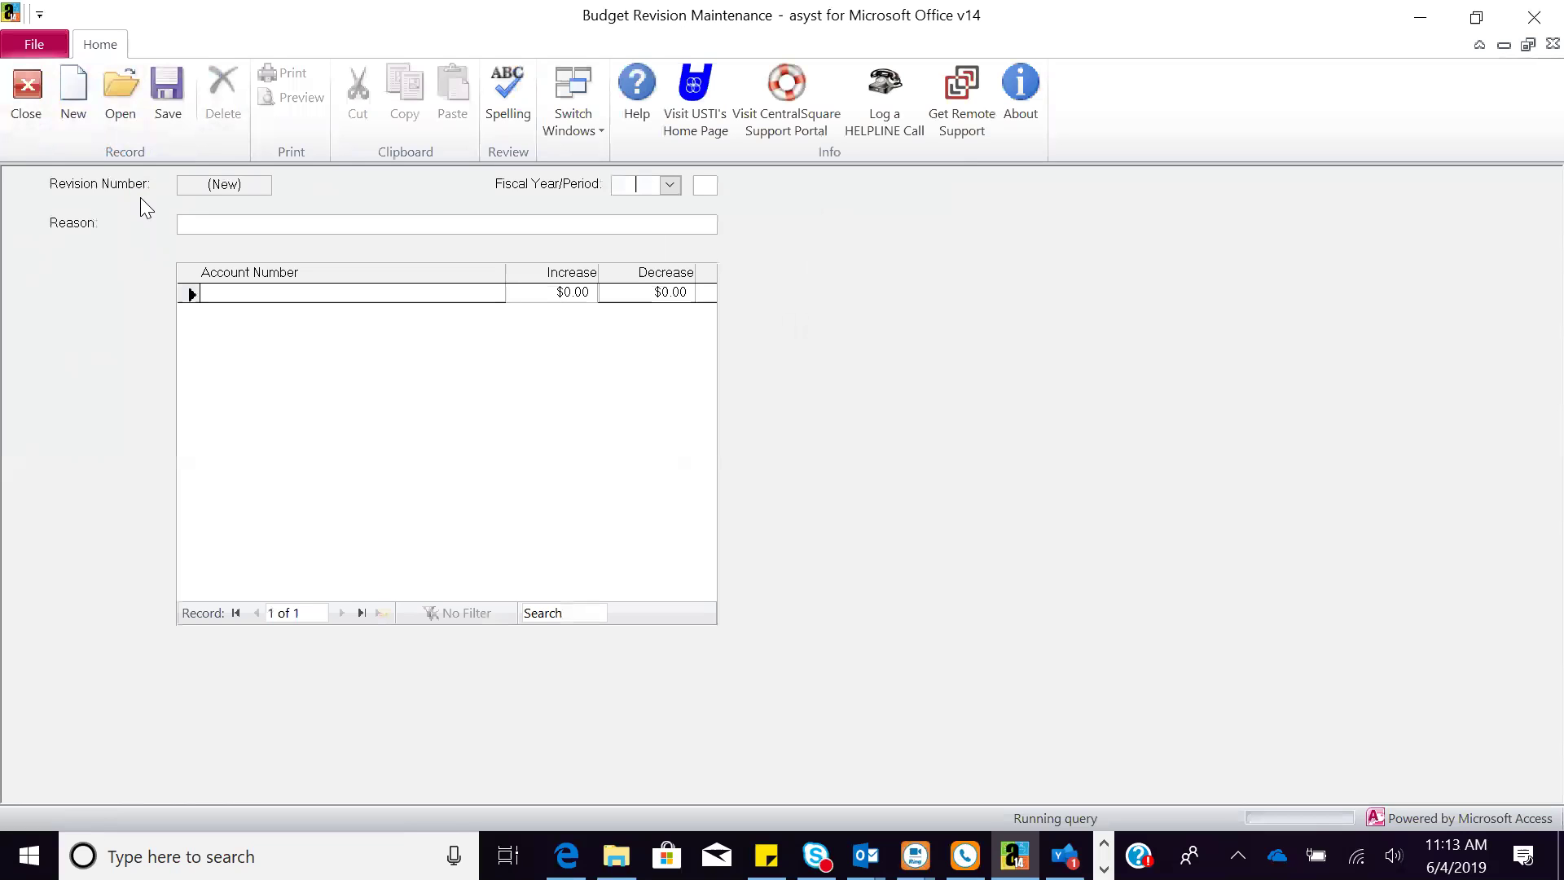
left_click(23, 106)
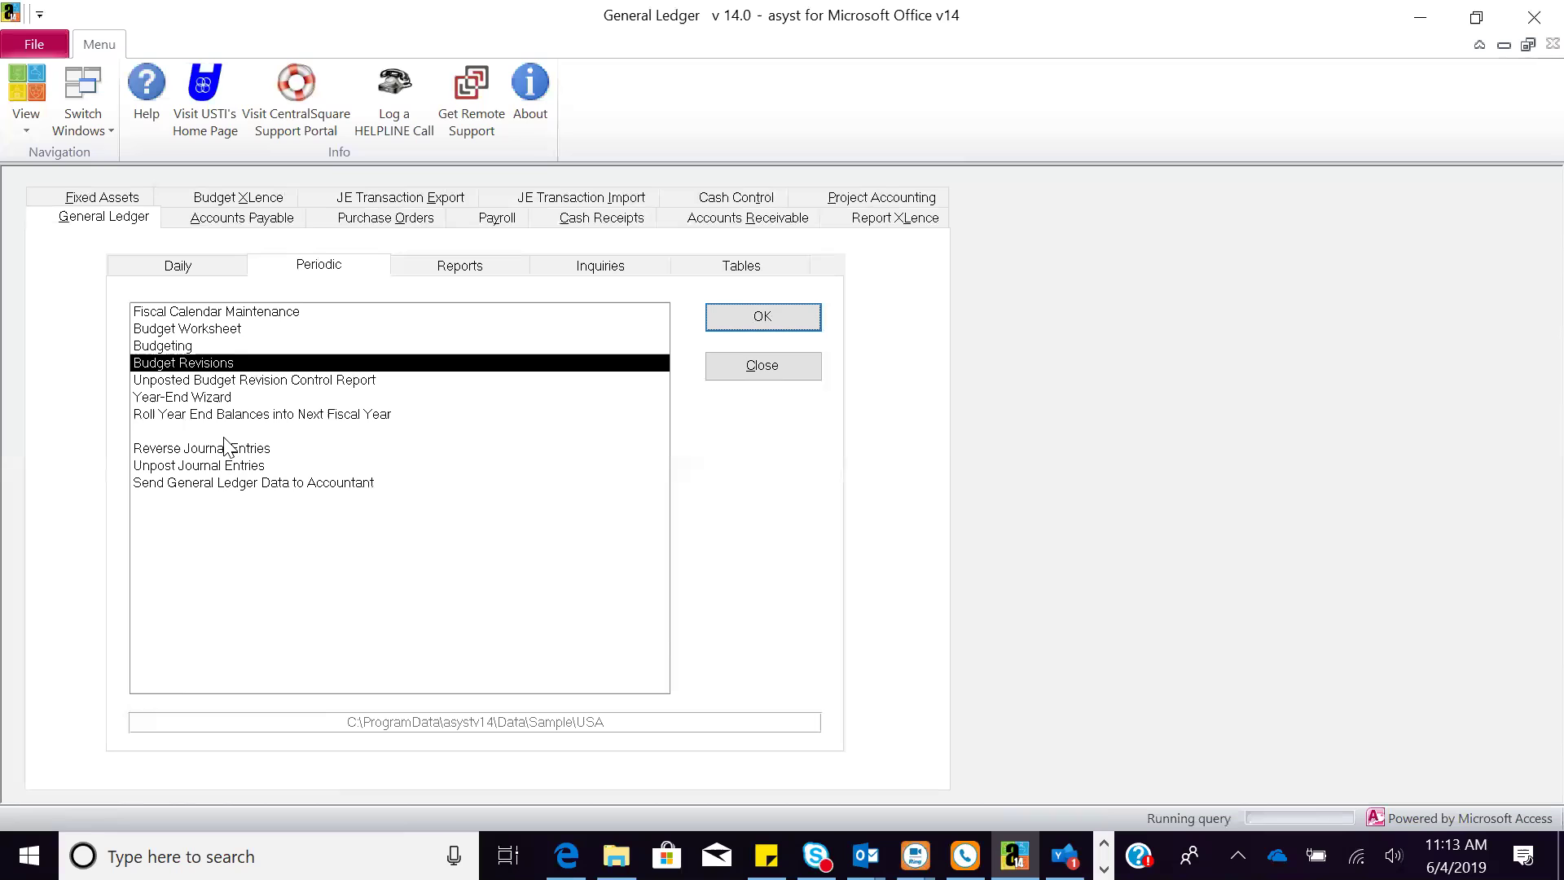
Step: In Reverse Journal Entries, look up entries with source Payroll, open Payroll Run 1, and exit without reversing it
left_click(231, 402)
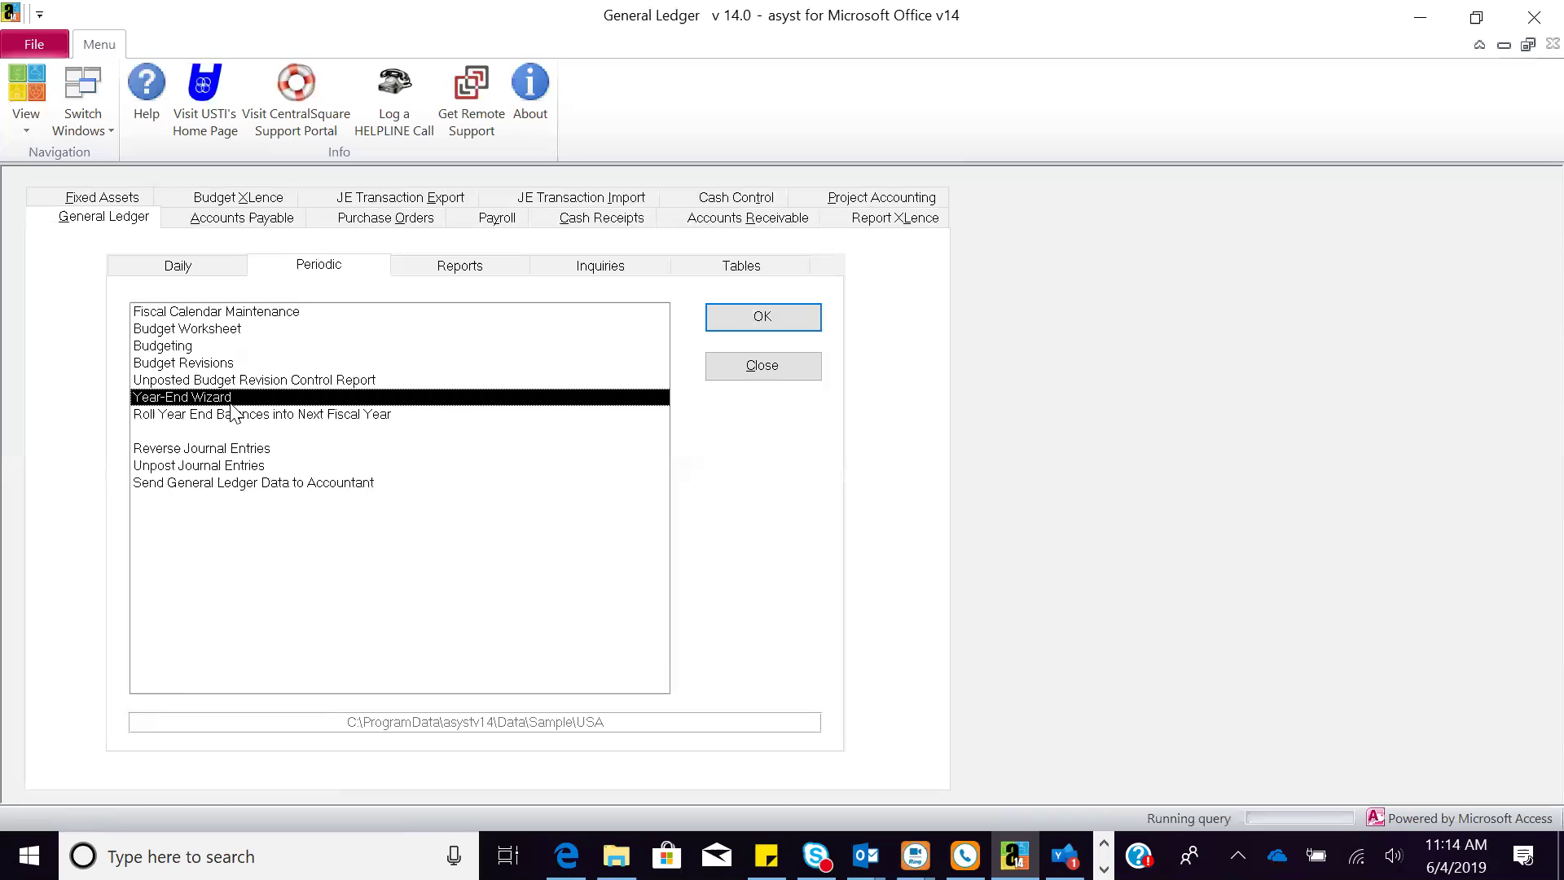
left_click(234, 450)
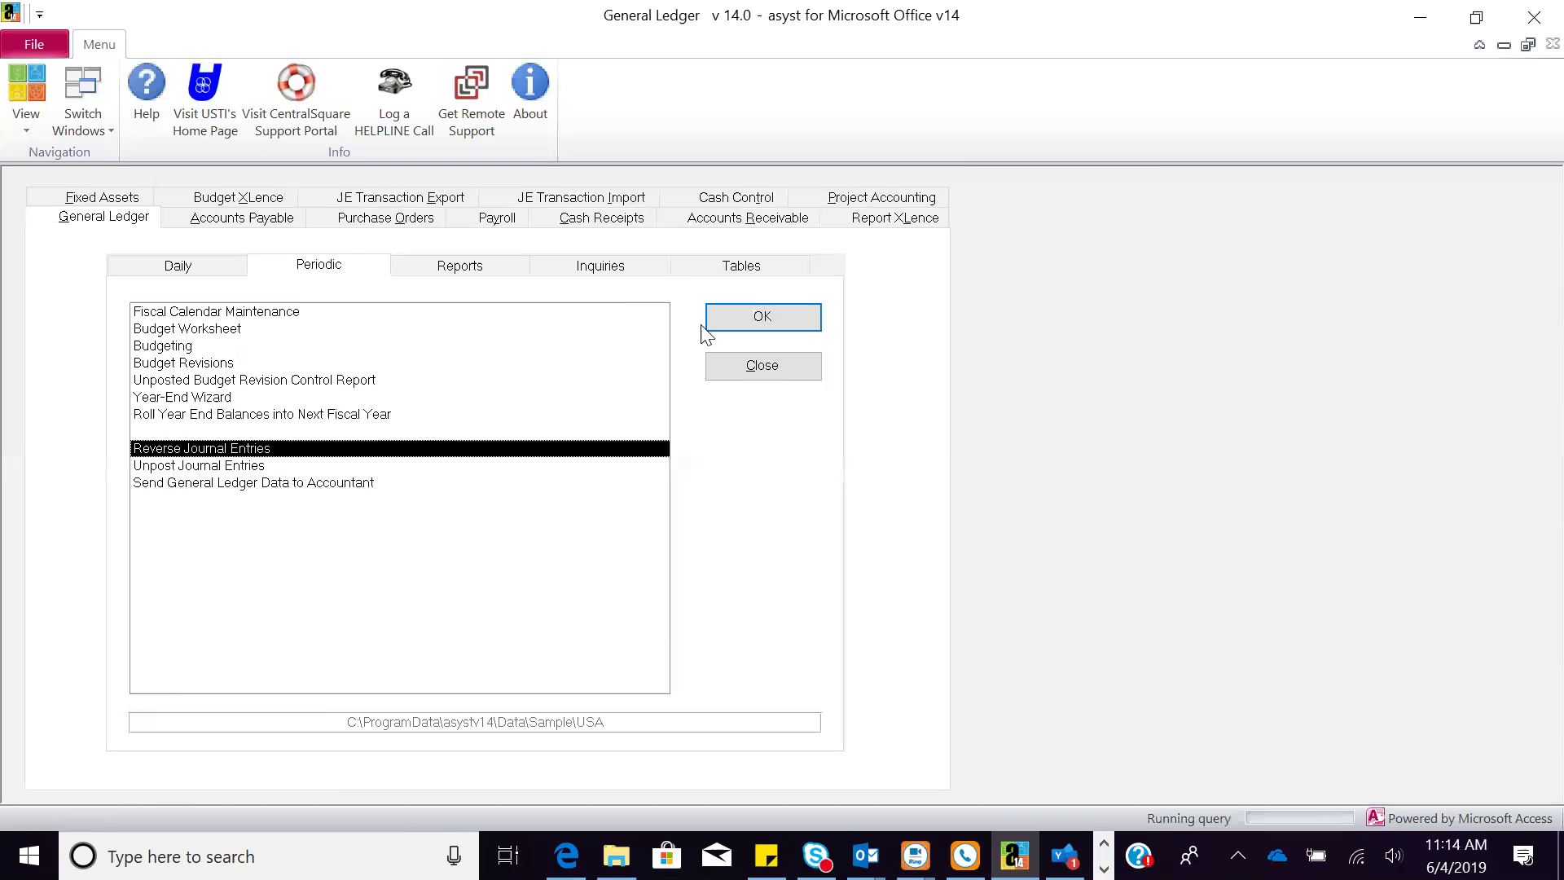
left_click(729, 317)
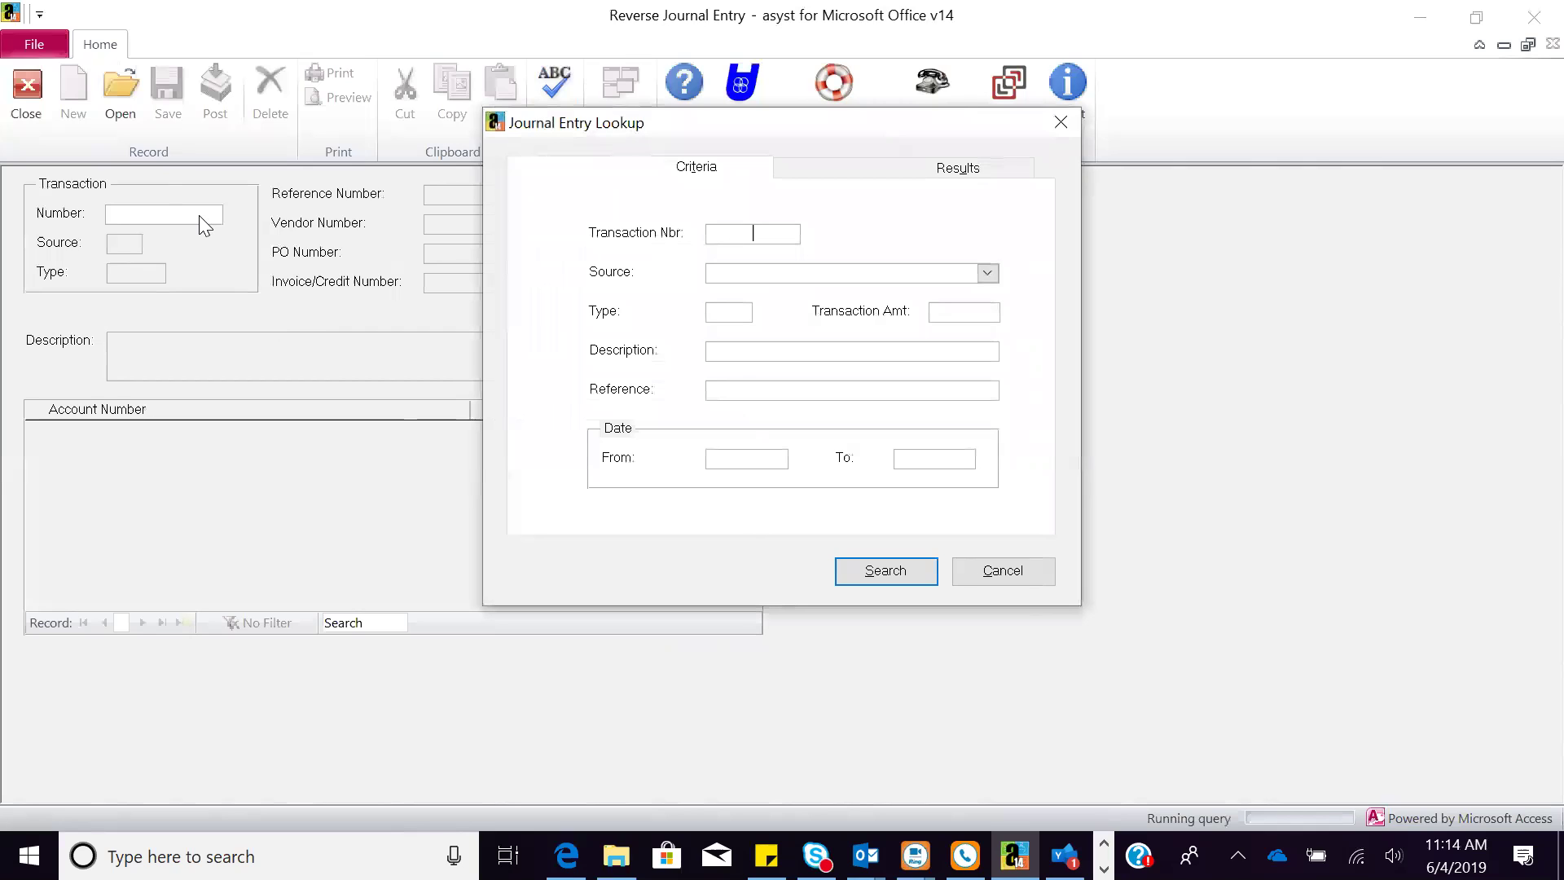
left_click(987, 274)
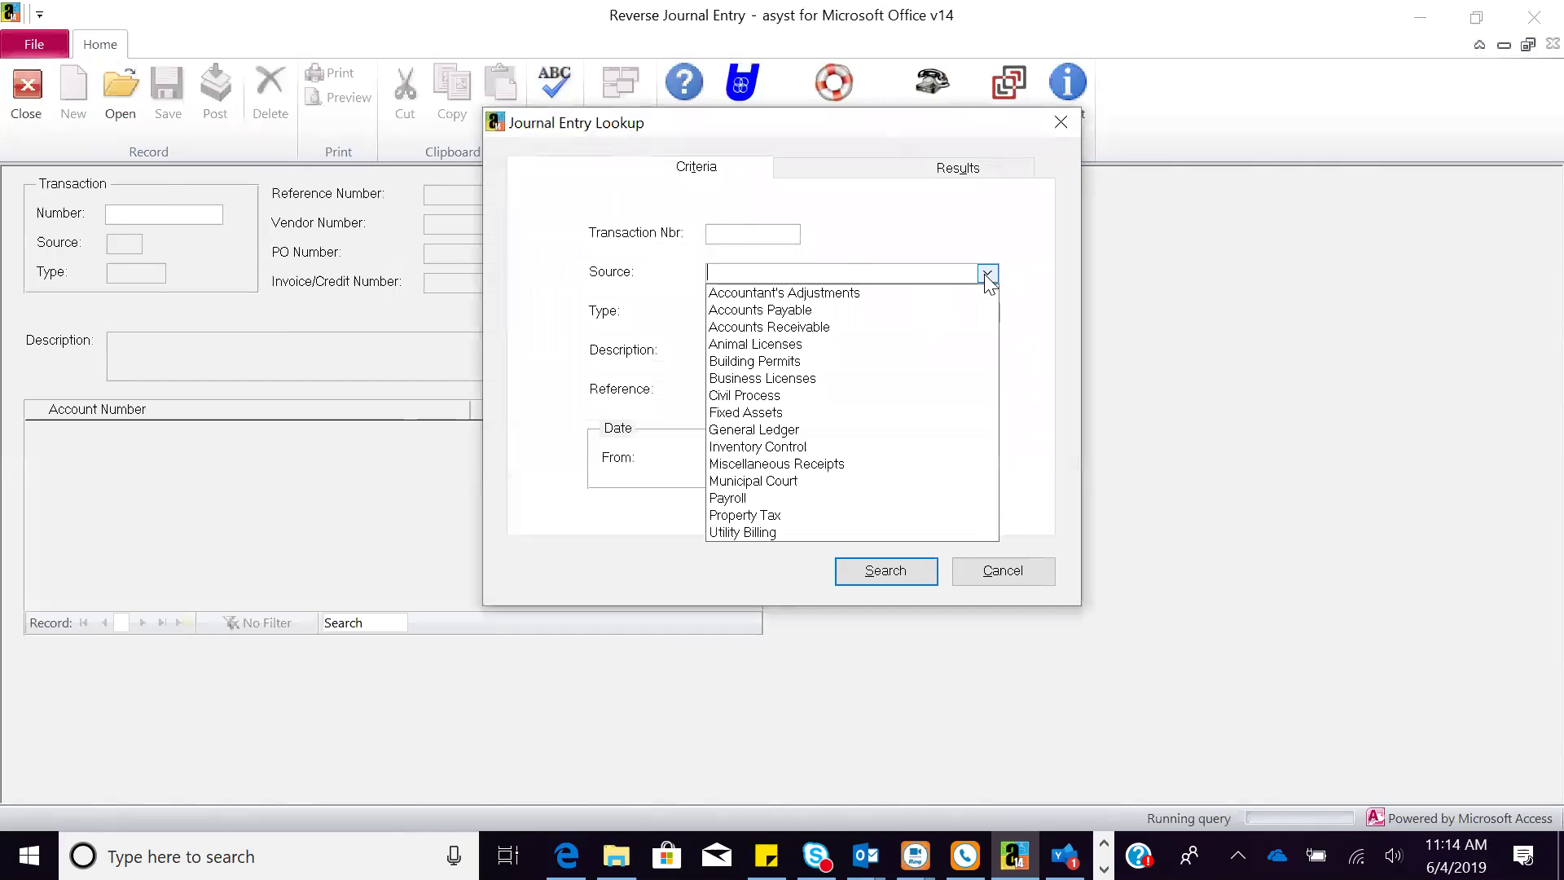
left_click(919, 497)
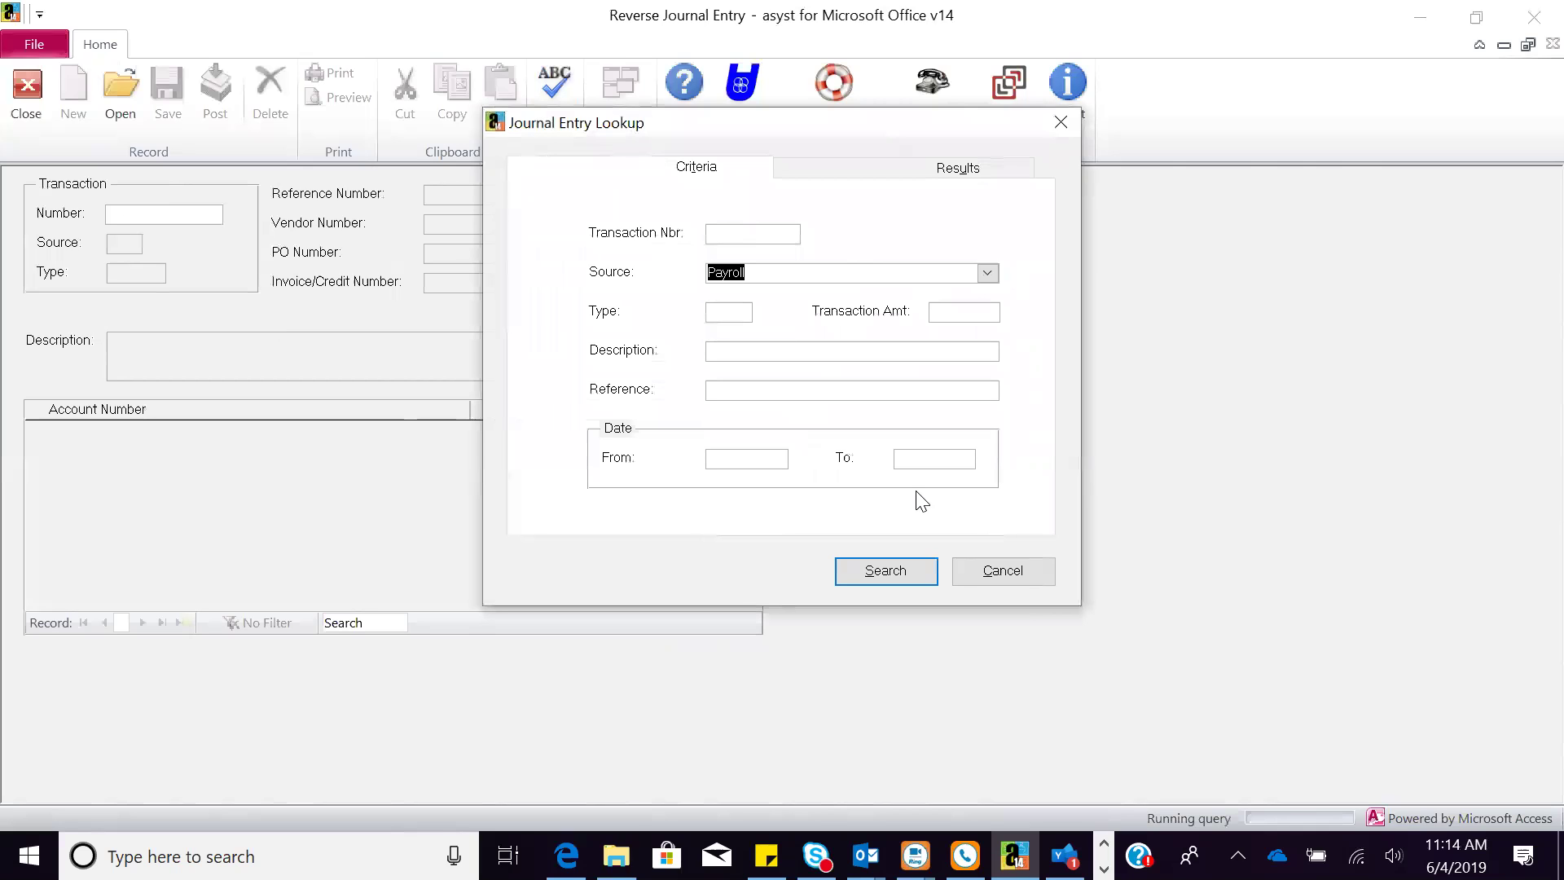
left_click(864, 570)
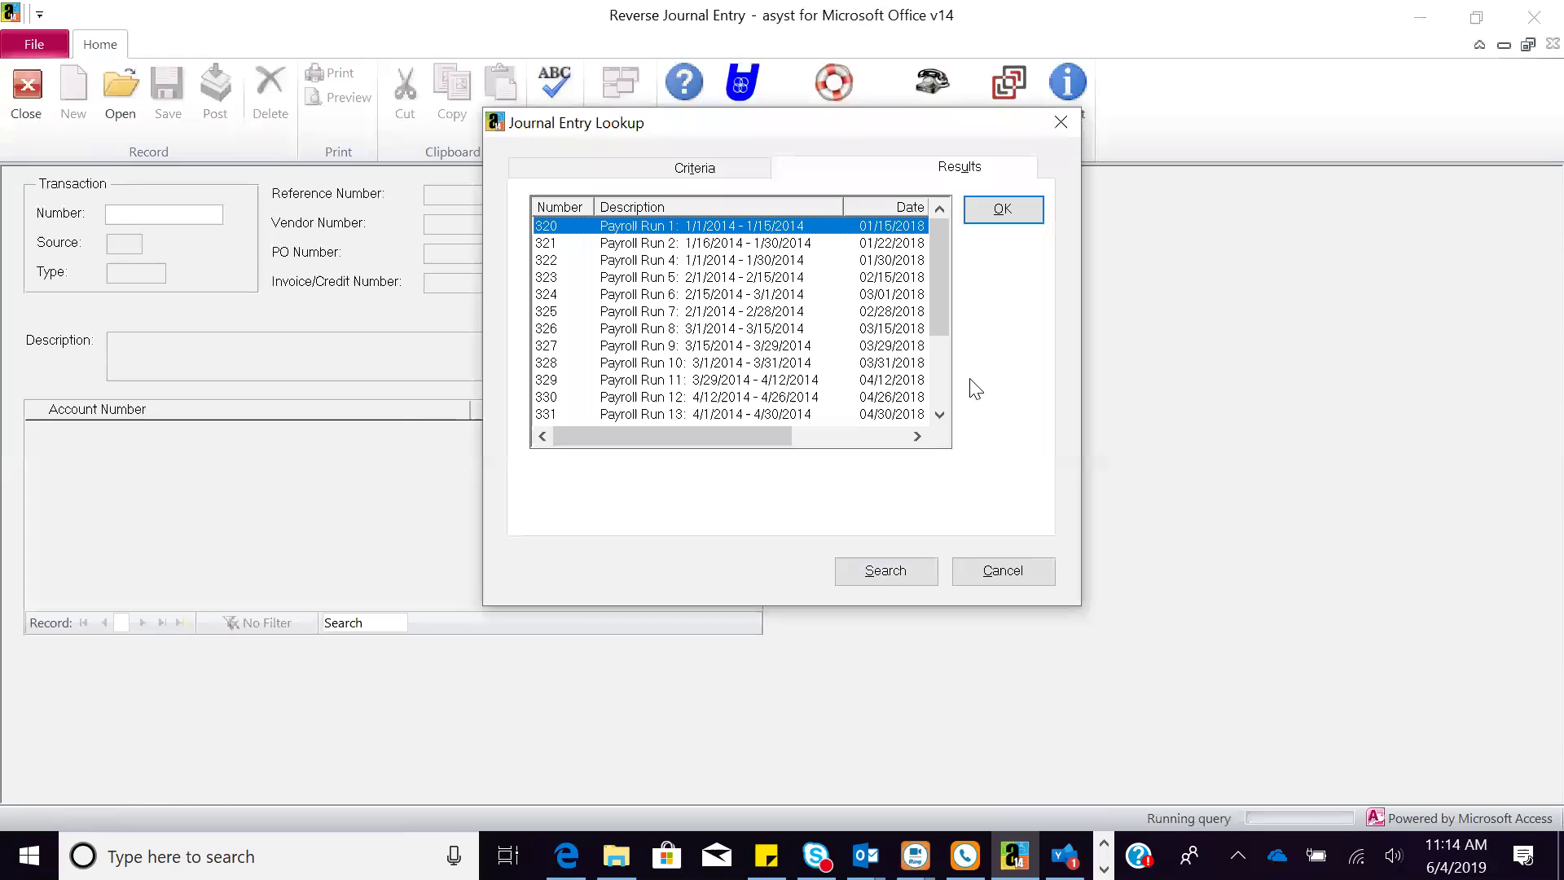
left_click(1011, 218)
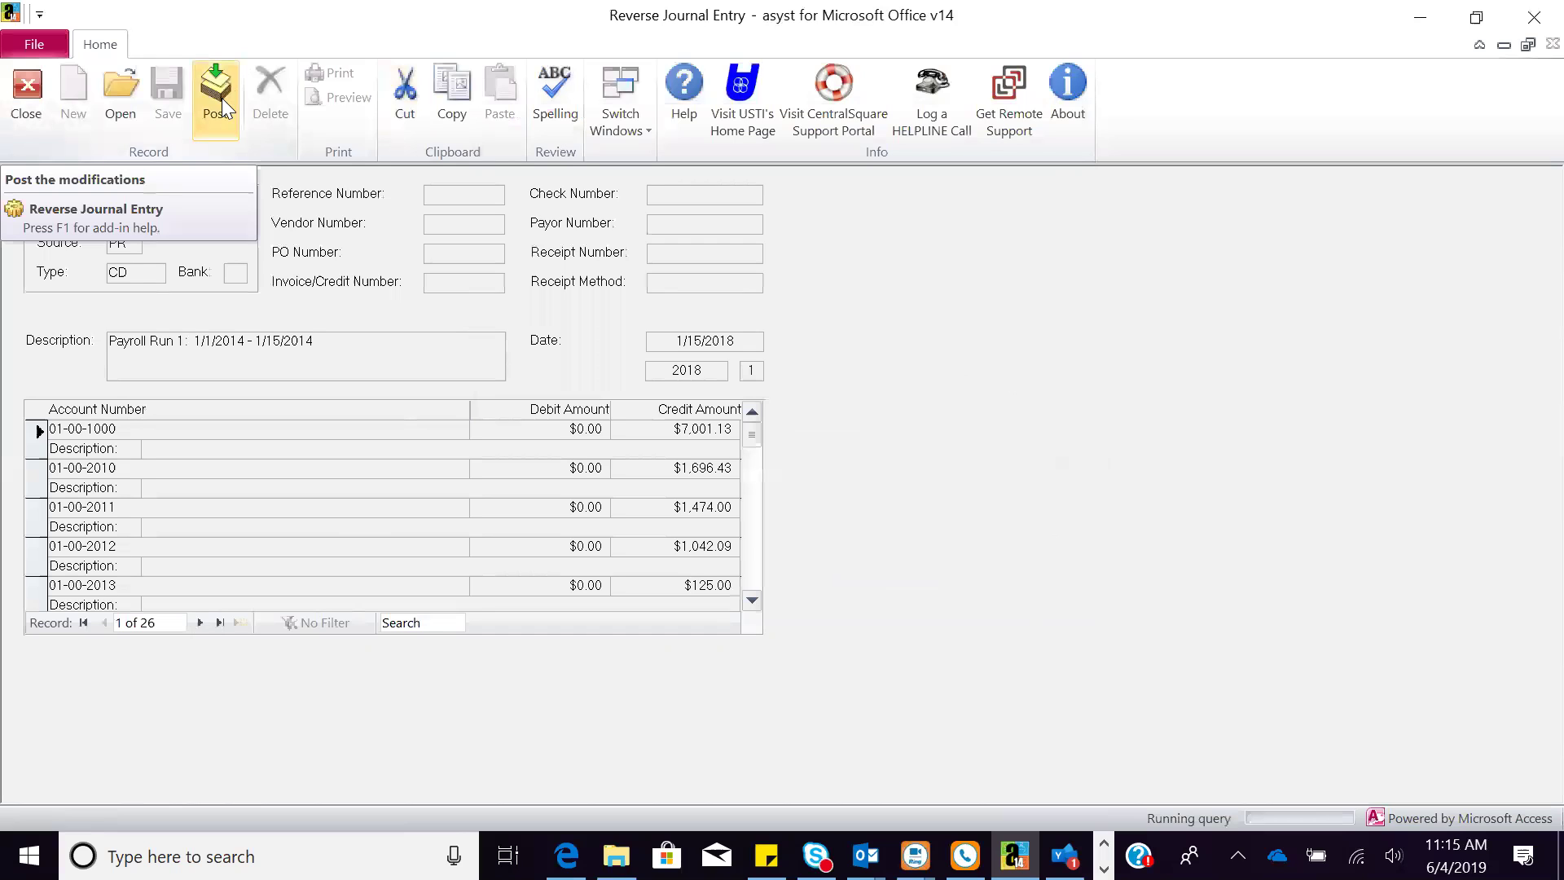
left_click(26, 90)
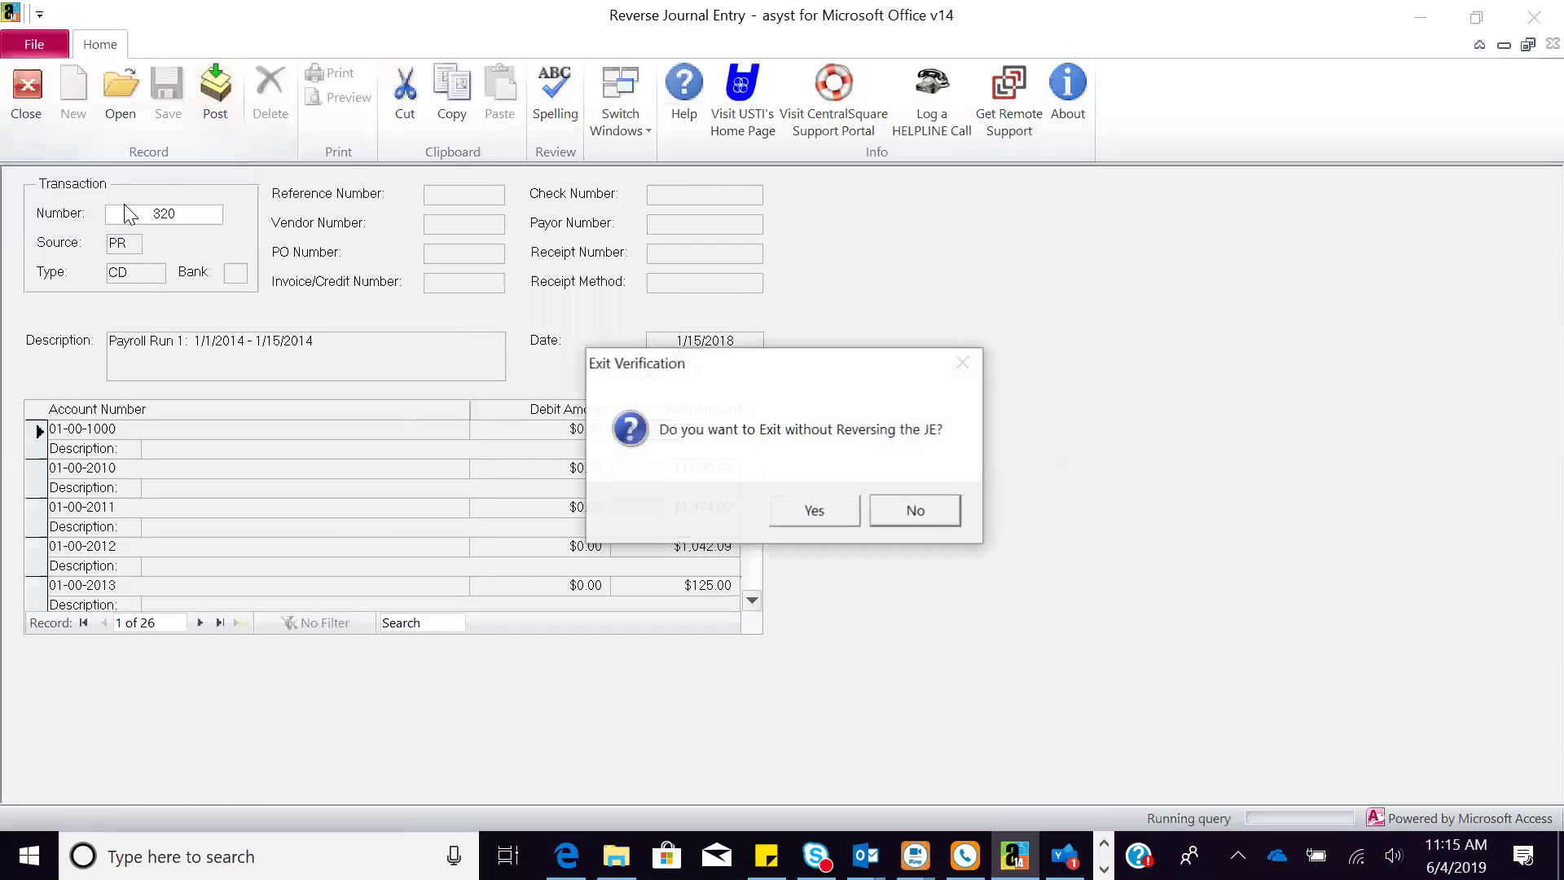
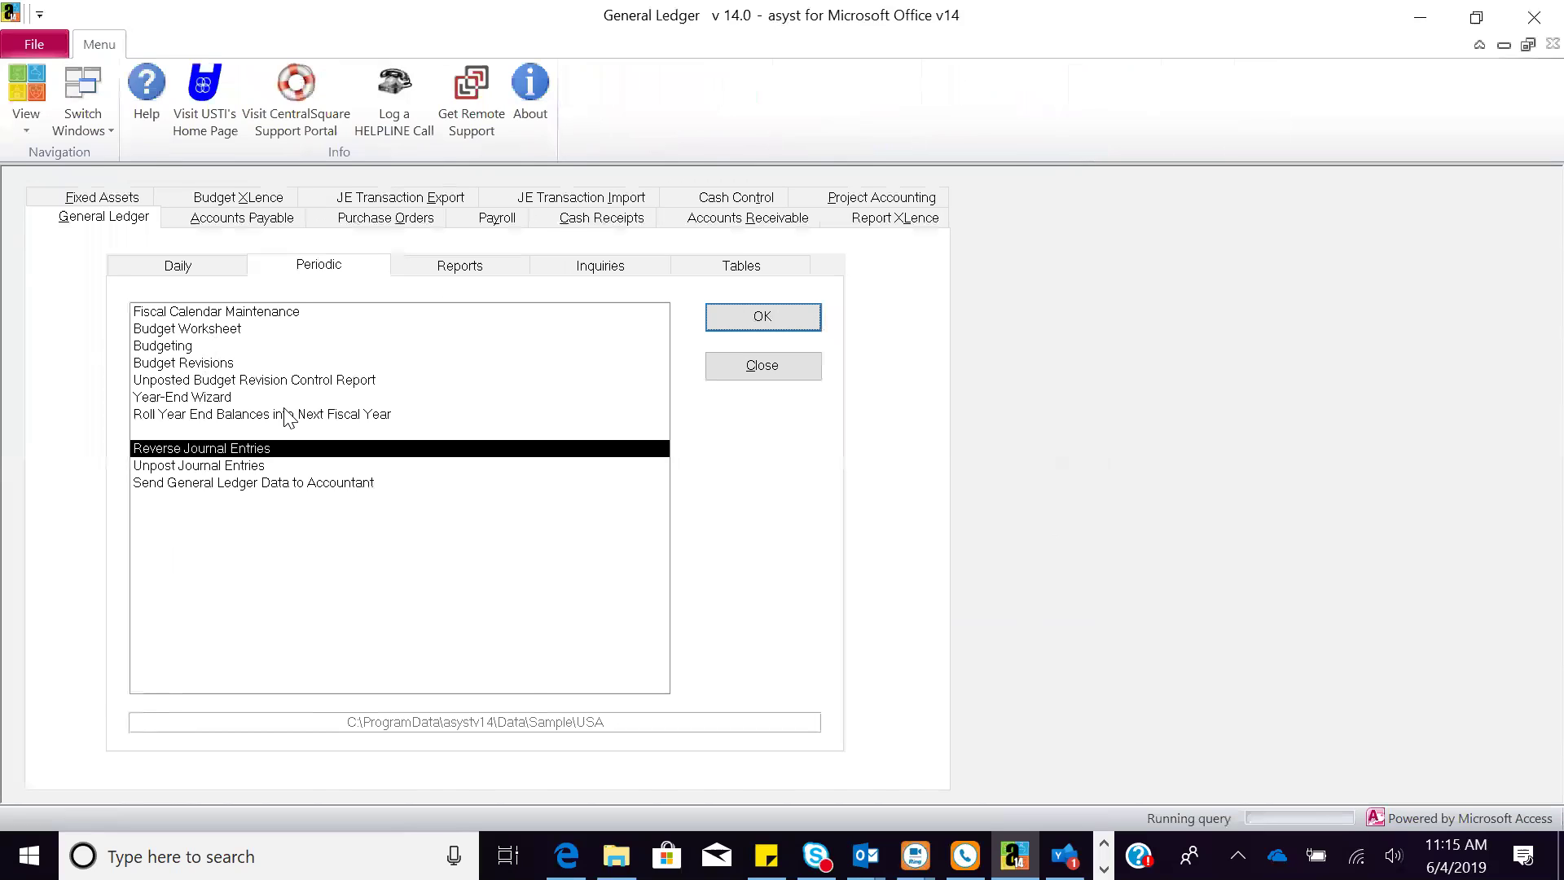
Step: Preview the Statement of Expenditures, Encumbrances, & Appropriations for fiscal year 2018, period 01, with a page break by Fund and a secondary subtotal
left_click(489, 266)
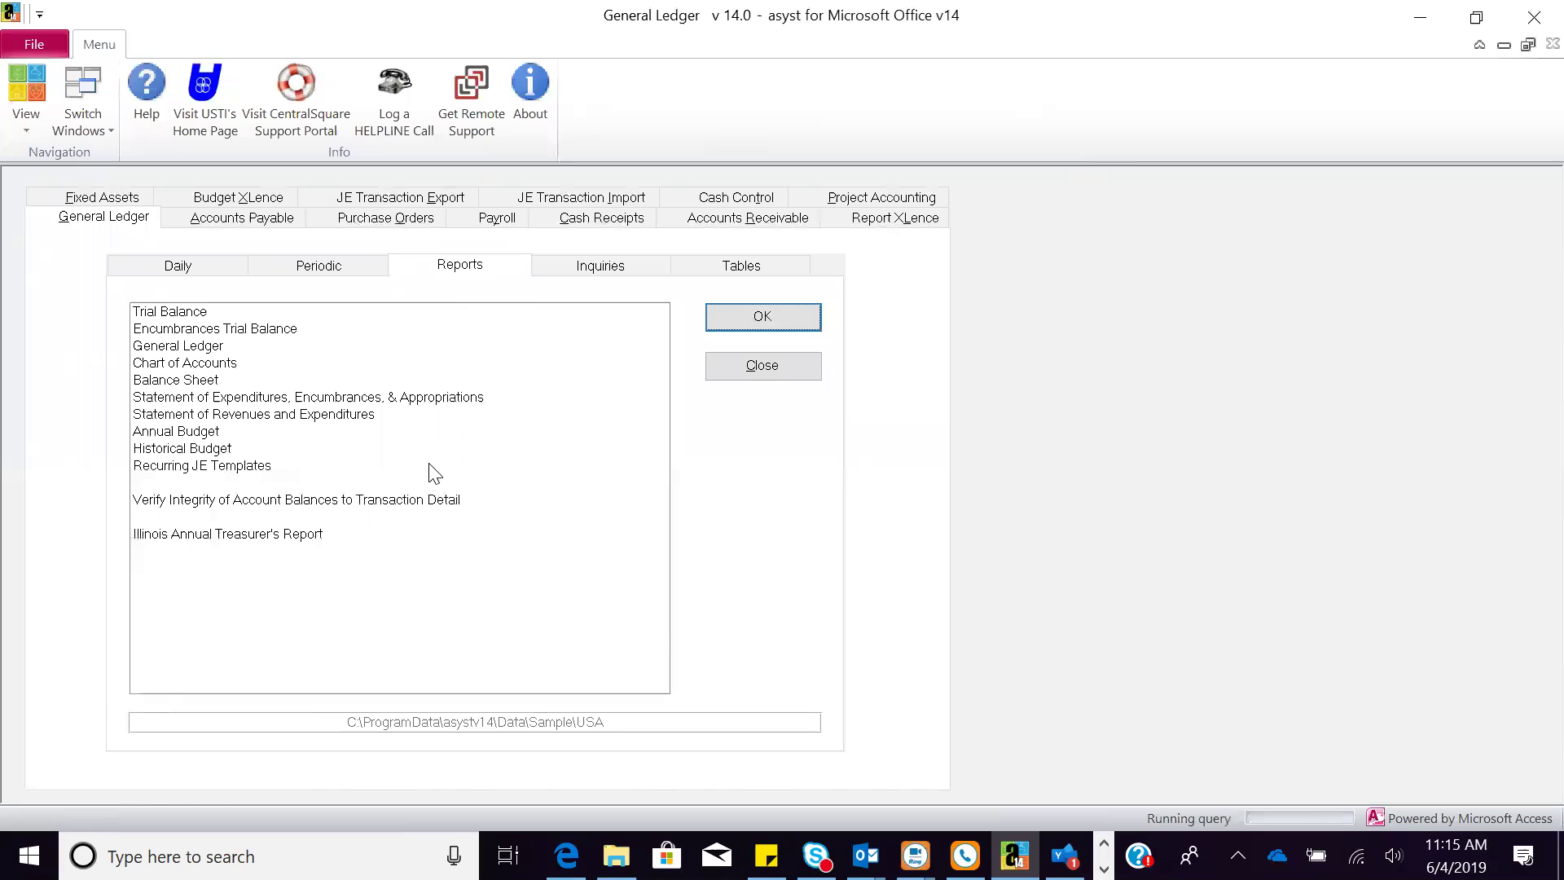
left_click(404, 402)
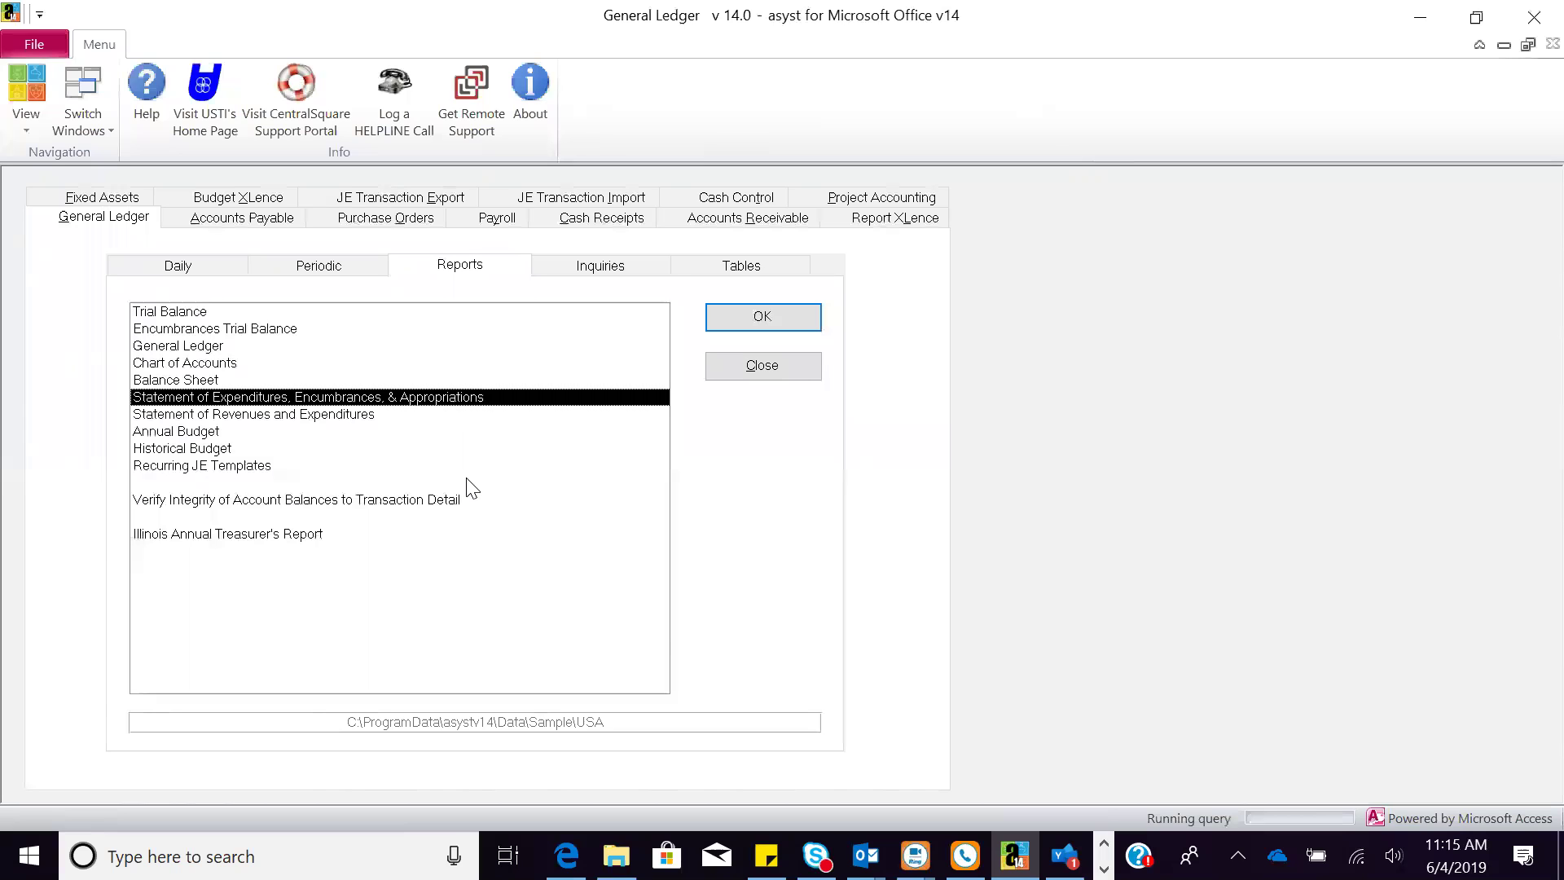
left_click(756, 317)
left_click(769, 242)
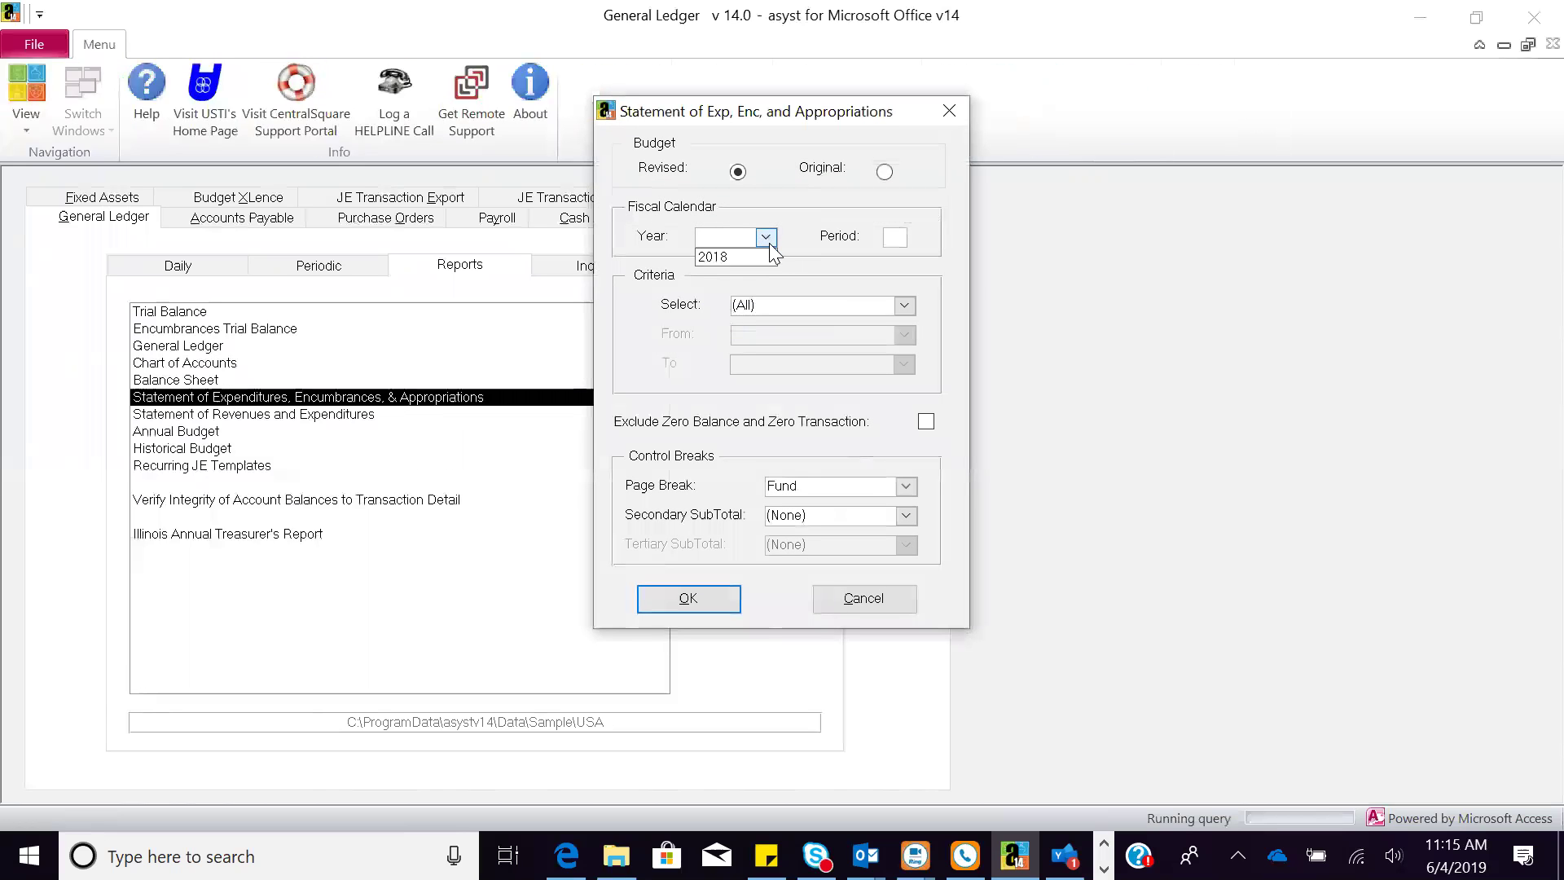
left_click(709, 256)
left_click(897, 239)
type("01")
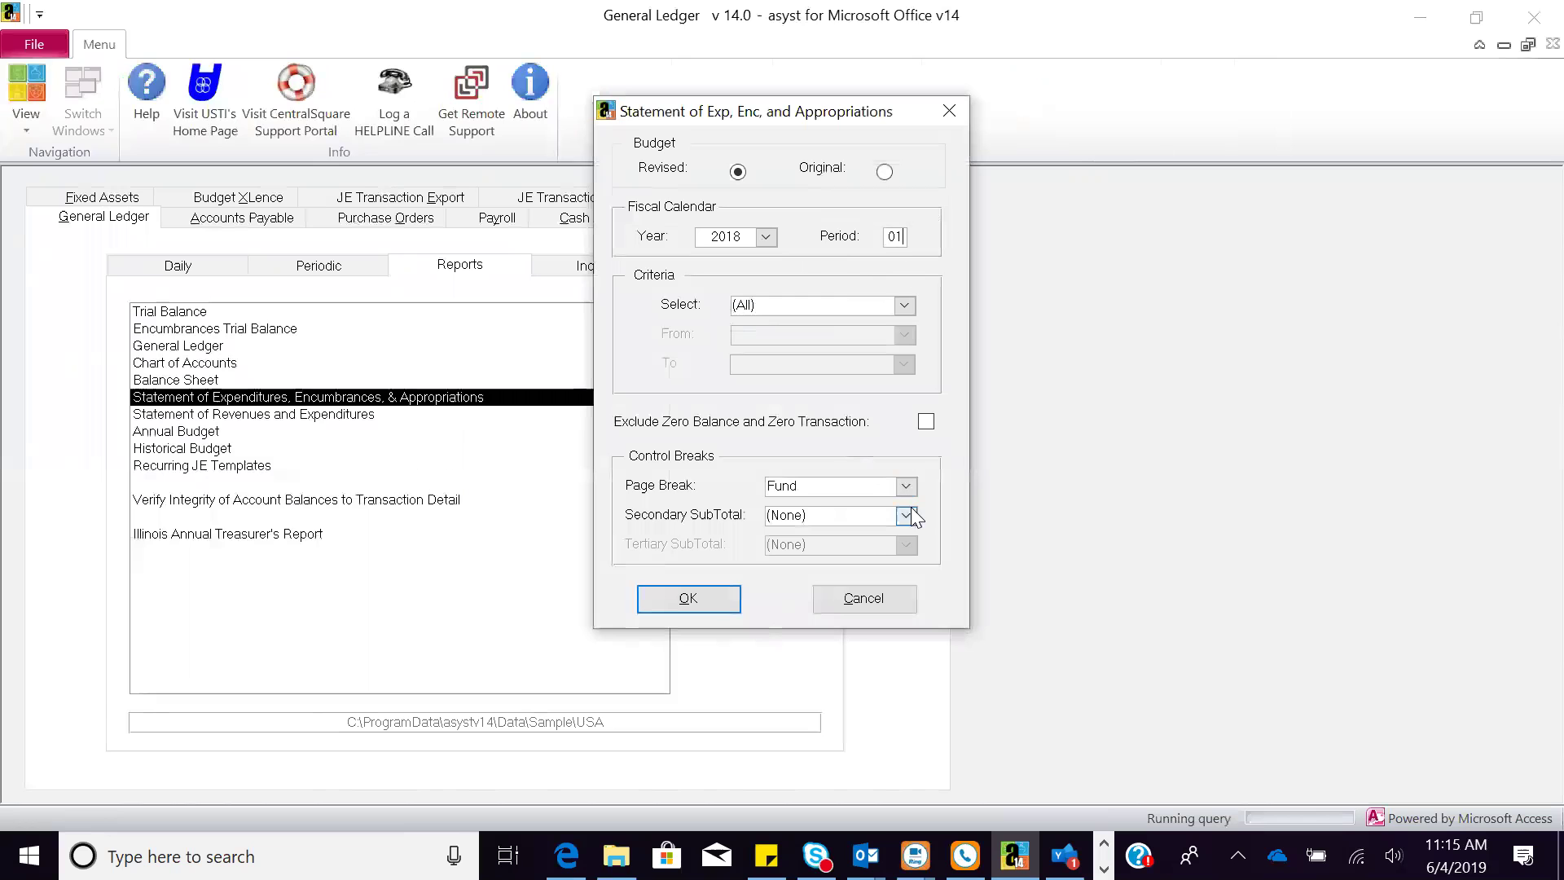
left_click(906, 514)
left_click(896, 553)
left_click(686, 595)
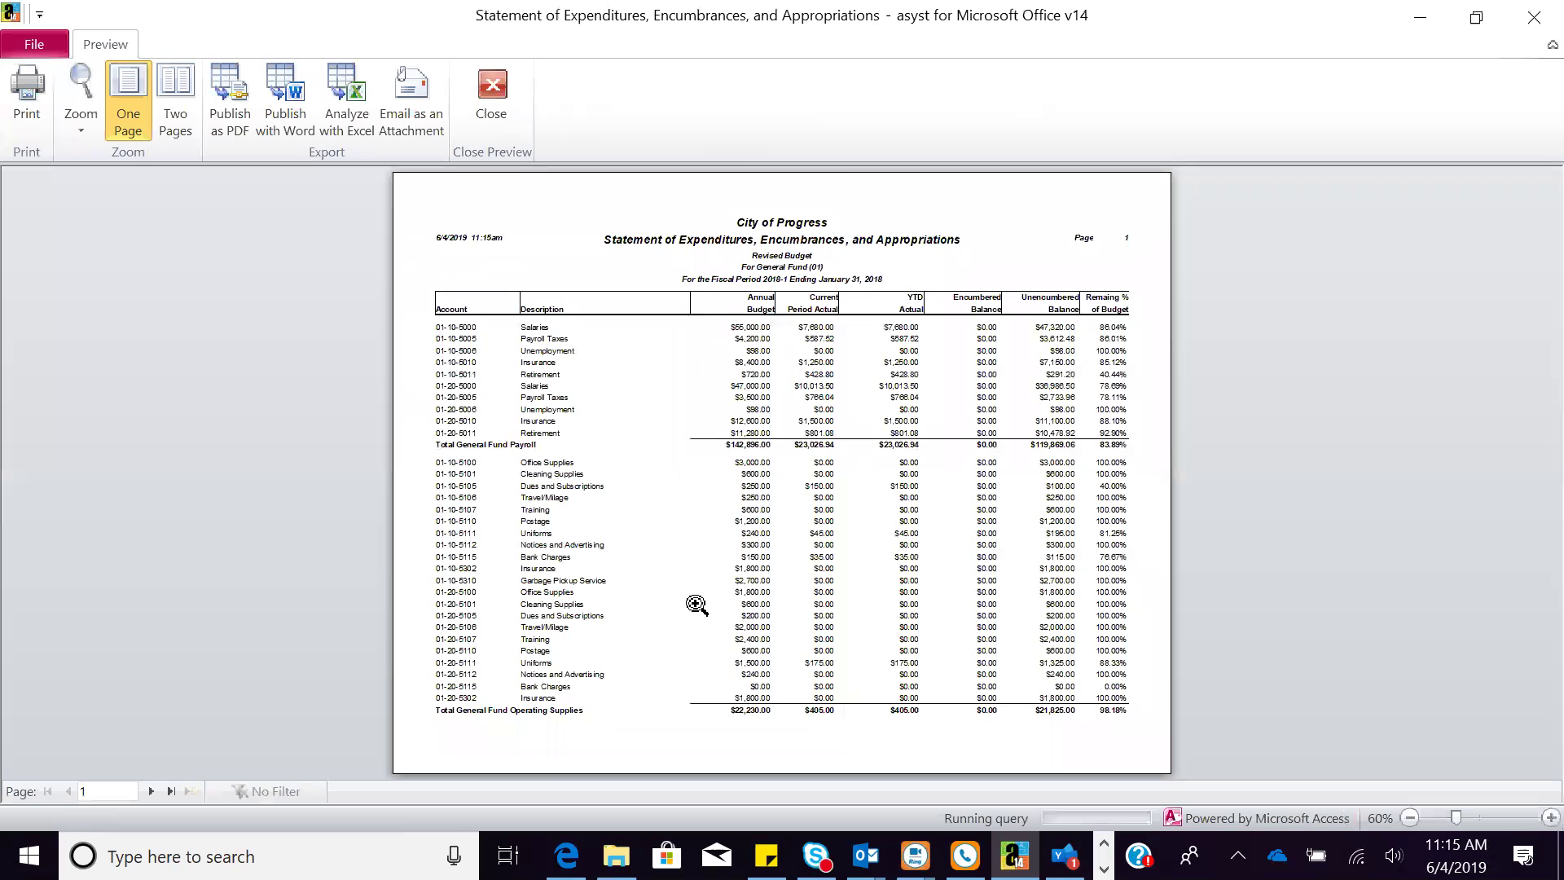
Step: Examine the budget, actual and encumbrance columns of the expenditures statement at 100% and close the preview
left_click(793, 497)
left_click_drag(1530, 397, 1529, 352)
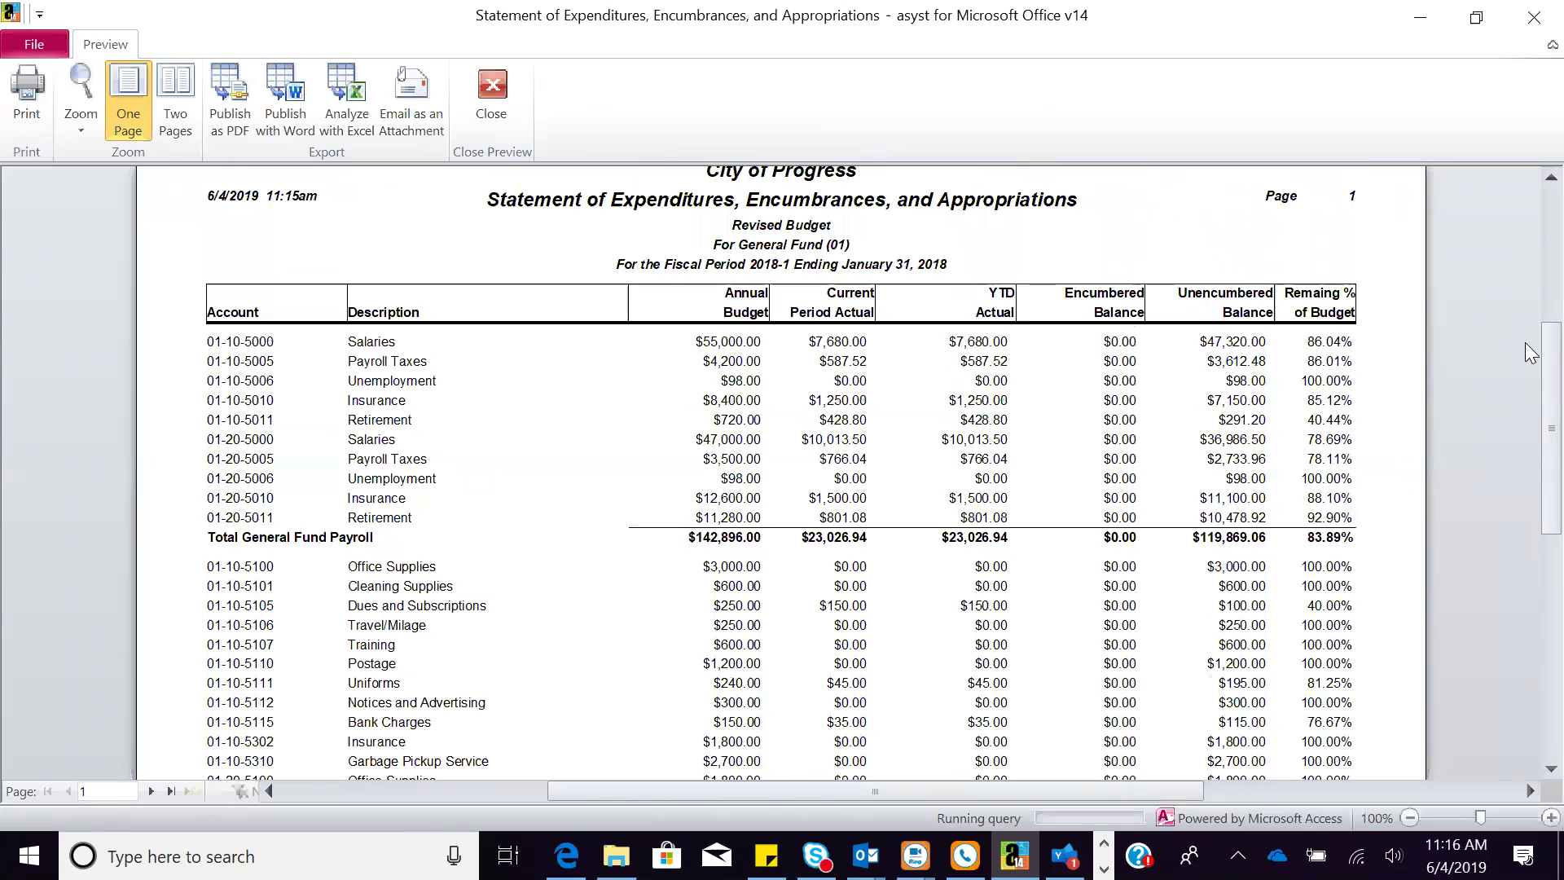
left_click(503, 97)
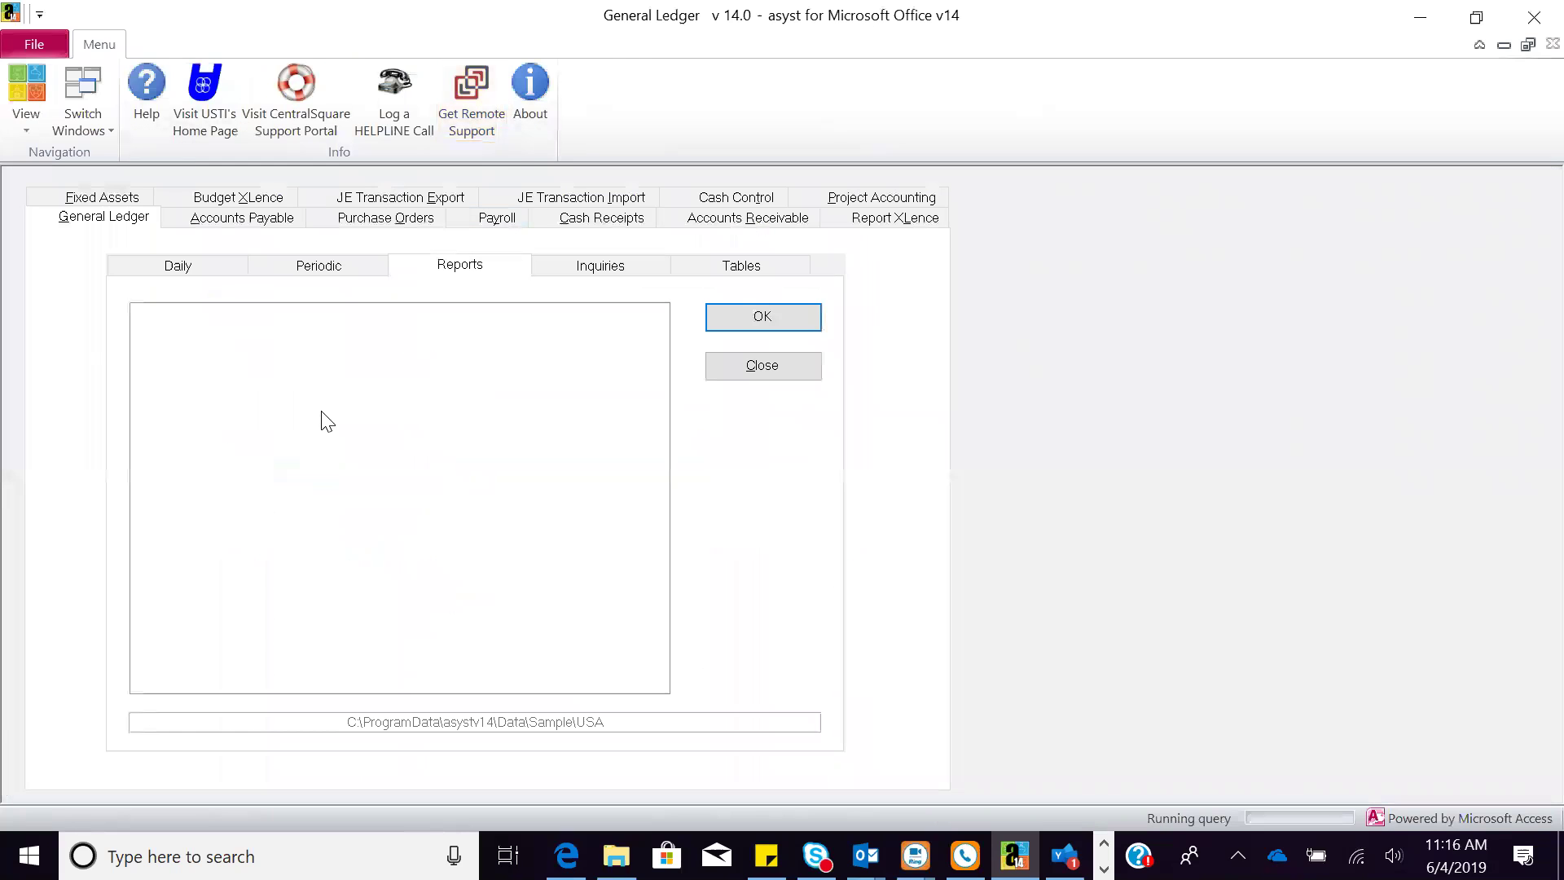
Step: Open the Statement of Revenues and Expenditures report options and set fiscal year 2018, period 01
left_click(326, 417)
left_click(763, 319)
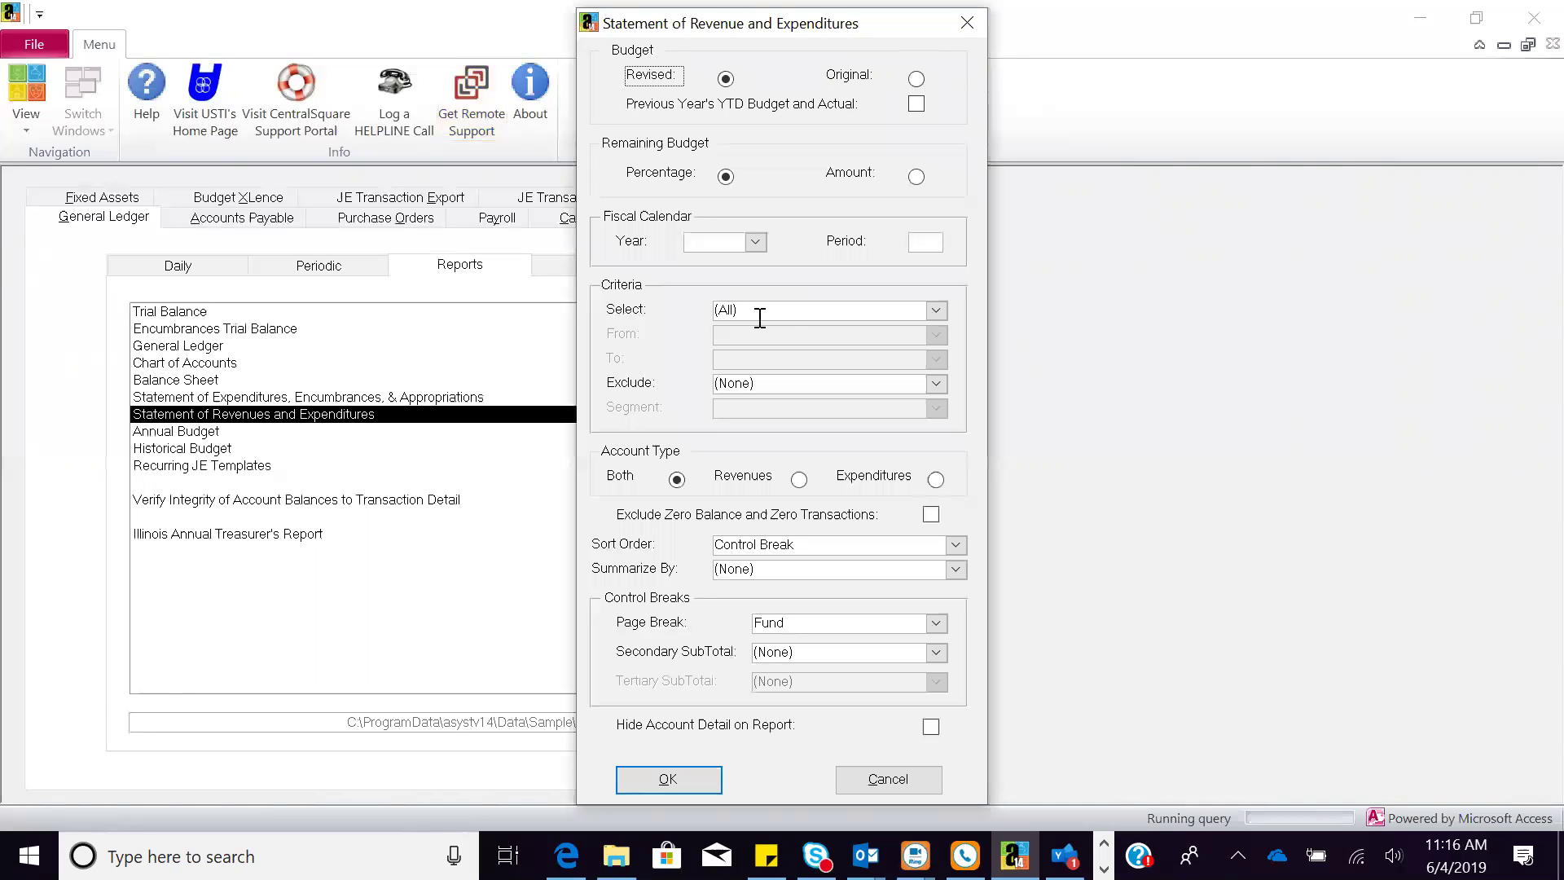
left_click(755, 242)
left_click(717, 262)
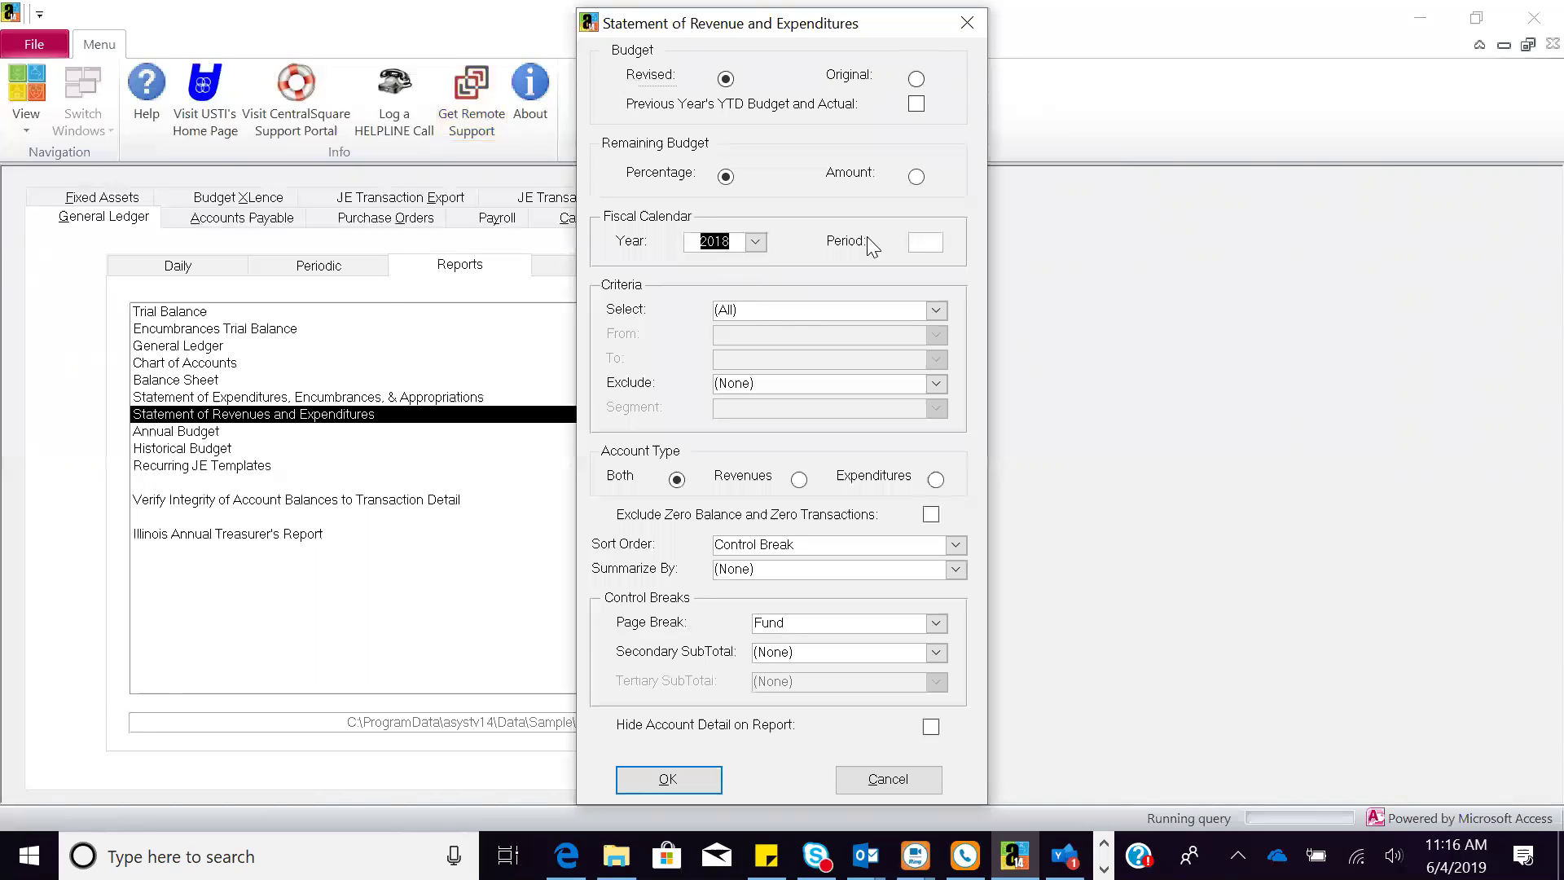
left_click(928, 243)
type("0")
Step: Limit the Statement of Revenues and Expenditures by Fund, from 01 to 01
left_click(936, 310)
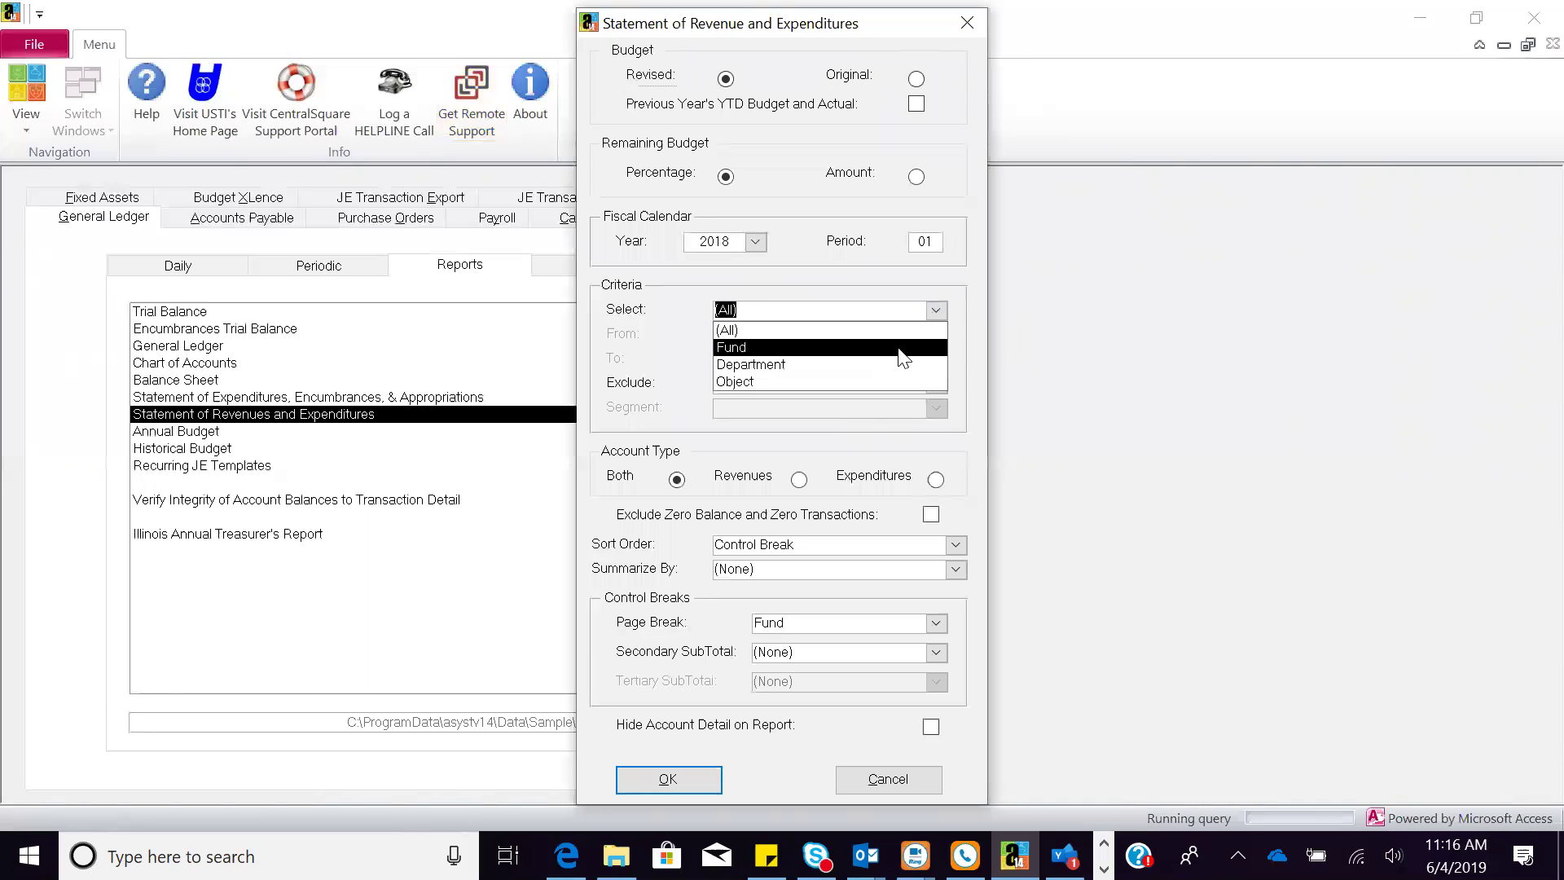
left_click(908, 348)
left_click(936, 335)
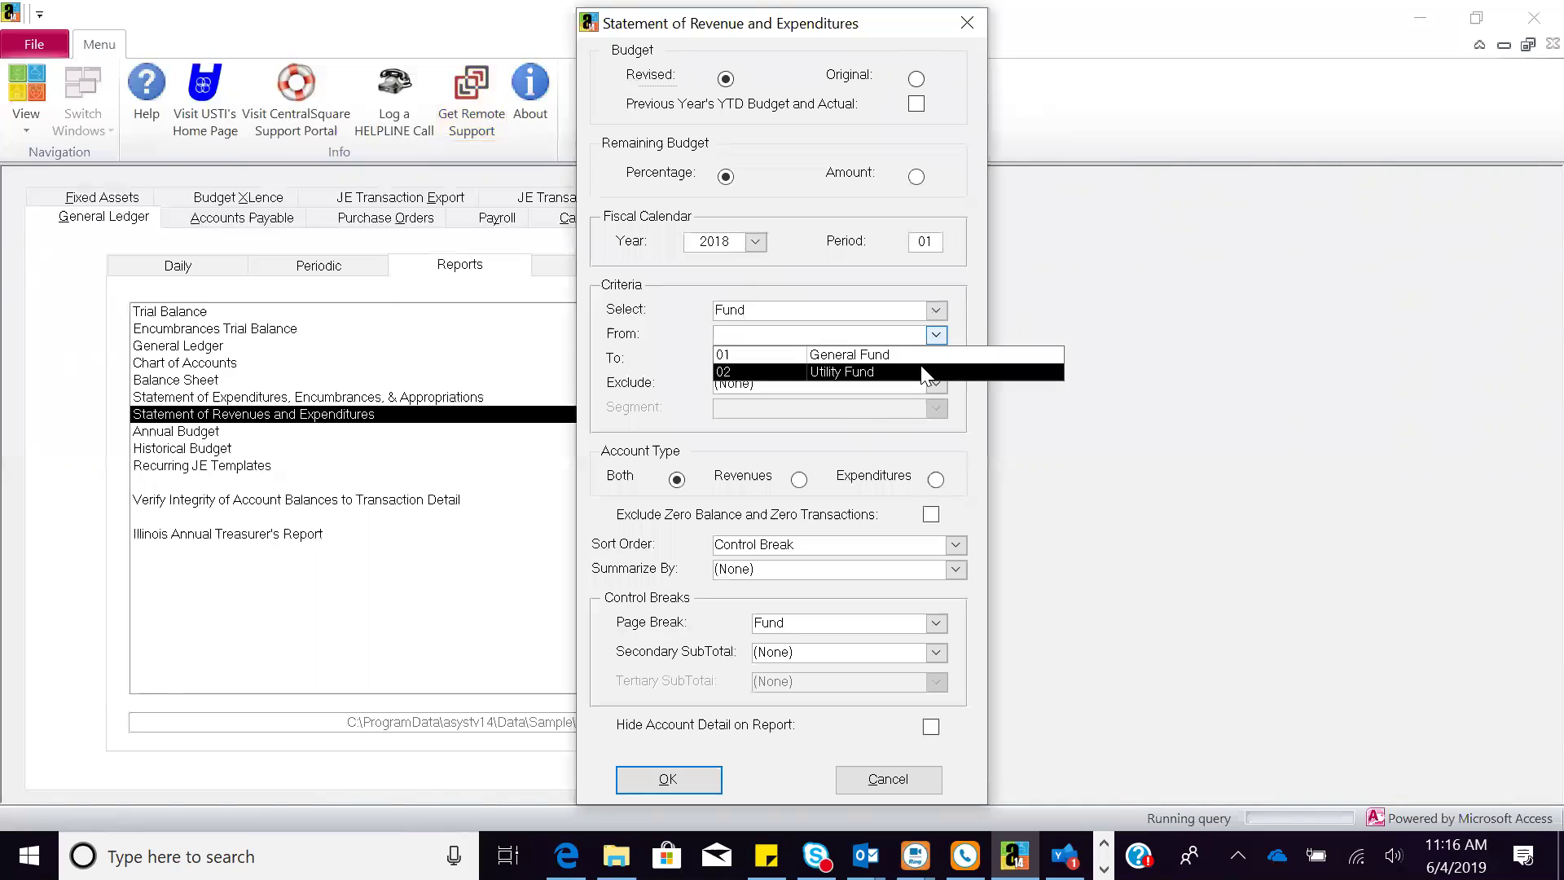
left_click(923, 358)
left_click(936, 361)
left_click(933, 377)
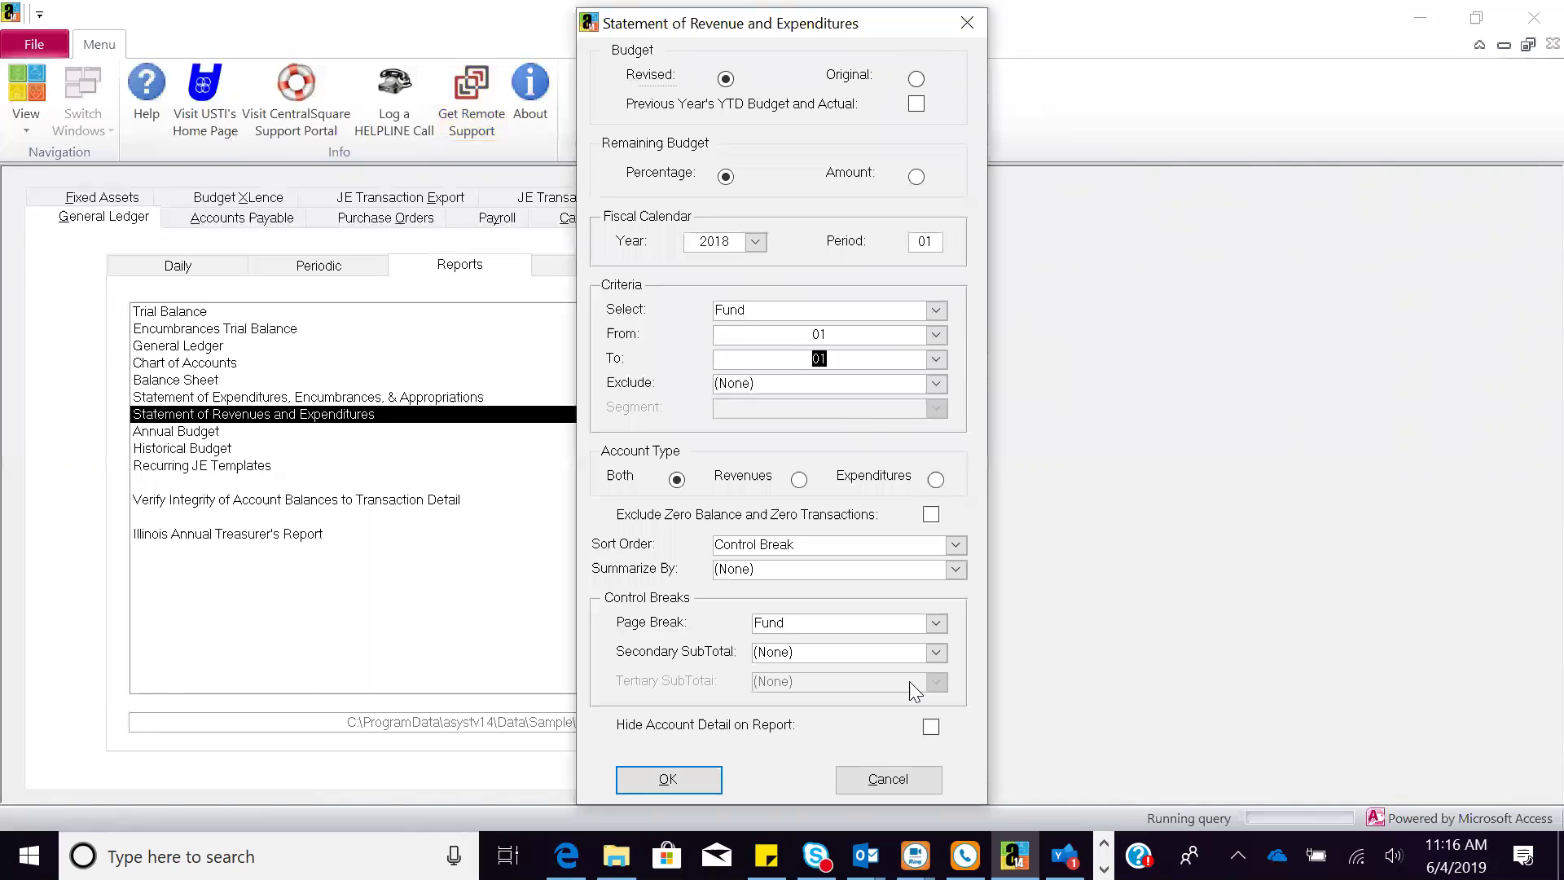
Step: Set the secondary subtotal to Department and preview the Statement of Revenues and Expenditures
left_click(941, 652)
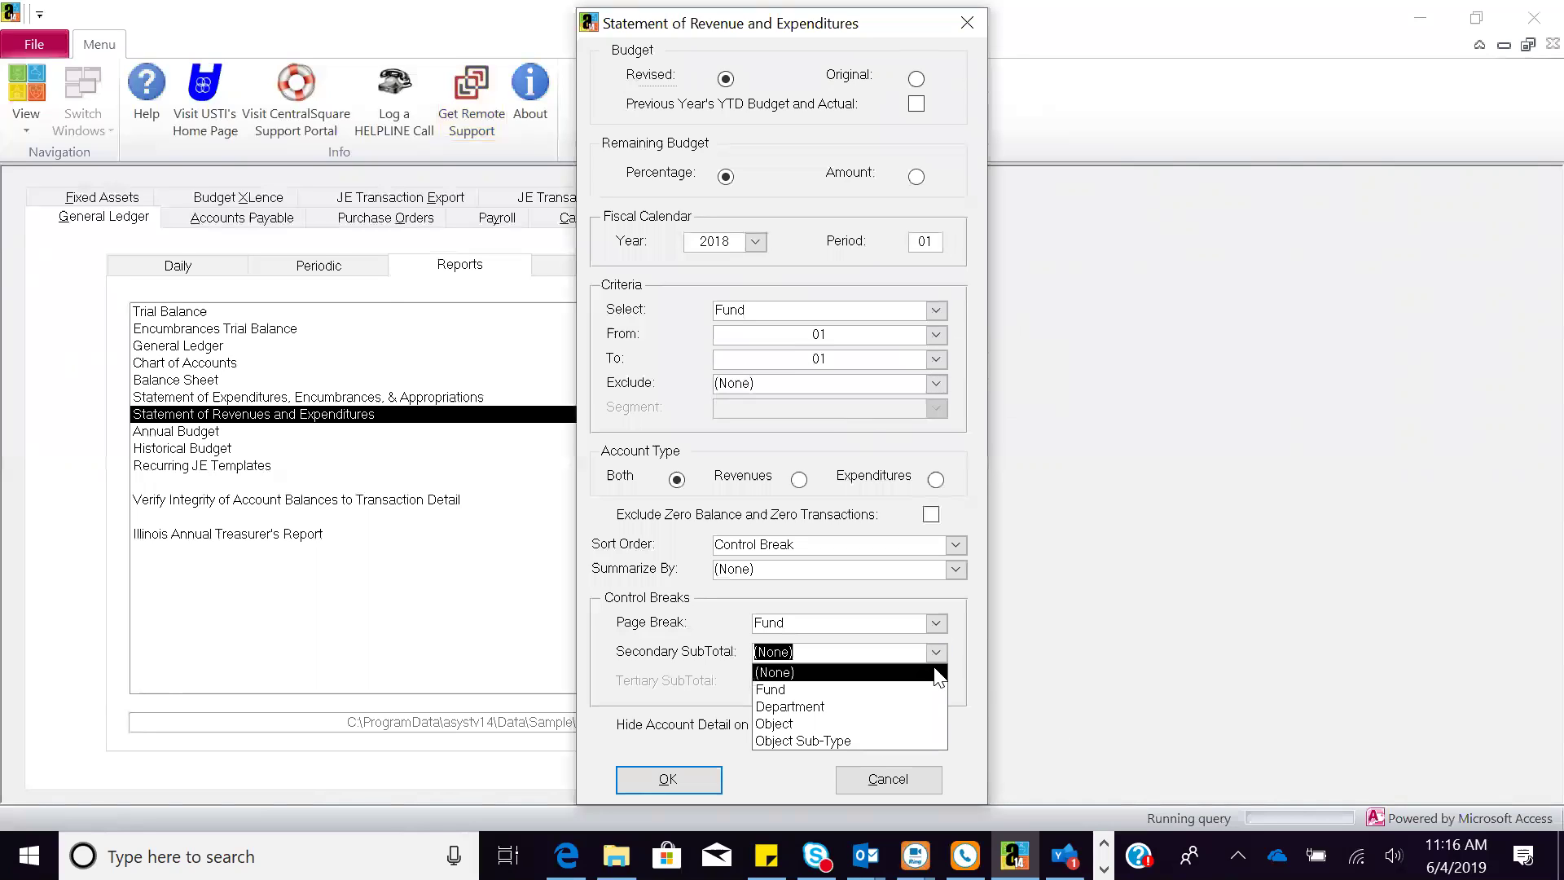
left_click(930, 708)
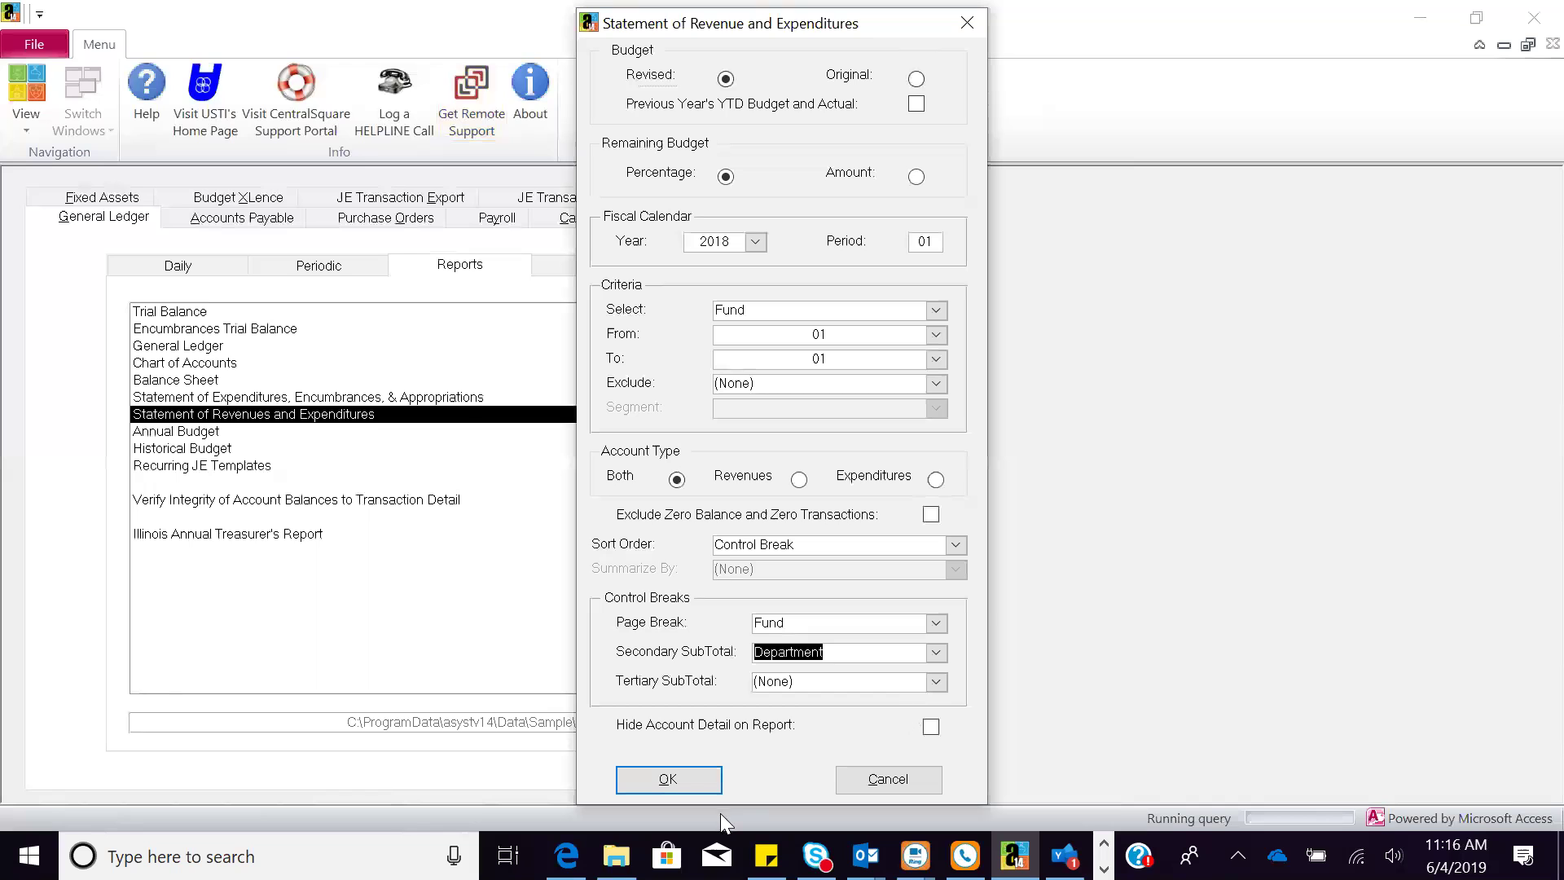
left_click(688, 784)
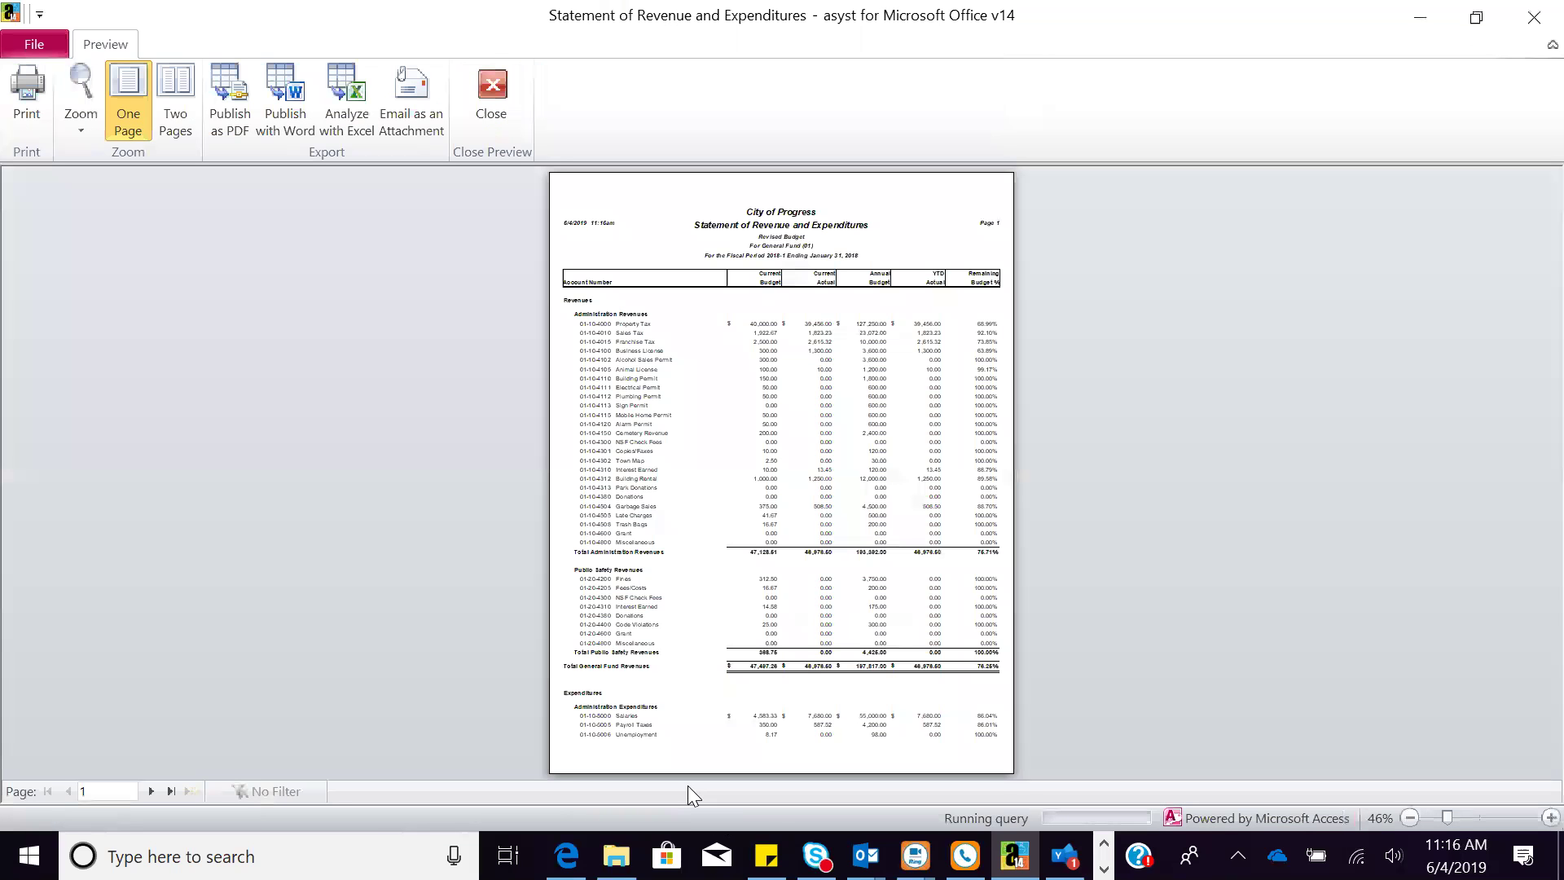
Step: Examine the department revenues on the first page of the revenue and expenditures statement at 100% and close the preview
left_click(775, 538)
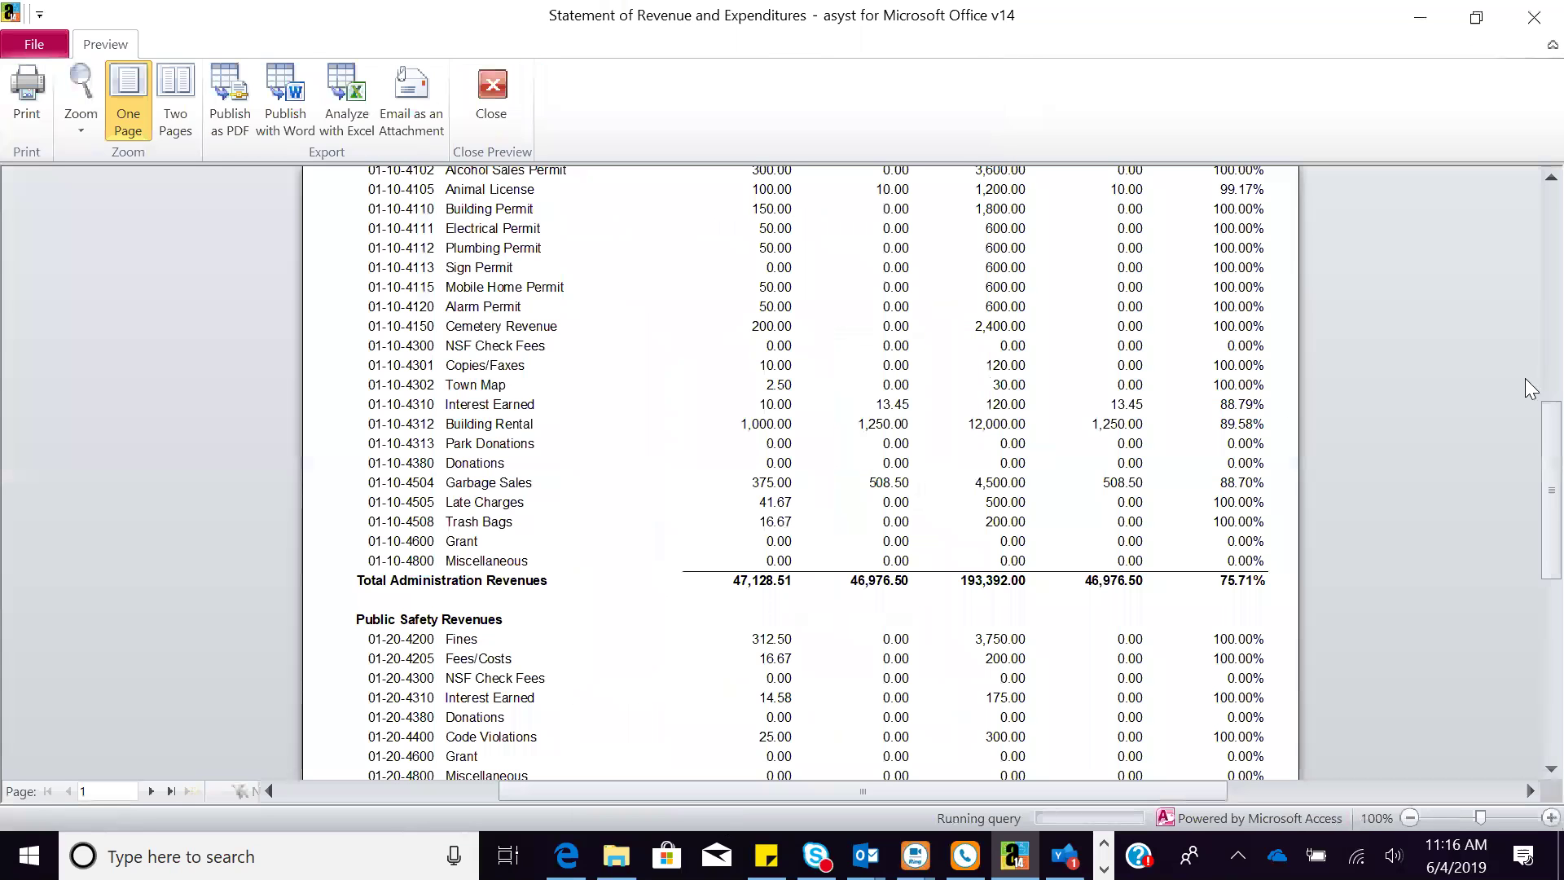
scroll(1525, 433, "up", 5)
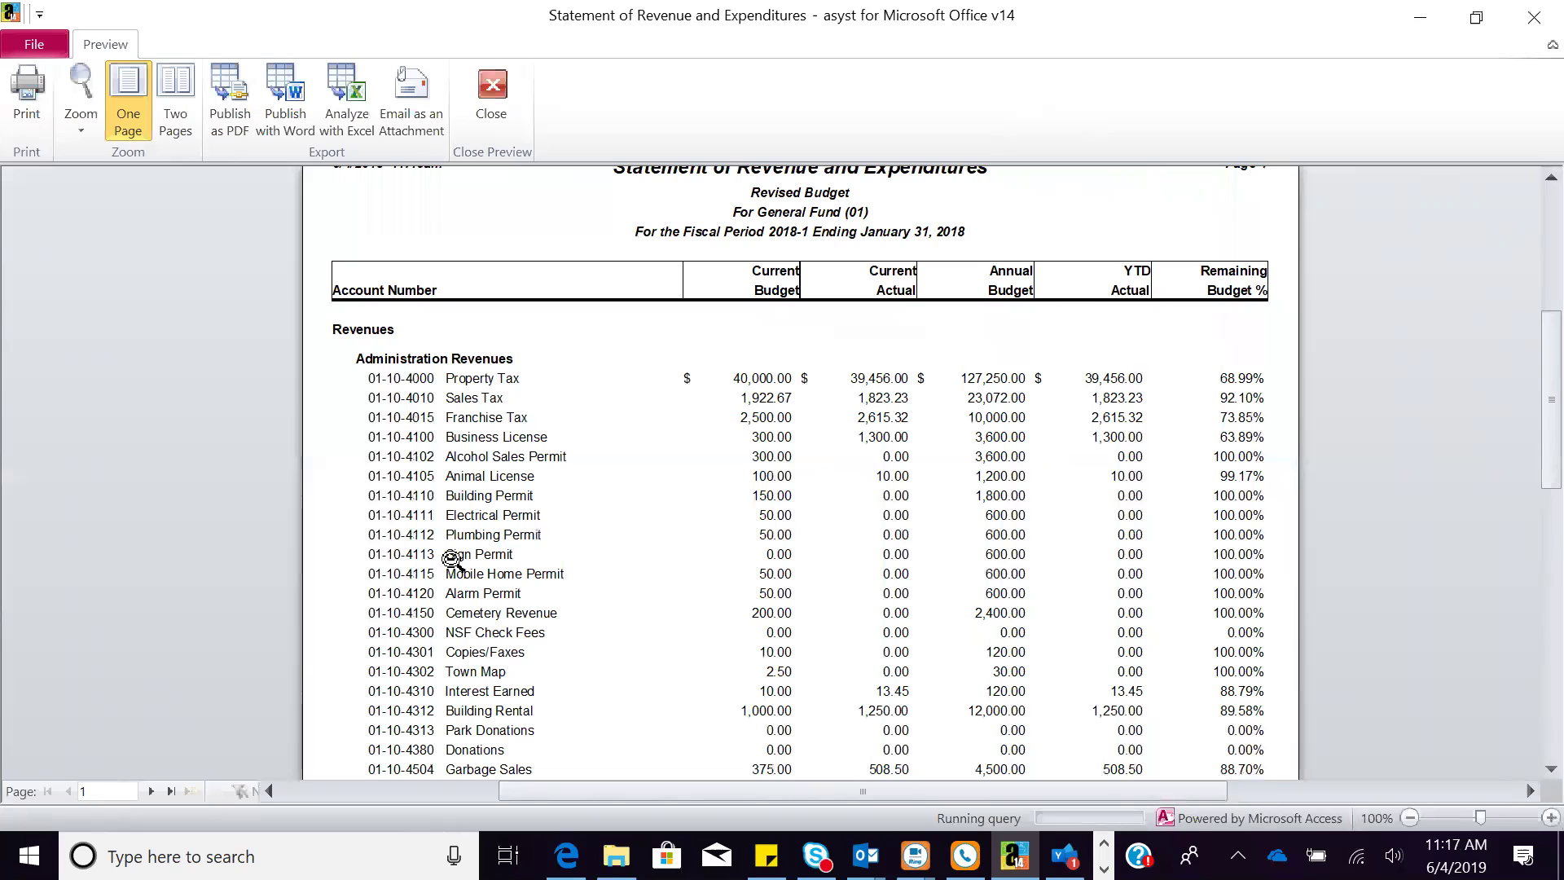
left_click(485, 100)
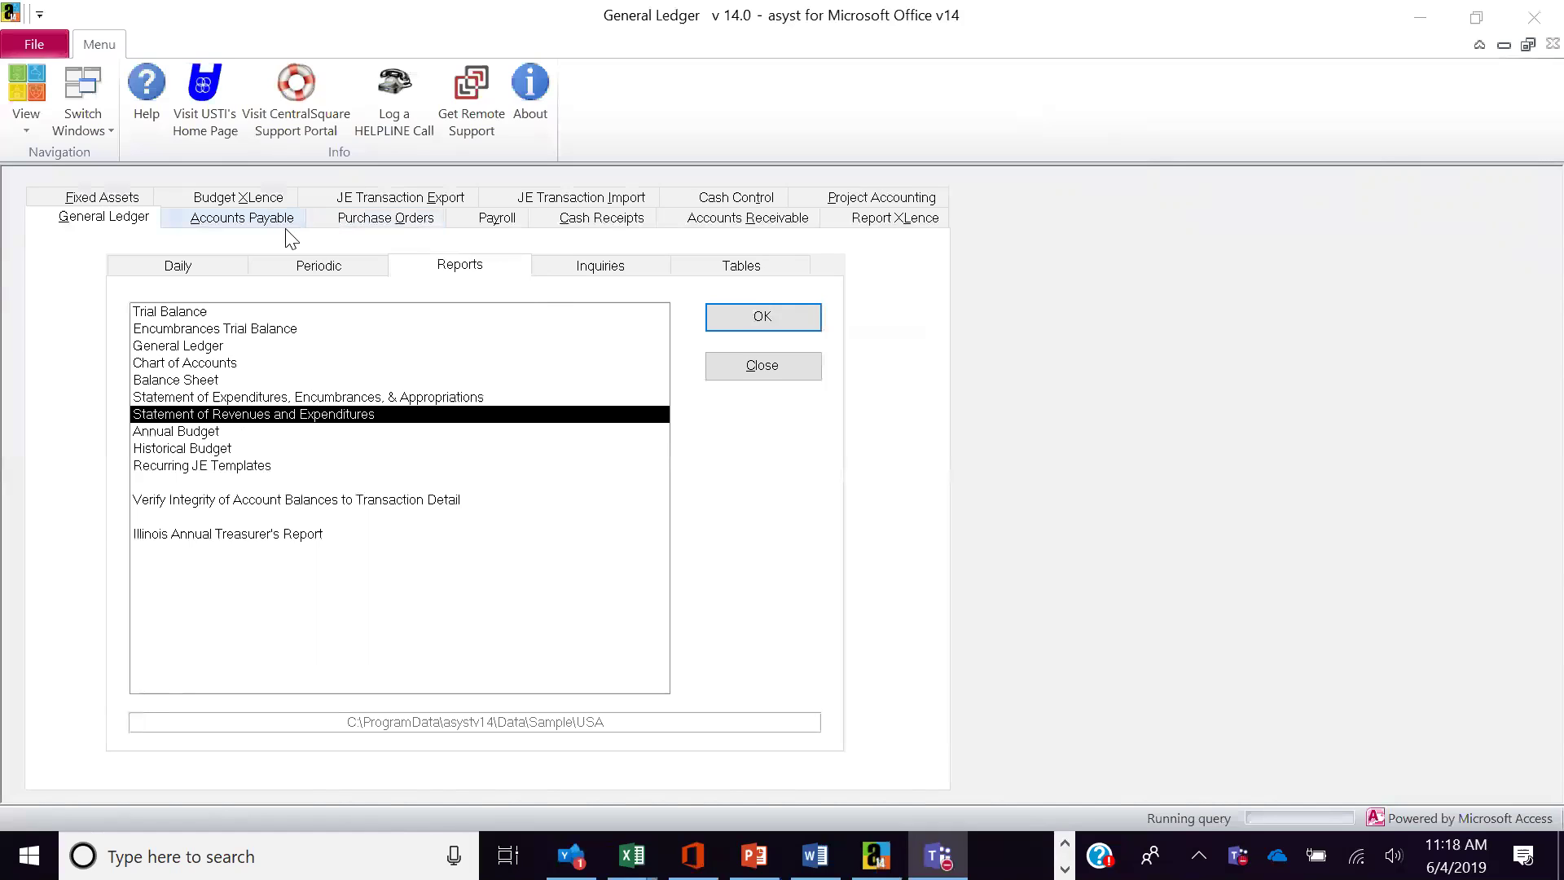
Step: Open the General Ledger transaction download in Report XLence
left_click(874, 220)
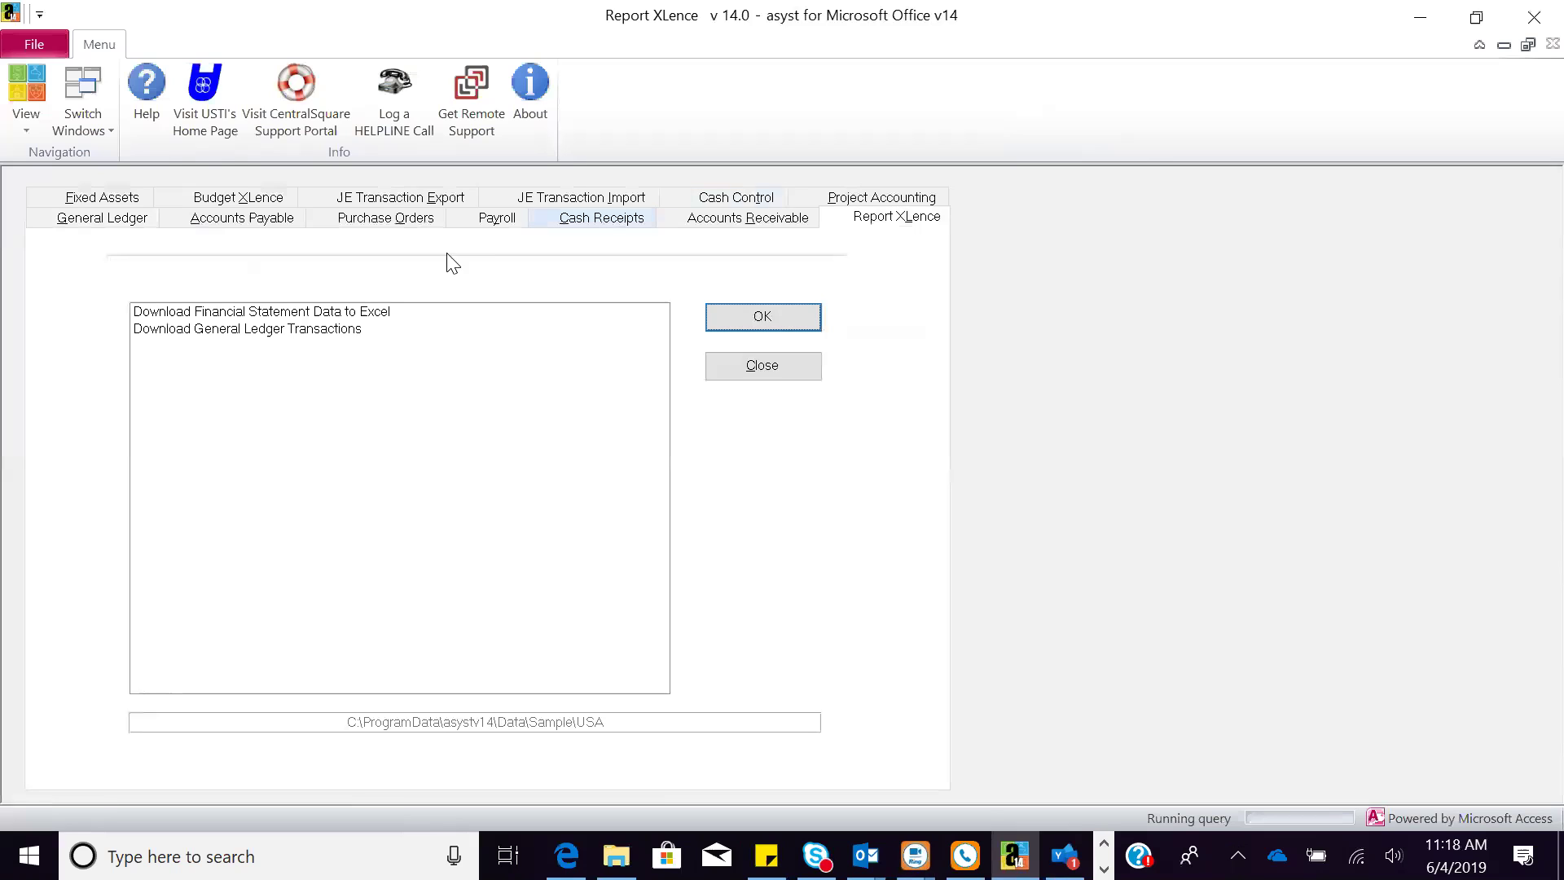
left_click(349, 329)
left_click(737, 314)
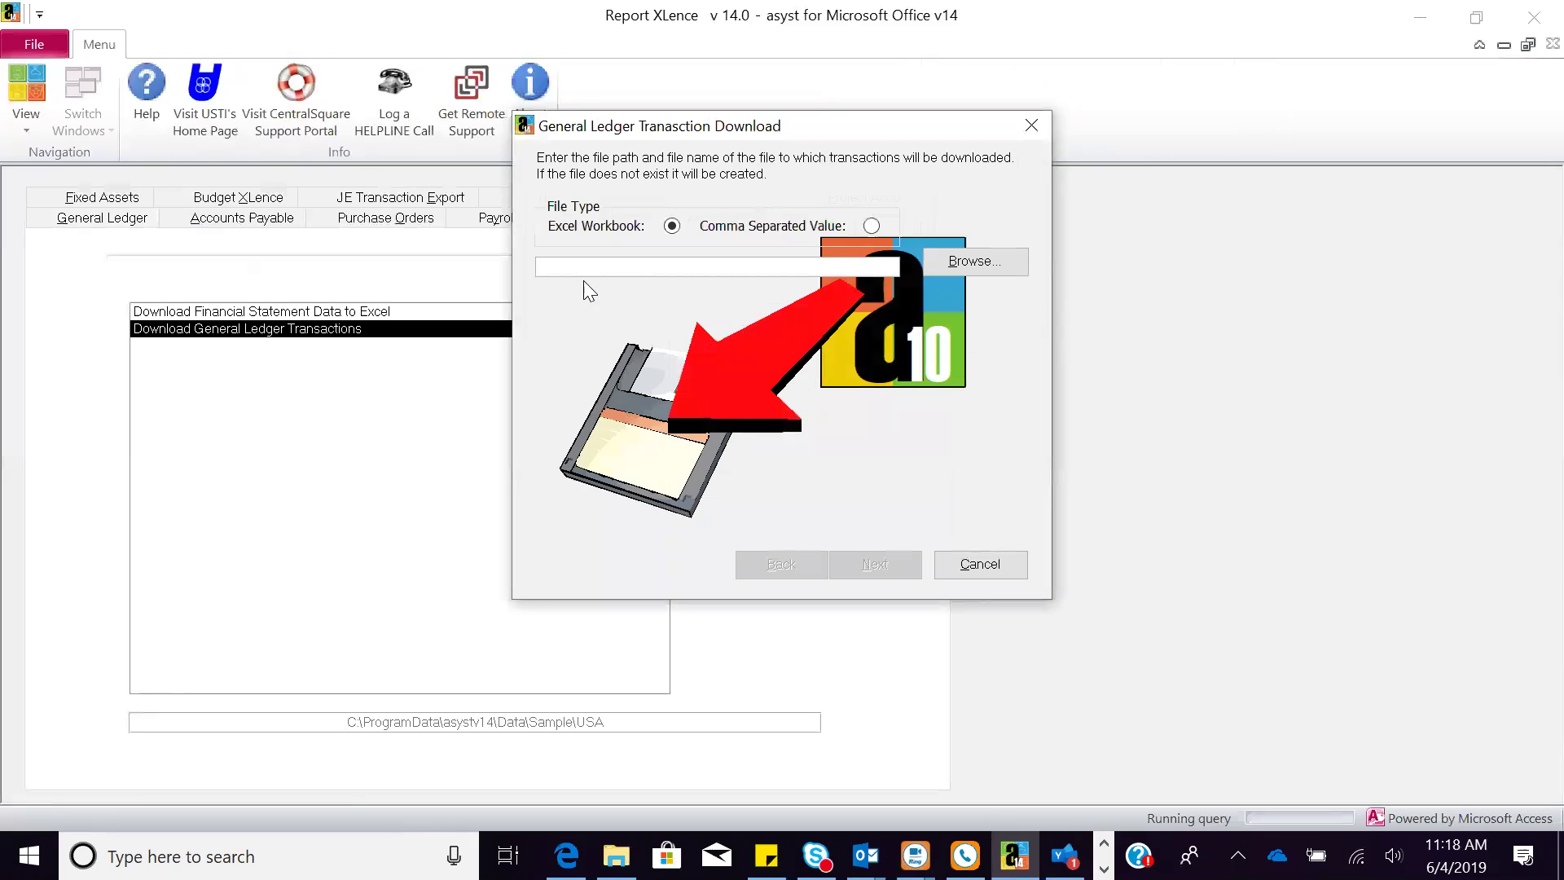
type("budget")
key("BackSpace")
key("BackSpace")
key("BackSpace")
key("BackSpace")
key("BackSpace")
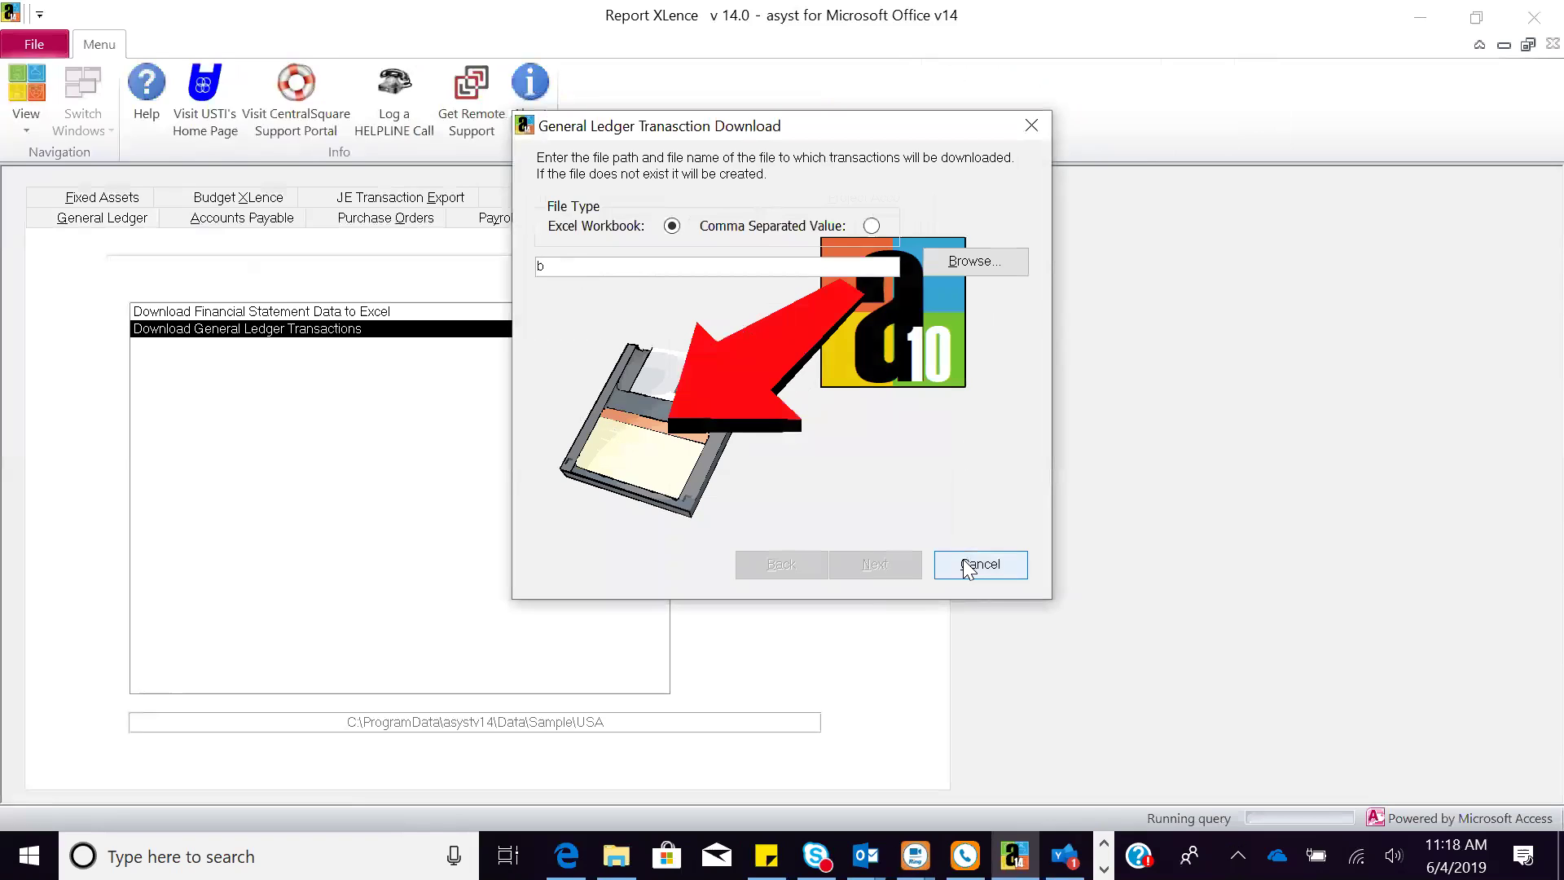
type("udget")
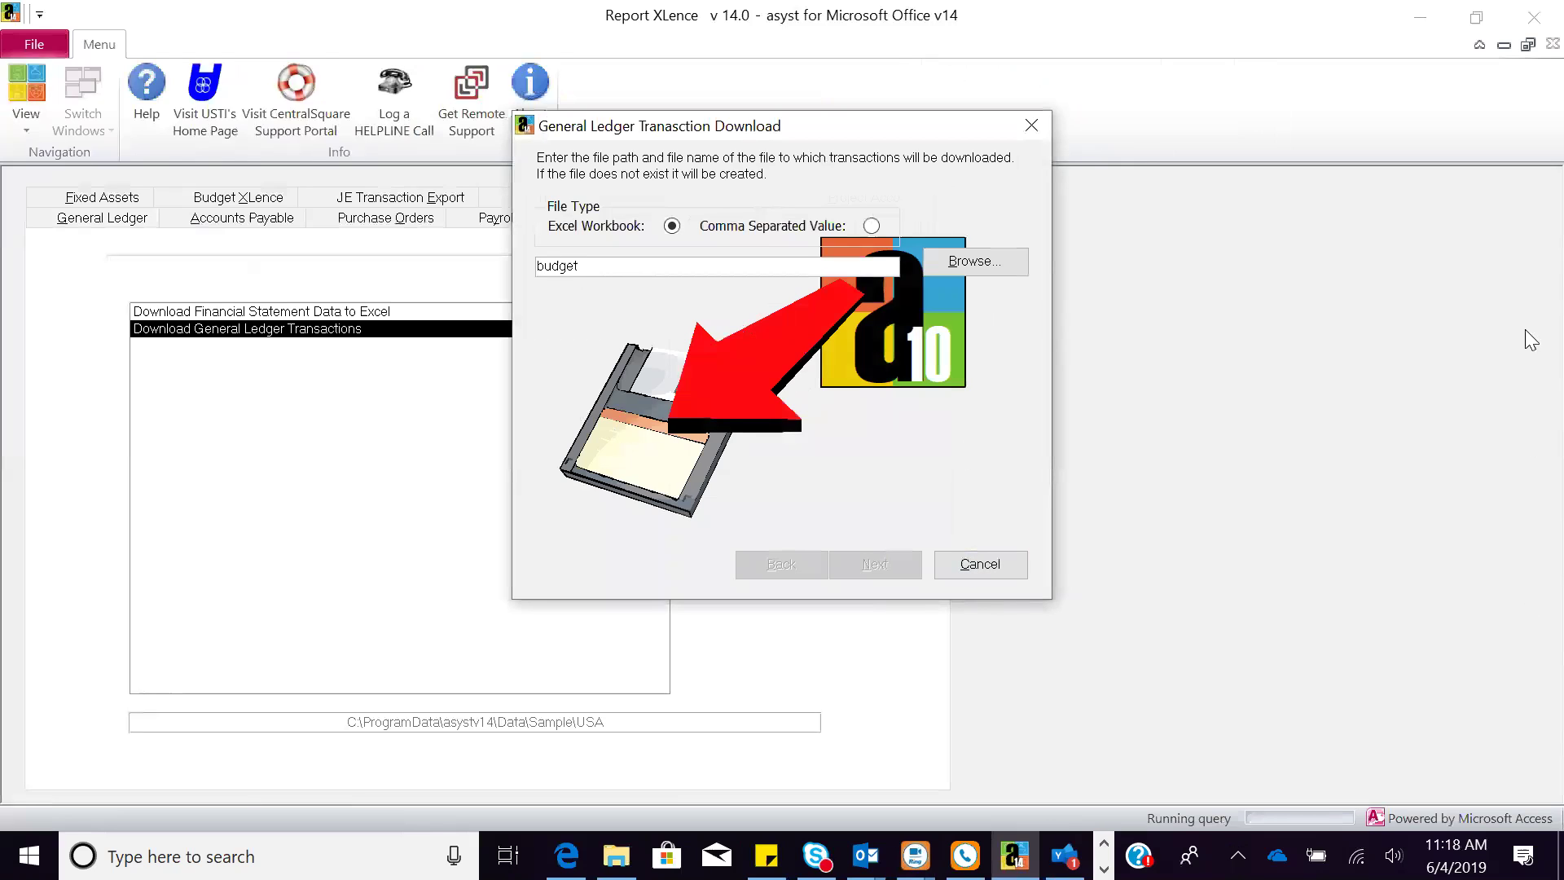
key("BackSpace")
key("BackSpace")
key("BackSpace")
key("BackSpace")
key("BackSpace")
key("BackSpace")
type("audit")
Step: Browse to the Documents folder and choose audit file.xls as the Excel workbook for the transaction download
left_click(982, 275)
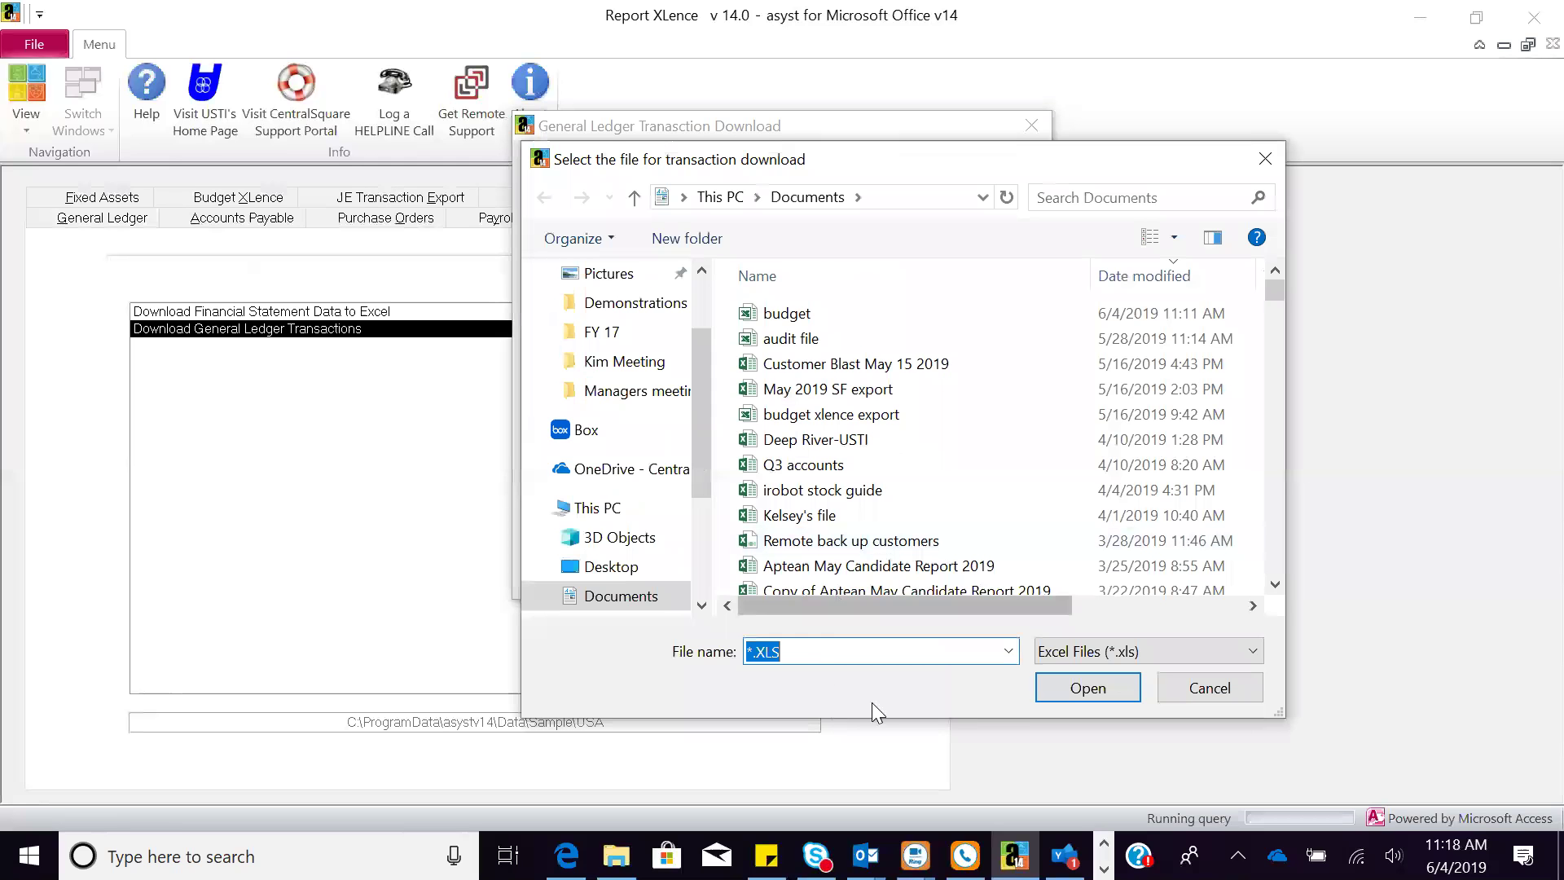
type("uadu")
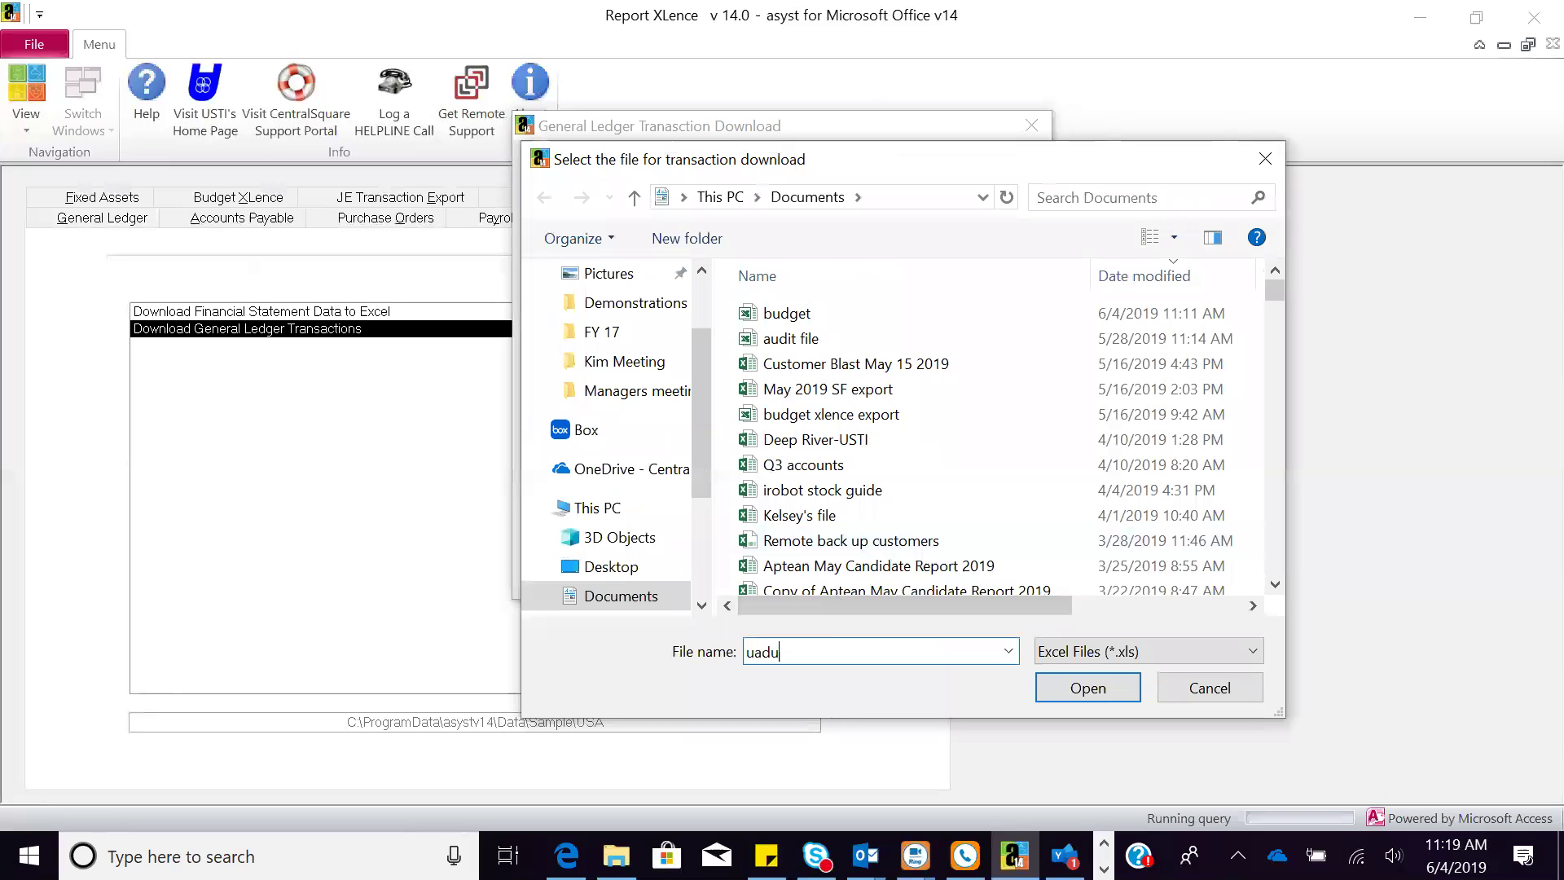
key("BackSpace")
key("BackSpace")
key("BackSpace")
key("BackSpace")
type("audit")
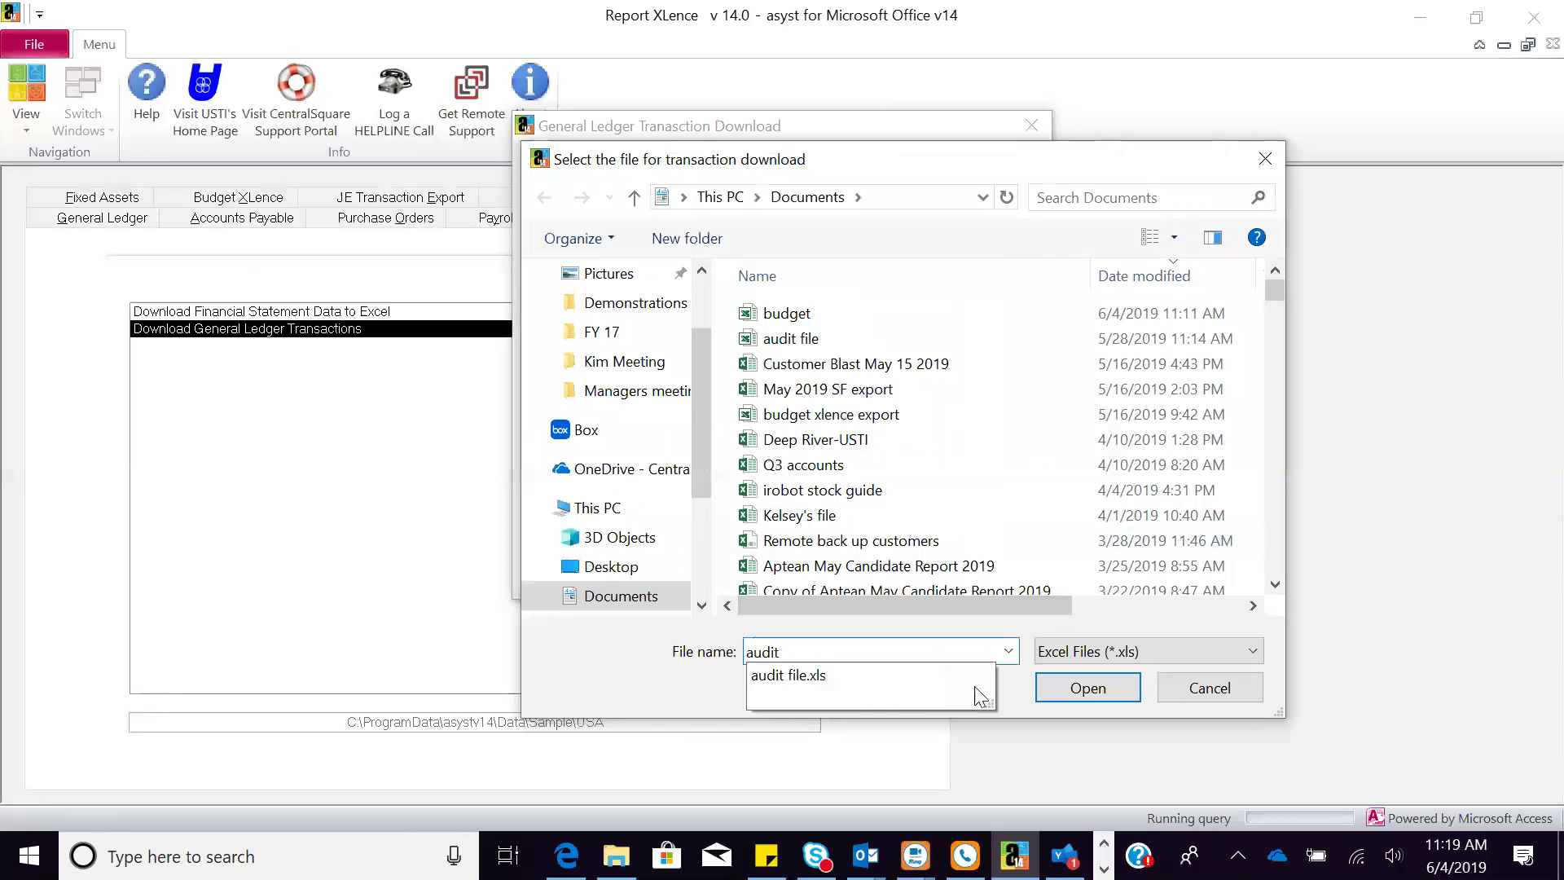
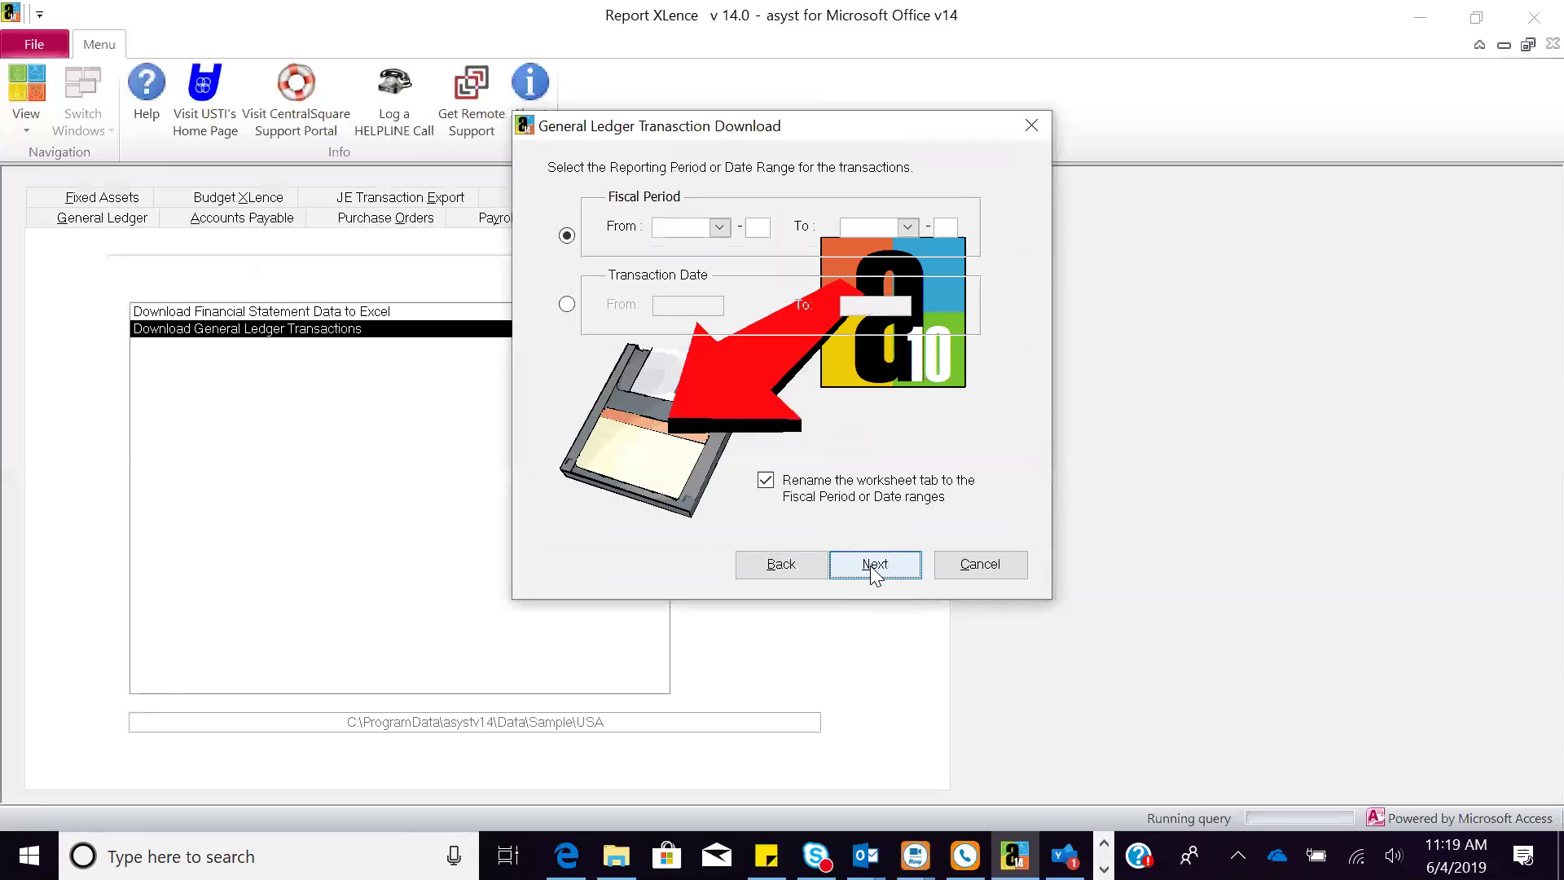
Step: Set the download's fiscal period range from 2018-01 to 2018-12 and continue to the account types
left_click(720, 228)
left_click(727, 246)
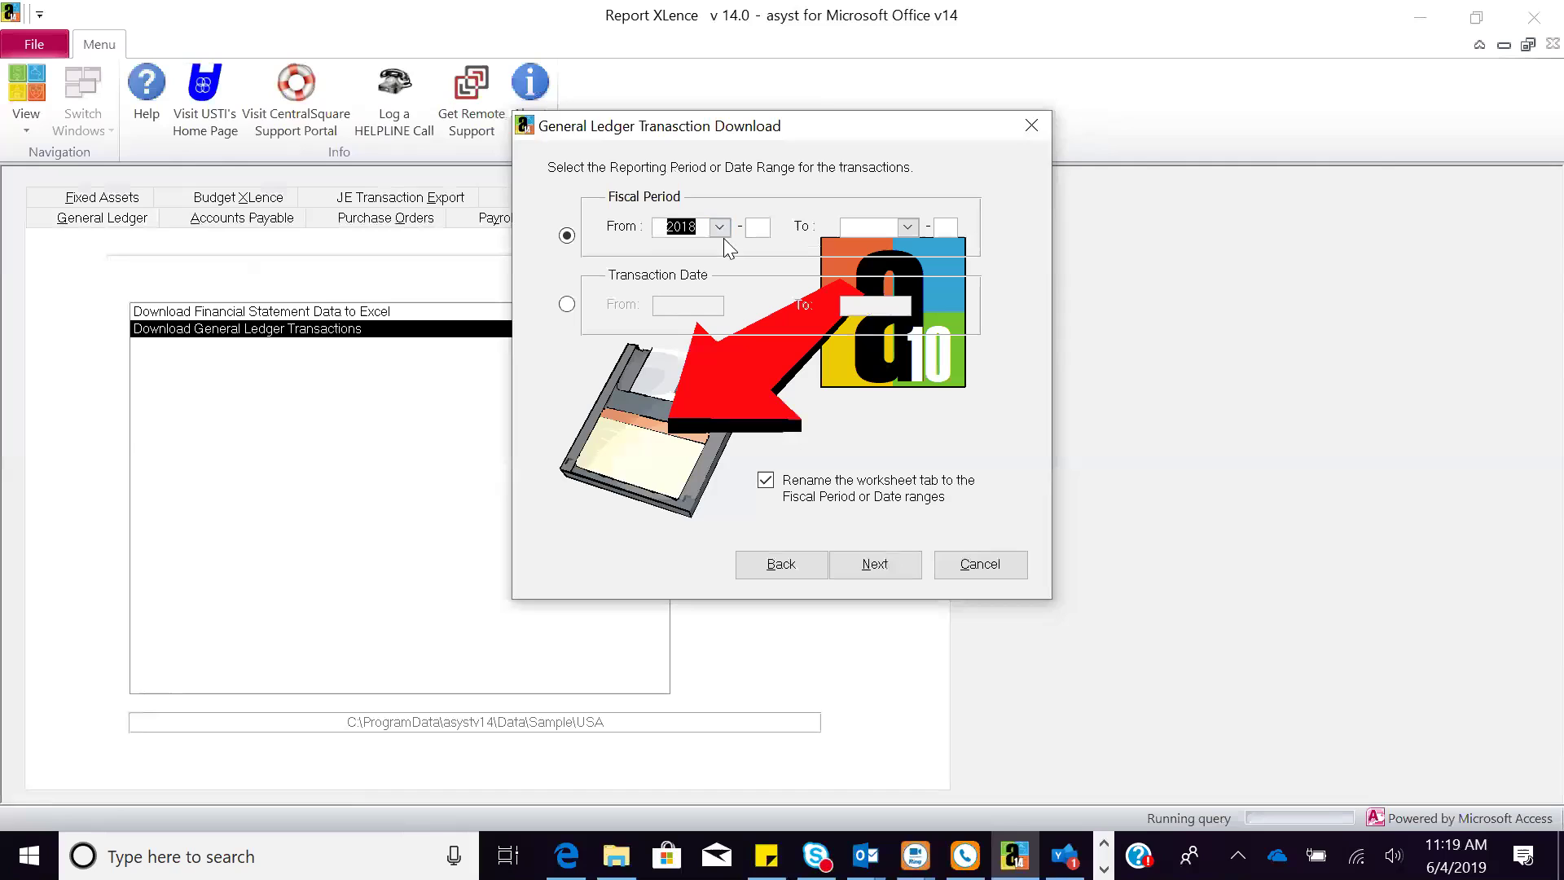
left_click(760, 226)
type("01")
left_click(908, 227)
left_click(896, 246)
left_click(943, 228)
type("12")
left_click(879, 562)
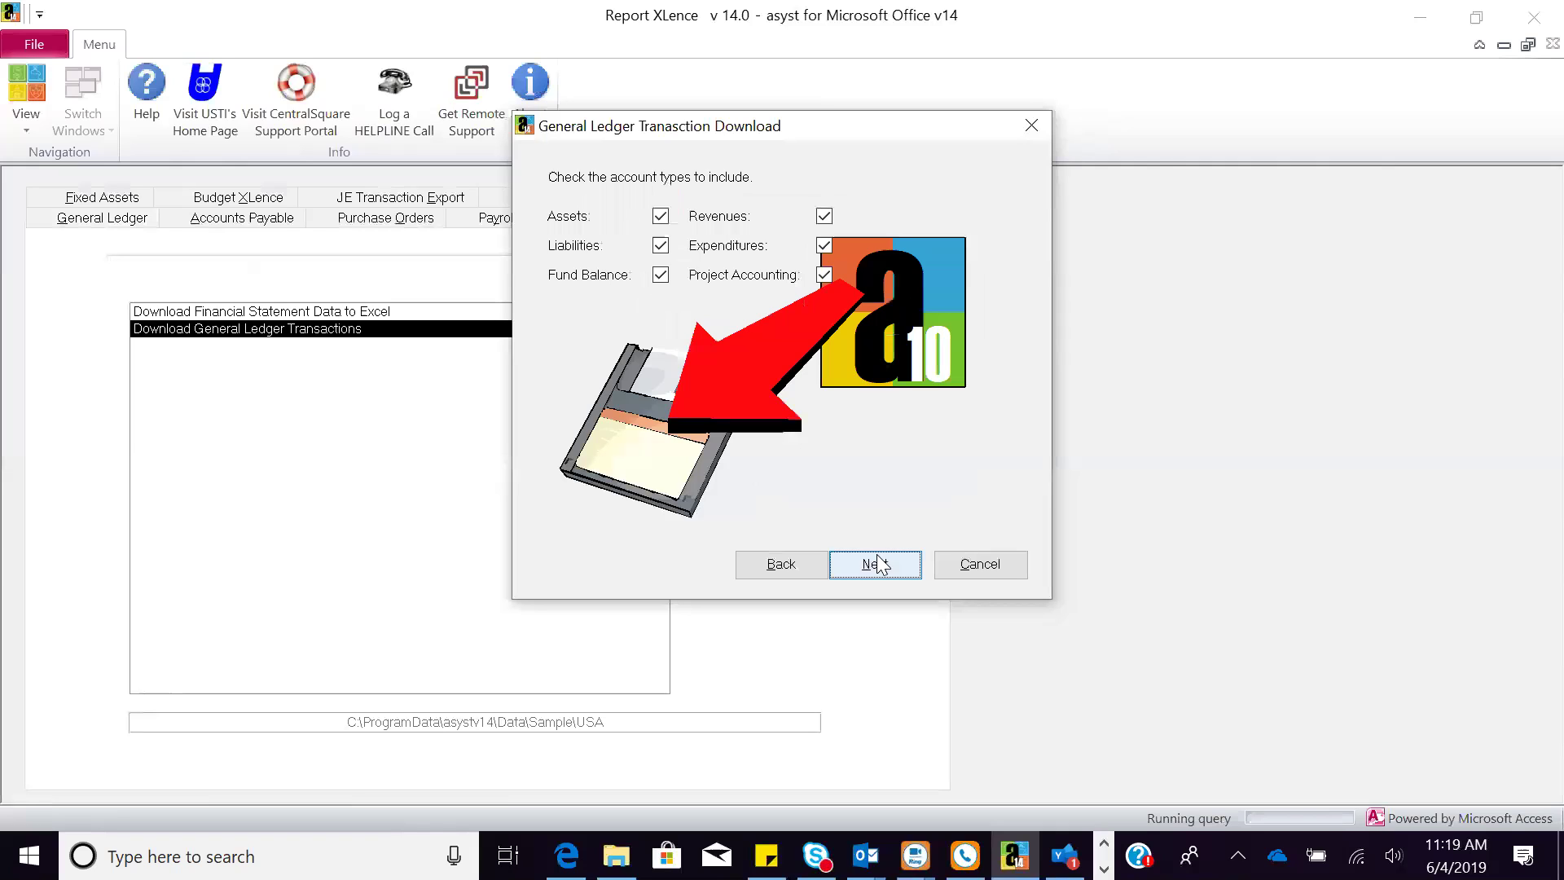
Step: Keep all account types included, leave the segment ranges blank, and run the transaction download to completion
left_click(879, 562)
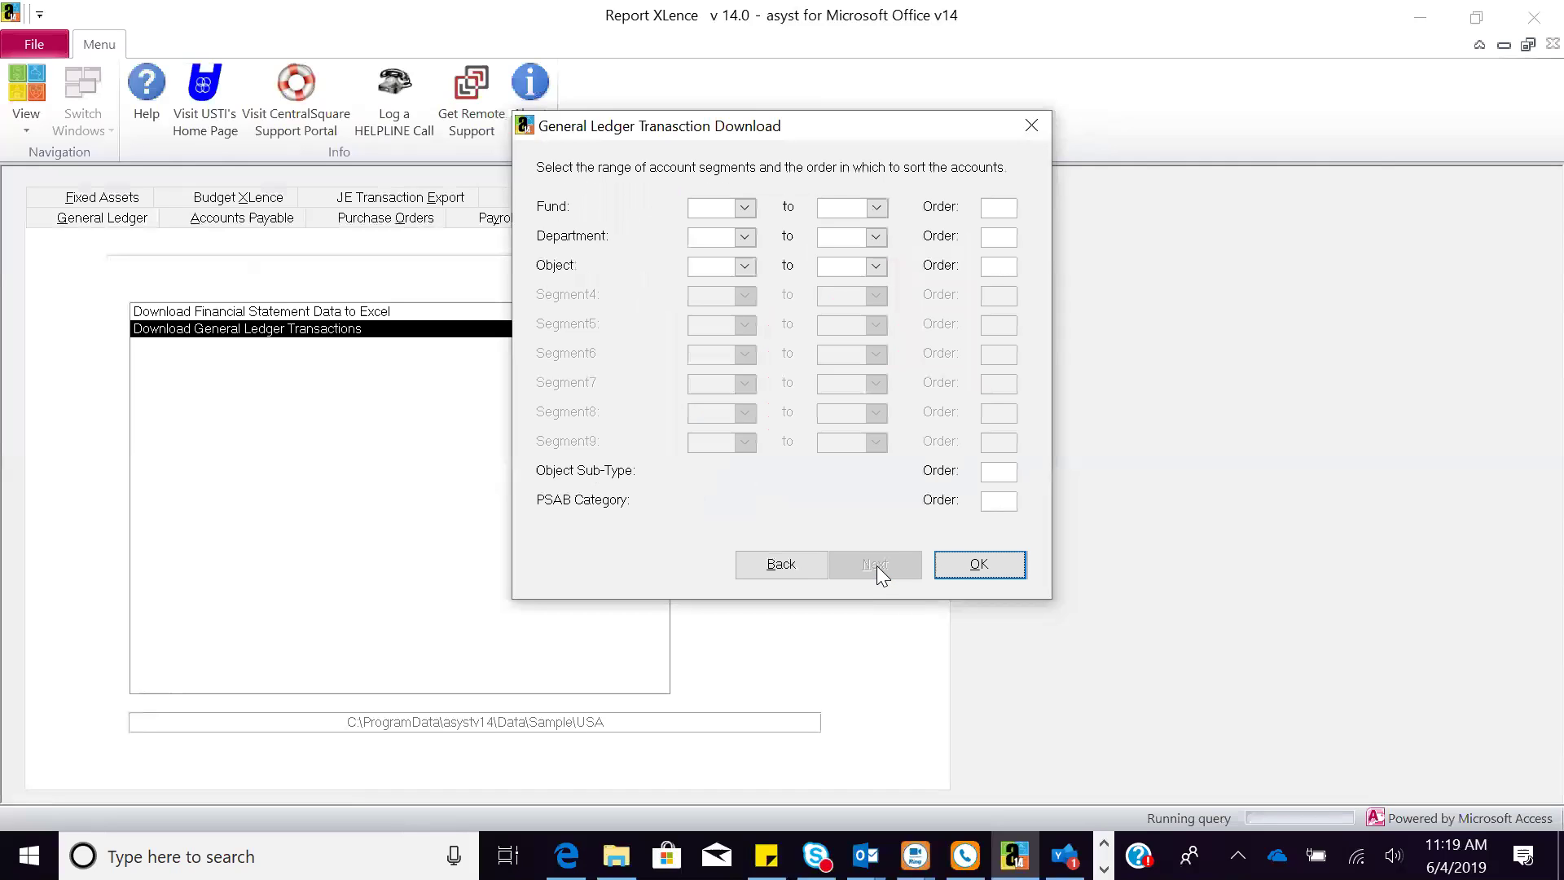
left_click(976, 567)
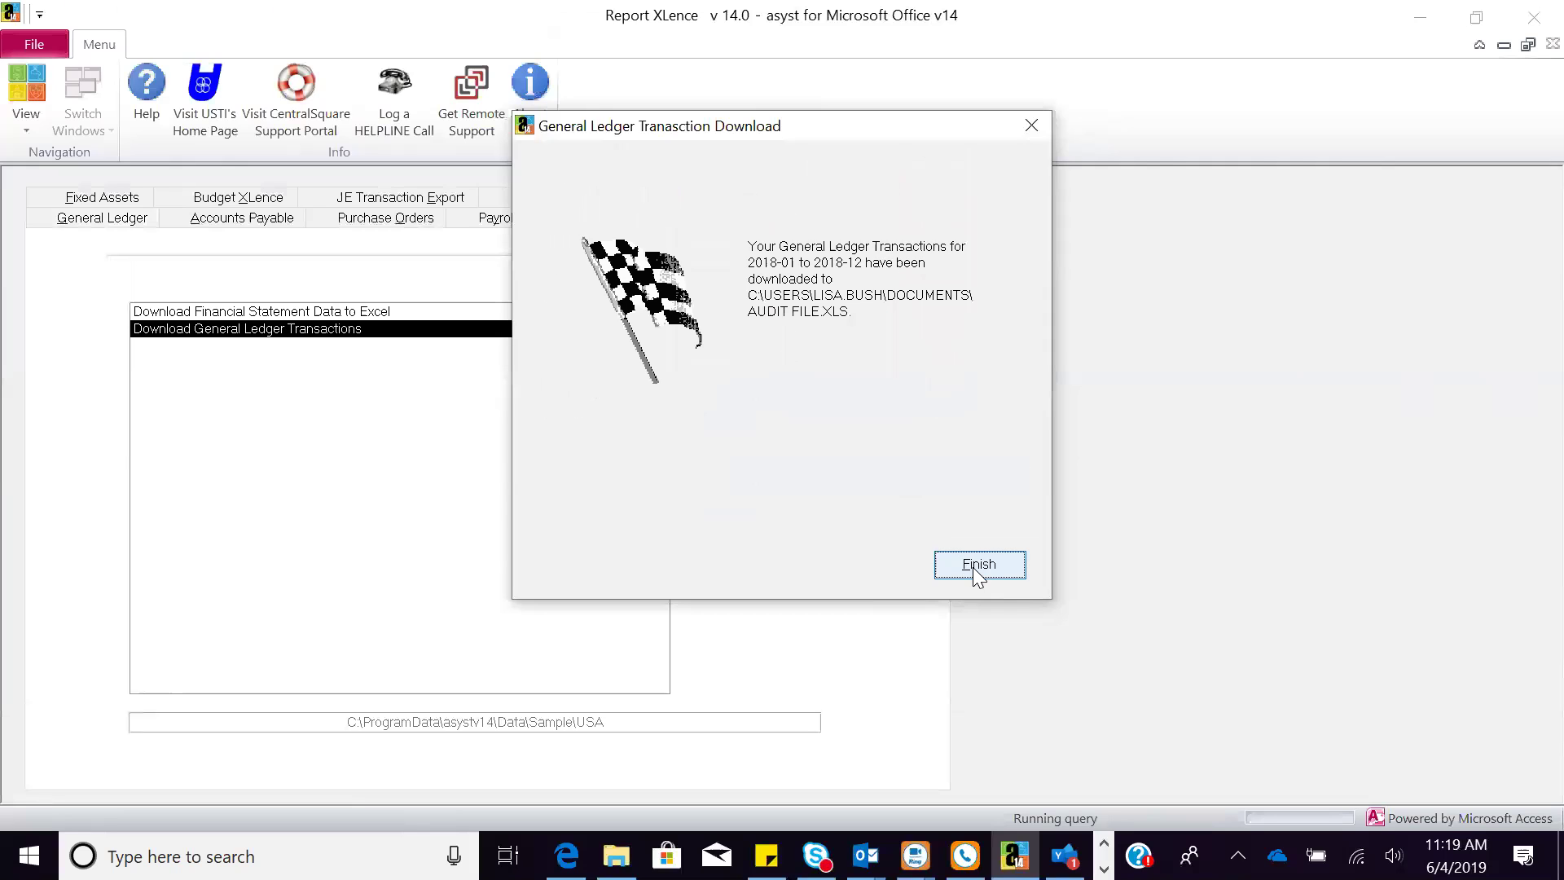
left_click(977, 566)
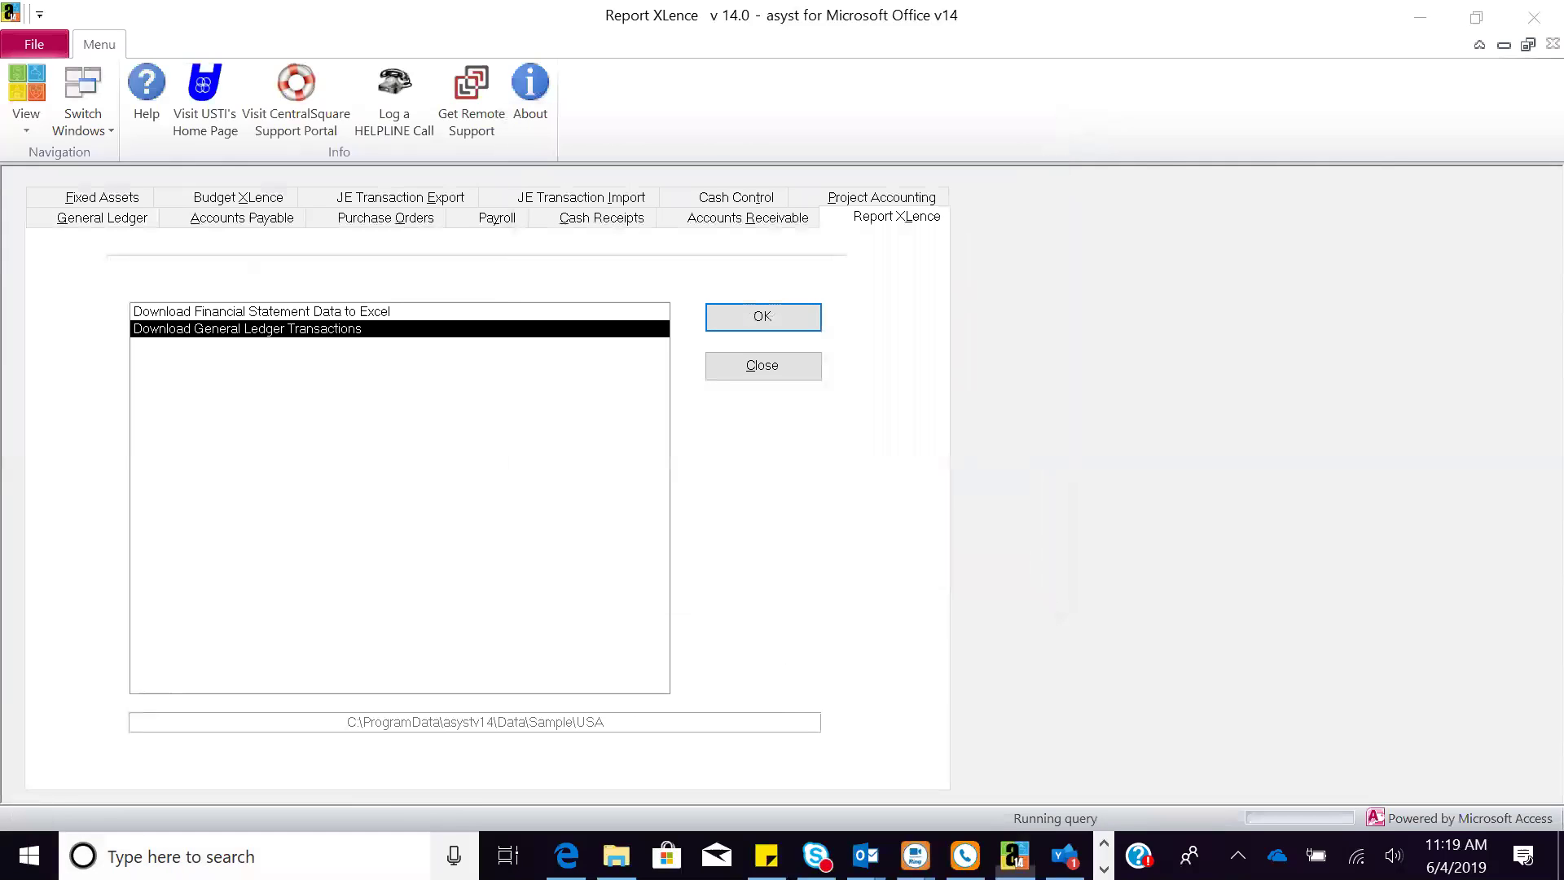
Step: Find the downloaded audit file through Windows search and bring it up in Excel
left_click(179, 856)
type("a")
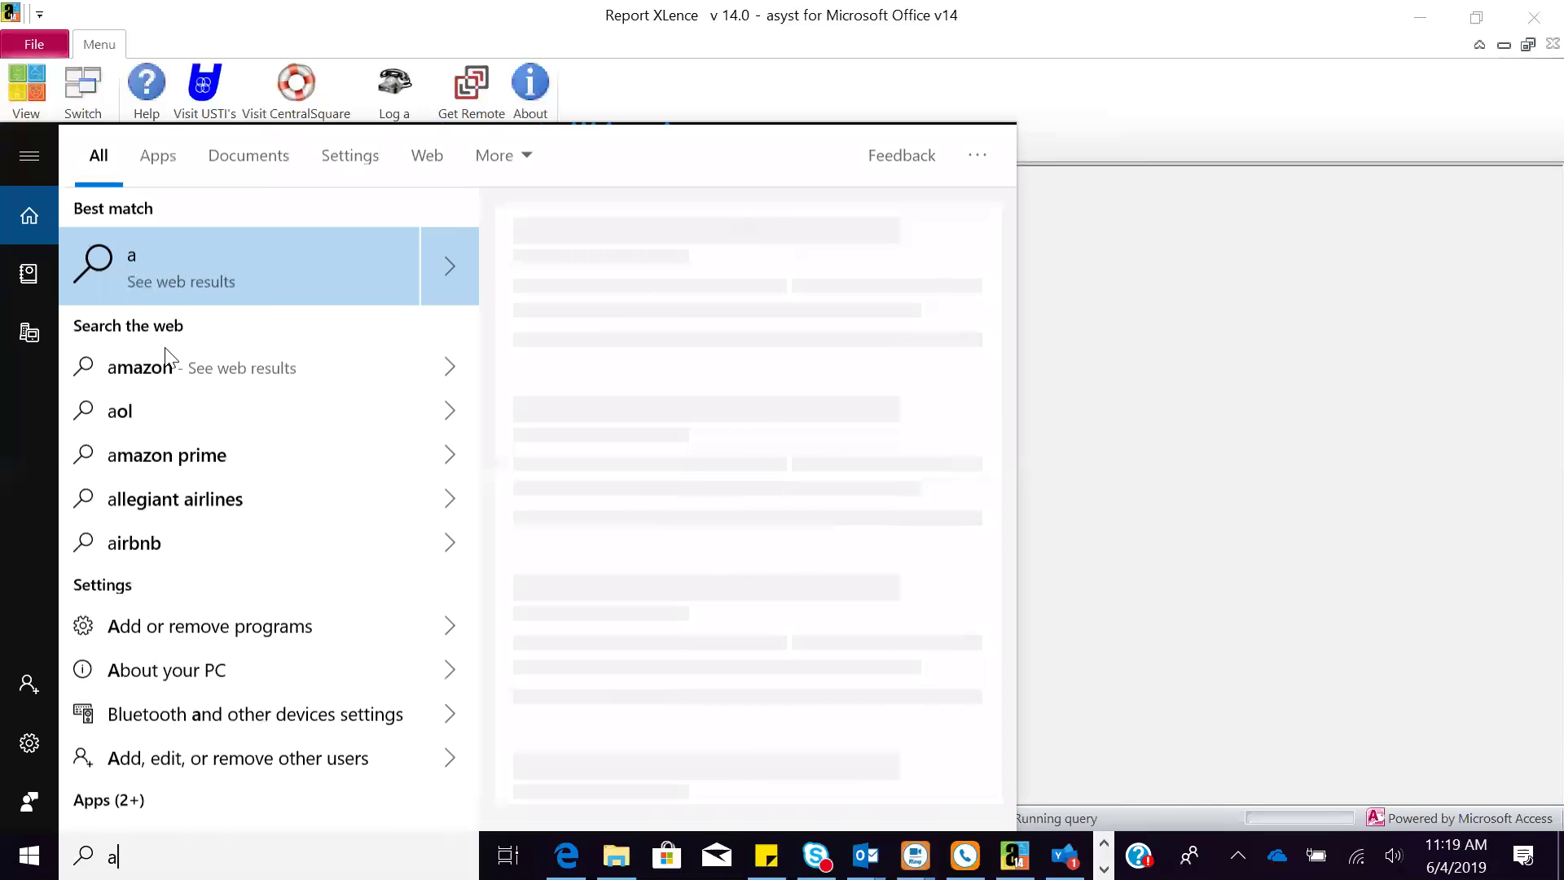
type("udit")
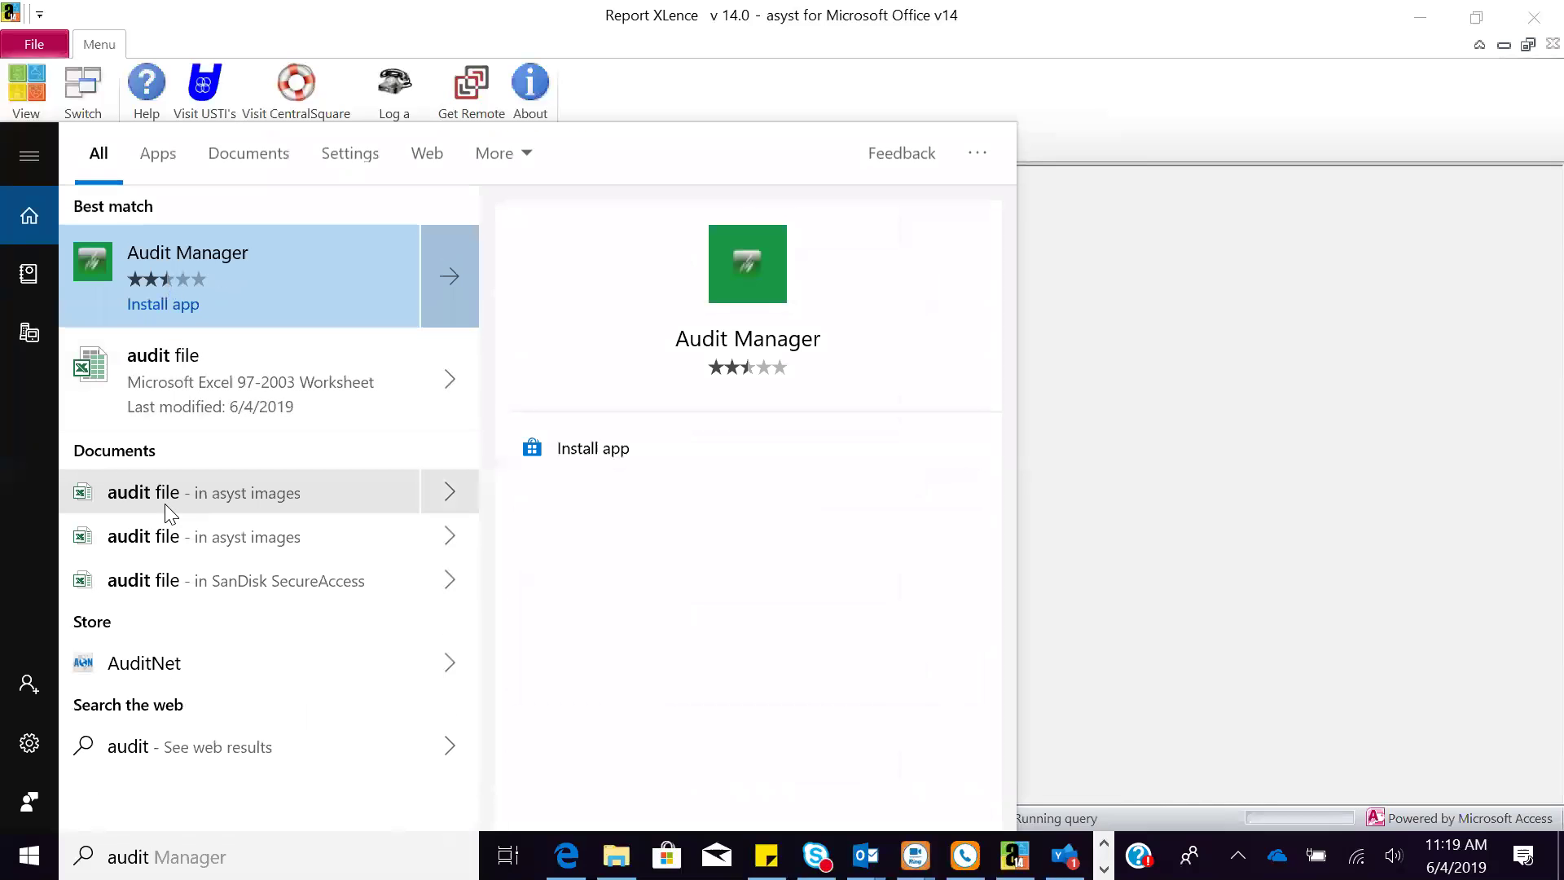
left_click(147, 384)
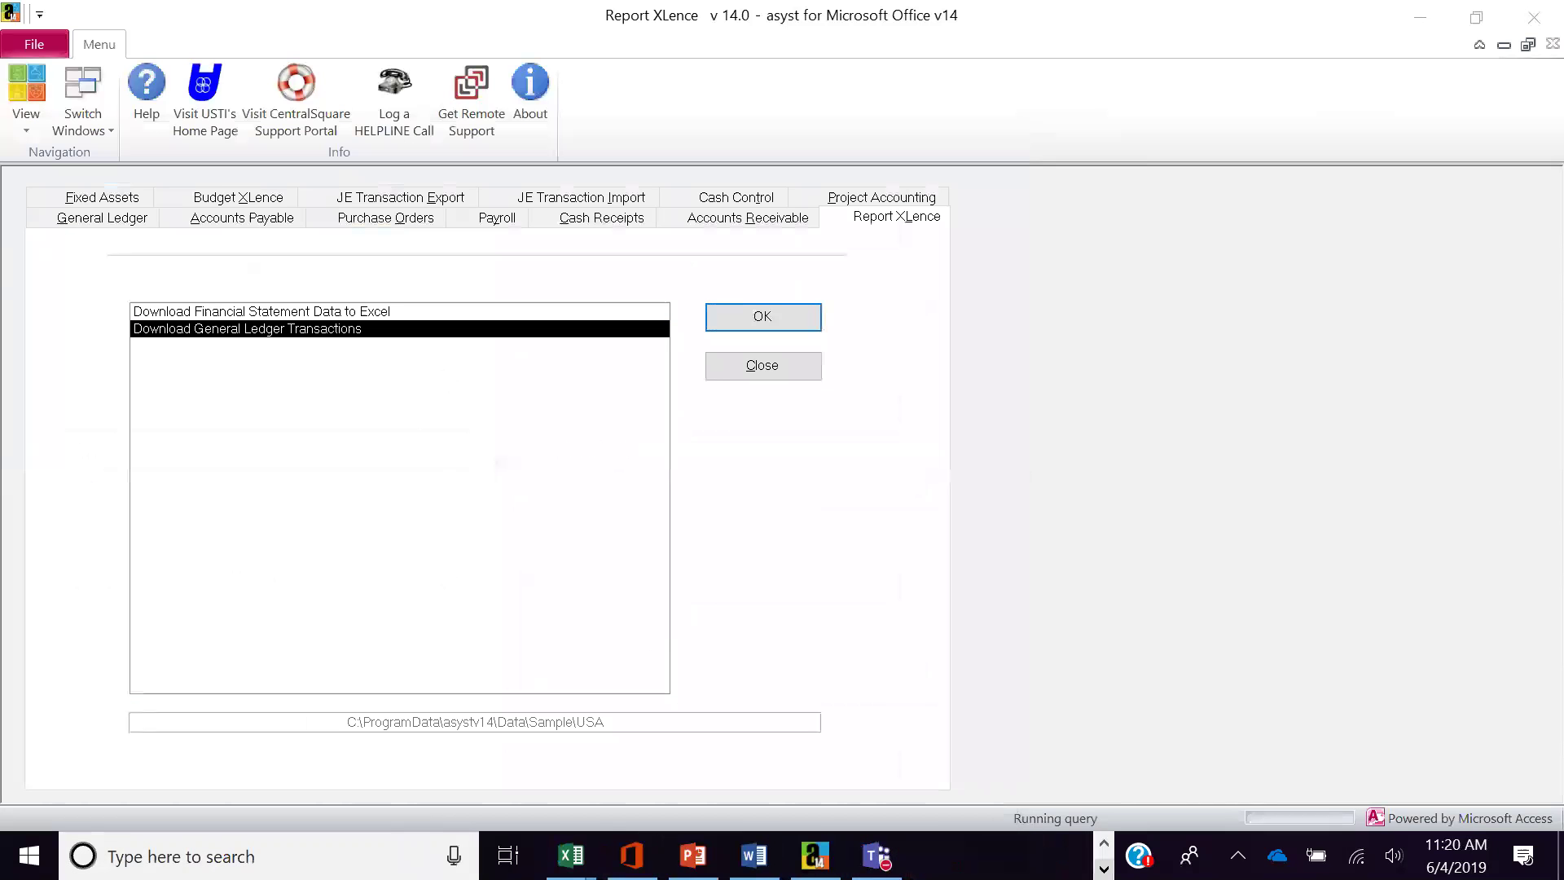
mouse_move(575, 855)
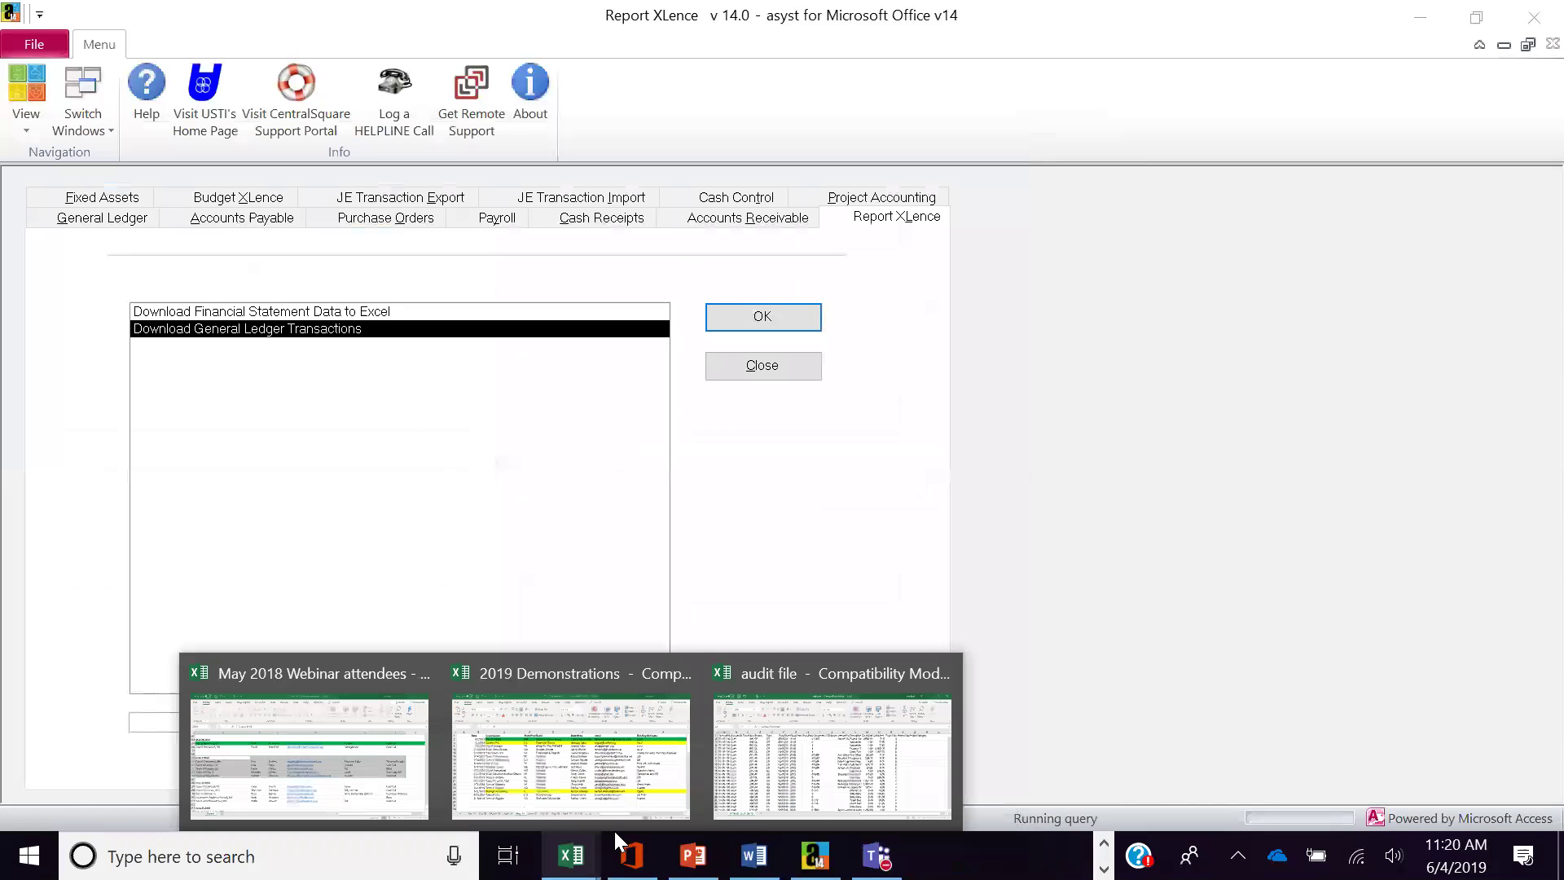
left_click(774, 786)
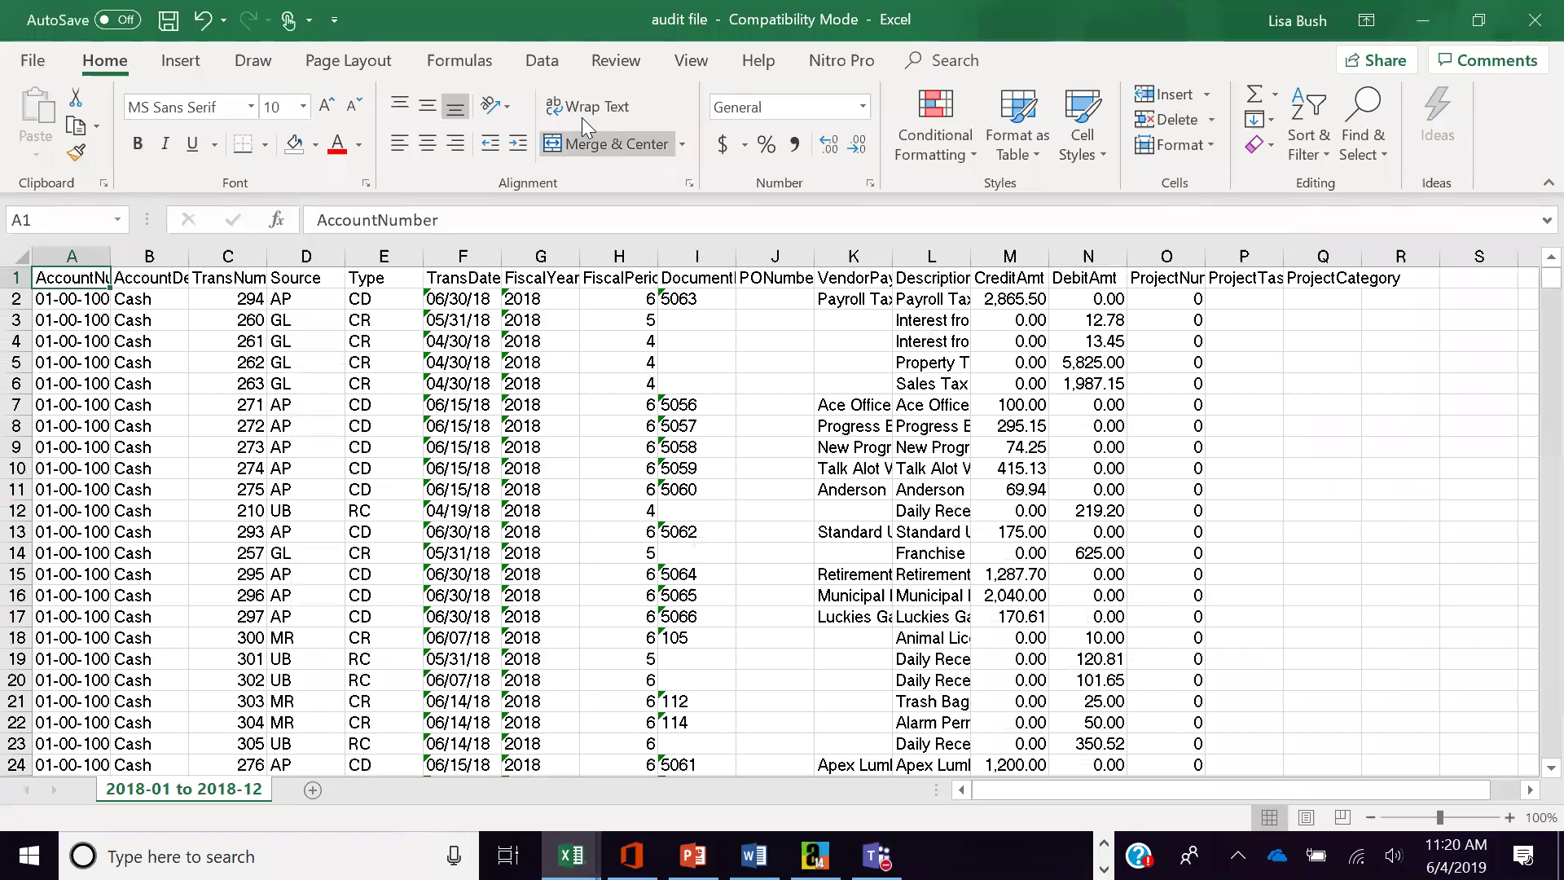
Step: Widen the AccountNumber and TransNumber columns, examine the downloaded transaction columns, and close the workbook
left_click_drag(111, 256, 214, 256)
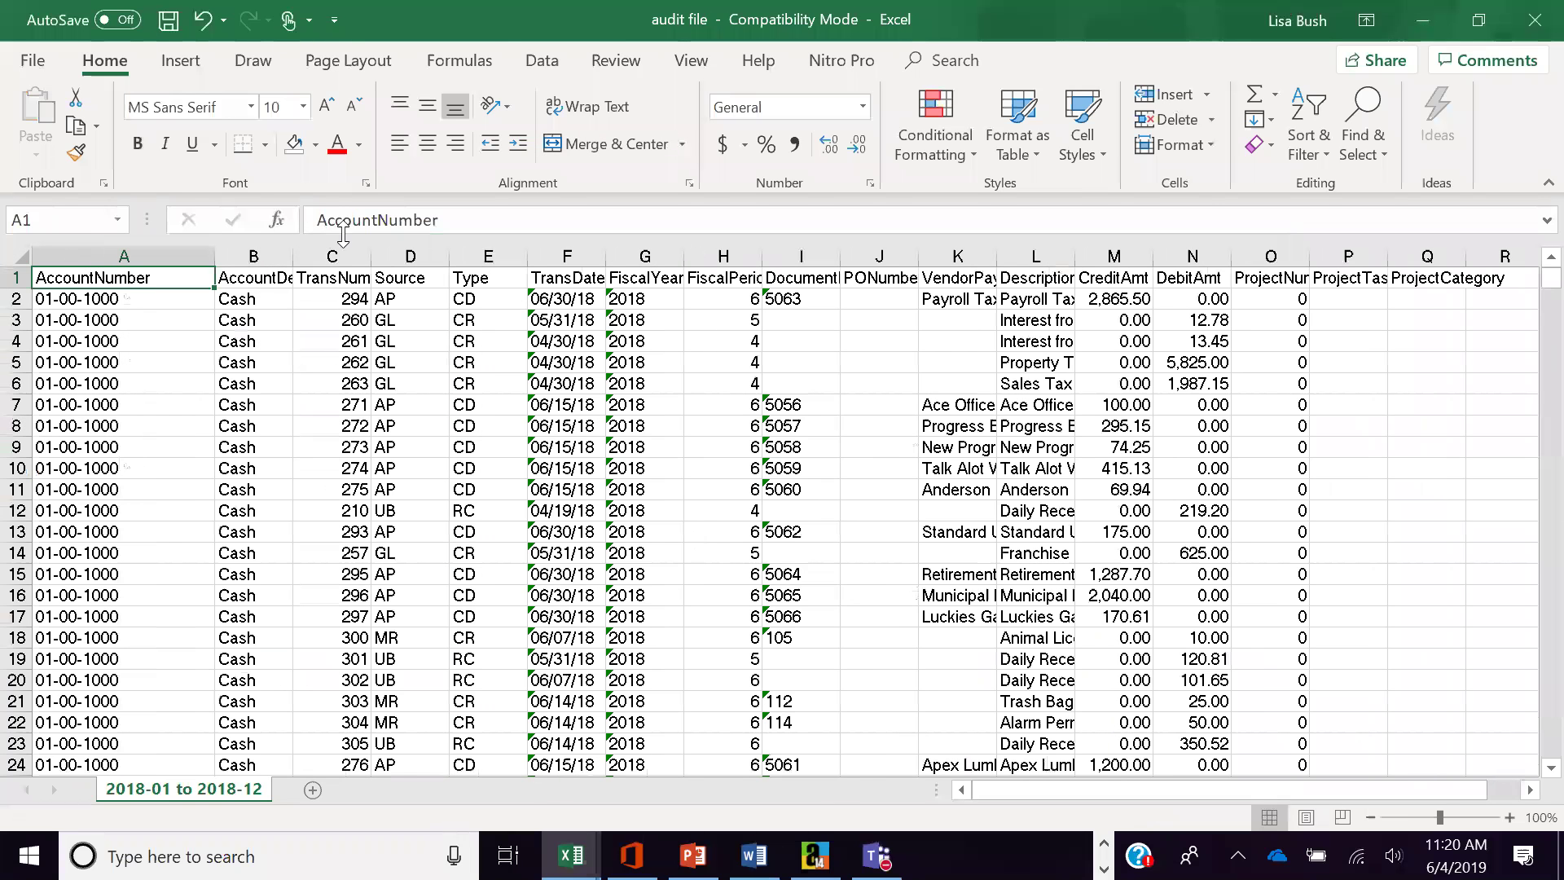
left_click_drag(371, 256, 455, 251)
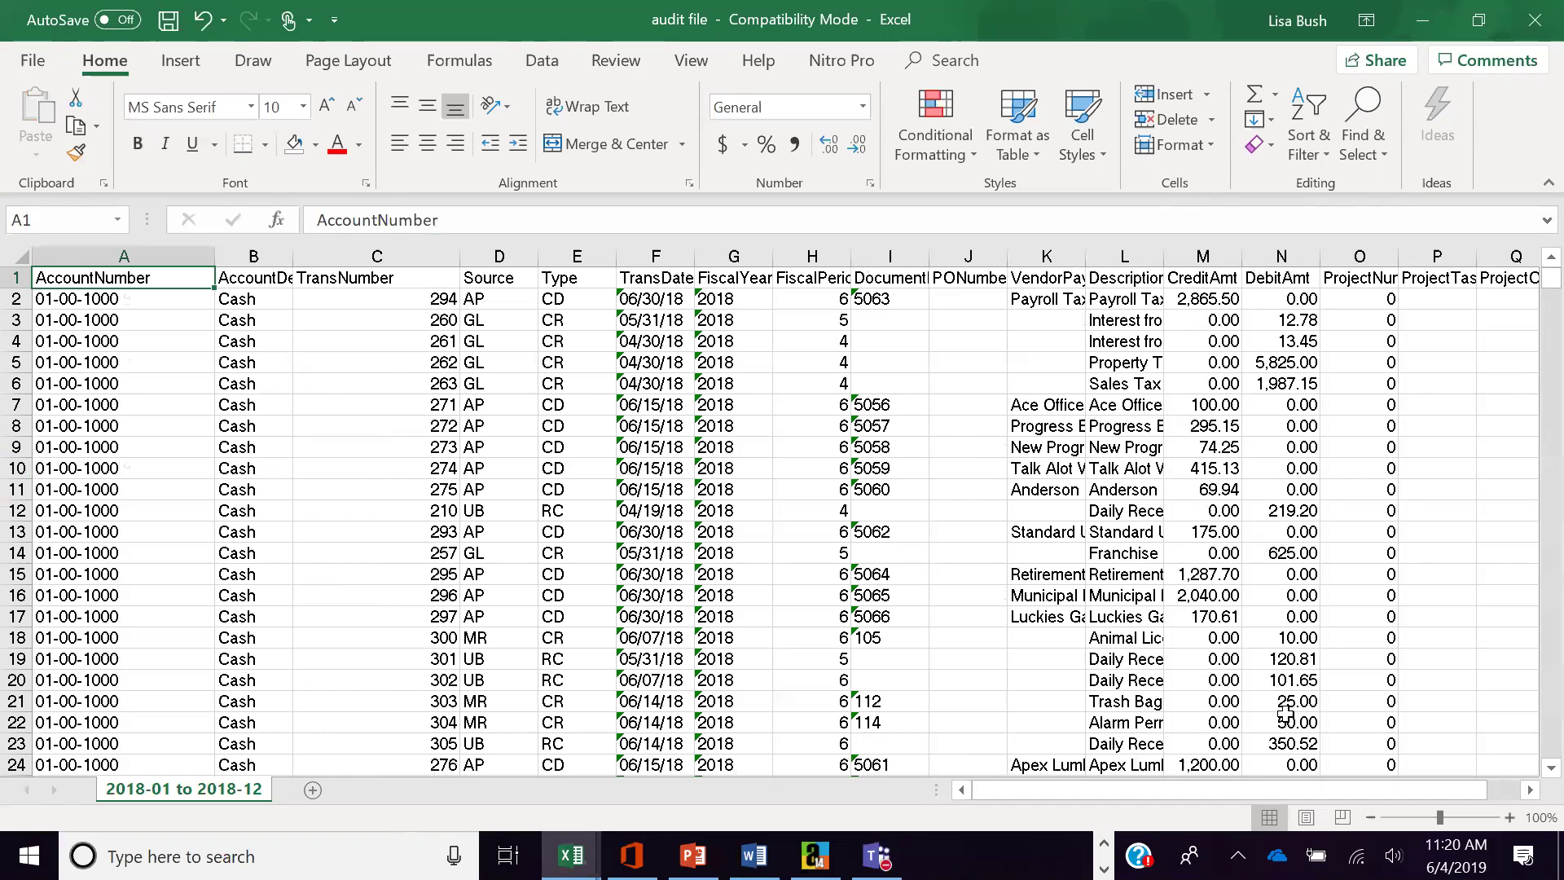
scroll(1302, 794, "right", 1)
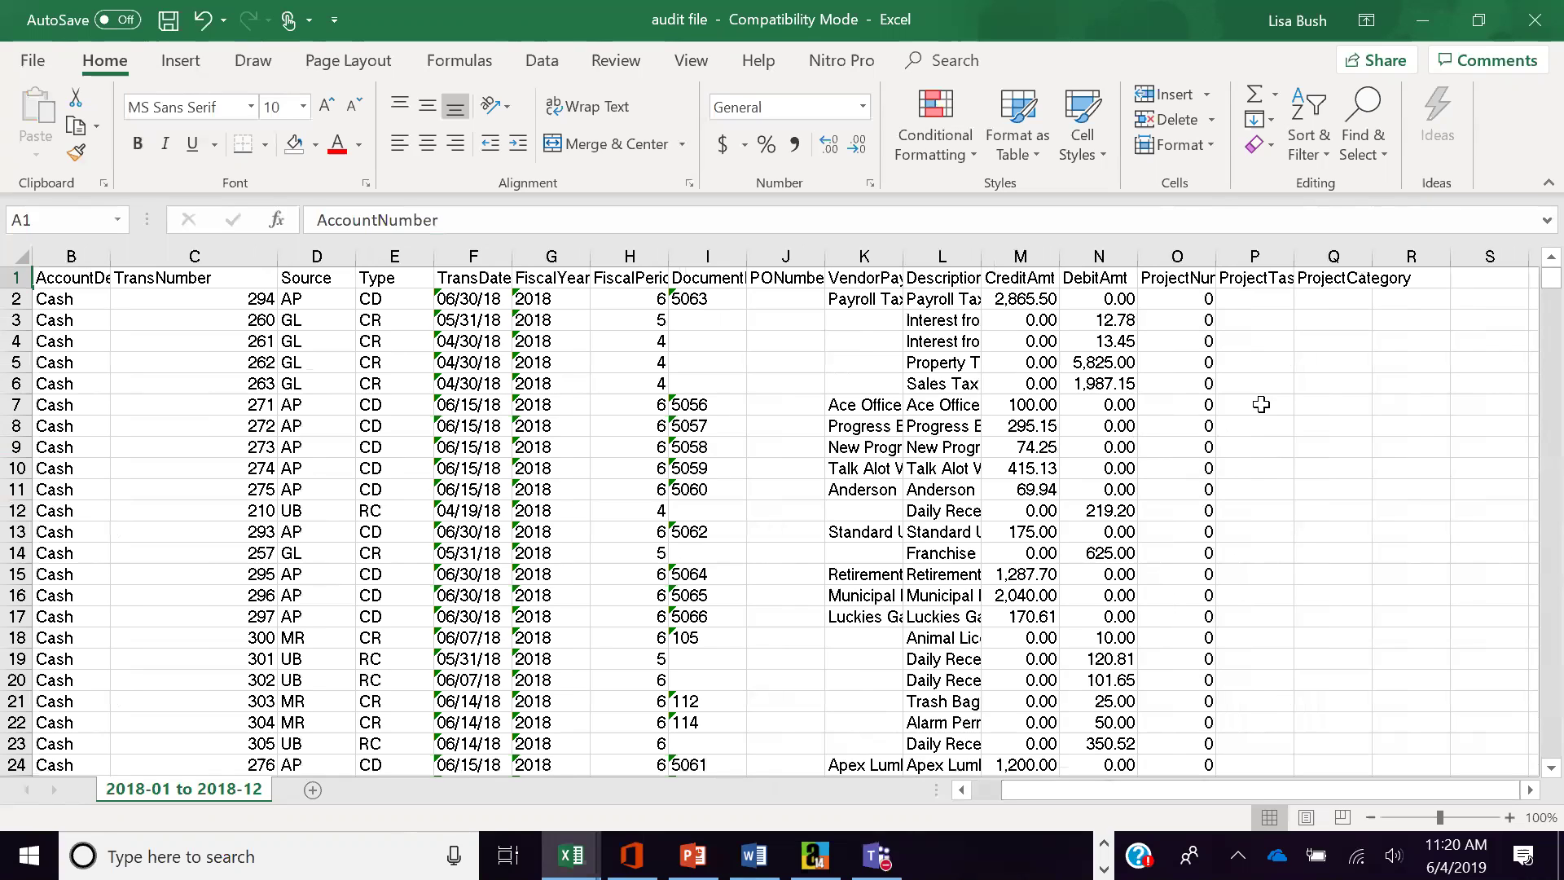
left_click(1535, 19)
left_click(786, 455)
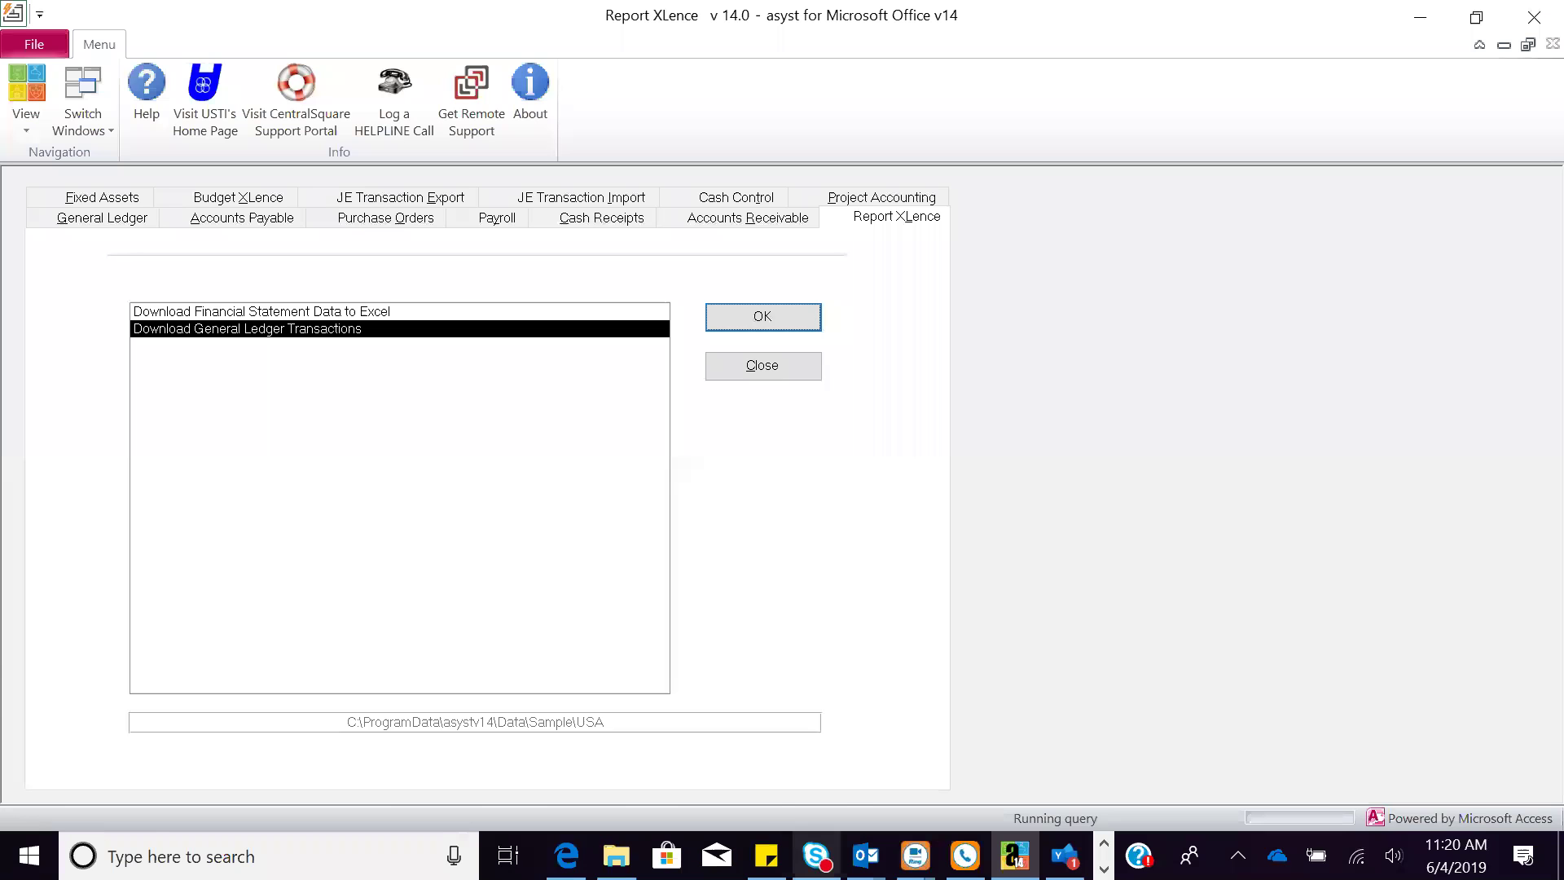
Step: Open the General Ledger's Journal Entry Inquiry and bring up the journal entry lookup
left_click(114, 216)
left_click(588, 268)
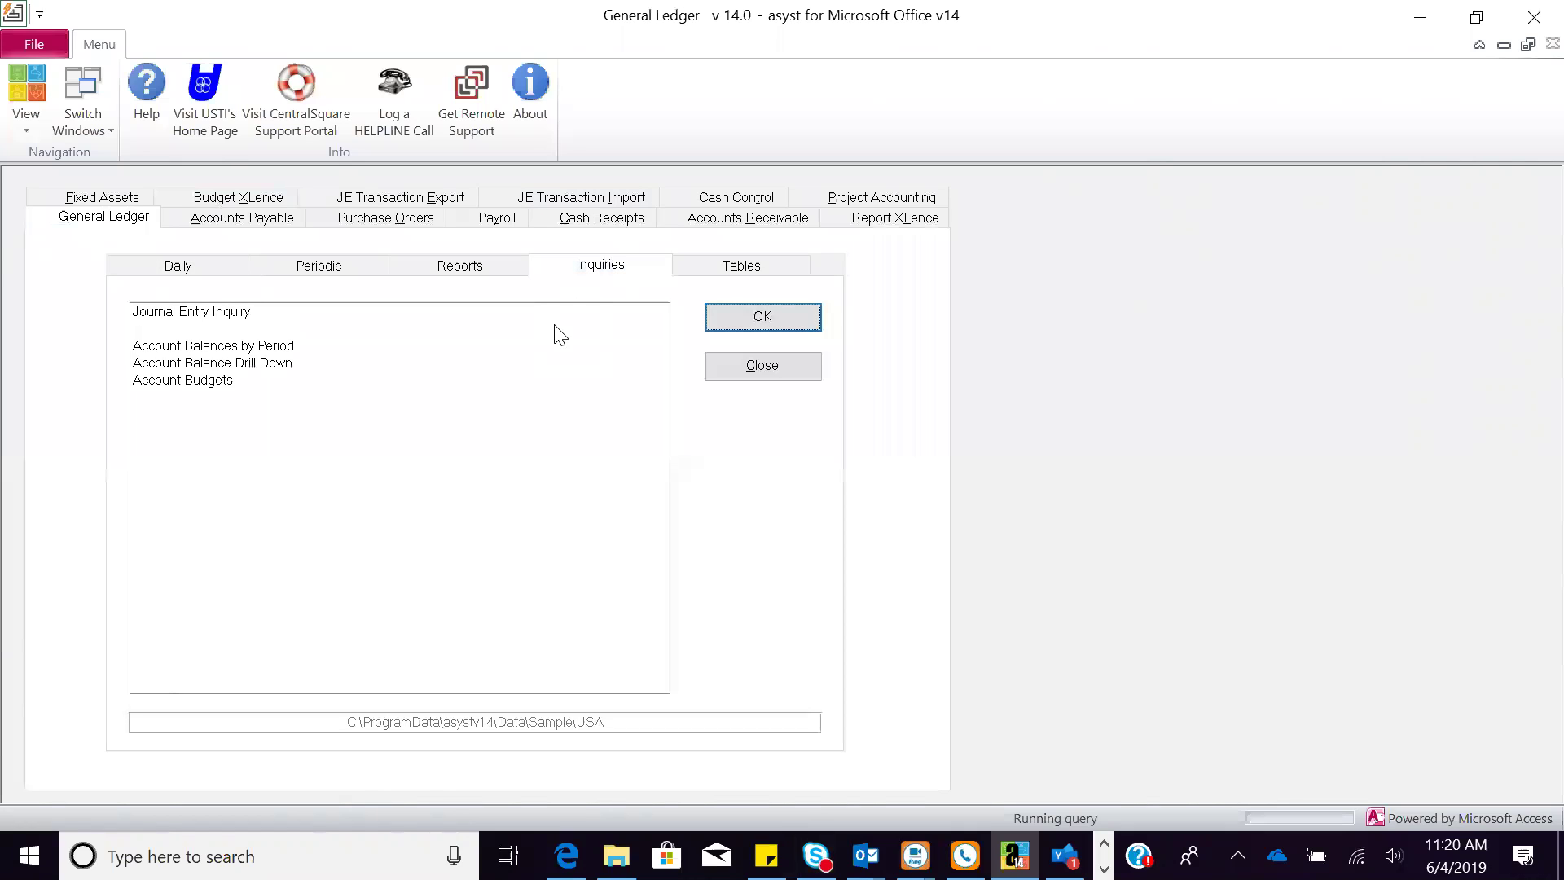
left_click(280, 328)
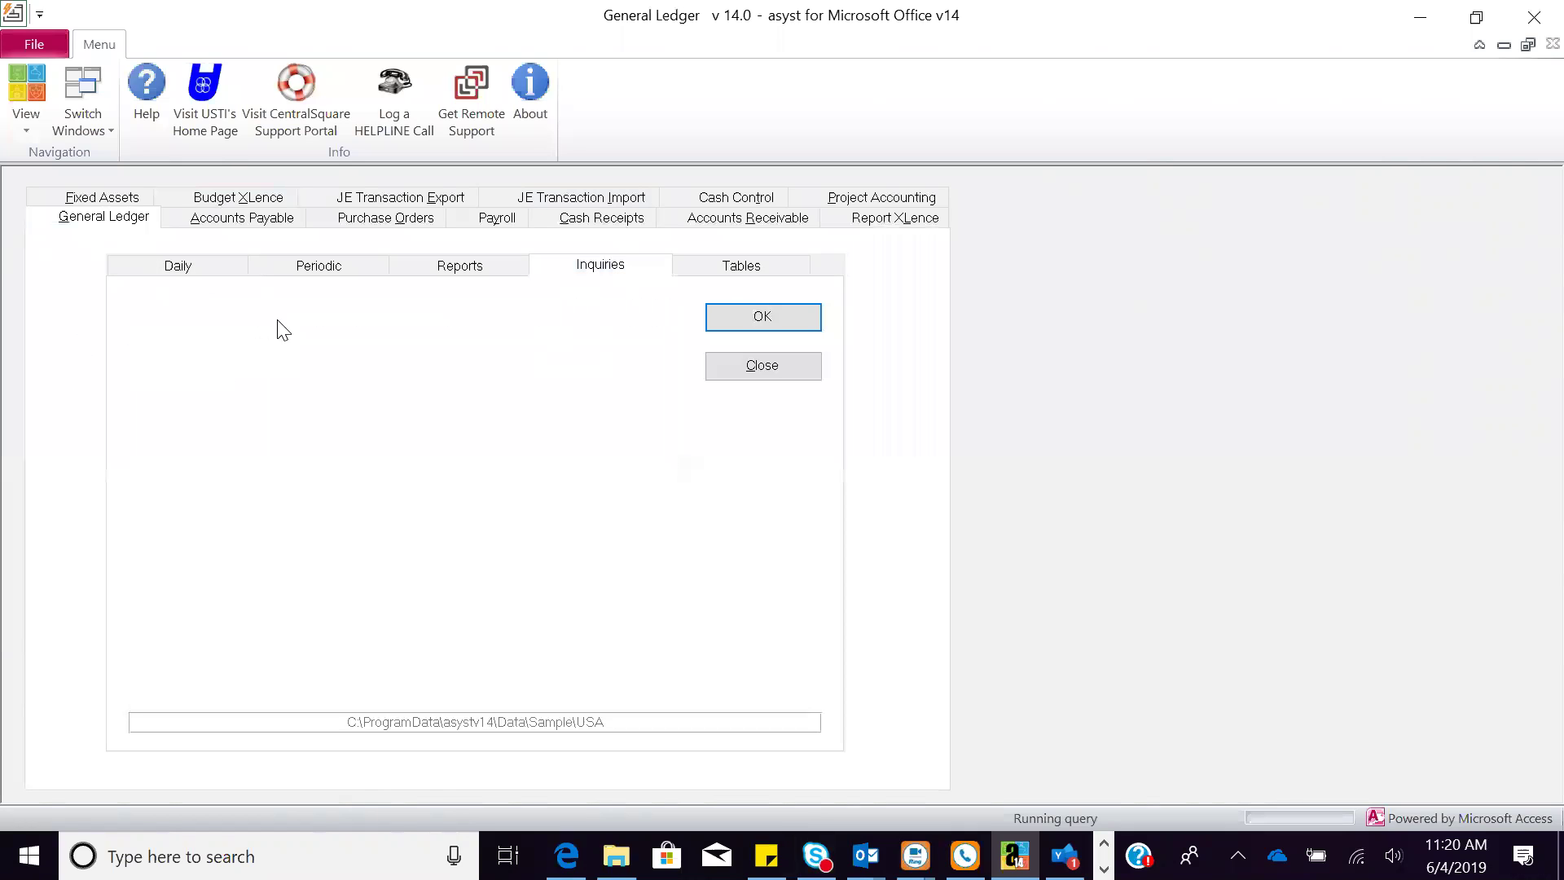
left_click(743, 326)
left_click(716, 316)
left_click(122, 89)
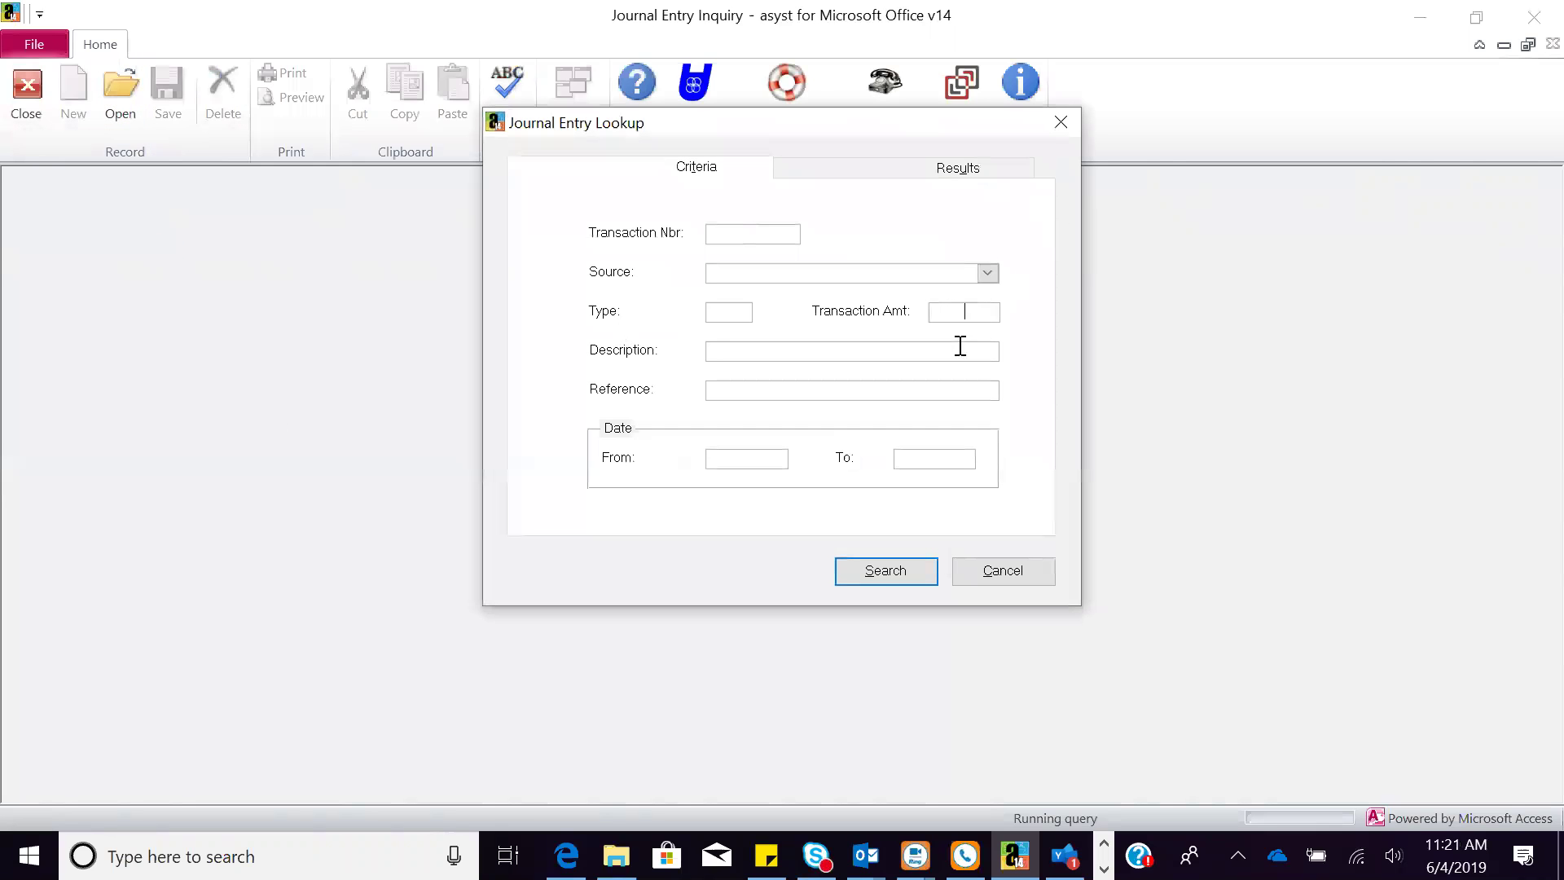
Step: Search for journal entries with a transaction amount of 25 and open entry 9, Copier Lease Monthly Payment
type("25")
left_click(862, 568)
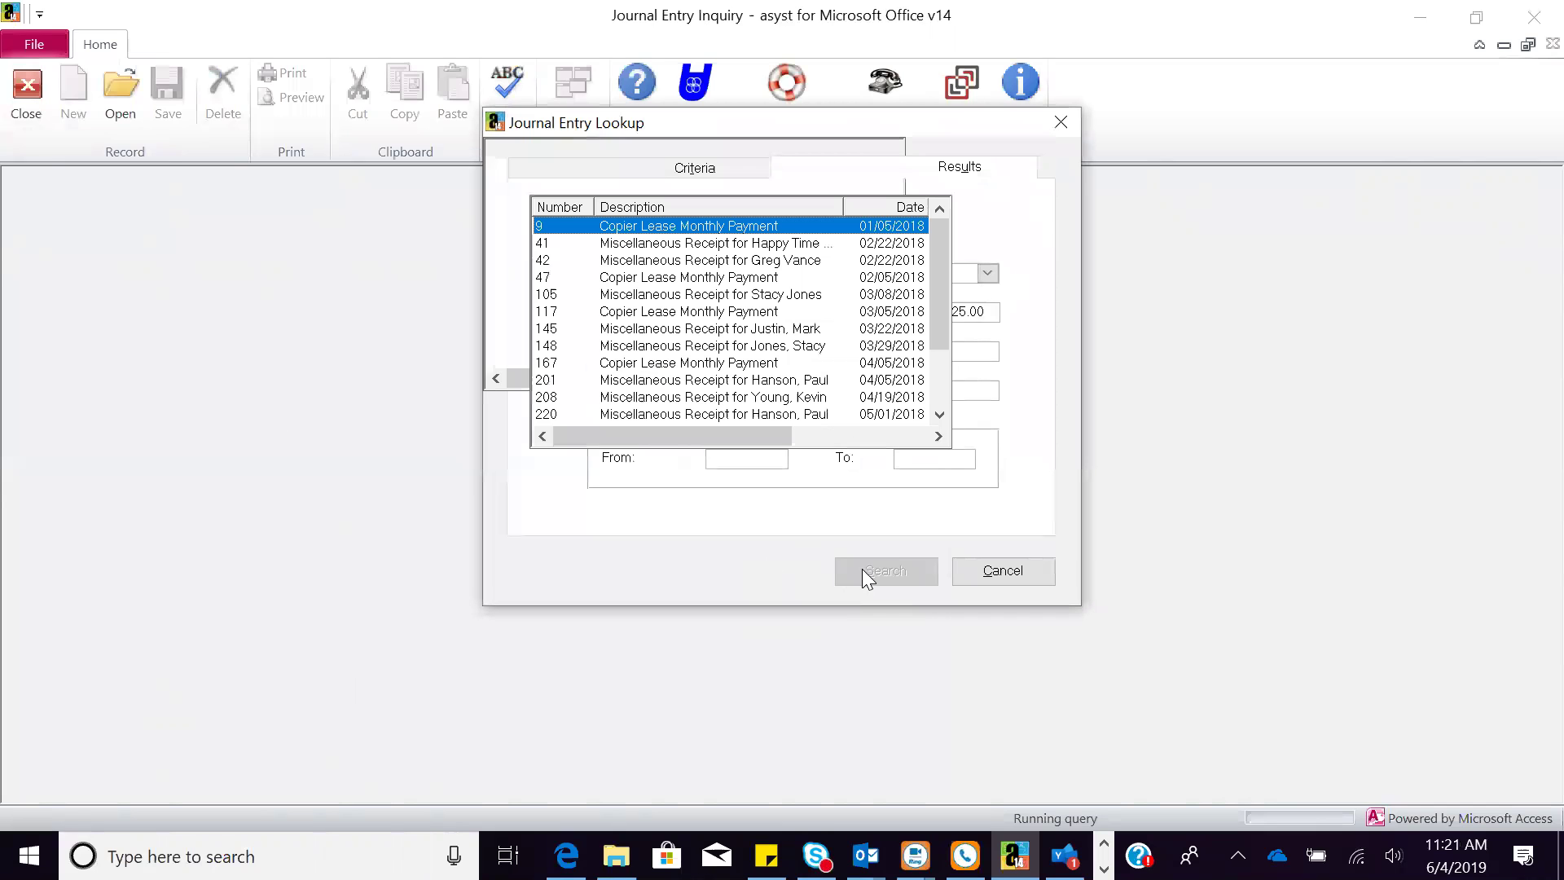
key("Return")
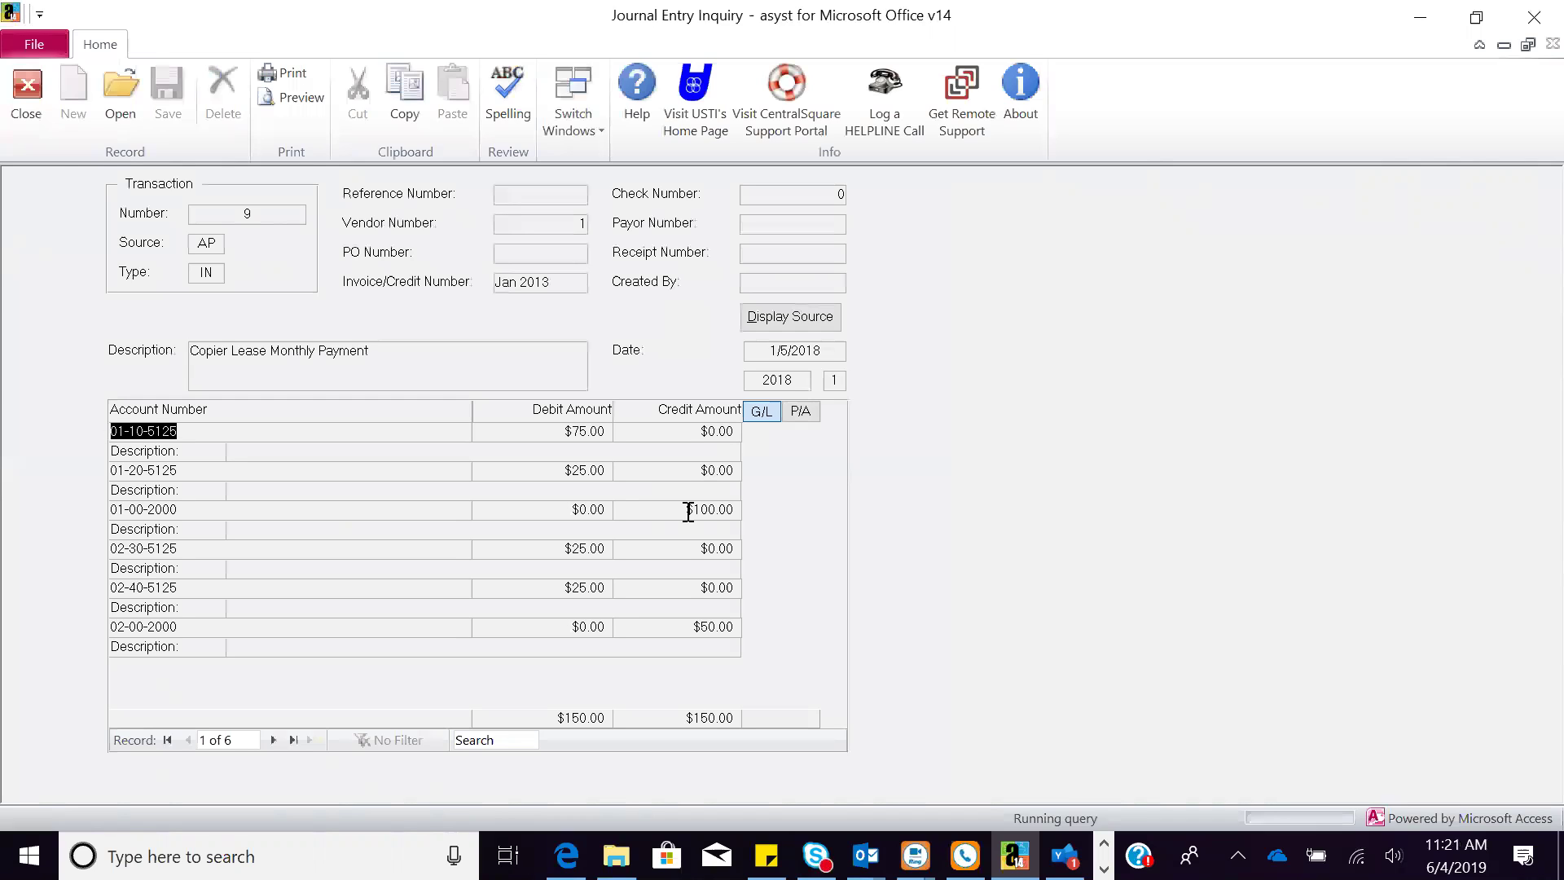
Step: Drill down from the journal entry to its source Ace Office Supply invoice, view the attached invoice document, and close the image
left_click(789, 319)
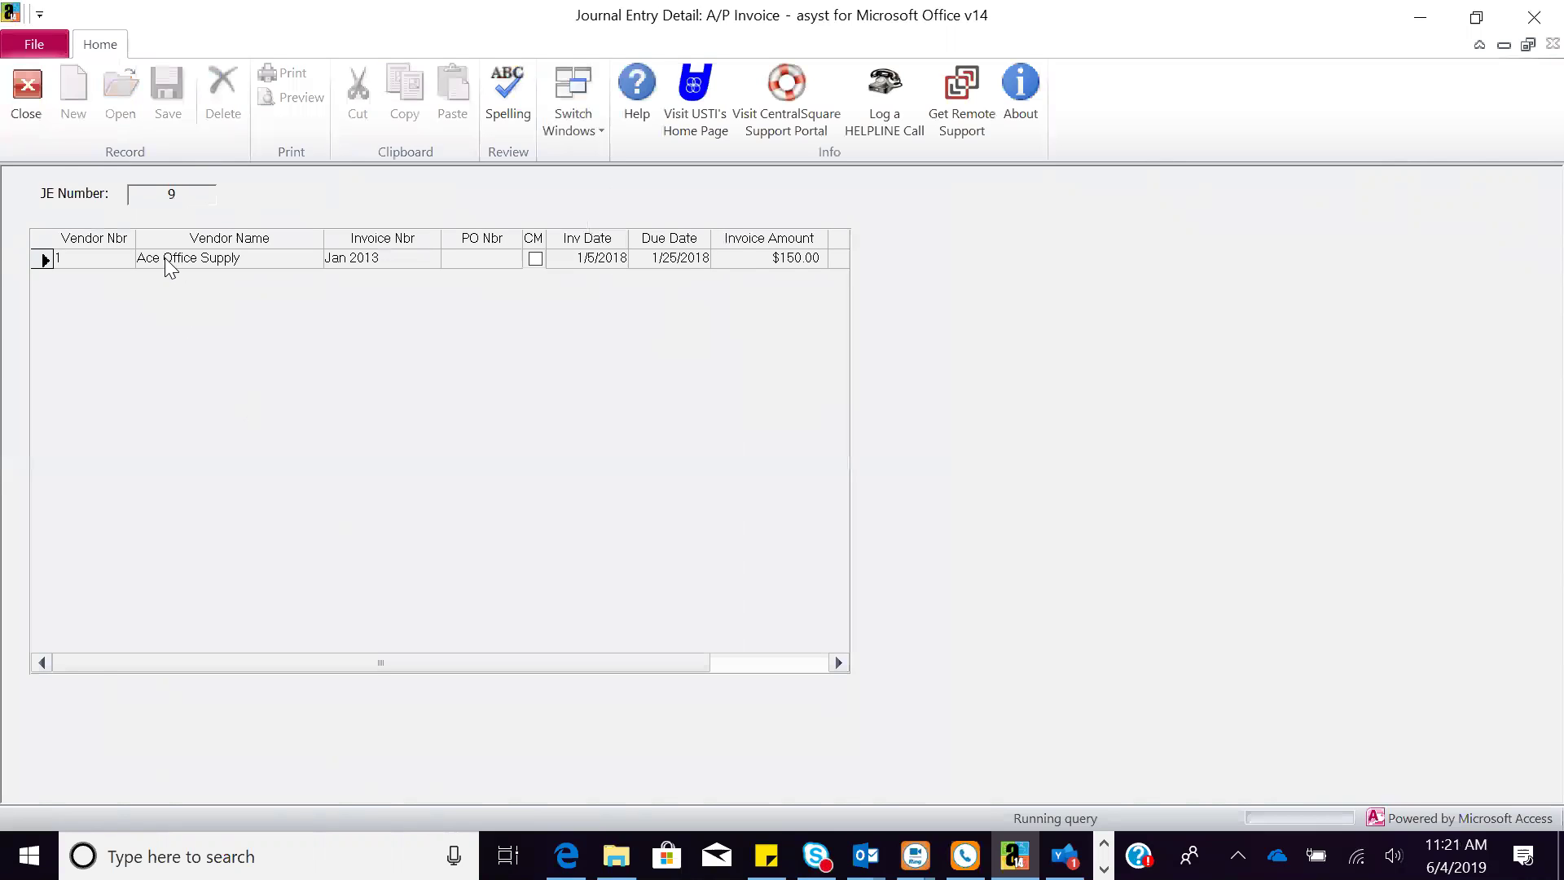
double_click(169, 265)
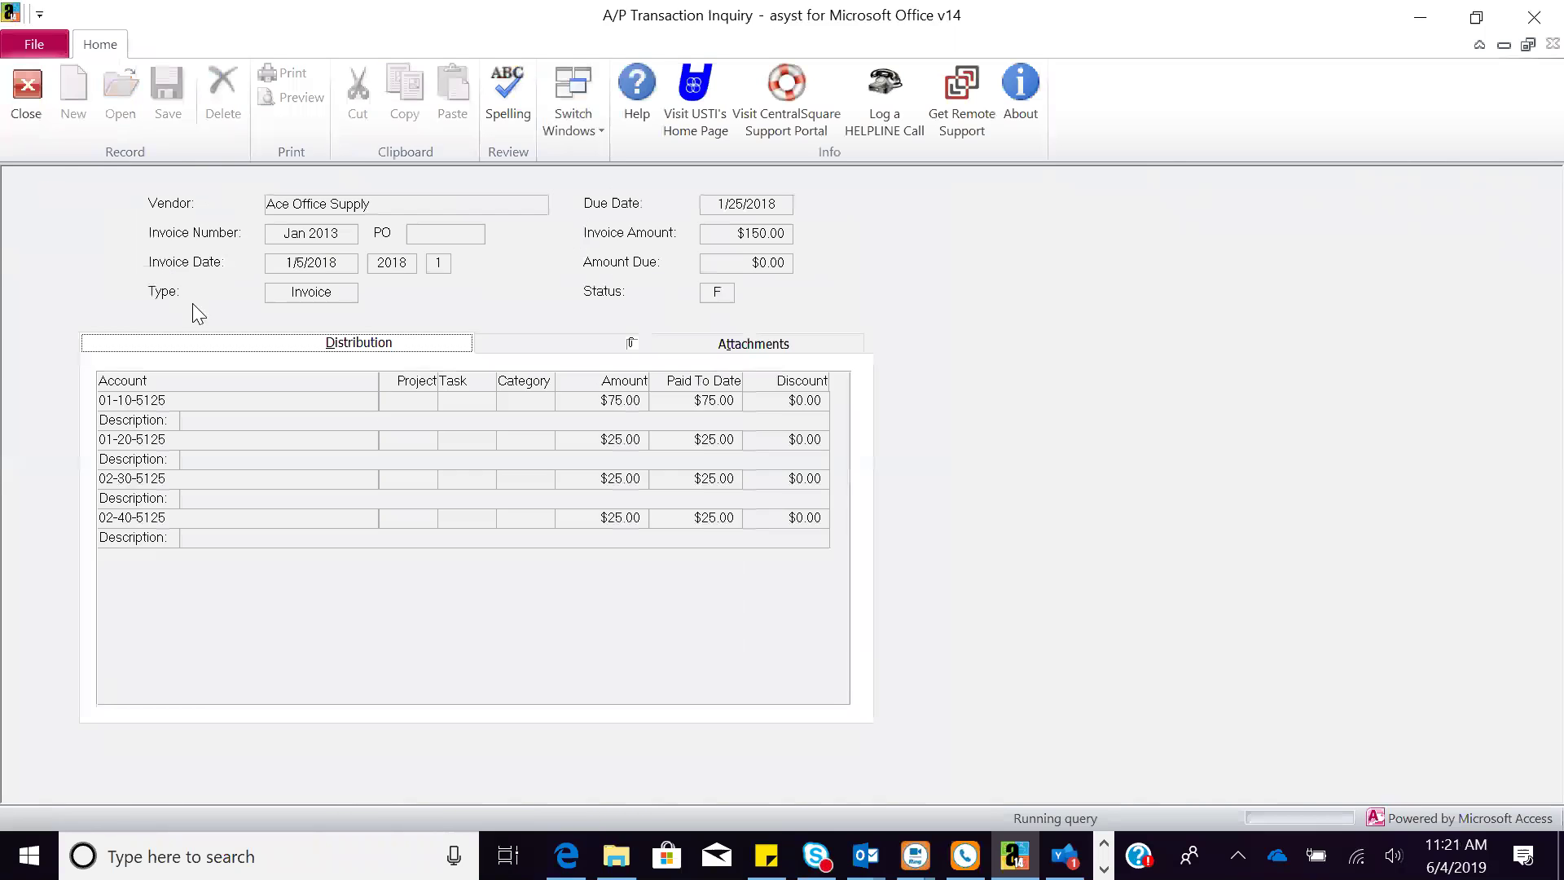
left_click(649, 341)
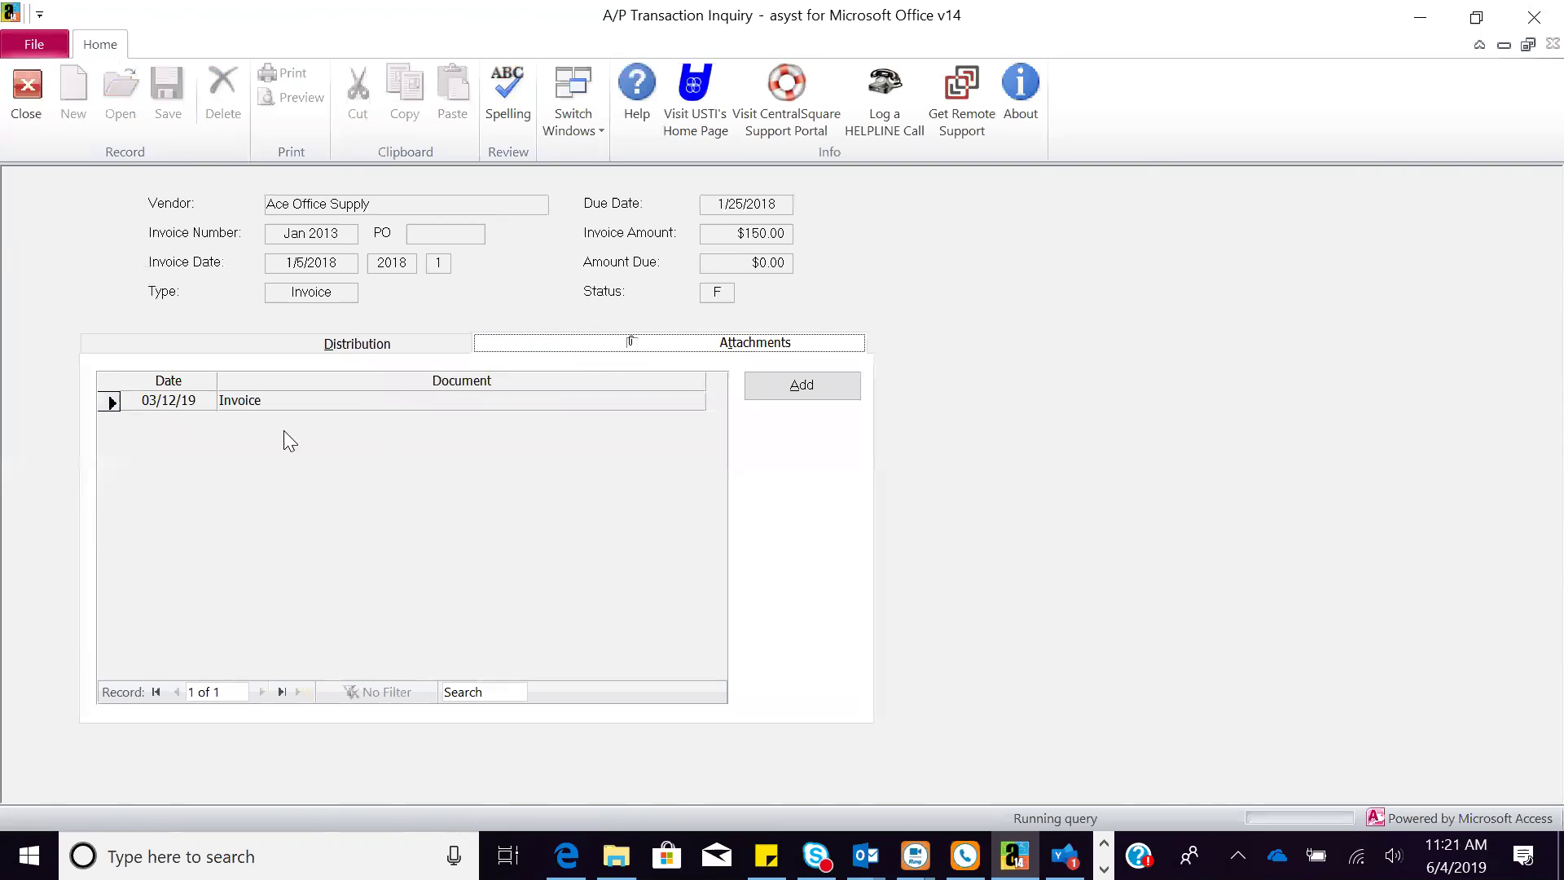
double_click(240, 404)
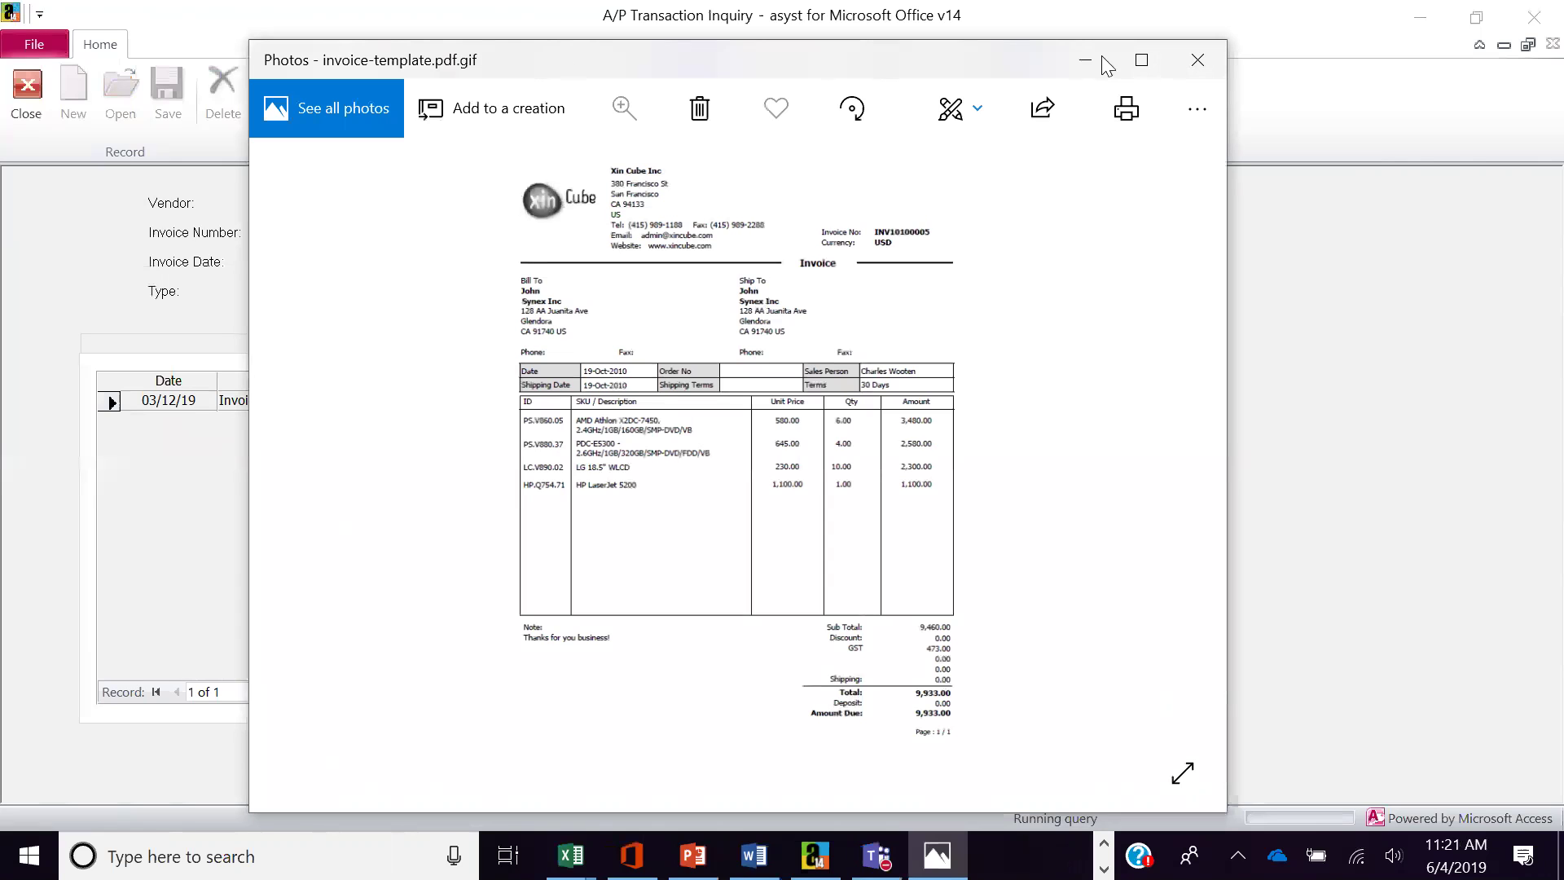
left_click(1218, 63)
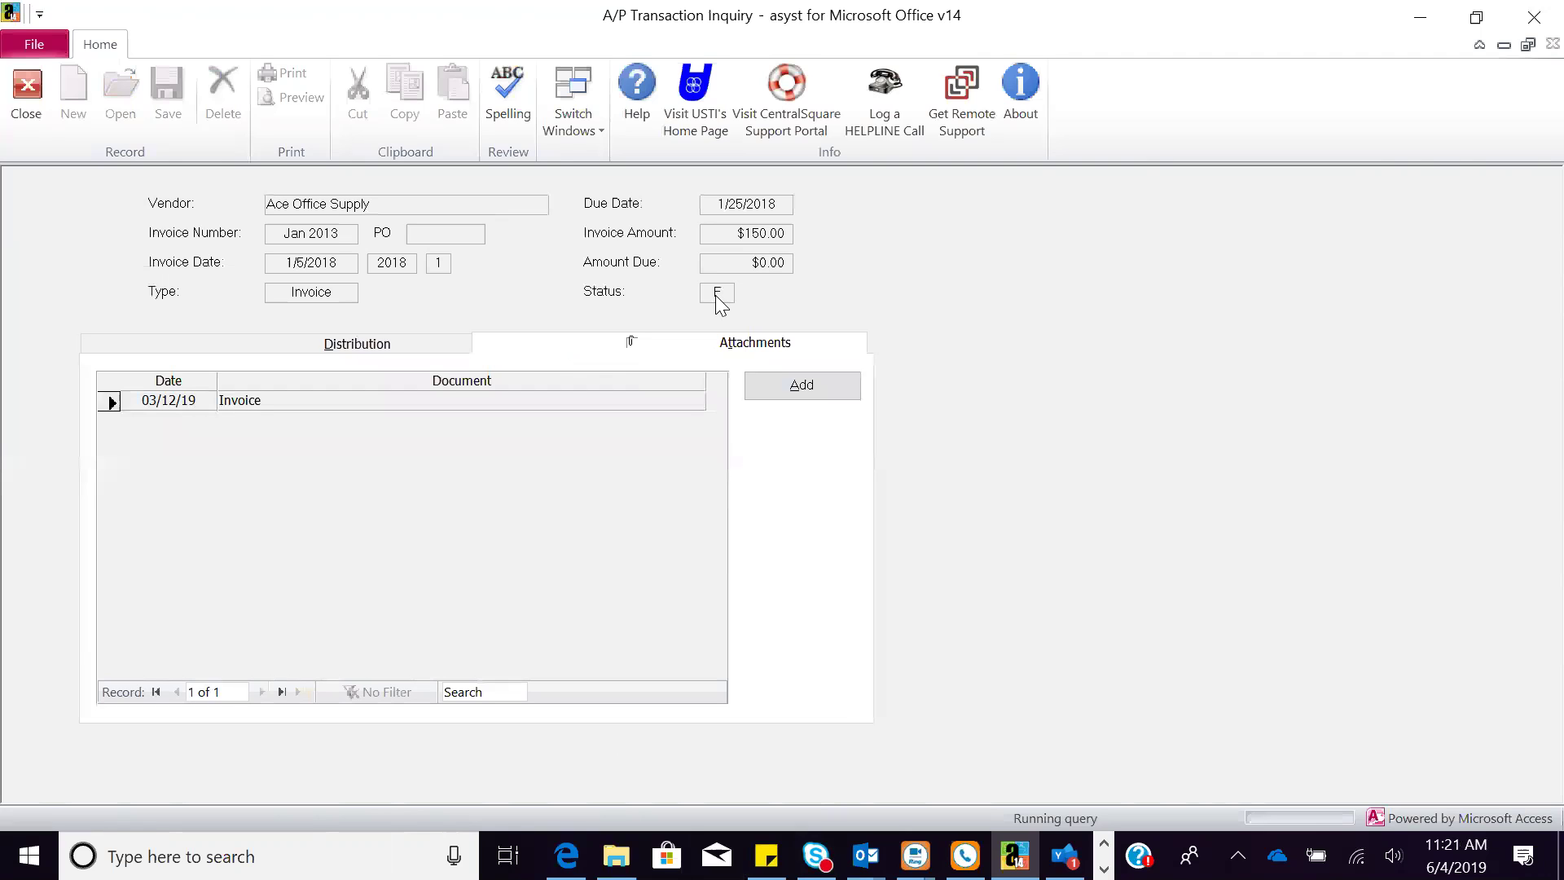
Step: Review the invoice's account distribution and close the inquiry screens back to the General Ledger menu
left_click(422, 347)
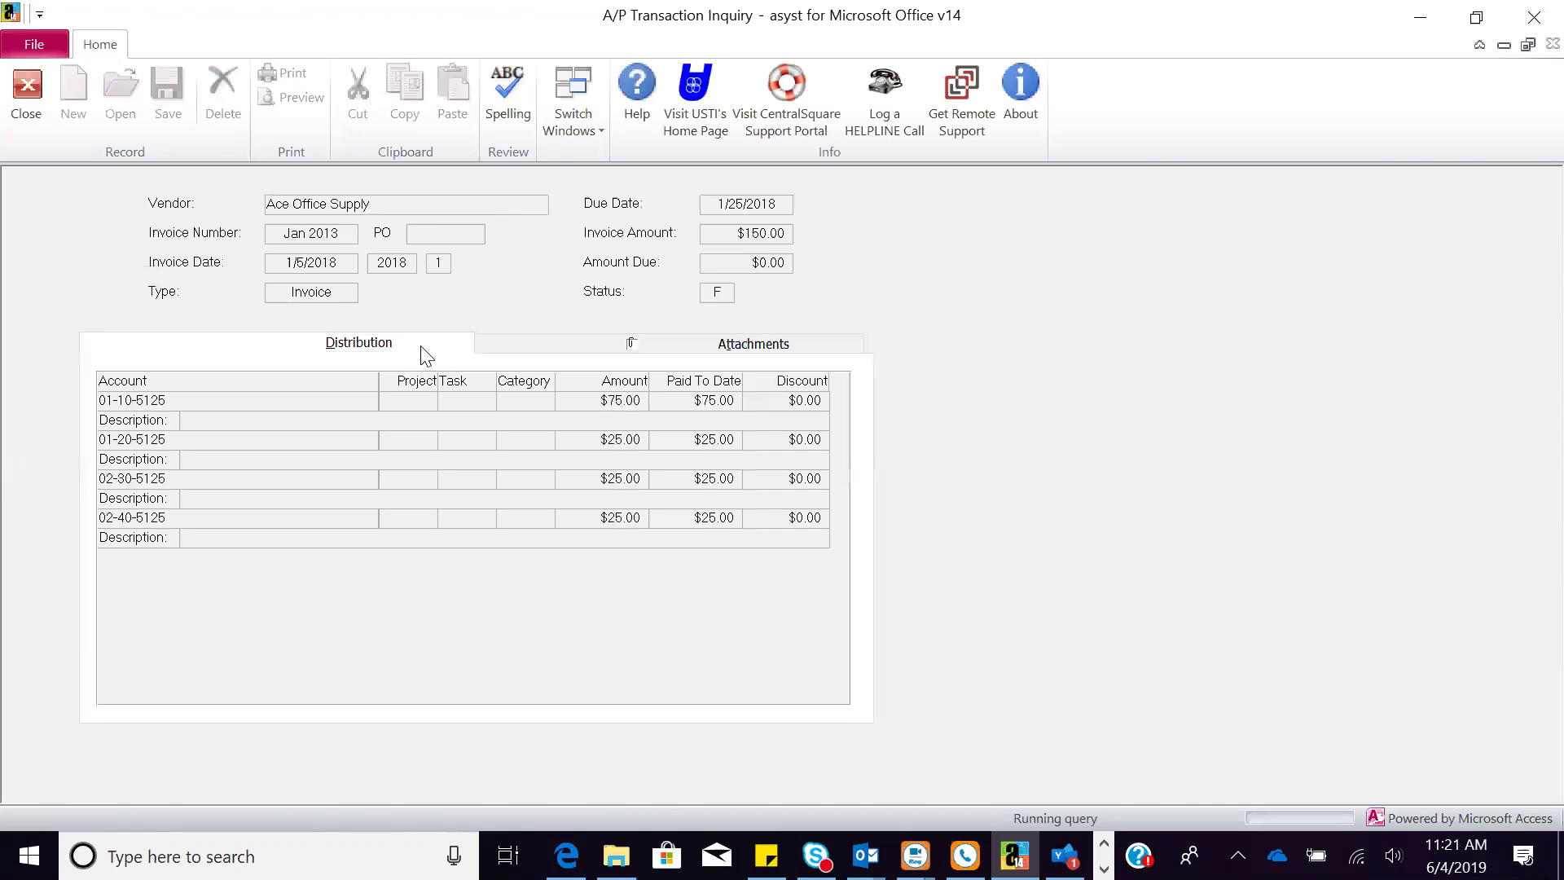
left_click(23, 104)
left_click(18, 103)
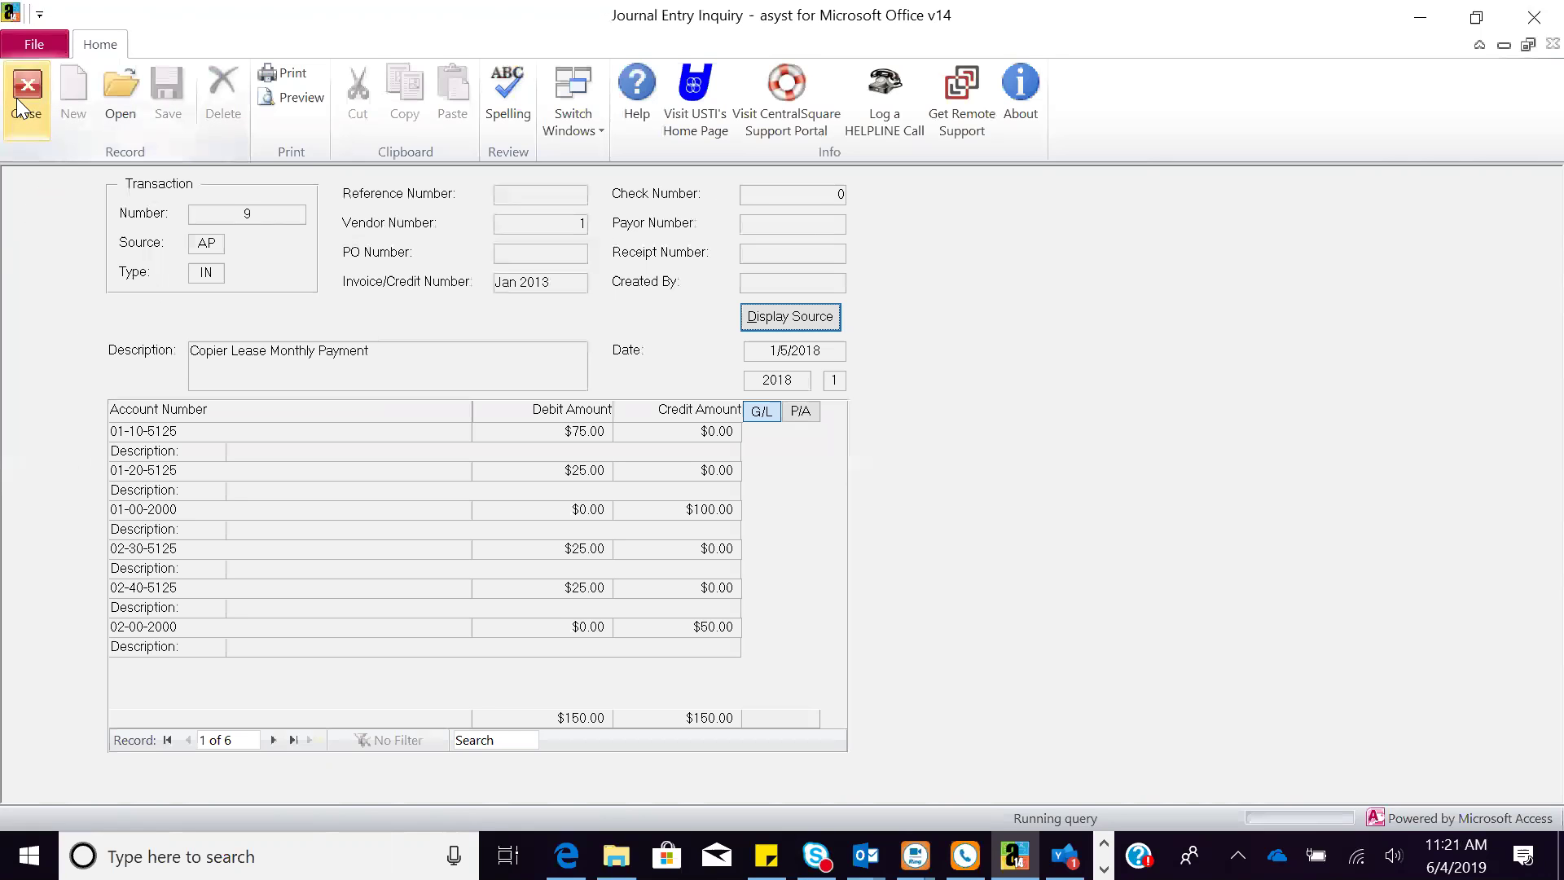
left_click(18, 103)
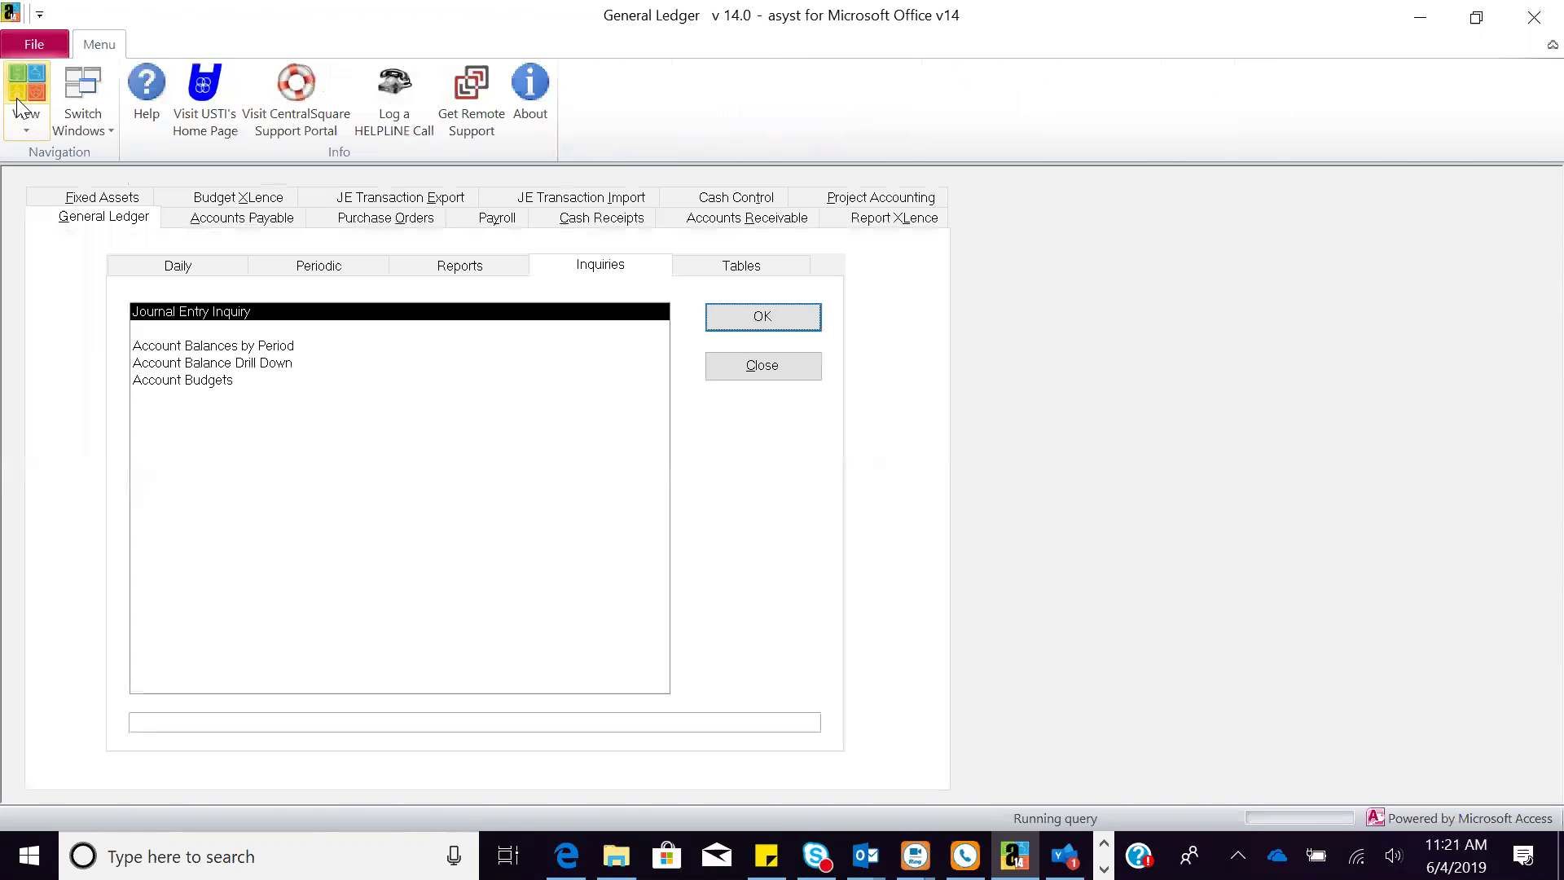
Step: Open the Account Balances by Period inquiry and search fiscal 2018 for revenue accounts only, with numbers beginning 02
left_click(244, 347)
left_click(726, 316)
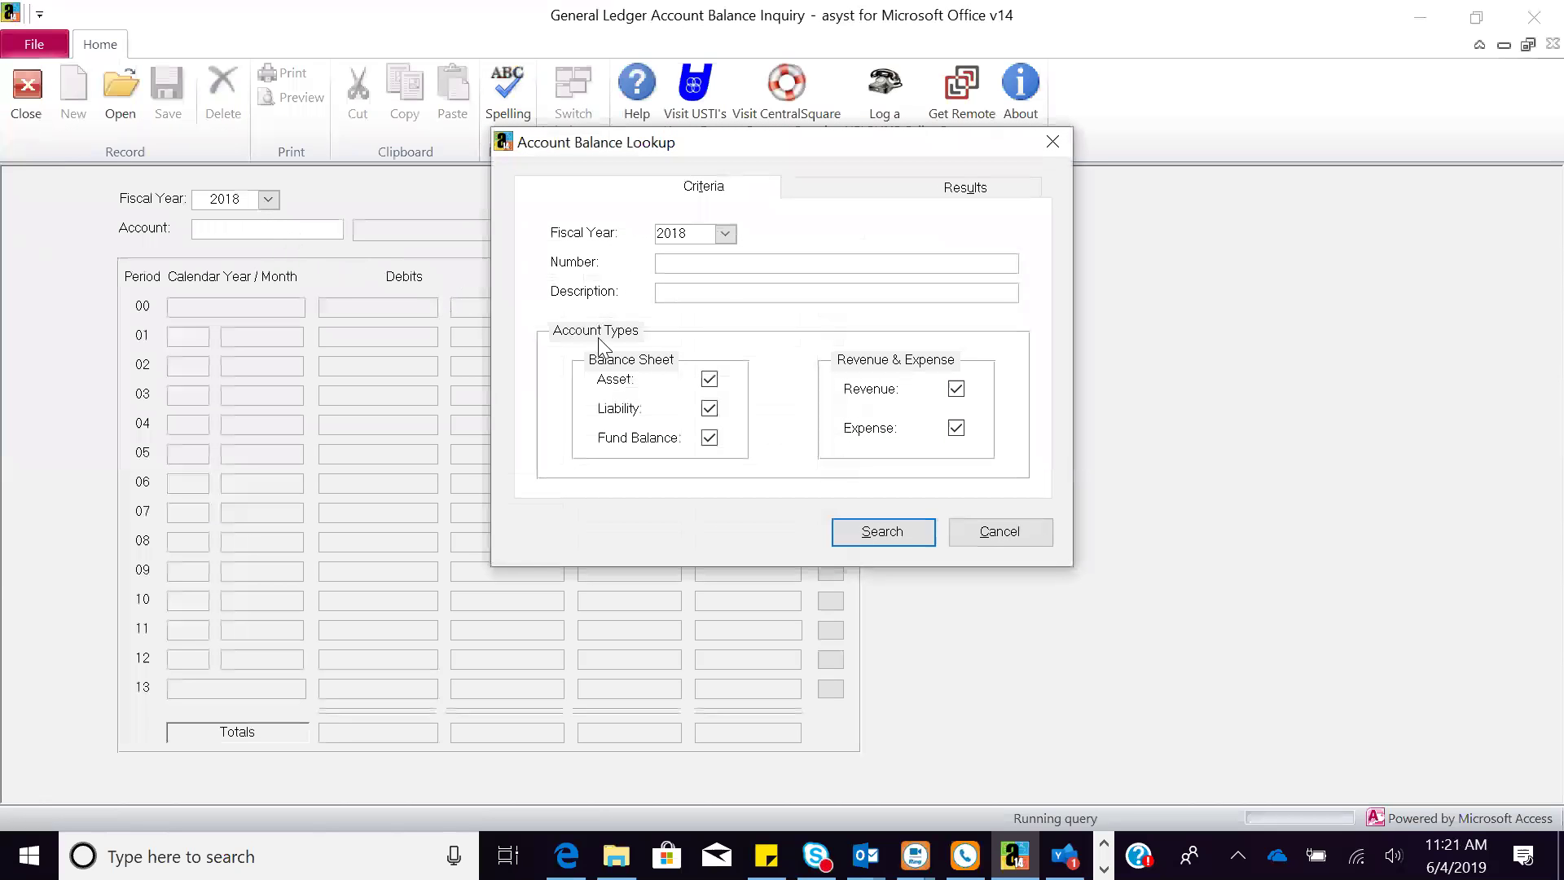
left_click(710, 379)
left_click(714, 416)
left_click(711, 440)
left_click(957, 433)
left_click(678, 264)
type("02")
left_click(854, 538)
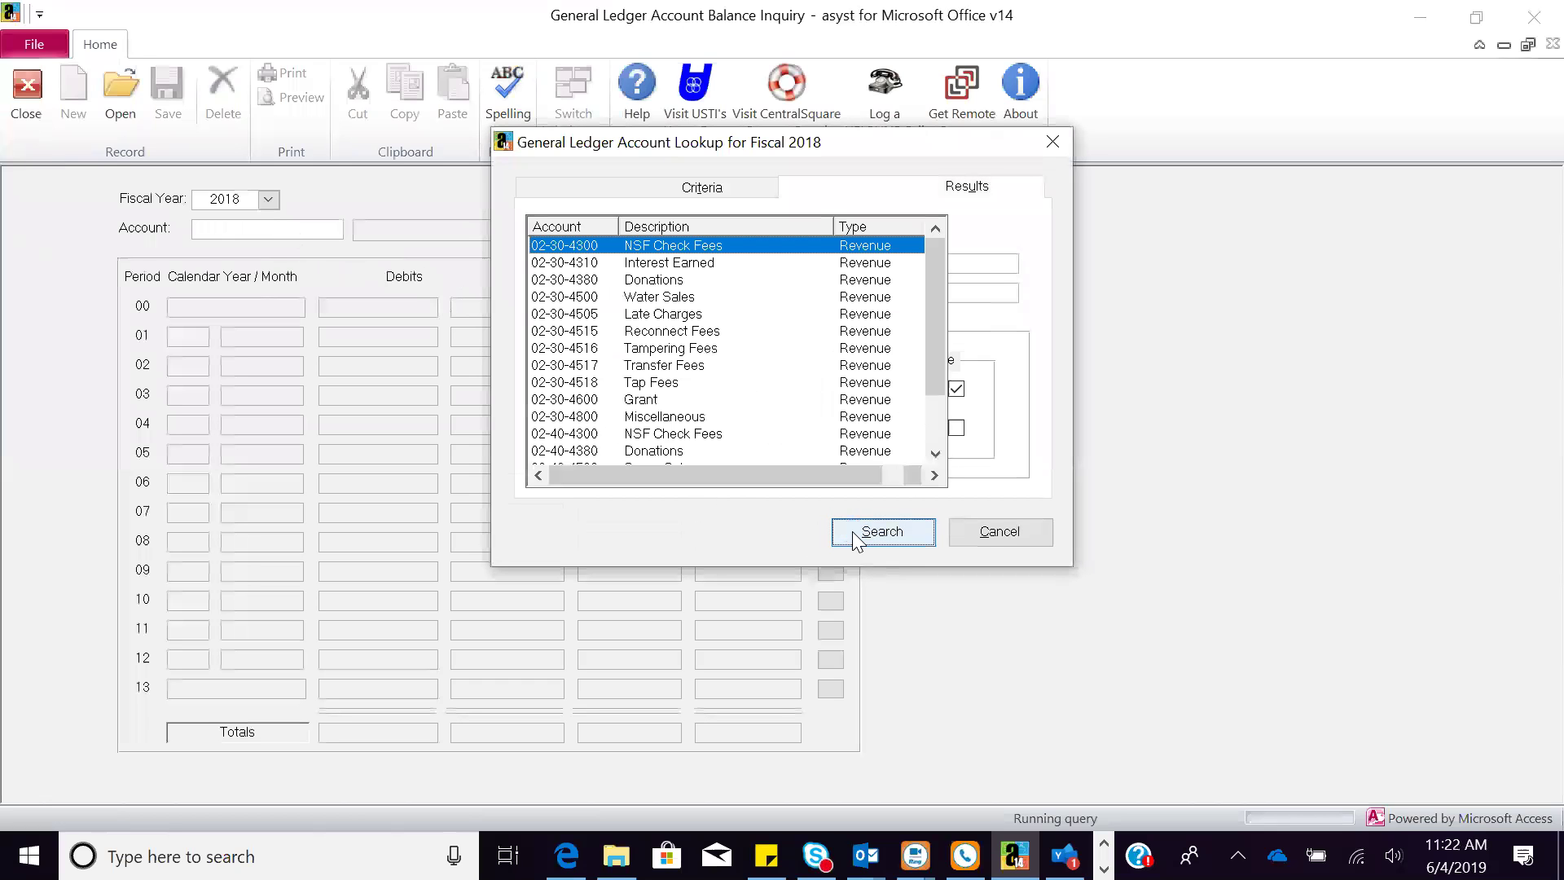
Step: Open the Water Sales account under Water revenue, preview its Transactions Report at reading size, and close the preview
left_click(691, 299)
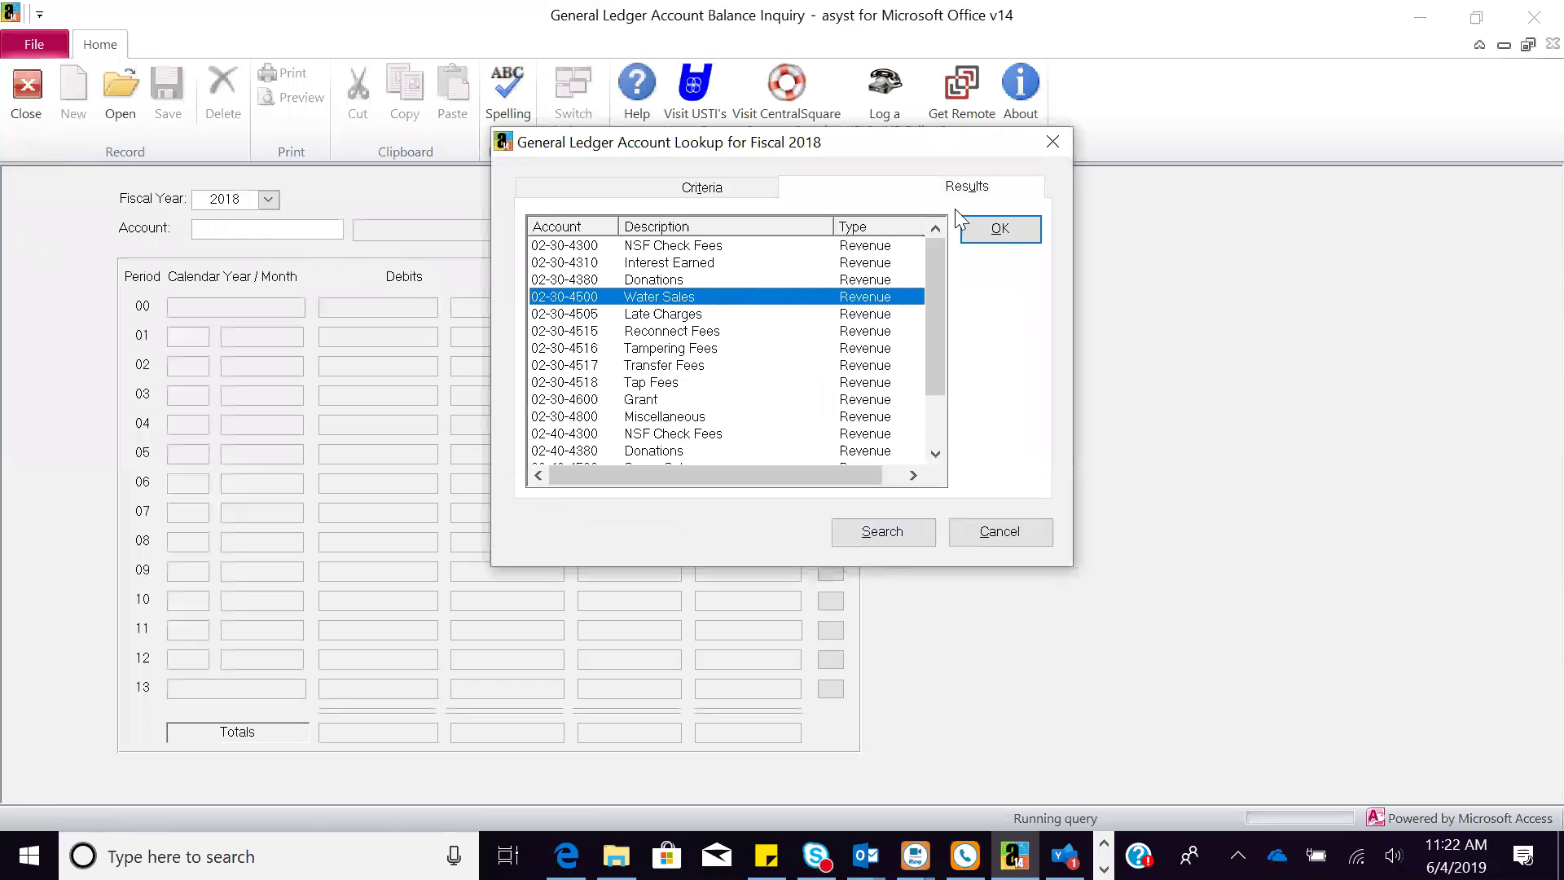
left_click(1000, 230)
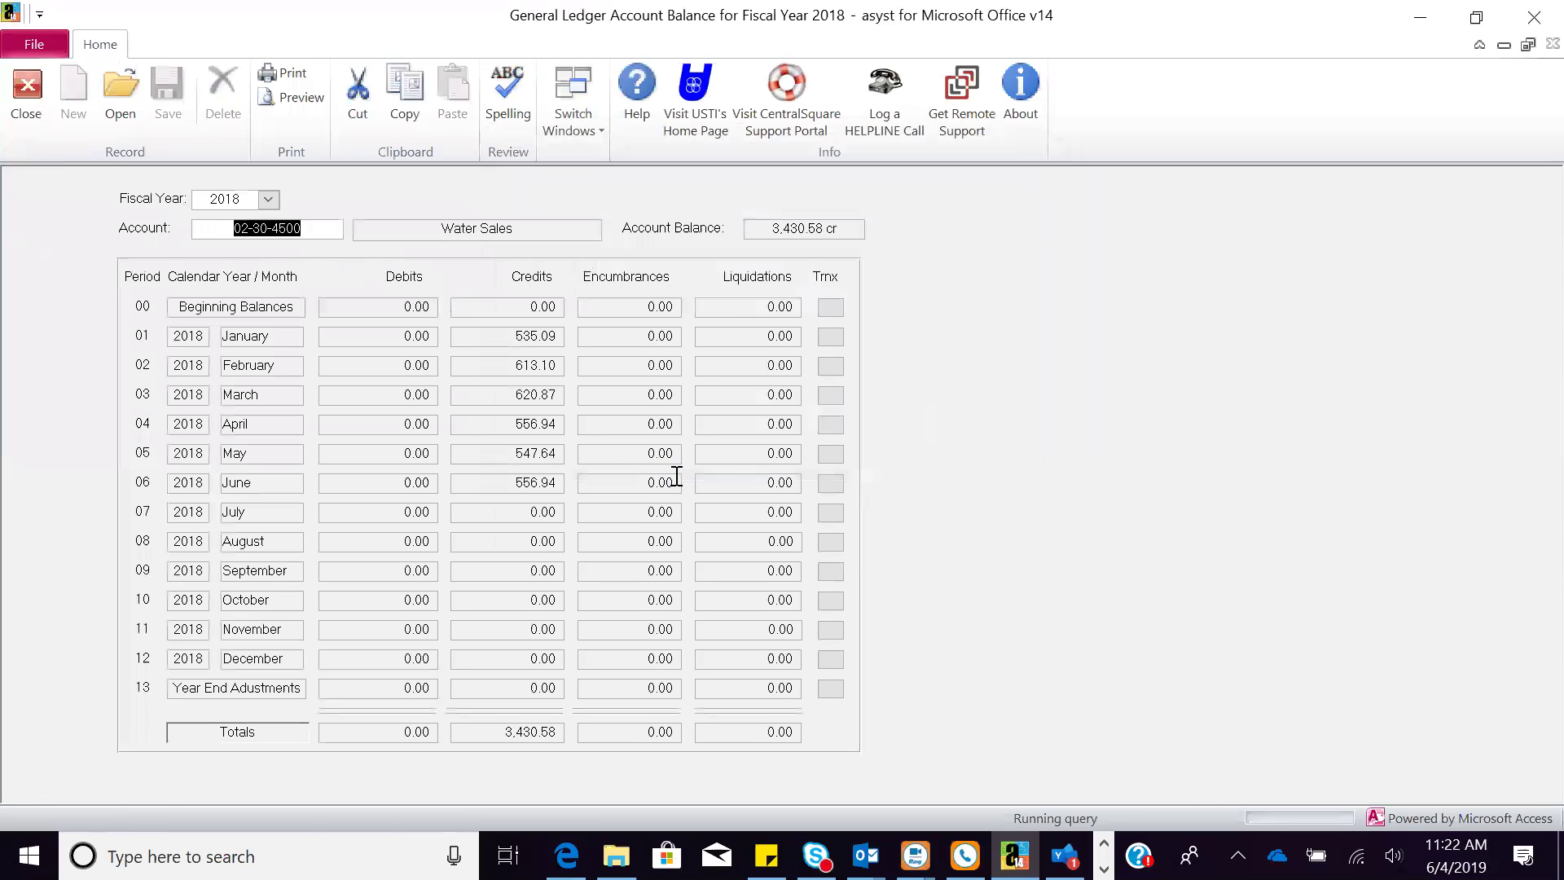
left_click(297, 98)
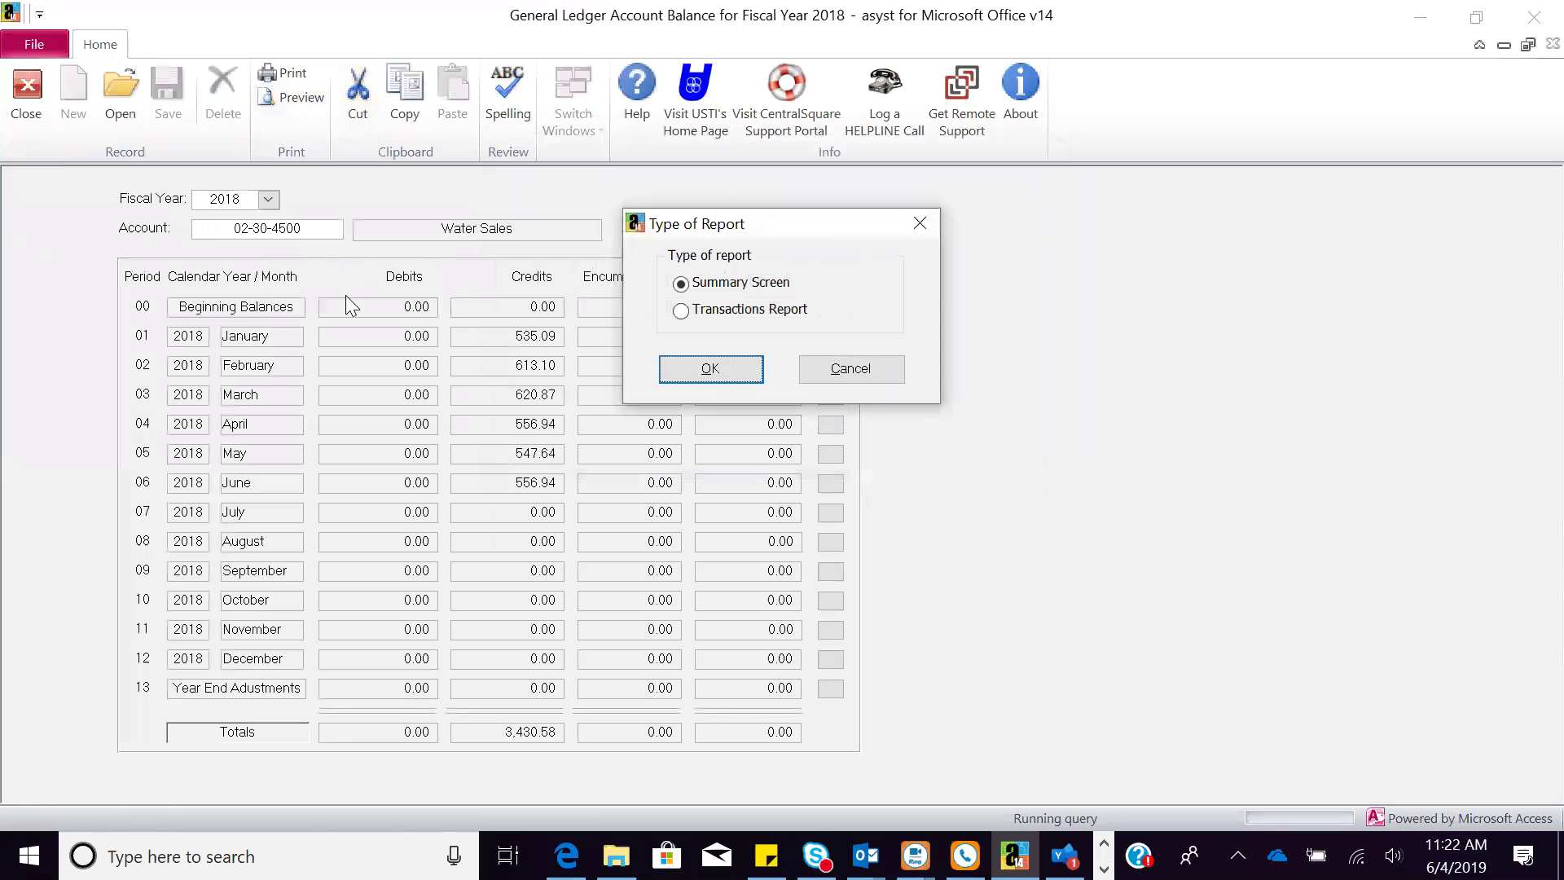
left_click(682, 310)
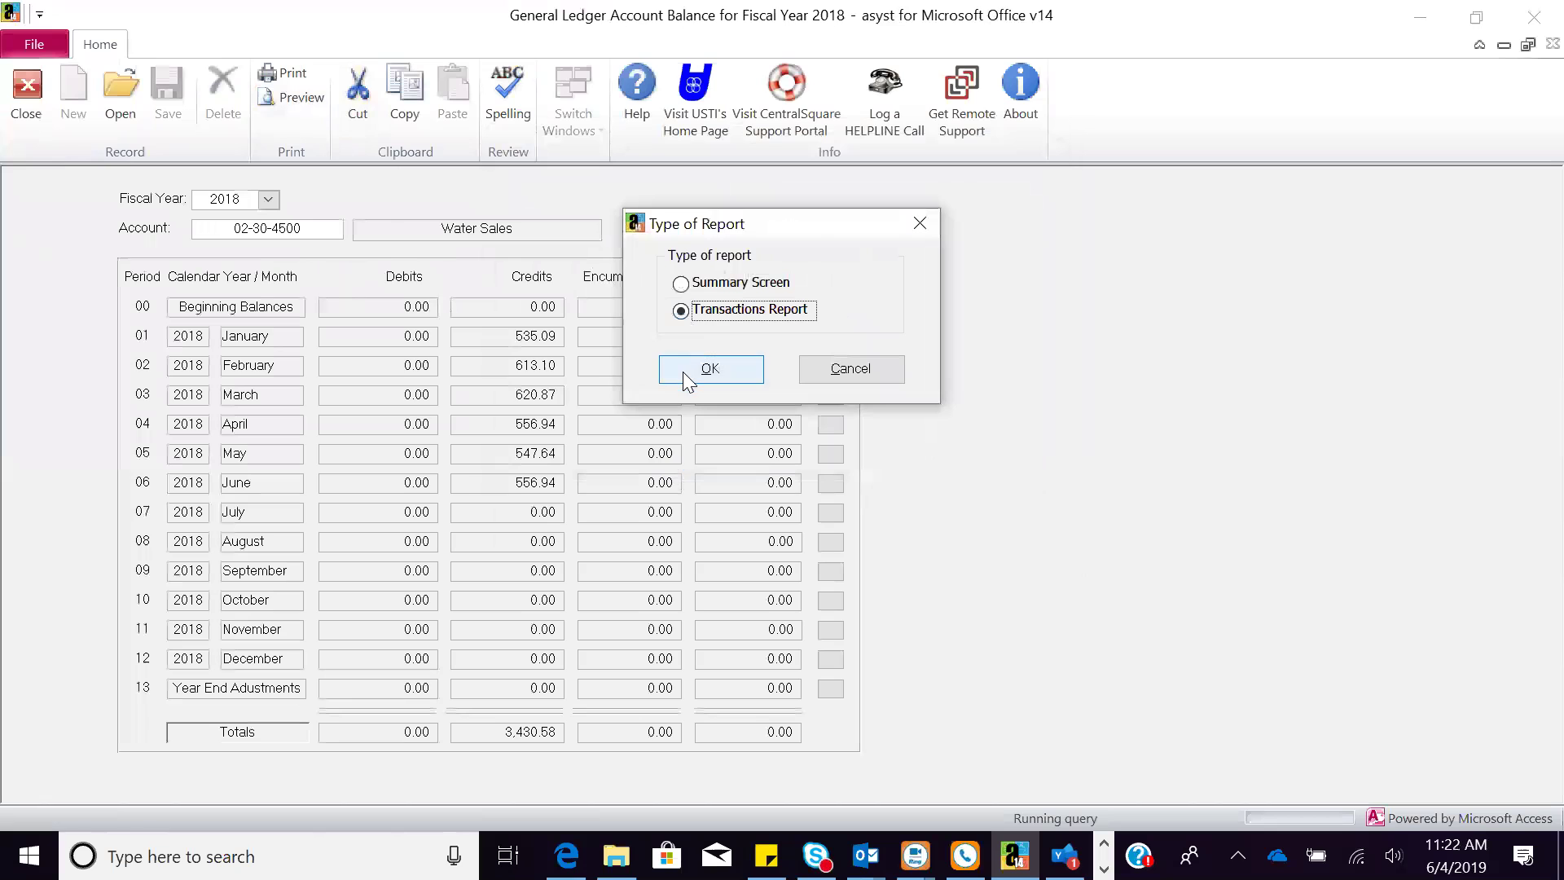
left_click(688, 368)
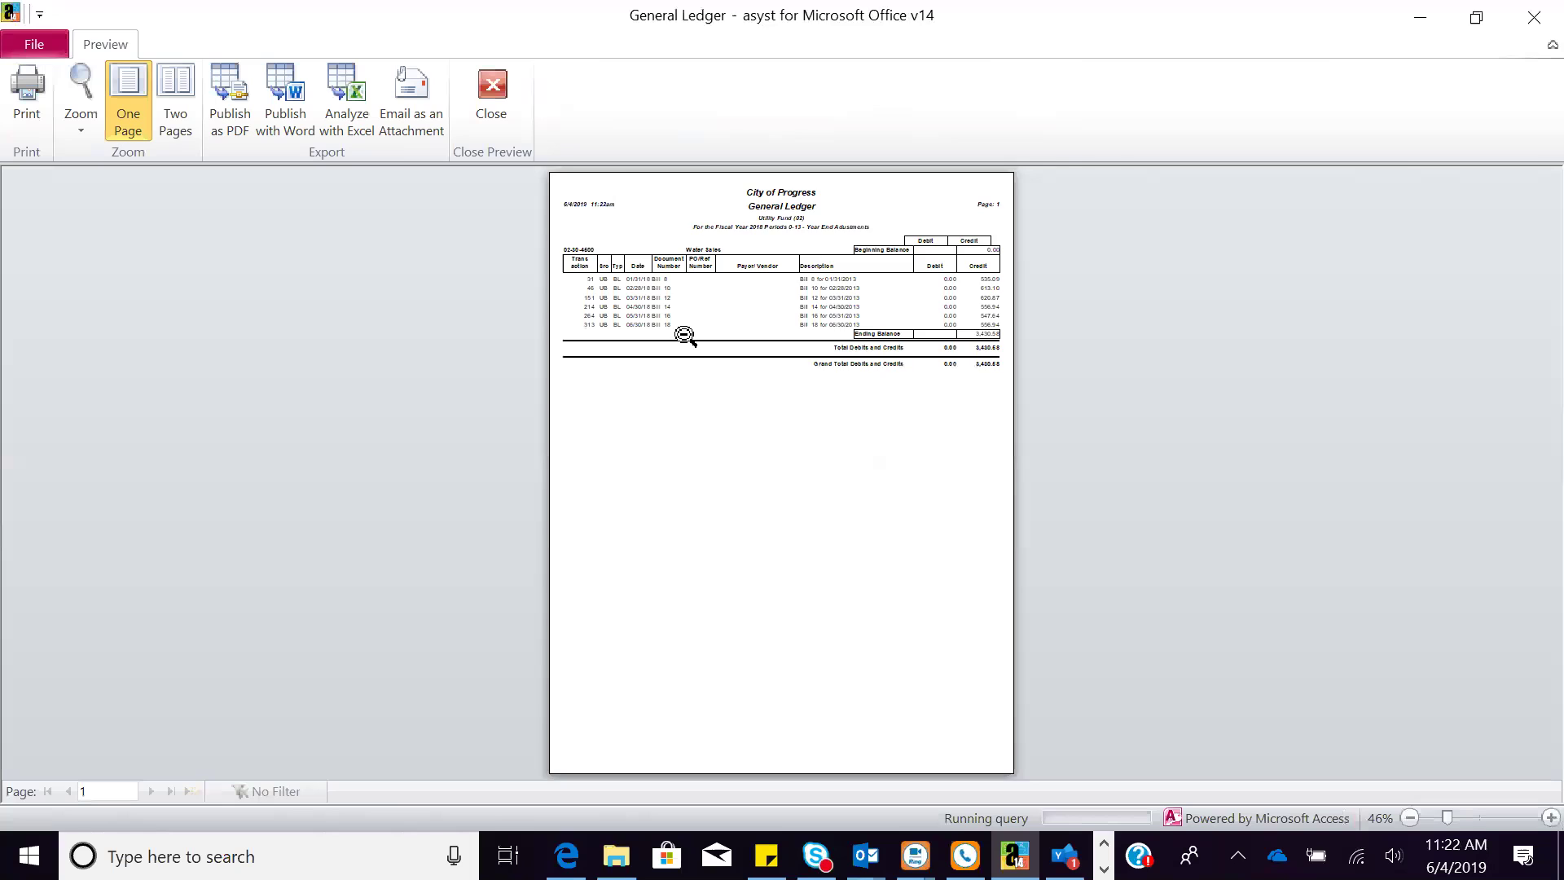
left_click(687, 337)
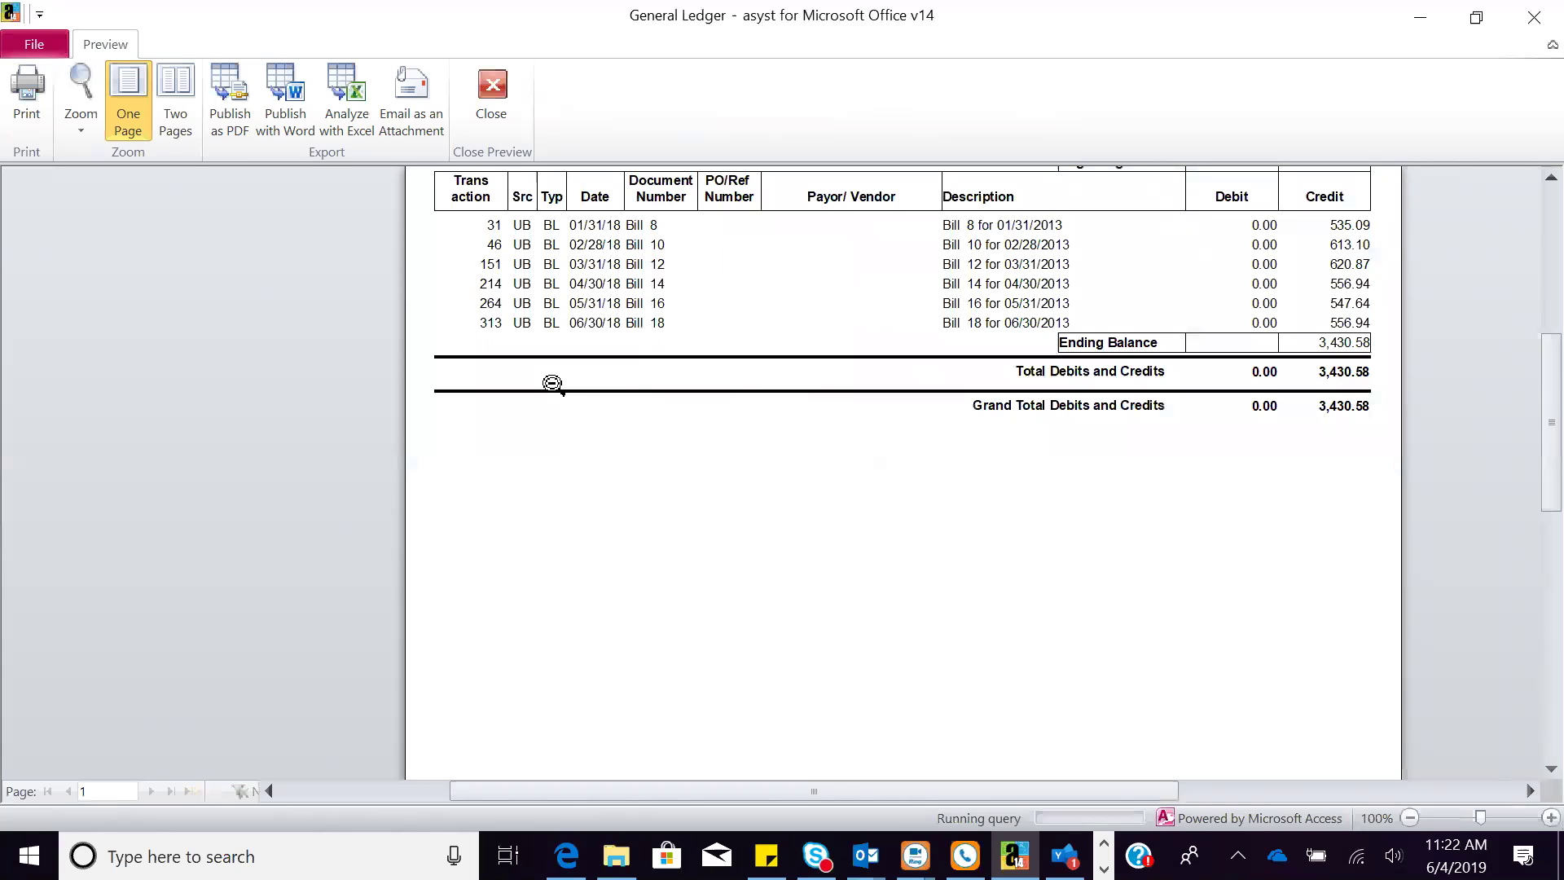
left_click(492, 90)
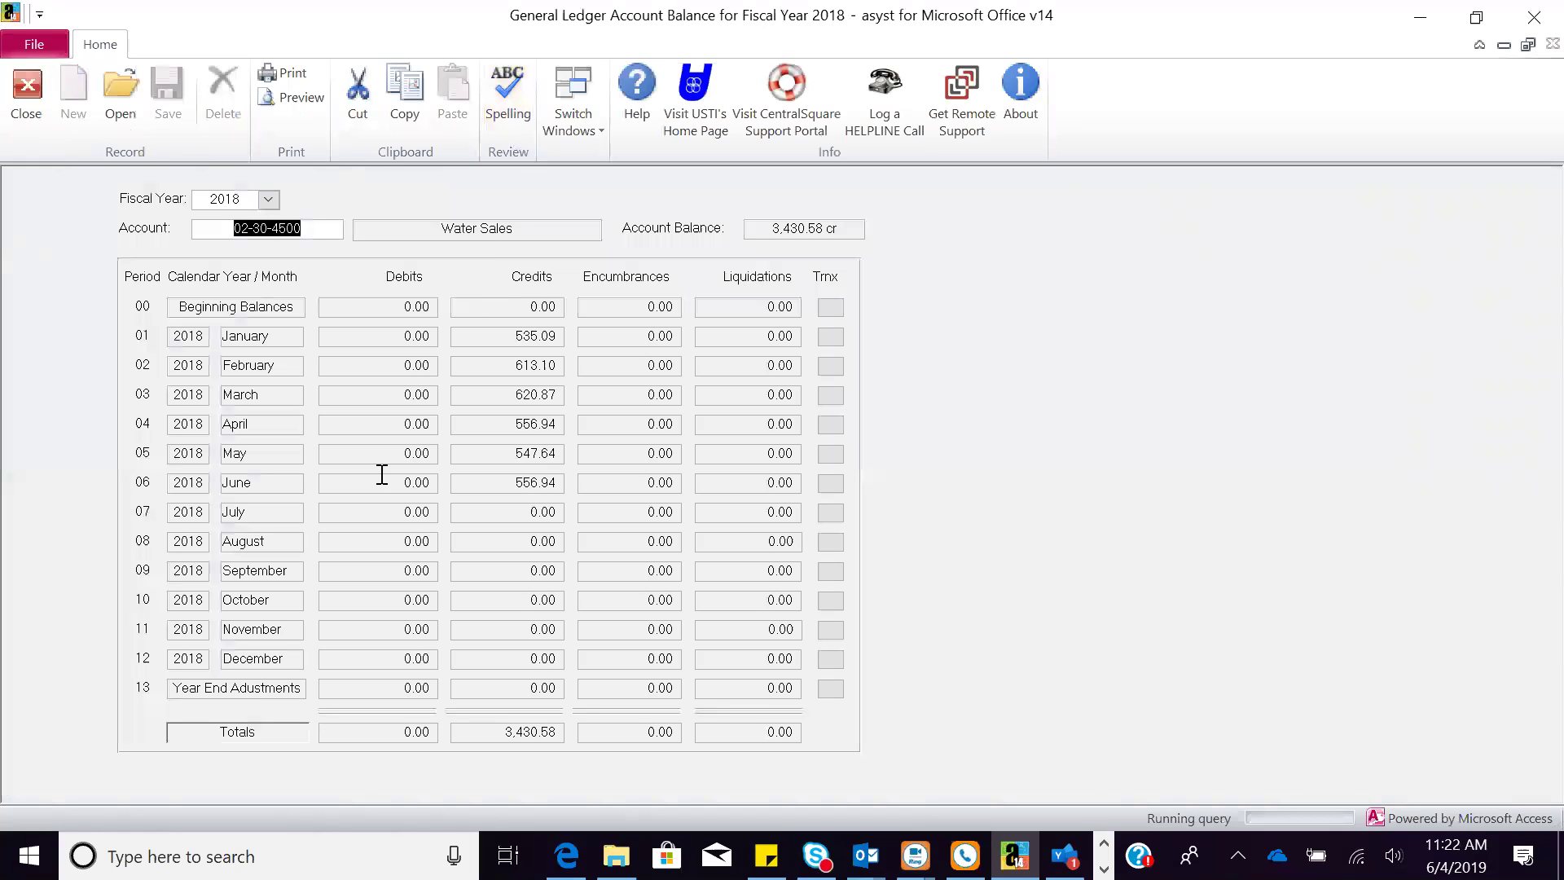
Step: Drill down from February's Water Sales activity to the Bill 10 journal entry and its utility billing source, and return to the General Ledger menu
left_click(829, 365)
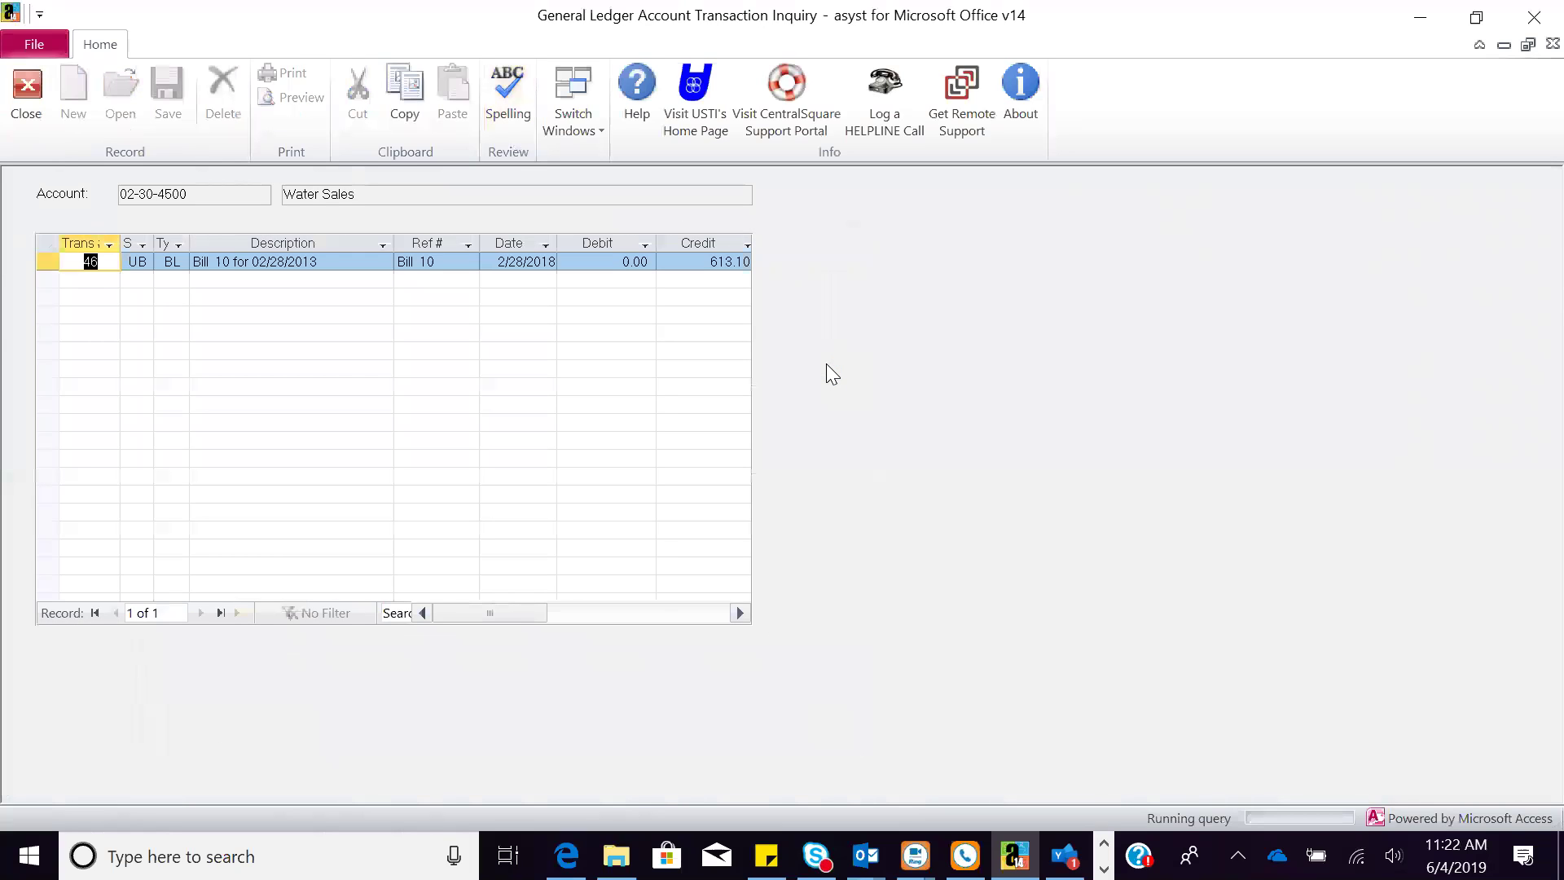
left_click_drag(192, 261, 186, 260)
double_click(186, 261)
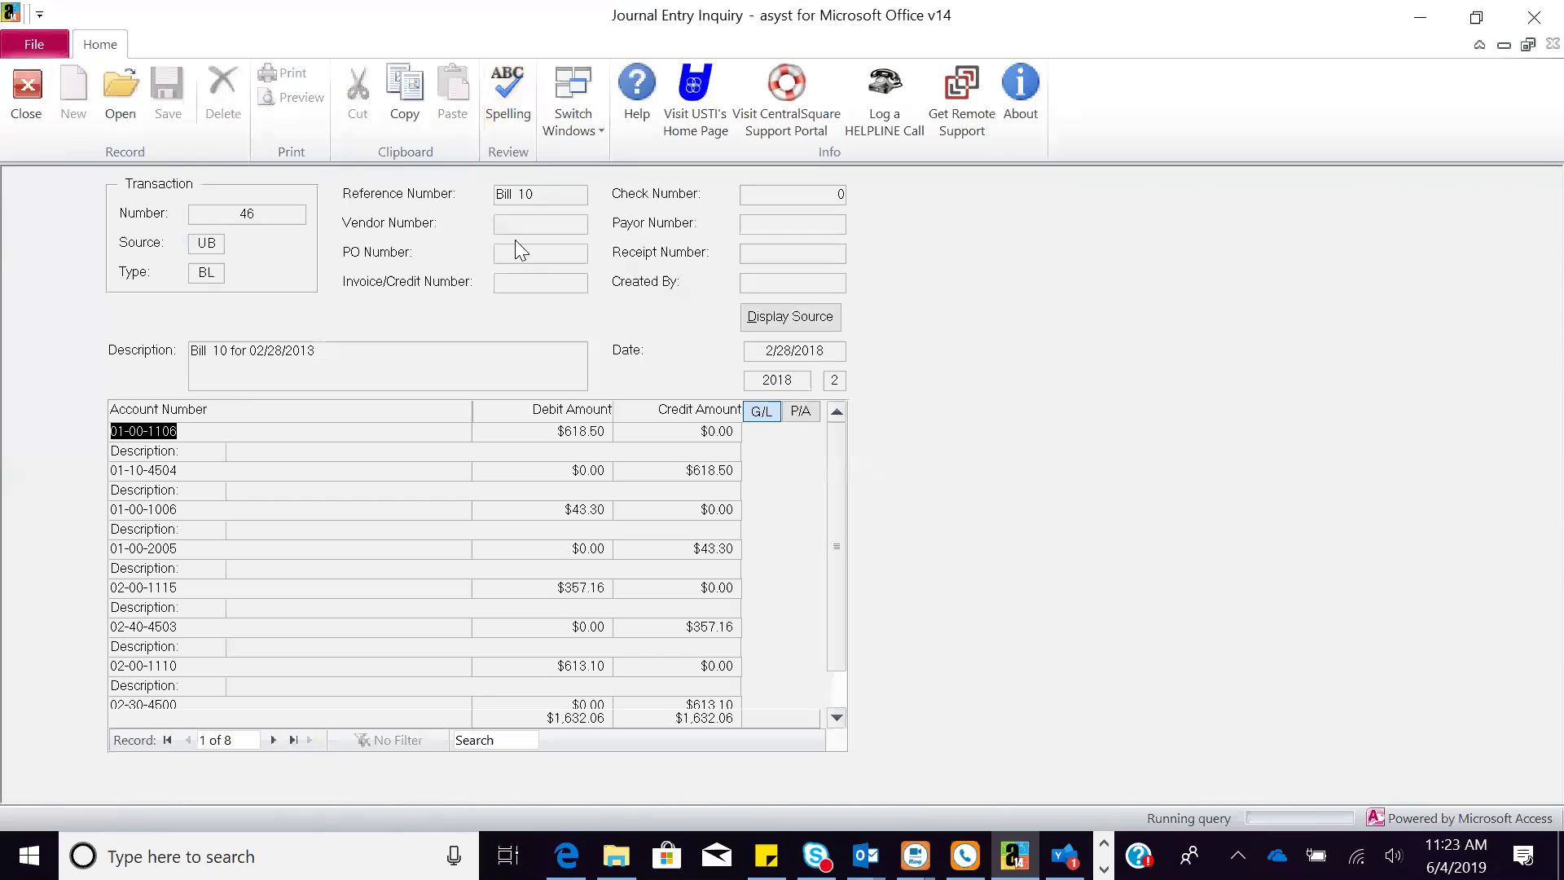
left_click(828, 317)
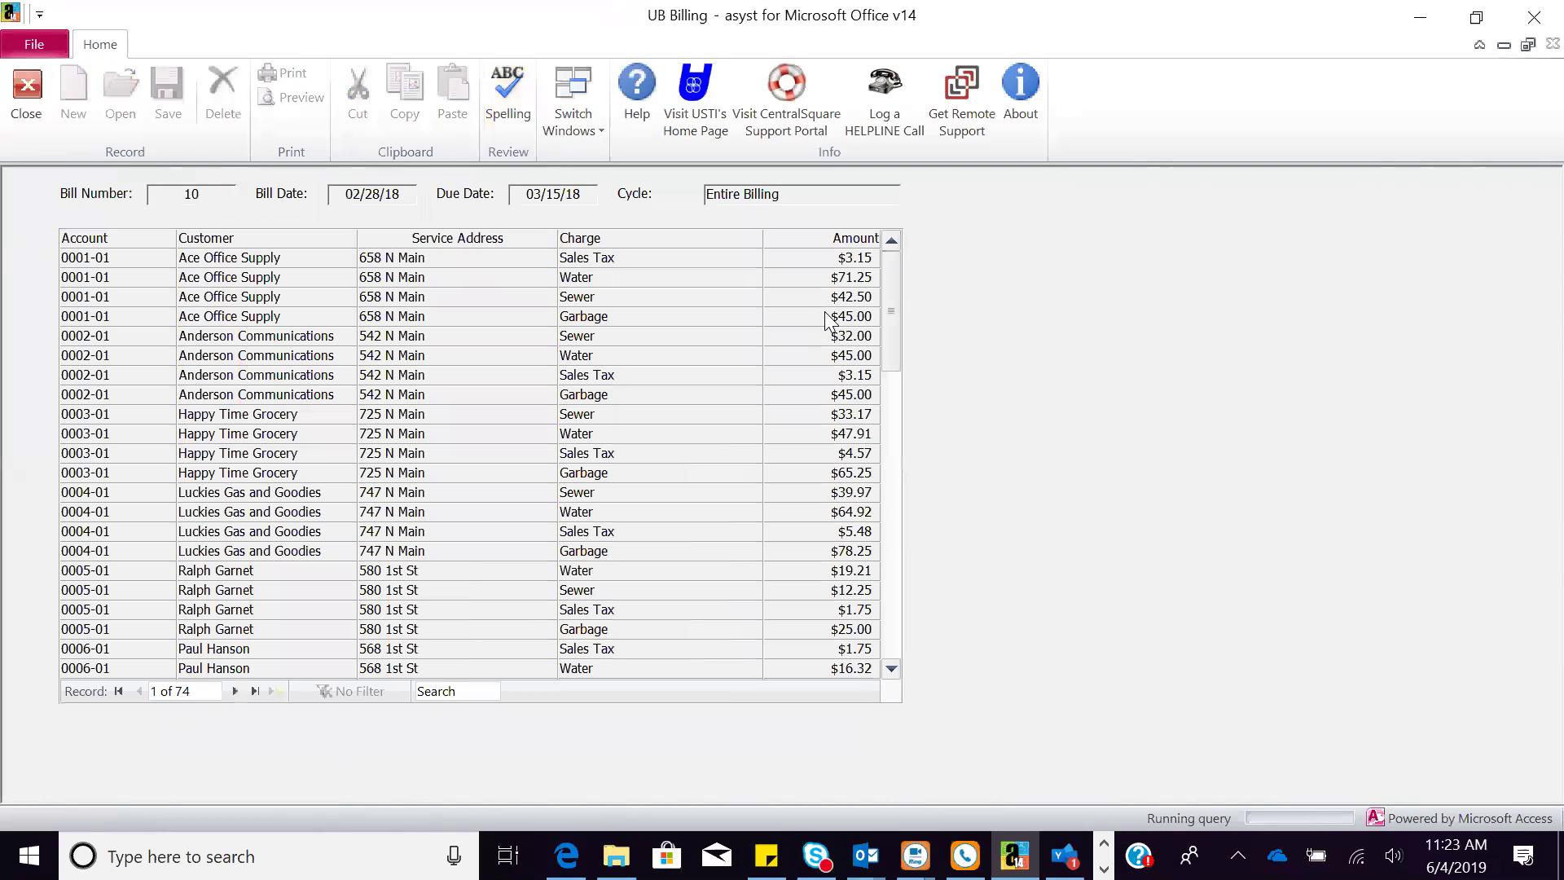
left_click(19, 104)
left_click(23, 103)
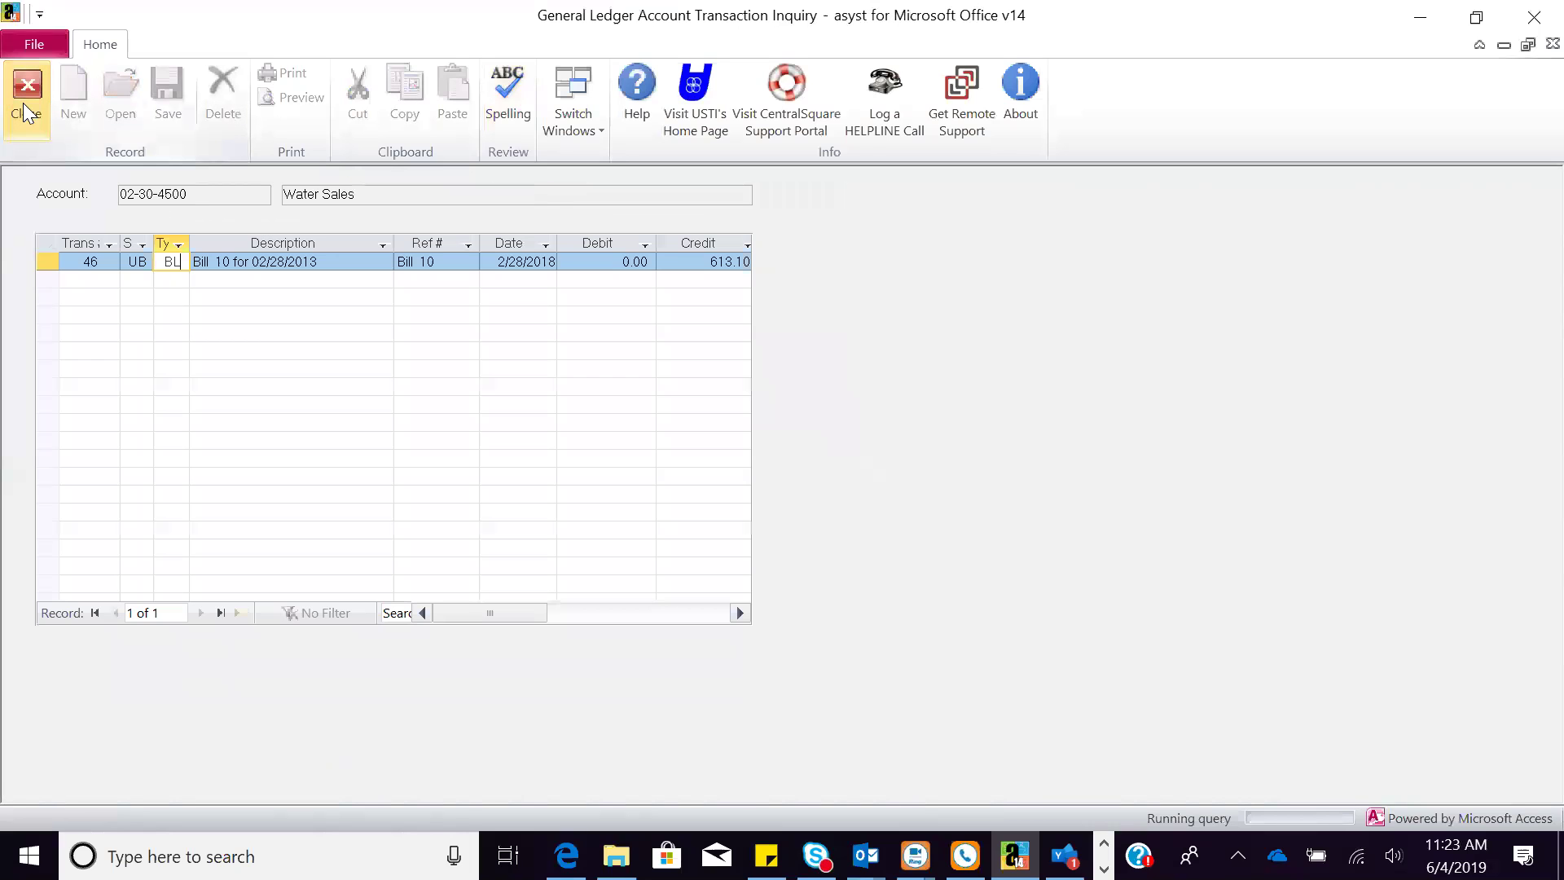
left_click(23, 103)
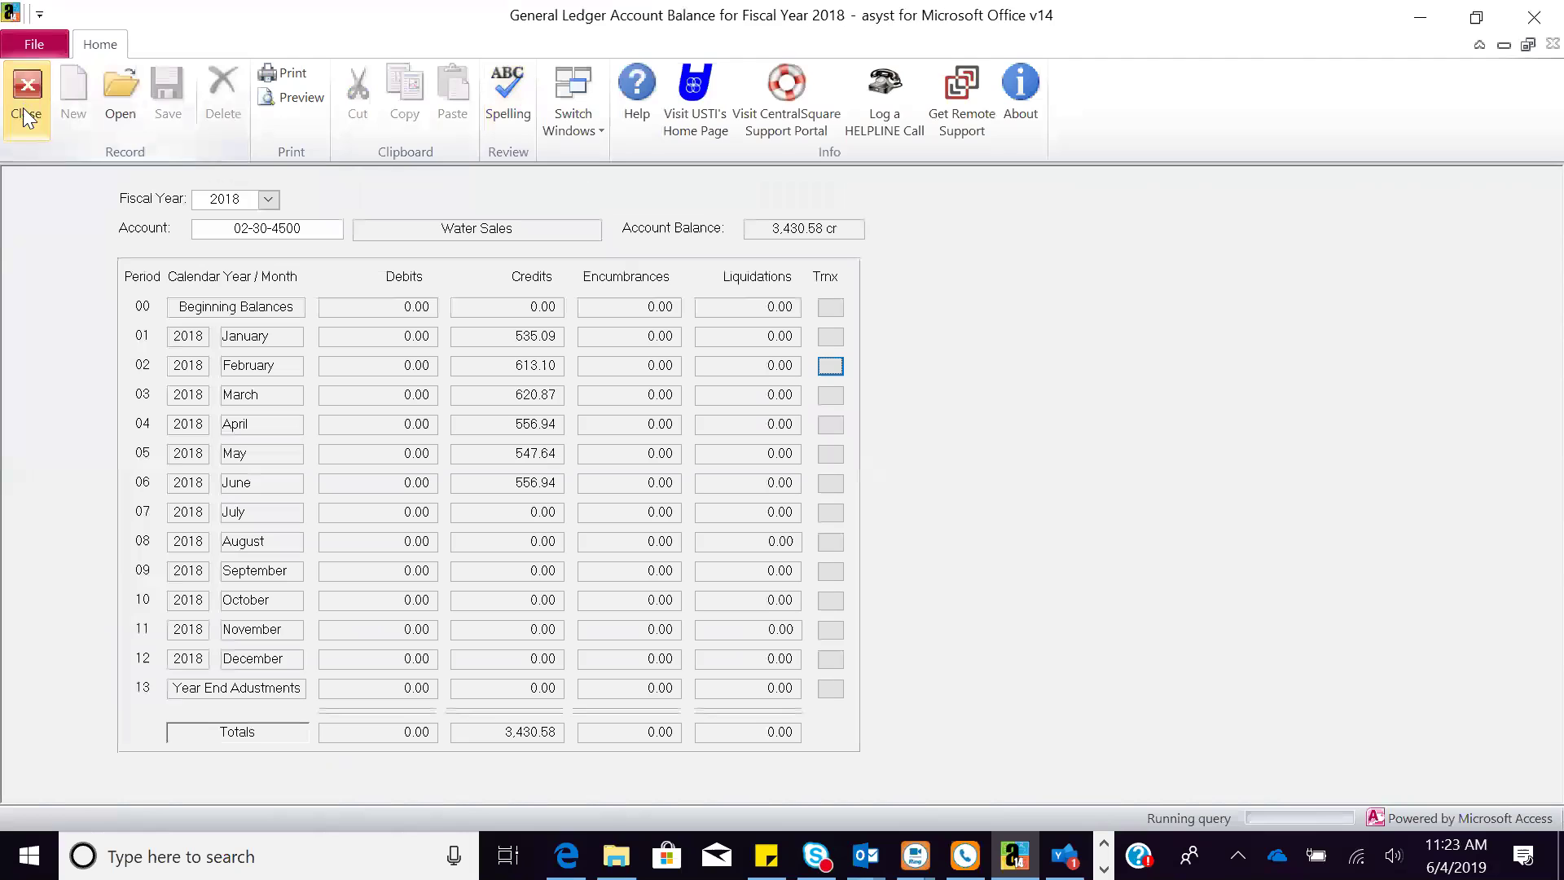
left_click(24, 107)
Step: Open Account Balance Drill Down for fiscal 2018 period 01 and list the General Fund's Administration transactions from the expense view
left_click(259, 365)
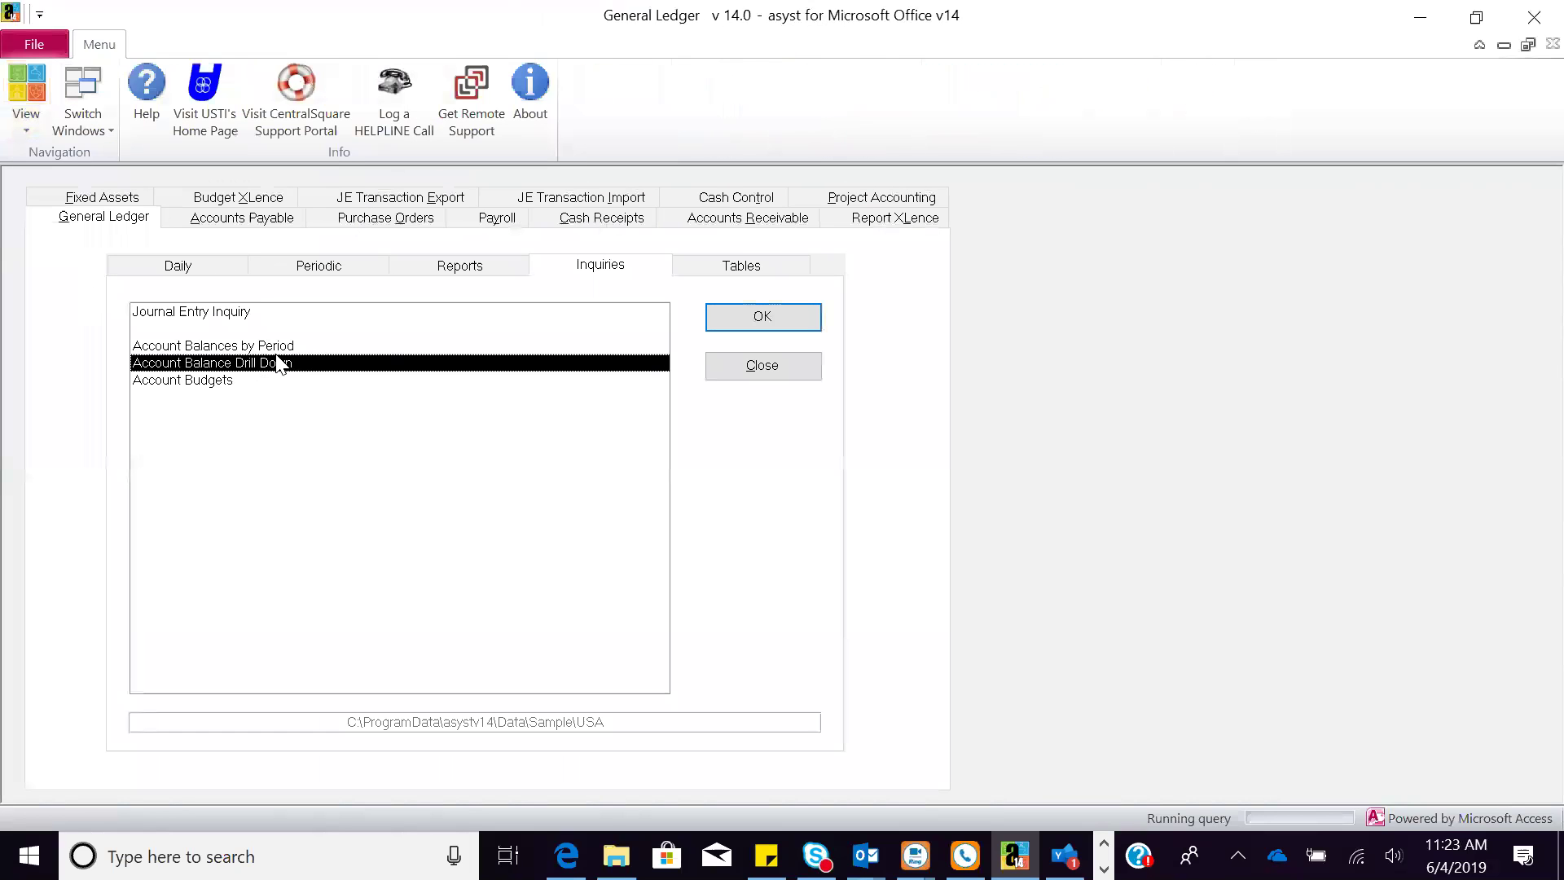
left_click(758, 323)
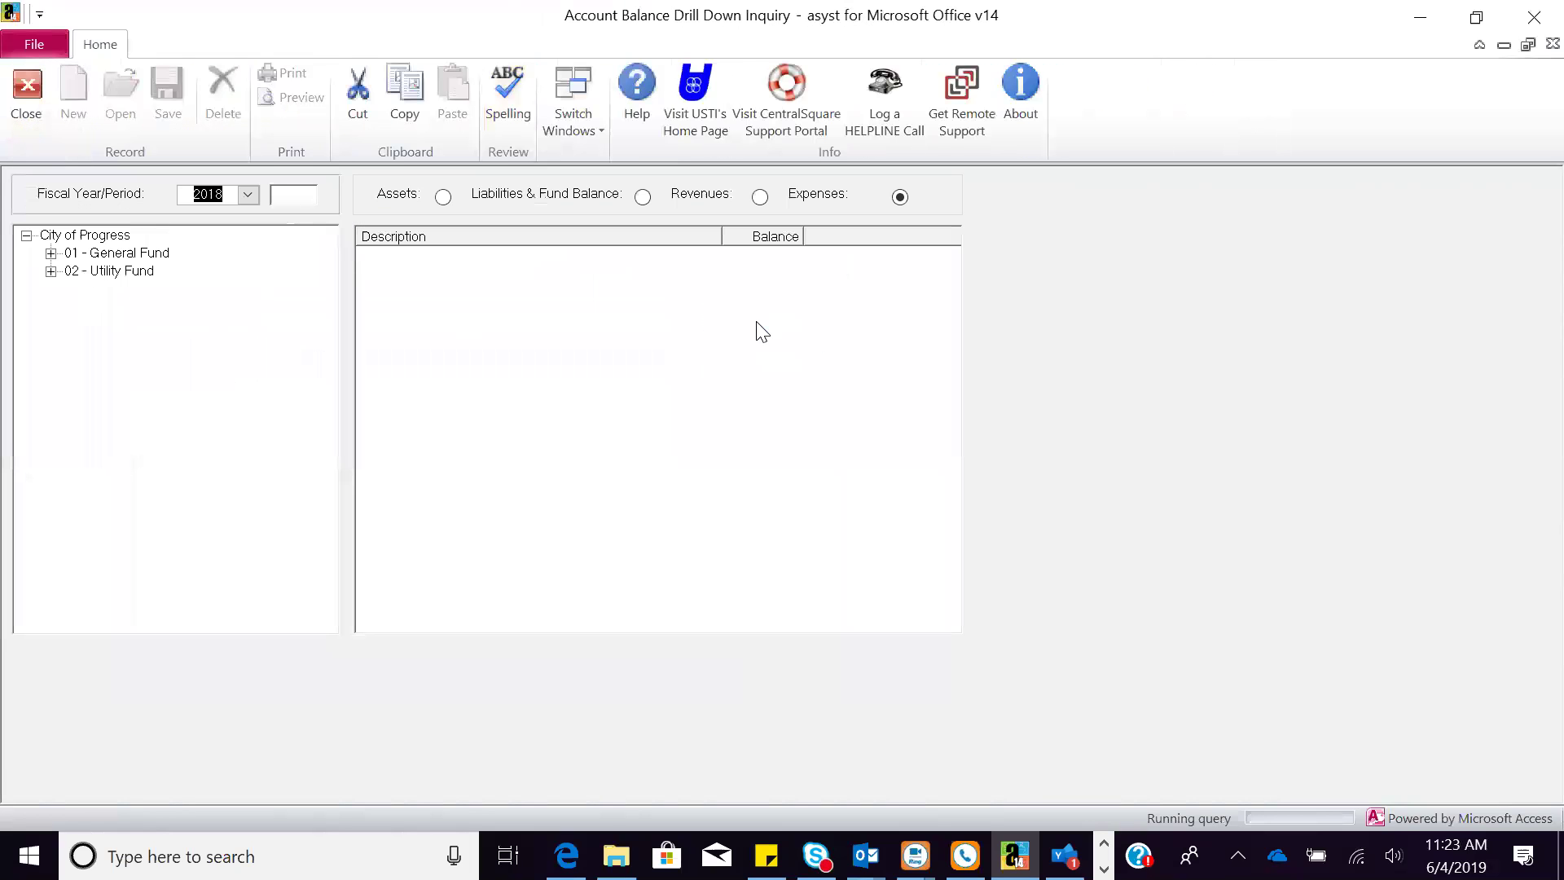
left_click(294, 193)
type("01")
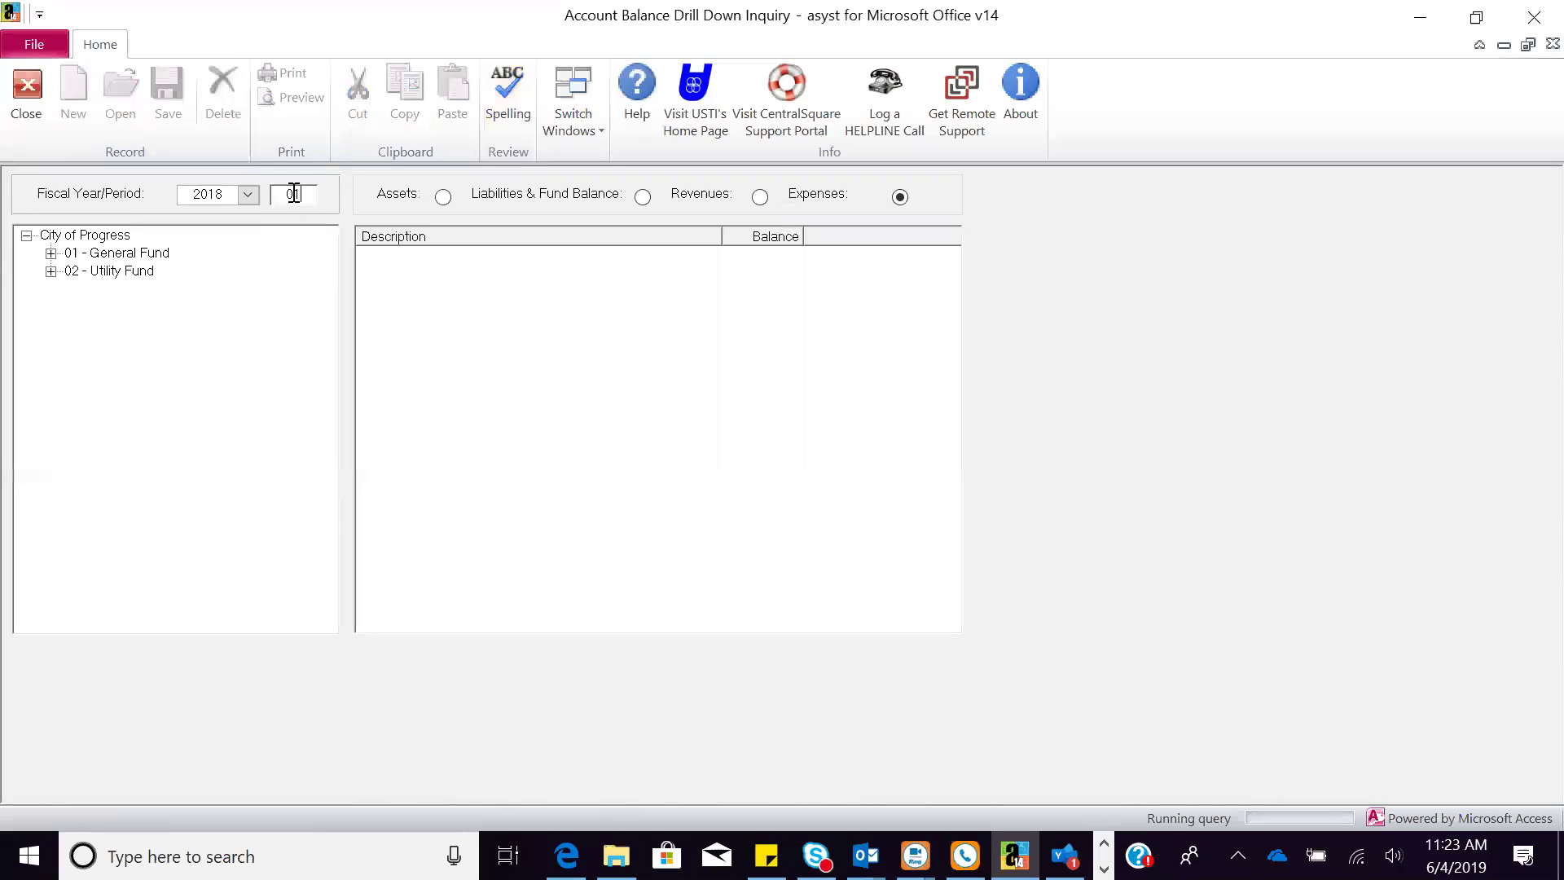
left_click(154, 255)
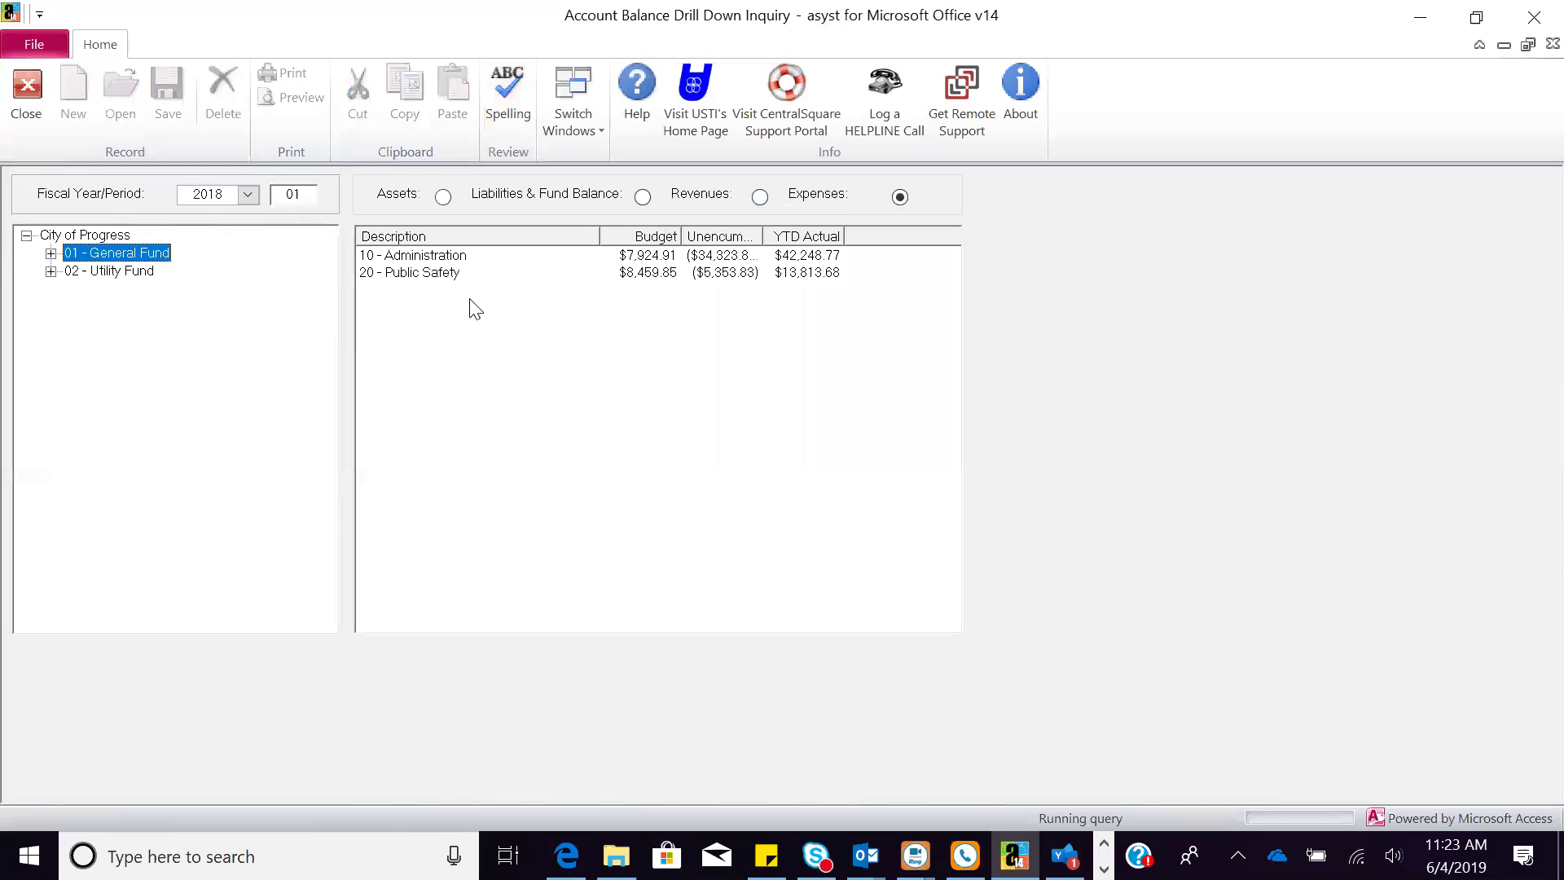
double_click(445, 257)
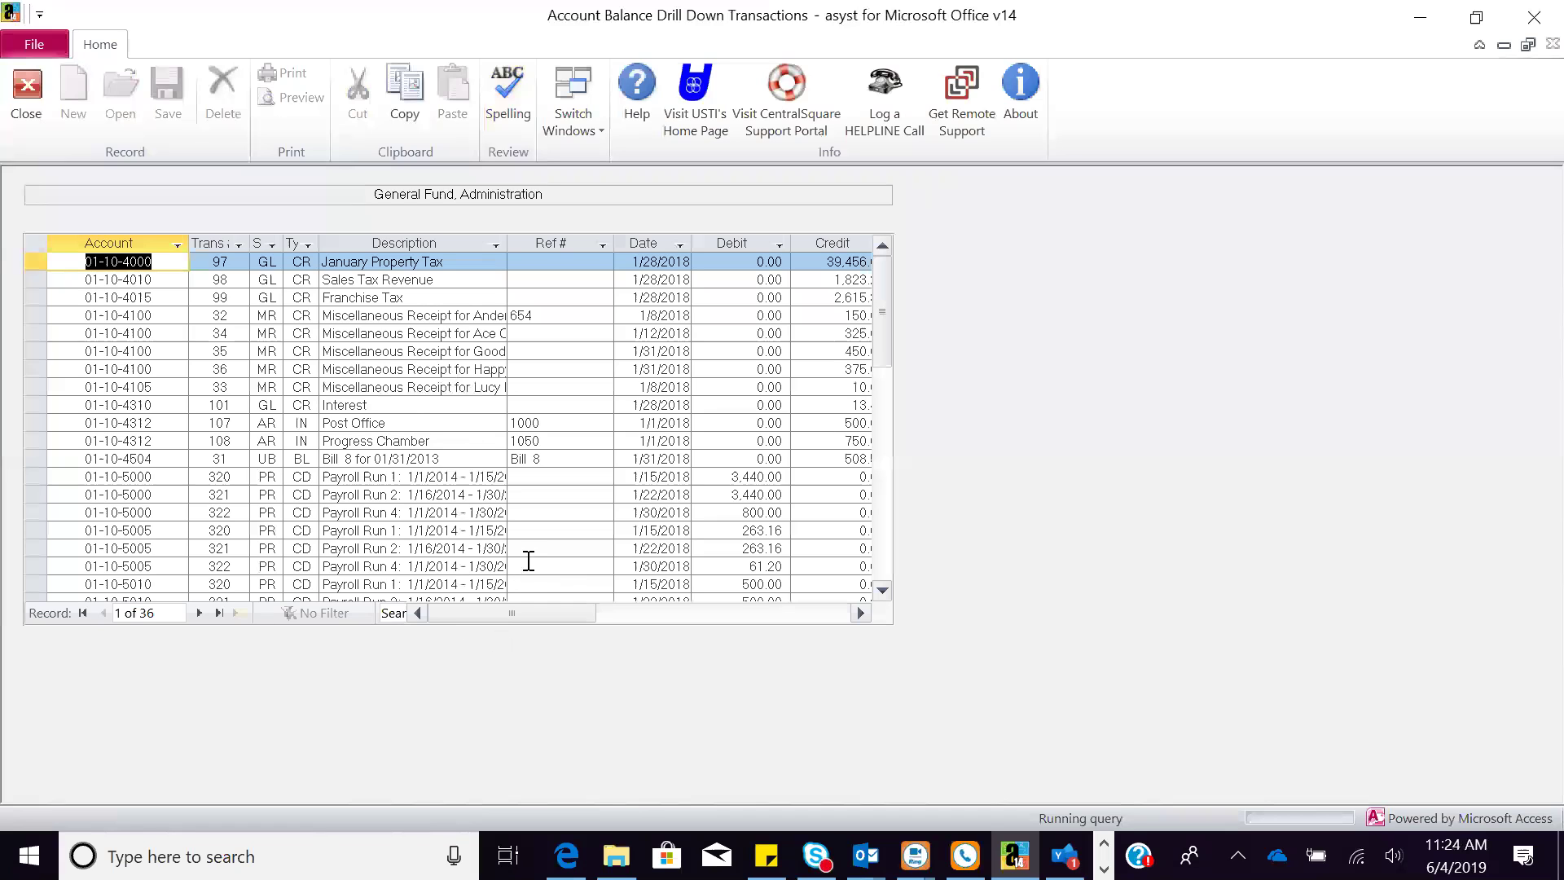
Step: Drill into the first Payroll Run 1 transaction, view its payroll source and the first employee's detail, and return to the General Ledger menu
double_click(721, 477)
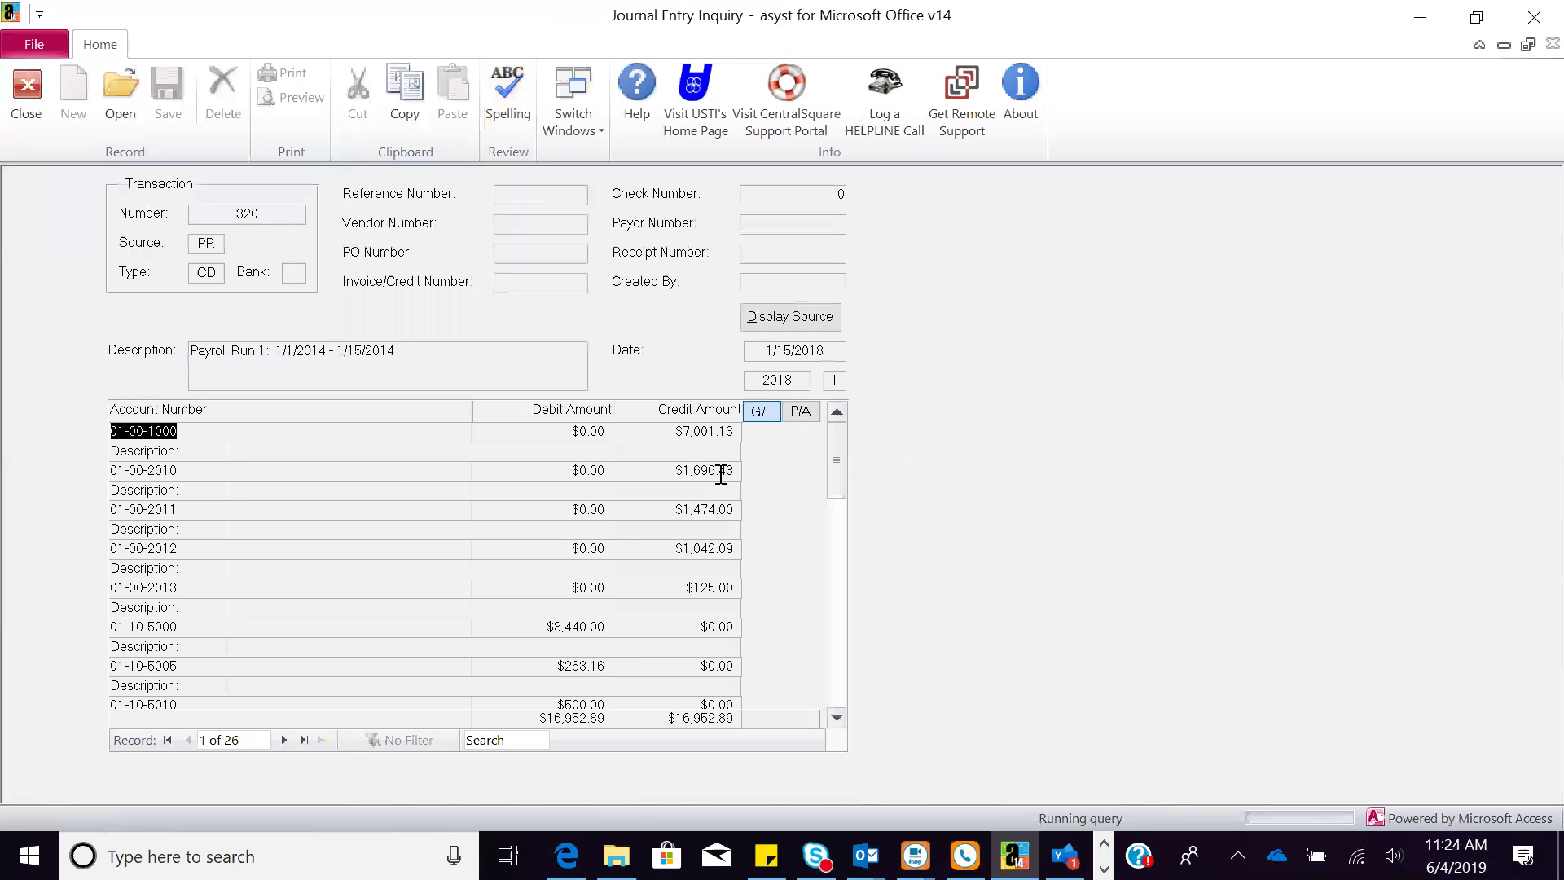
left_click(764, 318)
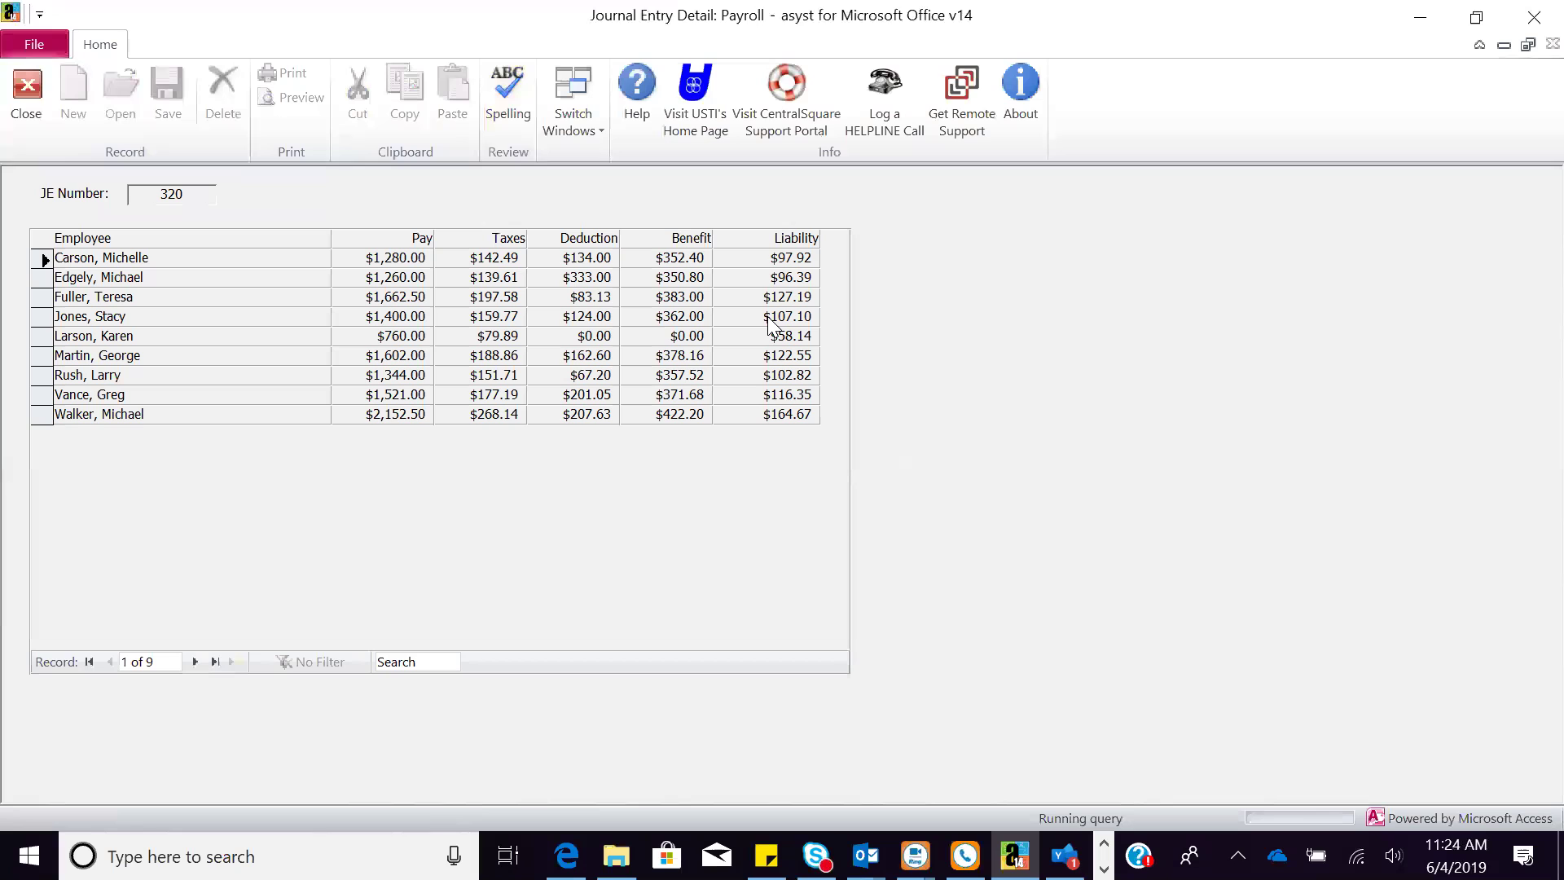
double_click(133, 259)
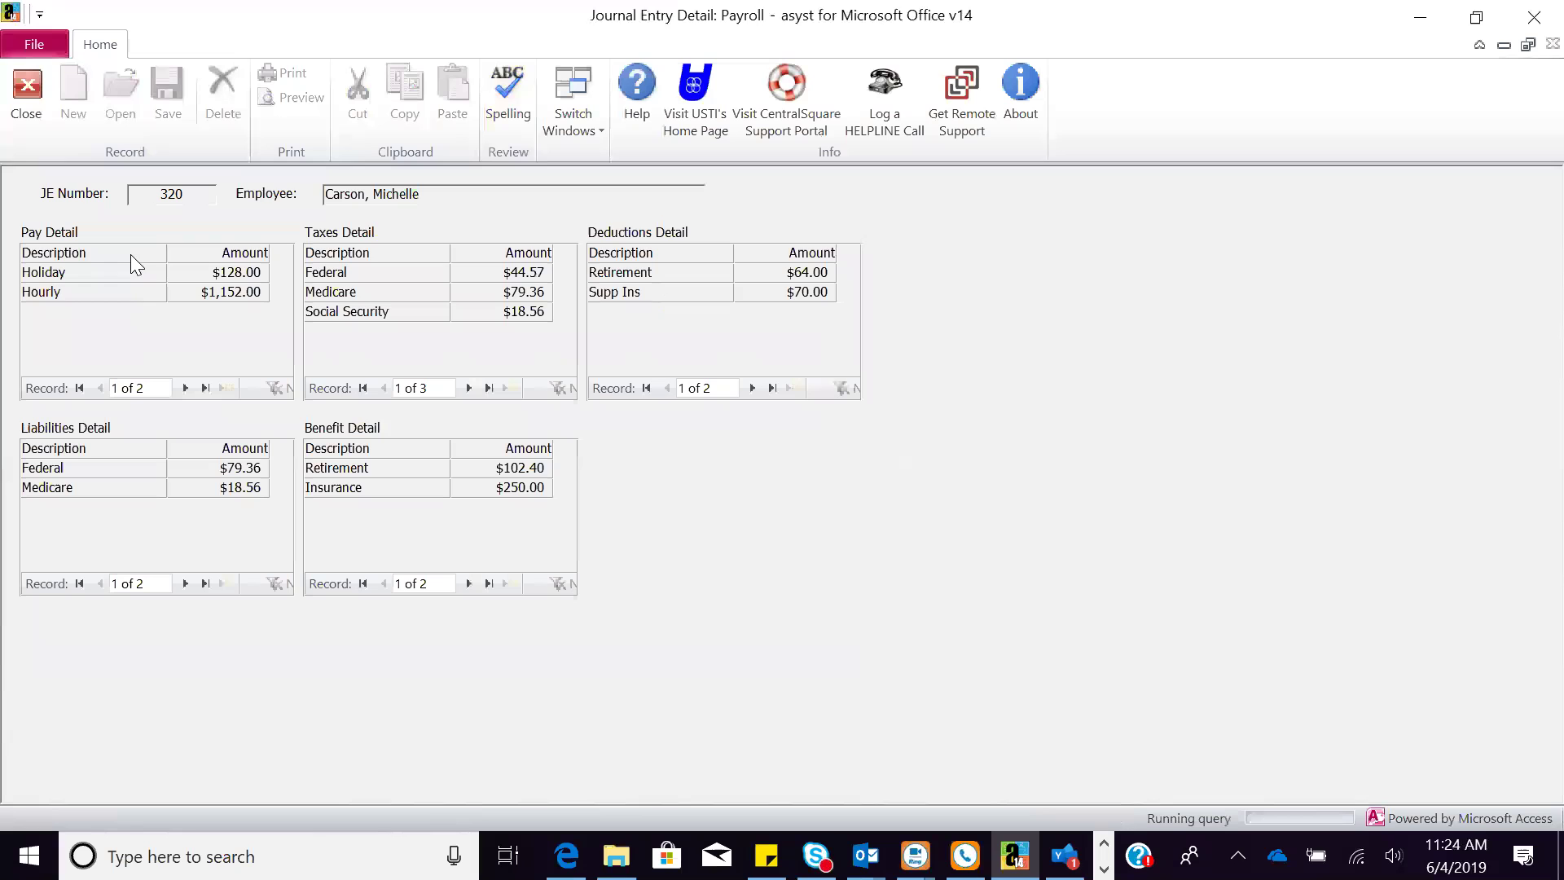
left_click(16, 127)
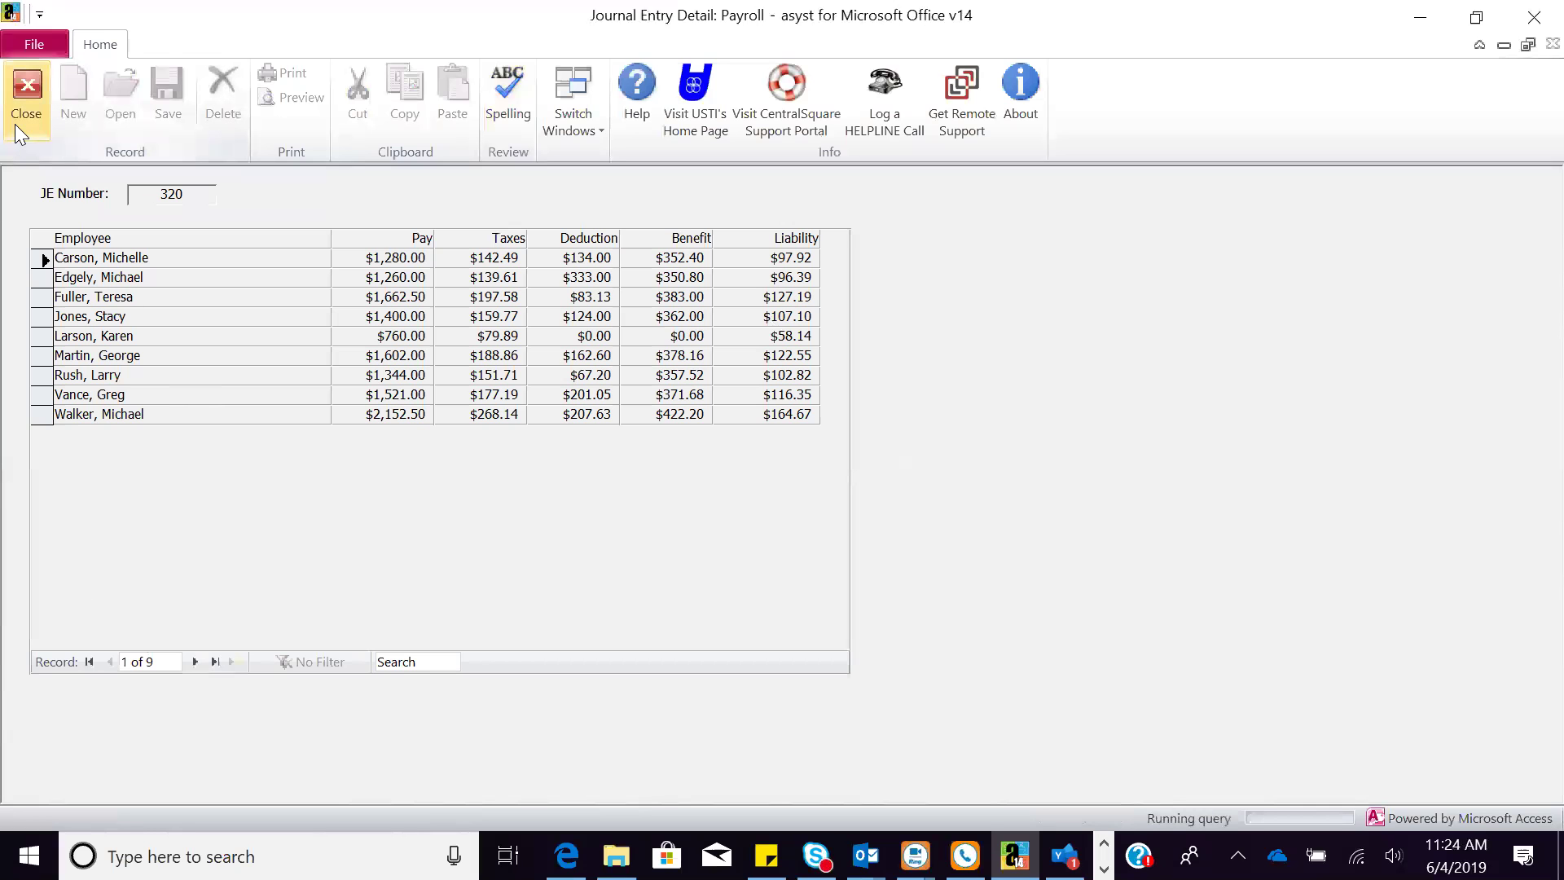
left_click(22, 116)
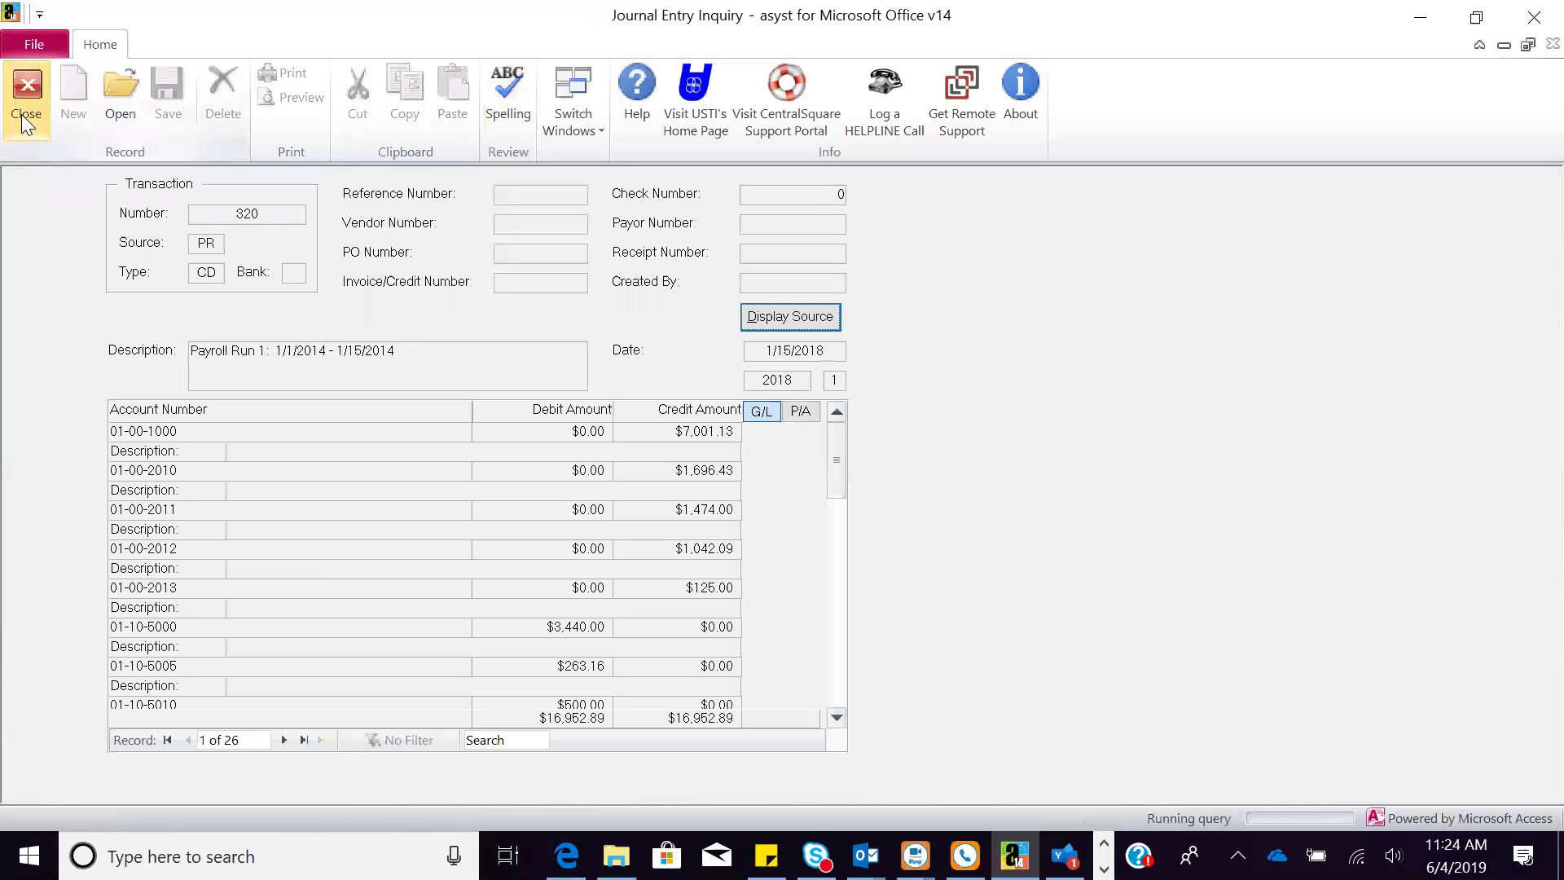
left_click(21, 115)
left_click(21, 114)
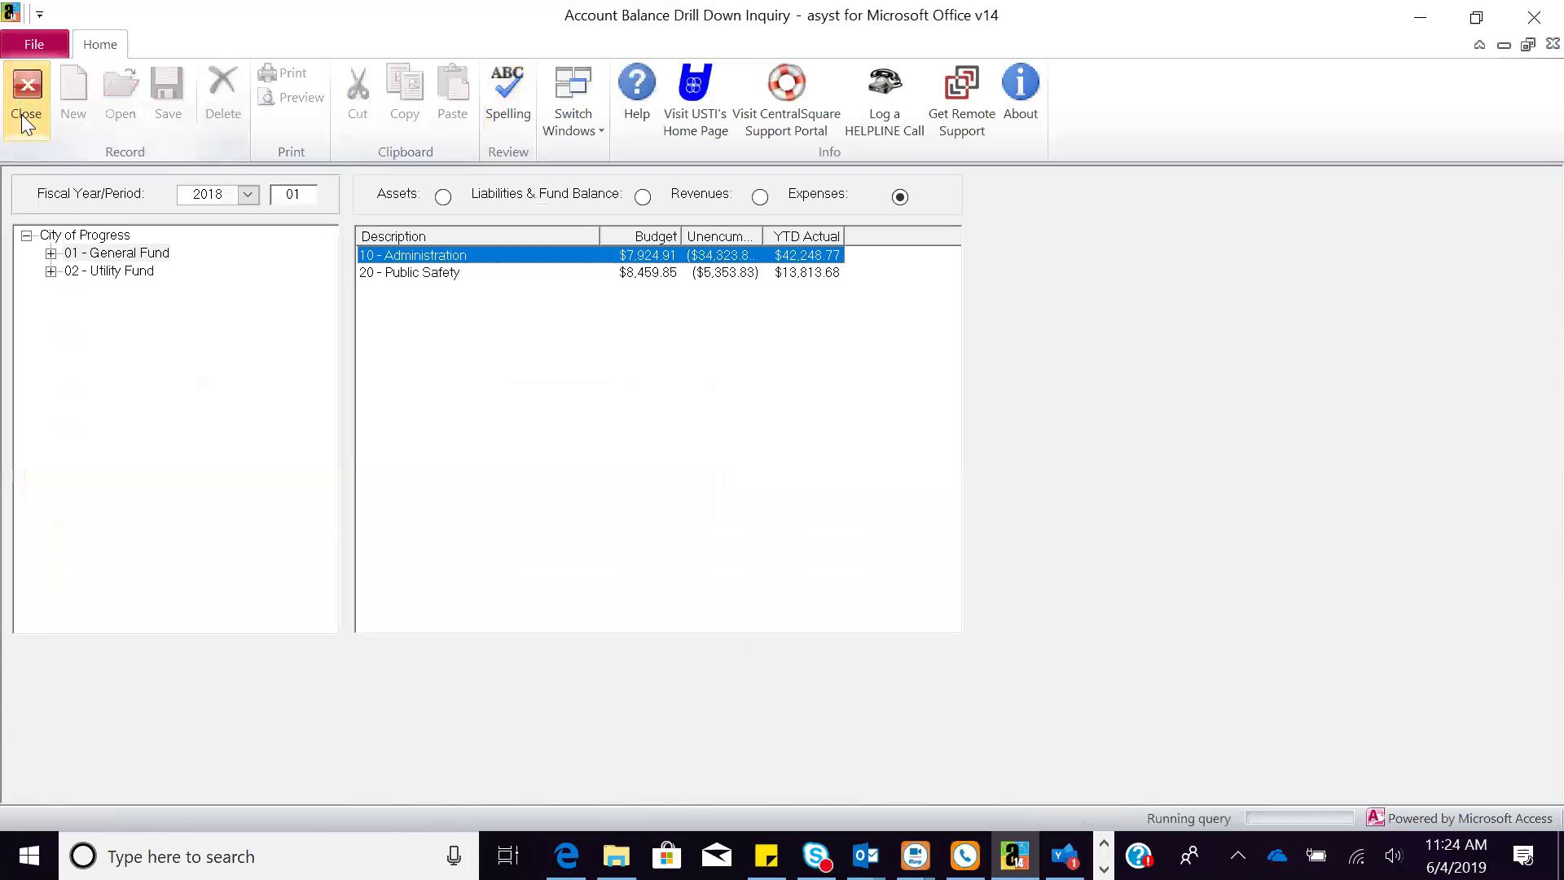
left_click(21, 114)
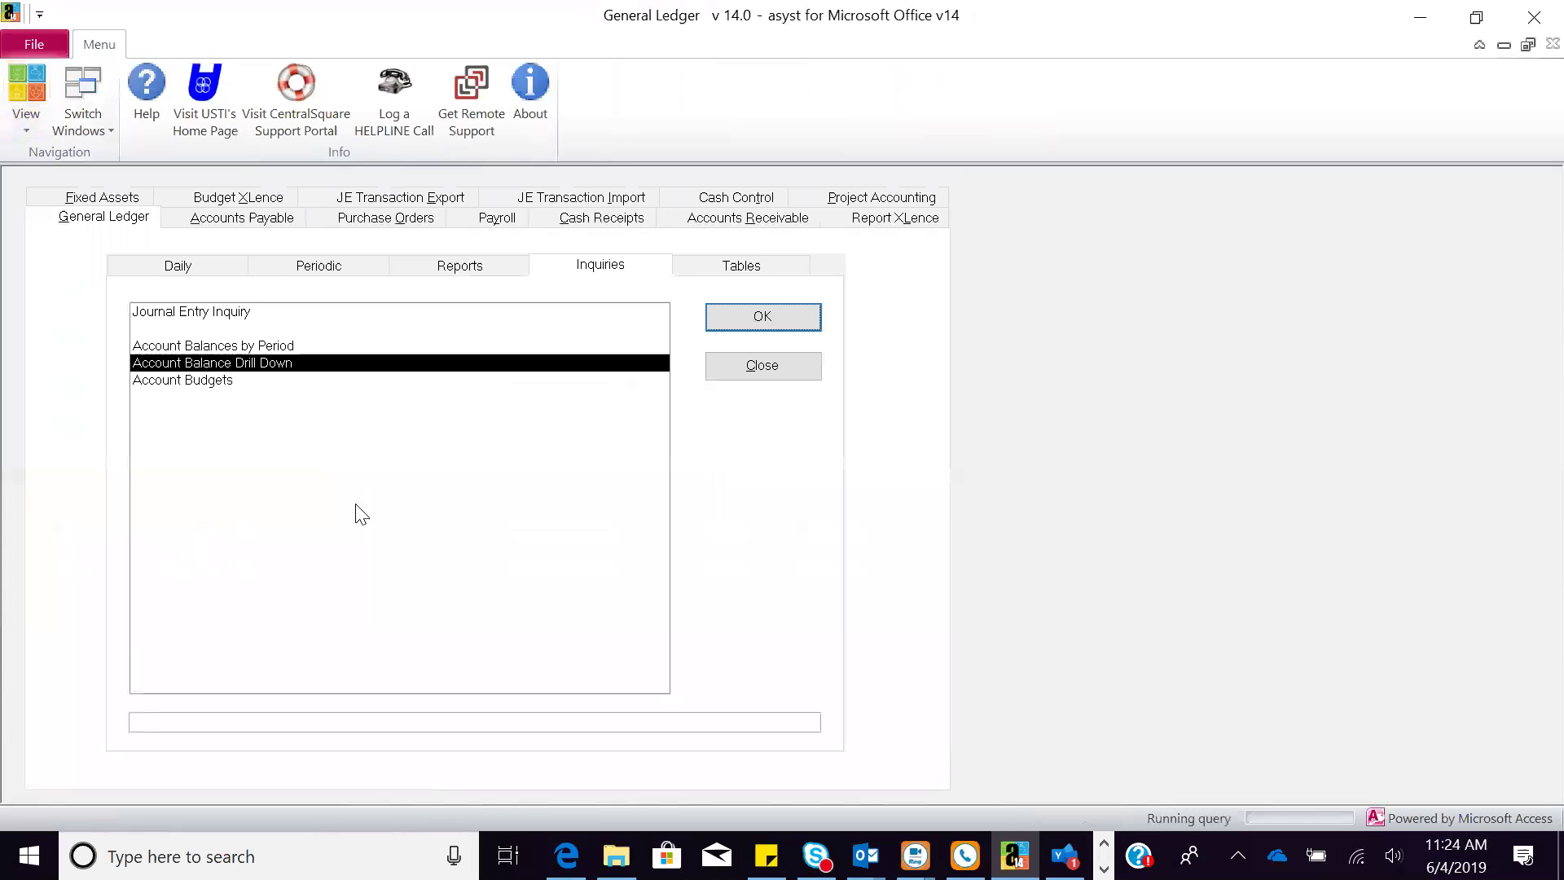
Step: Review the General Ledger's table maintenance functions and bring up the Purchase Orders daily functions
left_click(740, 267)
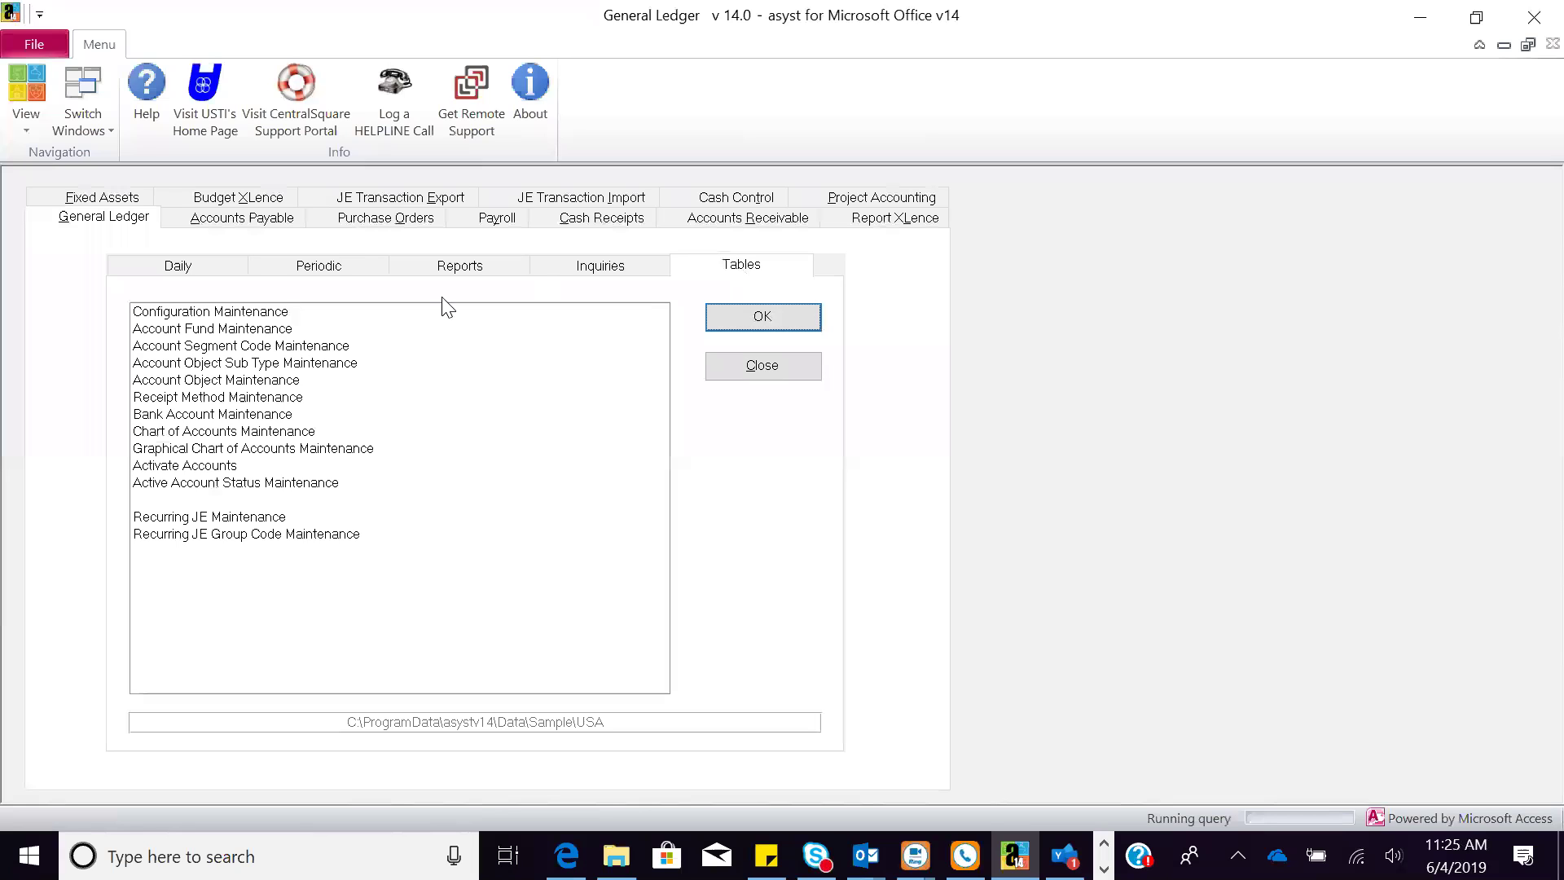
left_click(350, 218)
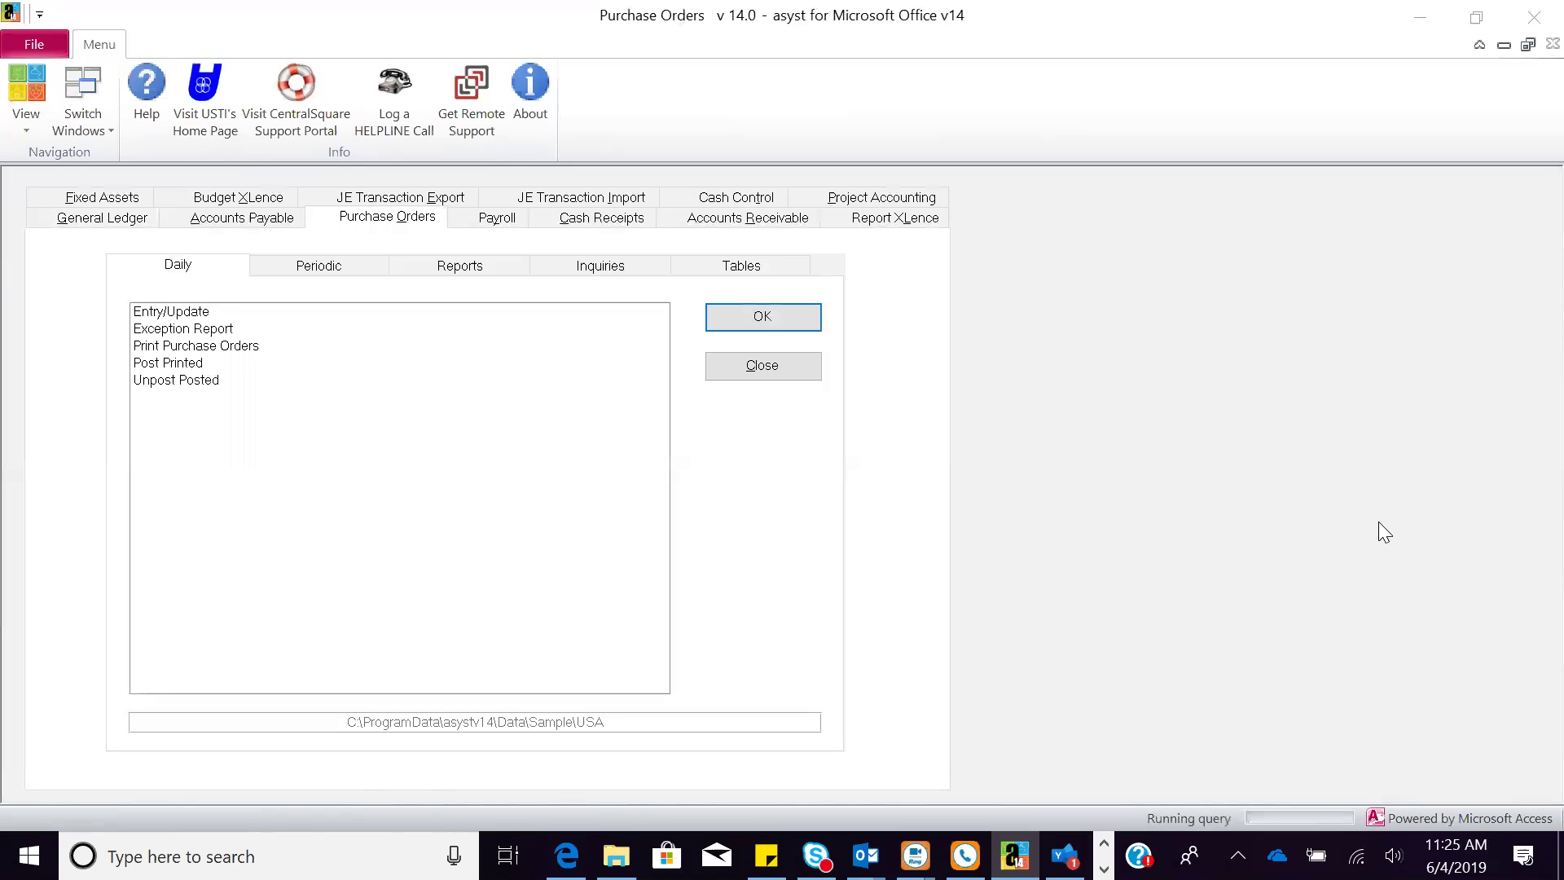
Step: Open the Talk Alot Wireless invoice in Accounts Payable's Vendor Invoices/Credit Memos Maintenance, review its amount and distribution, and close it
left_click(200, 221)
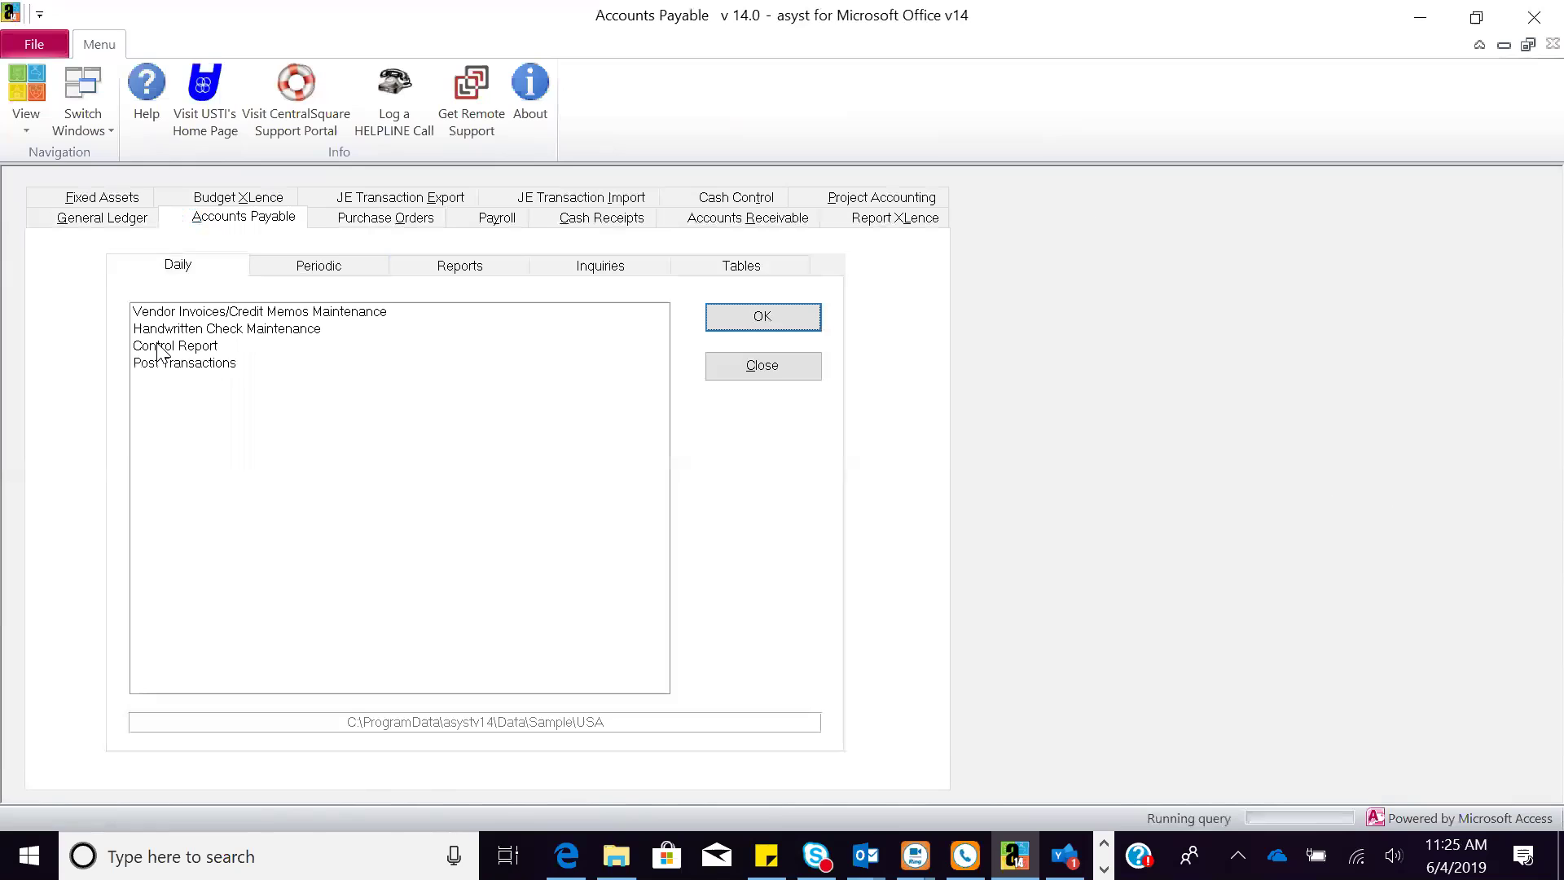
left_click(457, 310)
left_click(717, 316)
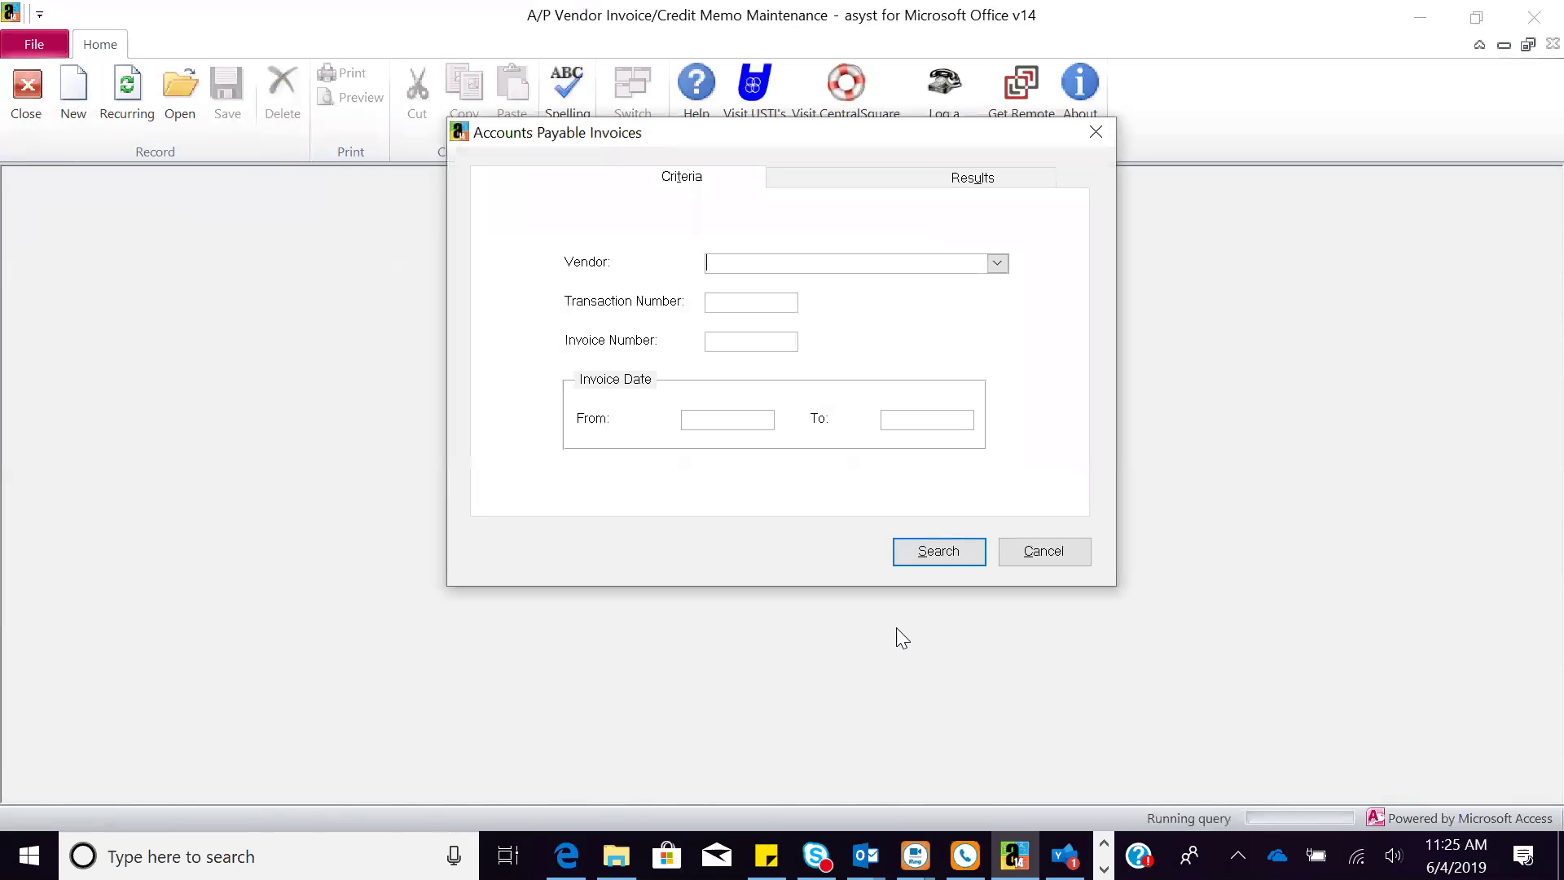
left_click(930, 554)
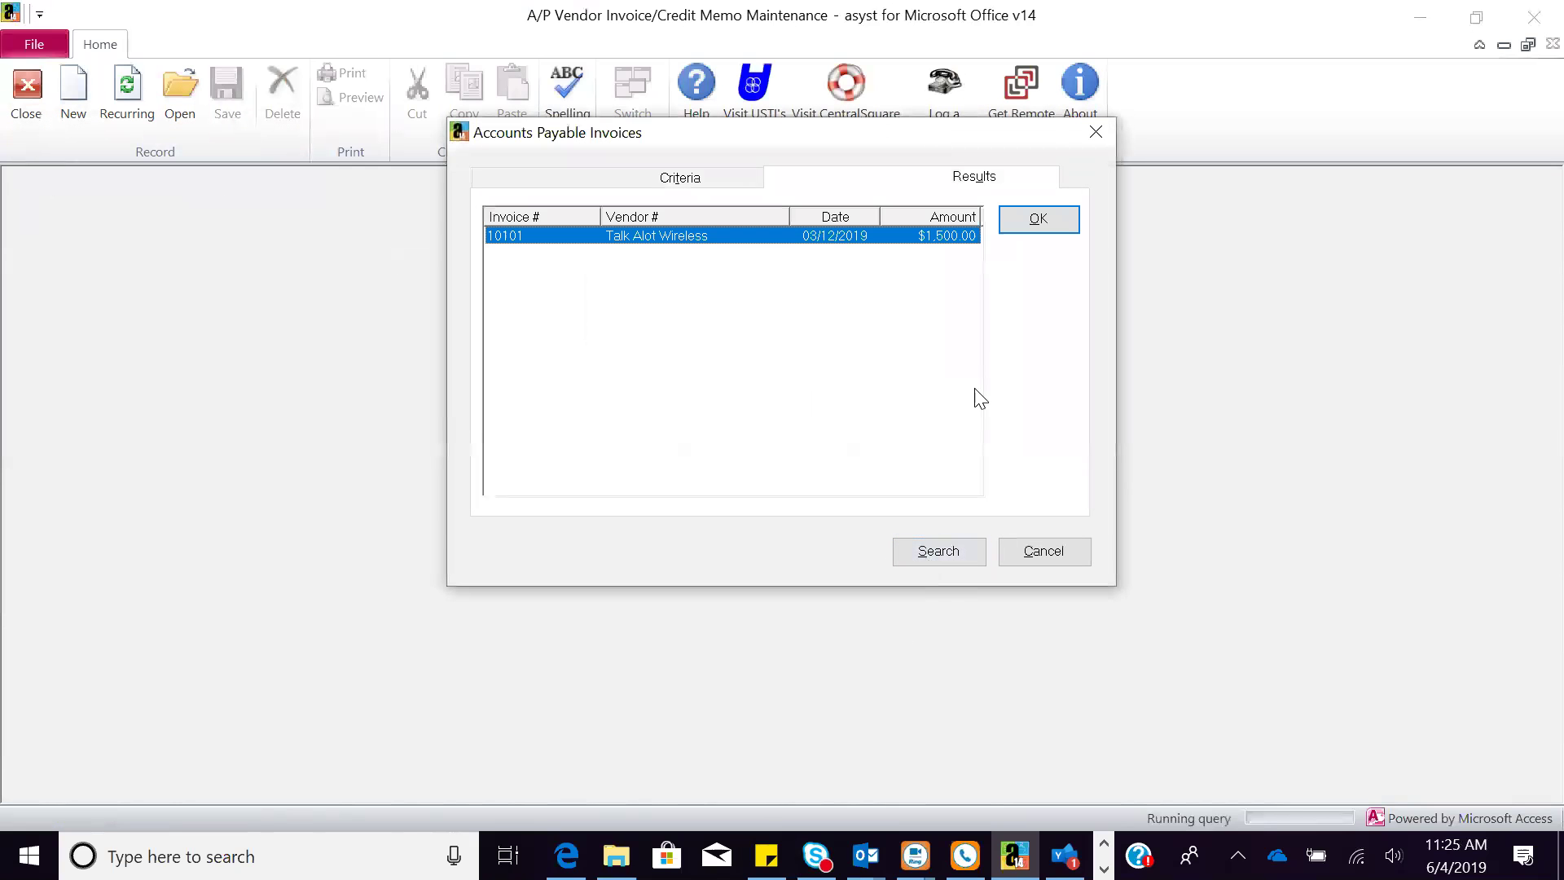
left_click(1037, 222)
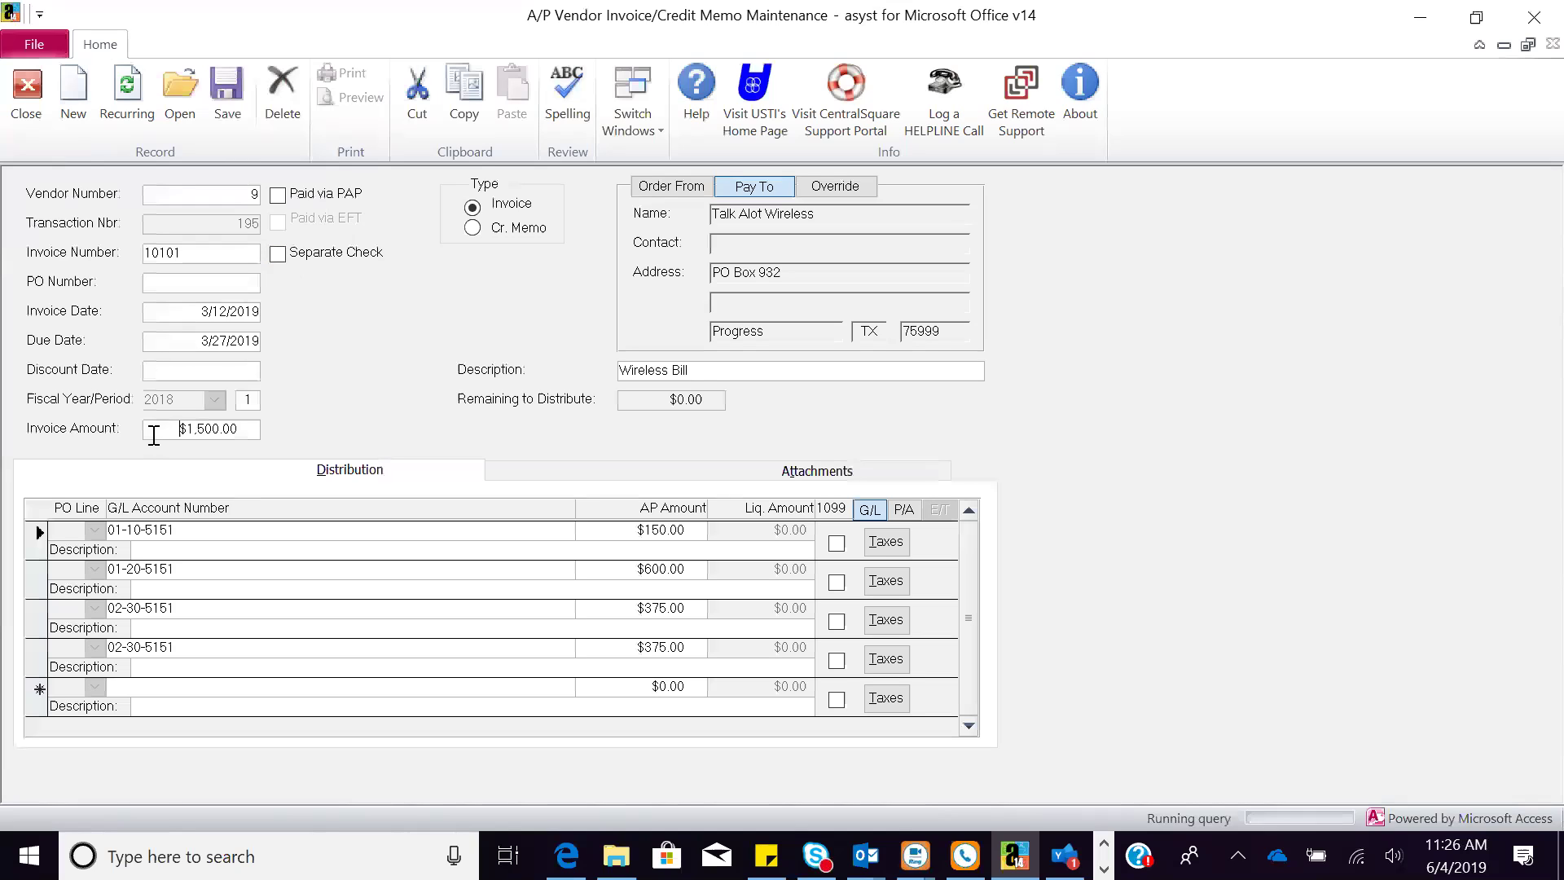
left_click_drag(155, 429, 276, 430)
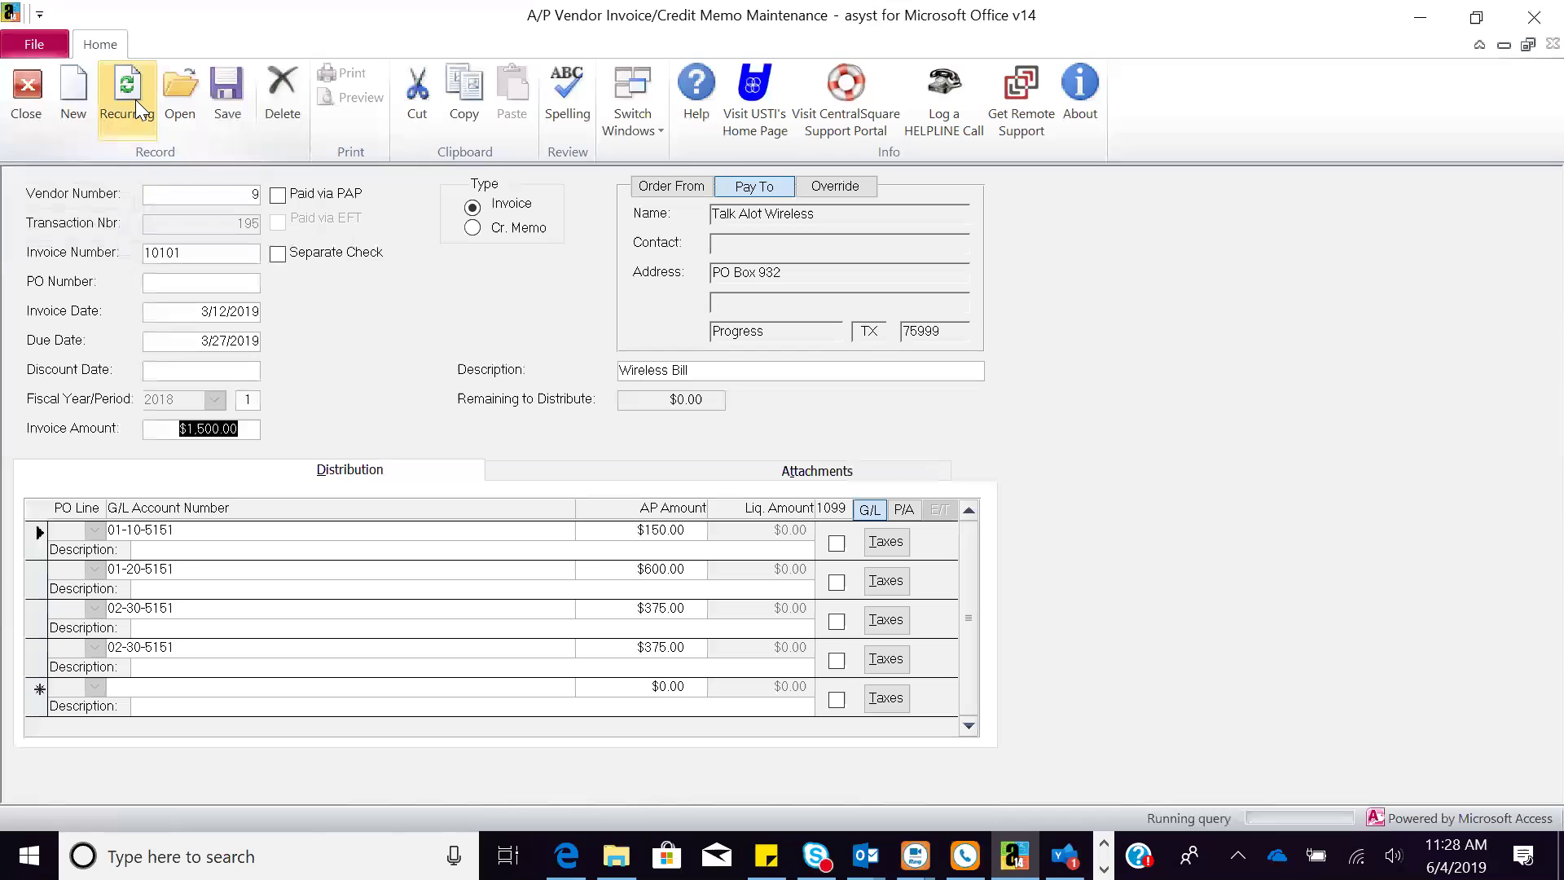
left_click(18, 120)
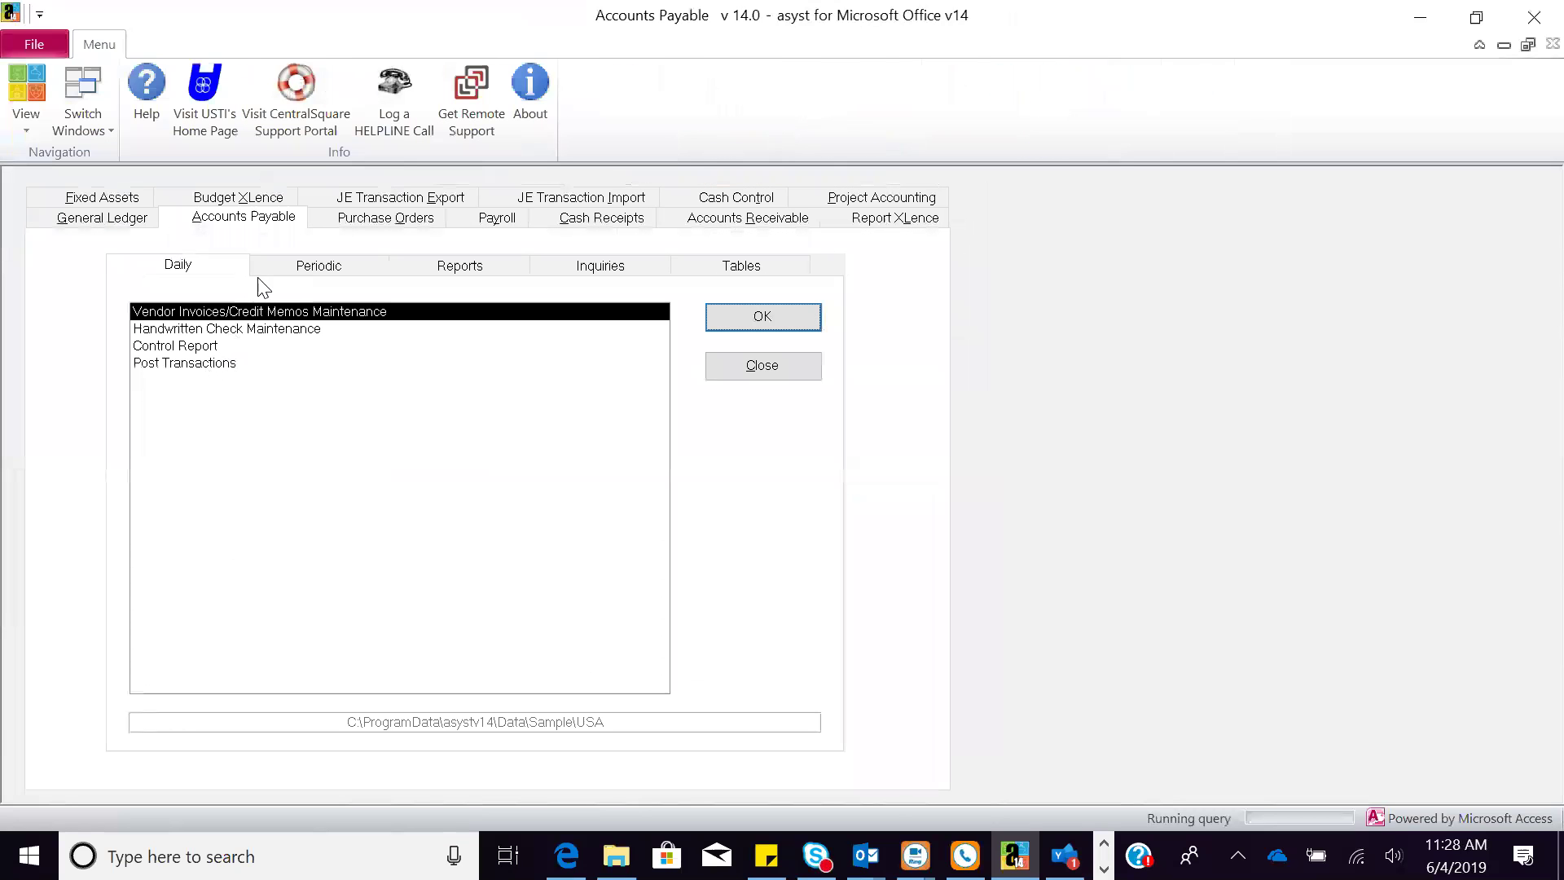
Step: Generate Accounts Payable's Council Approval Report from the periodic functions, sorted by Fund
left_click(287, 266)
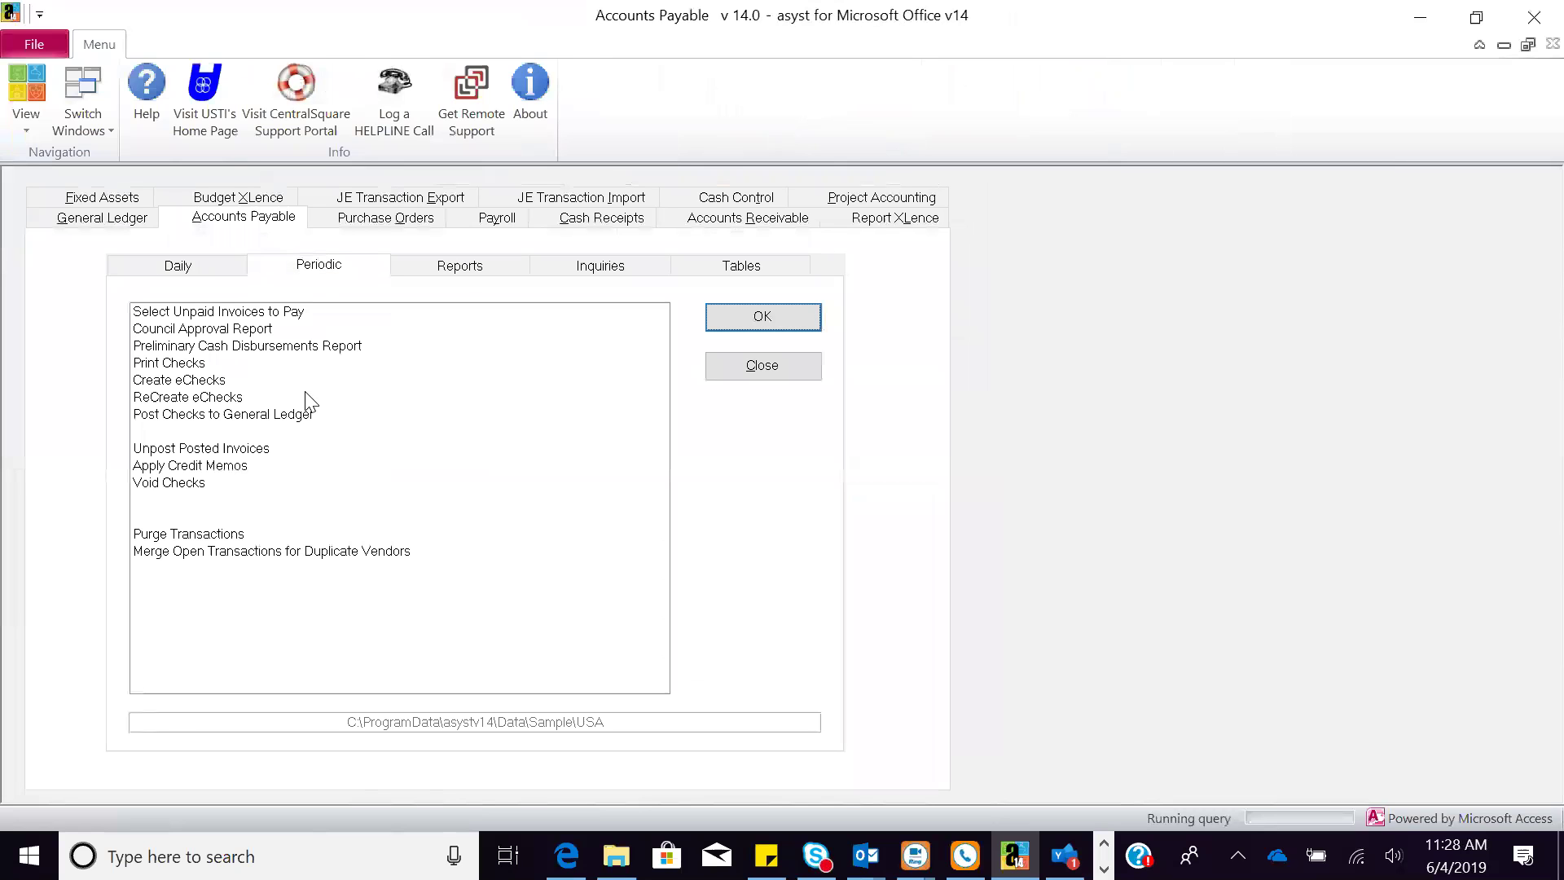
left_click(277, 331)
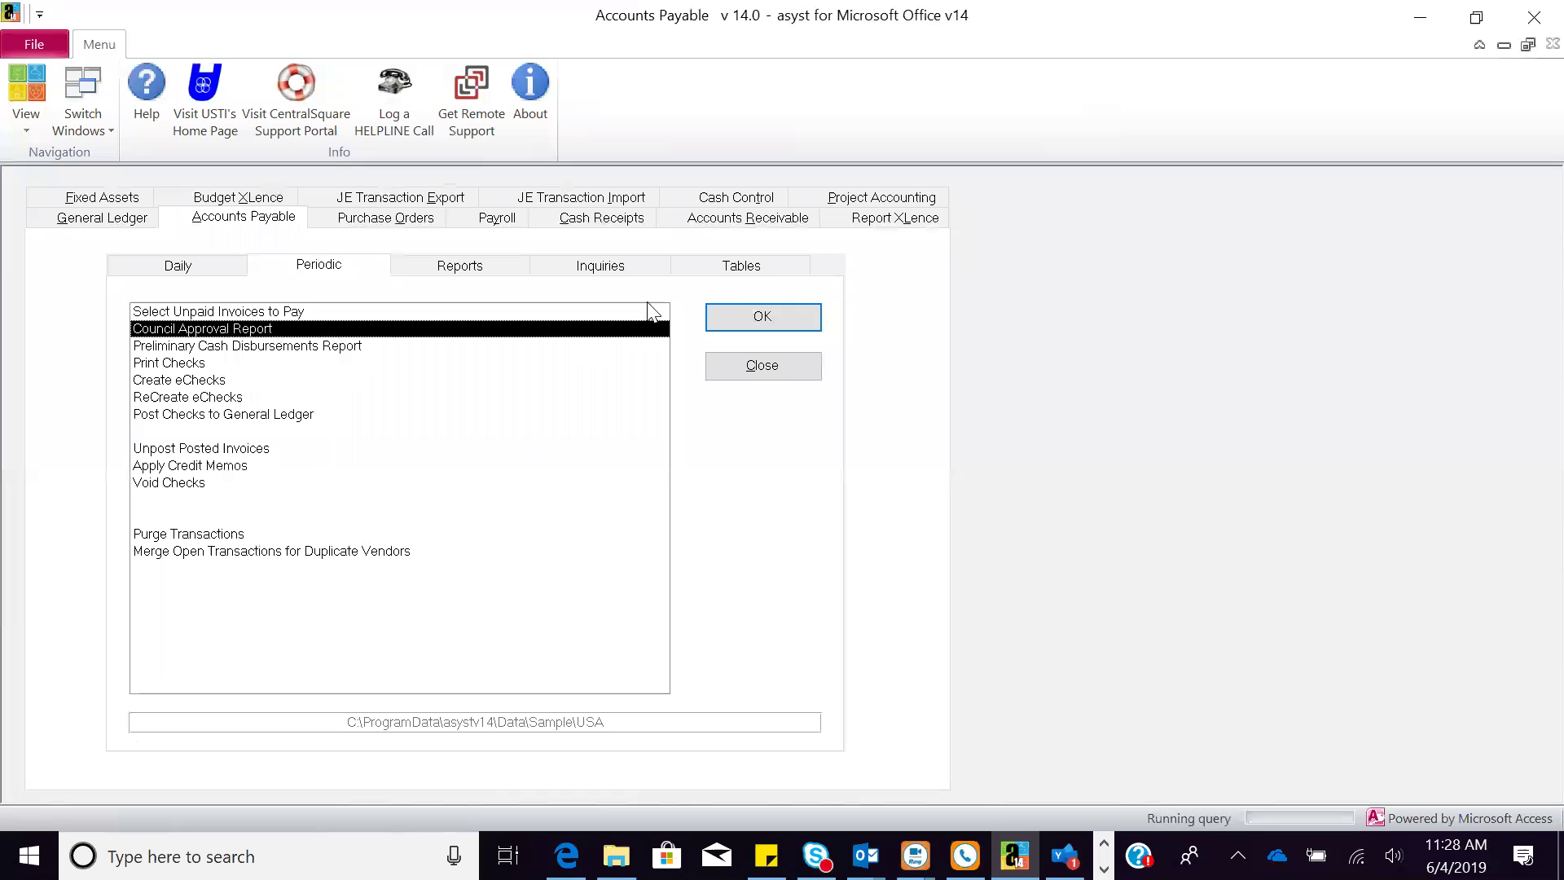
left_click(744, 316)
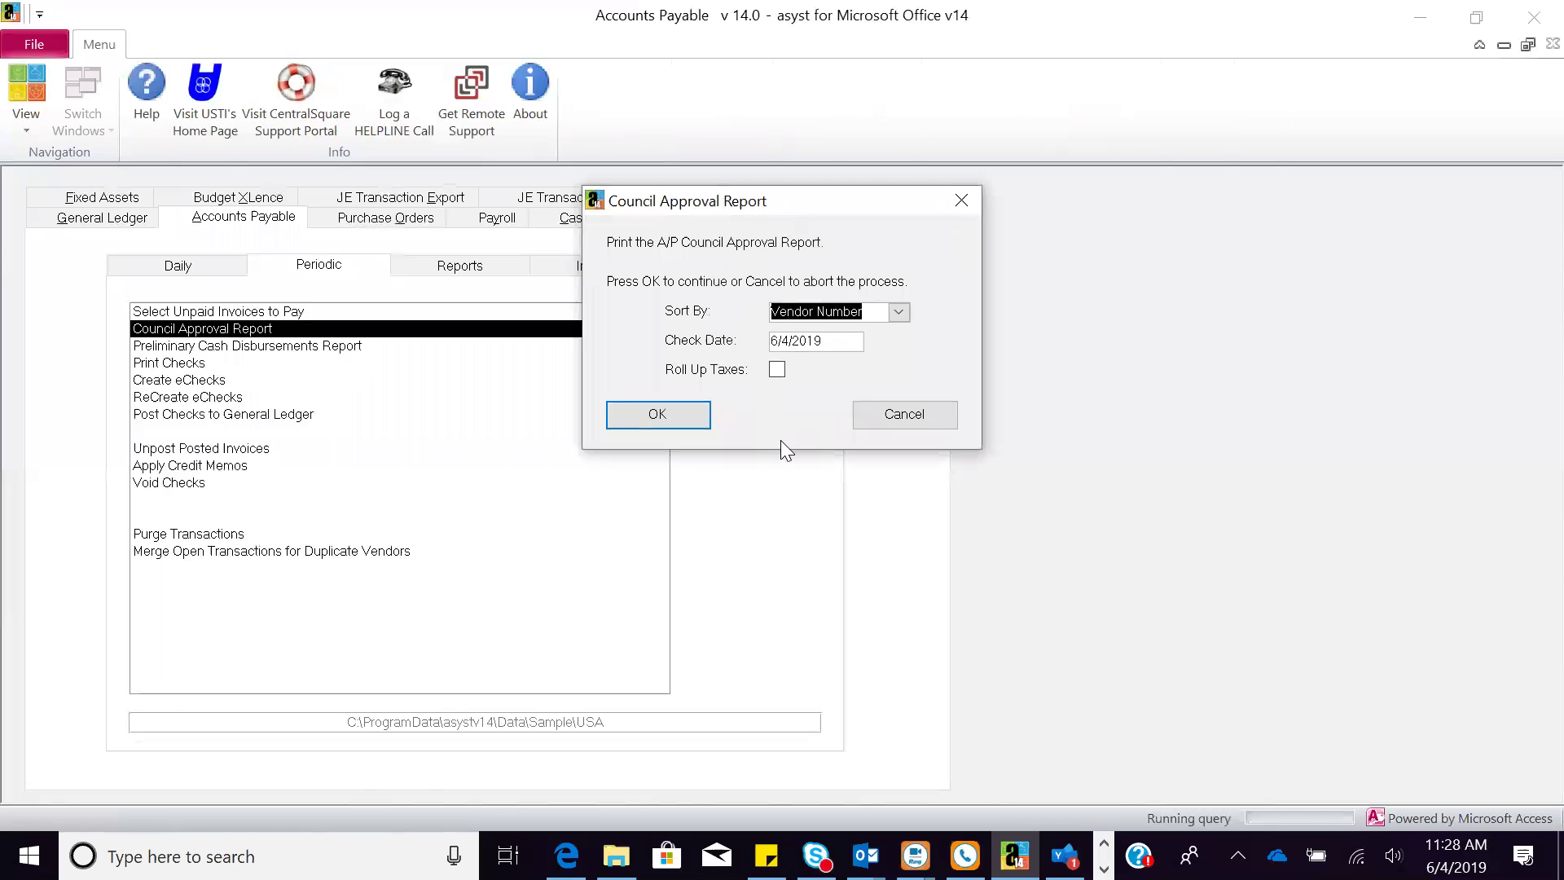
left_click(899, 311)
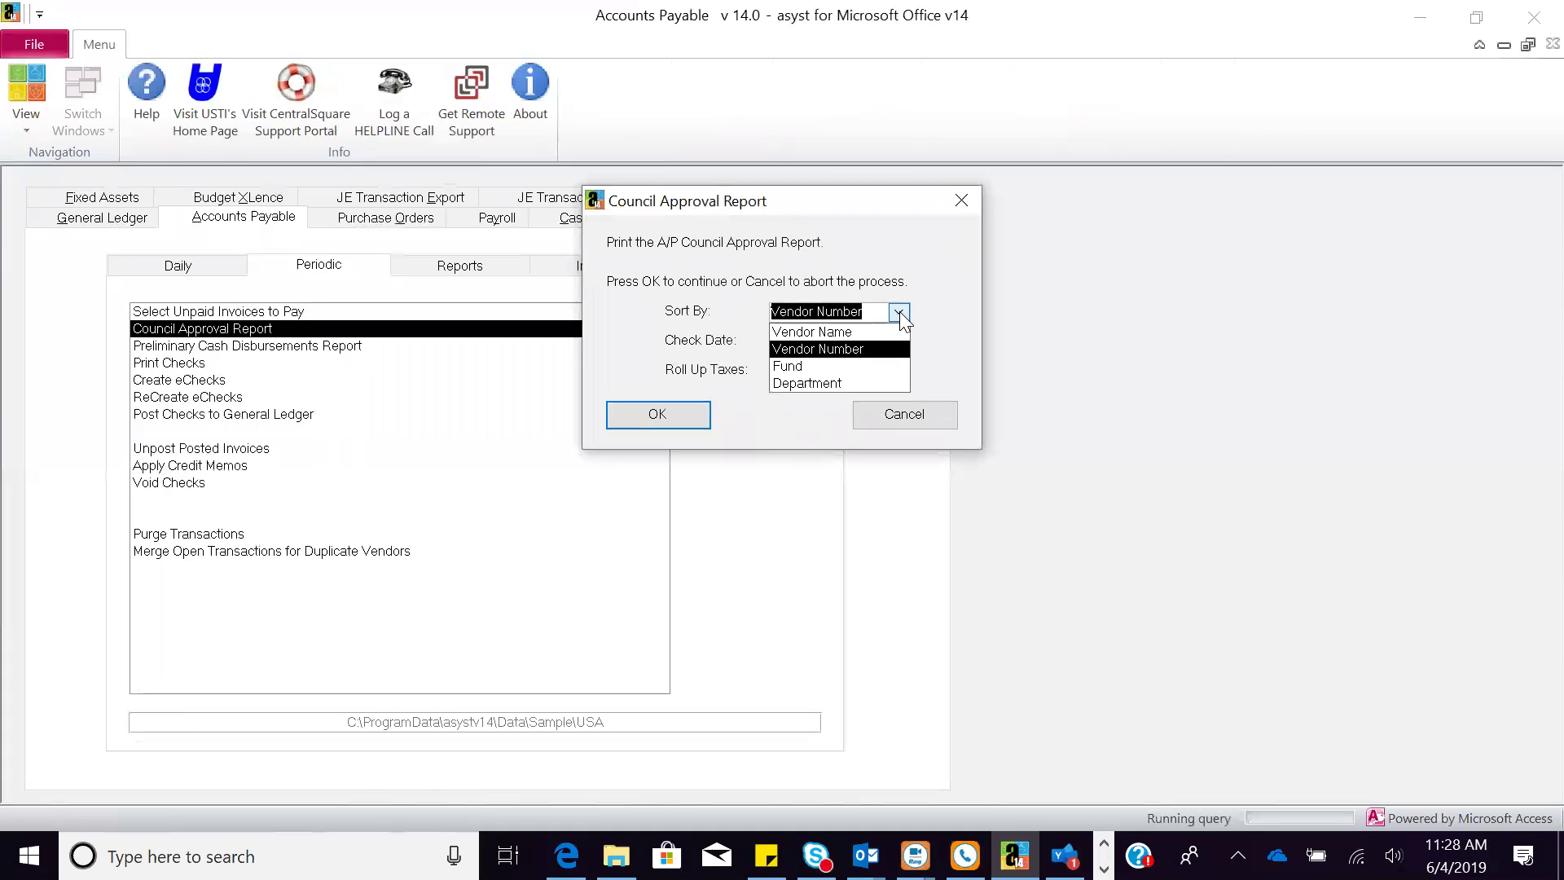
left_click(849, 366)
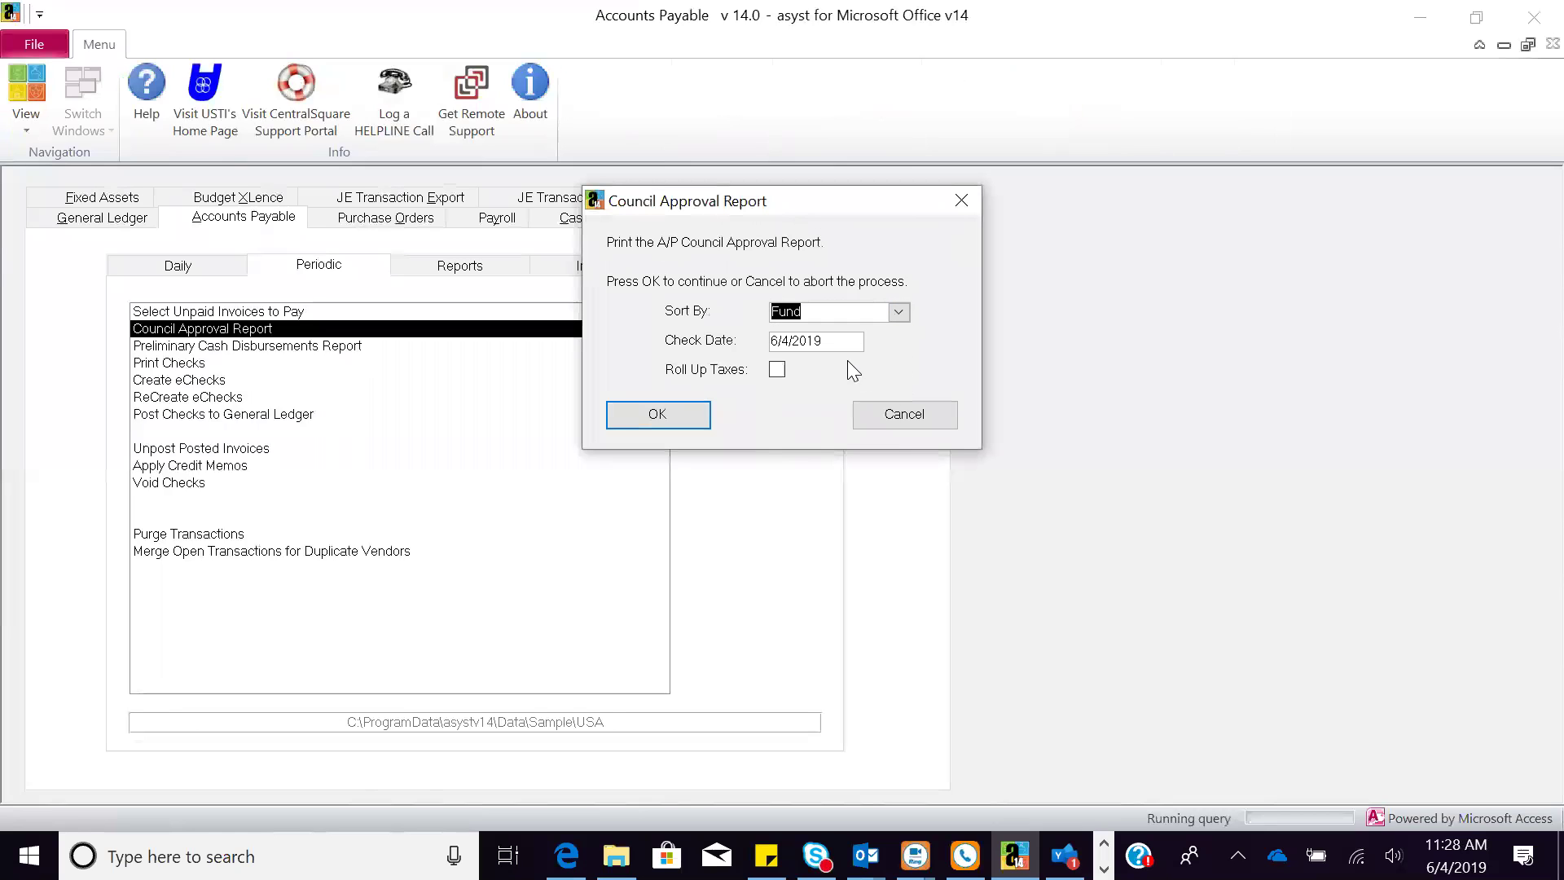
left_click(658, 414)
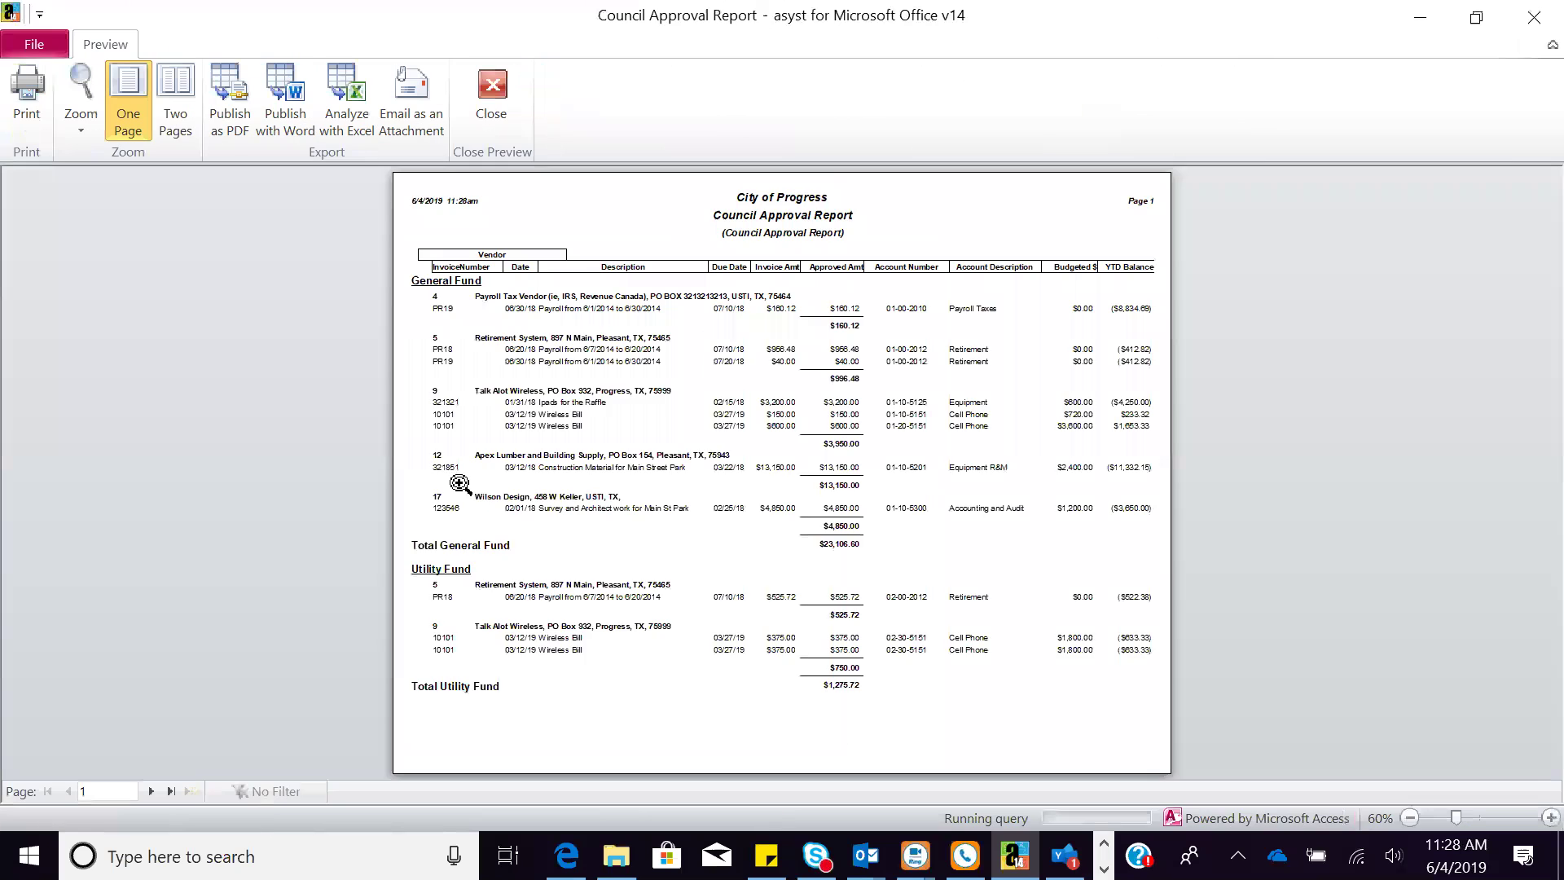
Step: Examine the Council Approval Report's invoice, account, budgeted and YTD balance columns up close, and close the preview
left_click(594, 413)
scroll(1528, 399, "up", 3)
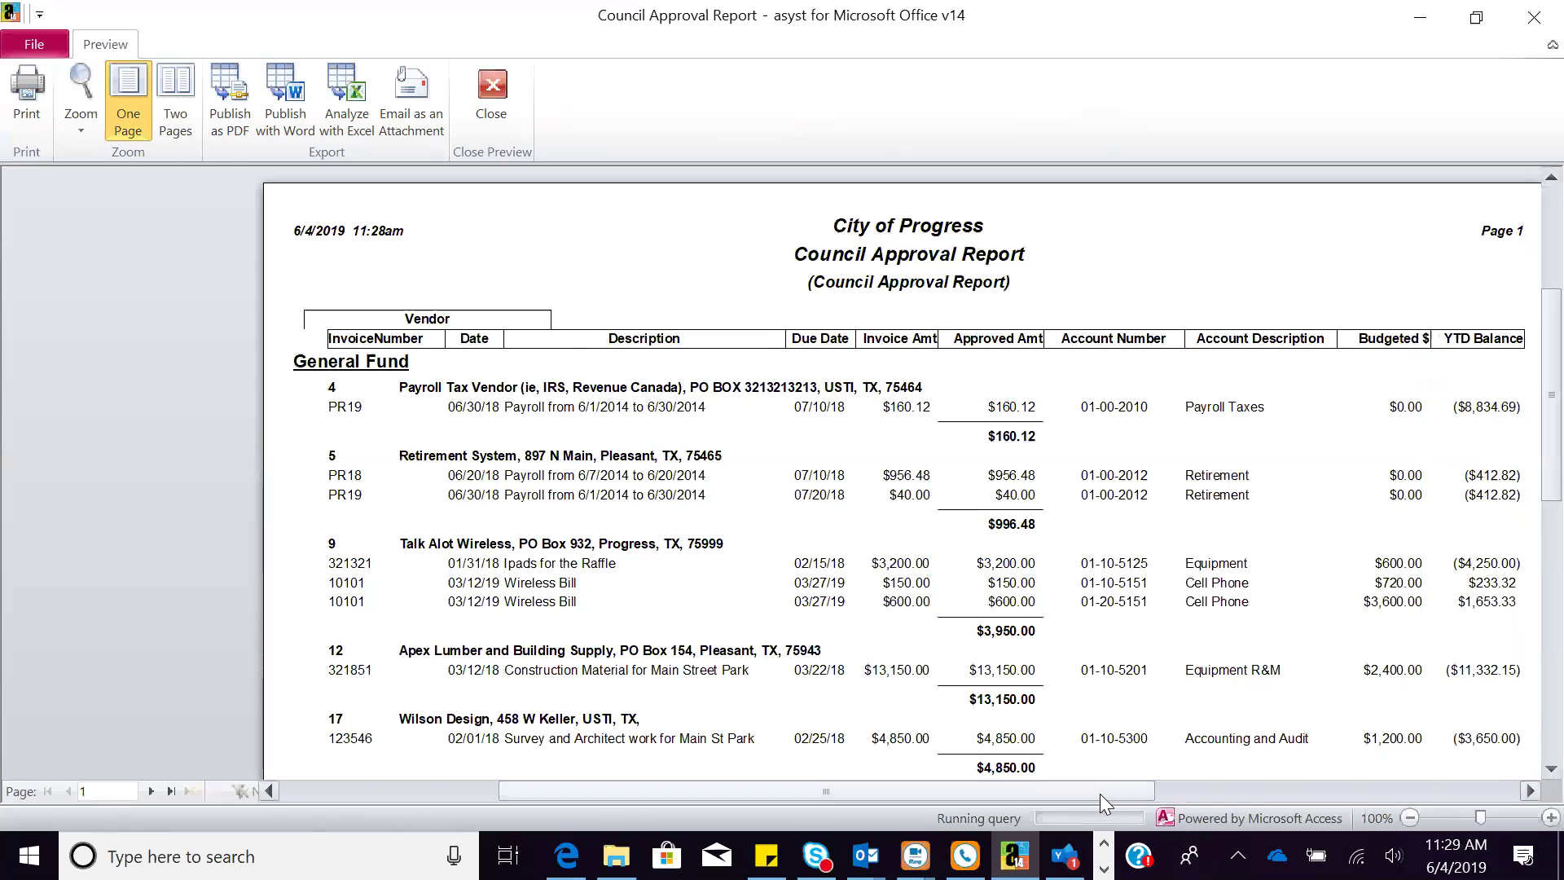
left_click_drag(1100, 794, 1176, 792)
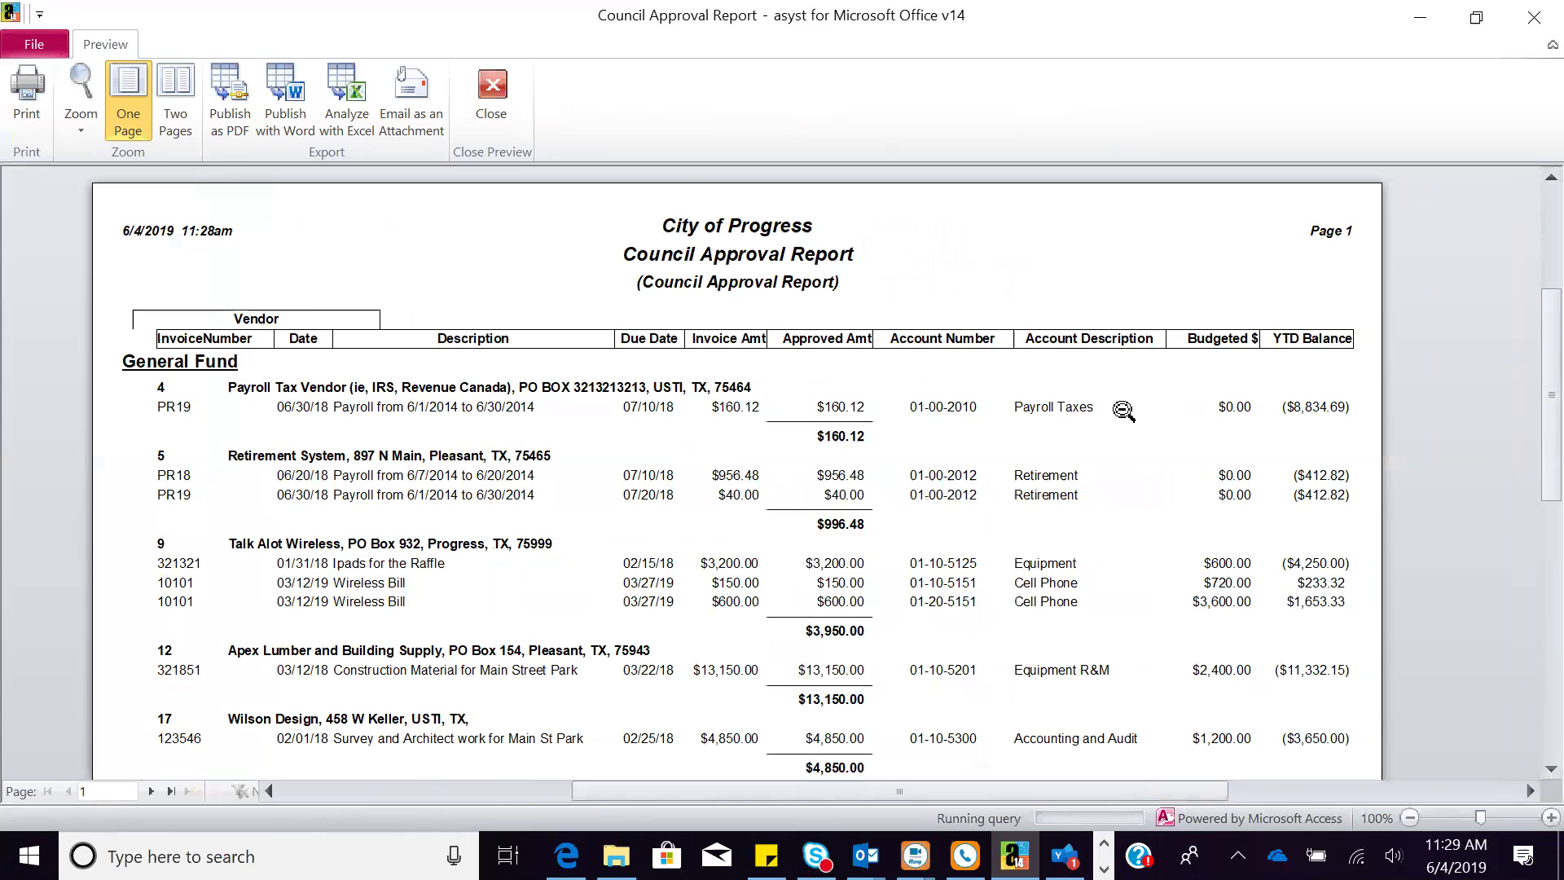
left_click(503, 98)
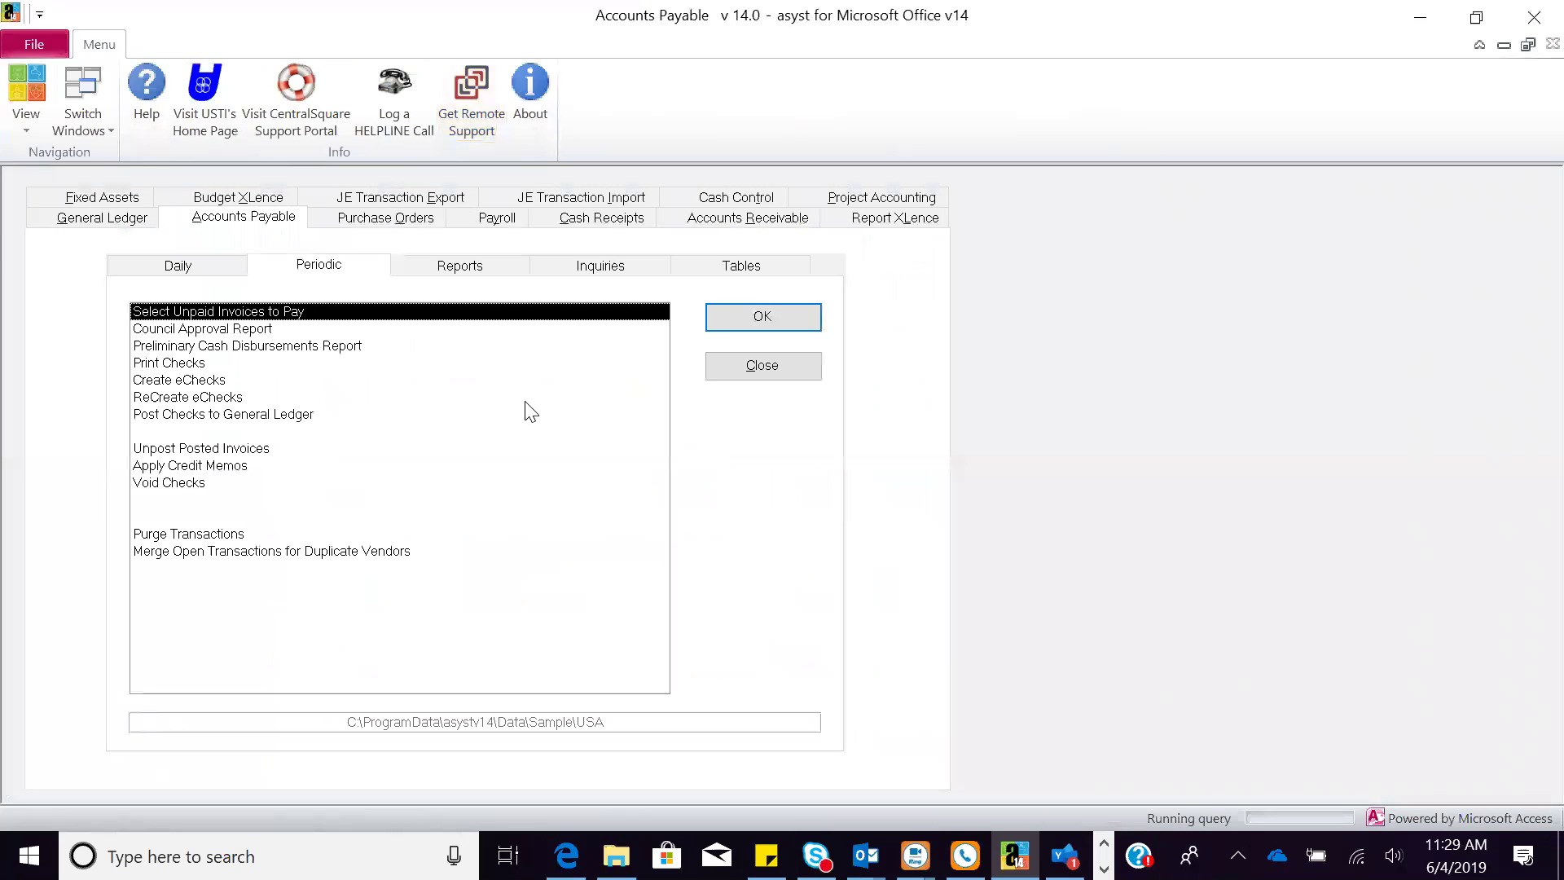
Step: Open Select Unpaid Invoices to Pay, answering yes to the backup reminder and continuing with the invoices already selected
left_click(741, 326)
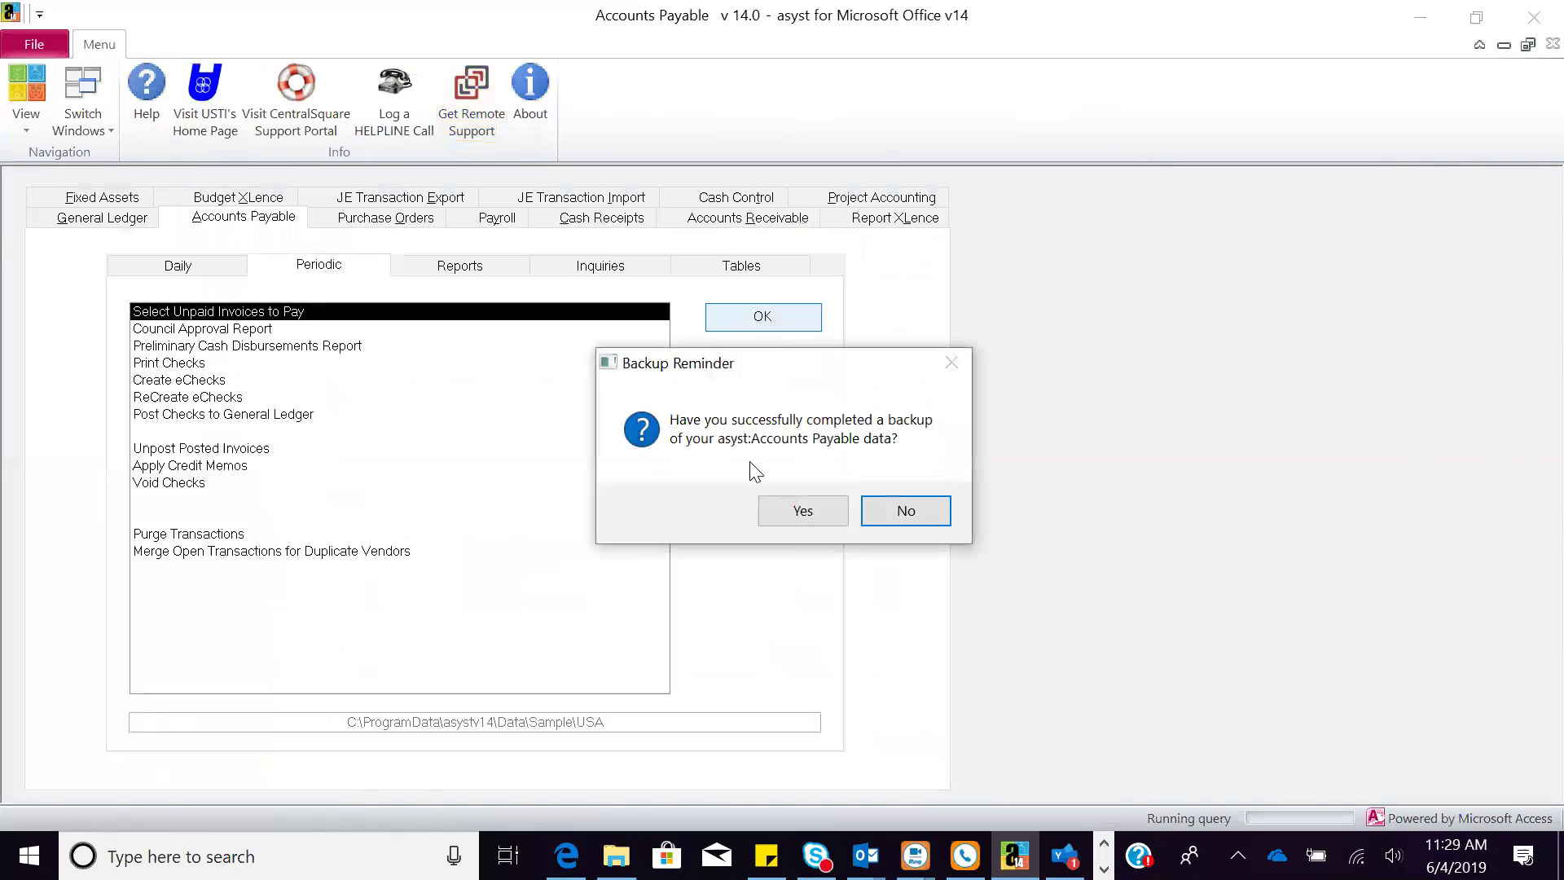
left_click(799, 512)
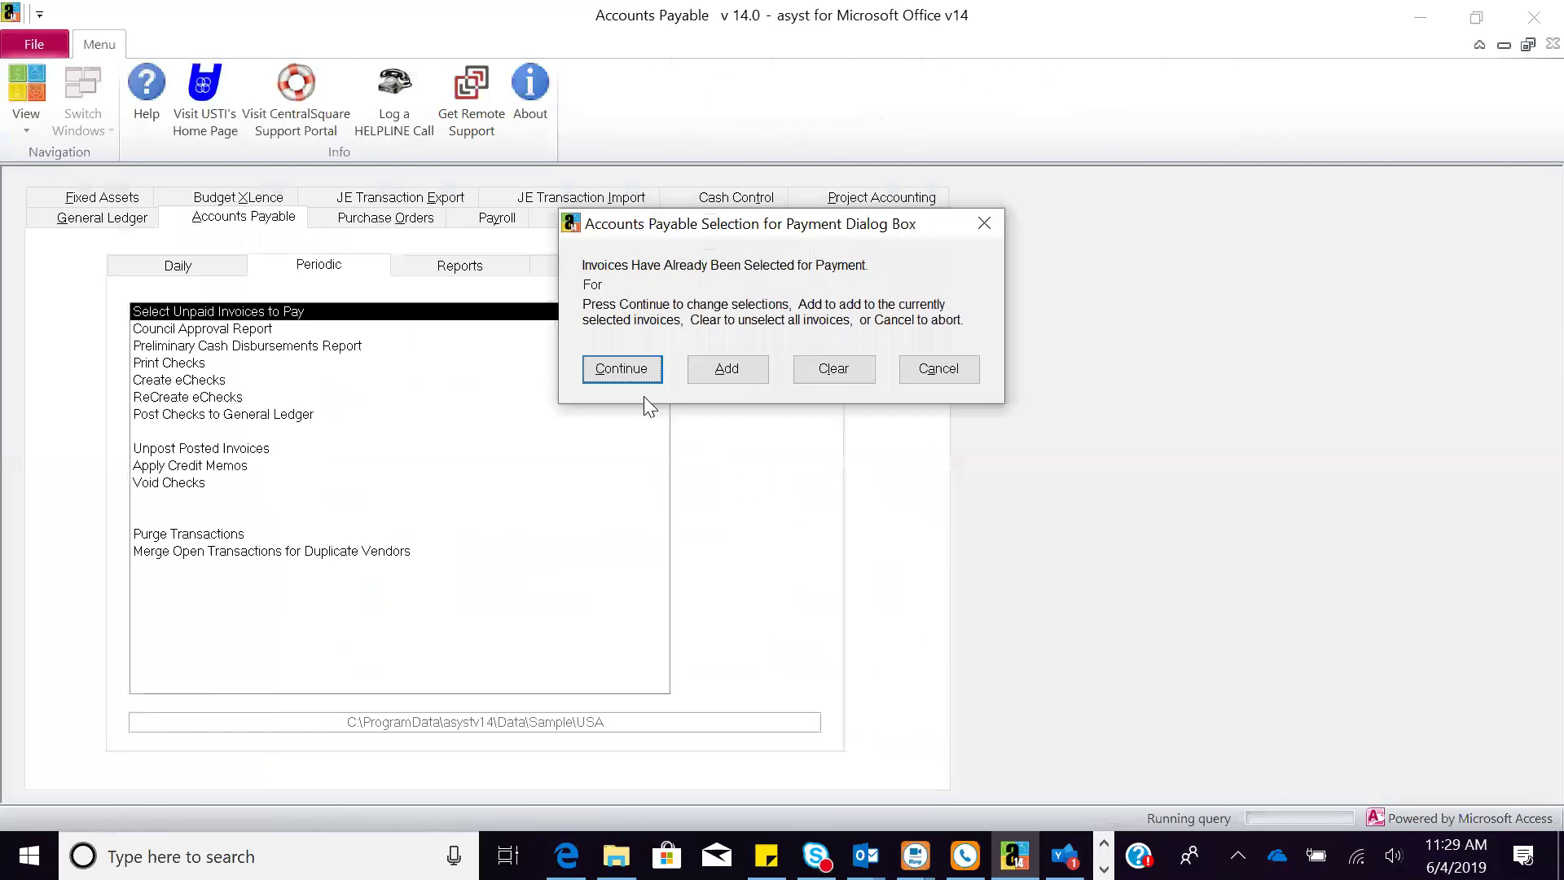
left_click(622, 373)
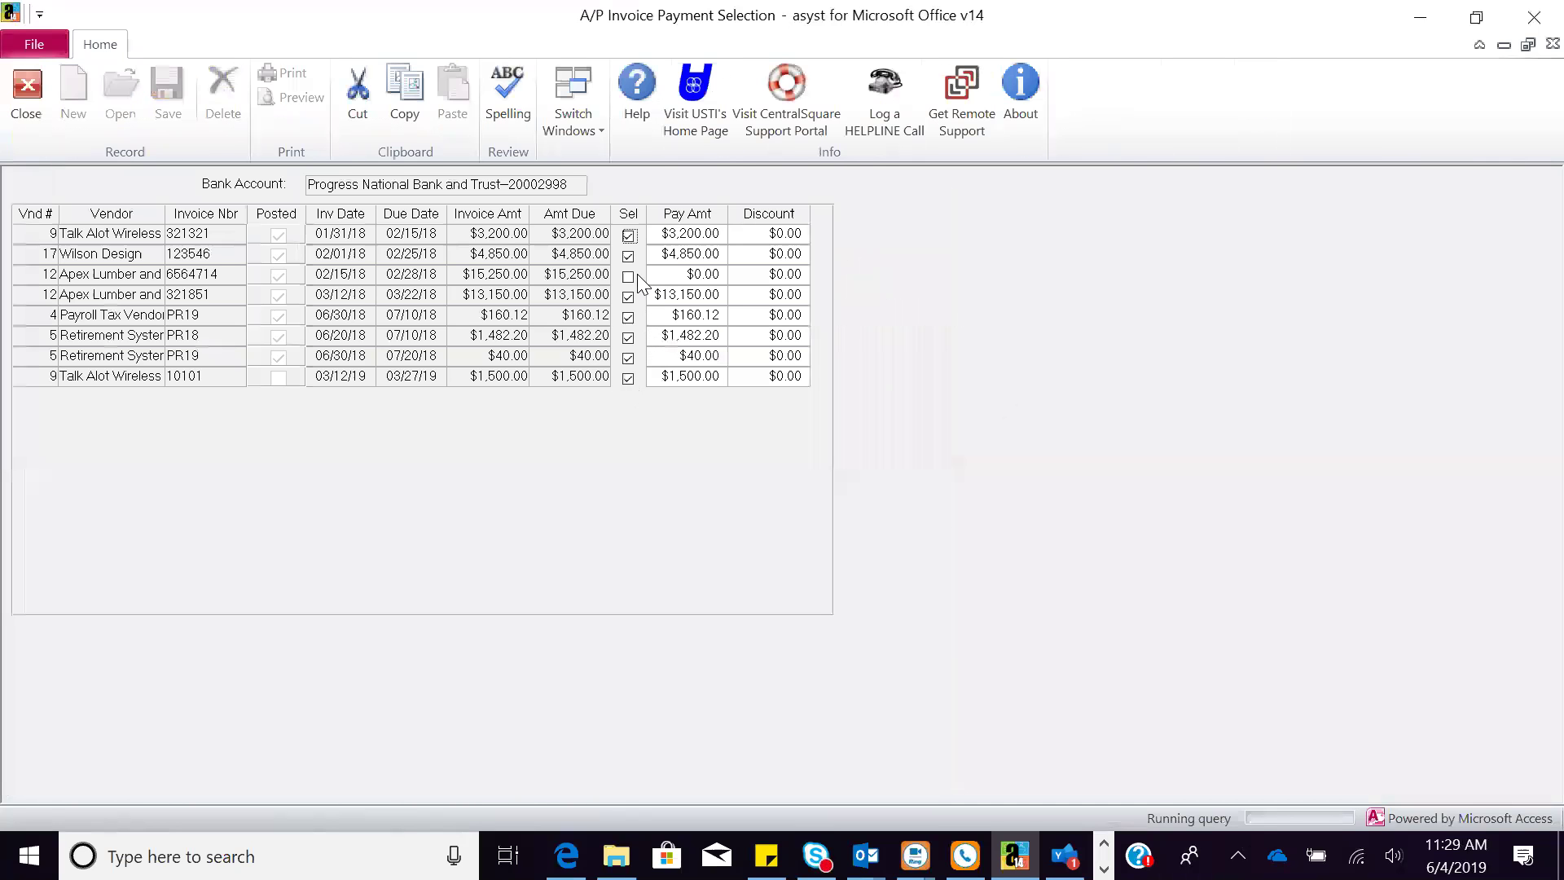
Step: Toggle payment of Apex Lumber invoice 6564714 on and off, highlight invoice 321851's pay amount, and close the selection, accepting unposted invoices
left_click(629, 277)
left_click(629, 278)
left_click_drag(663, 294, 751, 299)
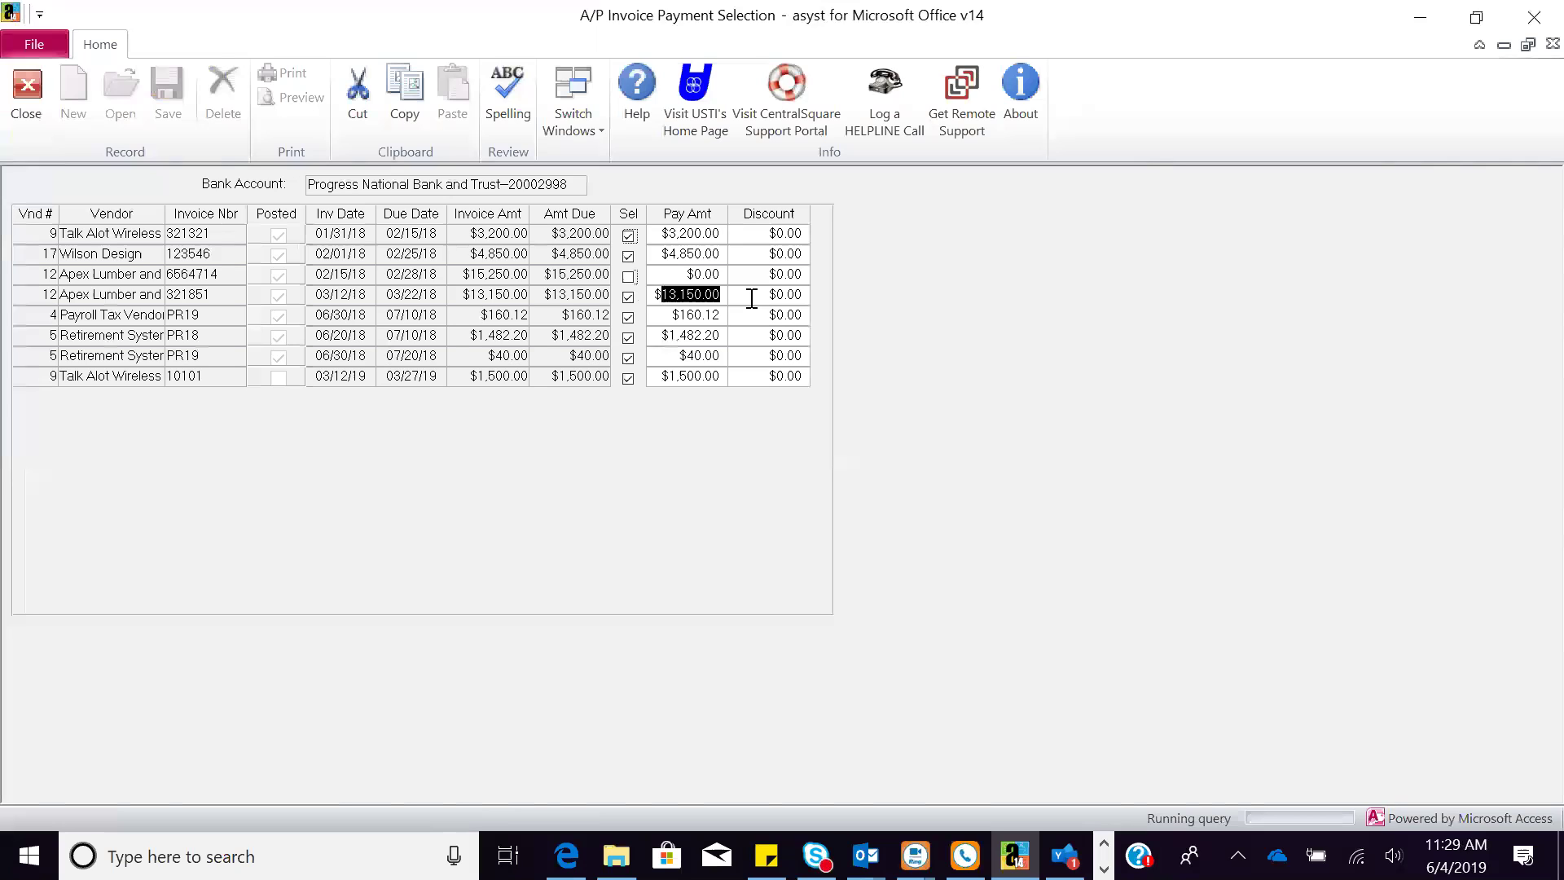
left_click(26, 88)
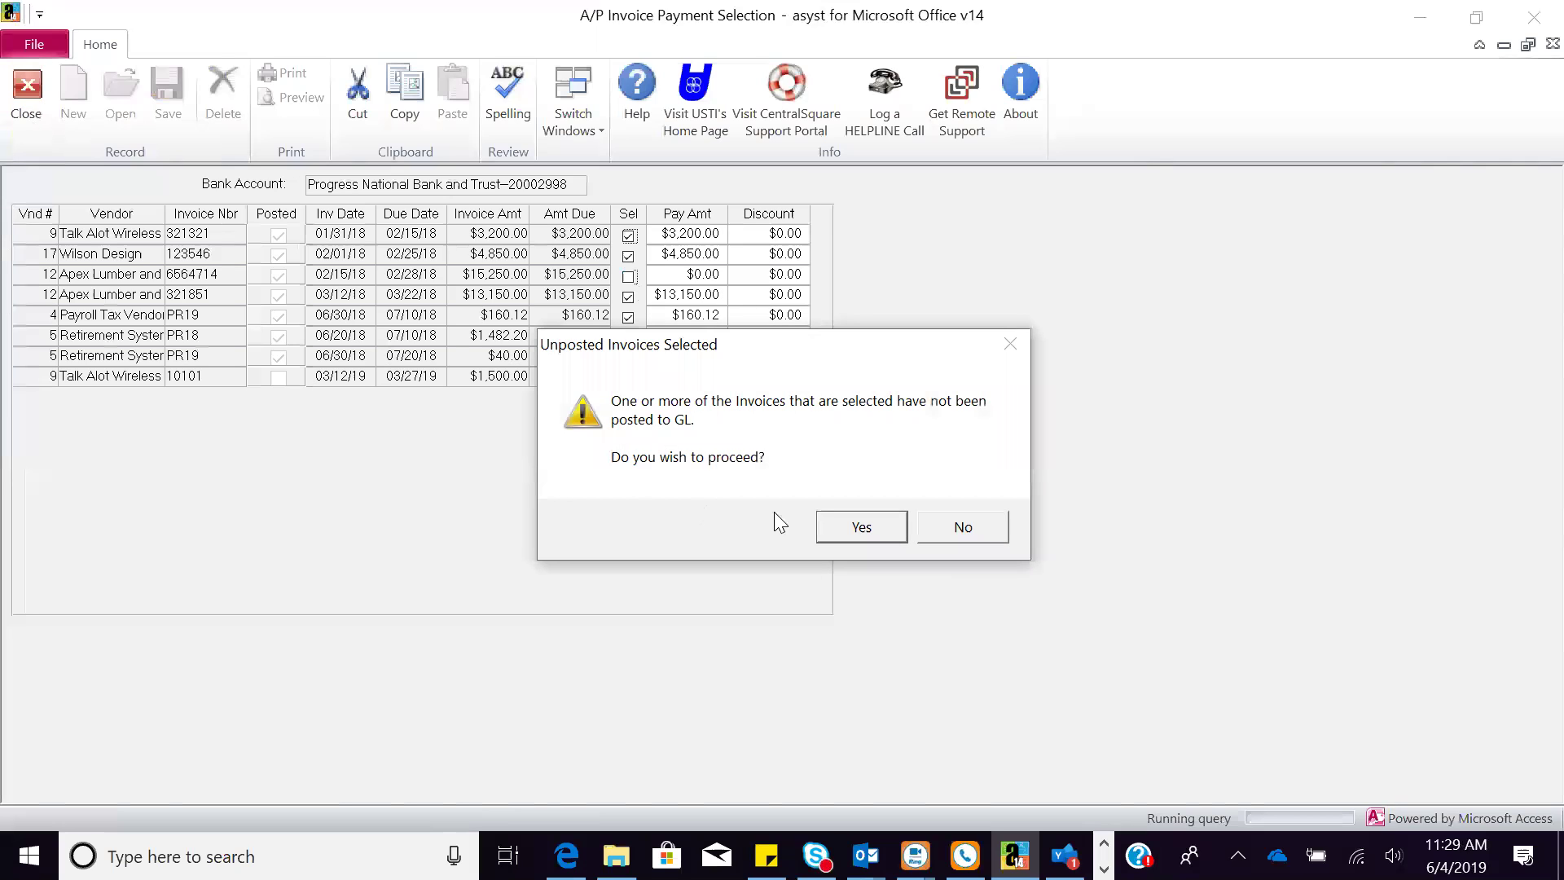
left_click(855, 527)
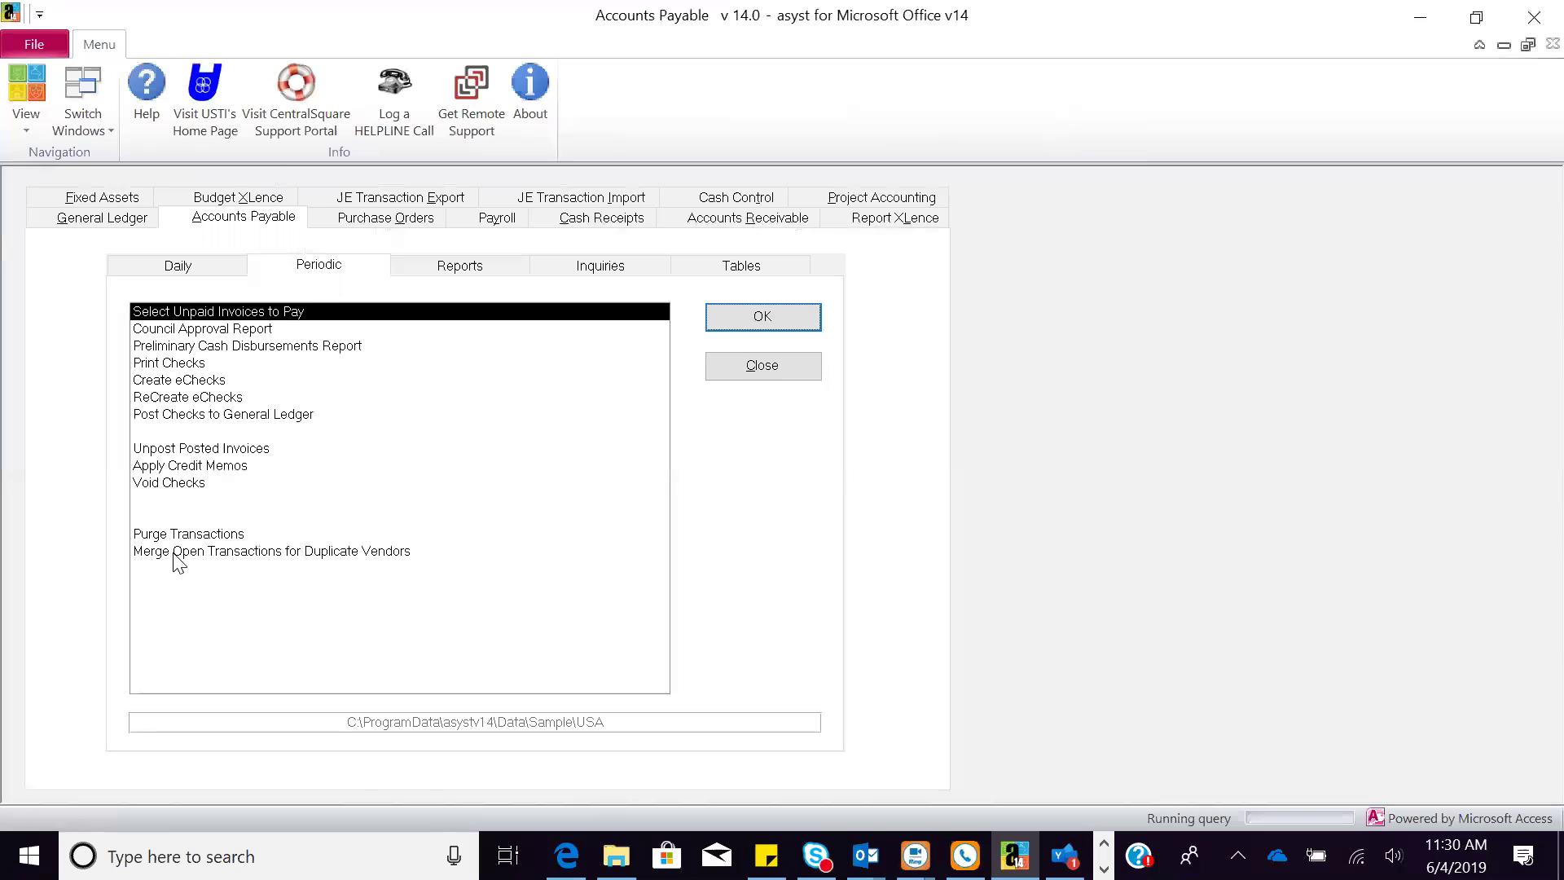
Step: Highlight the Void Checks function and review the lists of Accounts Payable reports and inquiries
left_click(198, 487)
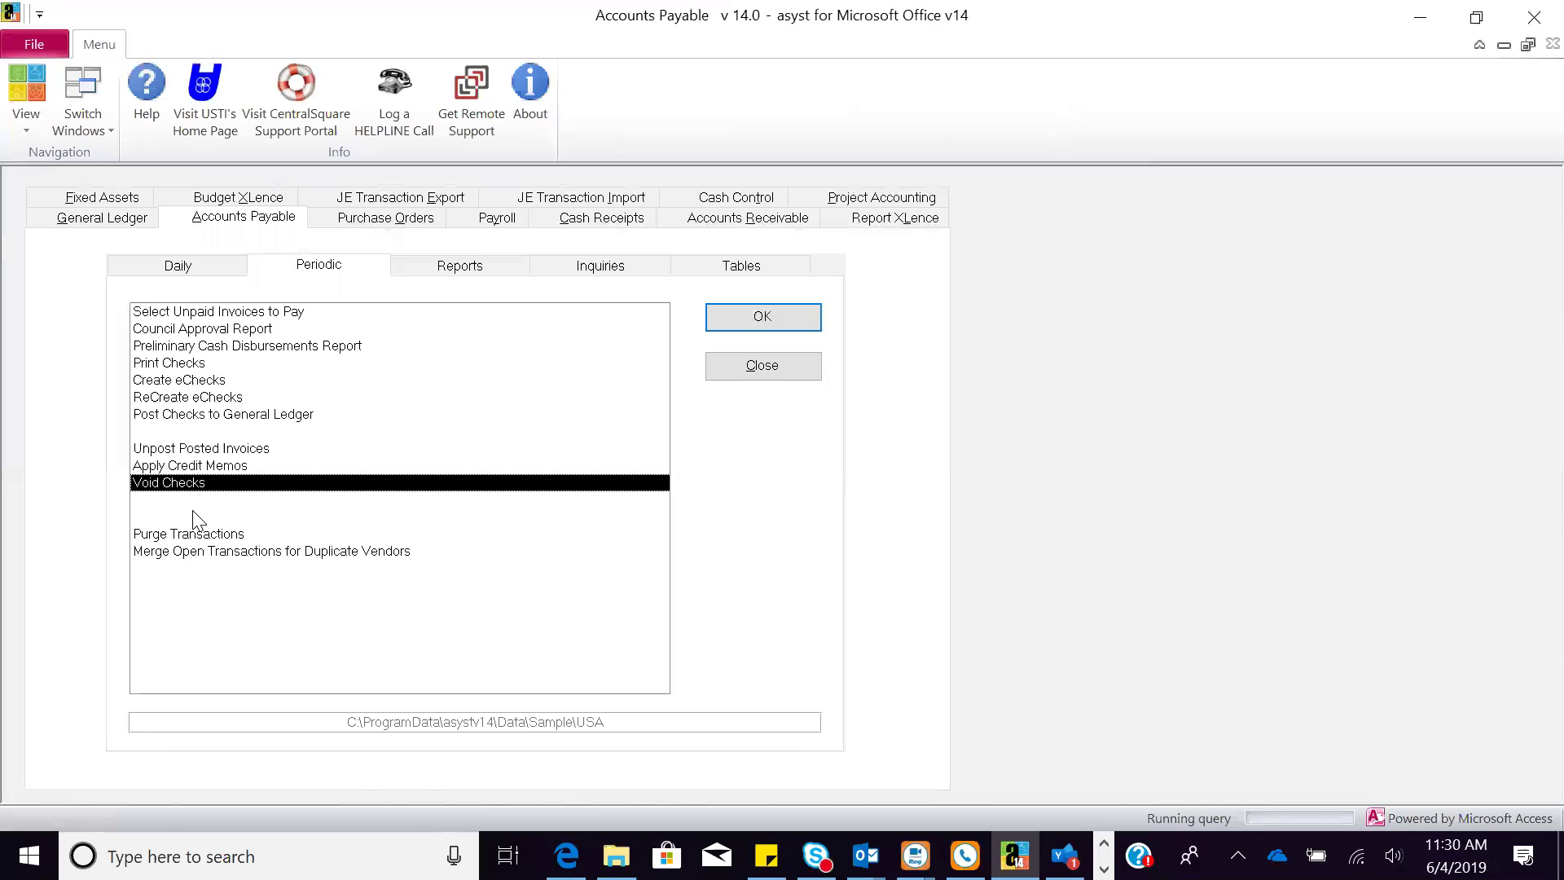
left_click(483, 269)
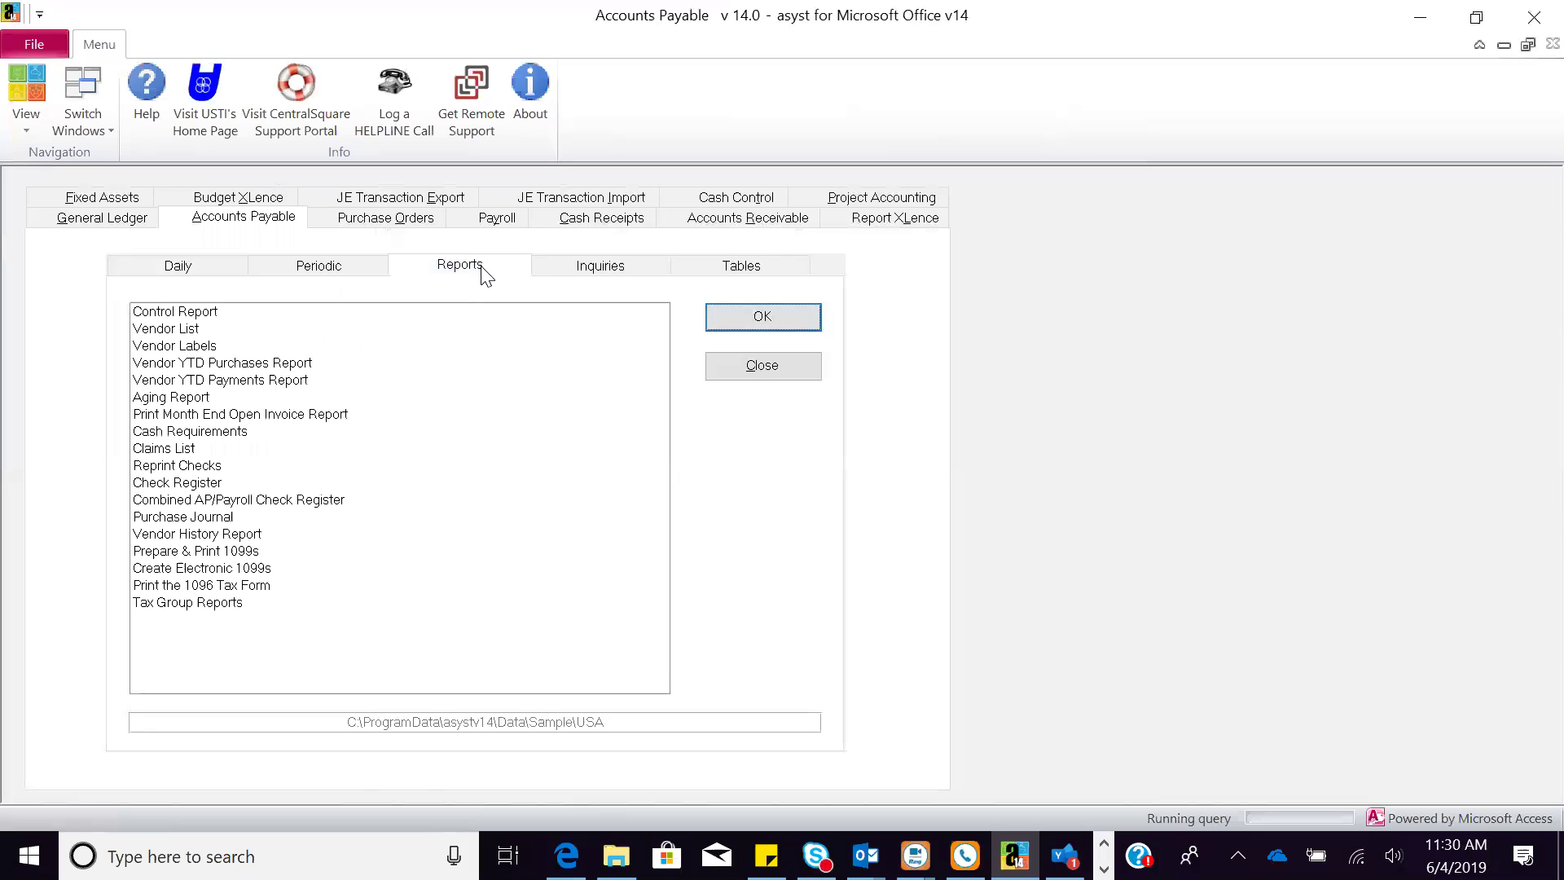
left_click(548, 264)
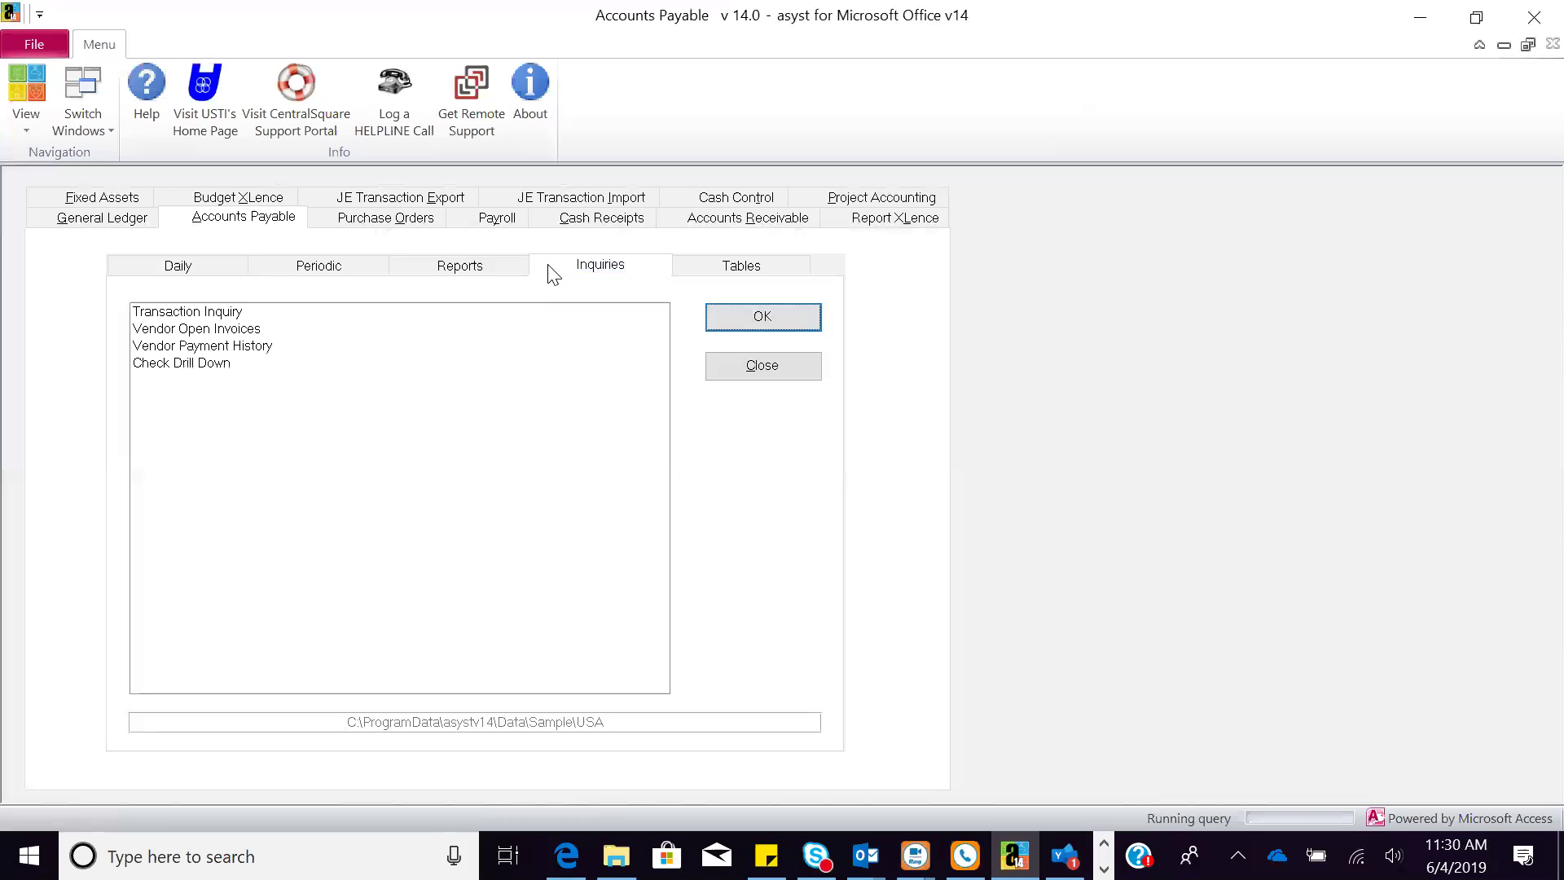
Step: Open Check Drill Down, look up vendors by the name "a", and load Ace Office Supply's checks
left_click(209, 366)
left_click(770, 330)
double_click(143, 222)
type("a")
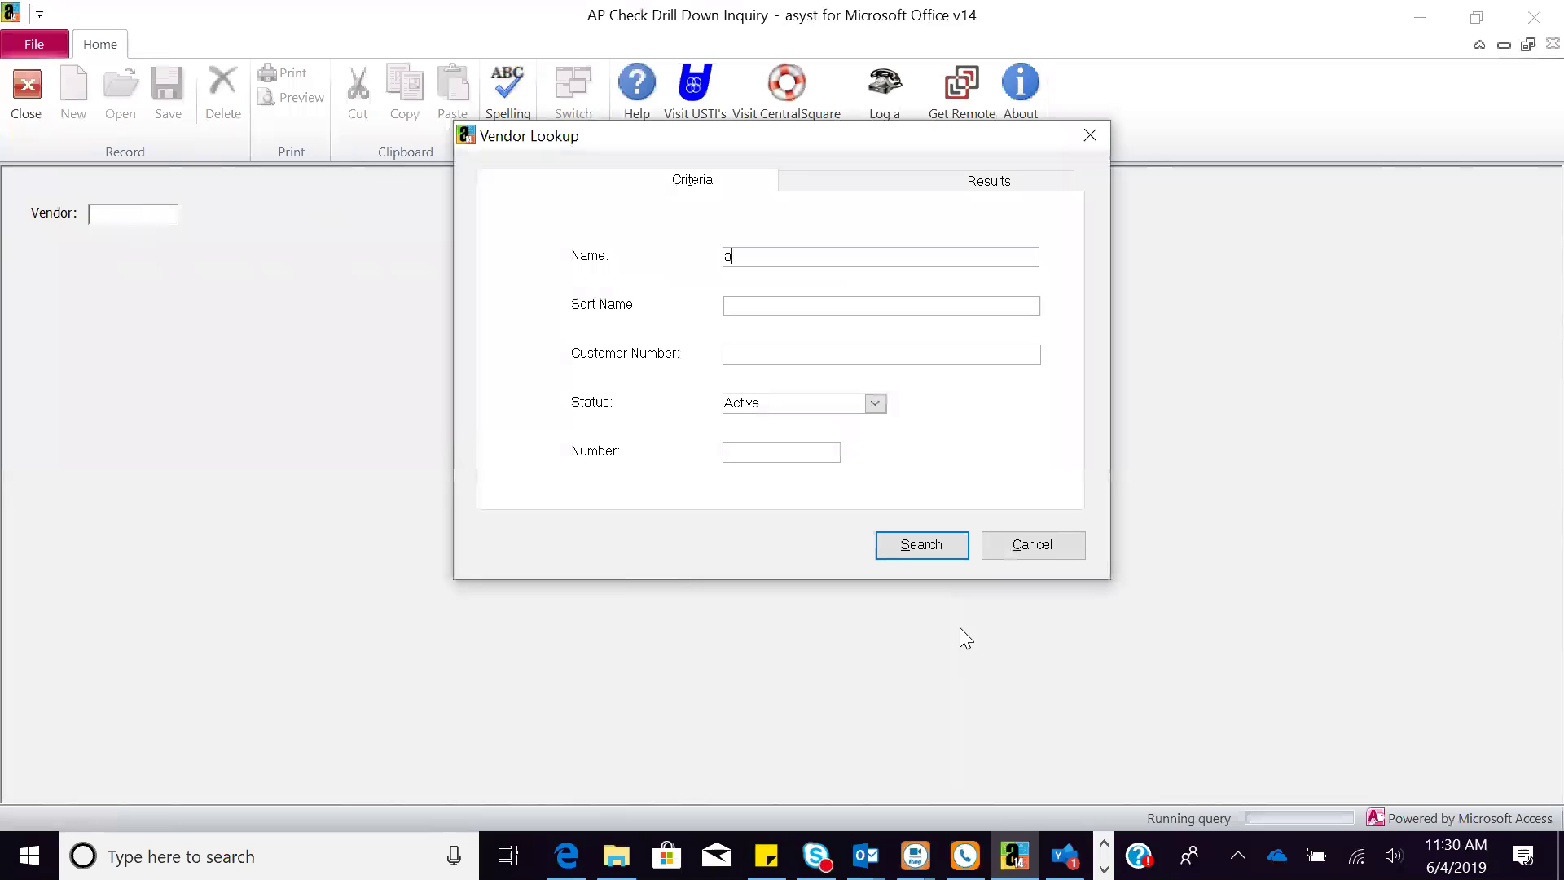
left_click(879, 404)
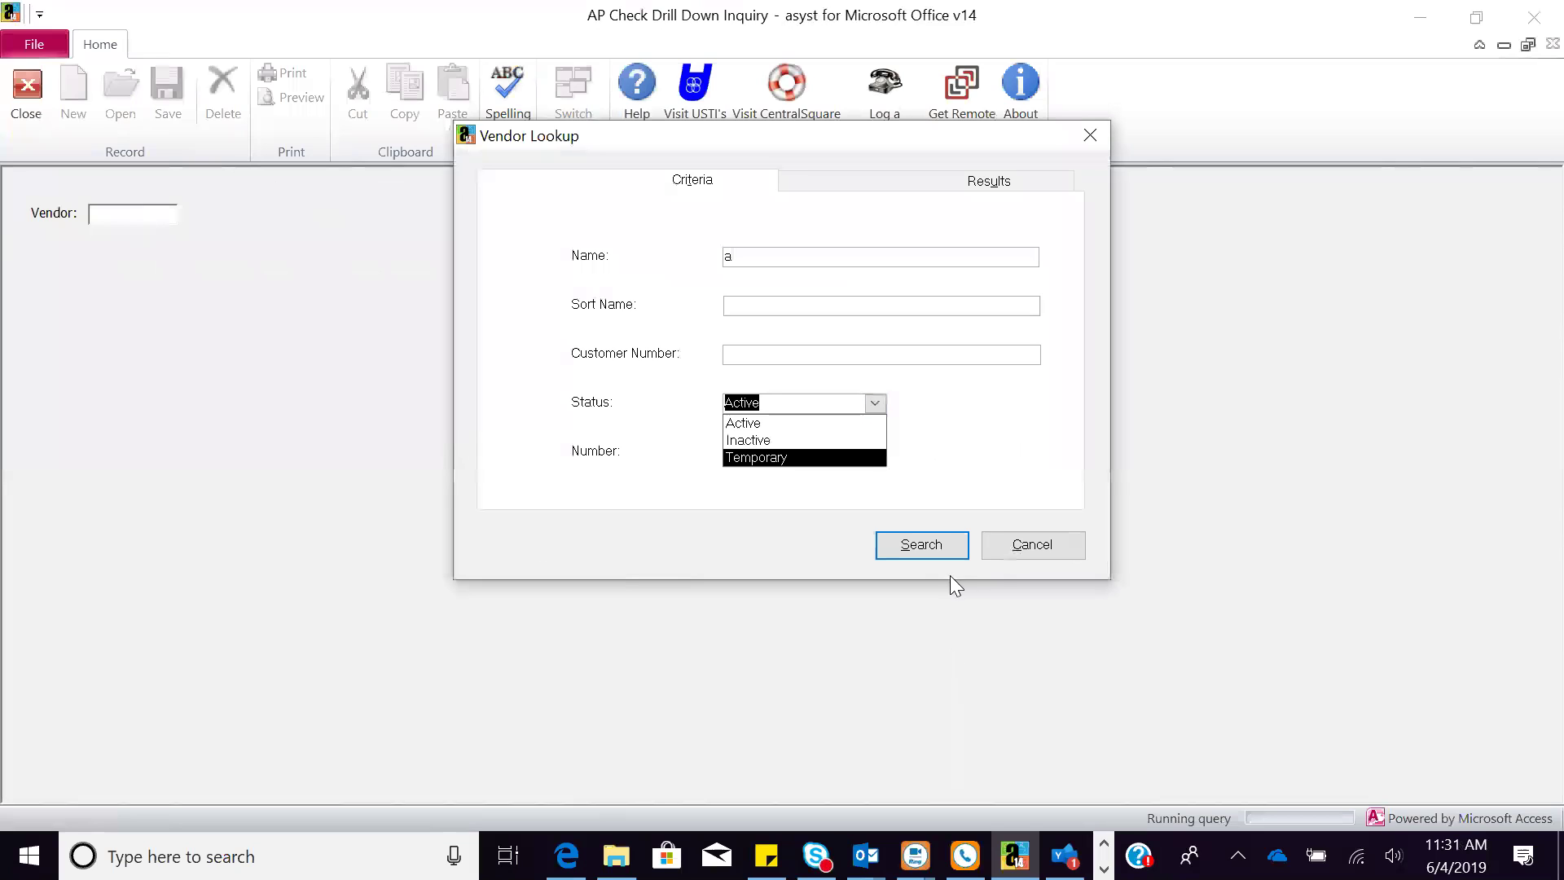
left_click(928, 544)
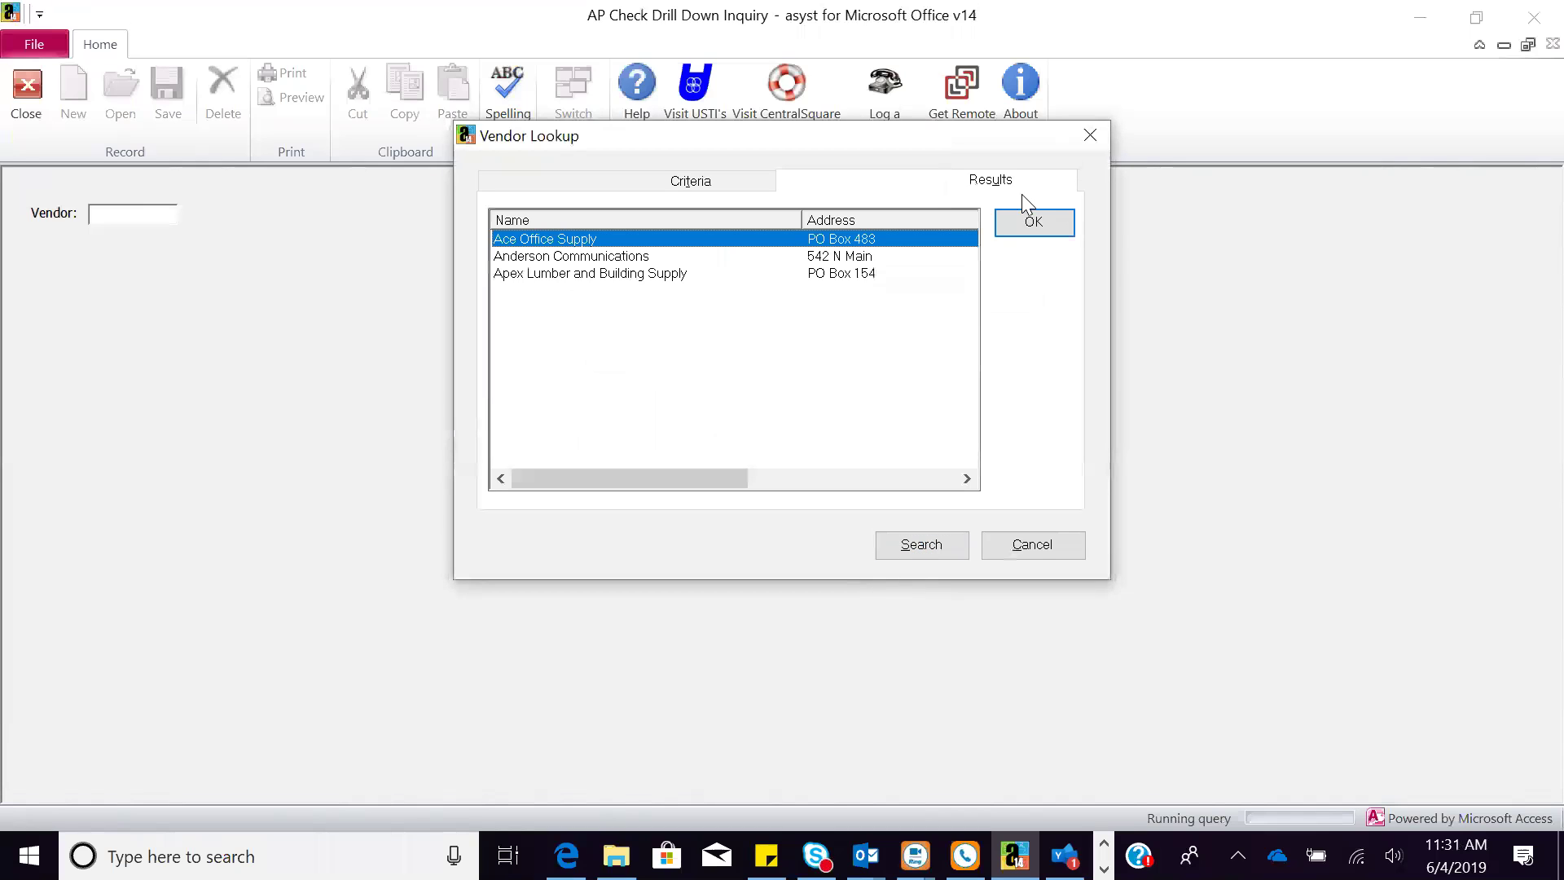
left_click(1033, 222)
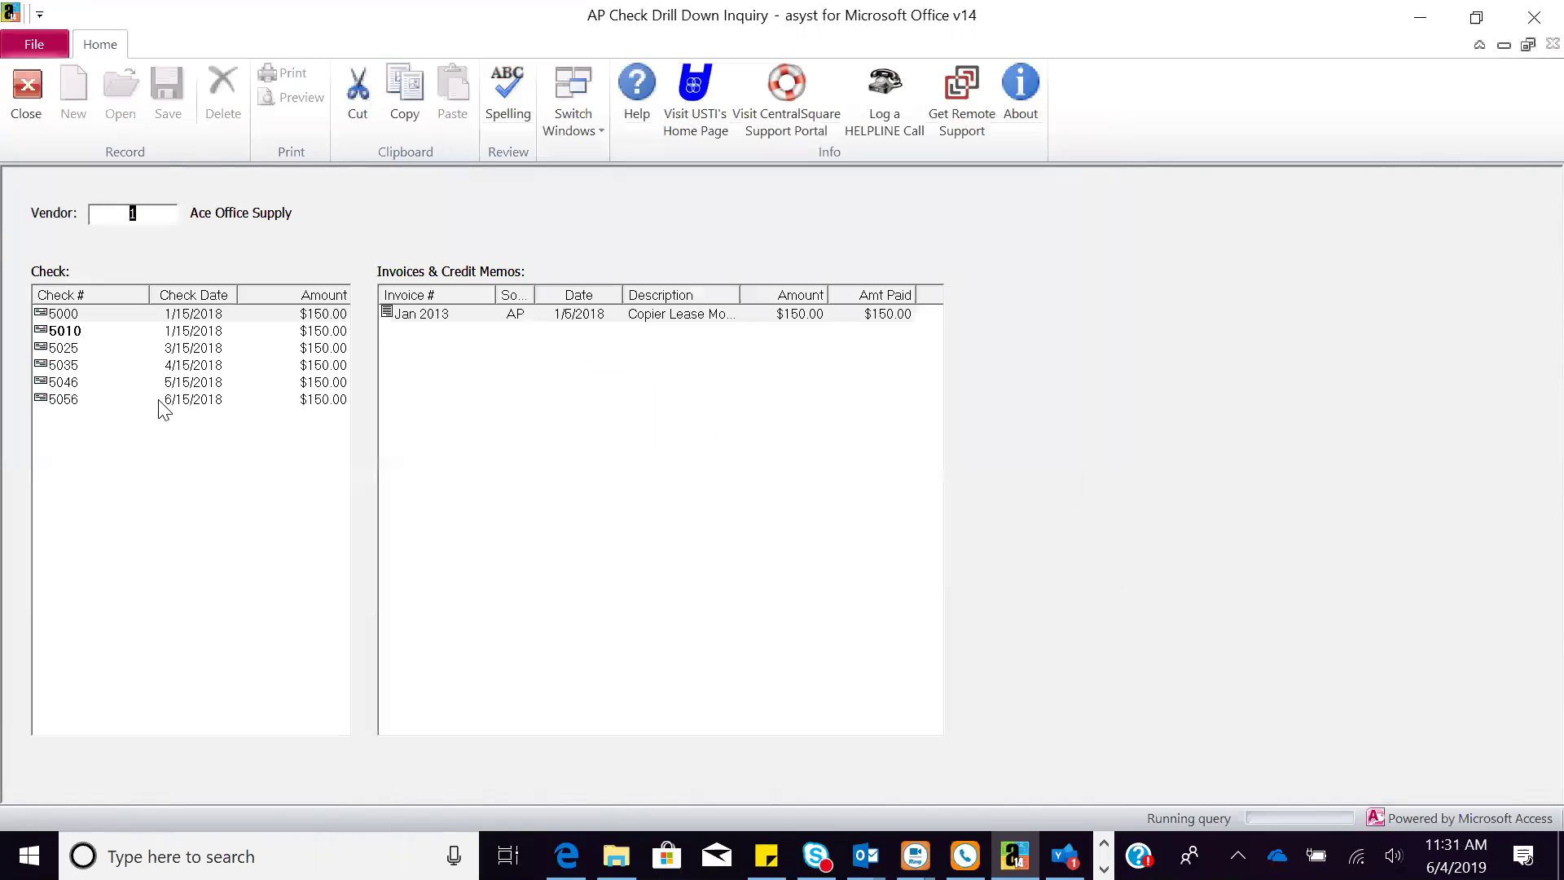
Step: Drill into Ace Office Supply's Jan 2013 invoice, view its distribution and attachments, and return to the Accounts Payable menu
left_click(449, 309)
double_click(449, 310)
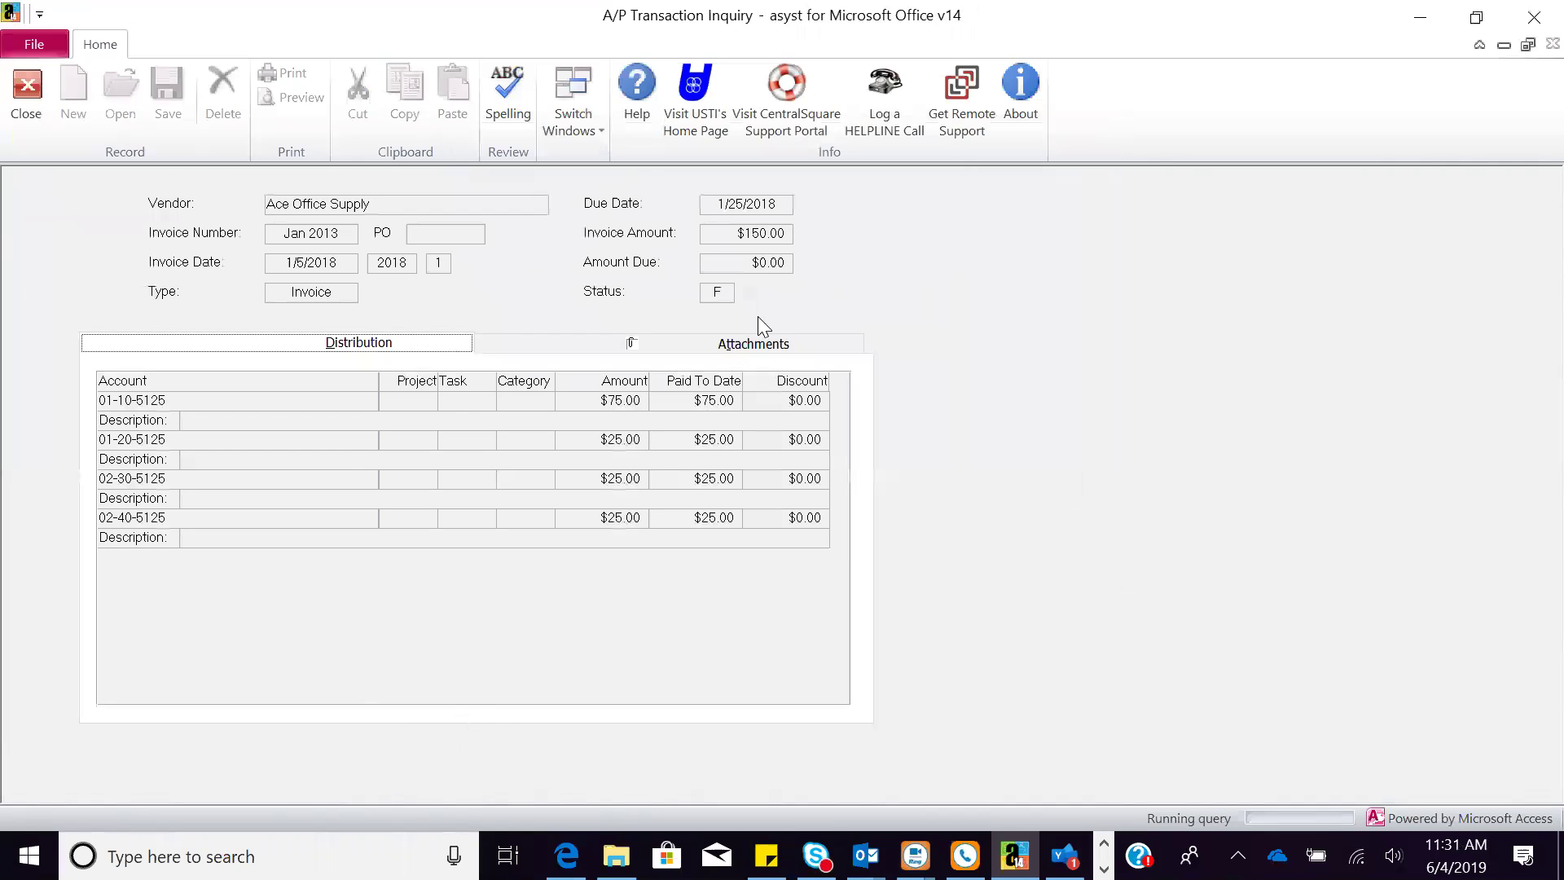
left_click(648, 344)
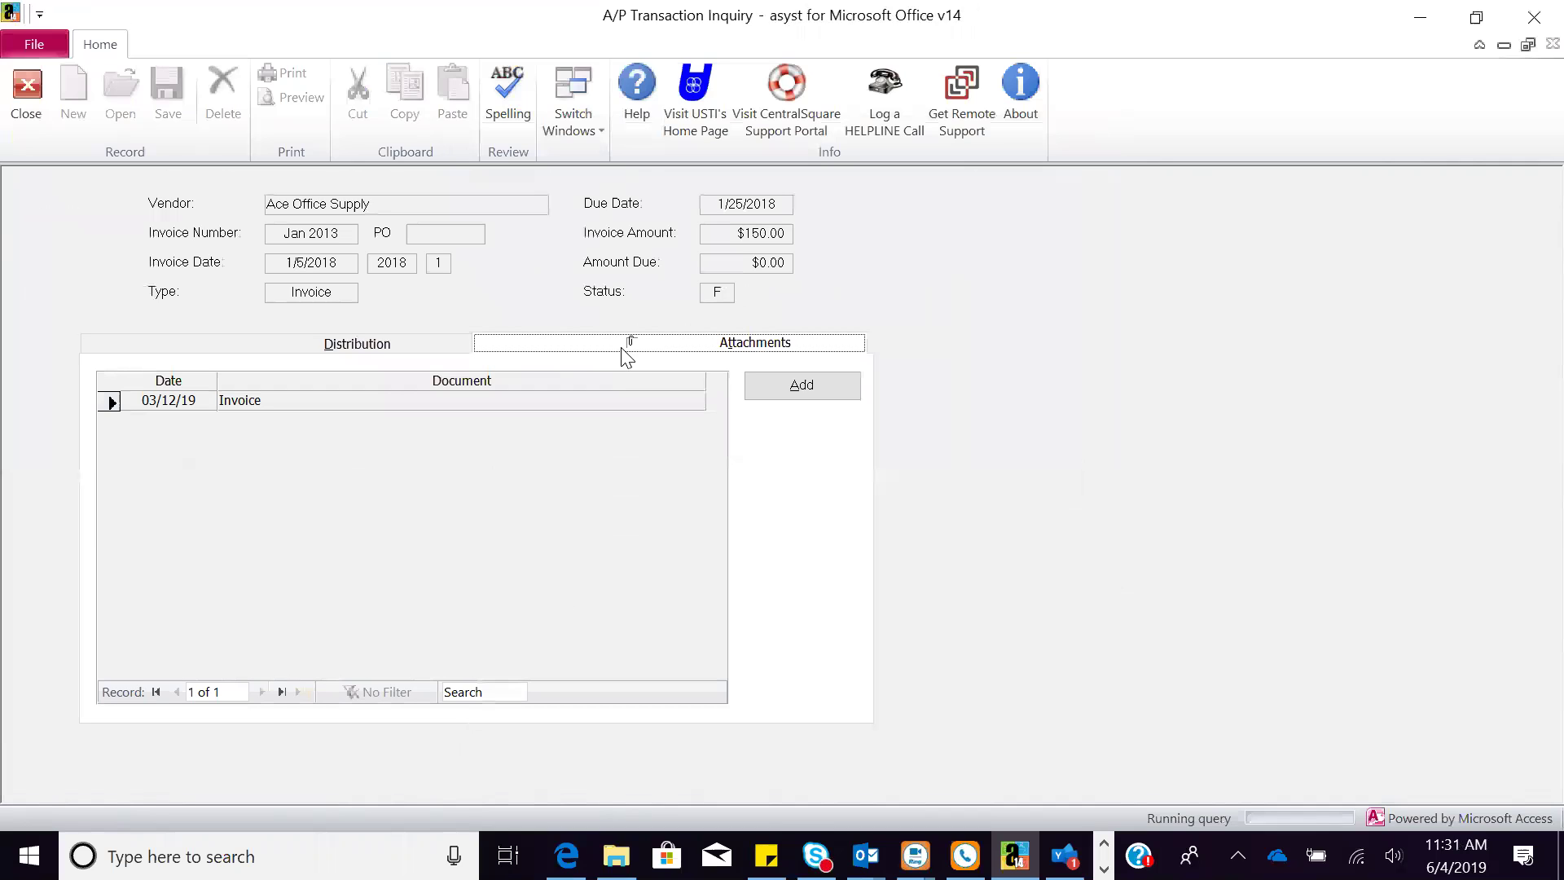
left_click(29, 98)
left_click(29, 98)
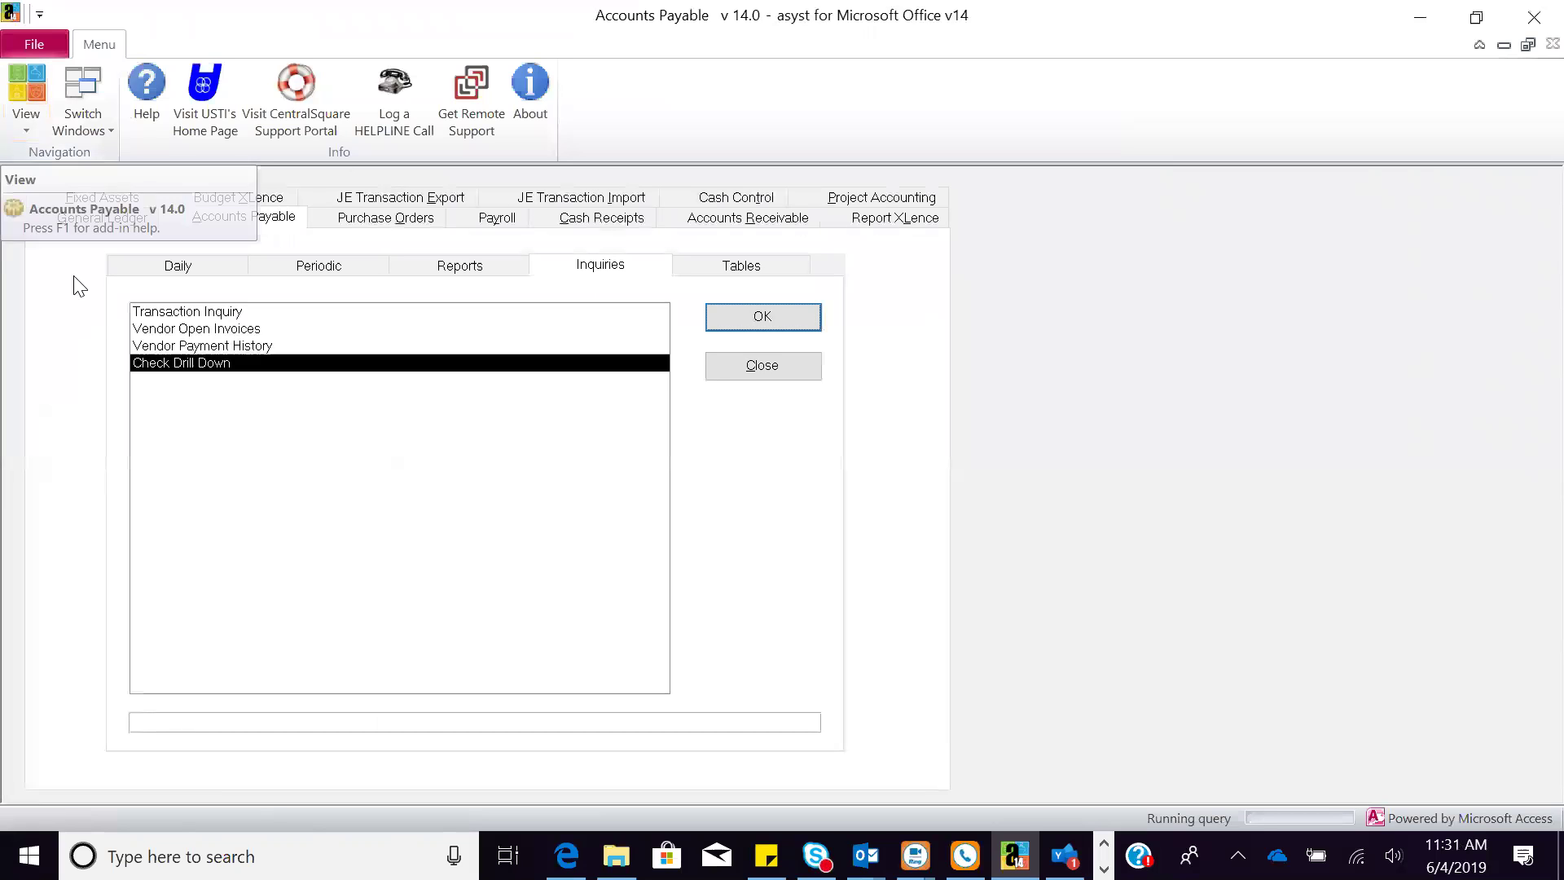
Step: Open Update Cash Transactions in Cash Control, review the available transaction sources, and close the dialog without updating
left_click(141, 271)
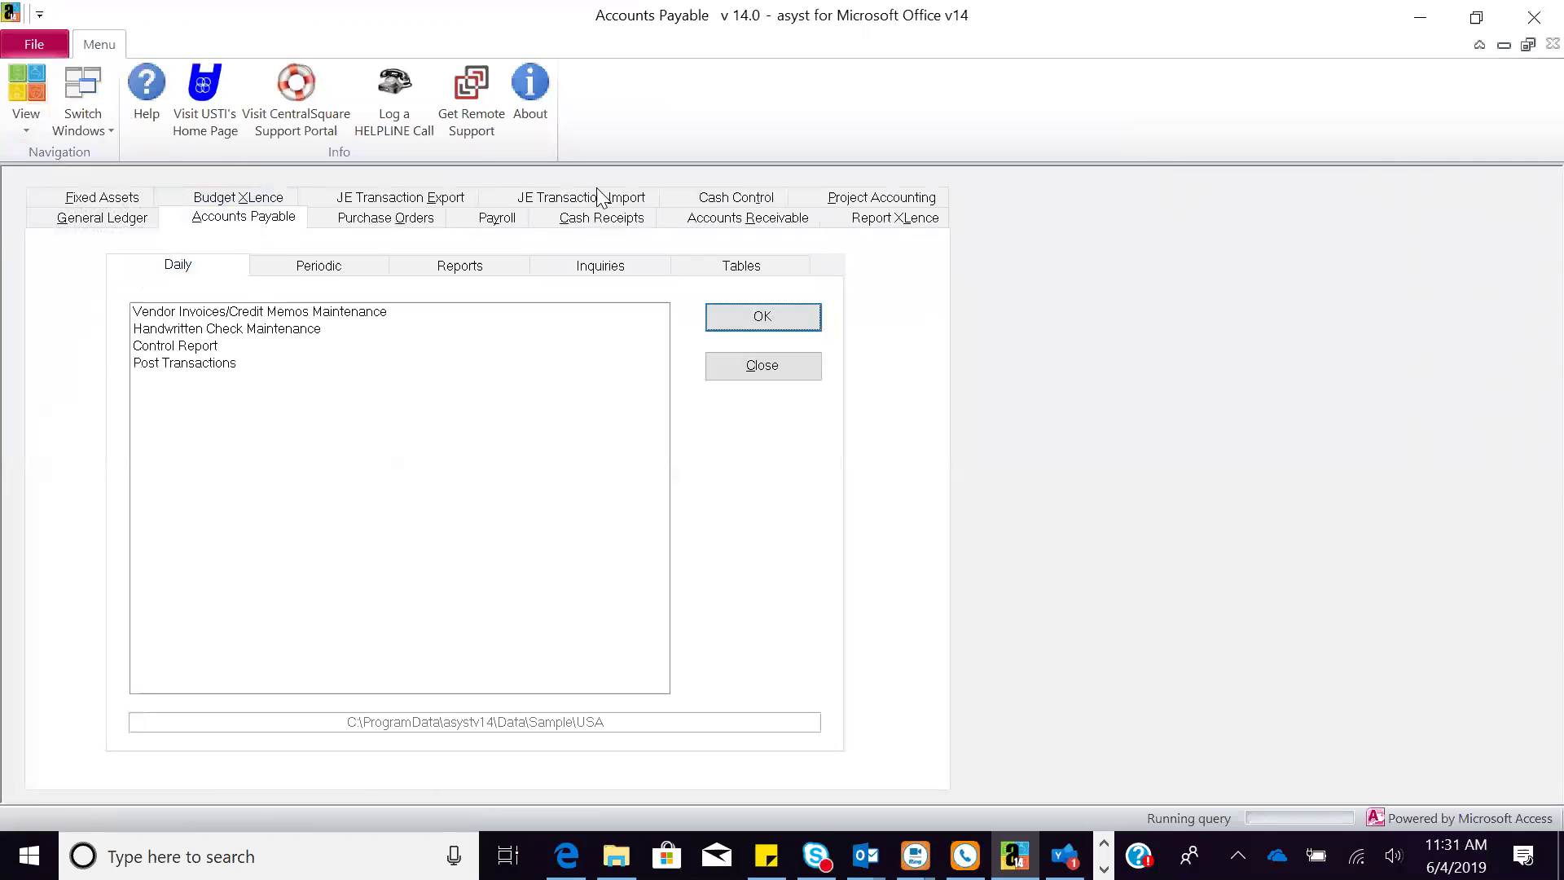
left_click(685, 204)
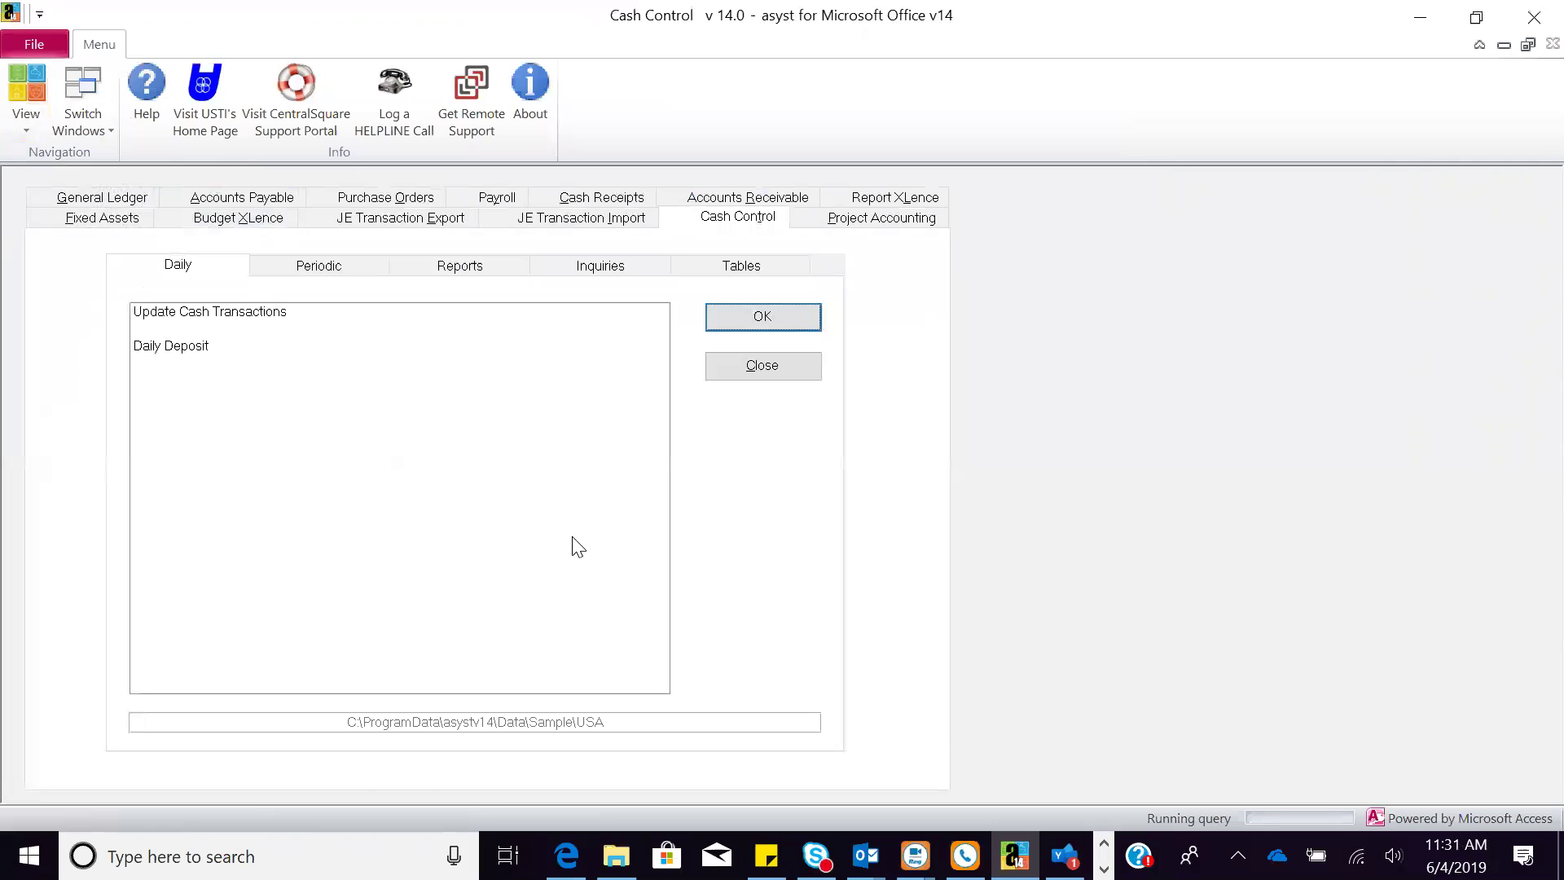
left_click(295, 314)
left_click(764, 319)
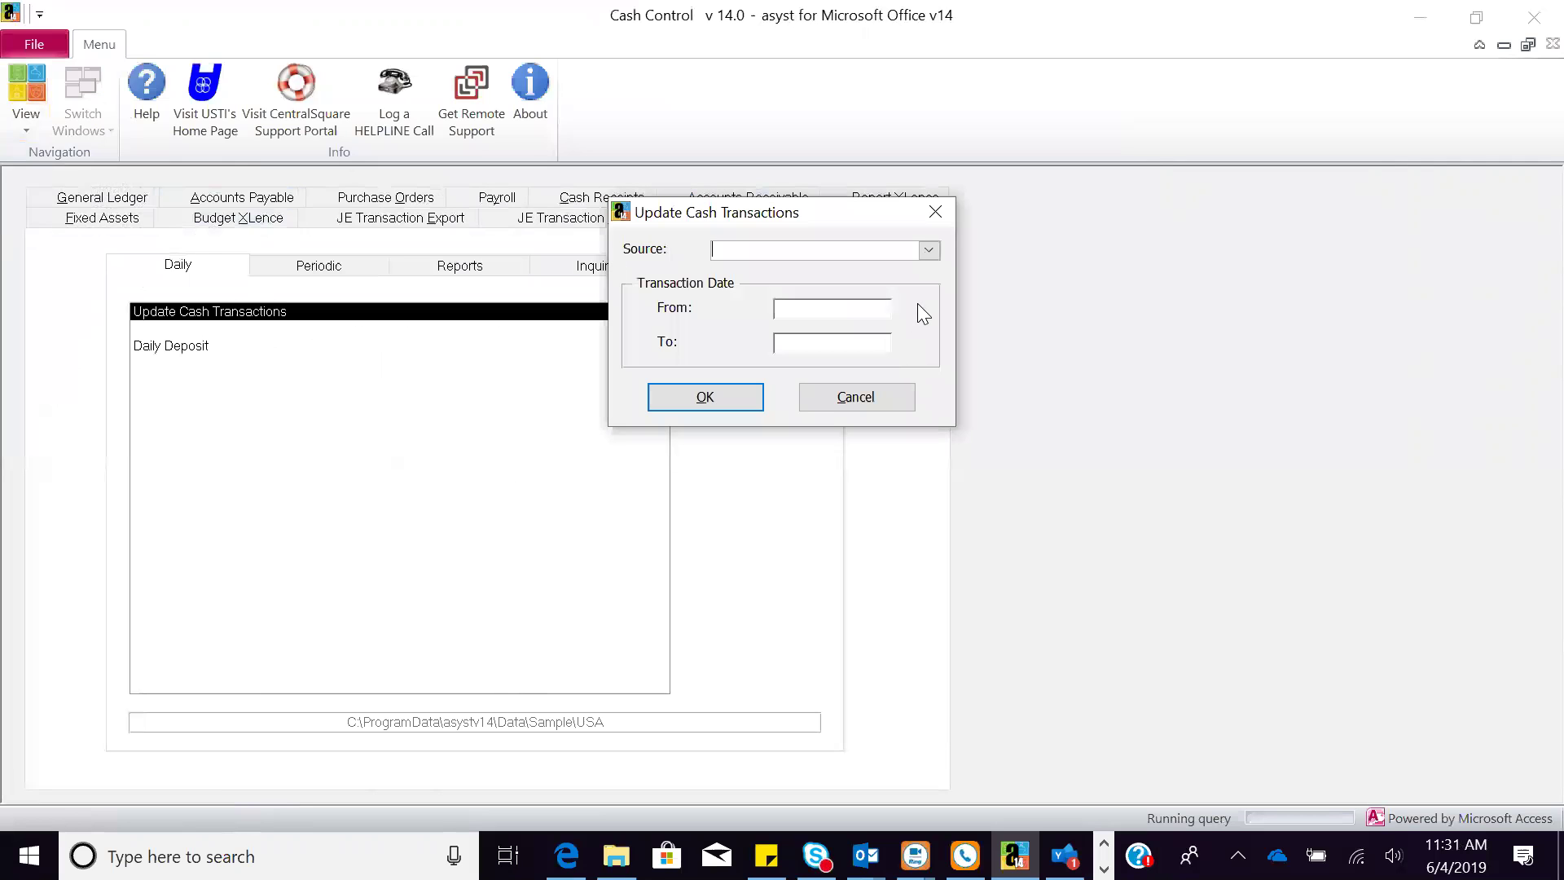
left_click(928, 251)
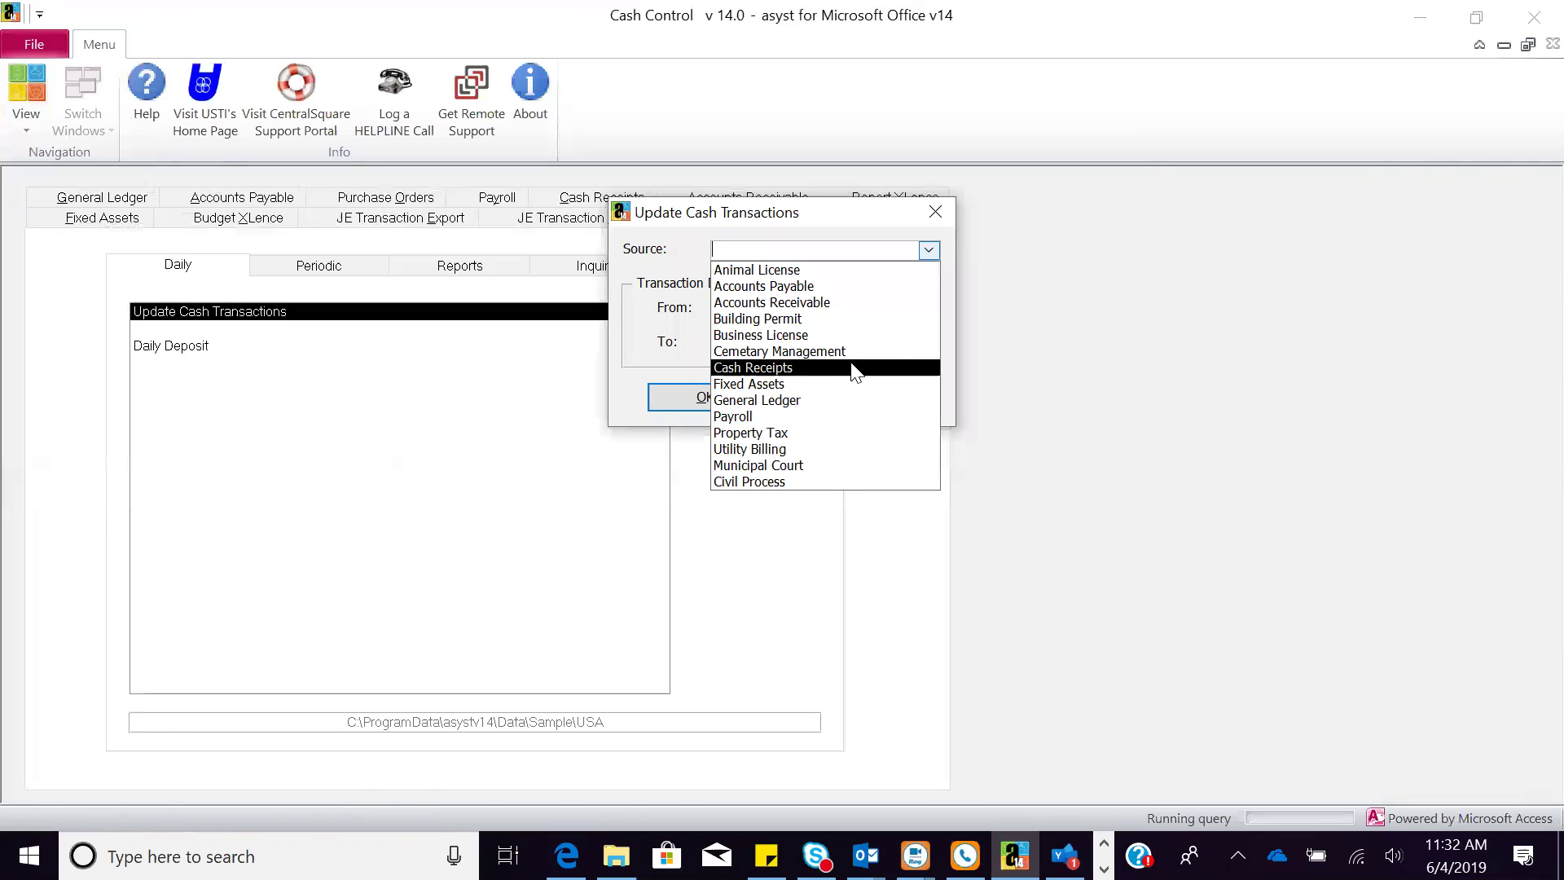
left_click(934, 213)
Step: Open Daily Deposit, dismissing the helpline call form and error dialog, and choose the Progress National Bank and Trust bank account
left_click(181, 349)
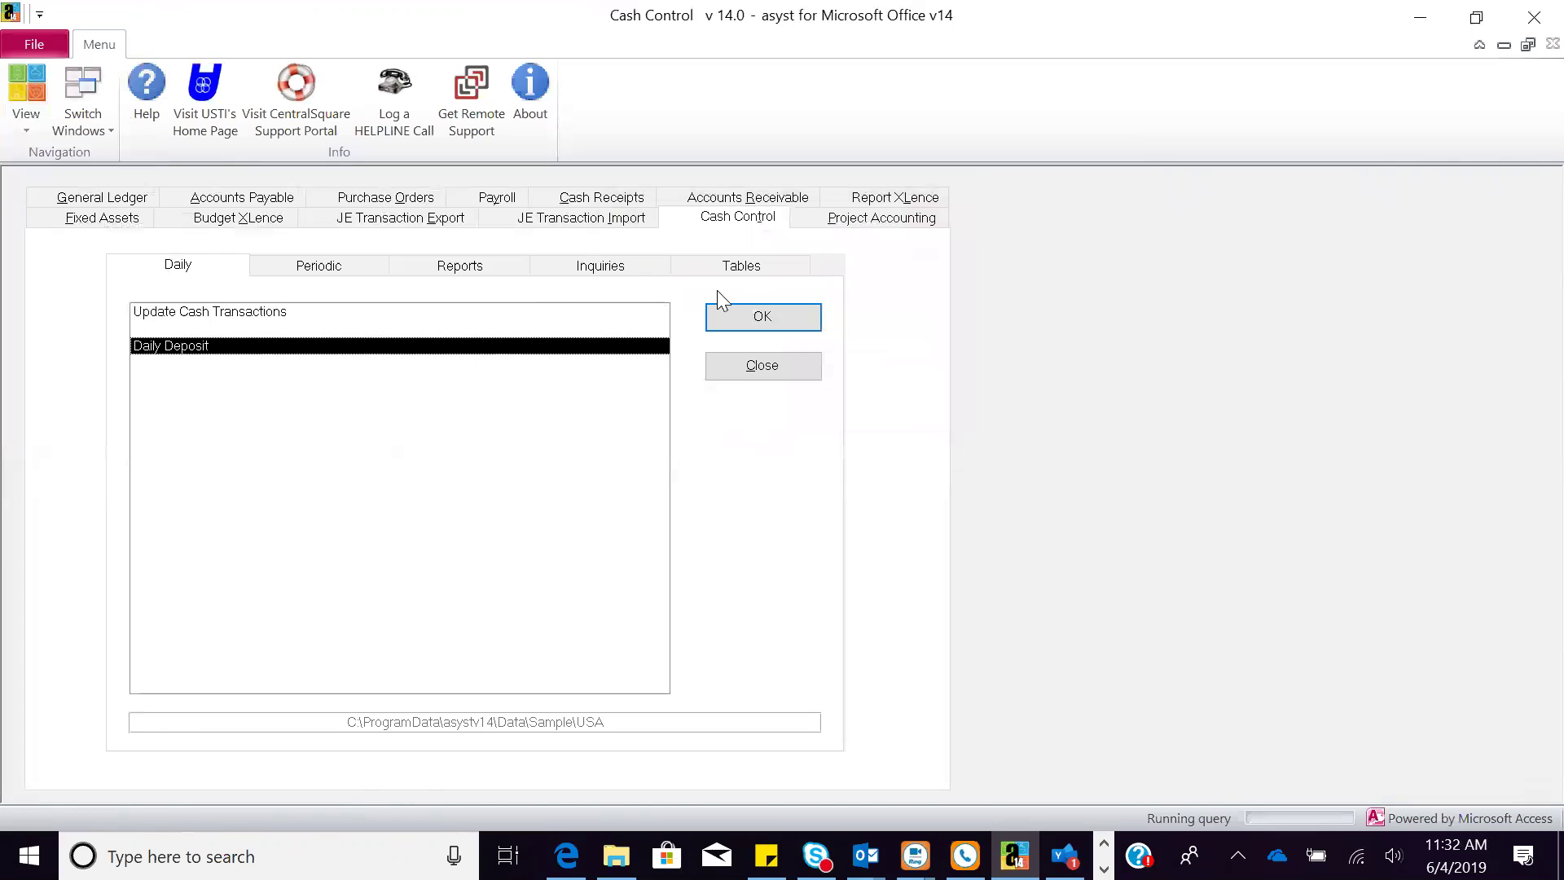
left_click(729, 319)
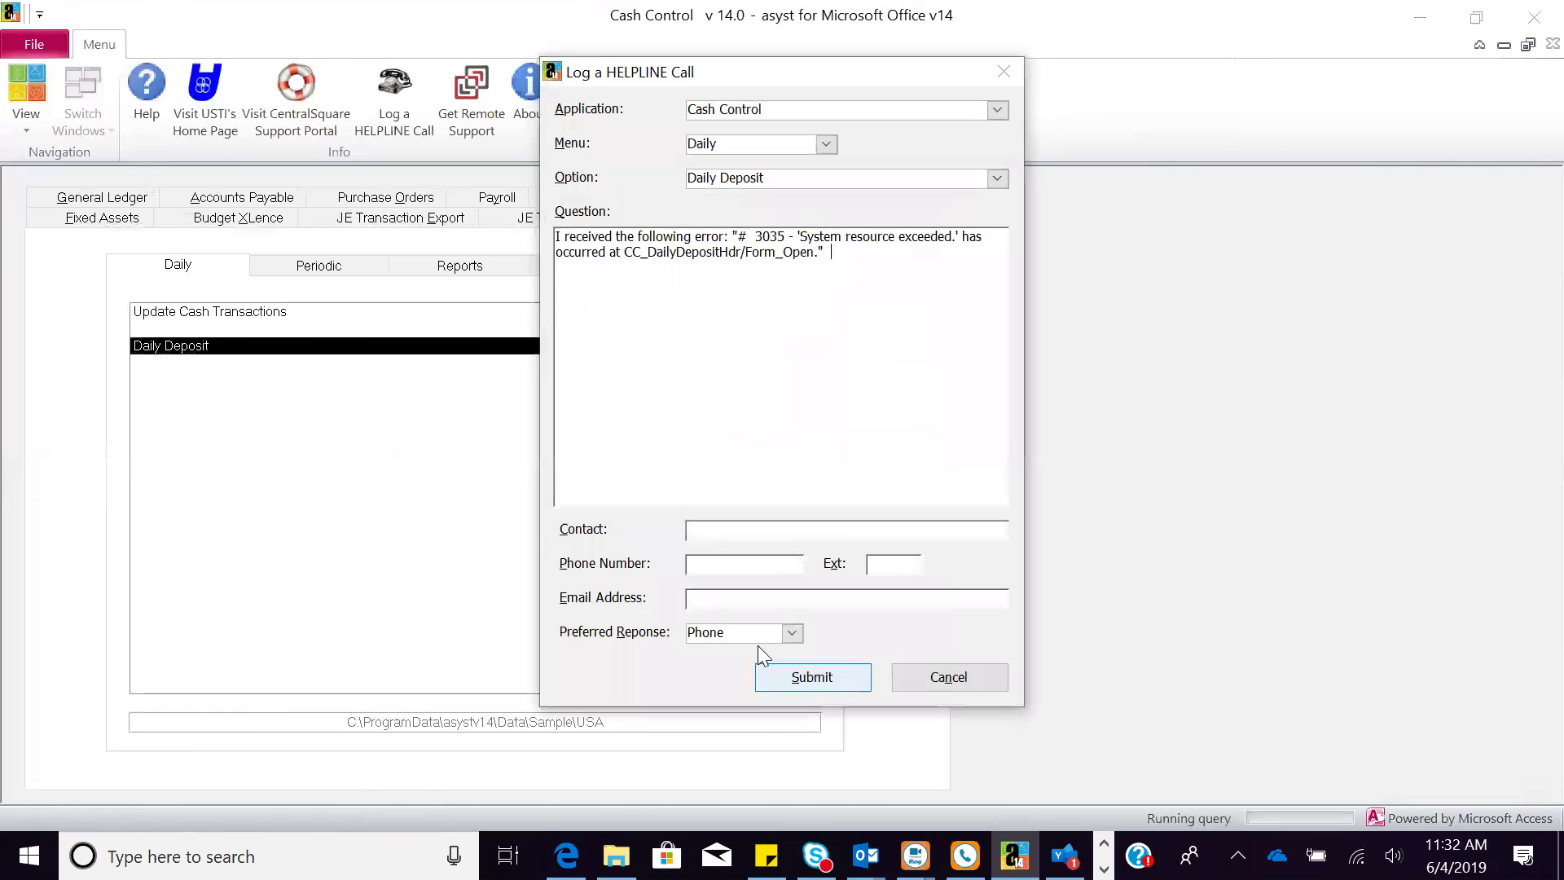
left_click(916, 673)
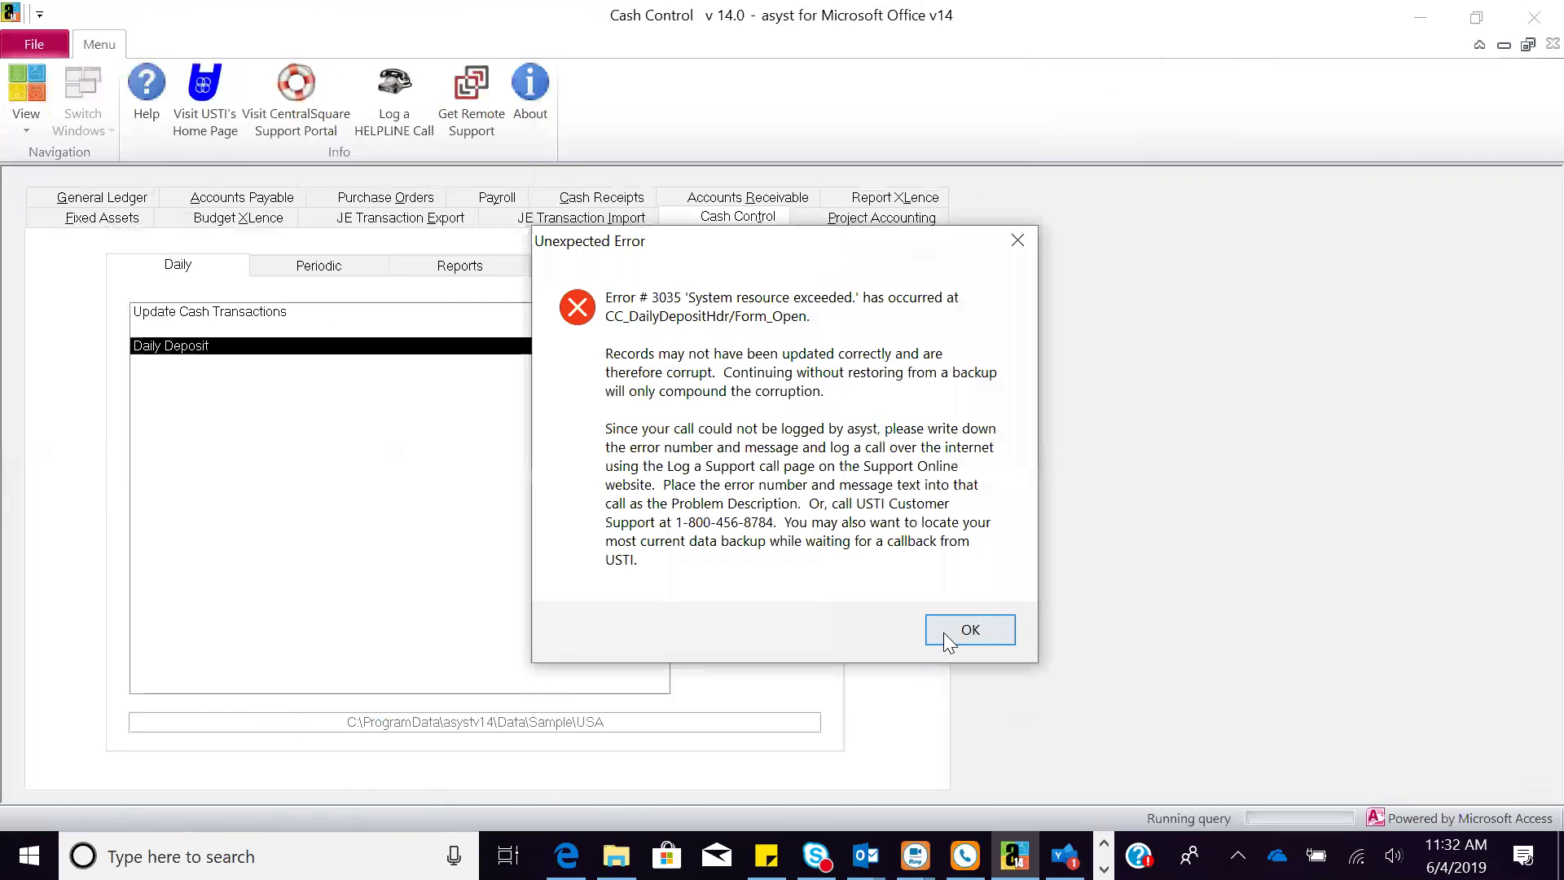
left_click(945, 631)
left_click(747, 312)
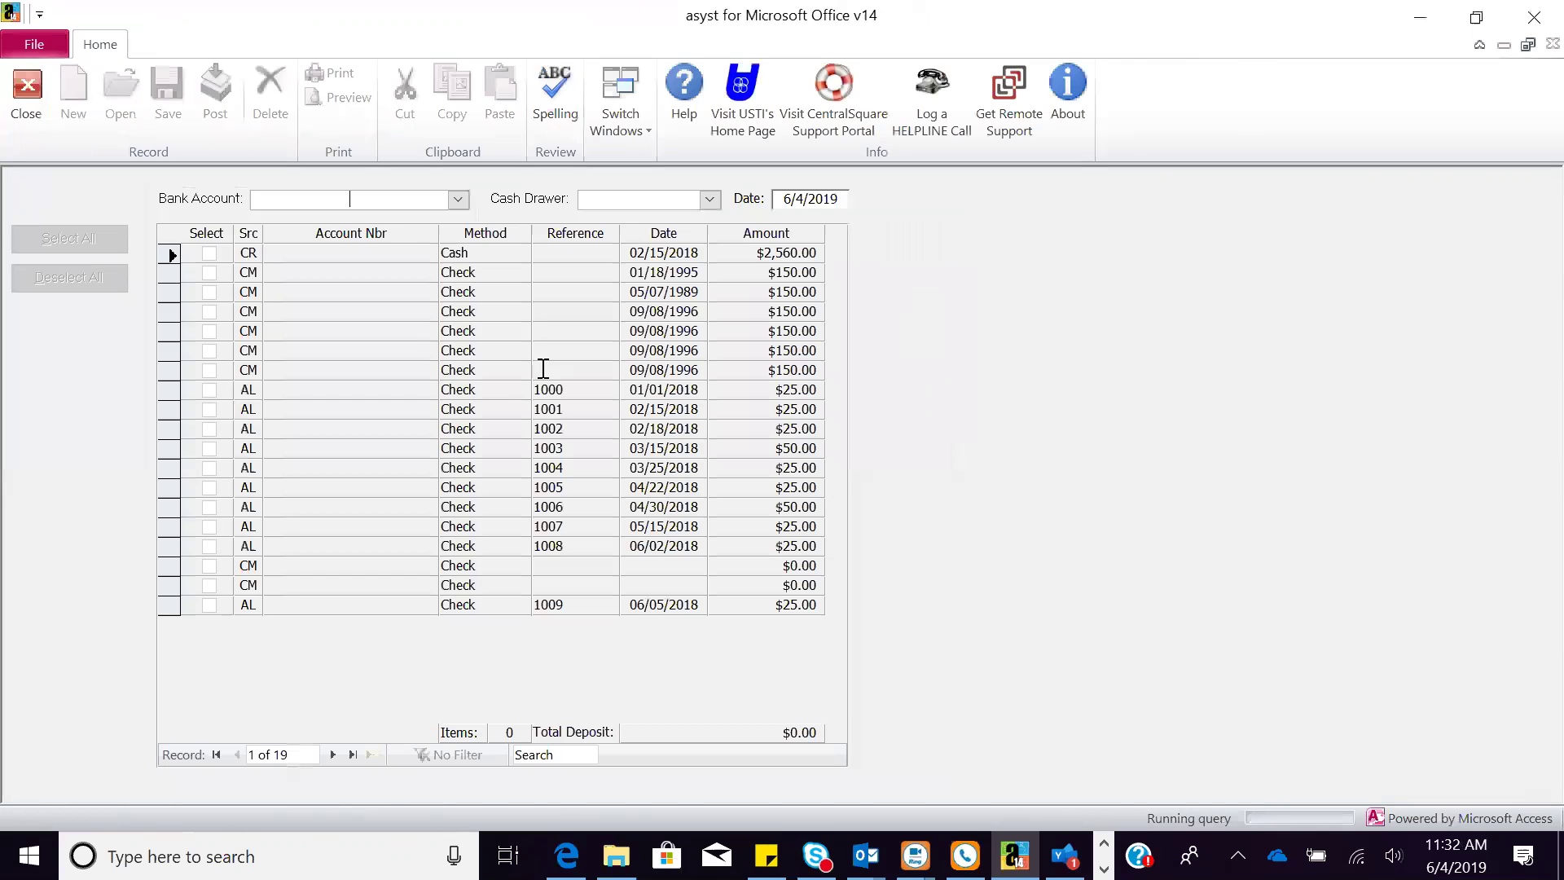
left_click(458, 198)
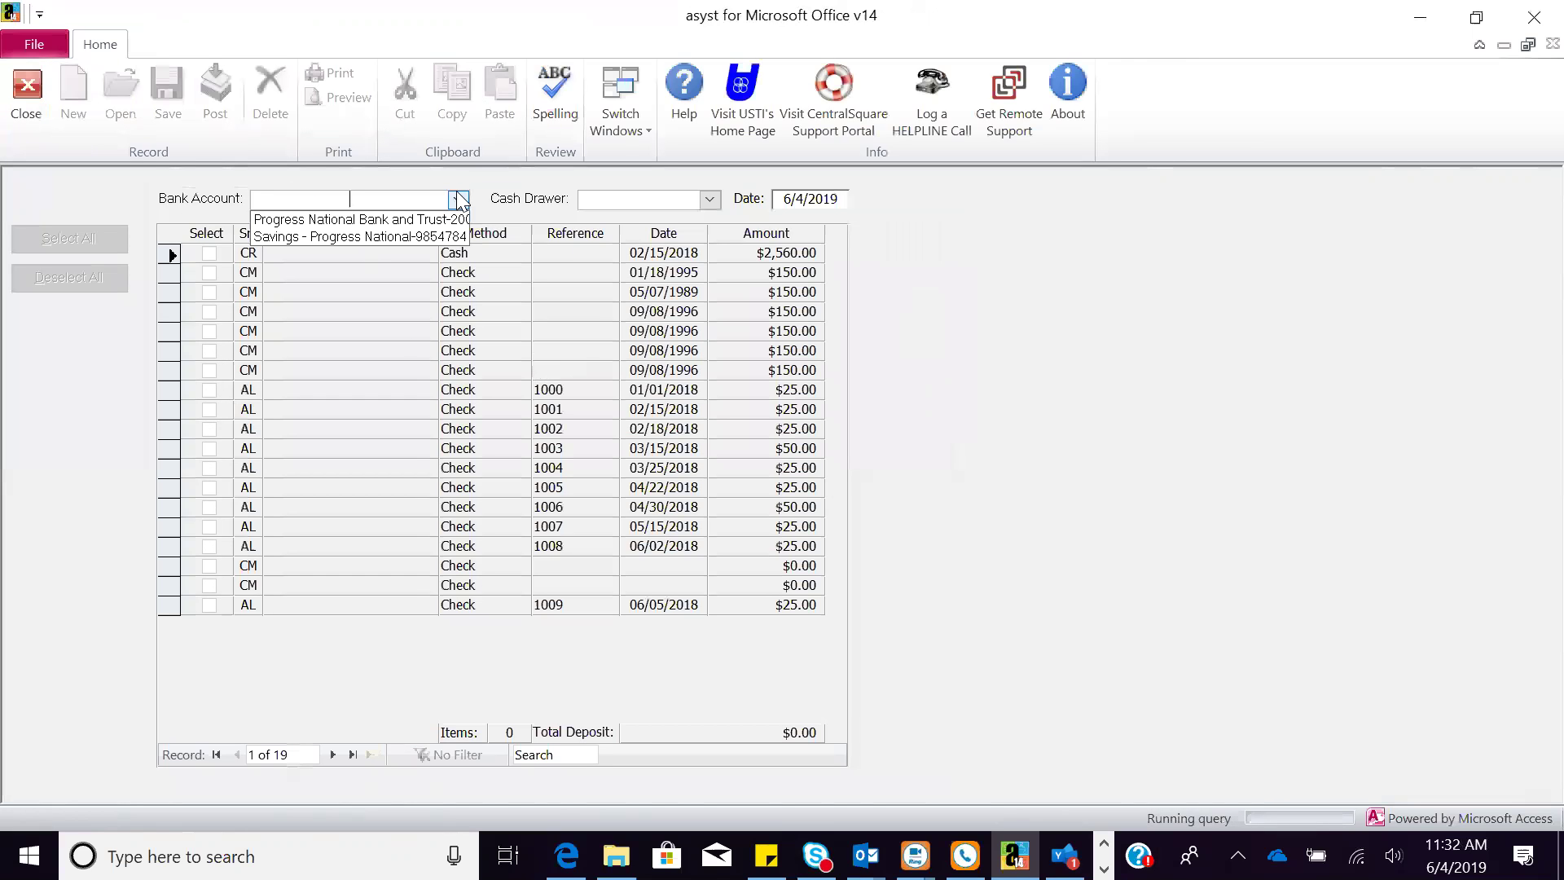
left_click(435, 212)
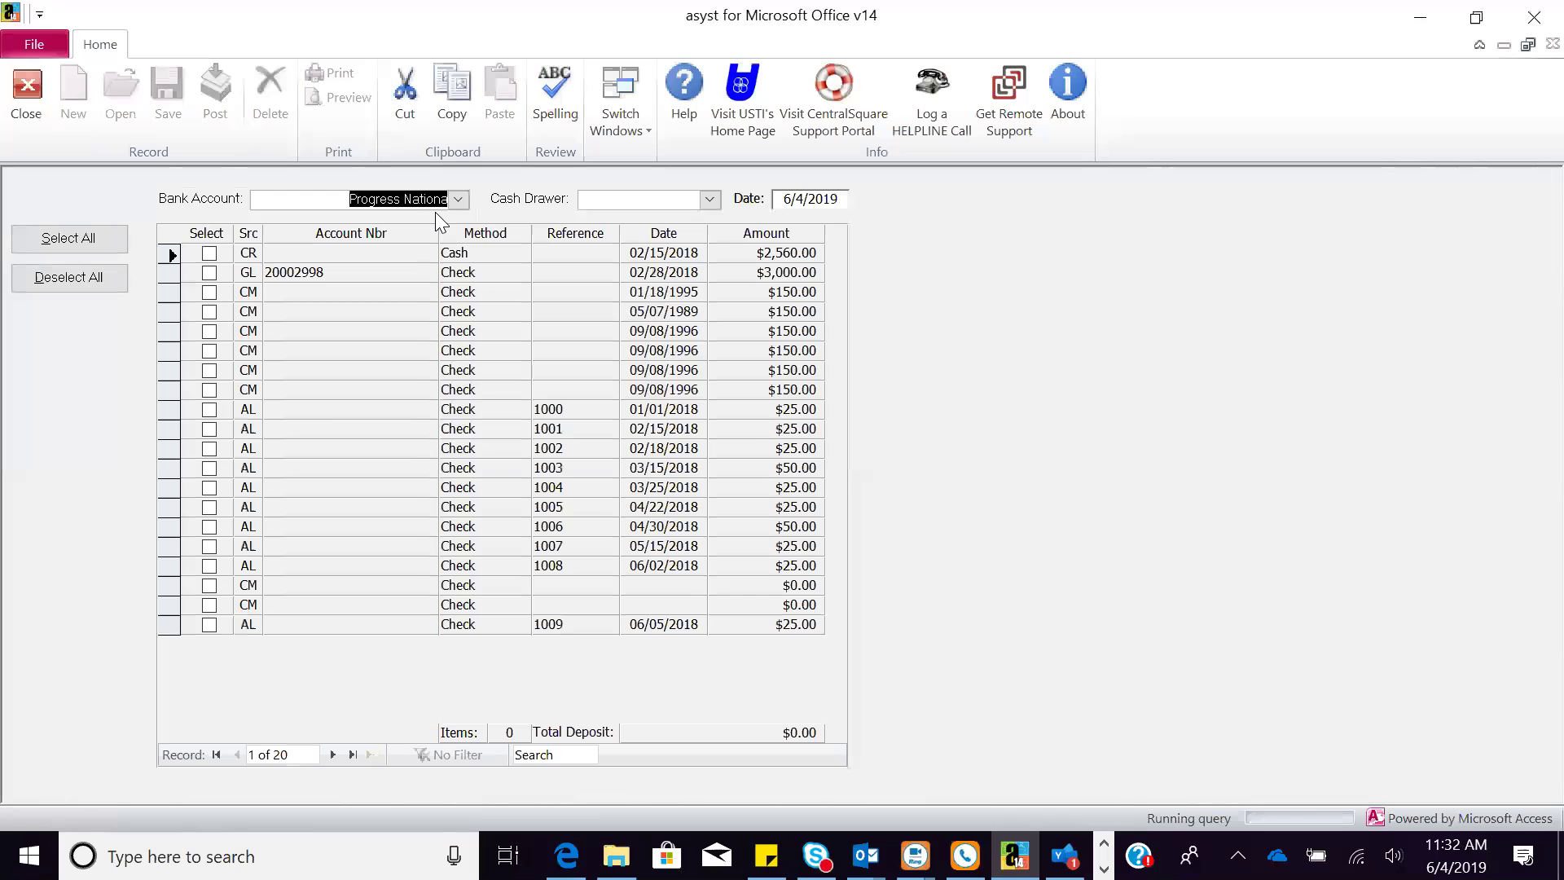
Step: Close Daily Deposit without making a deposit and open Reconcile to Bank Statement from Cash Control's periodic functions
left_click(39, 118)
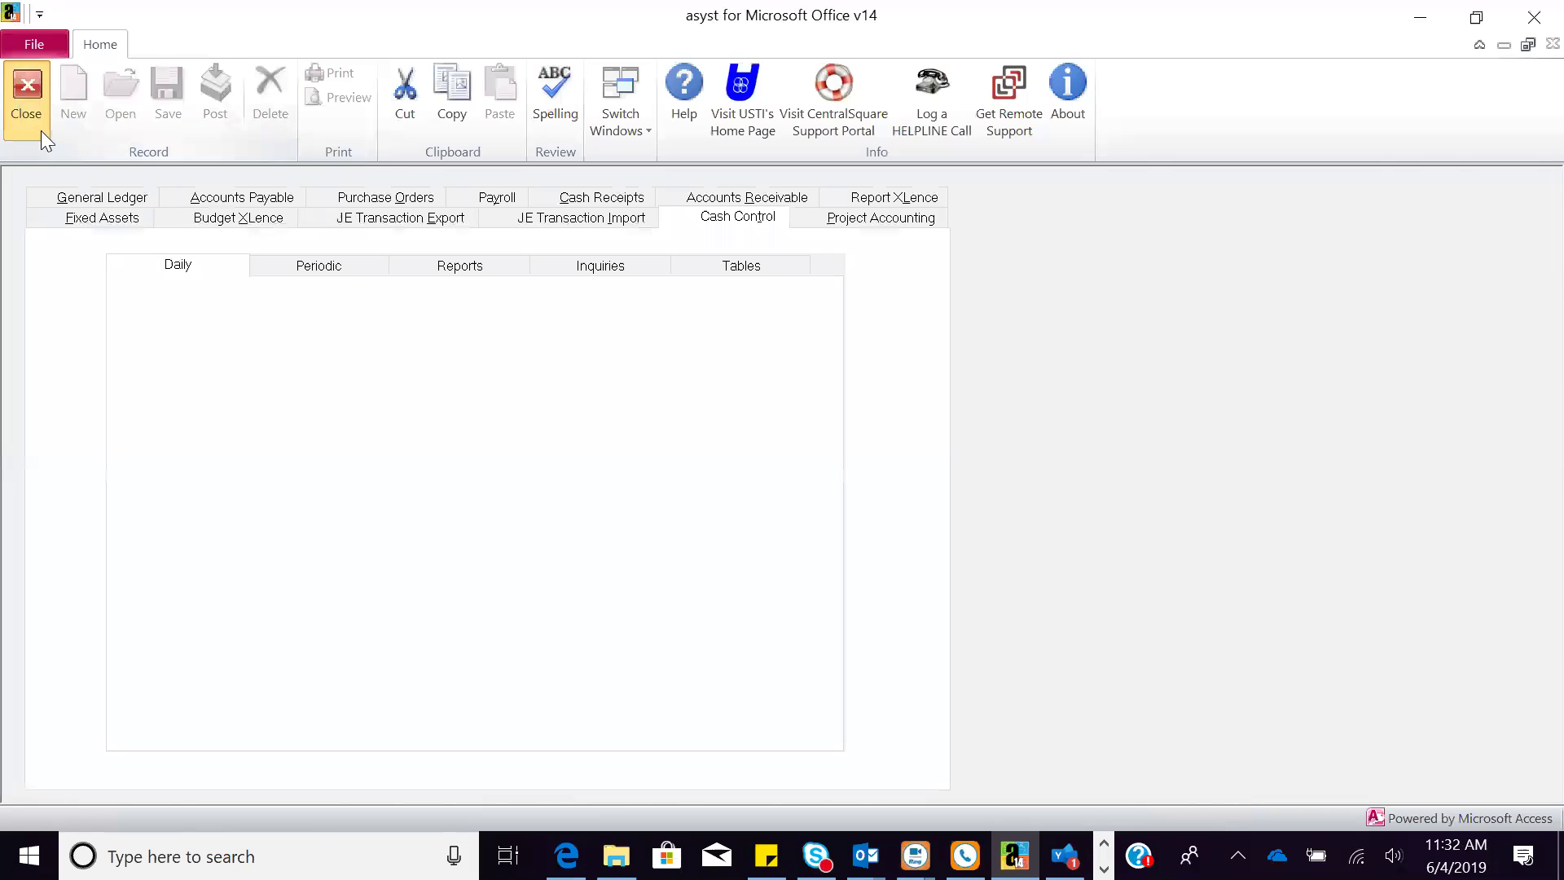
left_click(285, 266)
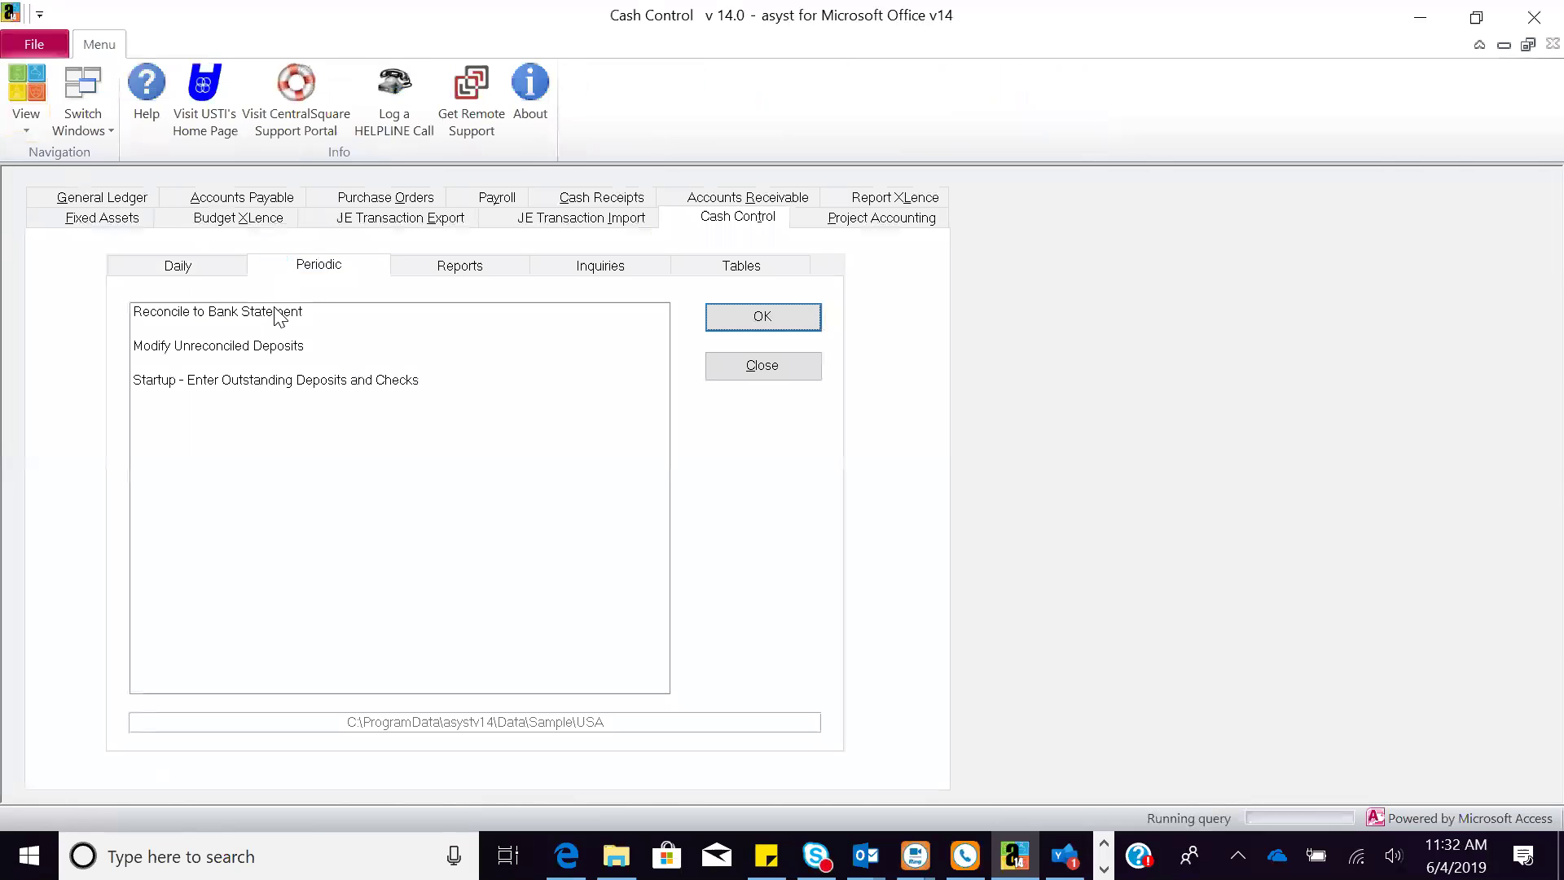
left_click(280, 313)
left_click(737, 316)
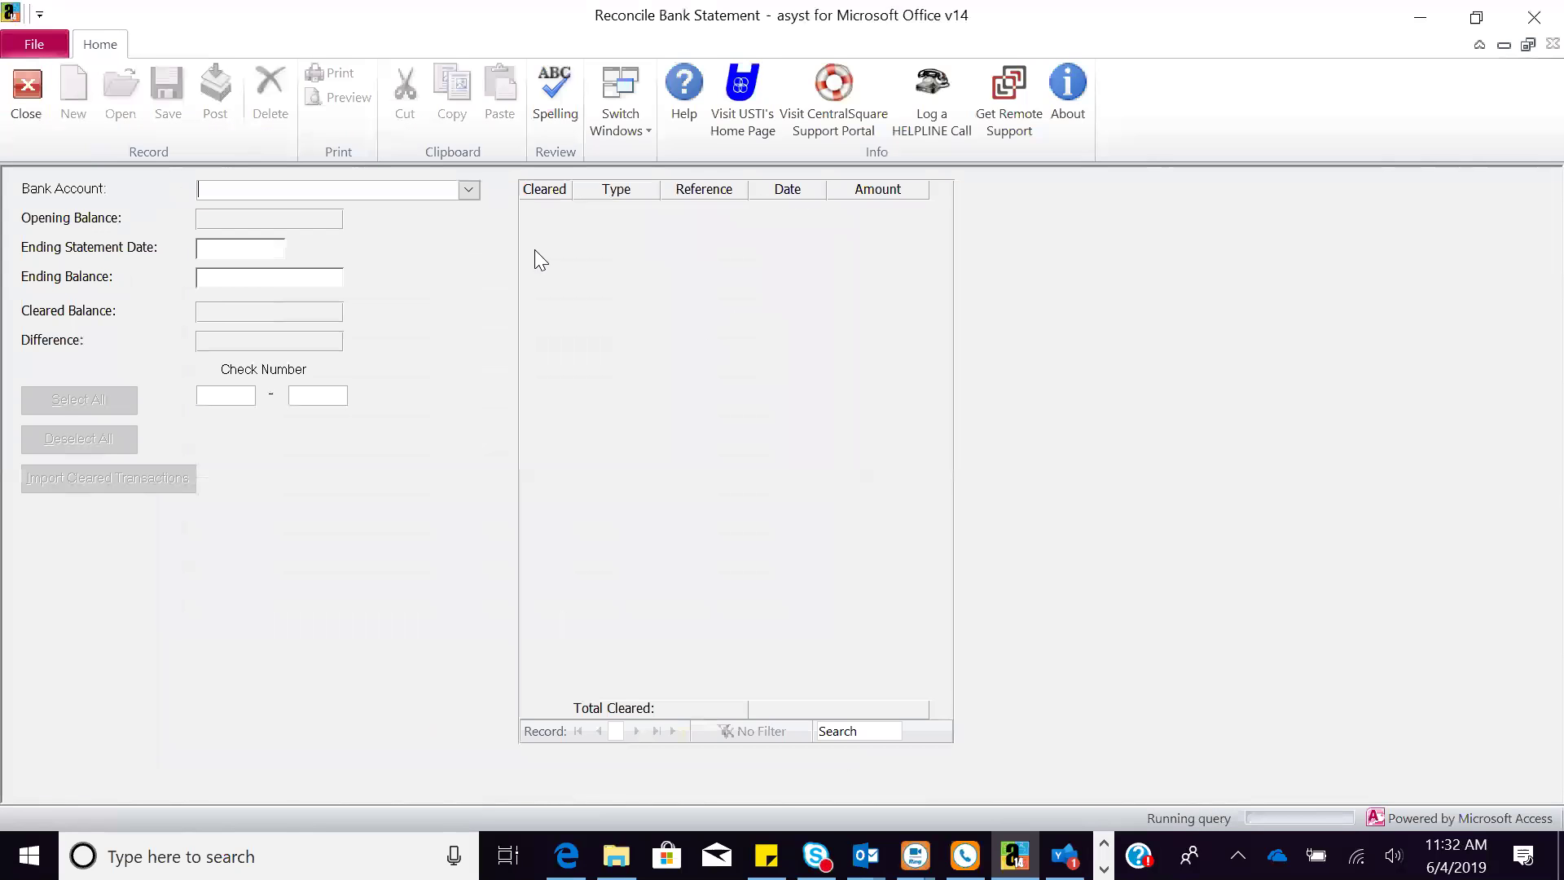
Step: Load the reconciliation transactions for the Progress National Bank and Trust account with an ending statement date of 6/4/2019
left_click(469, 191)
left_click(407, 207)
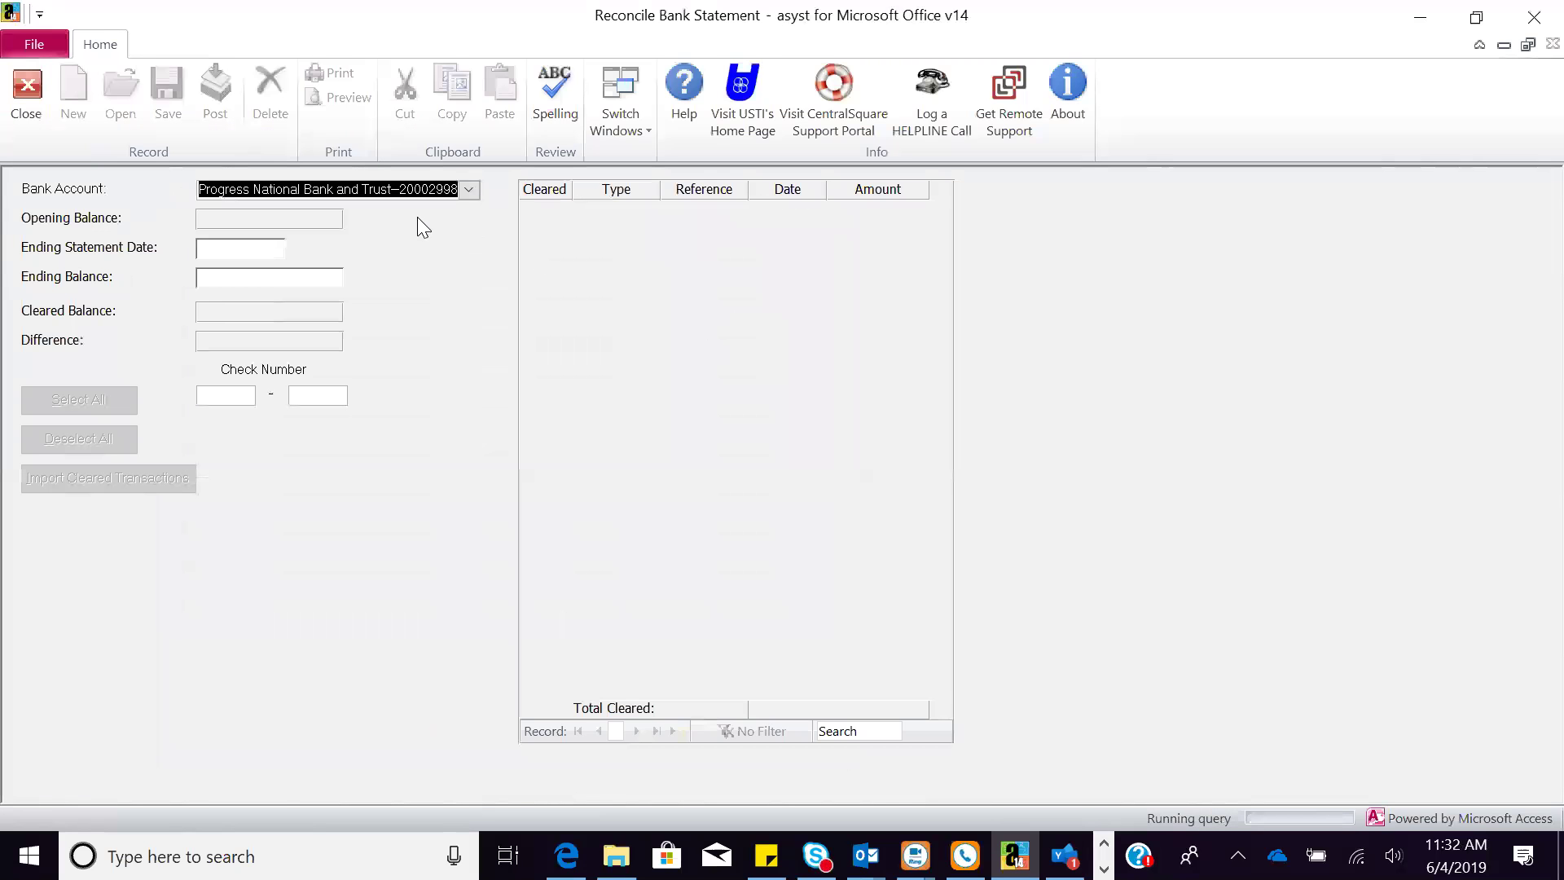
left_click(209, 253)
left_click(298, 247)
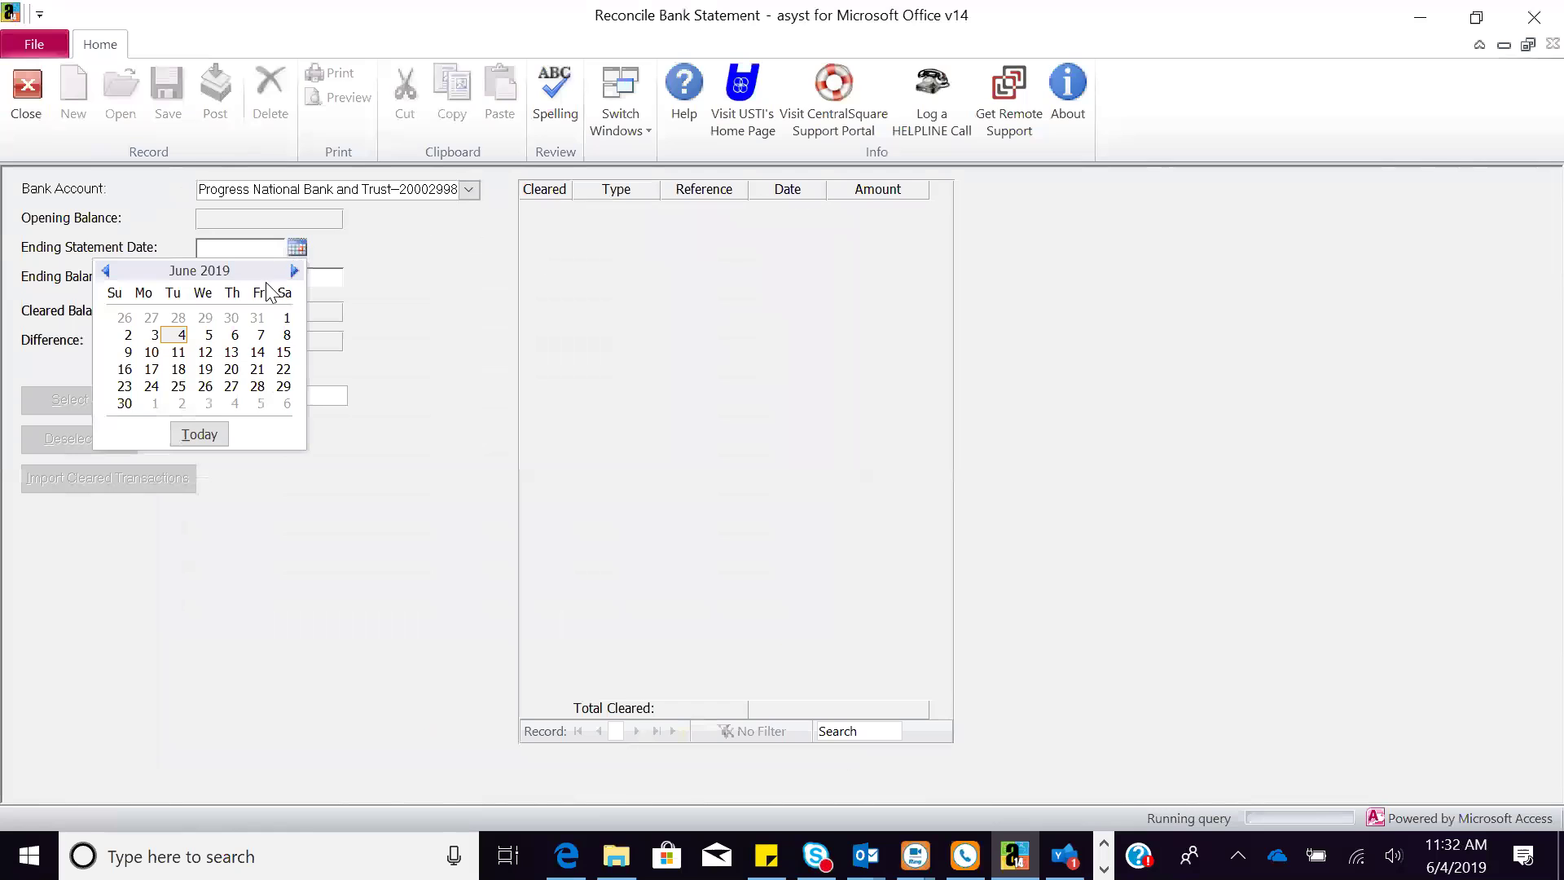
left_click(173, 336)
left_click(220, 280)
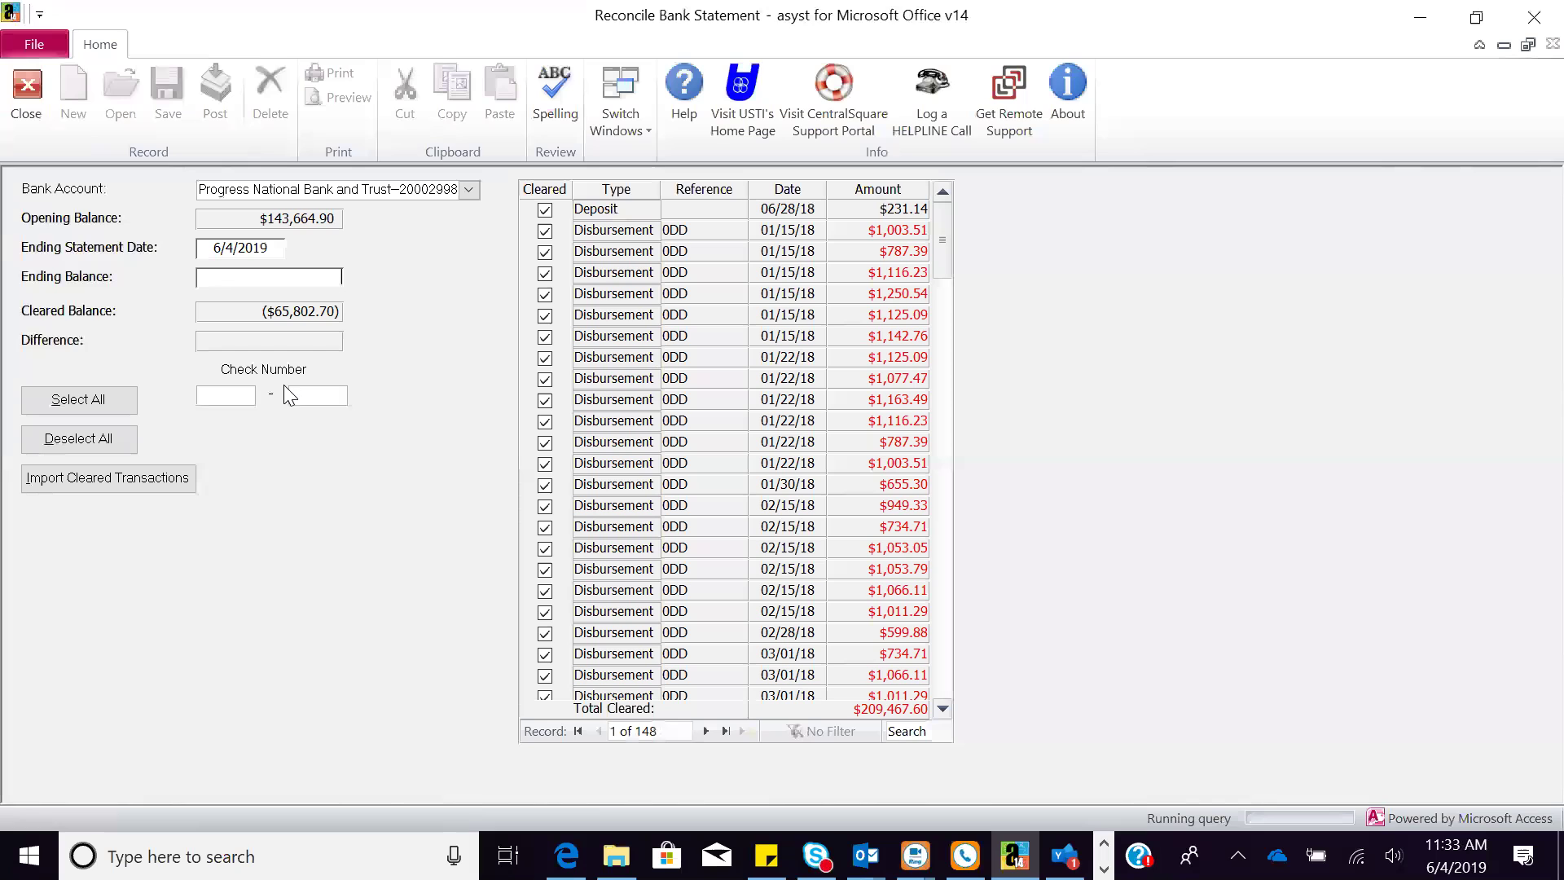
Step: Review the cleared transactions import options, cancel the import, and exit the reconciliation without saving the work
left_click(127, 487)
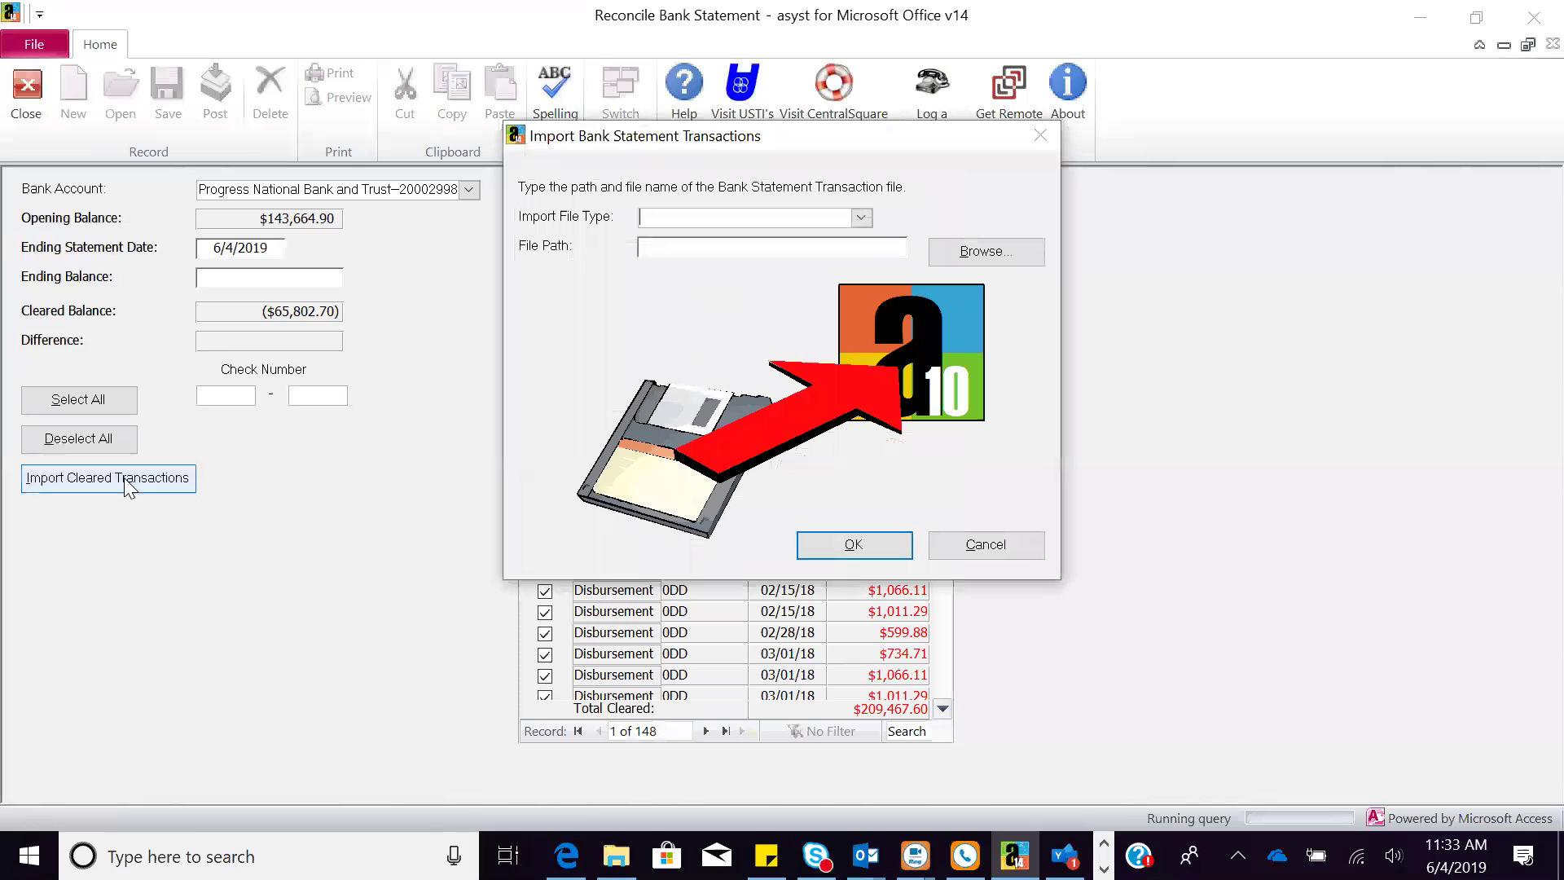
left_click(985, 545)
left_click(18, 110)
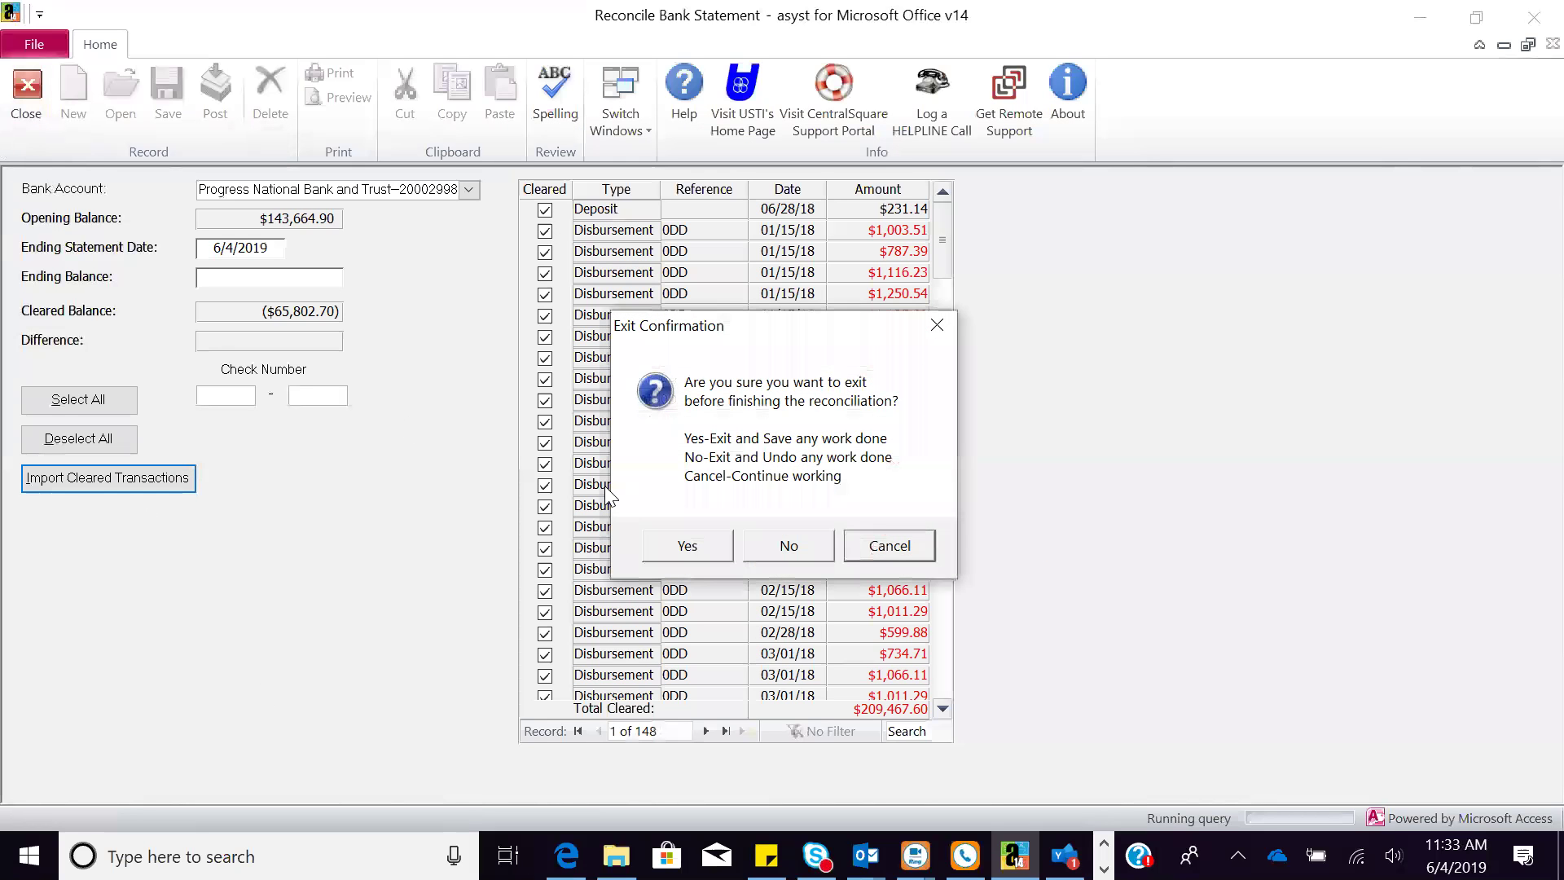
left_click(763, 554)
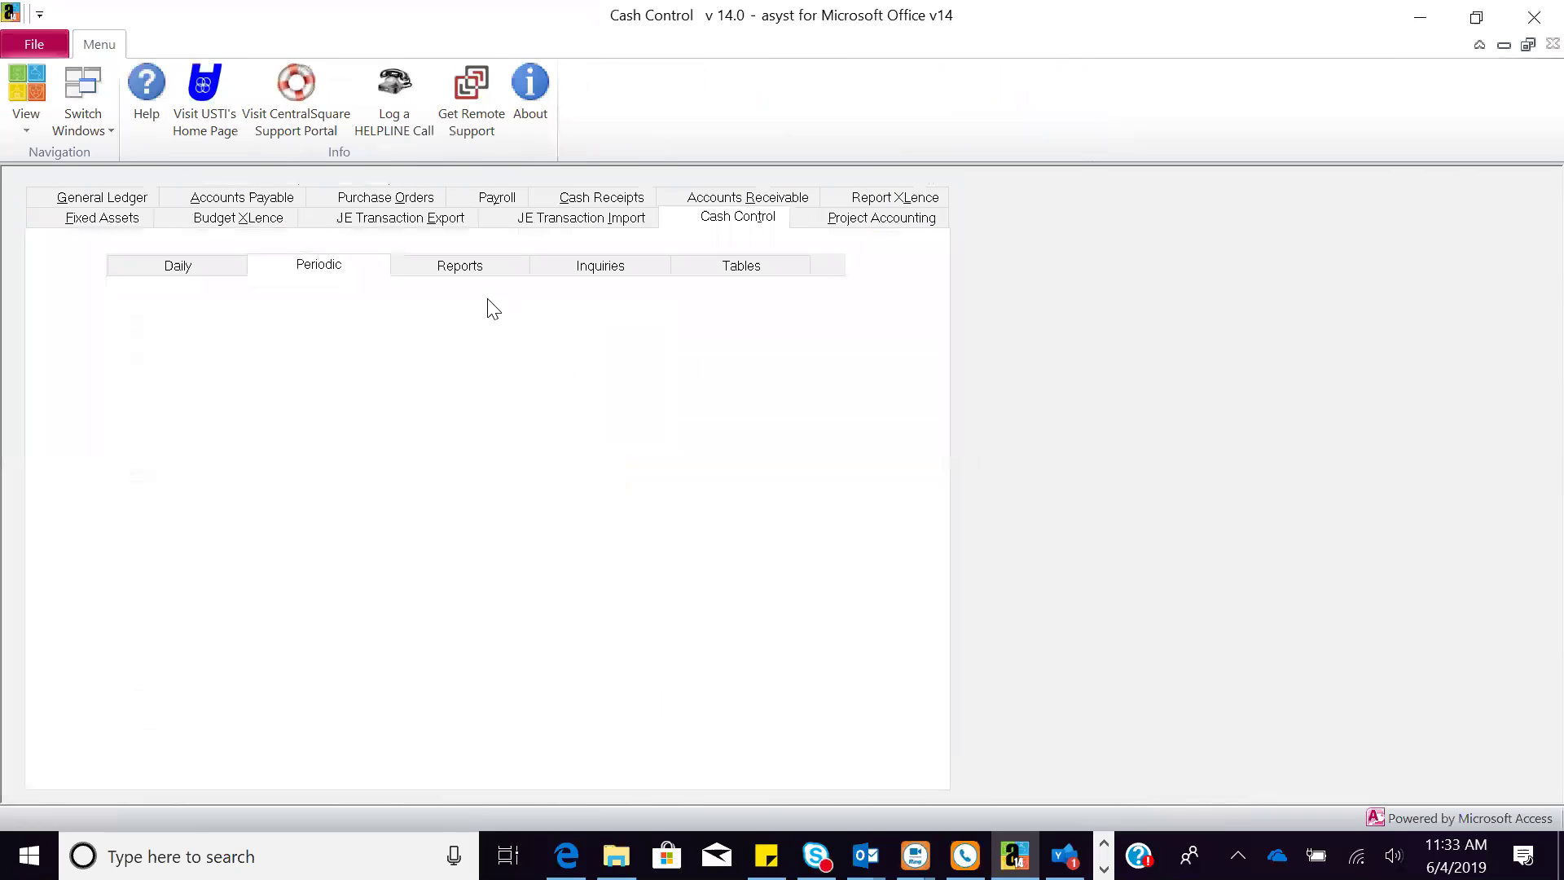
Step: Review the Cash Control reports list, open Deposit Inquiry, and load the deposits for Progress National Bank and Trust
left_click(482, 277)
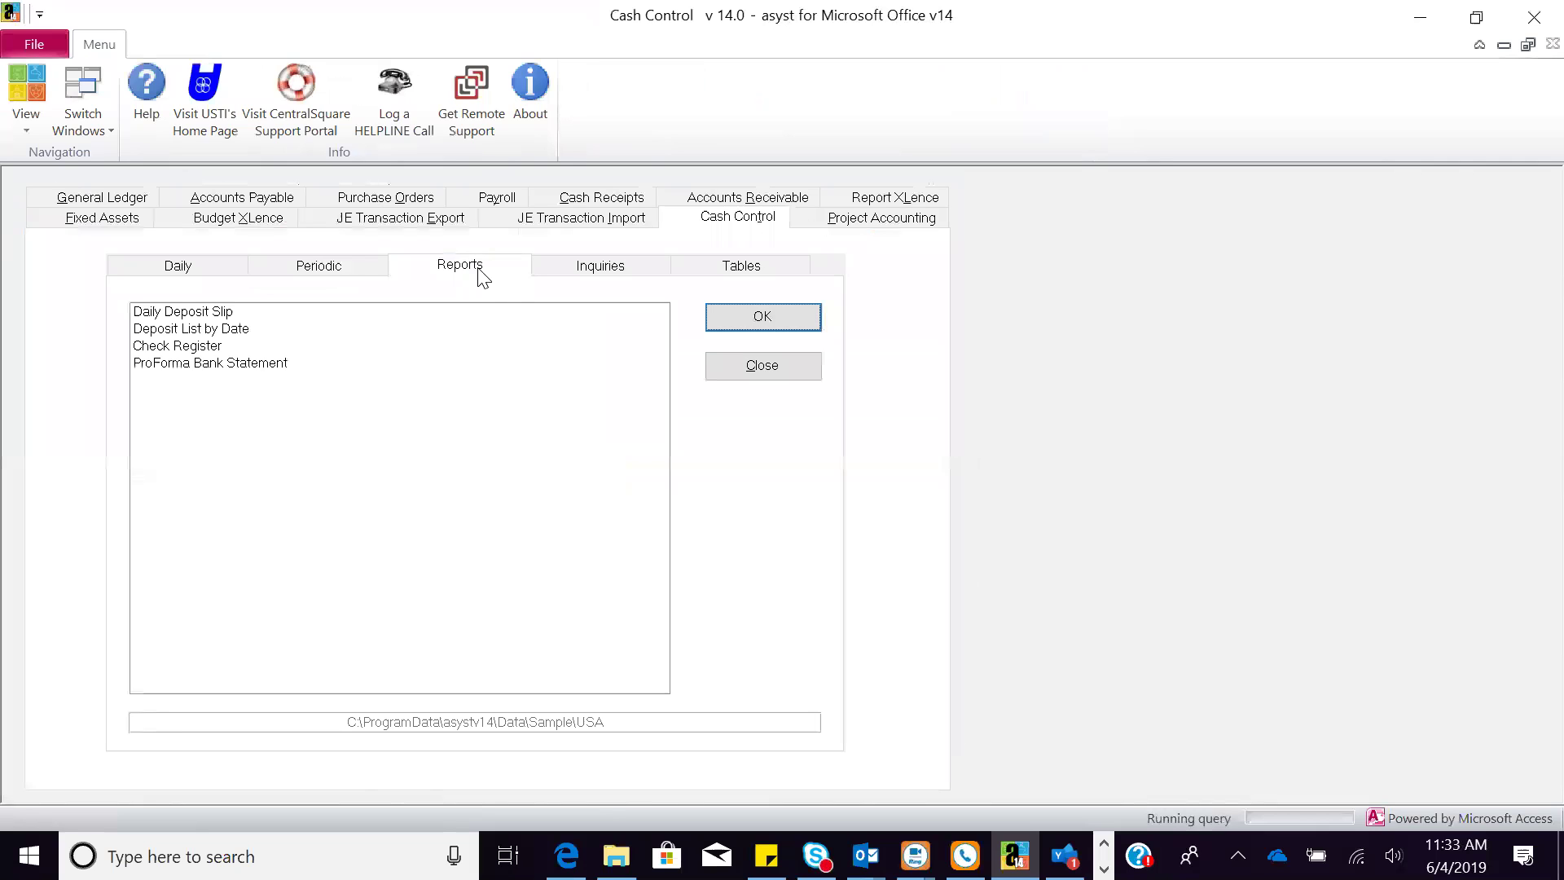
left_click(541, 265)
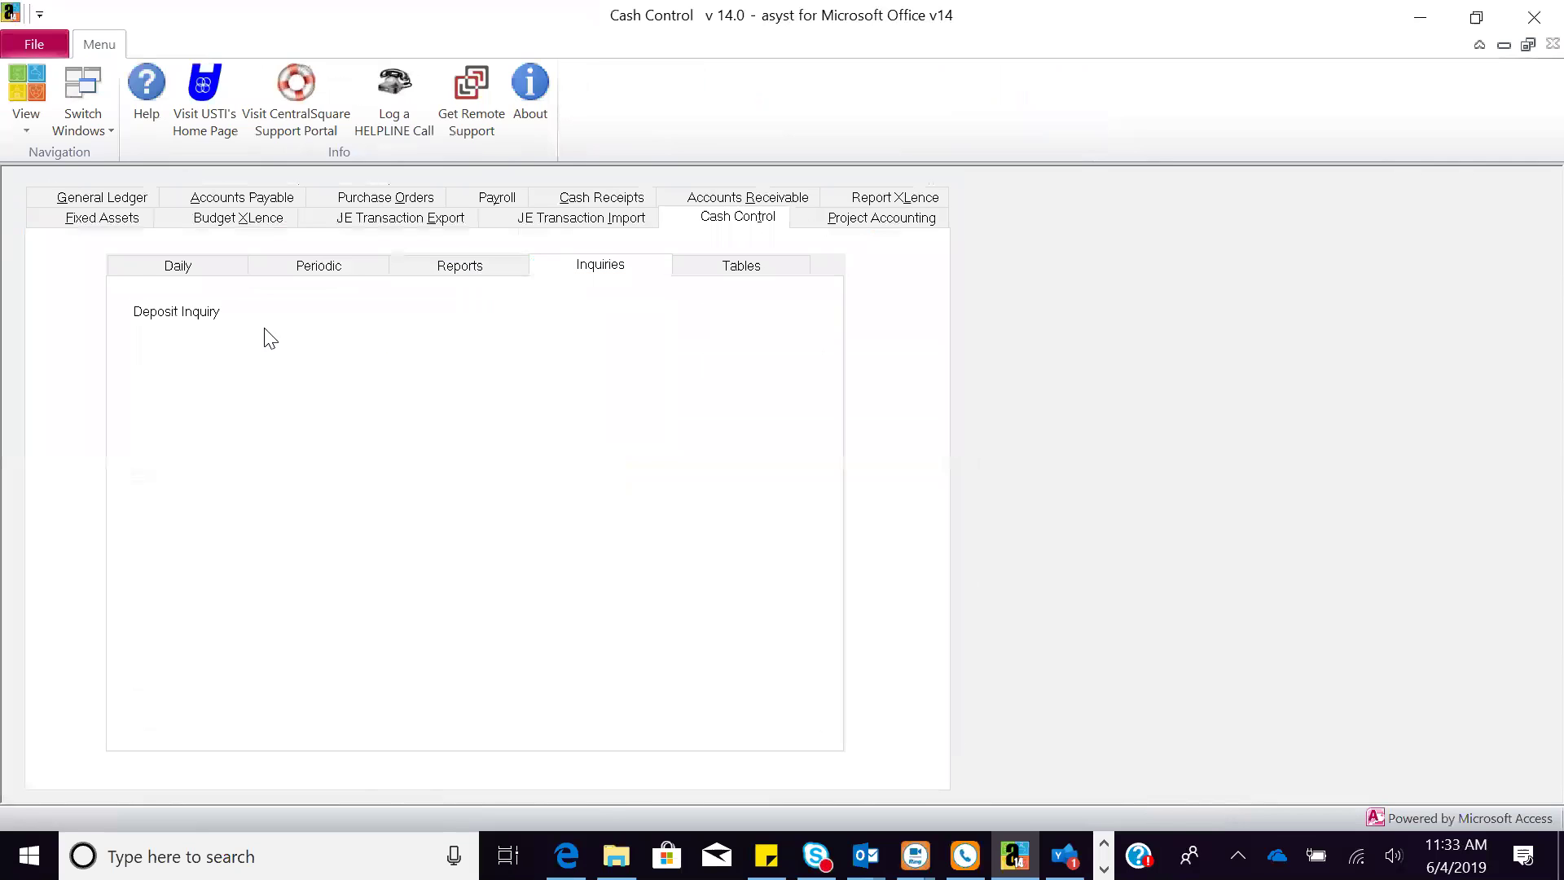
left_click(336, 316)
left_click(718, 323)
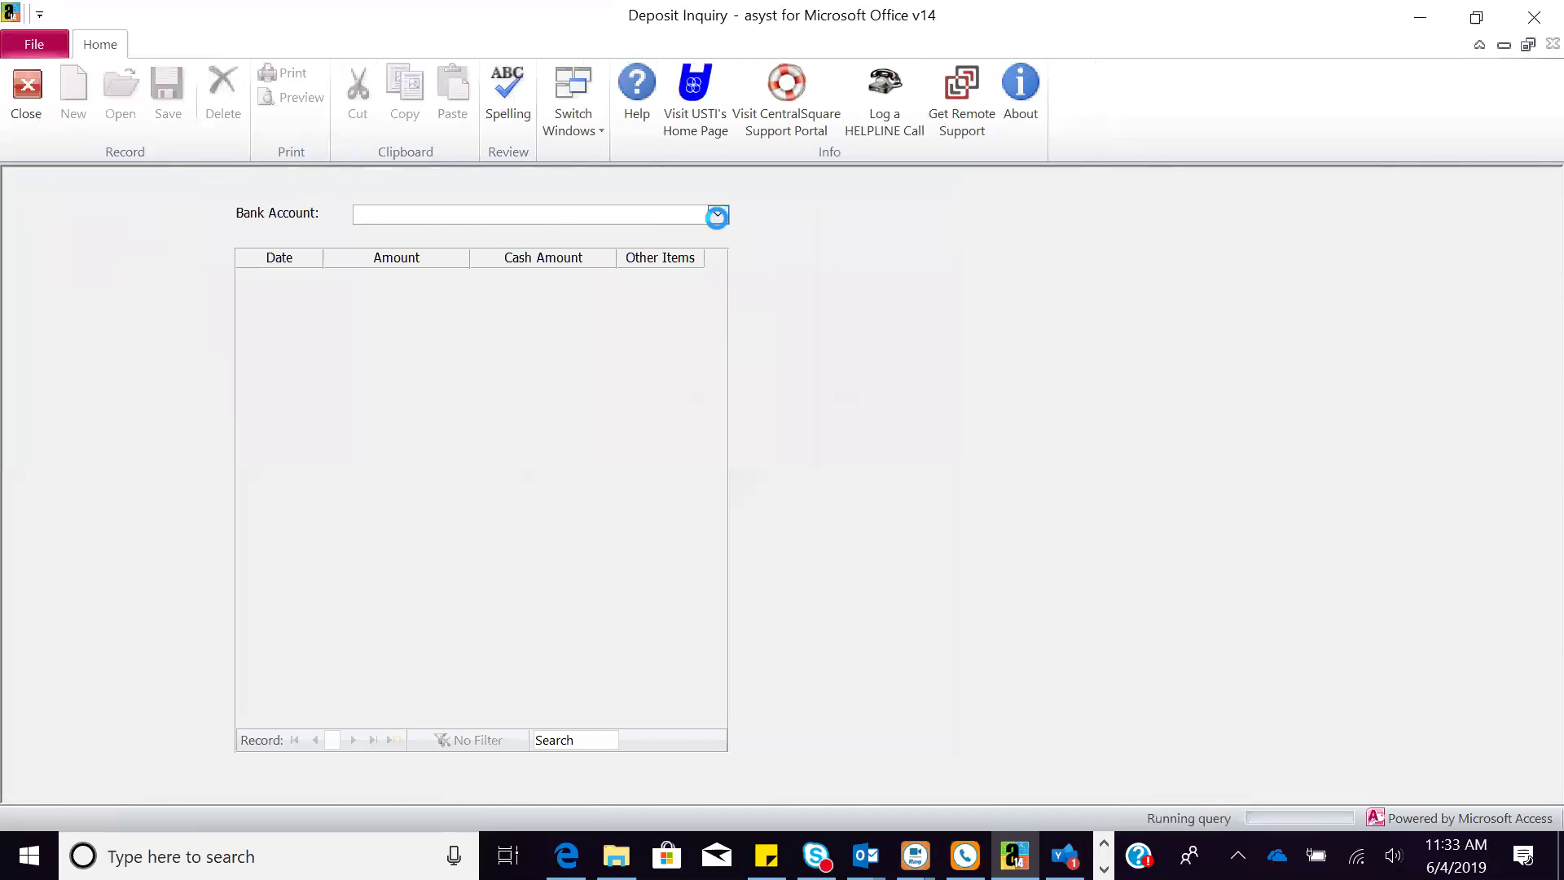
left_click(716, 215)
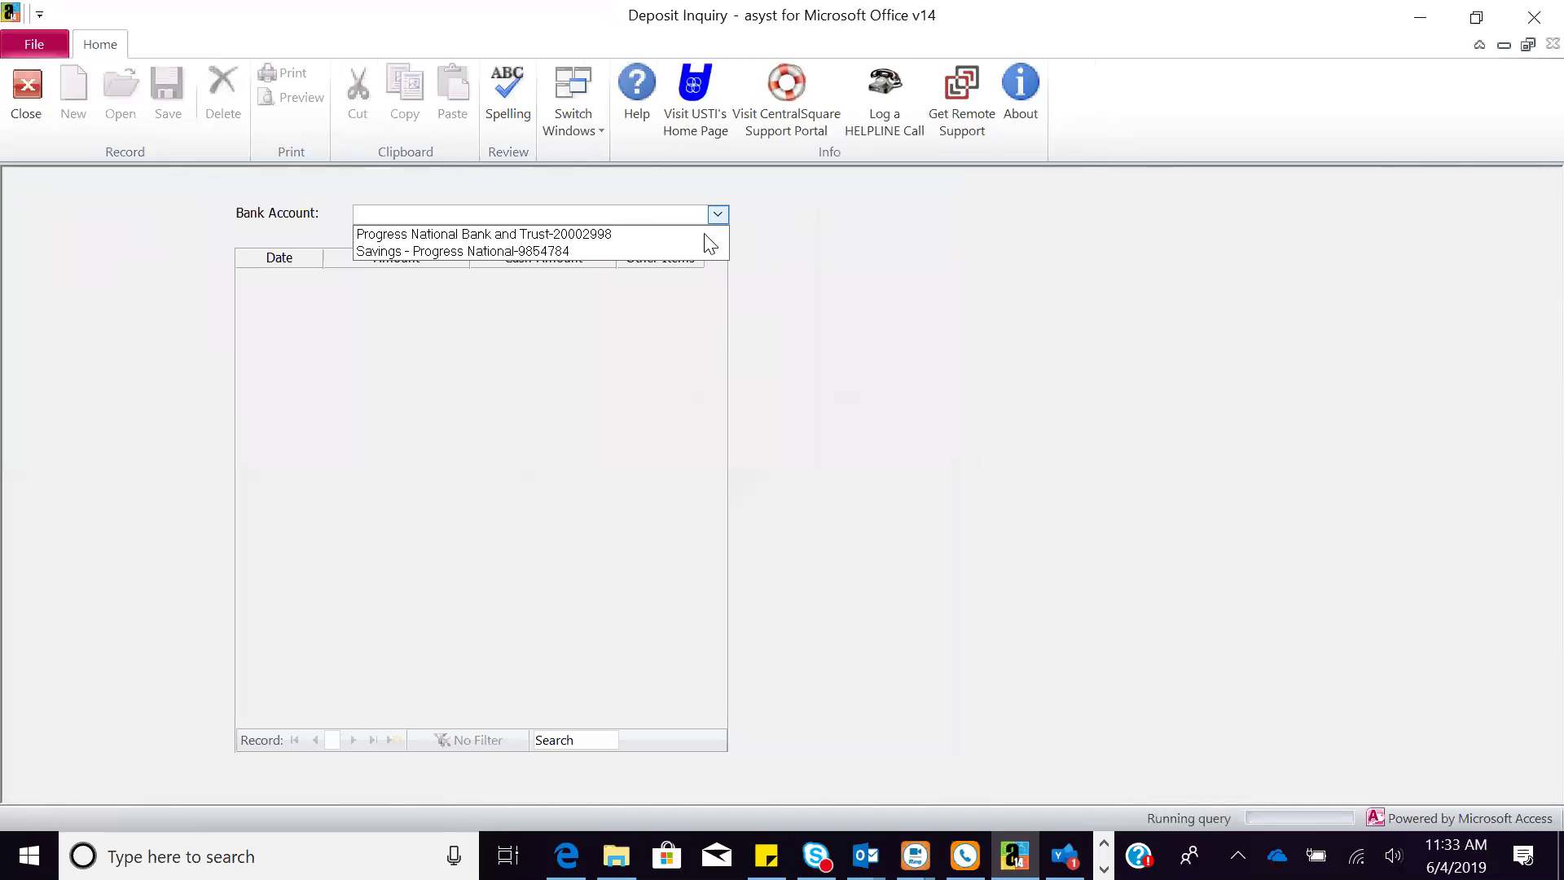
left_click(701, 227)
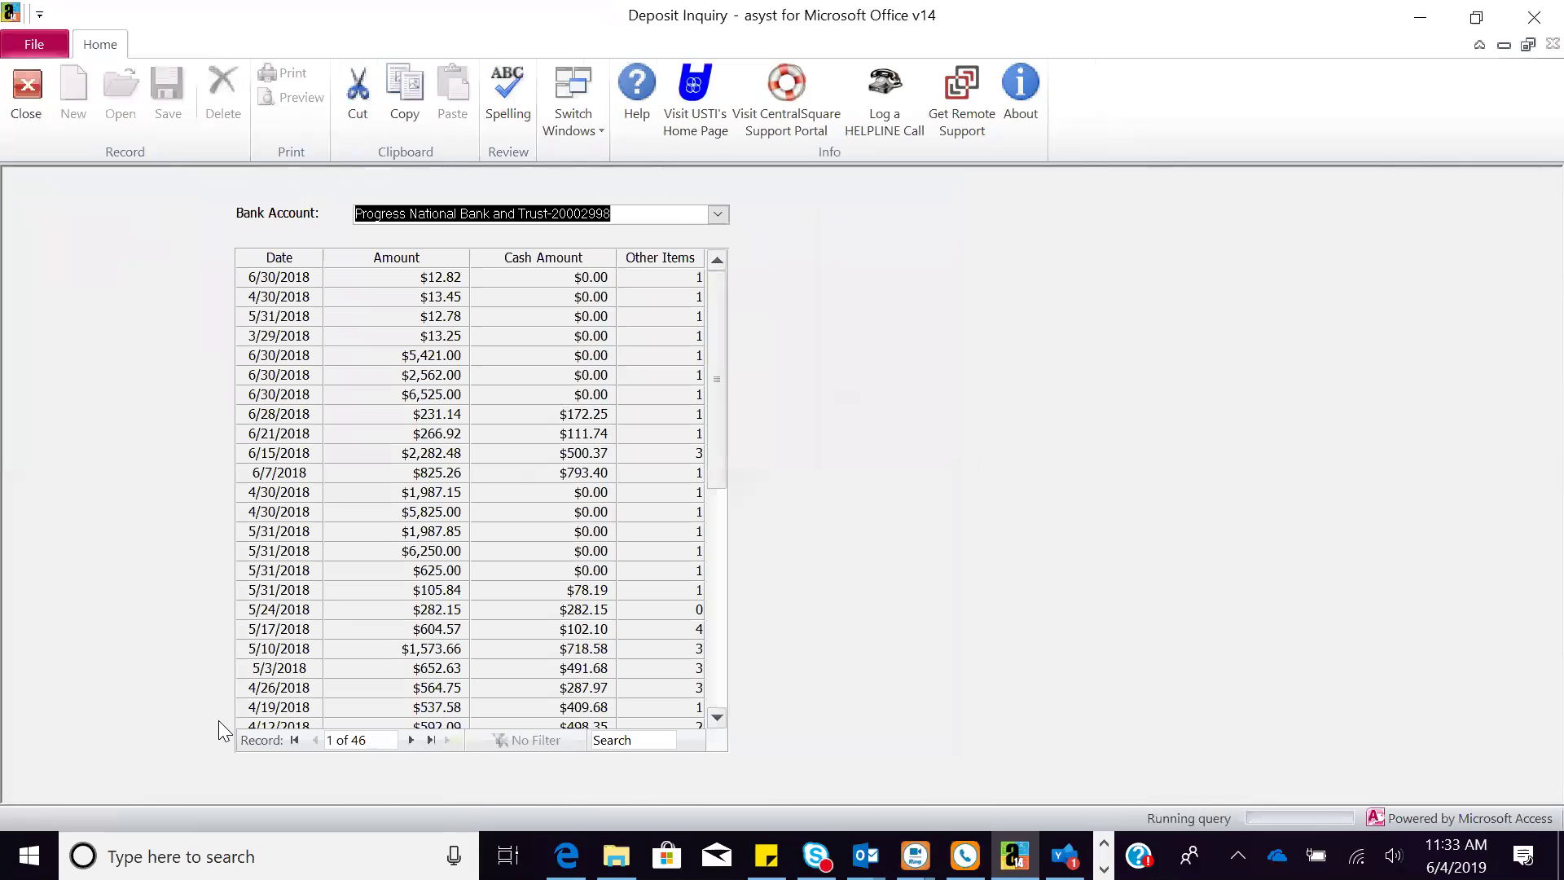
Step: Drill into the 5/17/2018 deposit to view its transactions, and return to the Cash Control menu
double_click(267, 632)
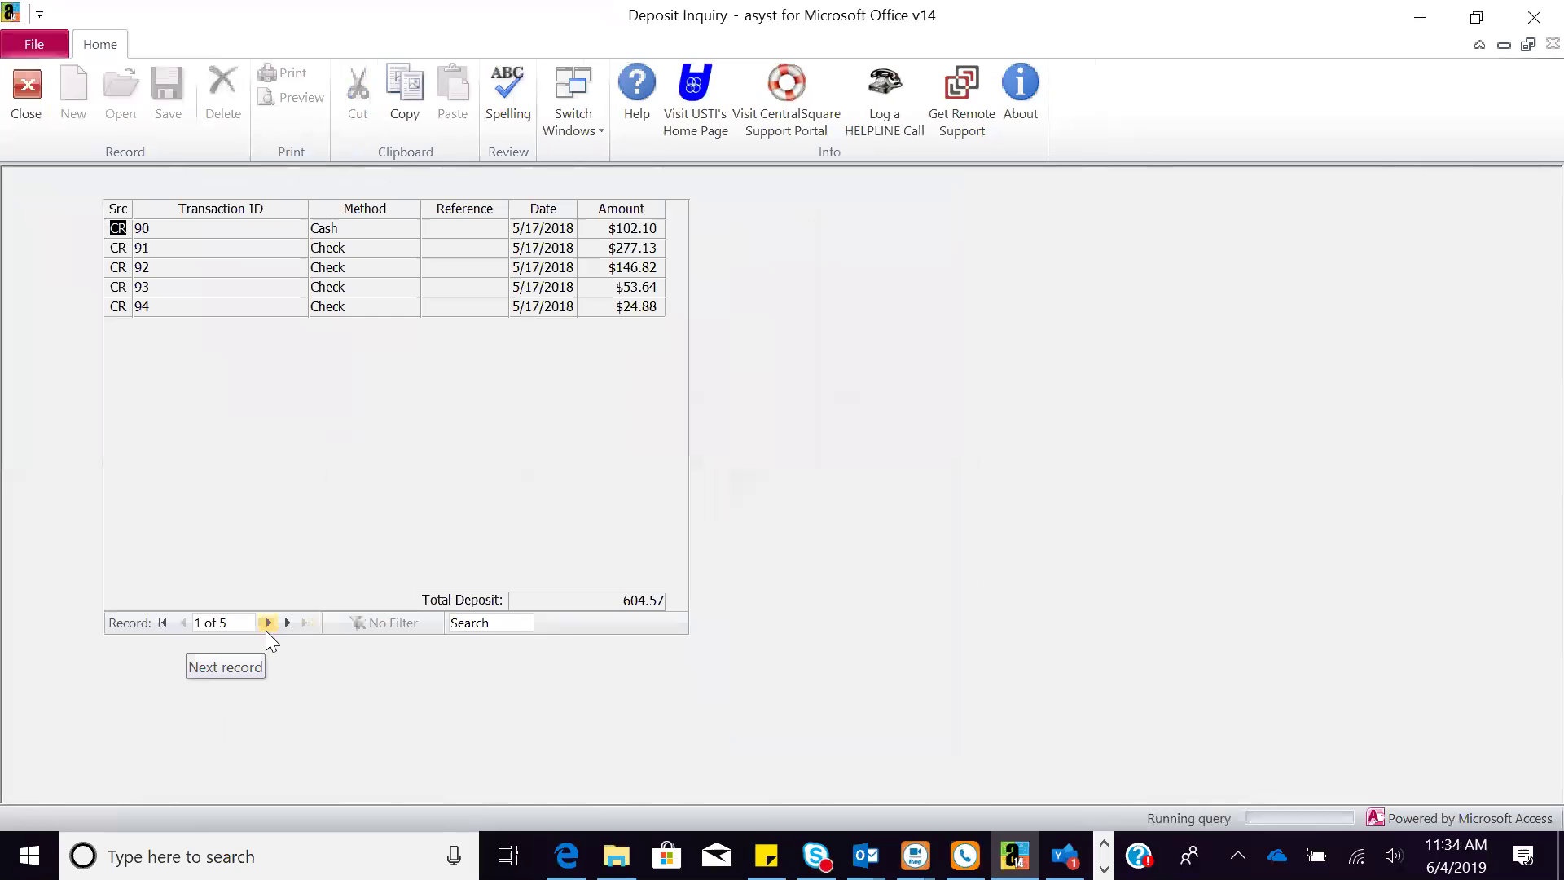
left_click(28, 106)
left_click(29, 106)
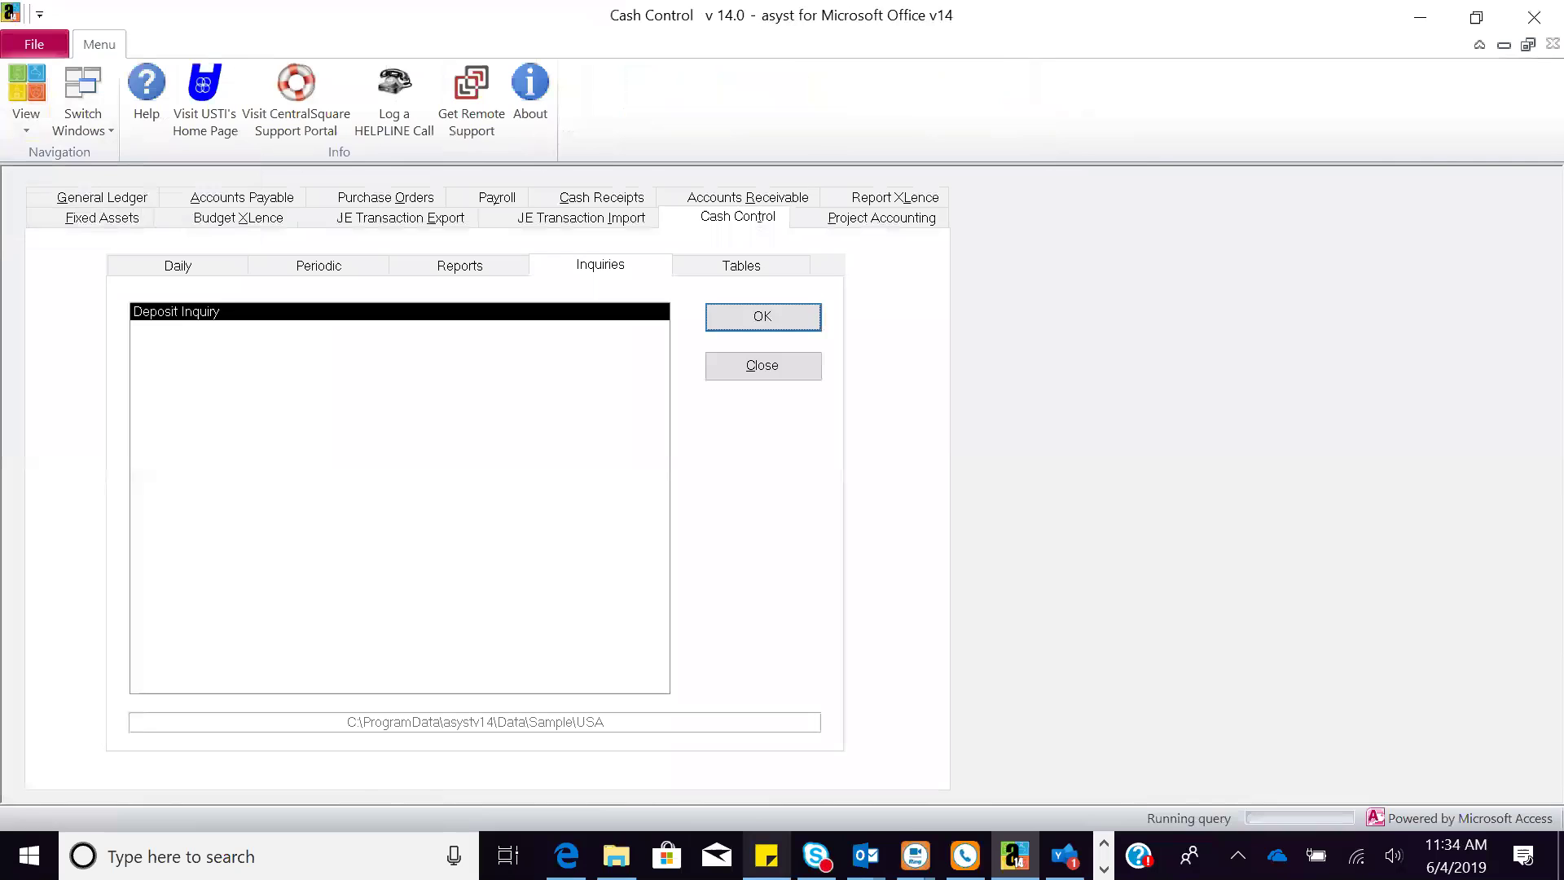
Step: Switch to the Cash Receipts module and open Payment Entry from its daily functions
mouse_move(766, 855)
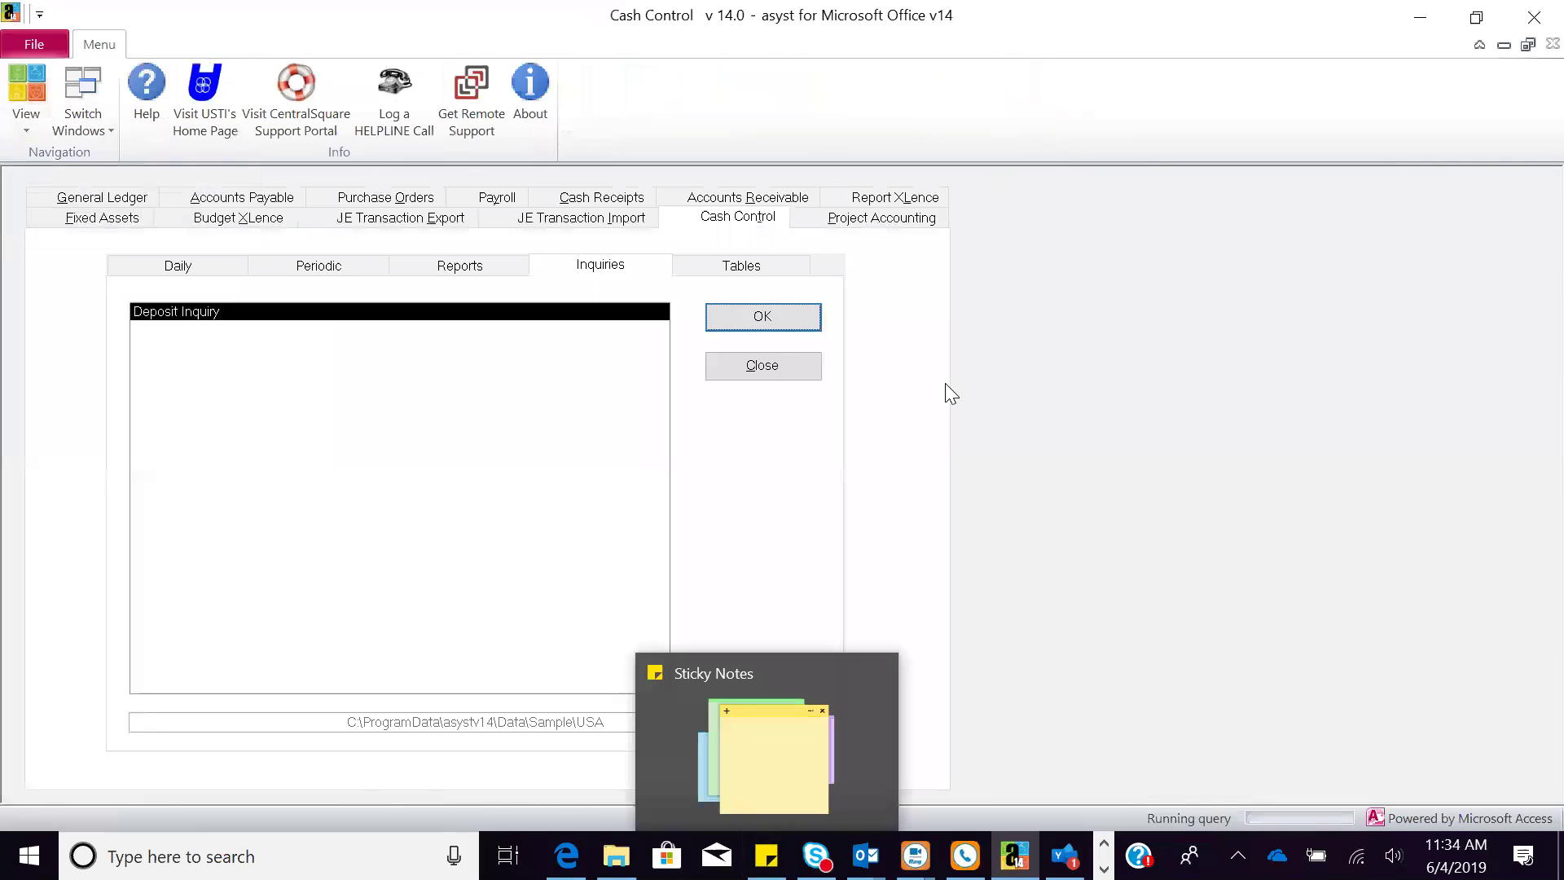
left_click(621, 205)
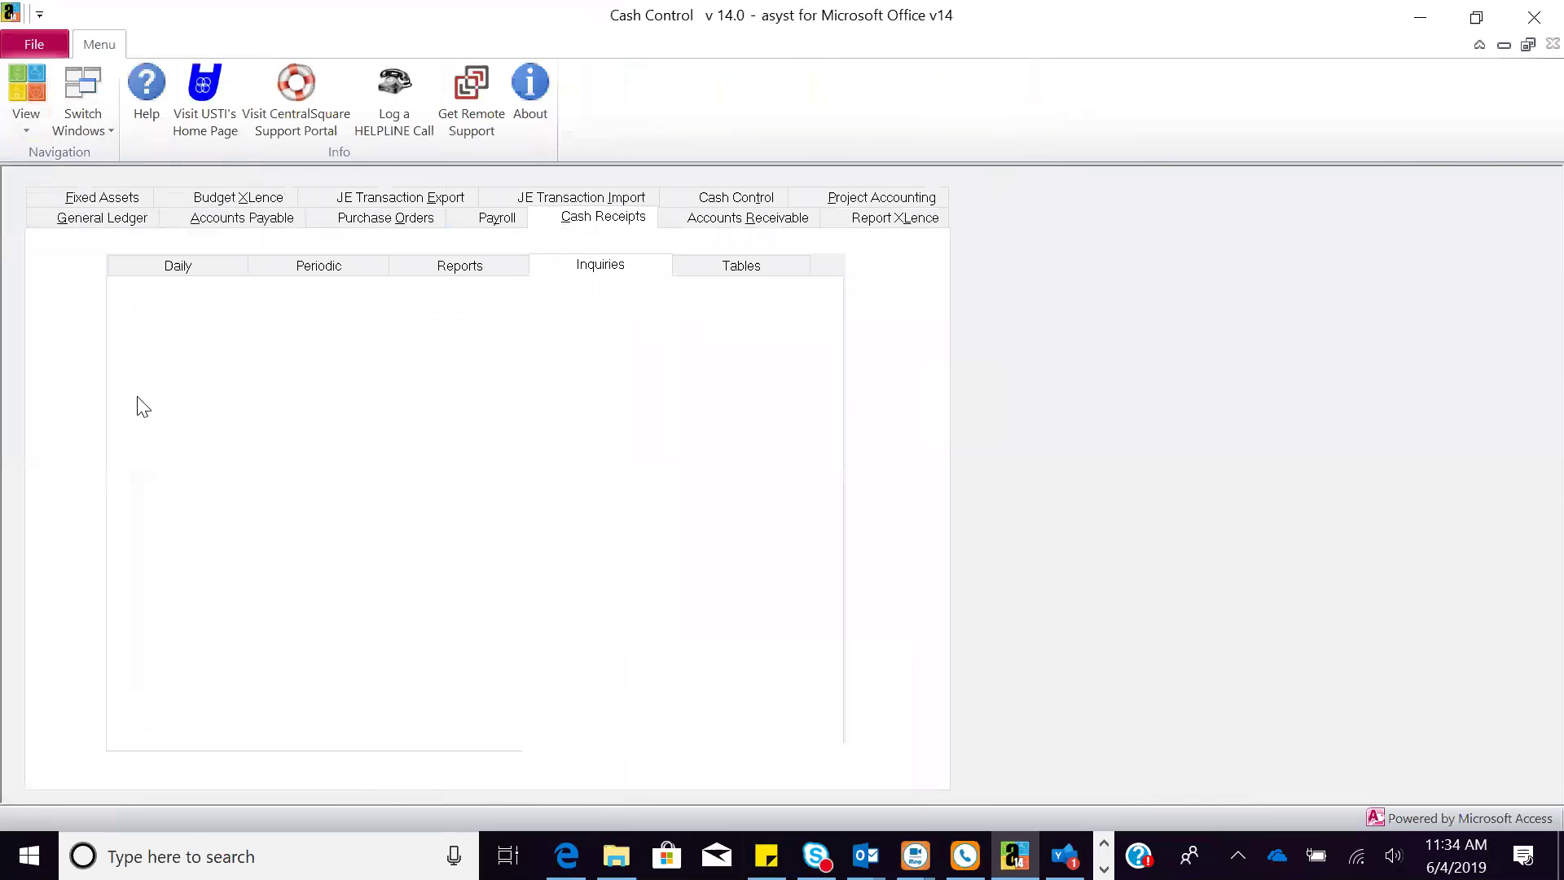
left_click(212, 269)
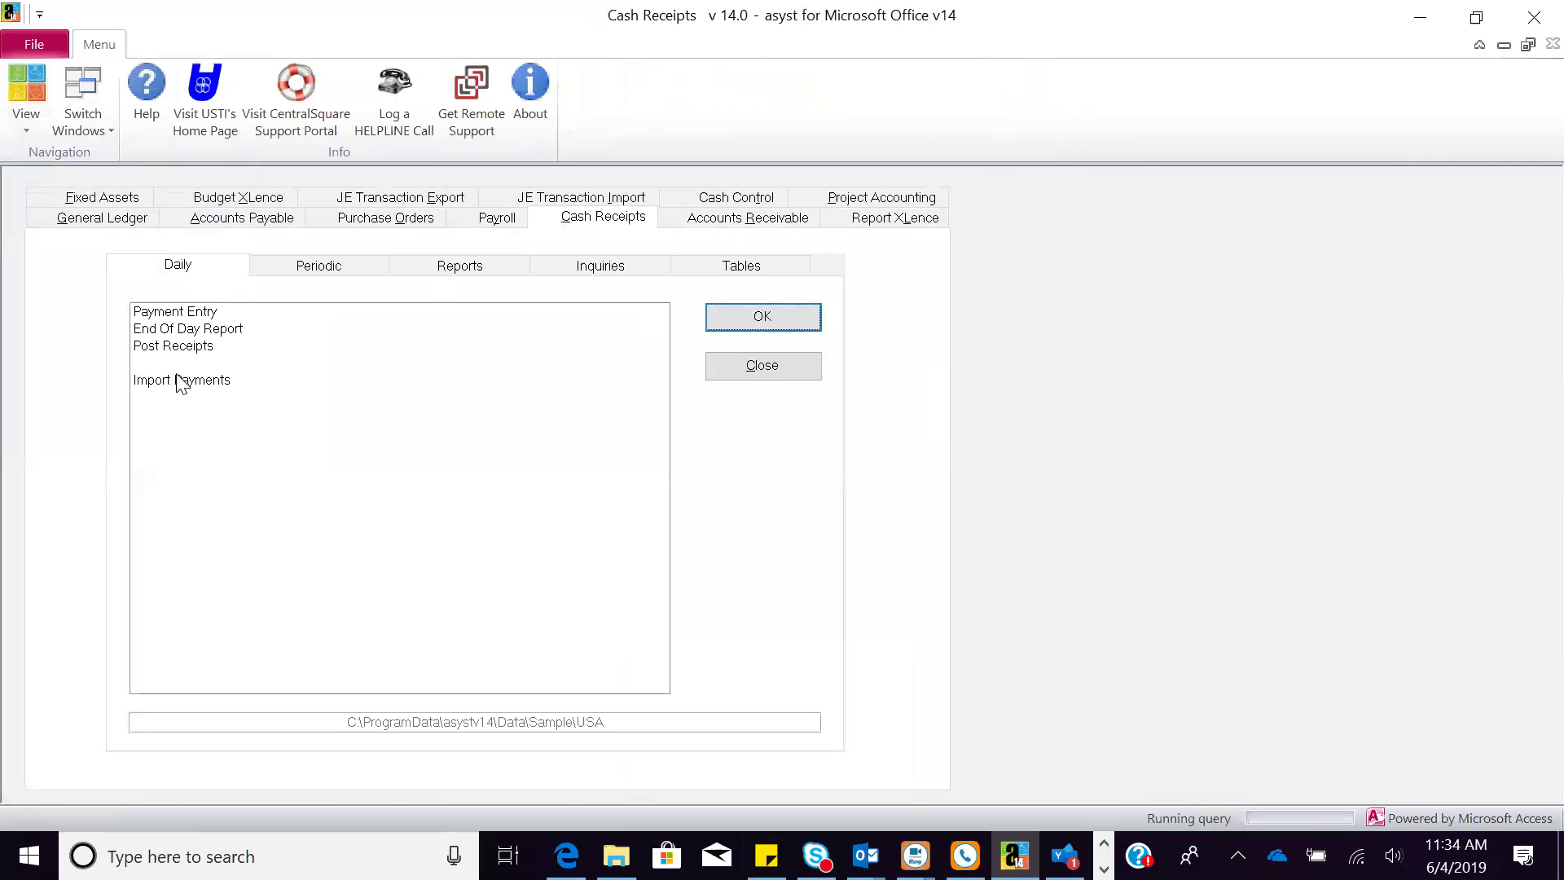
left_click(212, 312)
left_click(737, 318)
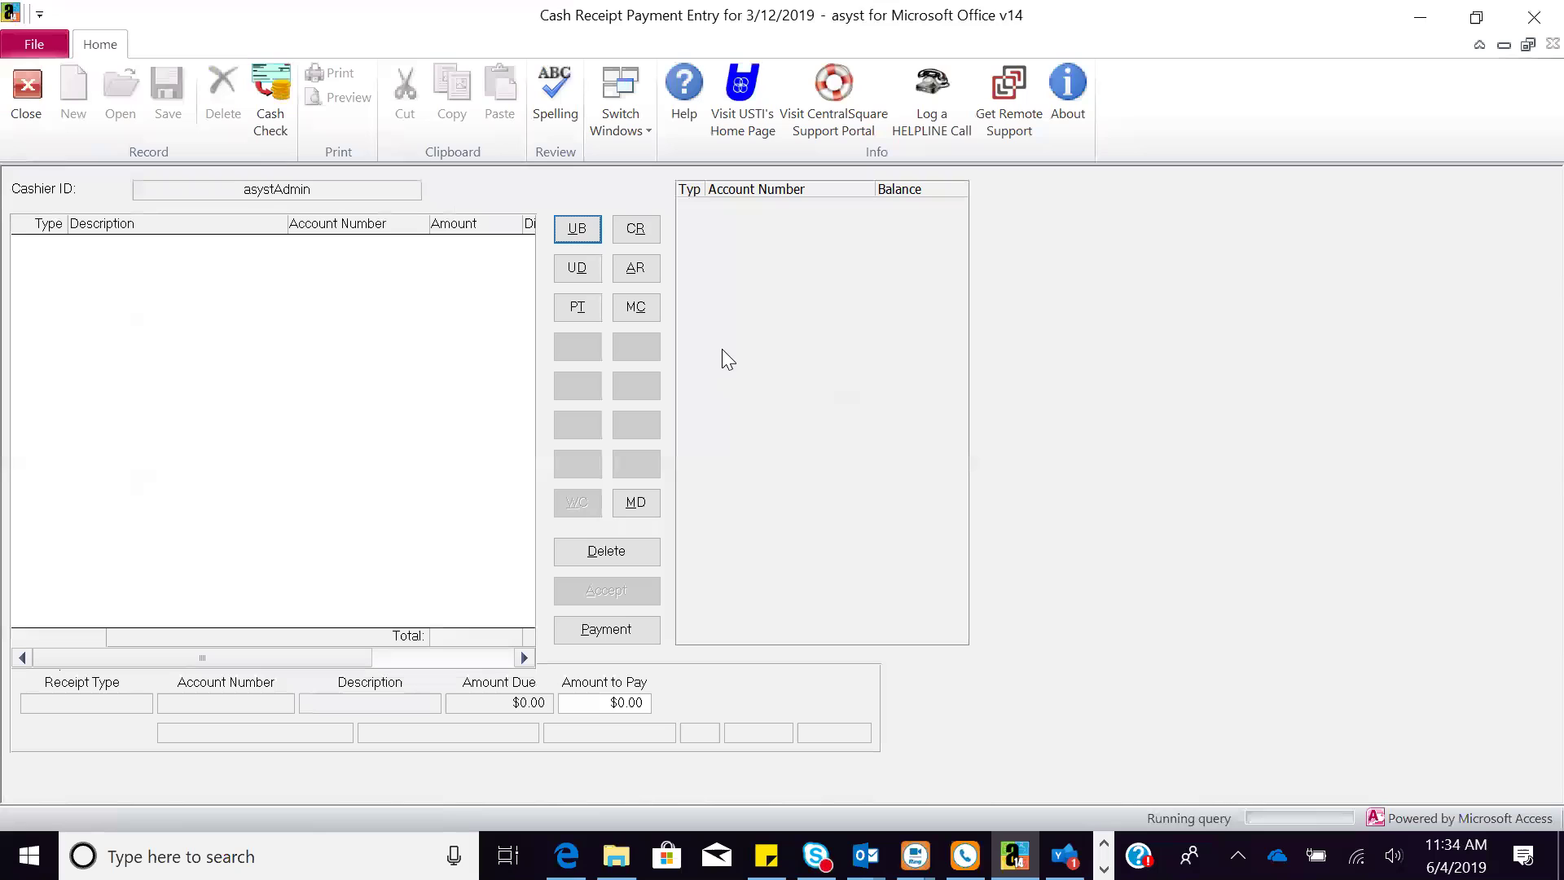
Step: Look up Ace Office Supply's UB account without search criteria and accept its full balance of $143.07 as a receipt line
left_click(575, 236)
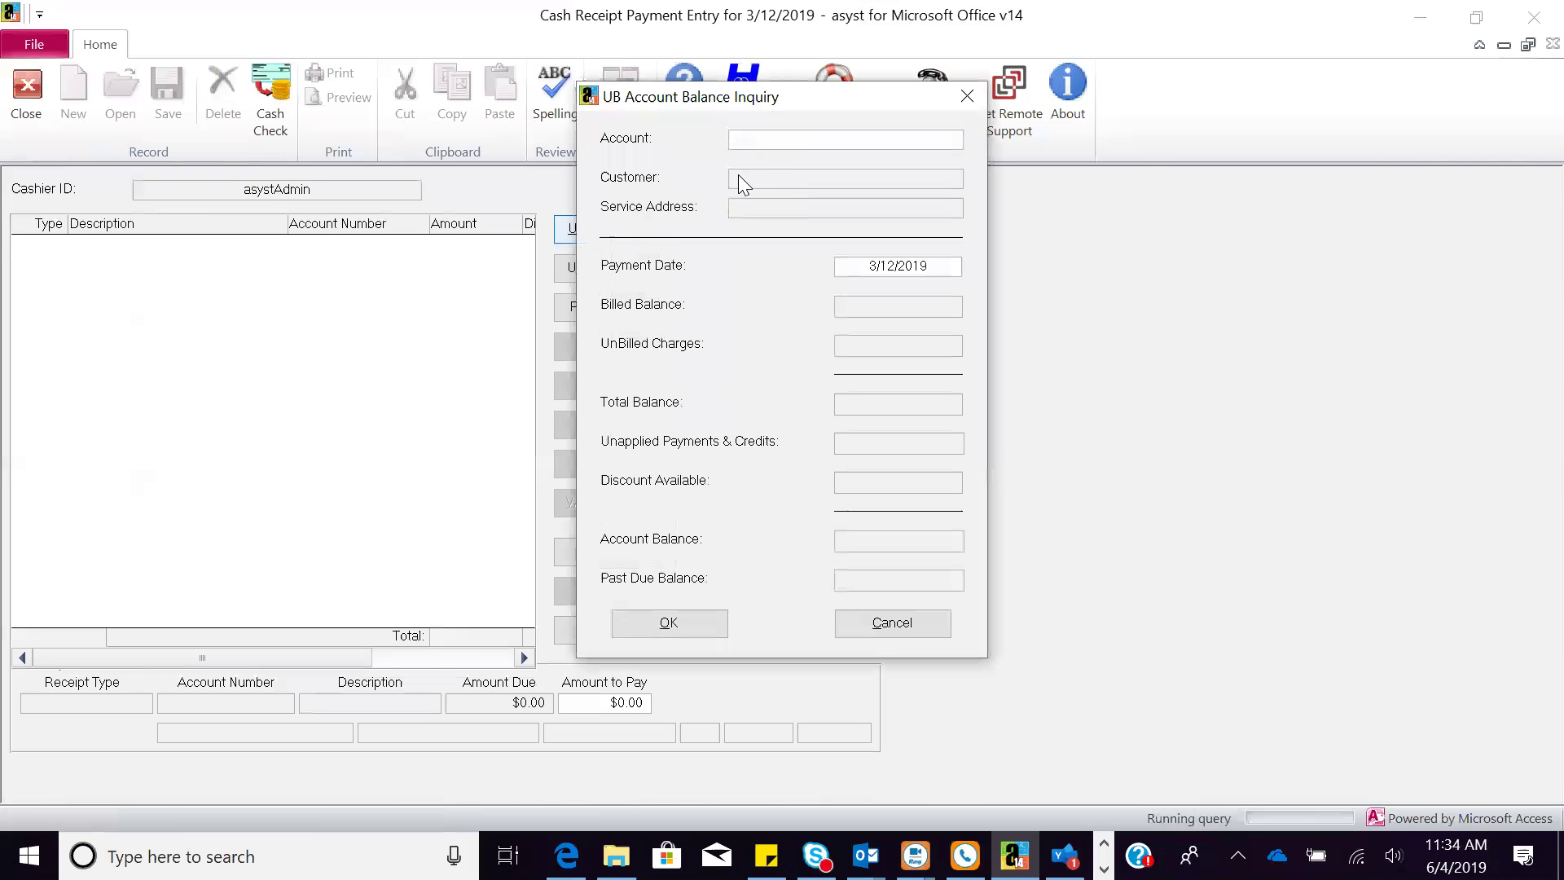
double_click(737, 140)
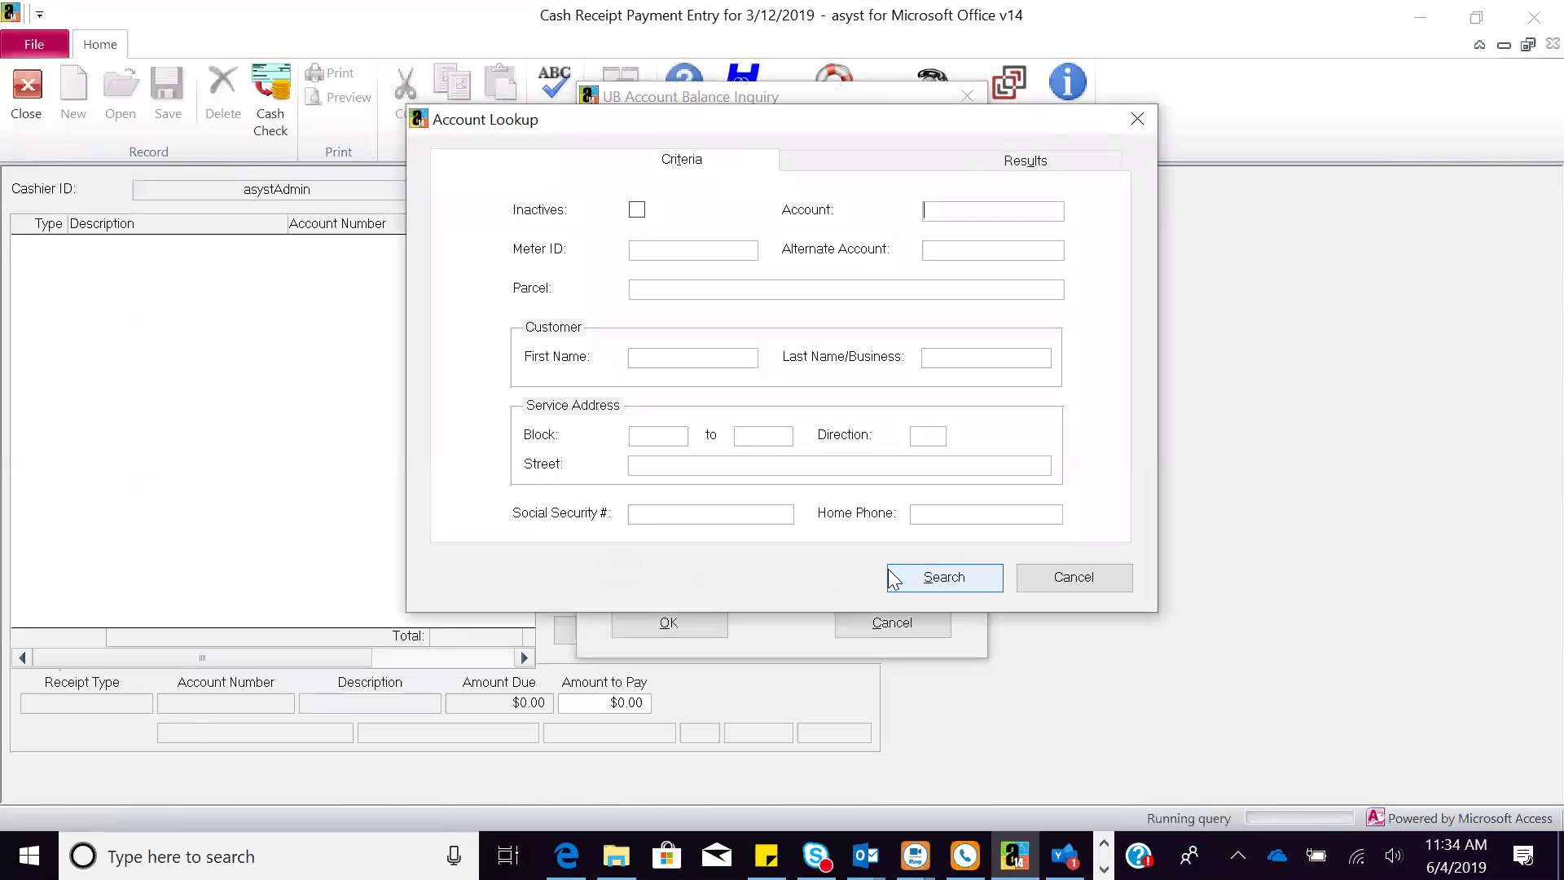
left_click(936, 575)
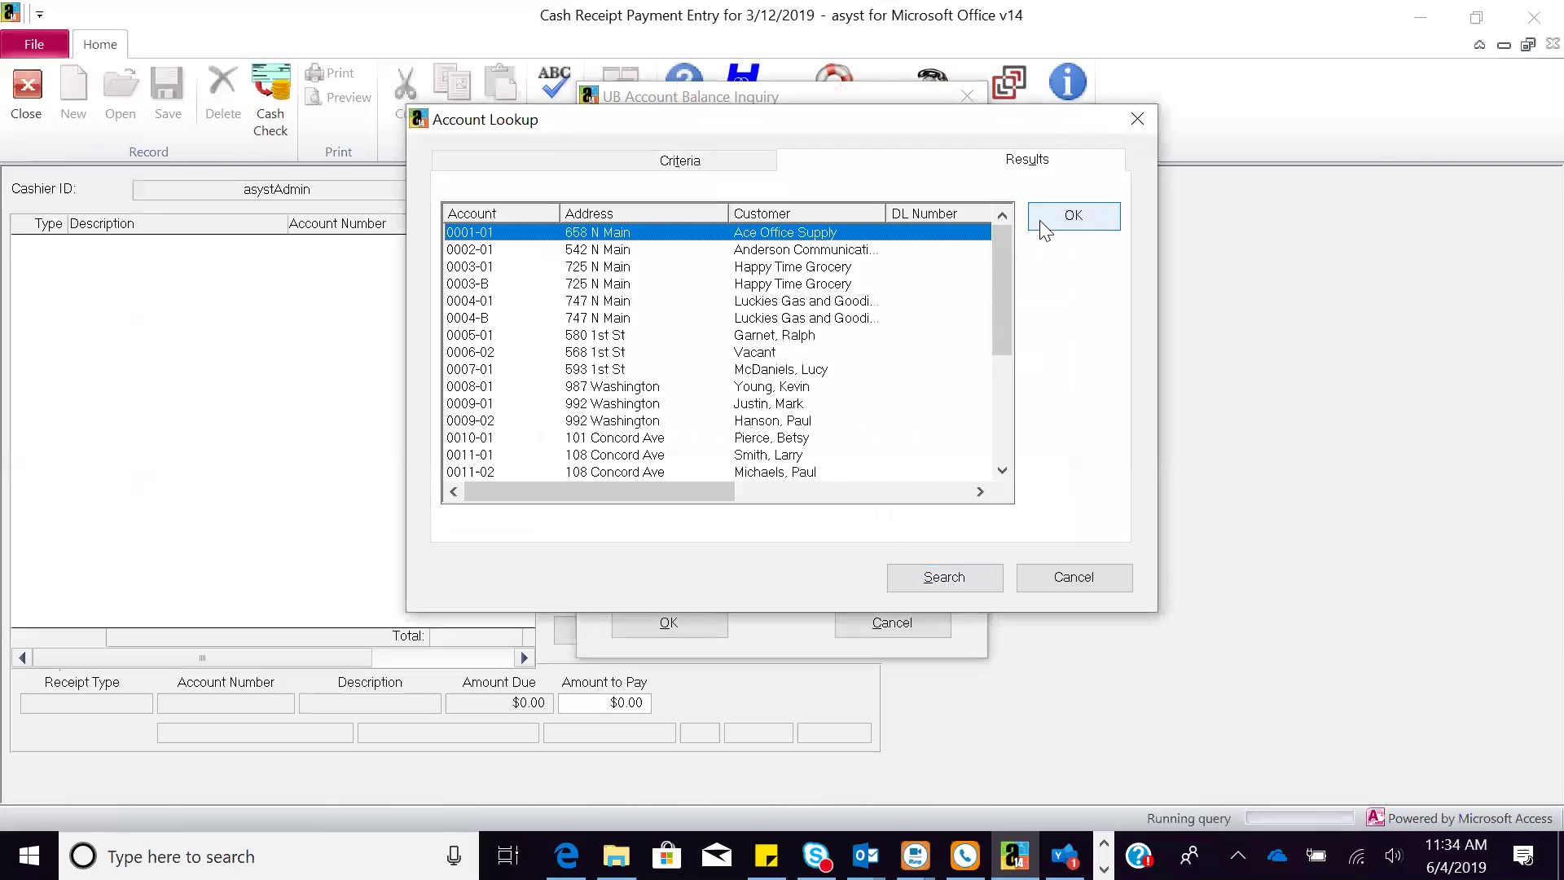
left_click(1043, 220)
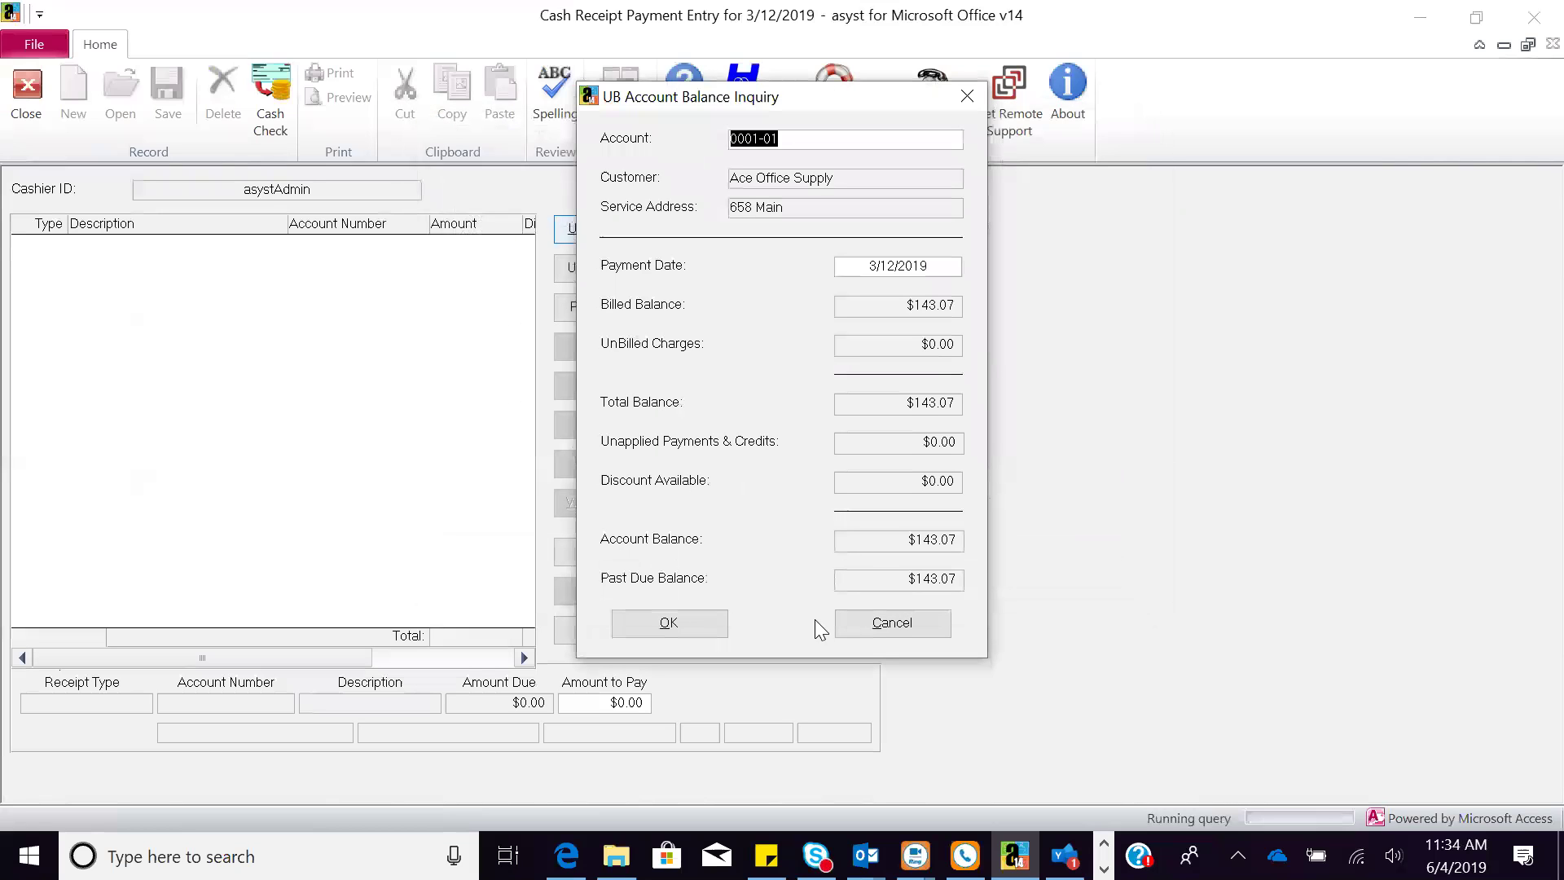
left_click(676, 627)
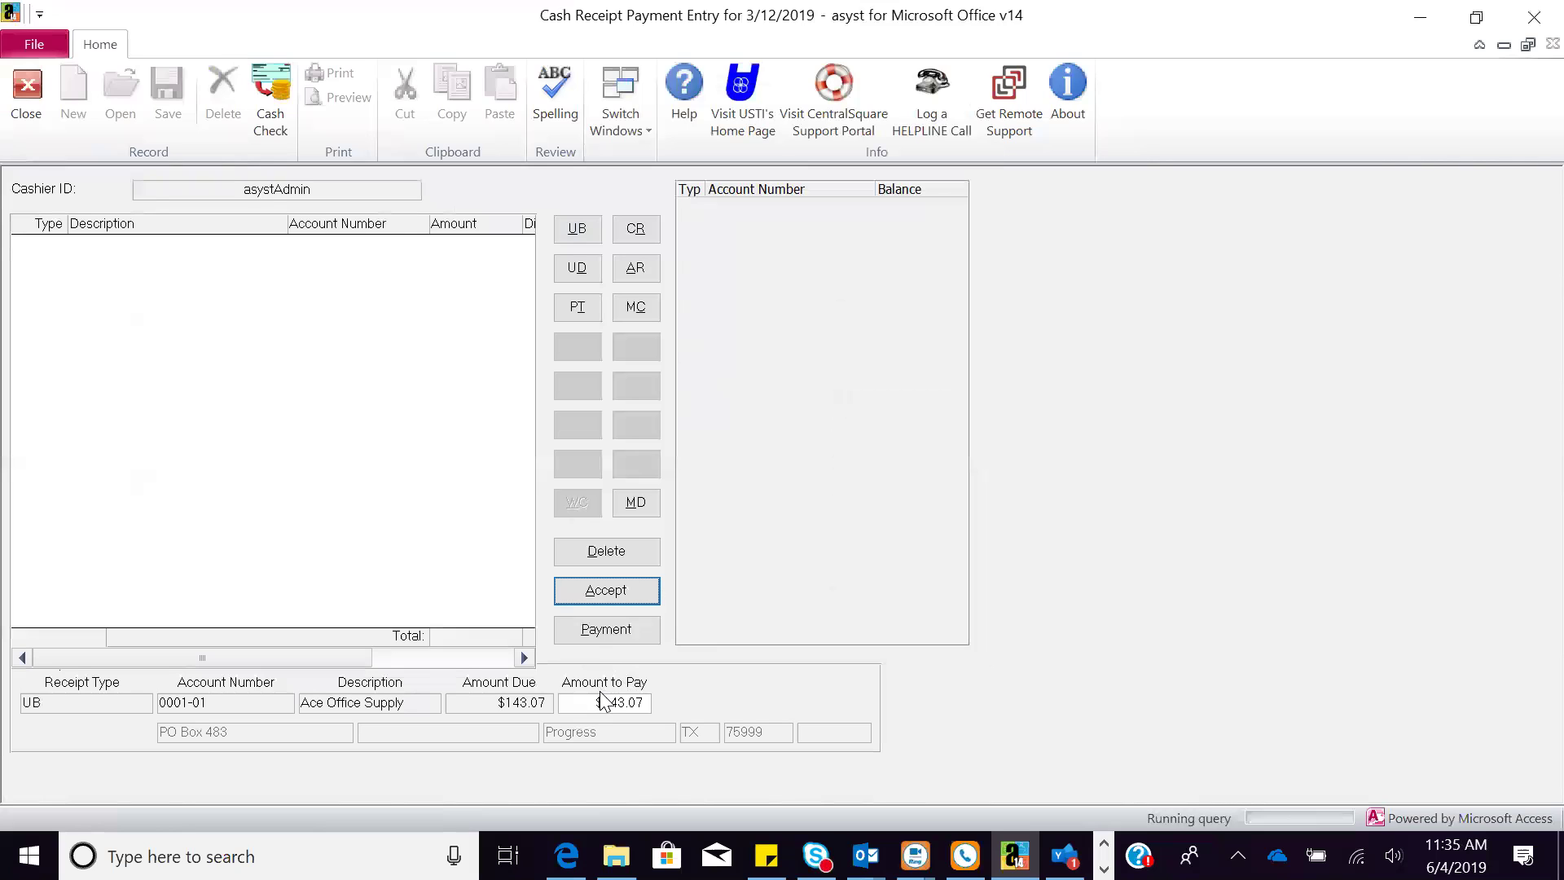
left_click(603, 598)
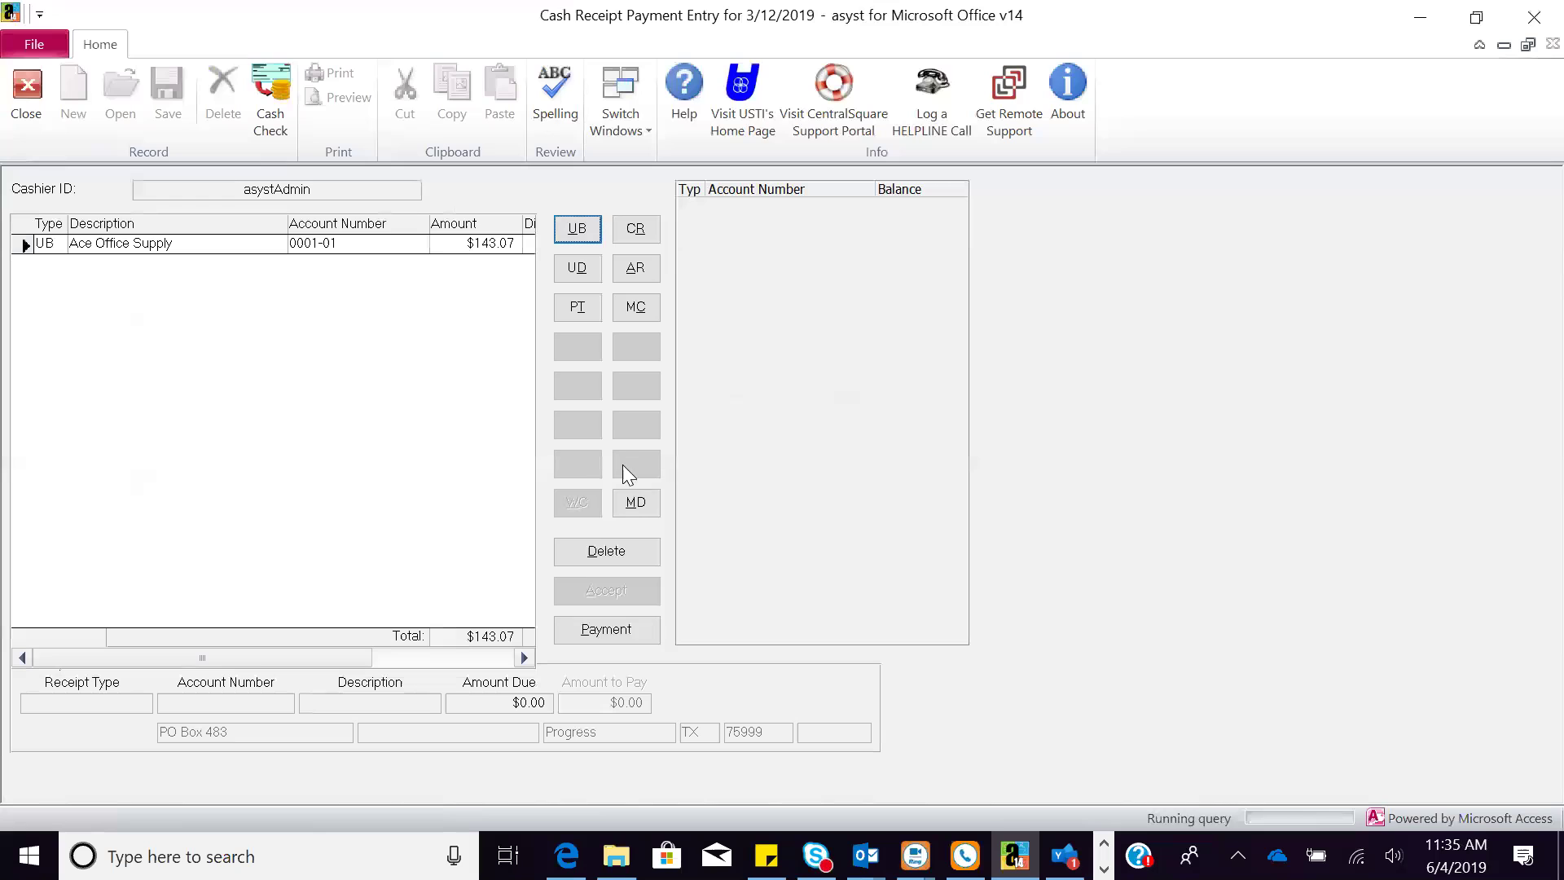
left_click(637, 503)
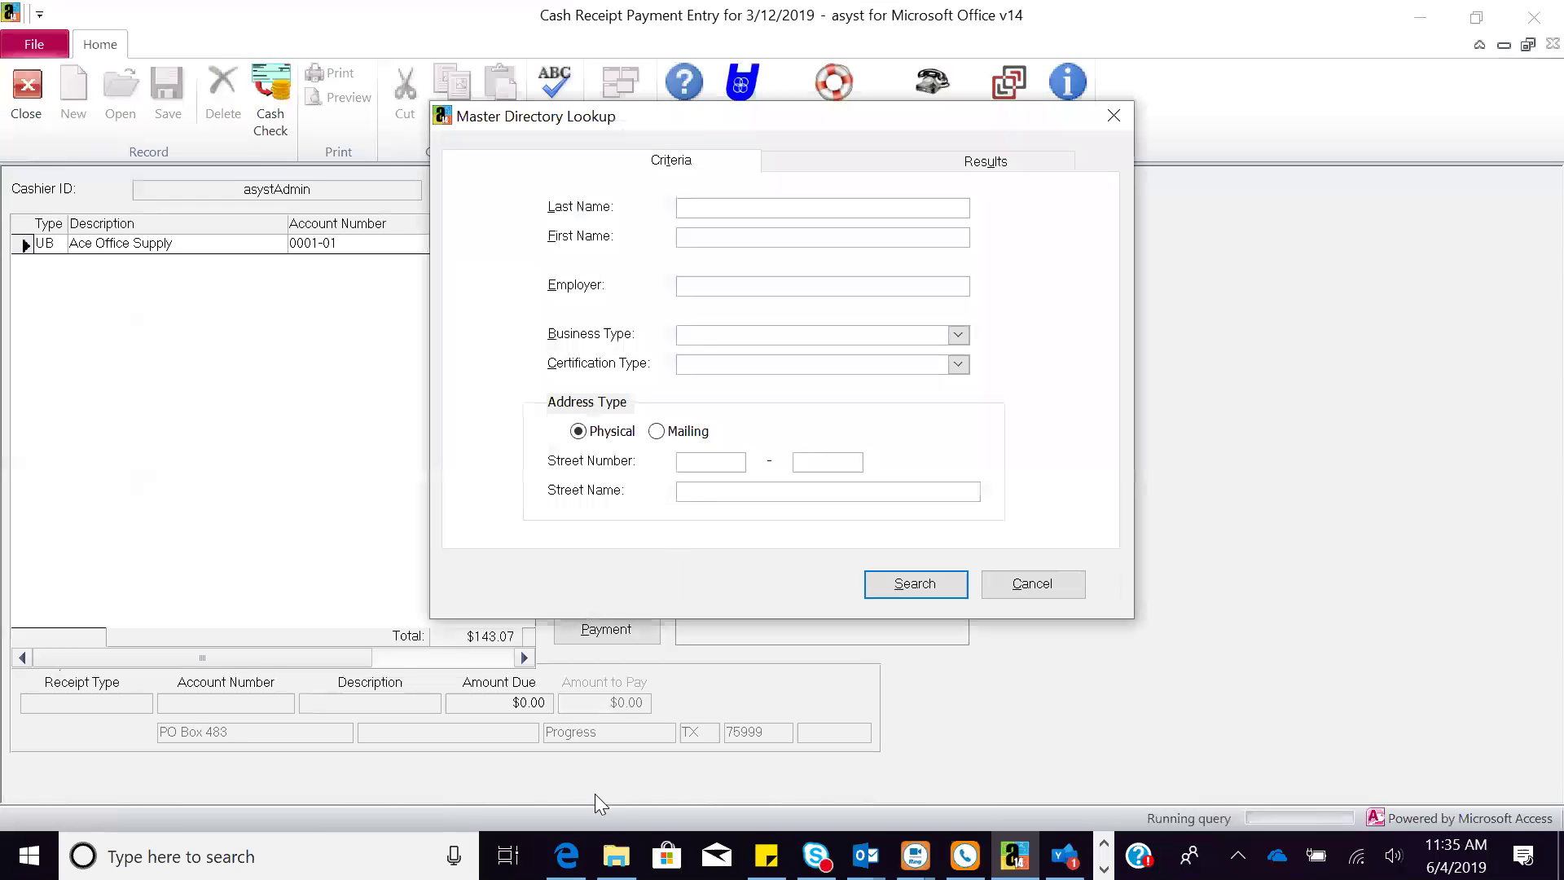
type("1")
left_click(927, 585)
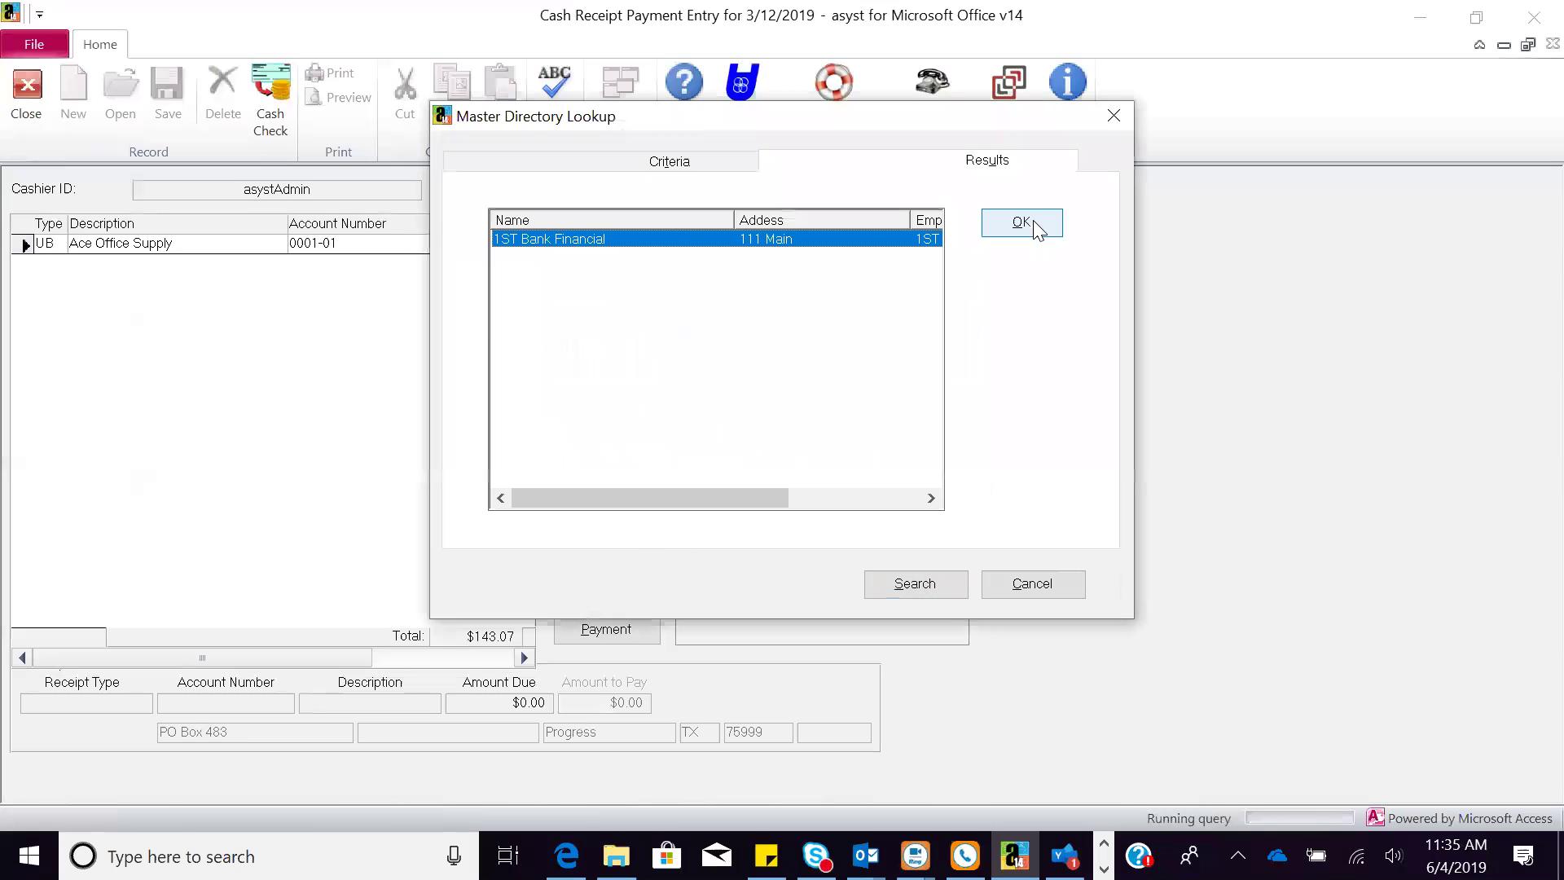
left_click(1024, 224)
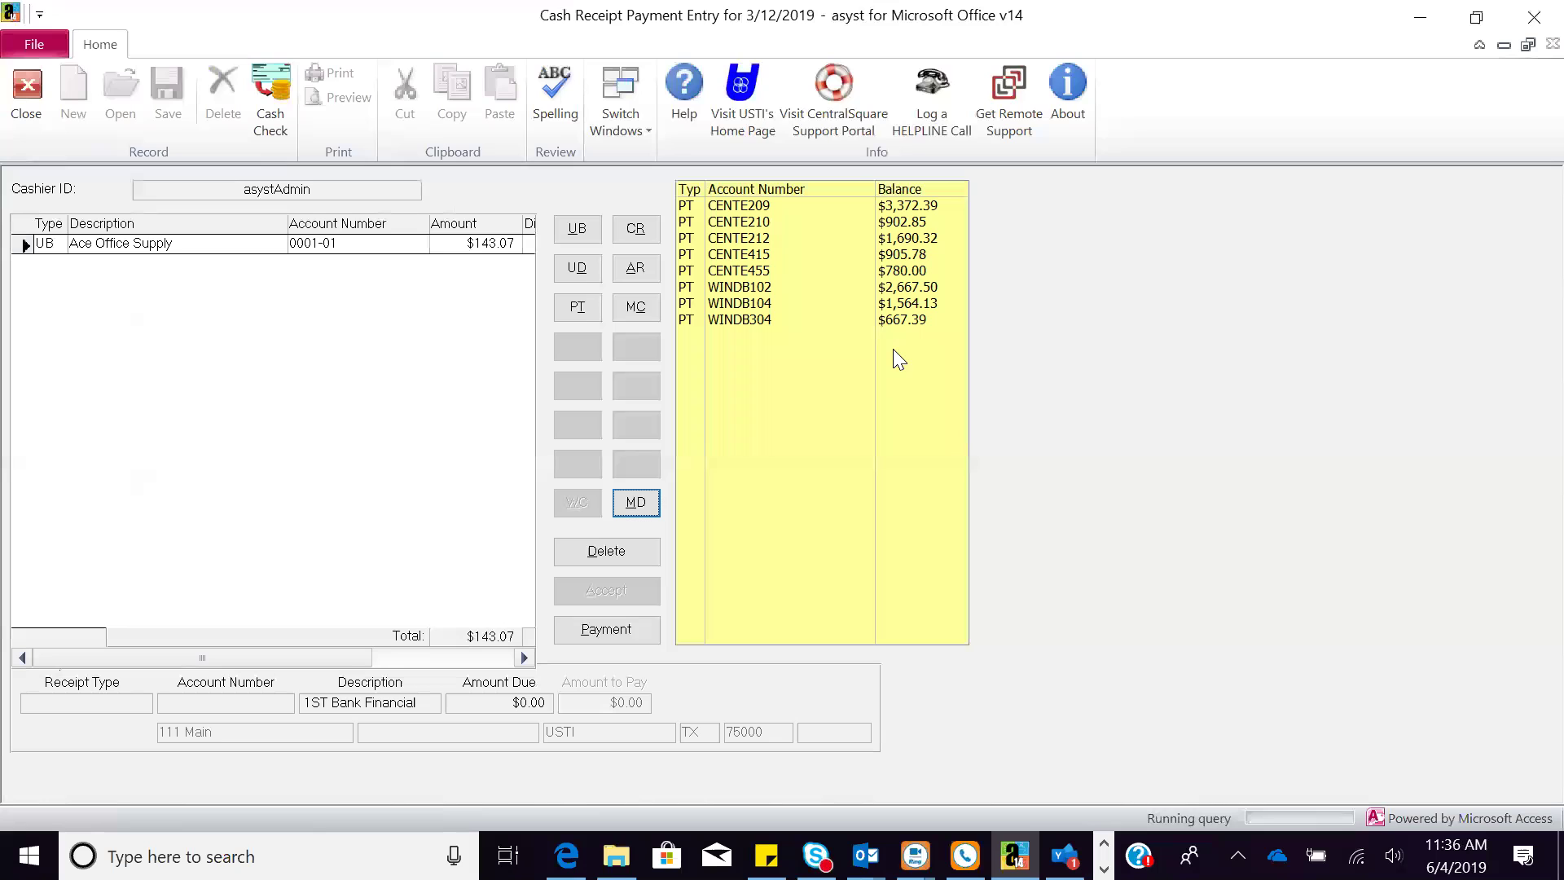
left_click(25, 114)
left_click(821, 511)
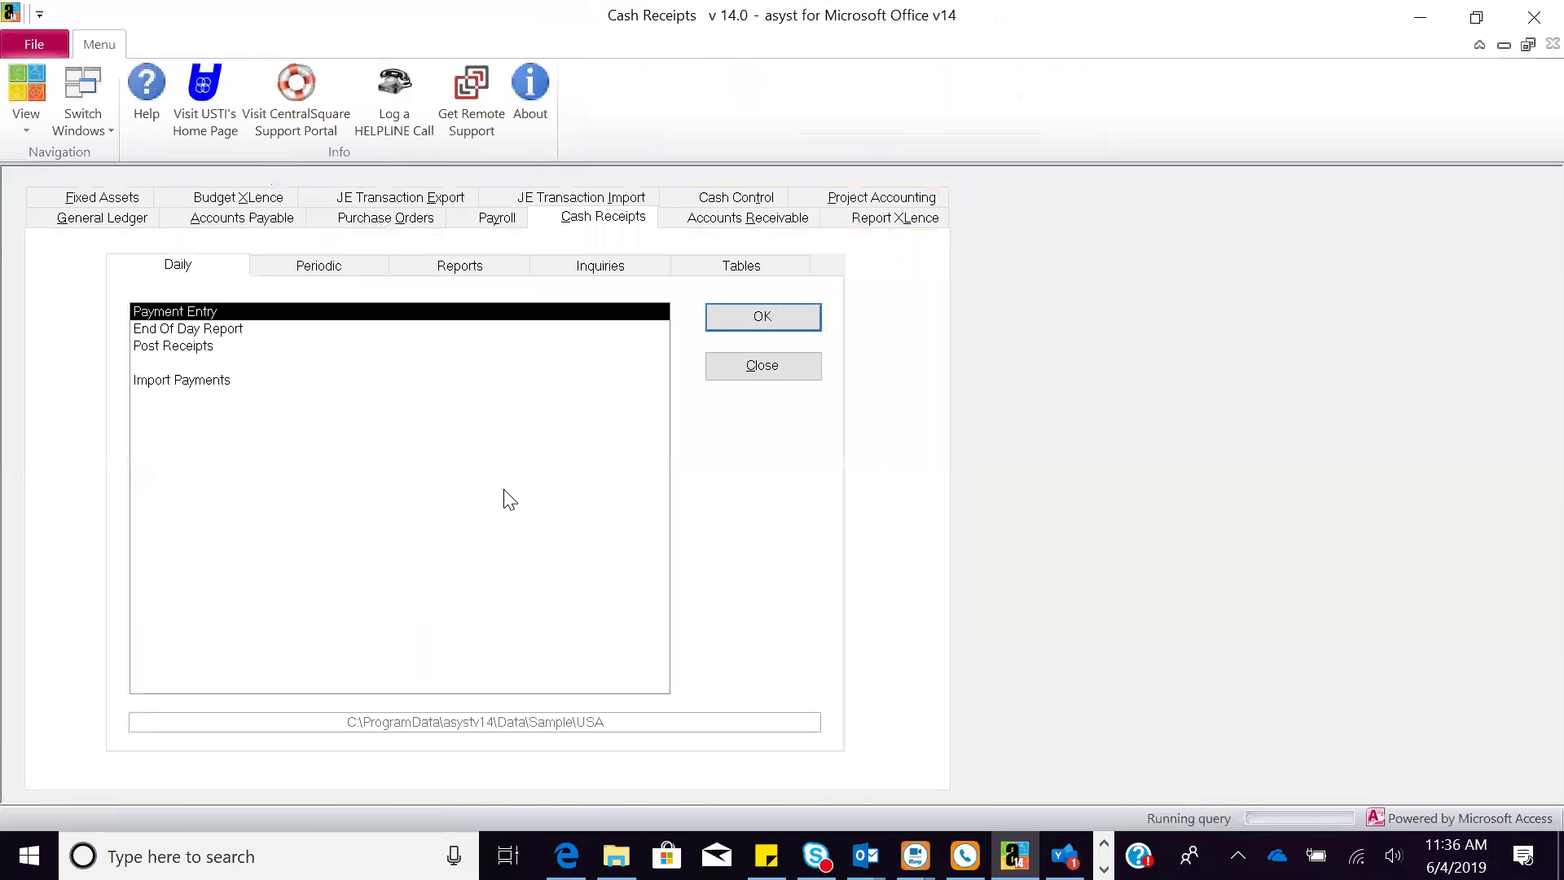
Step: Review the Transaction Control Report options and the available inquiries in Cash Receipts, and close the financial modules menu
left_click(495, 264)
double_click(308, 313)
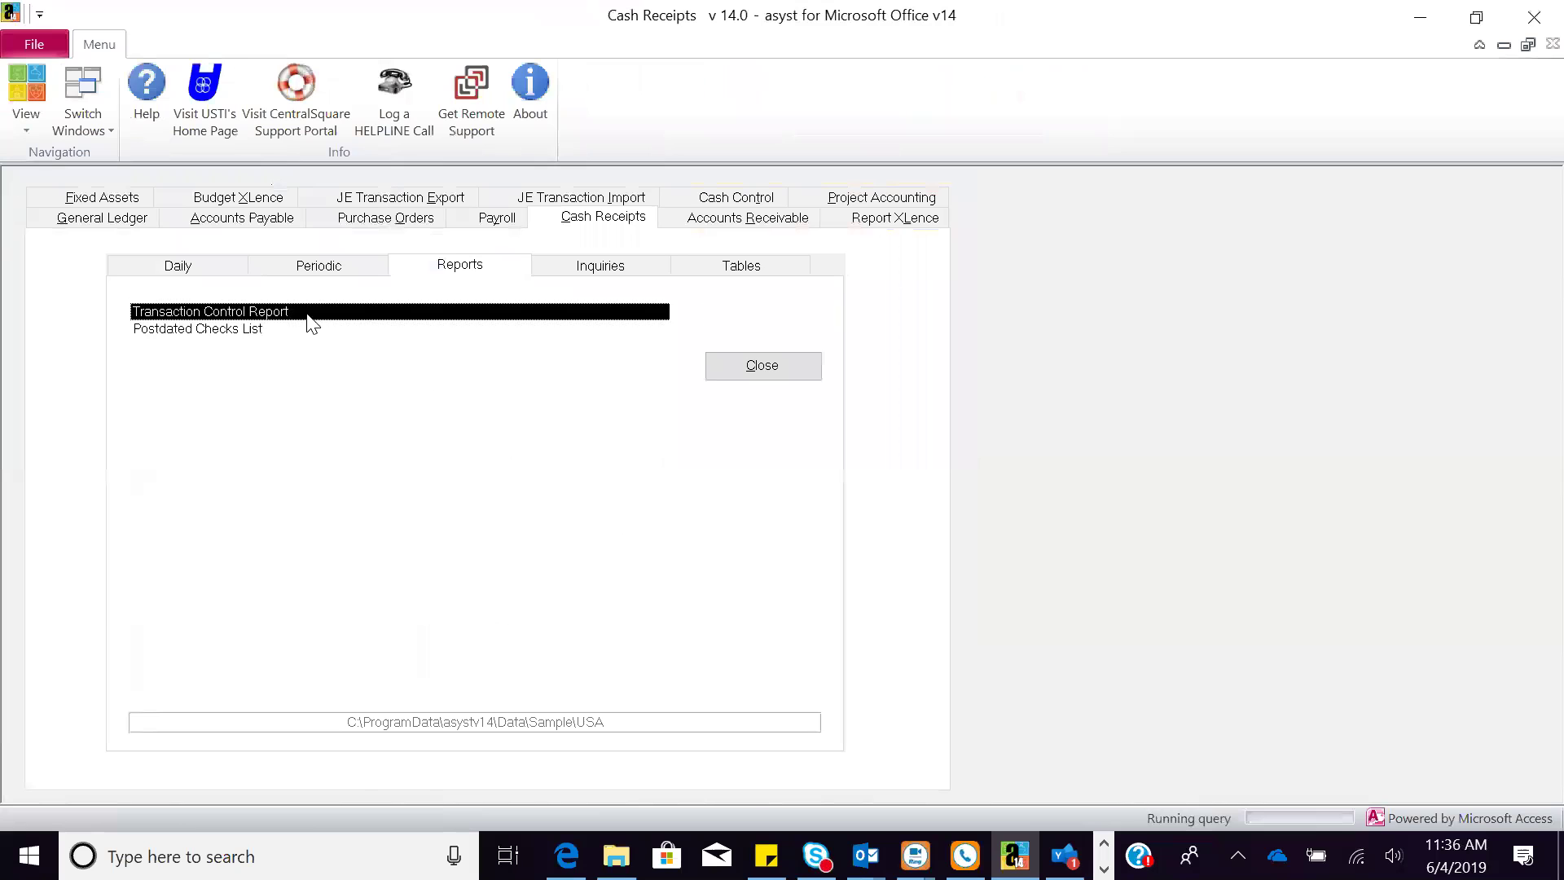
left_click(765, 317)
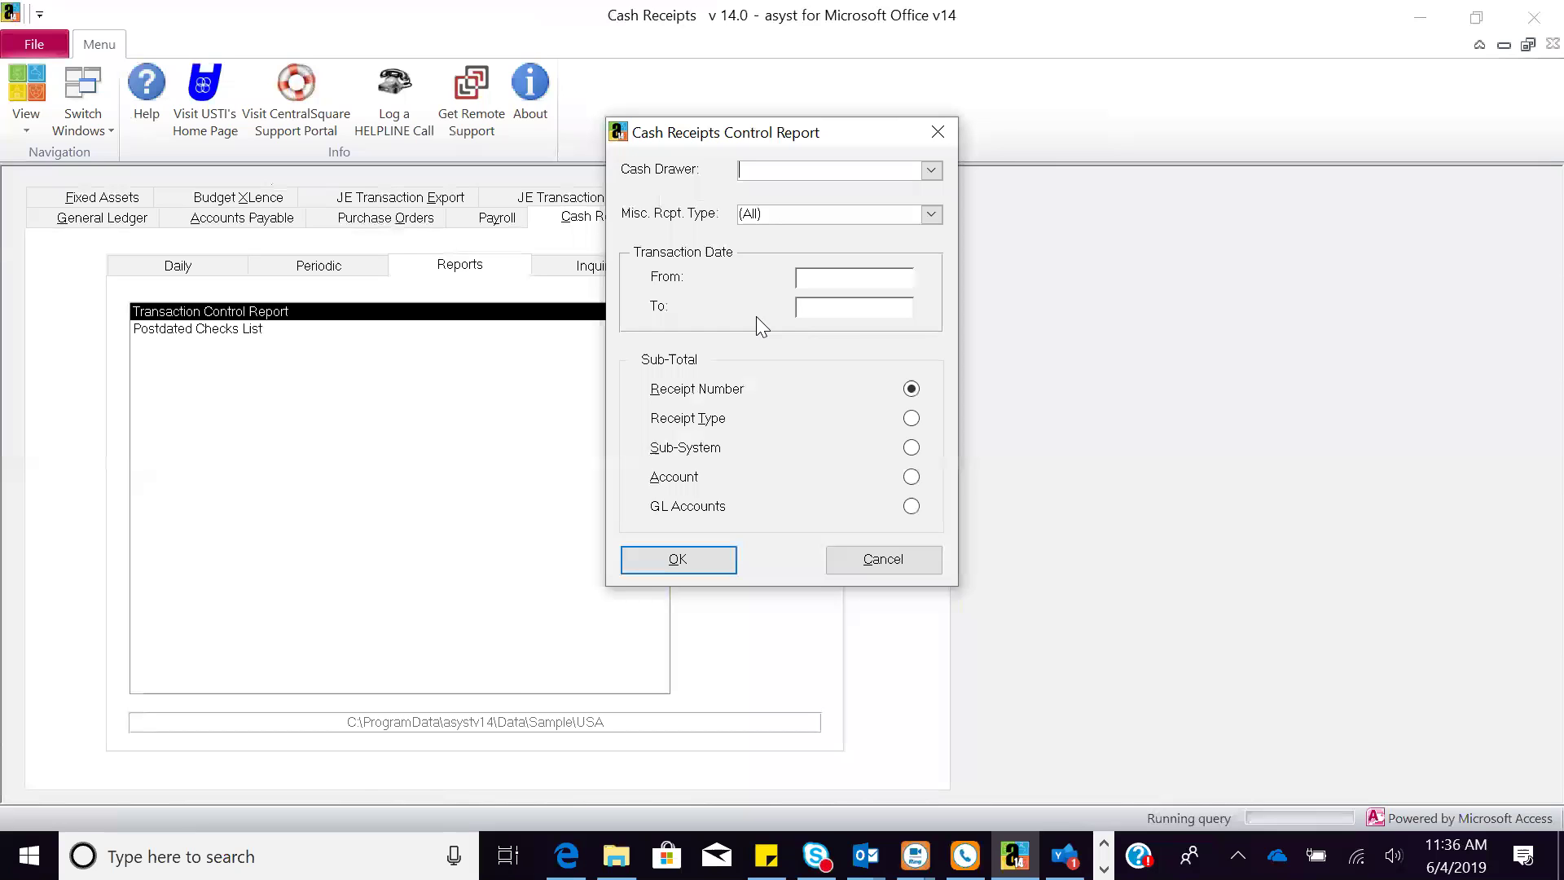
left_click(831, 564)
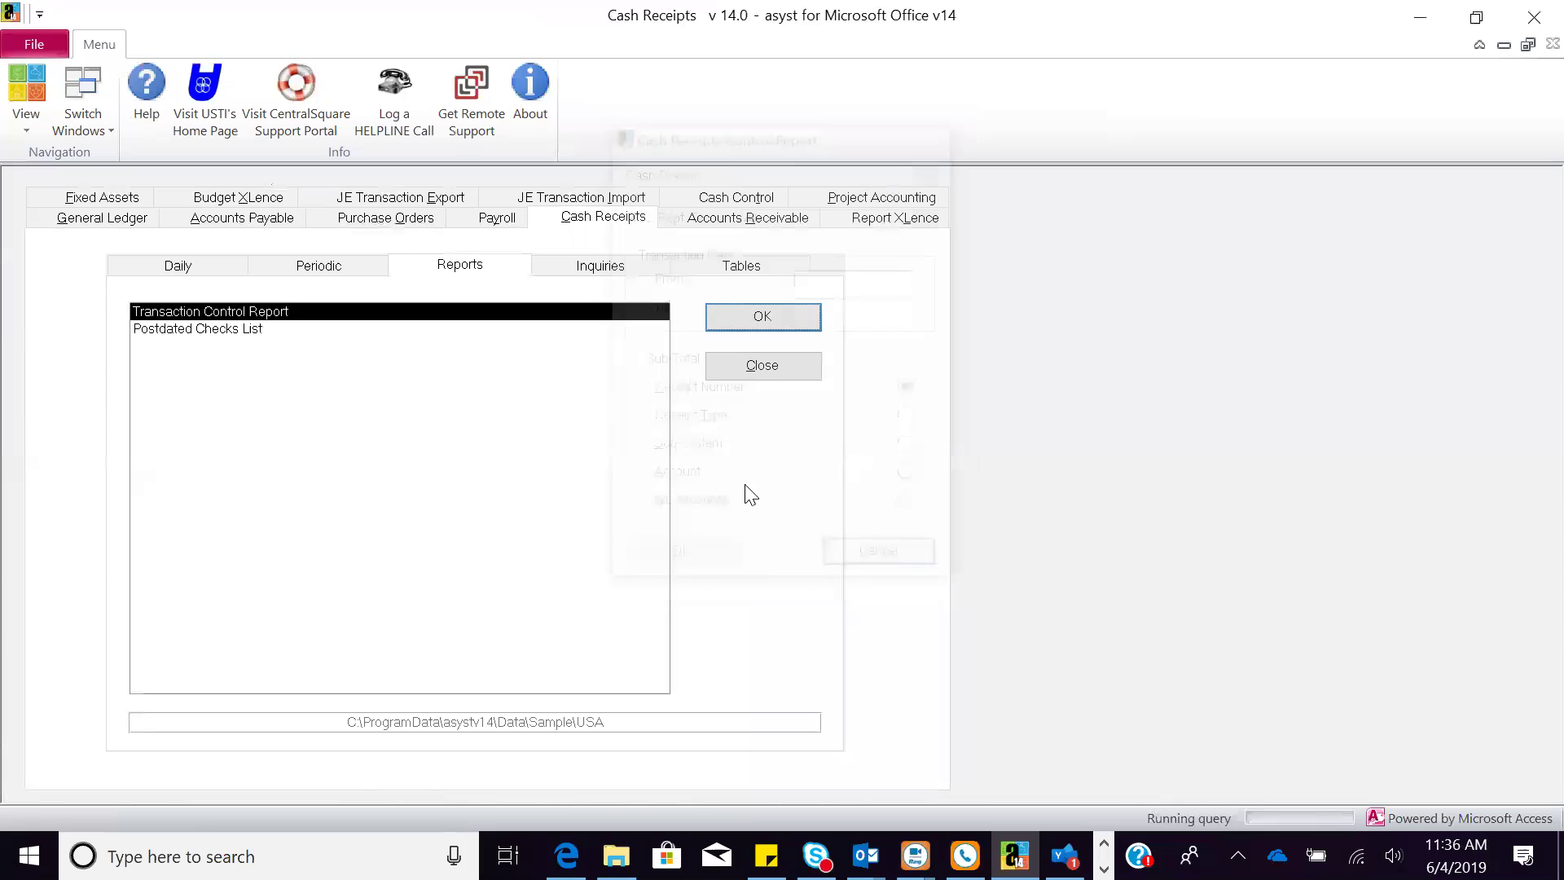
left_click(588, 277)
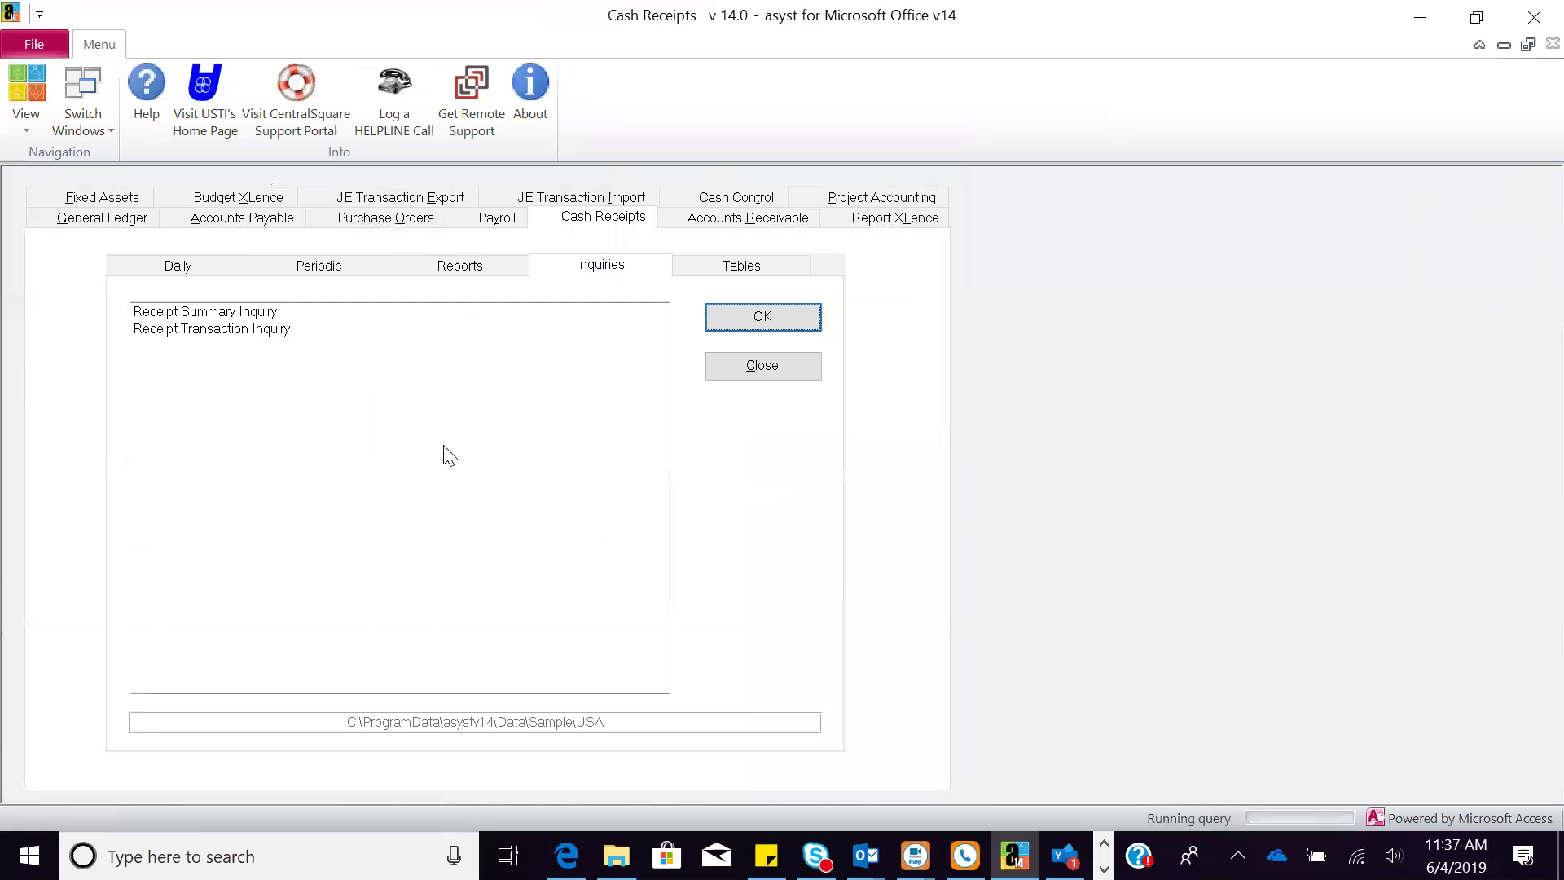
left_click(770, 373)
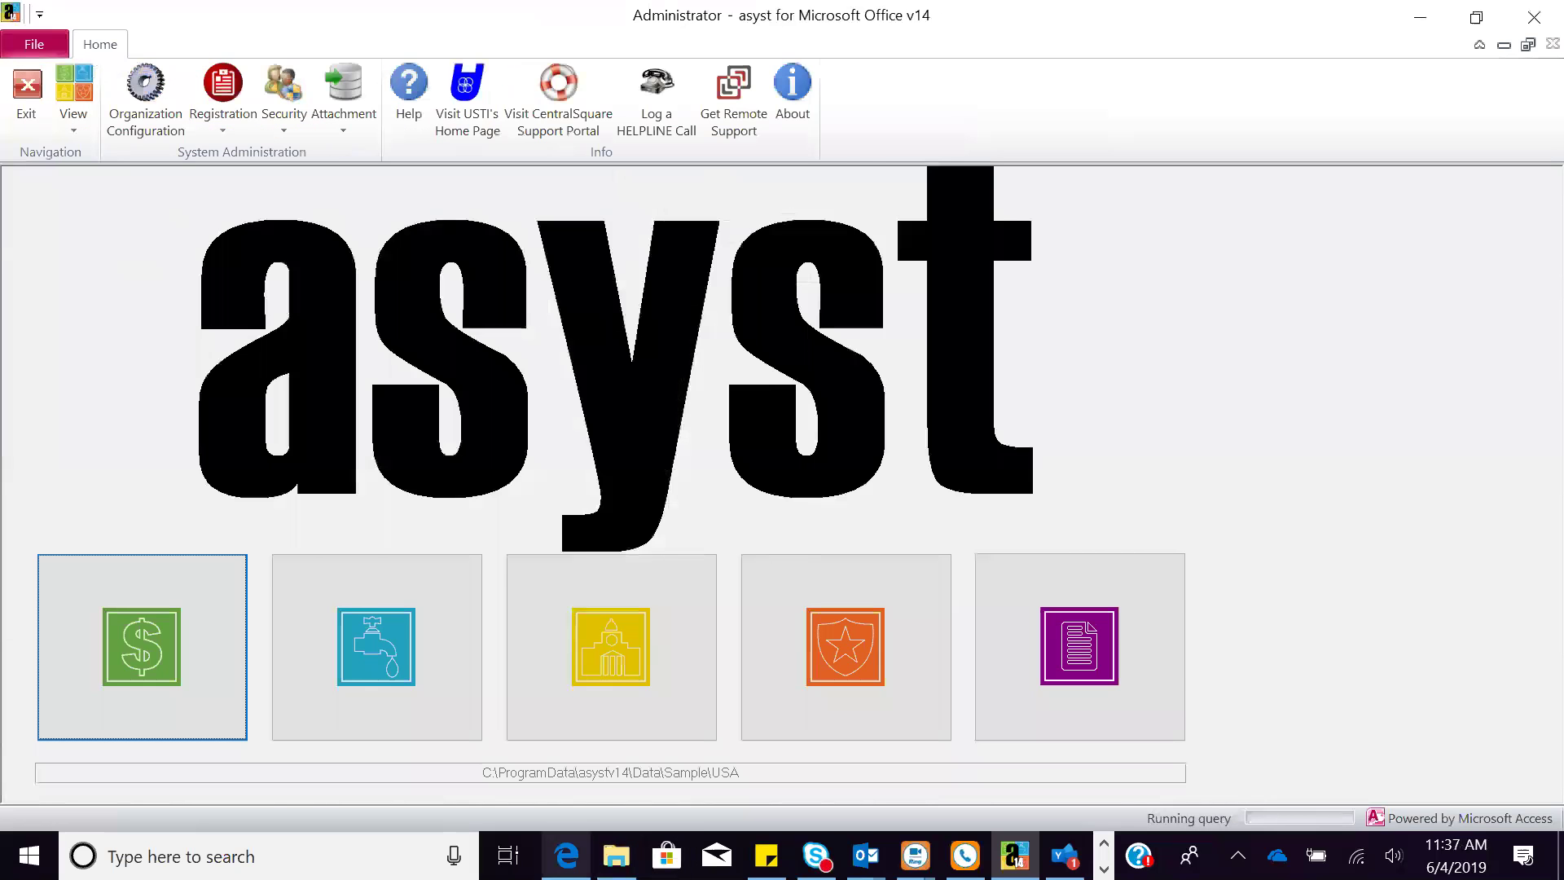
Step: Switch to Microsoft Edge, open the City of Progress eCommerce favorite, and sign in with the prefilled credentials after dismissing the Salesforce pop-up
left_click(566, 856)
left_click(1082, 28)
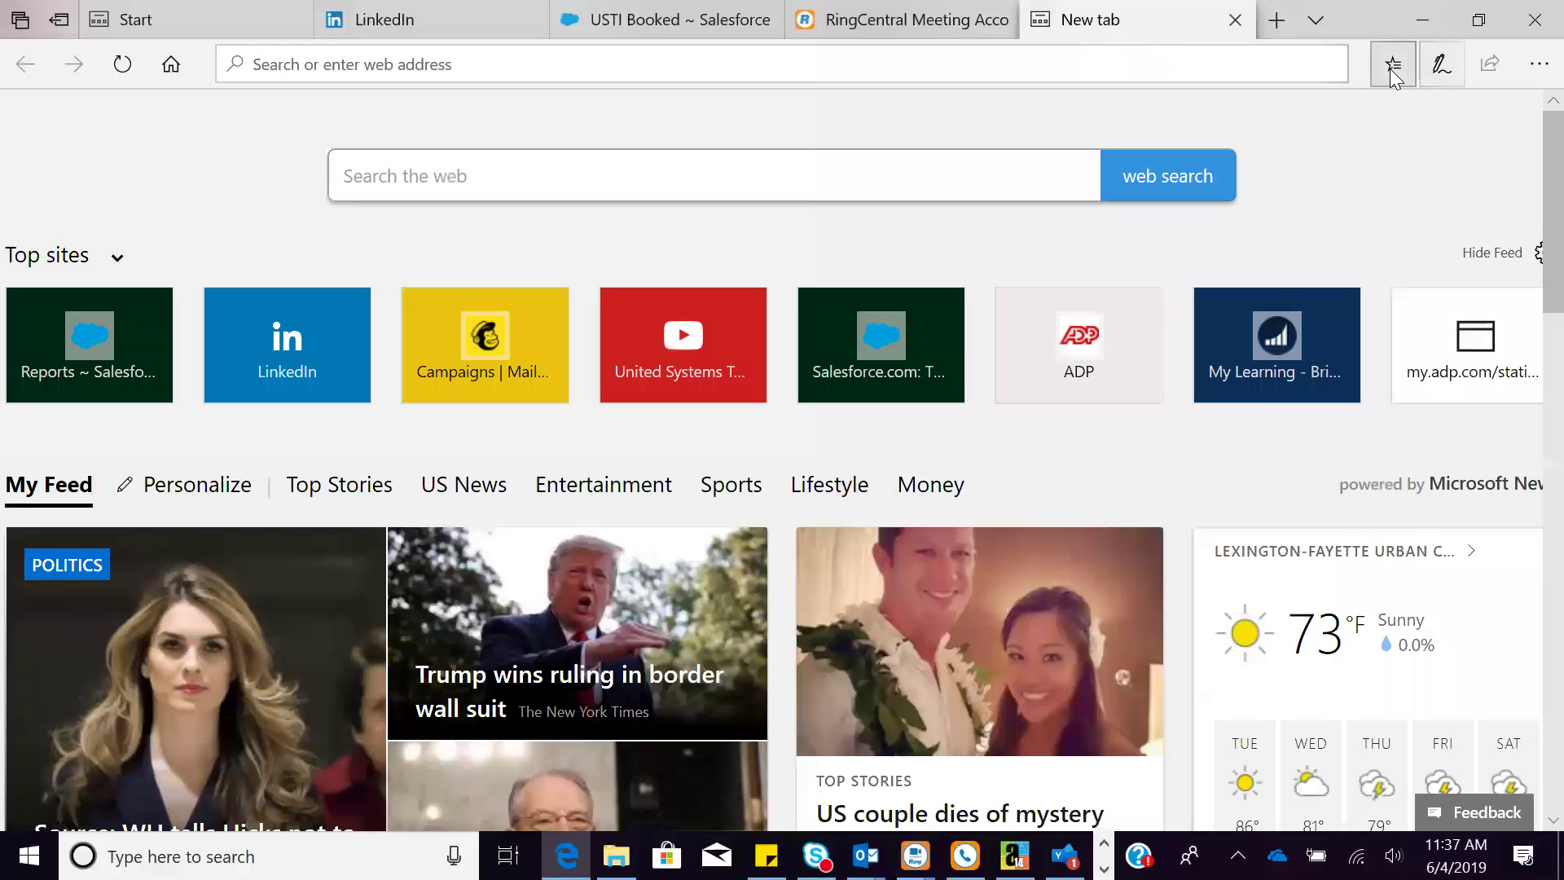
left_click(1391, 67)
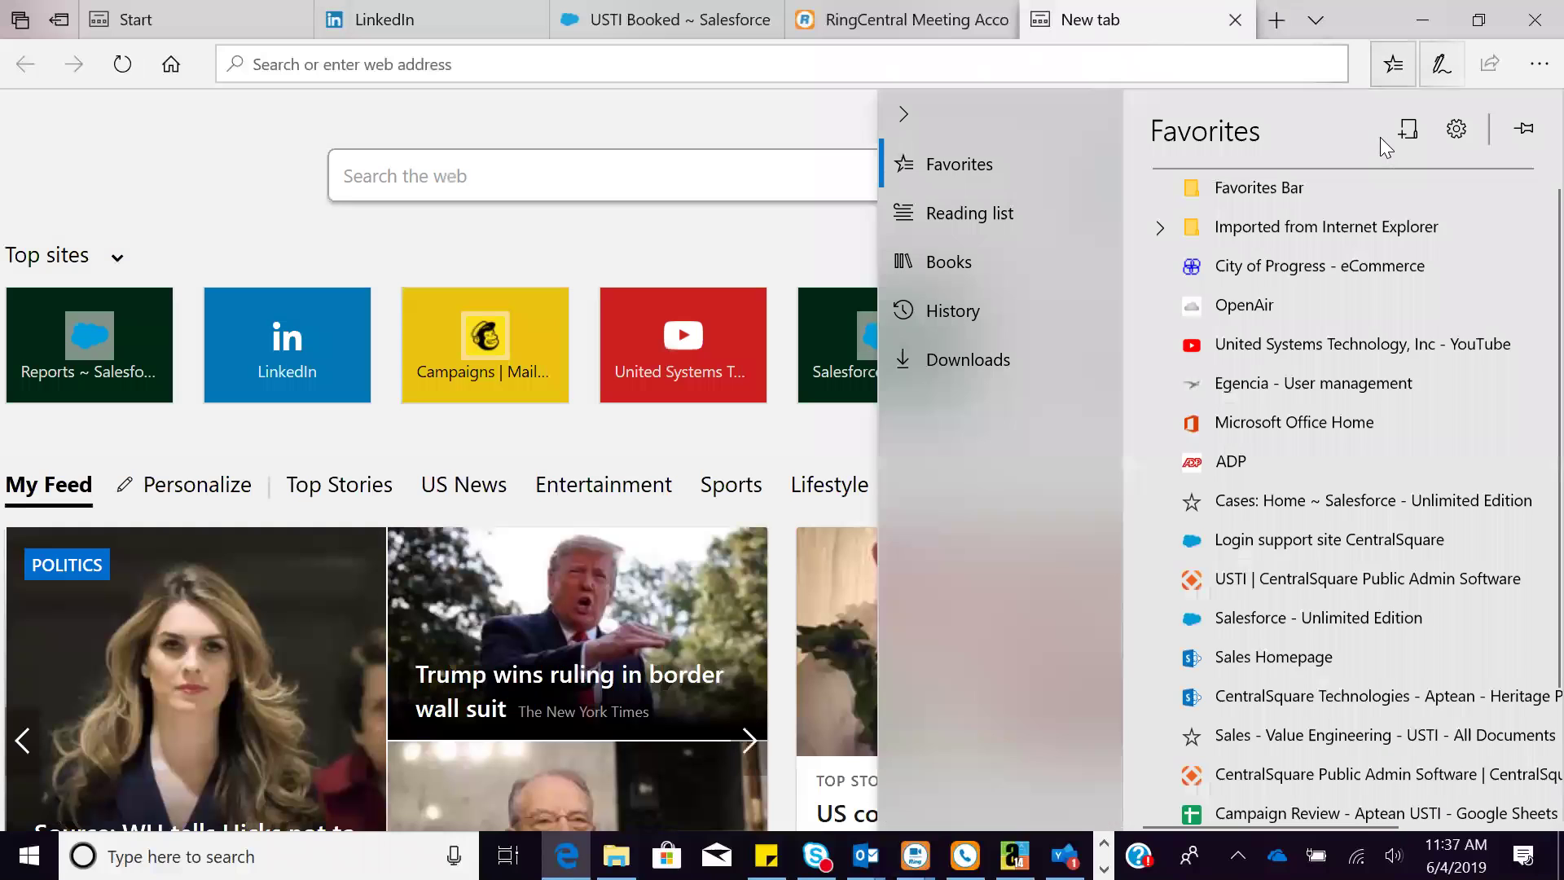
left_click(1340, 269)
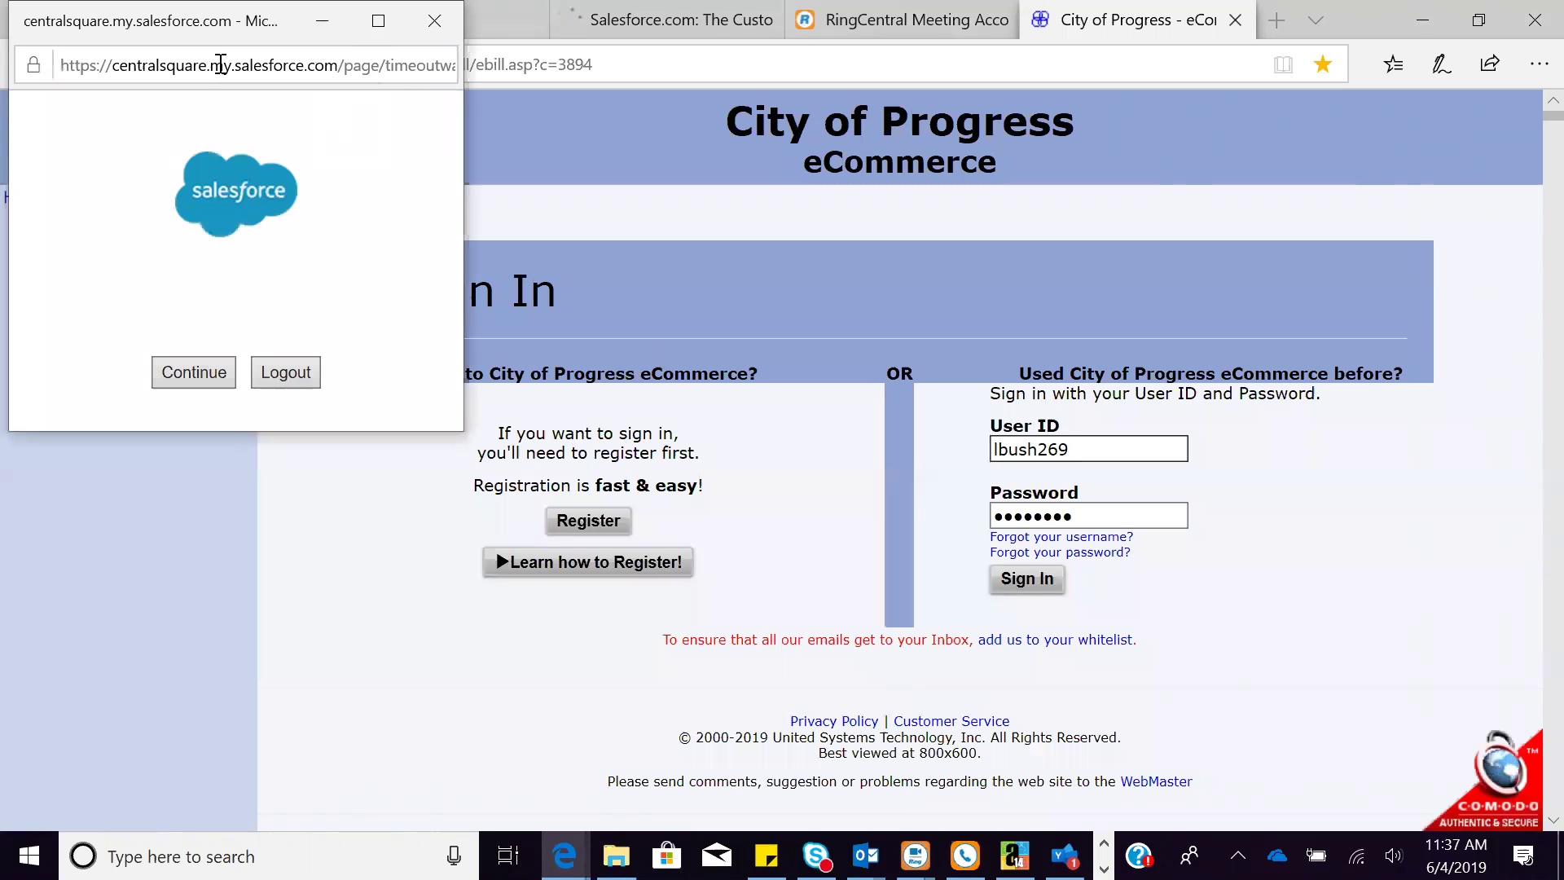
left_click(287, 374)
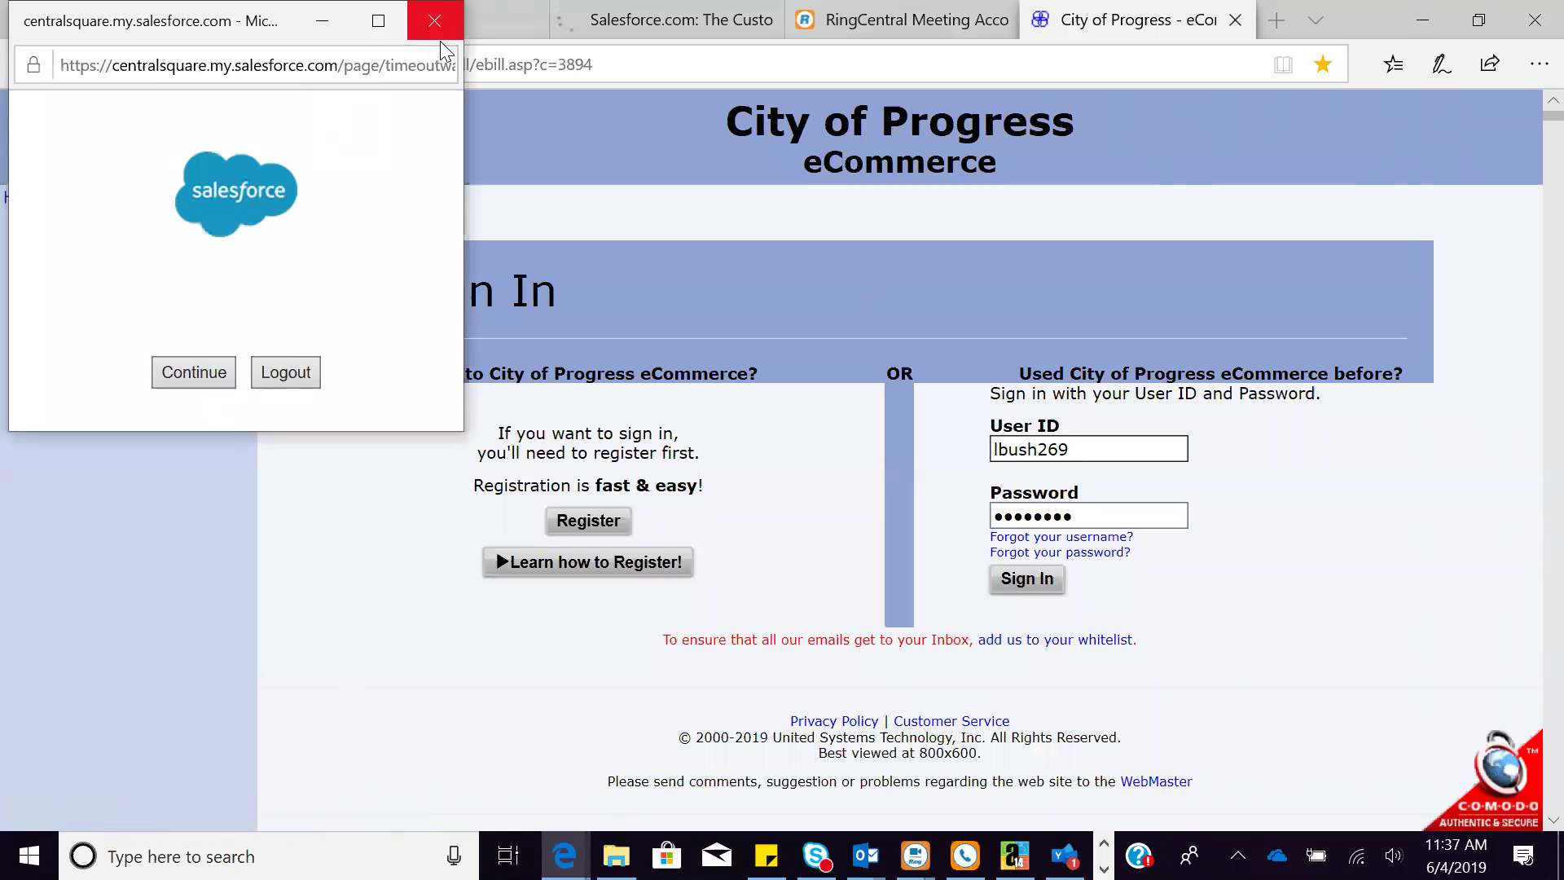
left_click(1018, 588)
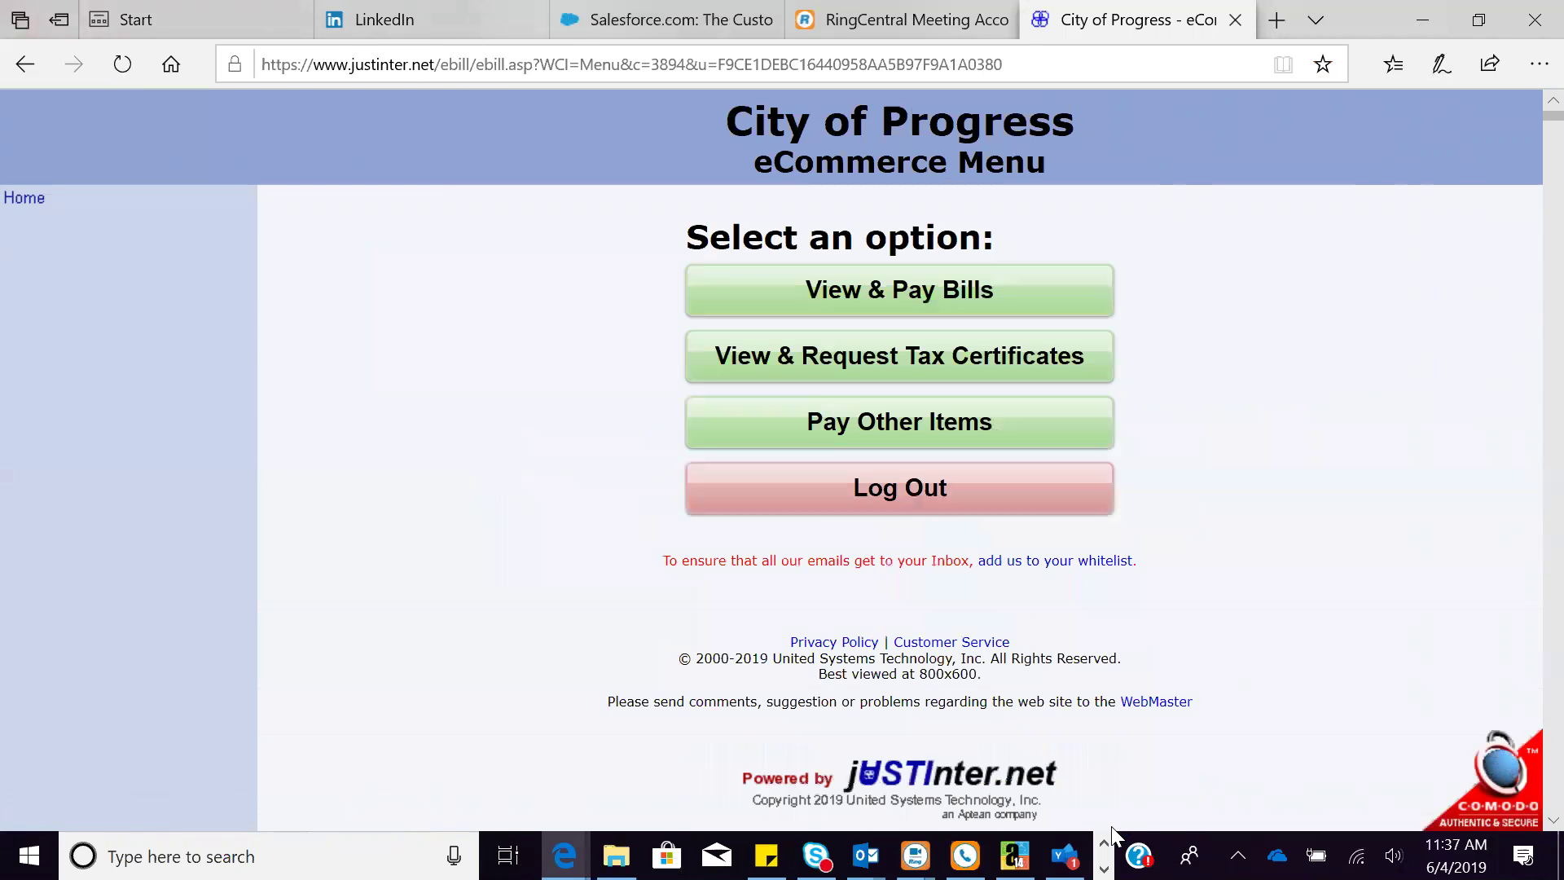
Step: View the bill of the first utility account under View & Pay Bills, and return to its bill list
left_click(896, 291)
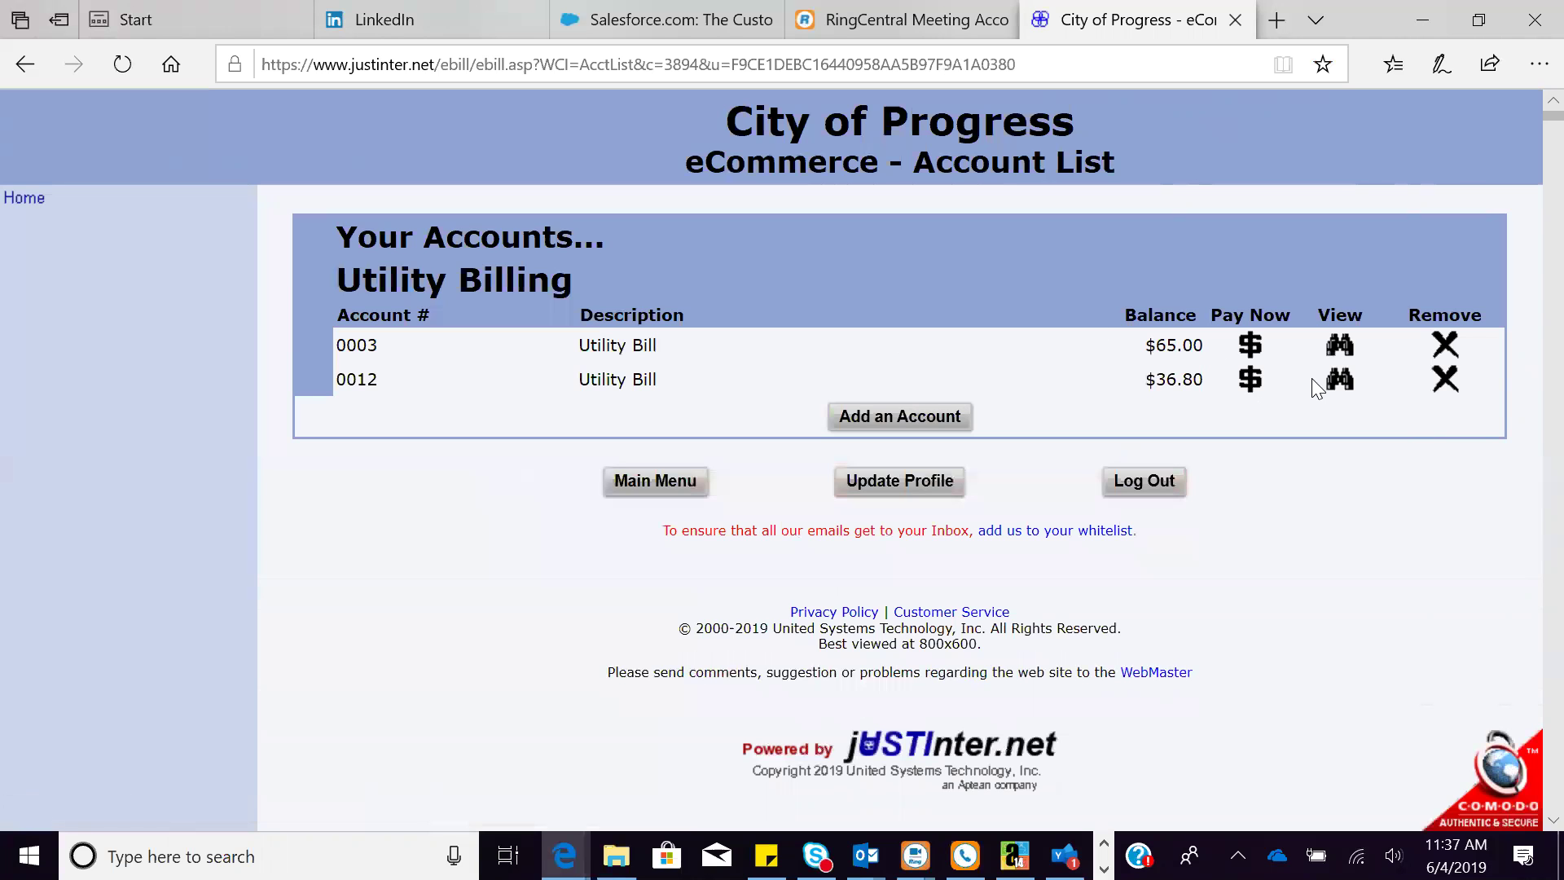
left_click(1344, 343)
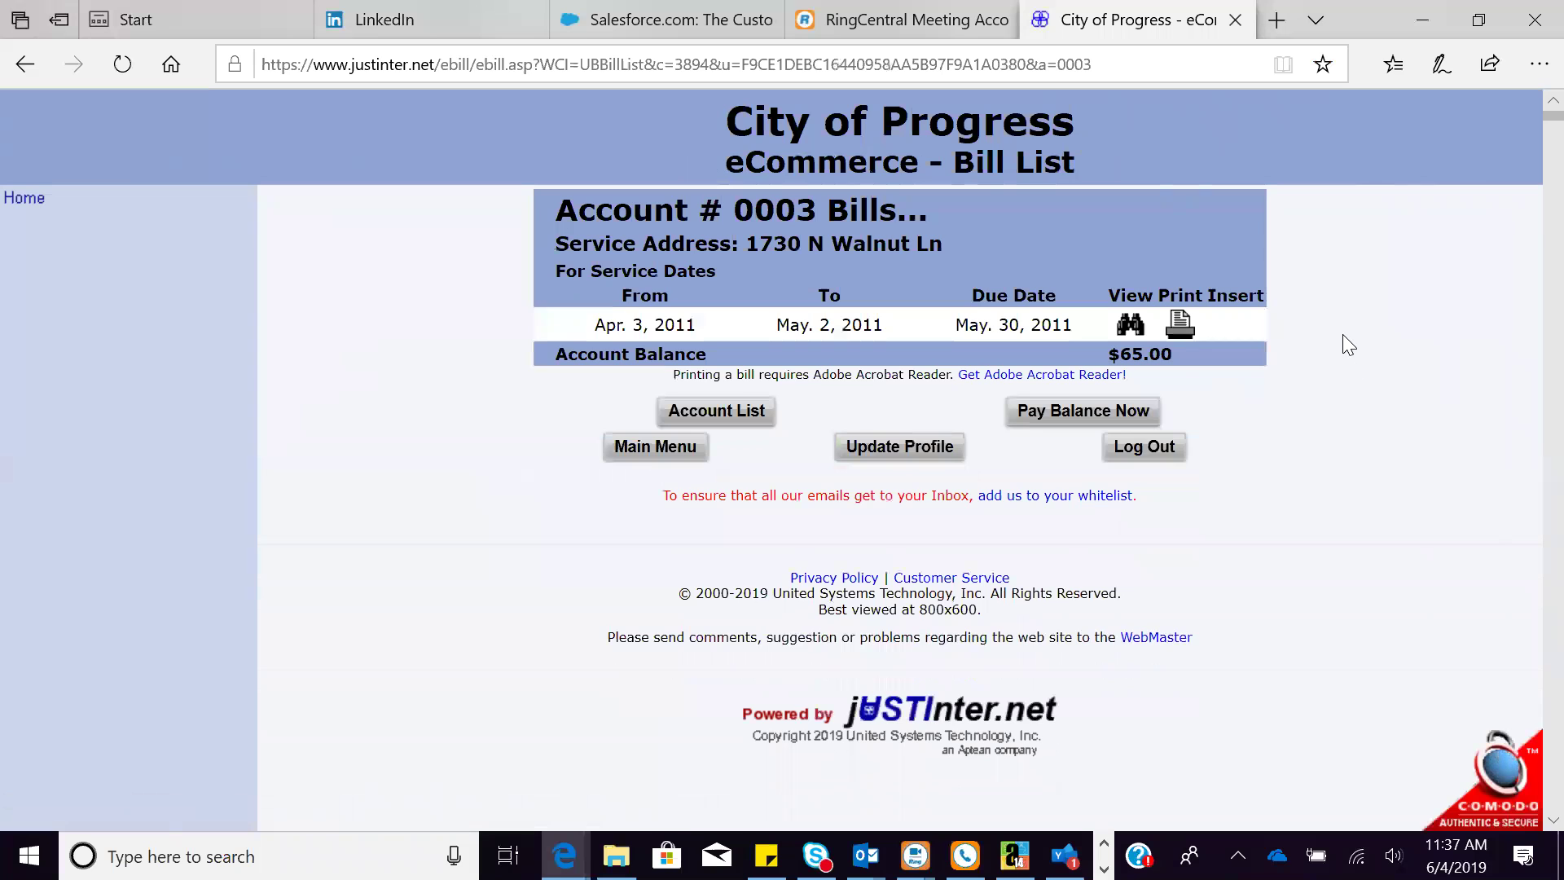
left_click(1131, 326)
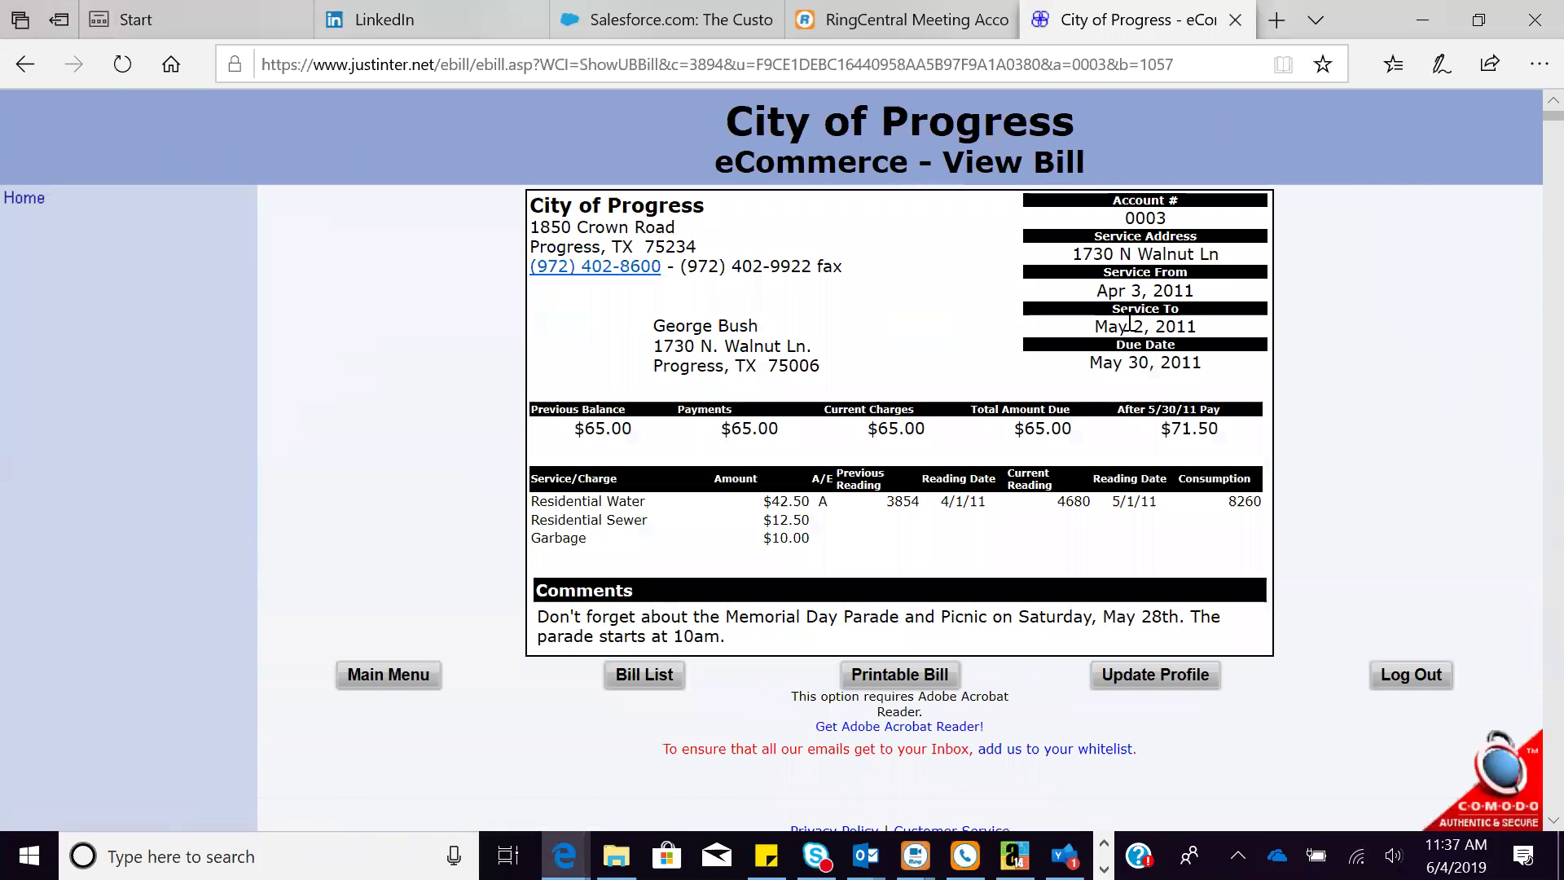
left_click(663, 683)
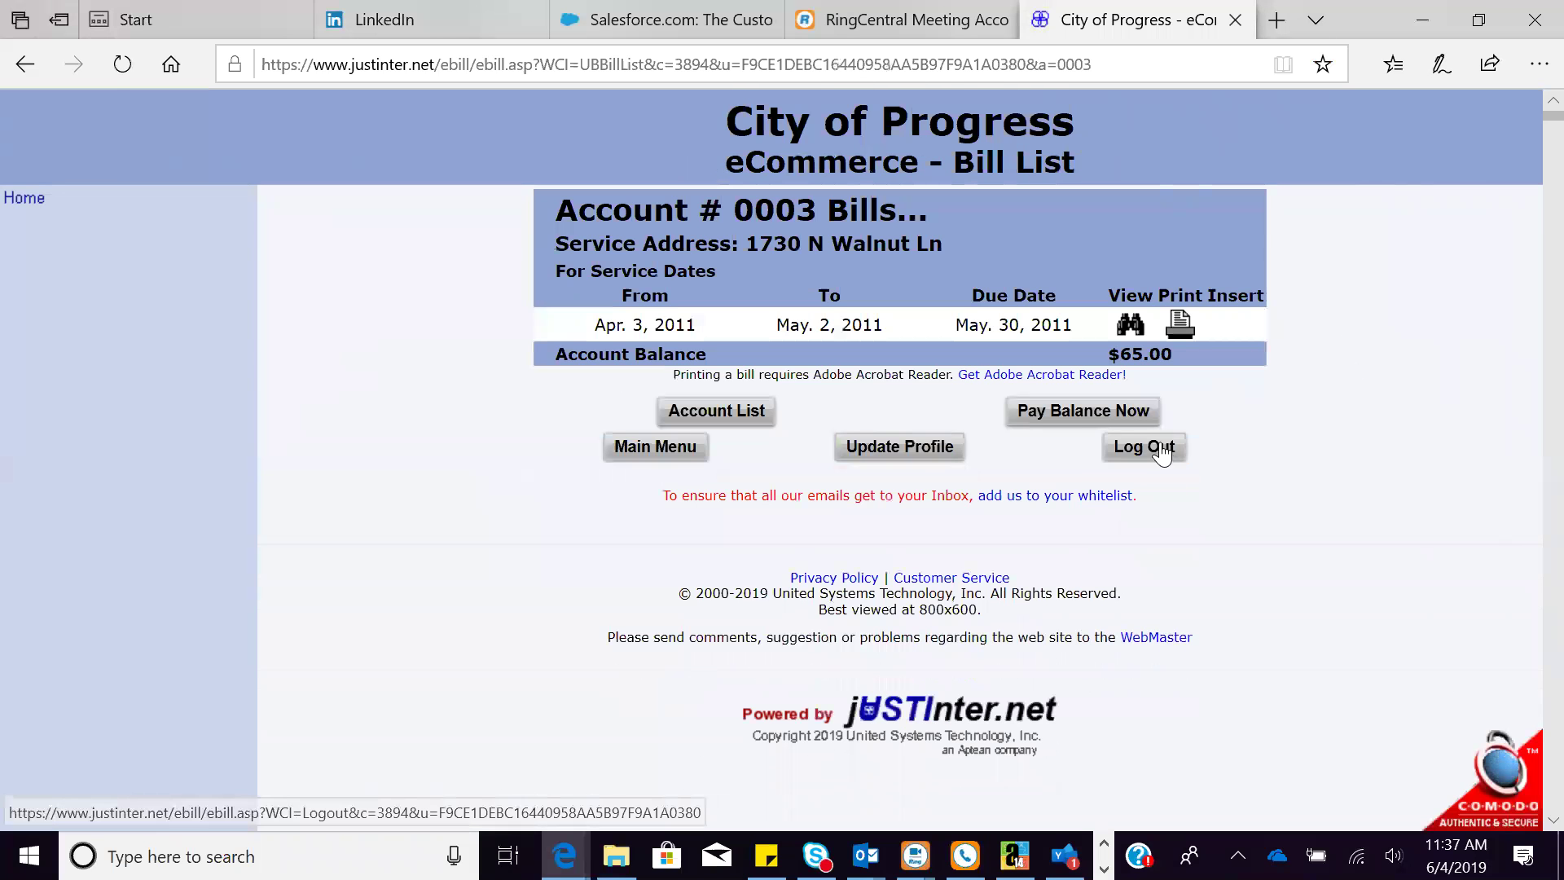
Step: Examine the convenience fee on the account's balance payment form, and go back to the eCommerce menu without paying
left_click(1099, 413)
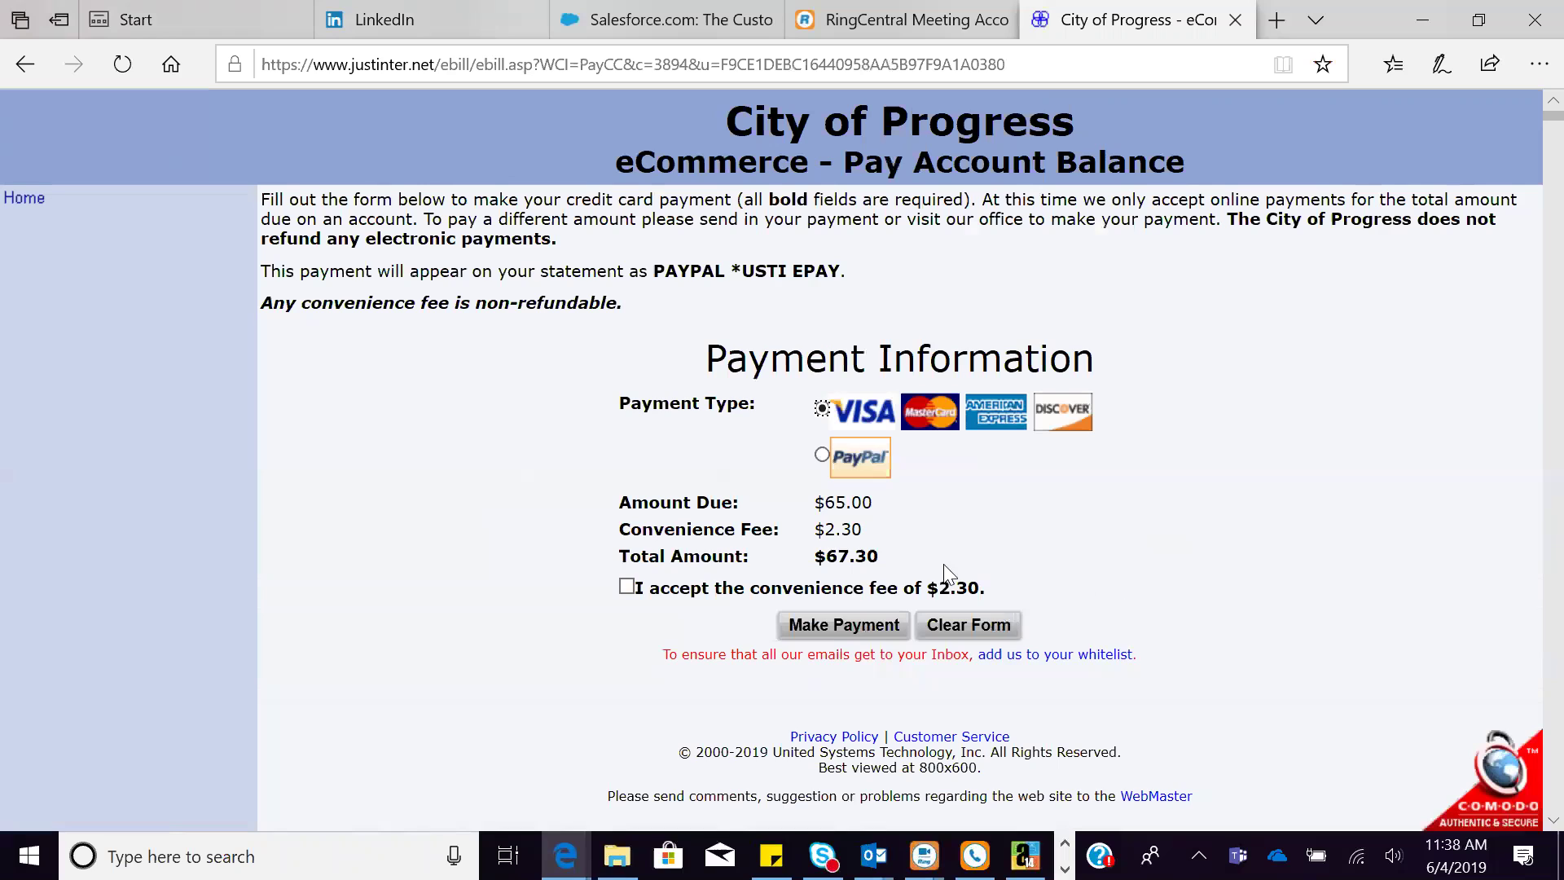
left_click_drag(824, 531, 863, 531)
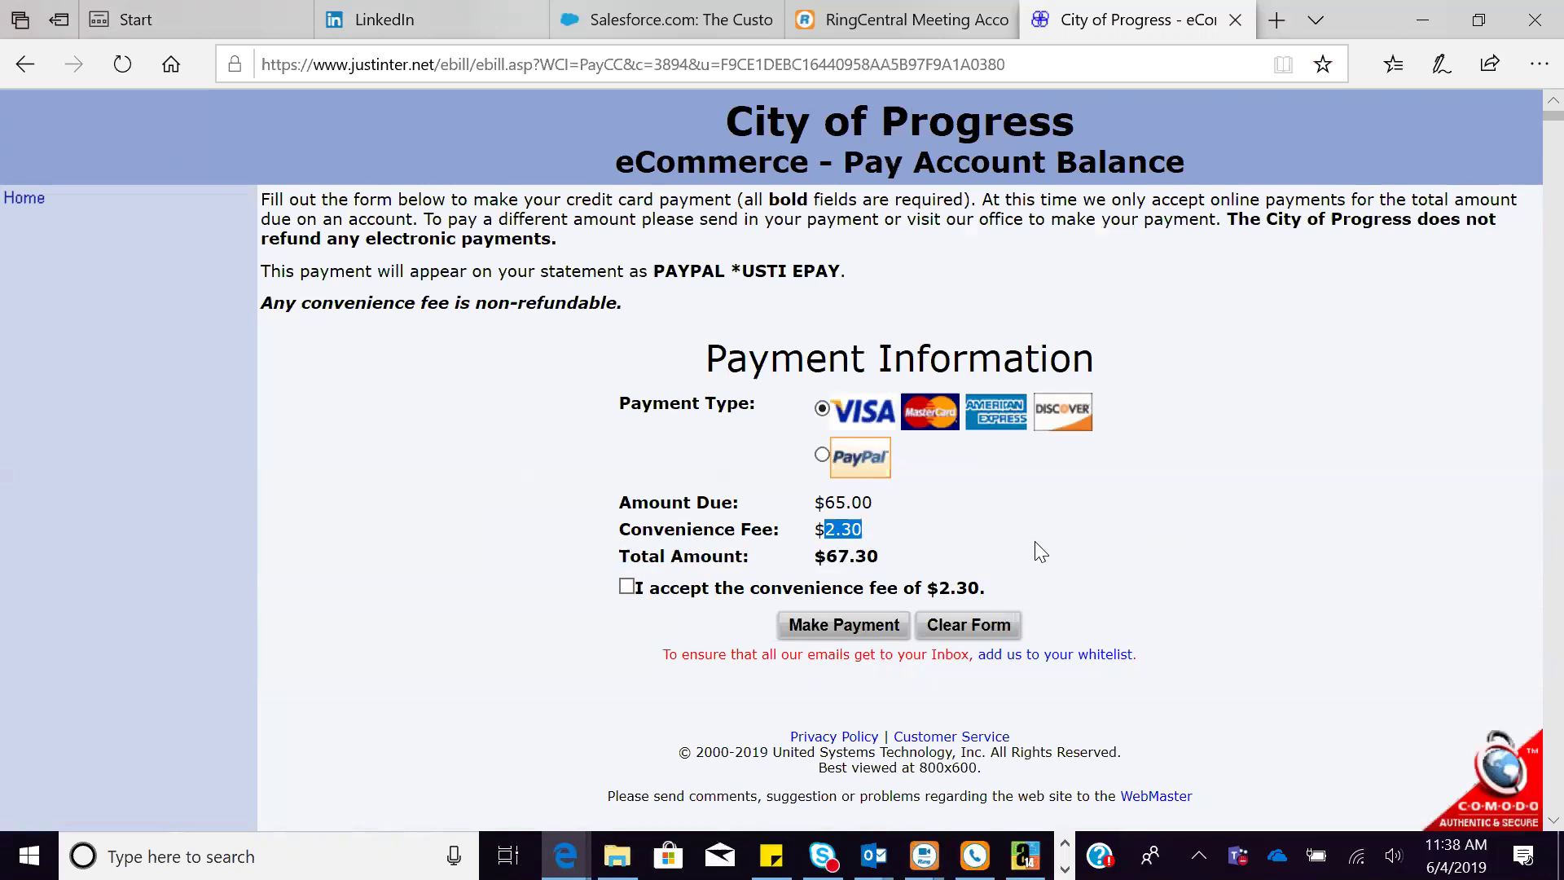
left_click(22, 71)
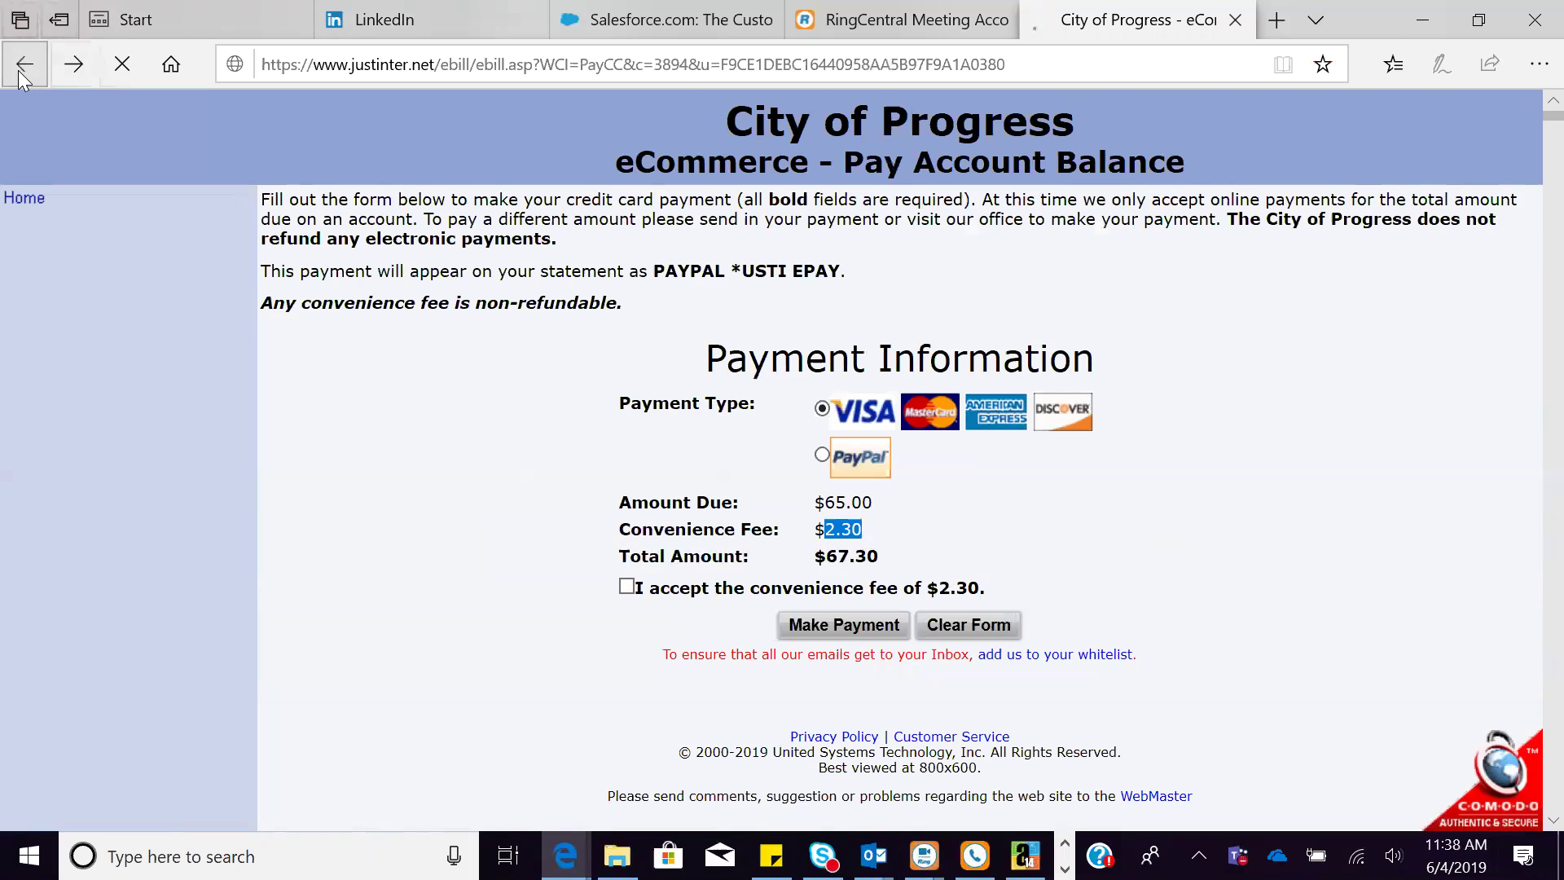
left_click(18, 70)
left_click(18, 71)
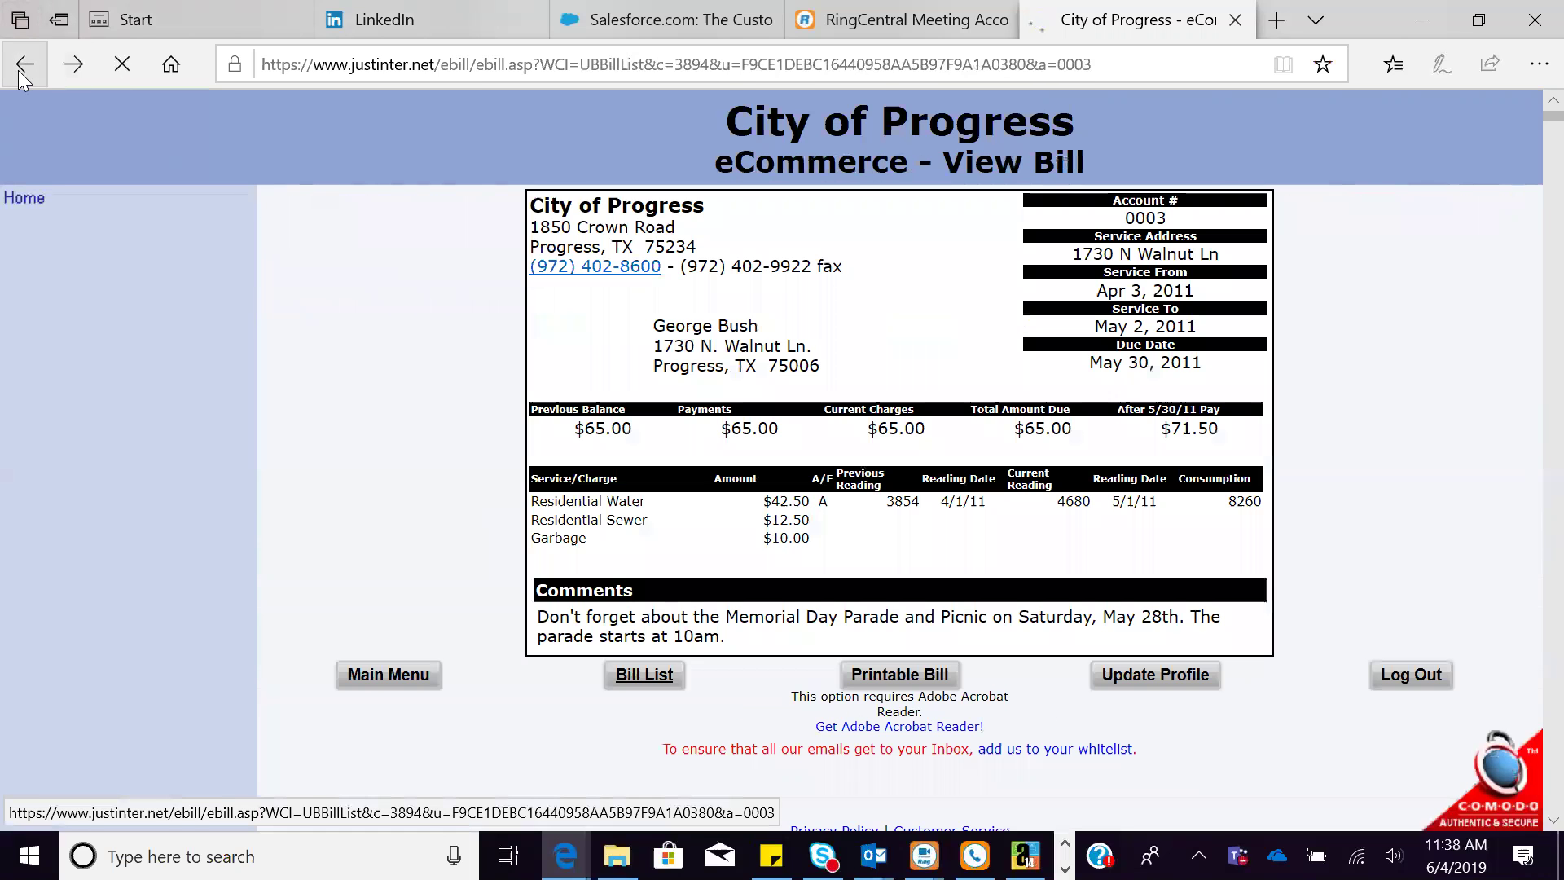
left_click(18, 70)
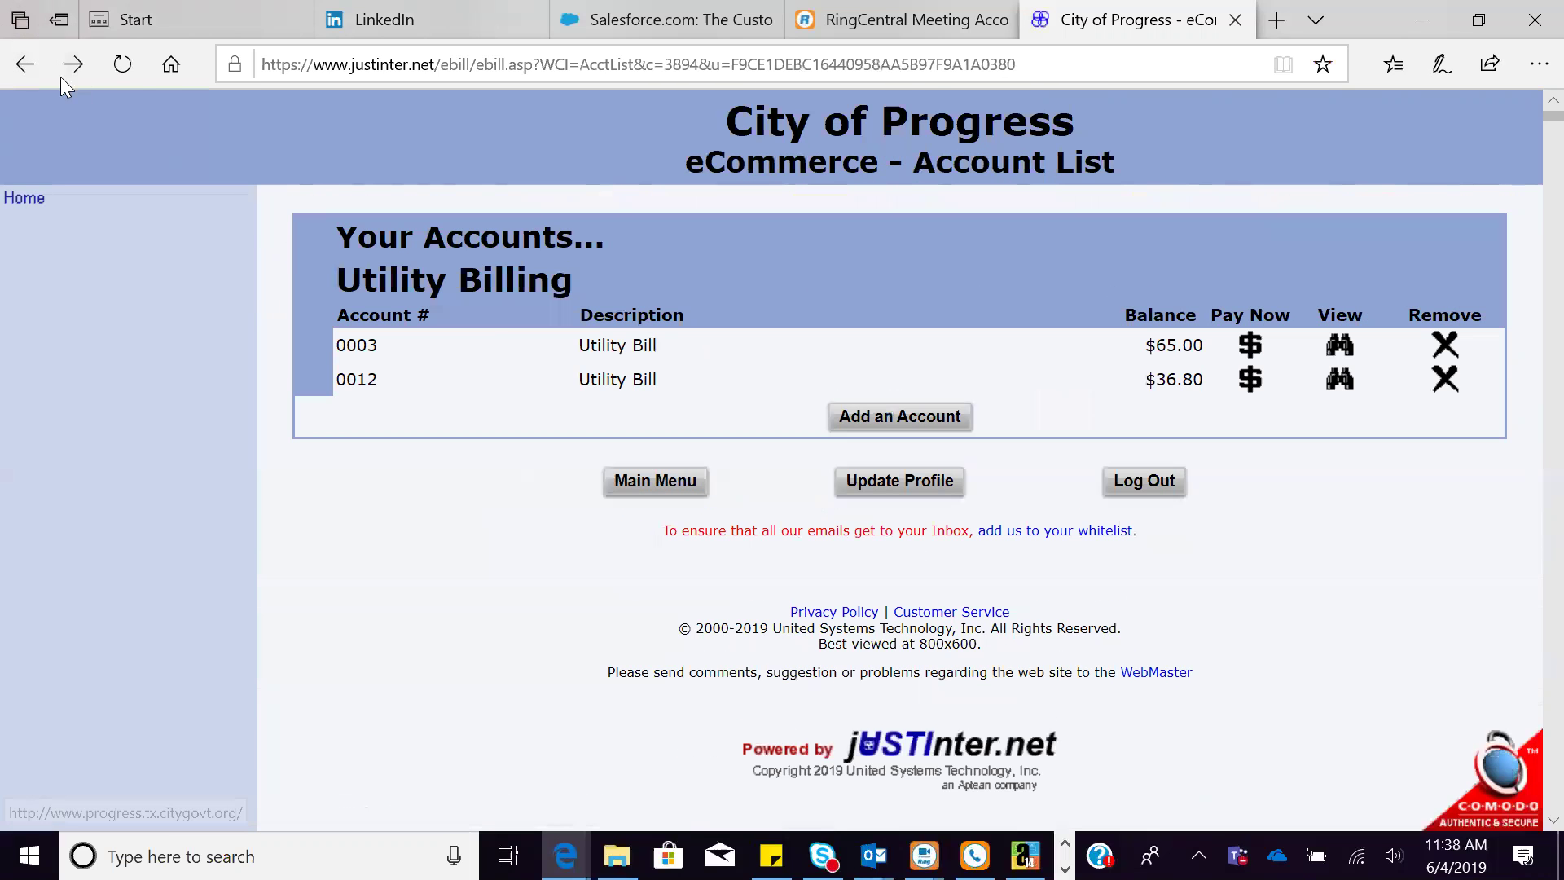
left_click(24, 66)
Step: Fill in a water bill payment under Pay Other Items with an account number and an amount of 175
left_click(819, 437)
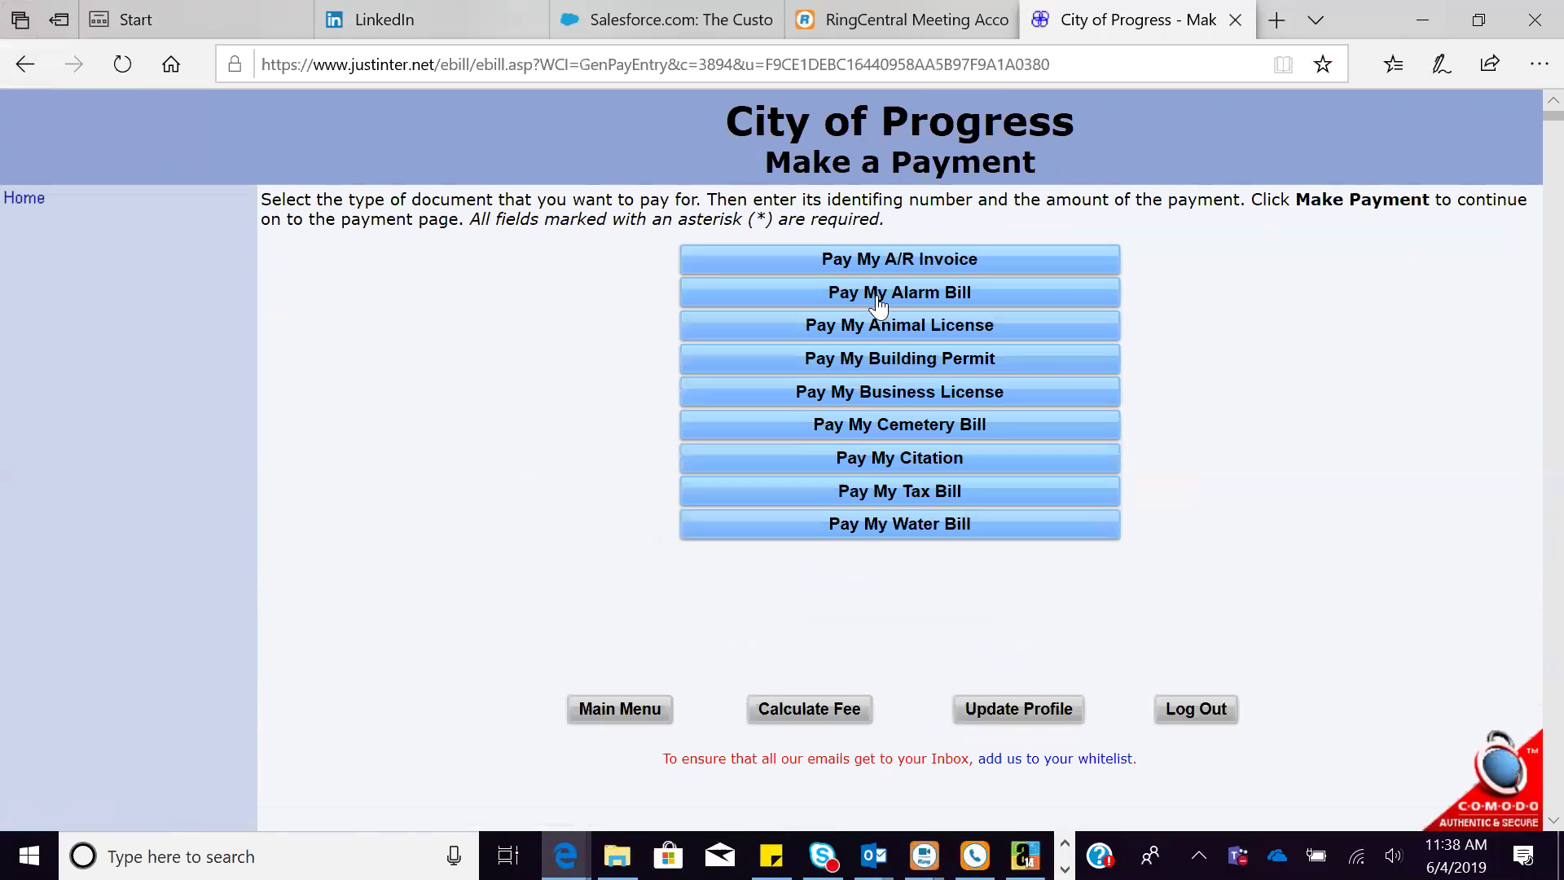
left_click(923, 533)
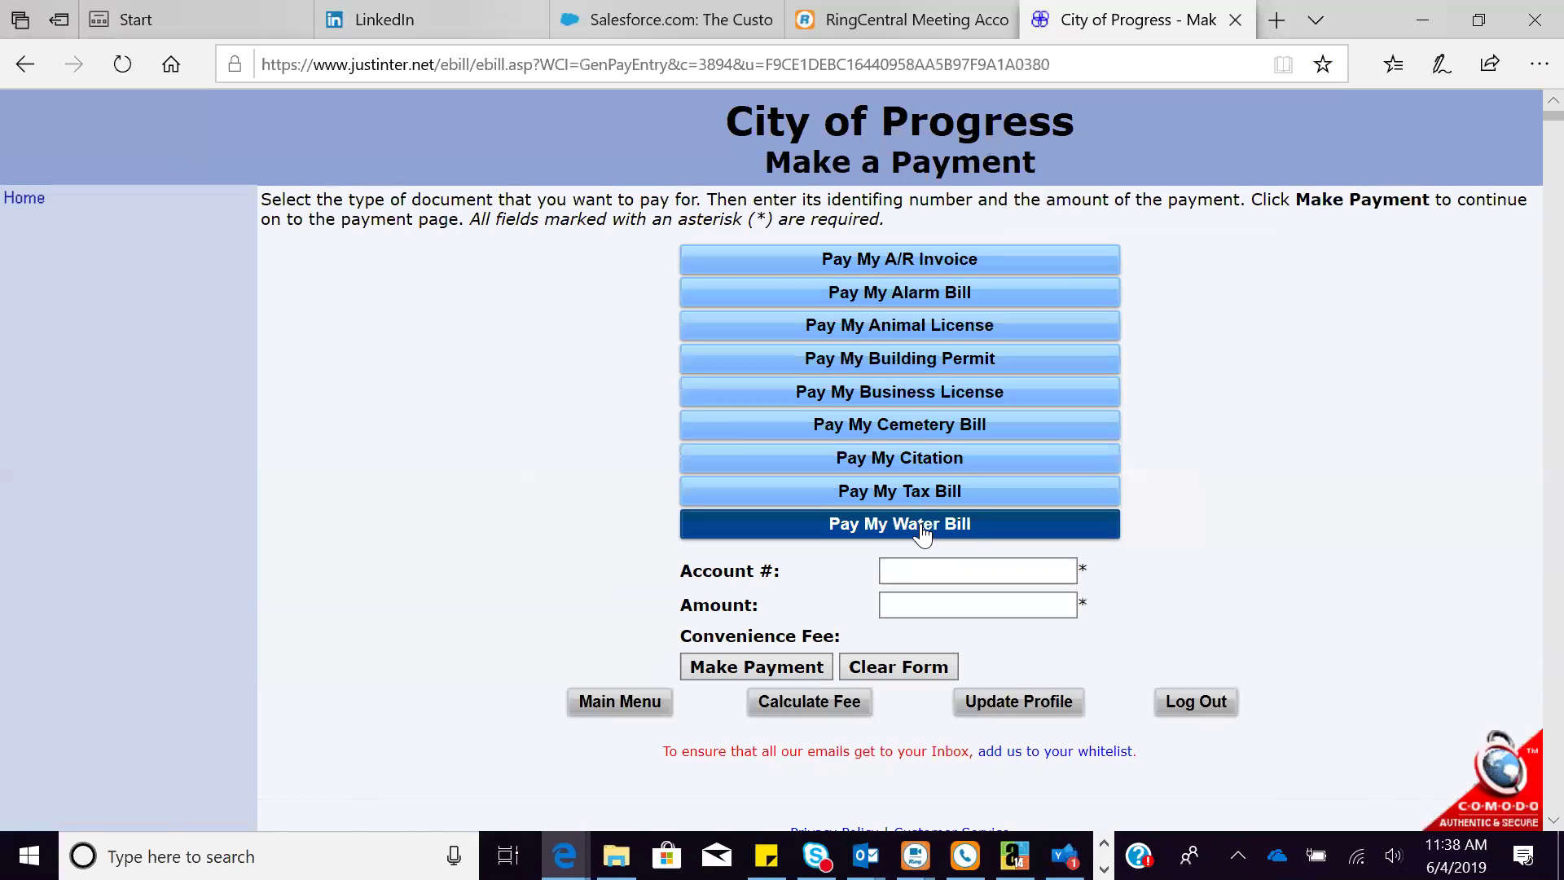
left_click(899, 578)
left_click(901, 604)
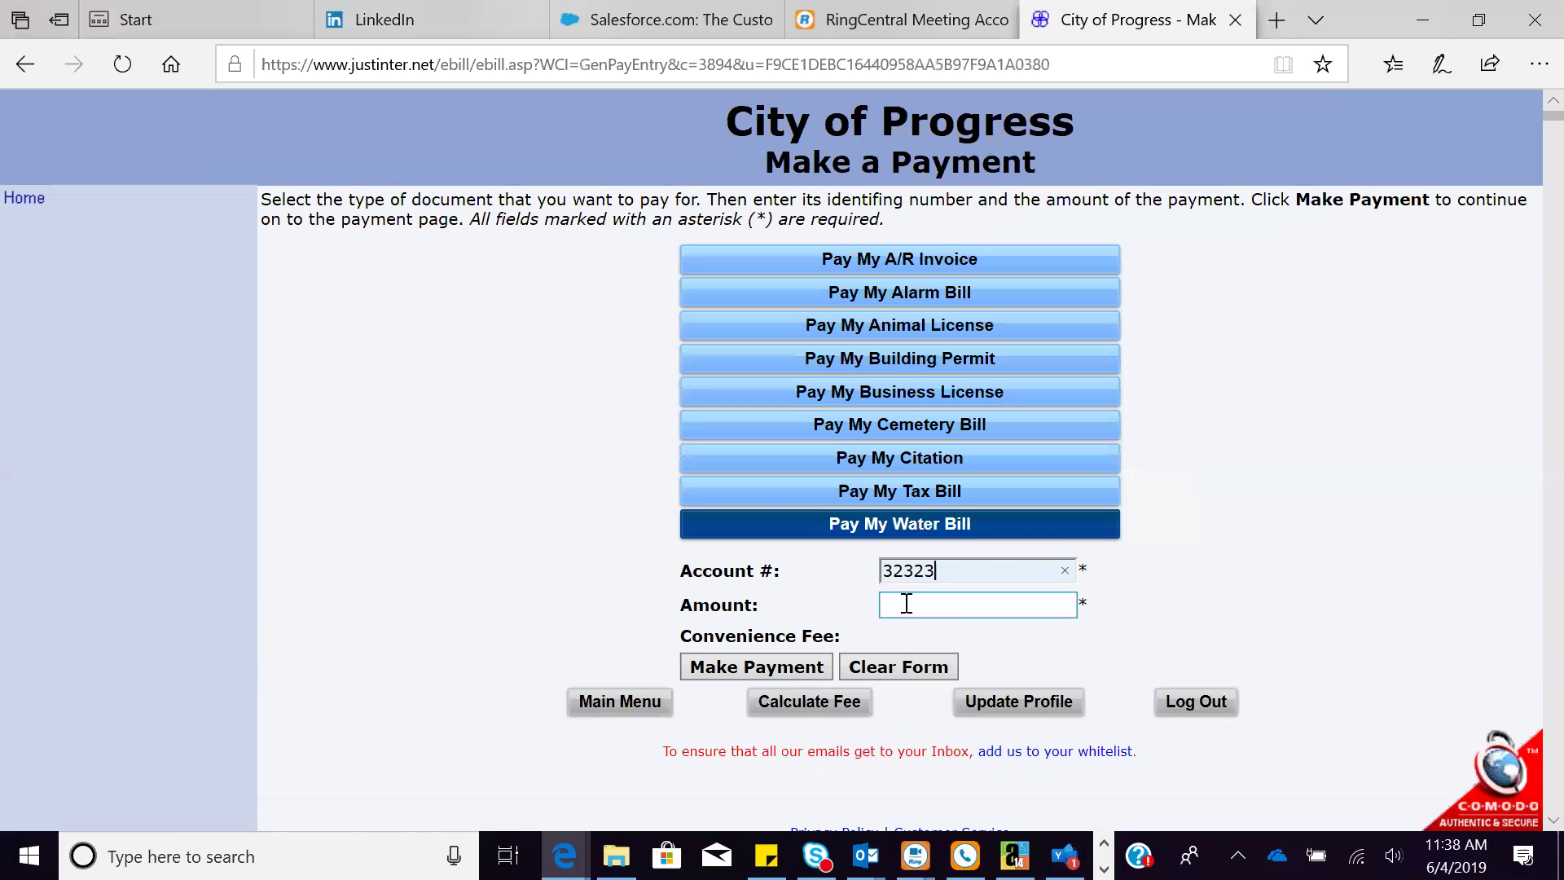
left_click(914, 603)
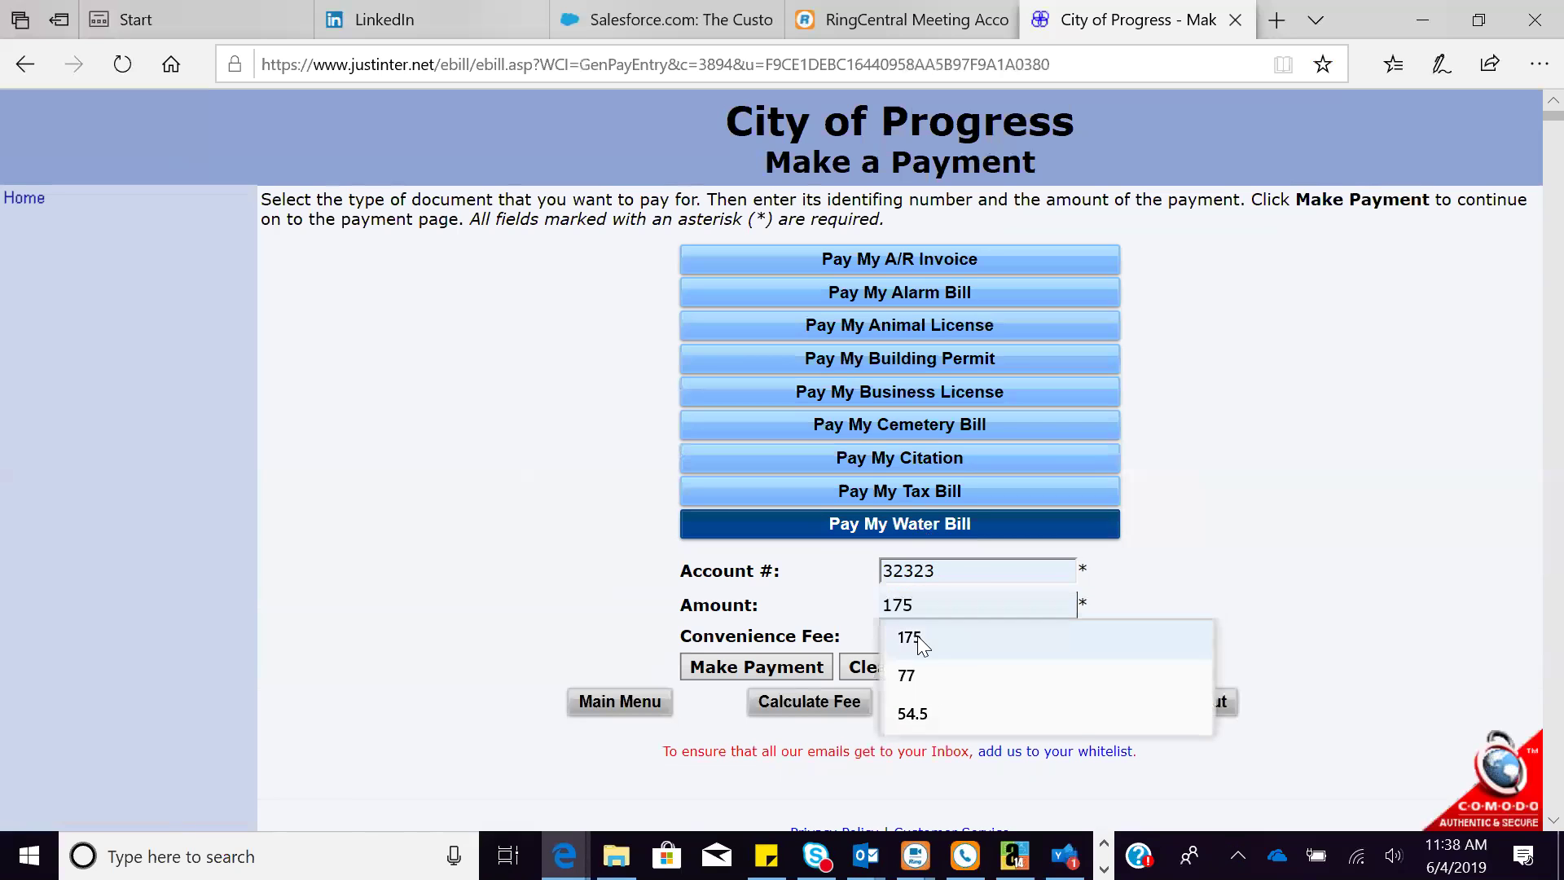
left_click(917, 636)
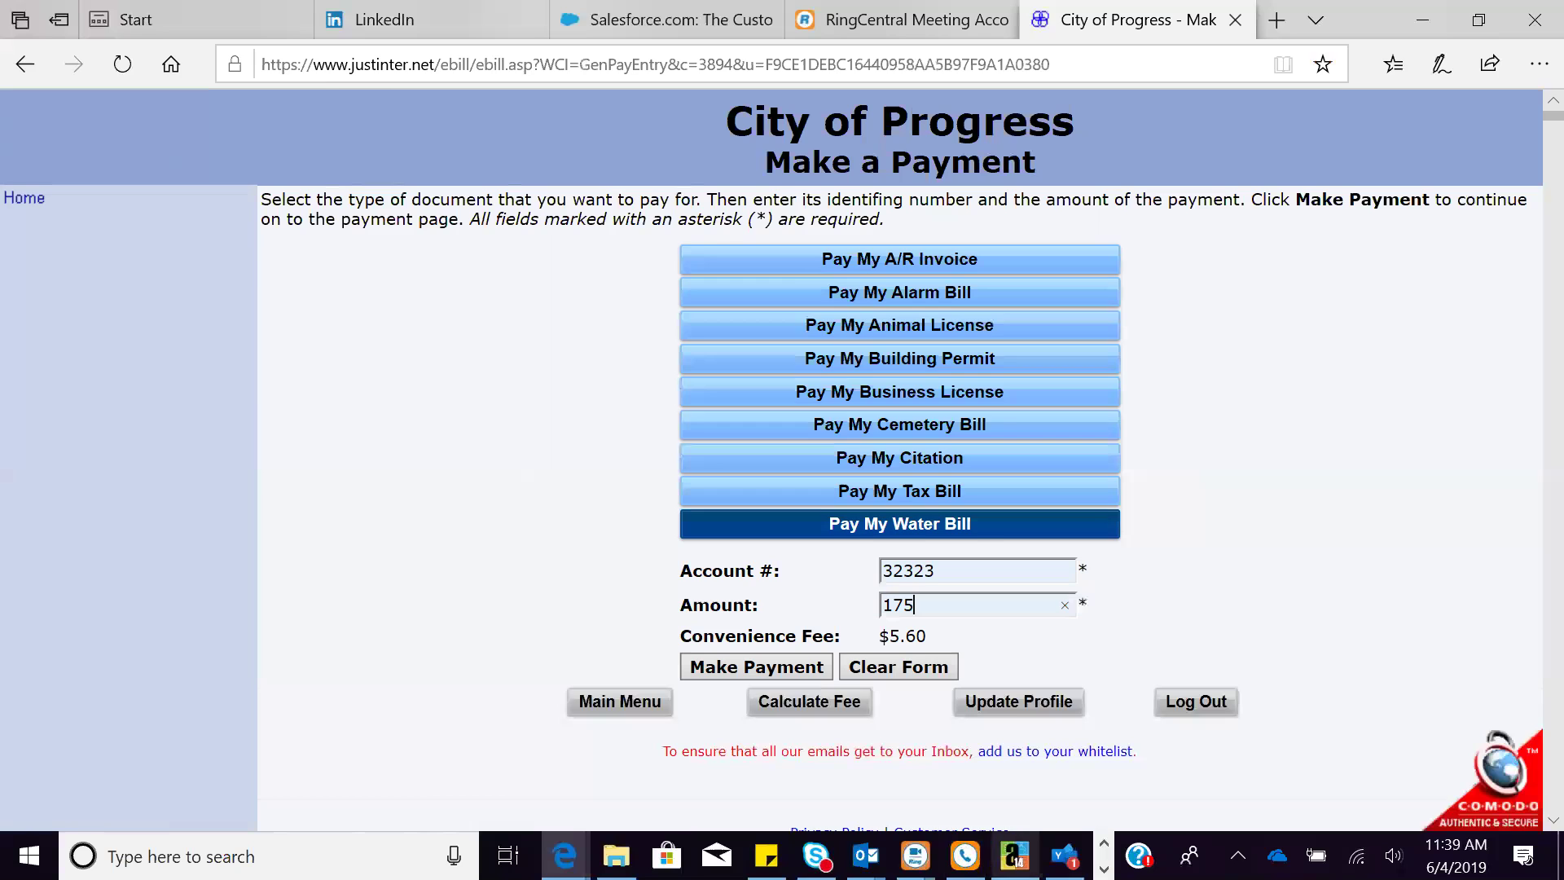
Step: Switch back to asyst, look over the Payroll module's daily functions, and close the financial modules menu
left_click(1015, 855)
left_click(139, 646)
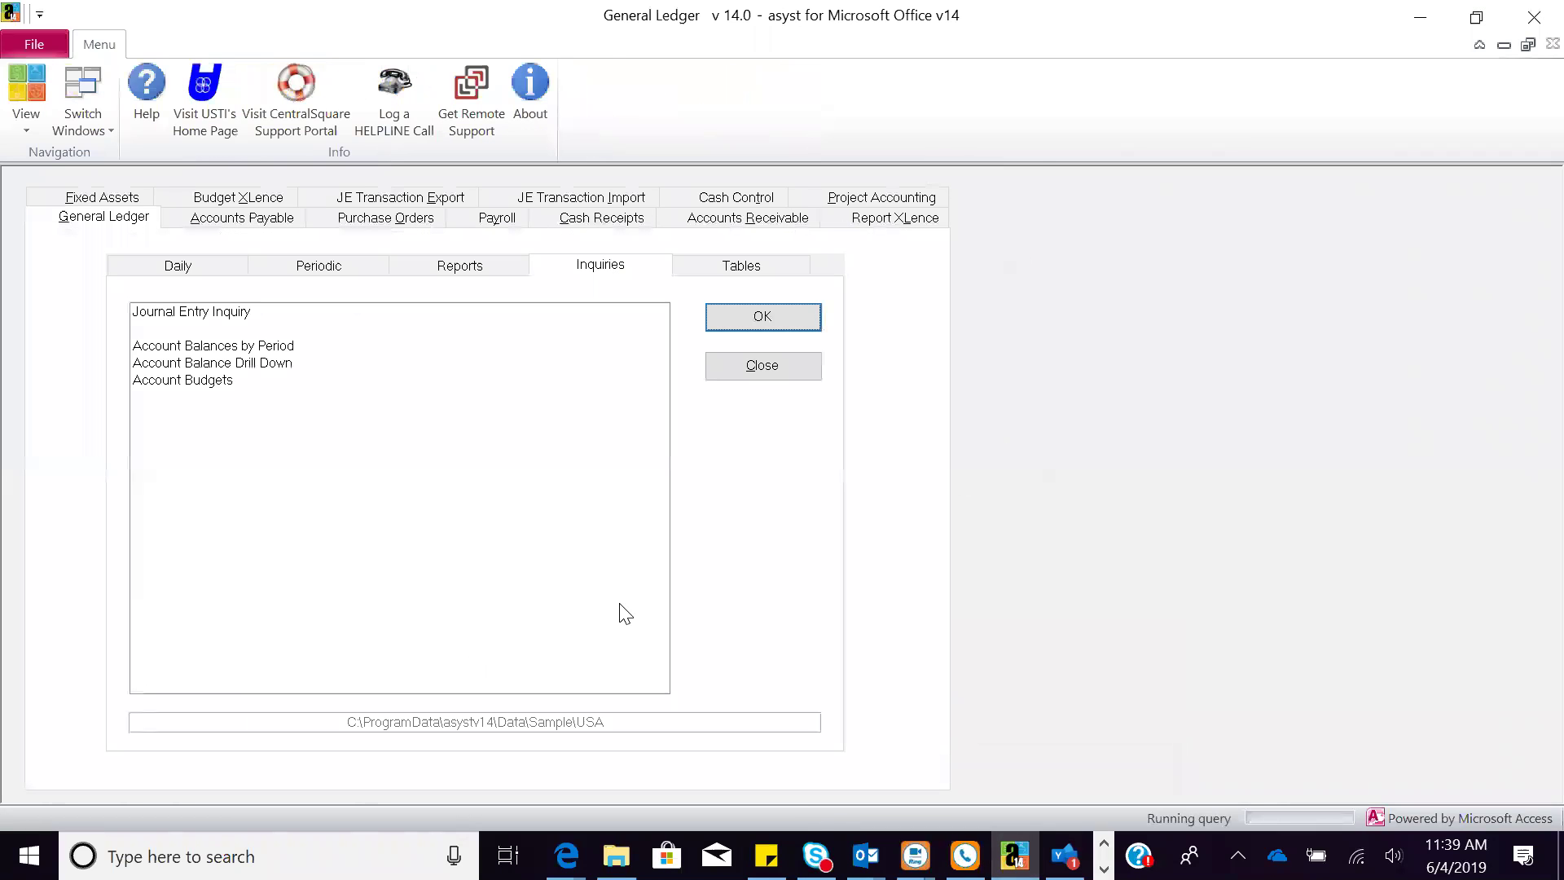
left_click(499, 220)
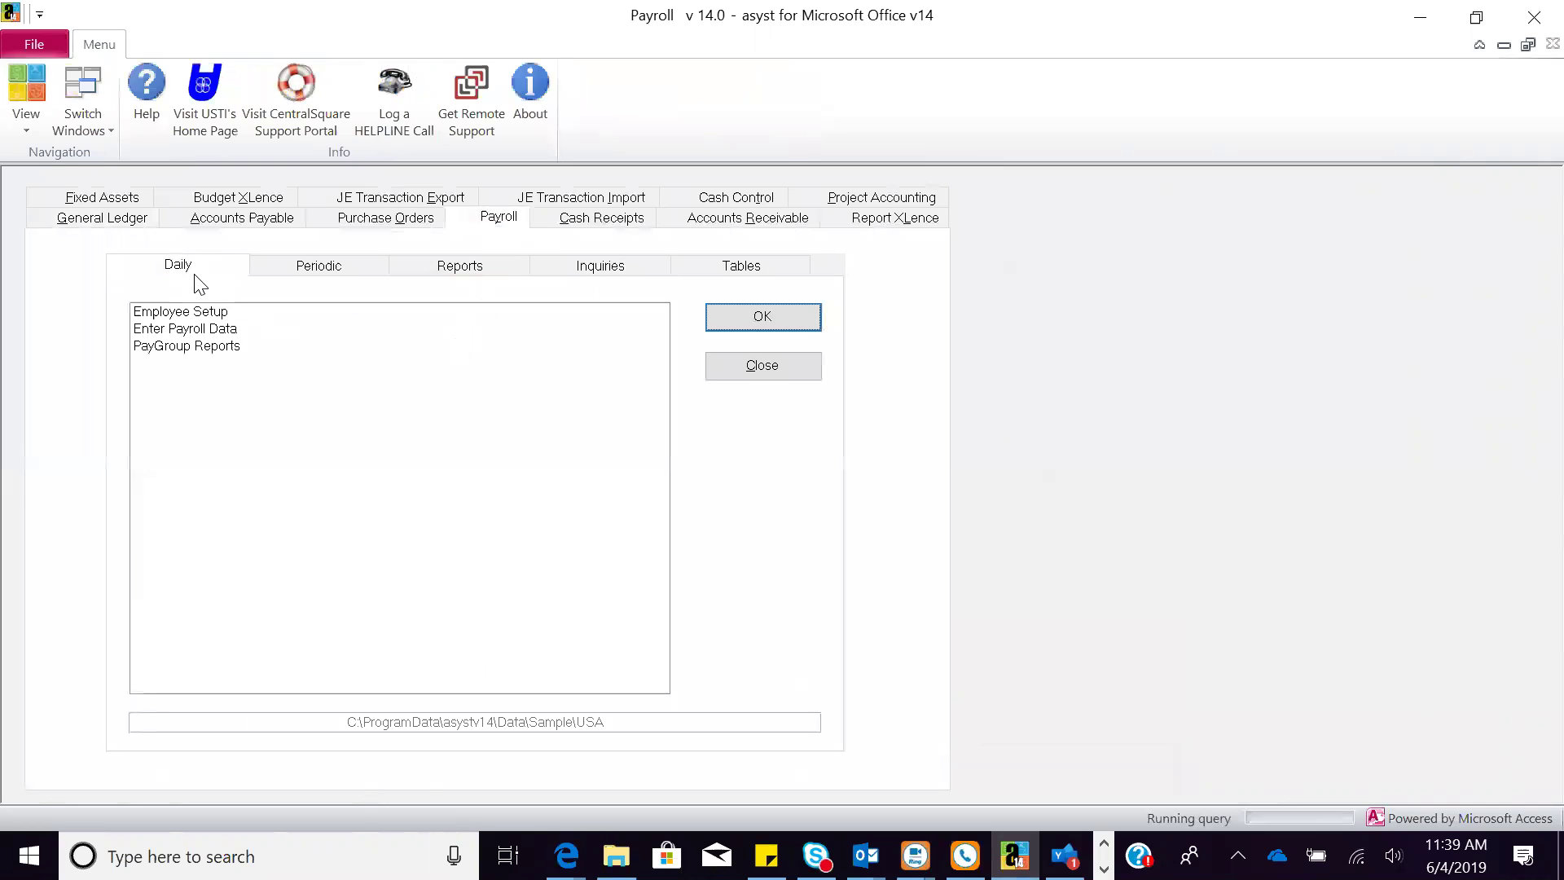
left_click(747, 362)
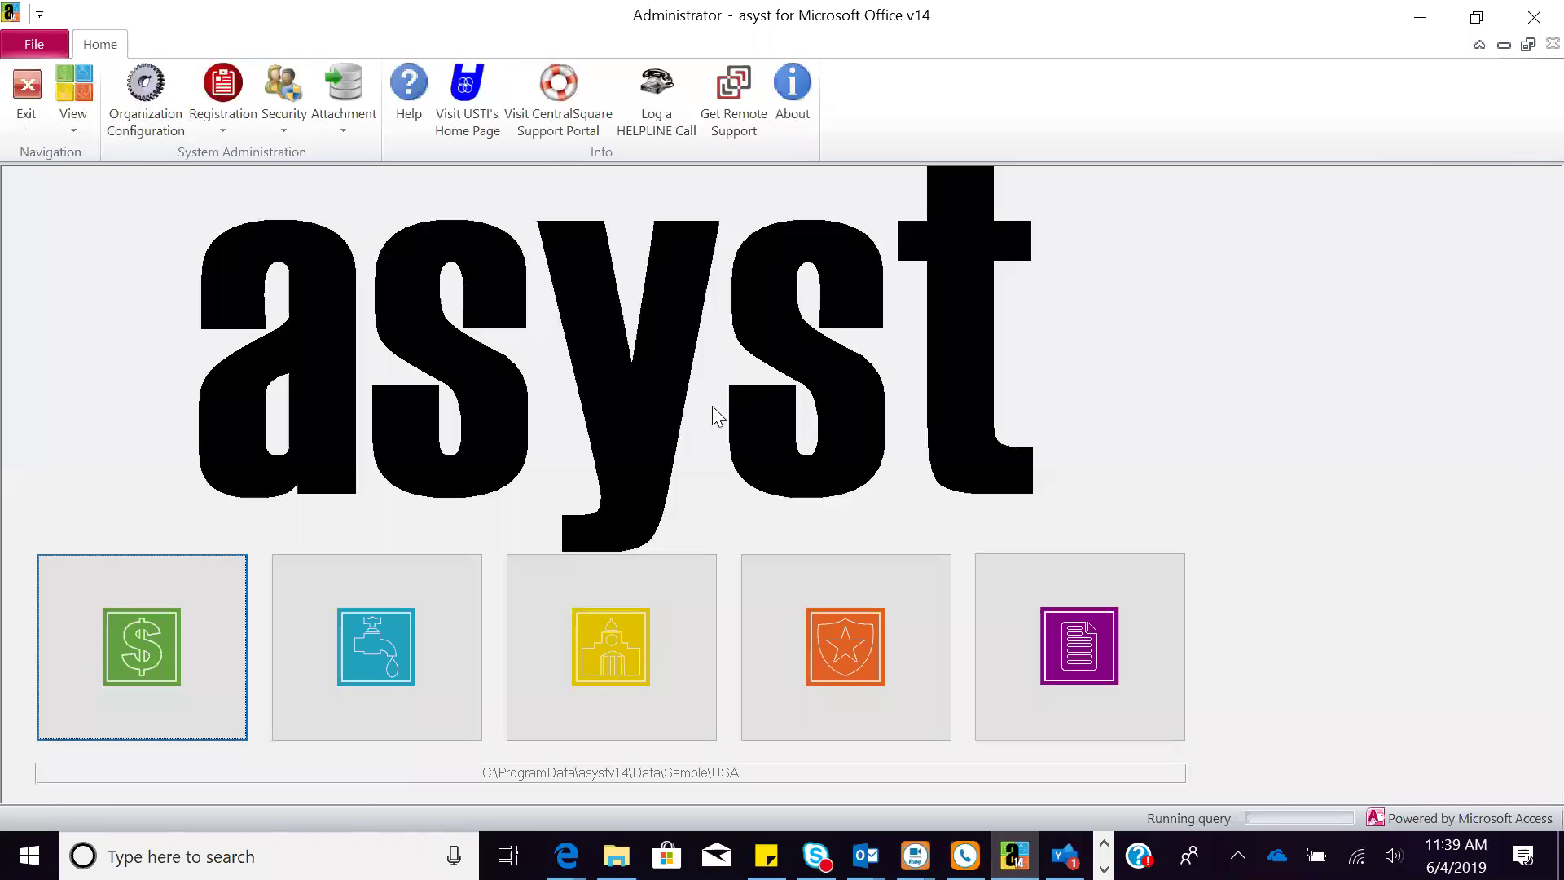
Step: Open Account Maintenance from the daily functions of the Utility Billing module
left_click(402, 662)
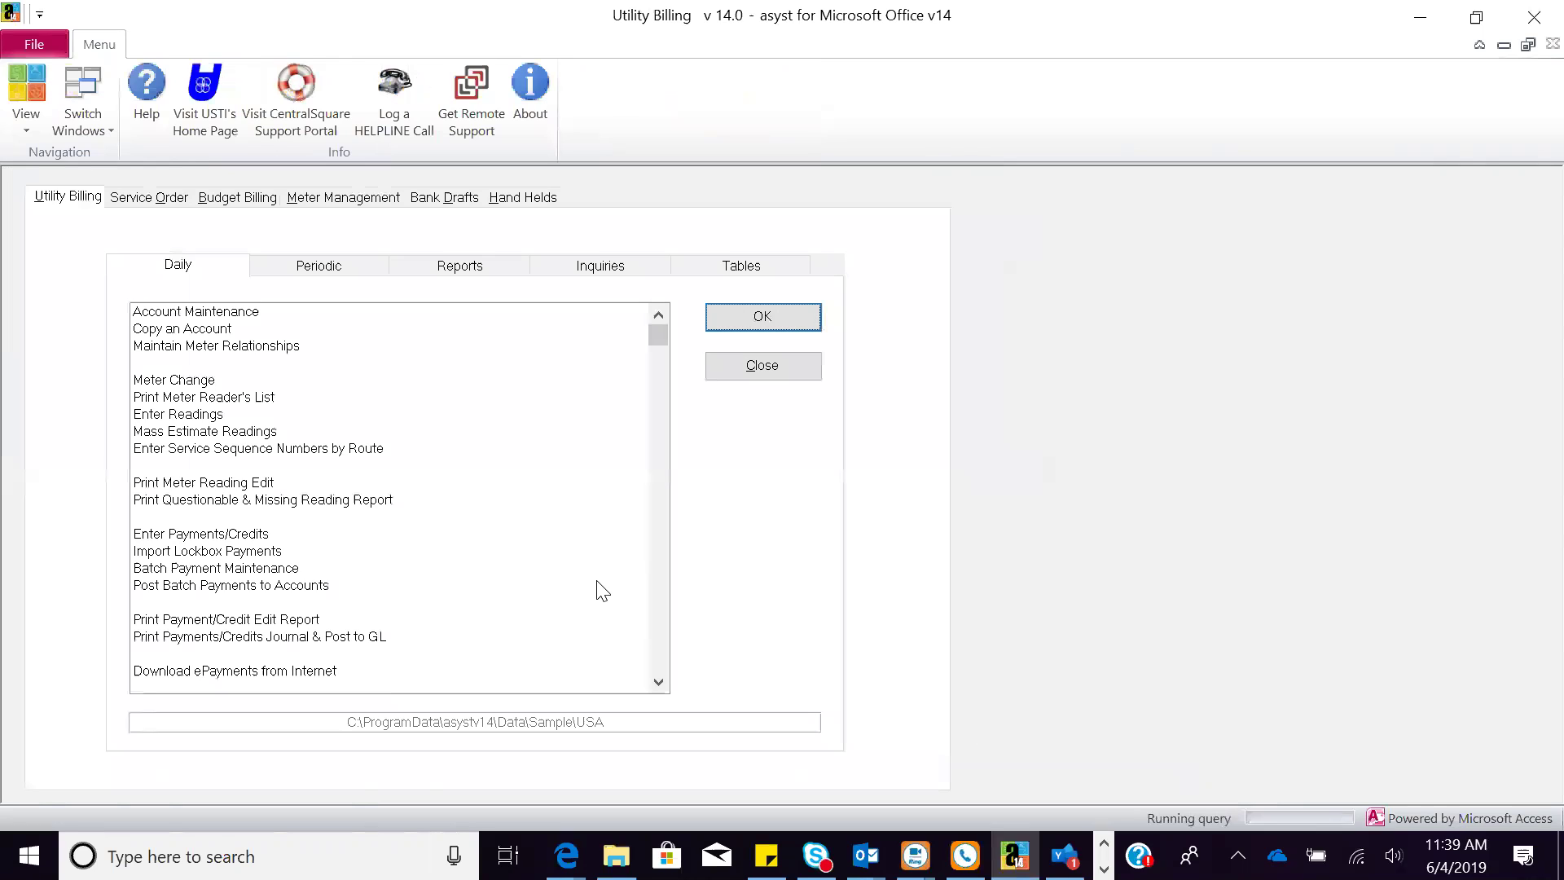
left_click(254, 314)
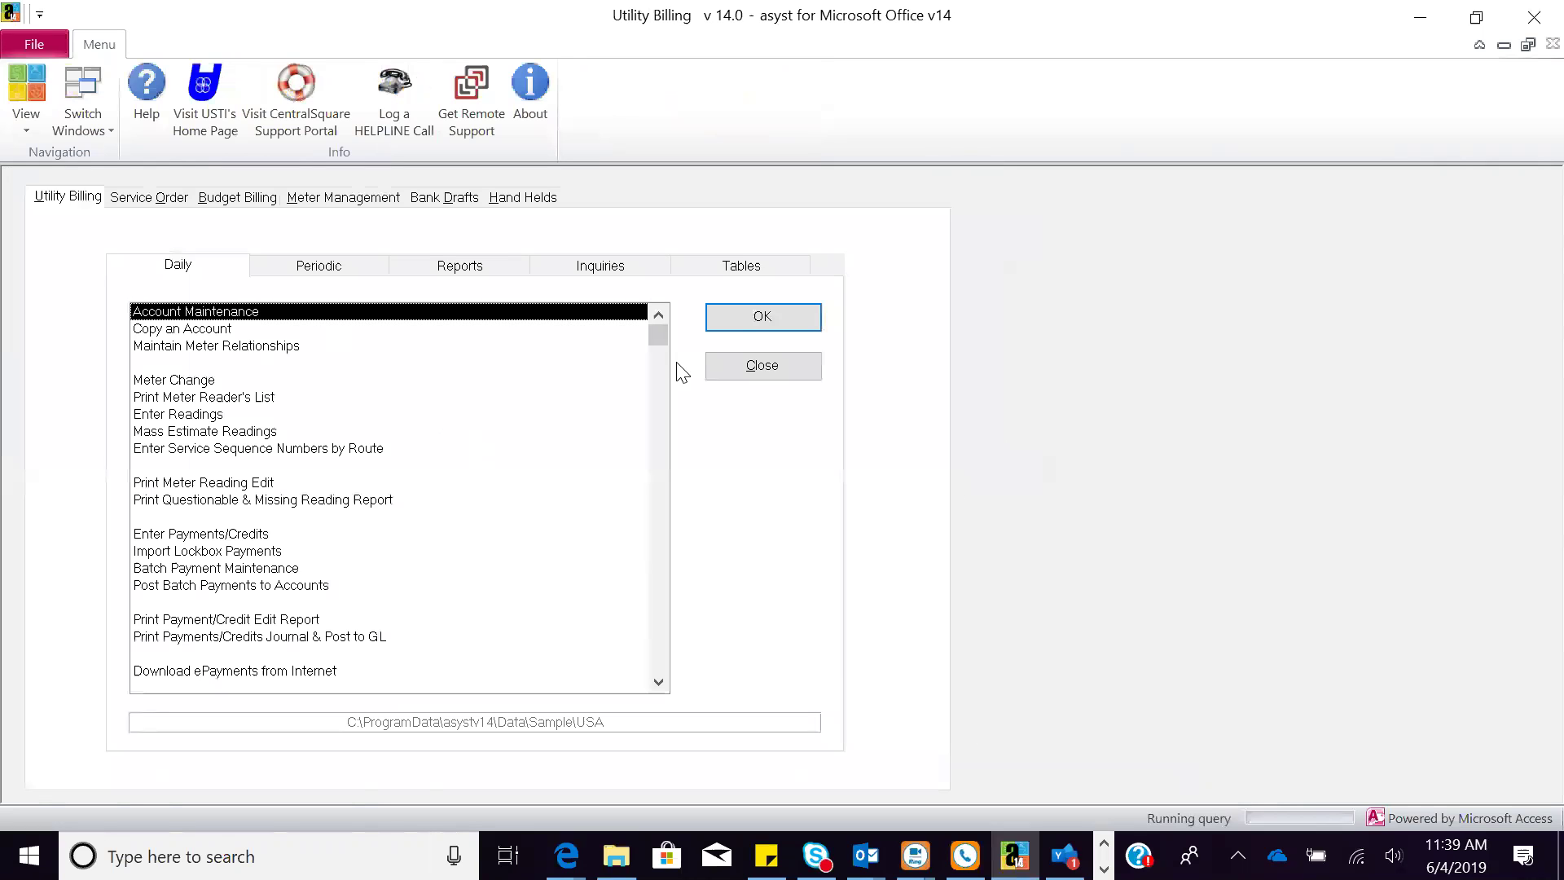
left_click(745, 317)
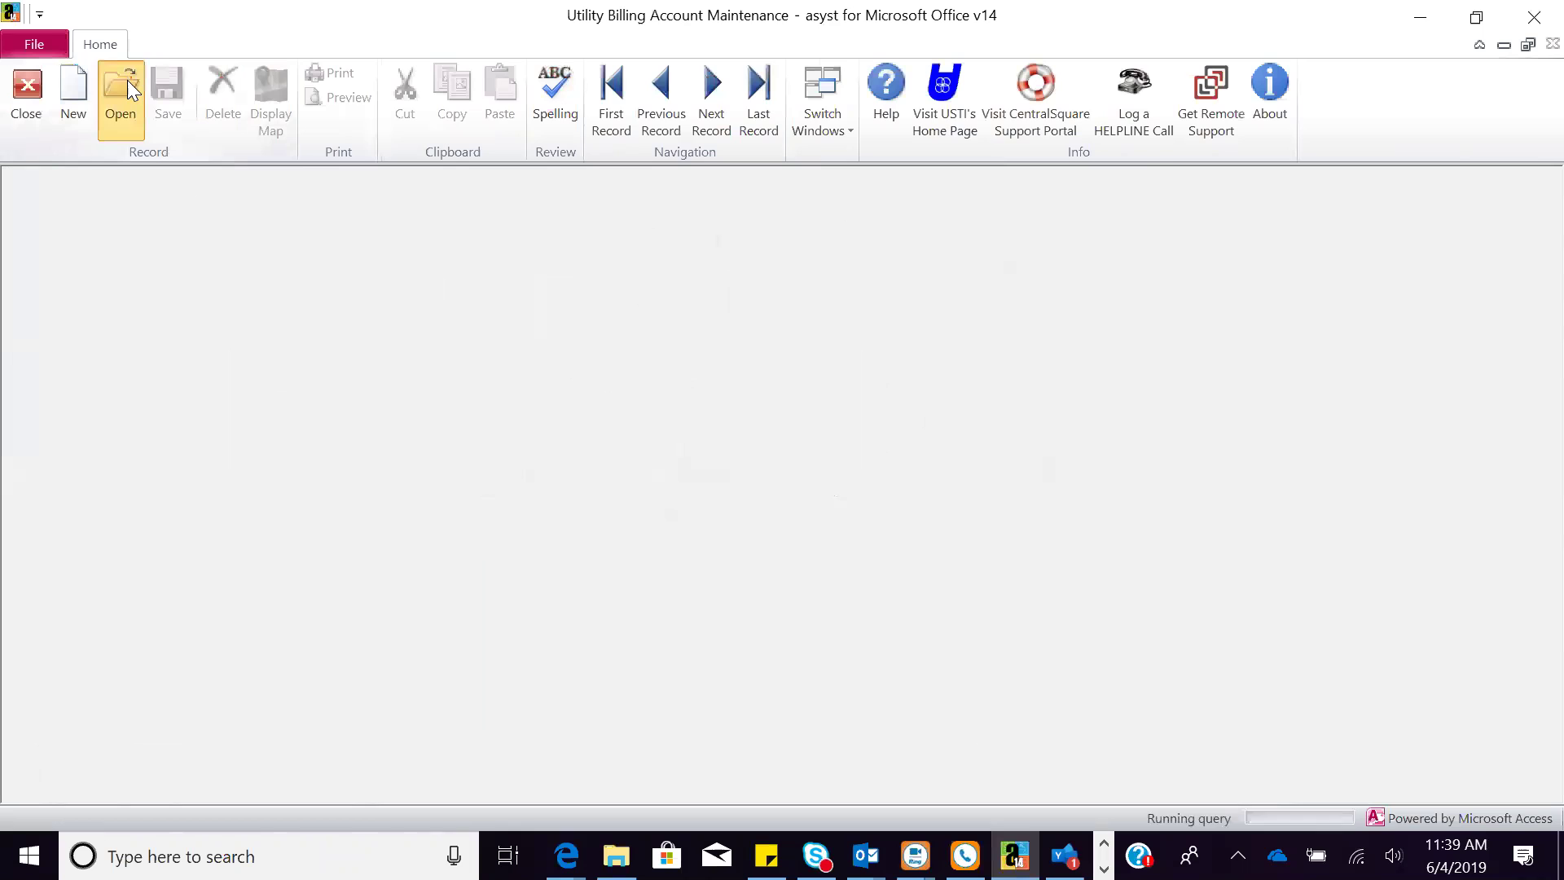
Step: Look up utility accounts without search criteria and open the ninth account in the results
left_click(130, 88)
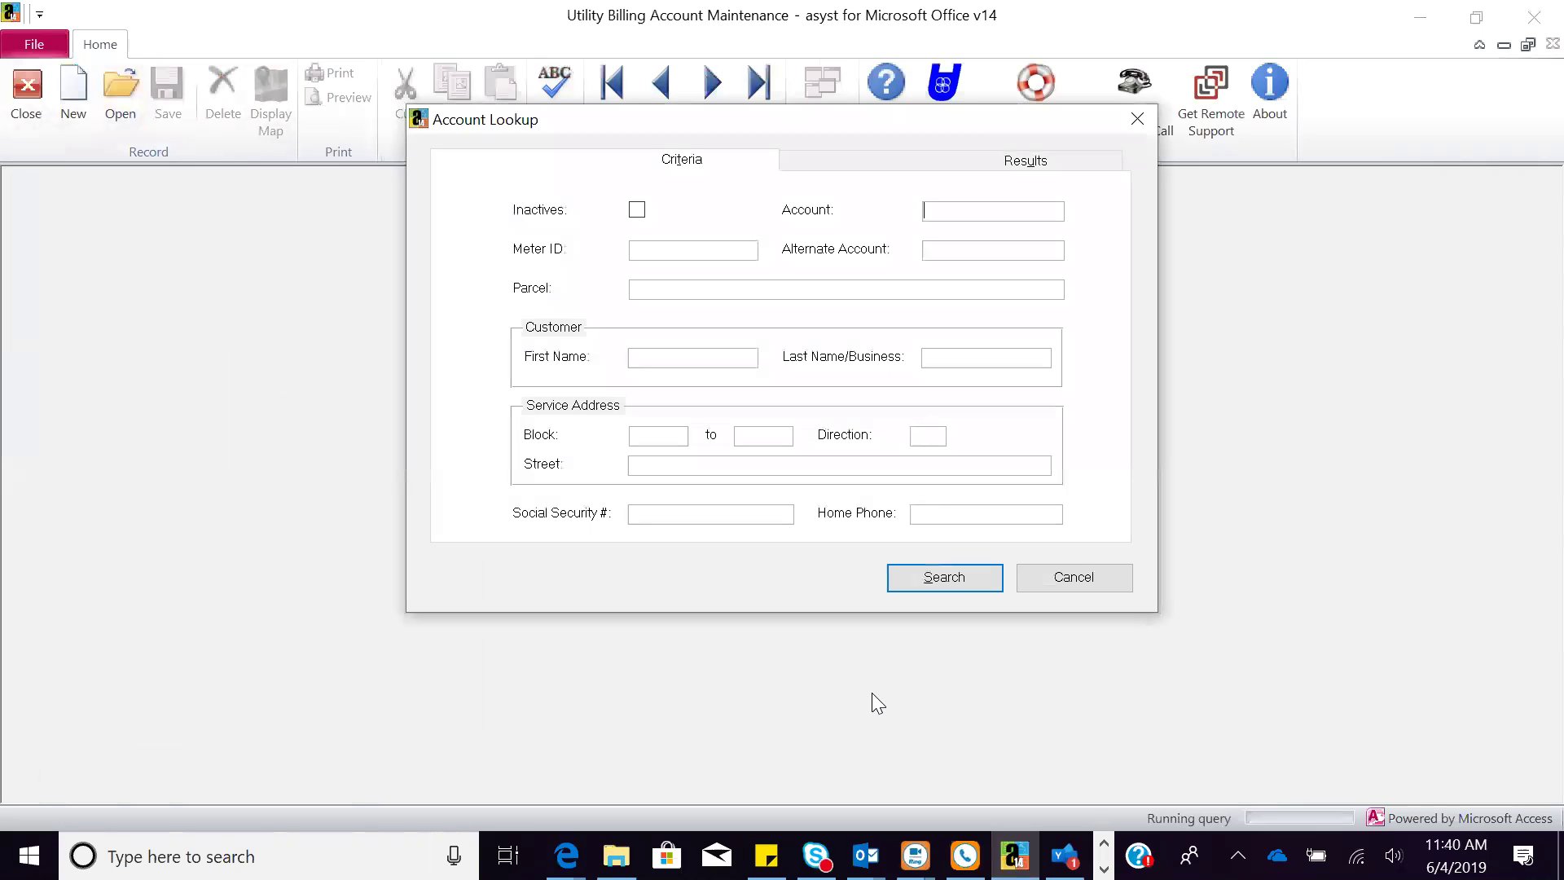
left_click(958, 582)
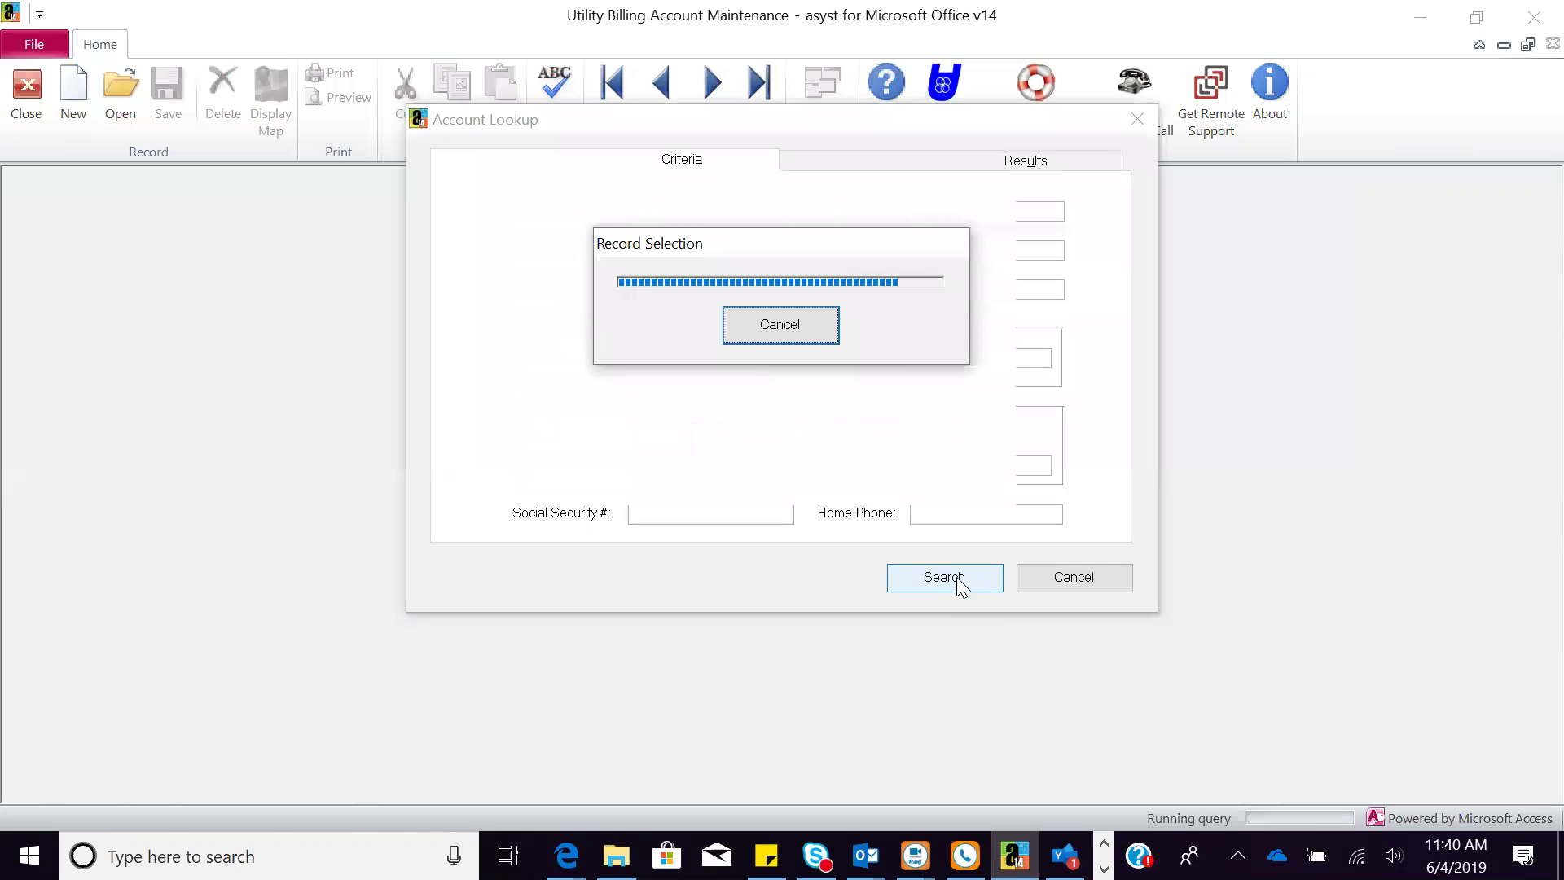
left_click(845, 369)
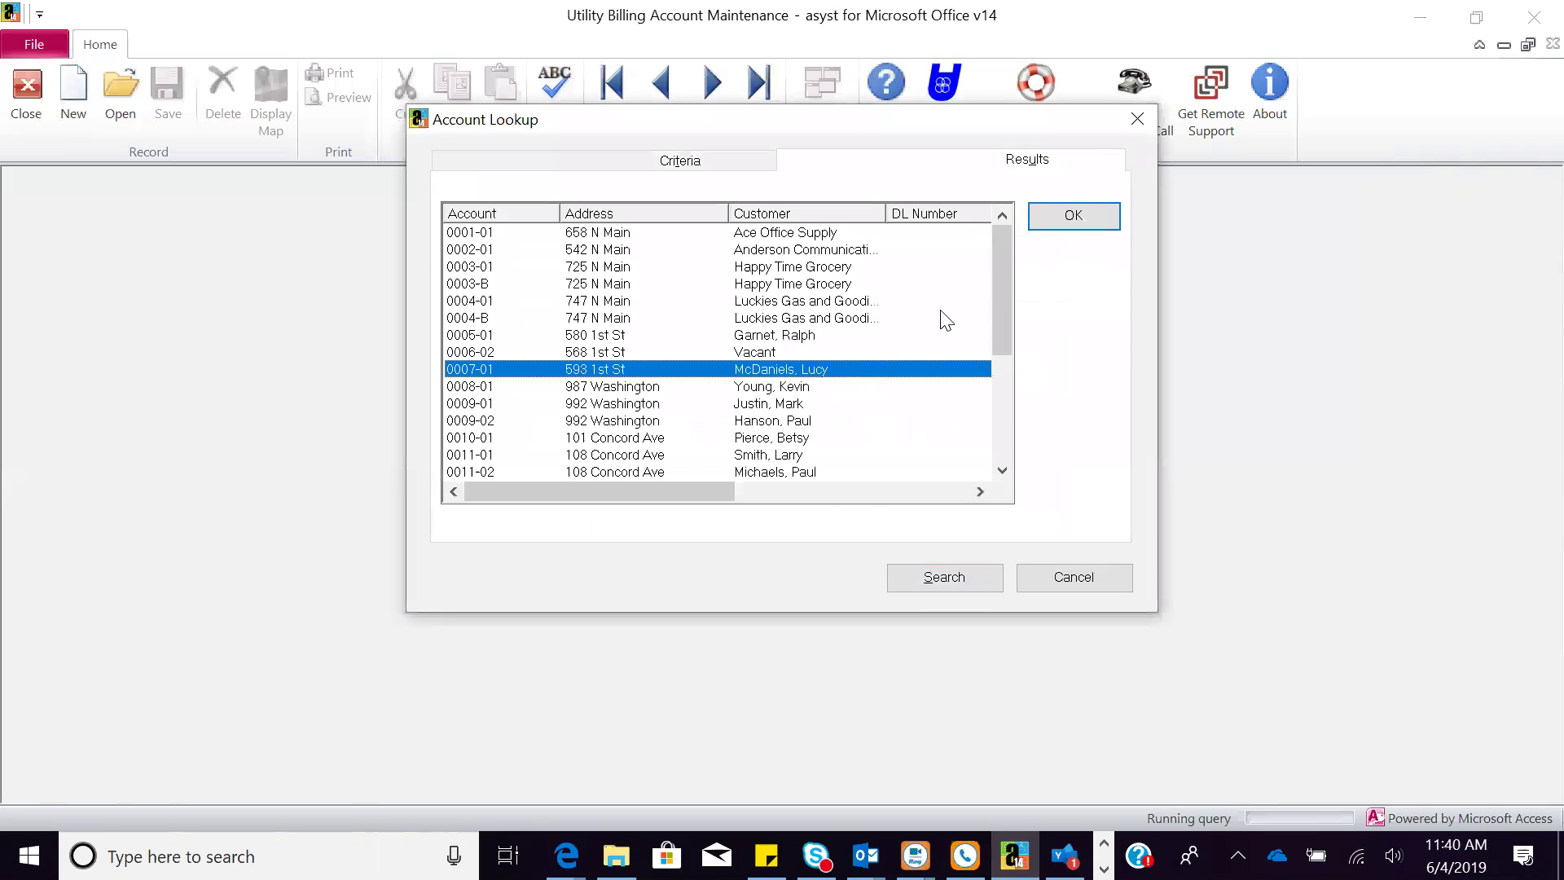
left_click(1045, 232)
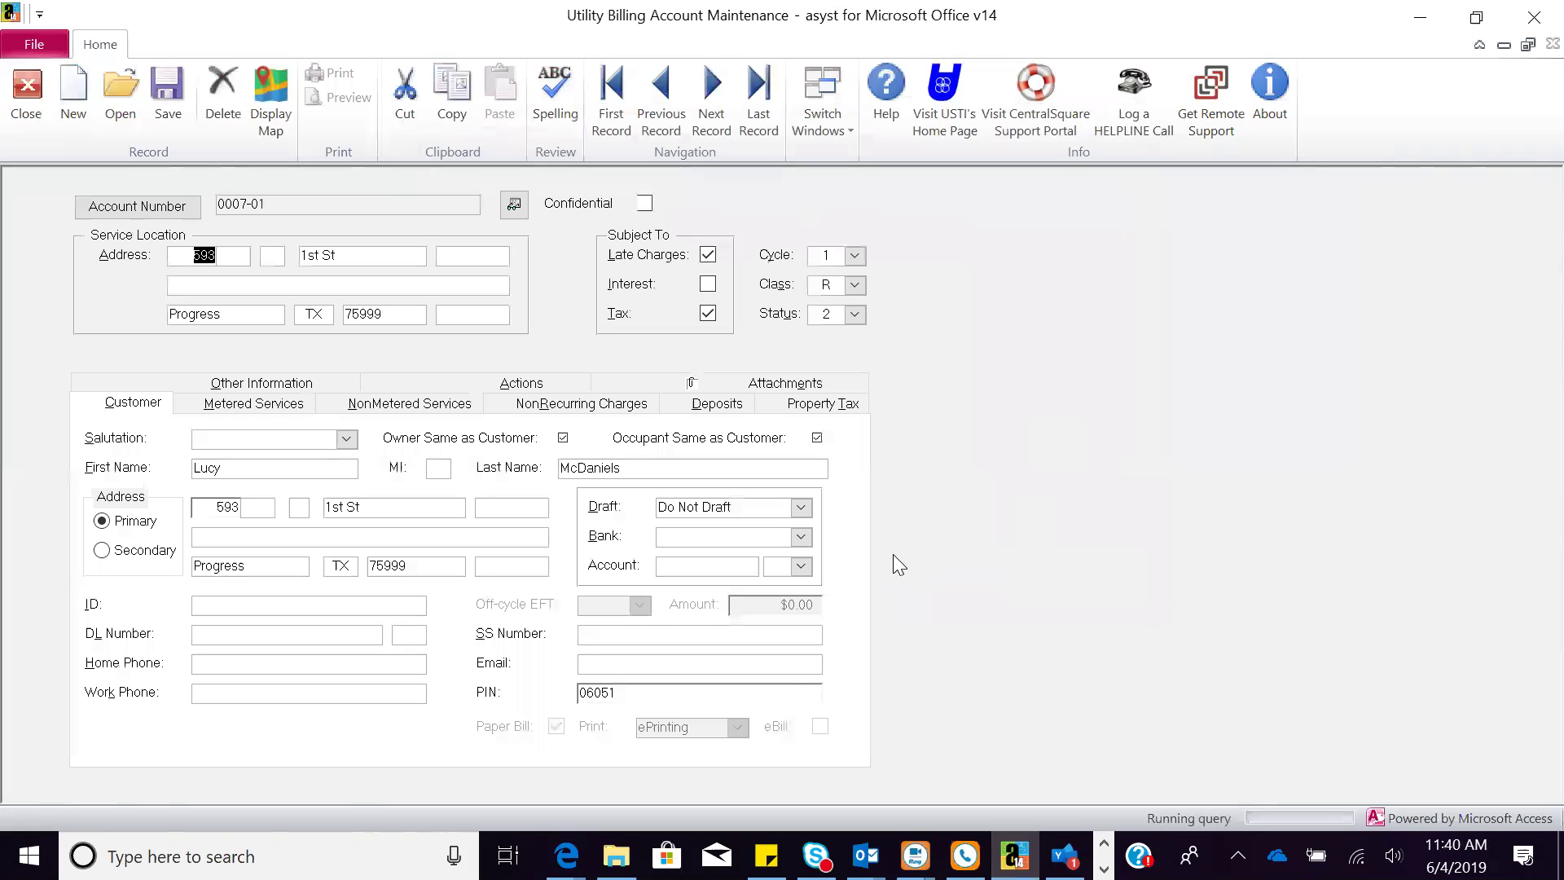
Step: Review the Cycle and Class options available for the utility account, keeping the current selections
left_click(855, 256)
left_click(940, 227)
left_click(856, 287)
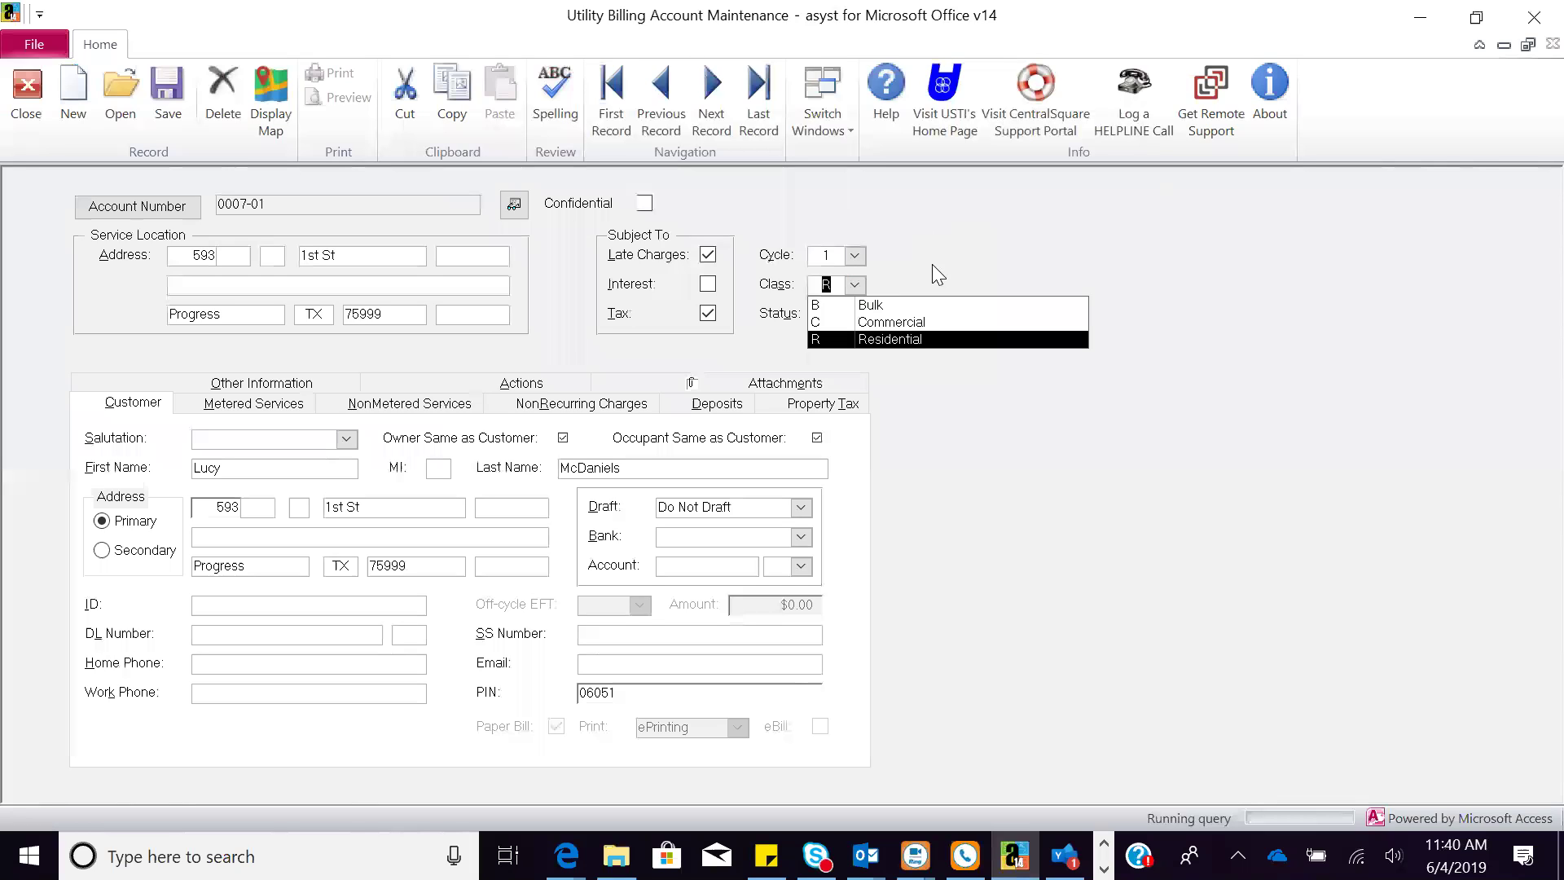
left_click(986, 233)
Step: Review all the Status options available for the utility account, from New through Vacant, keeping the current selection
left_click(855, 315)
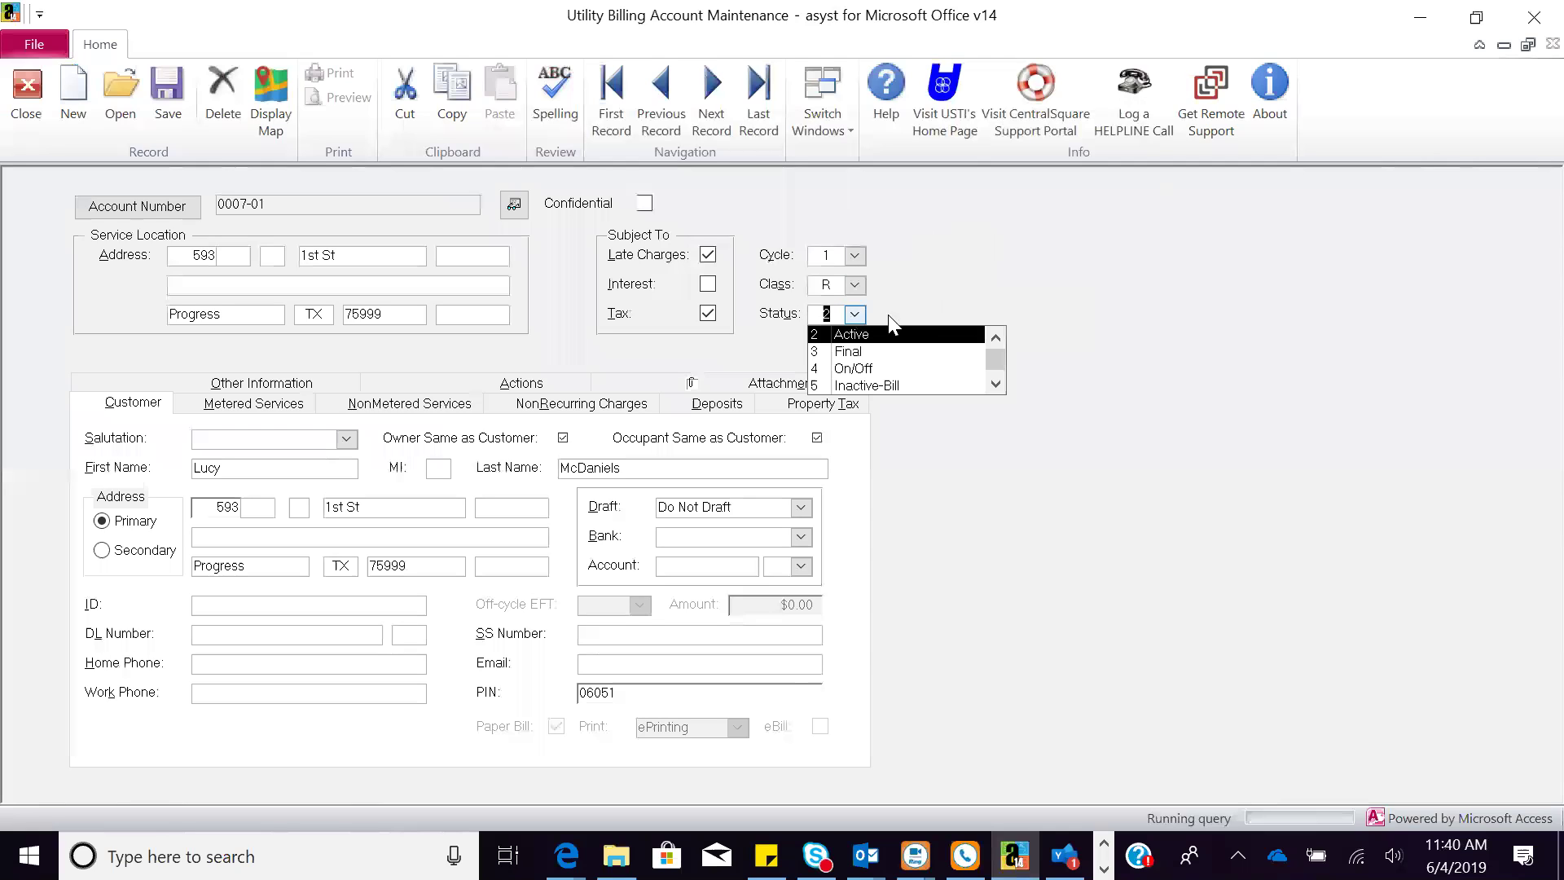
left_click(995, 337)
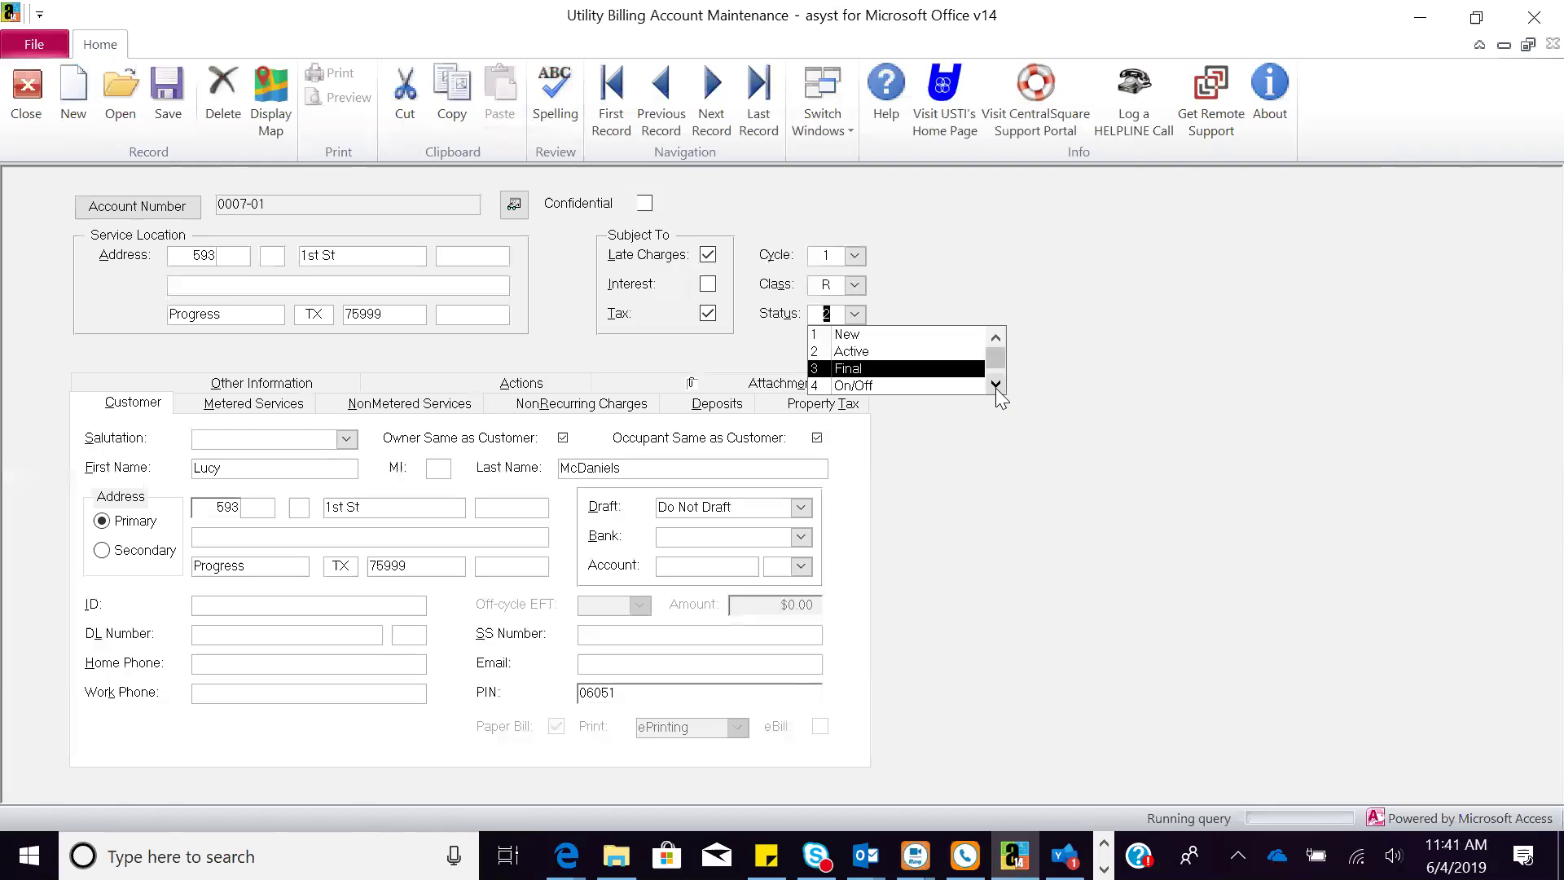
left_click(995, 384)
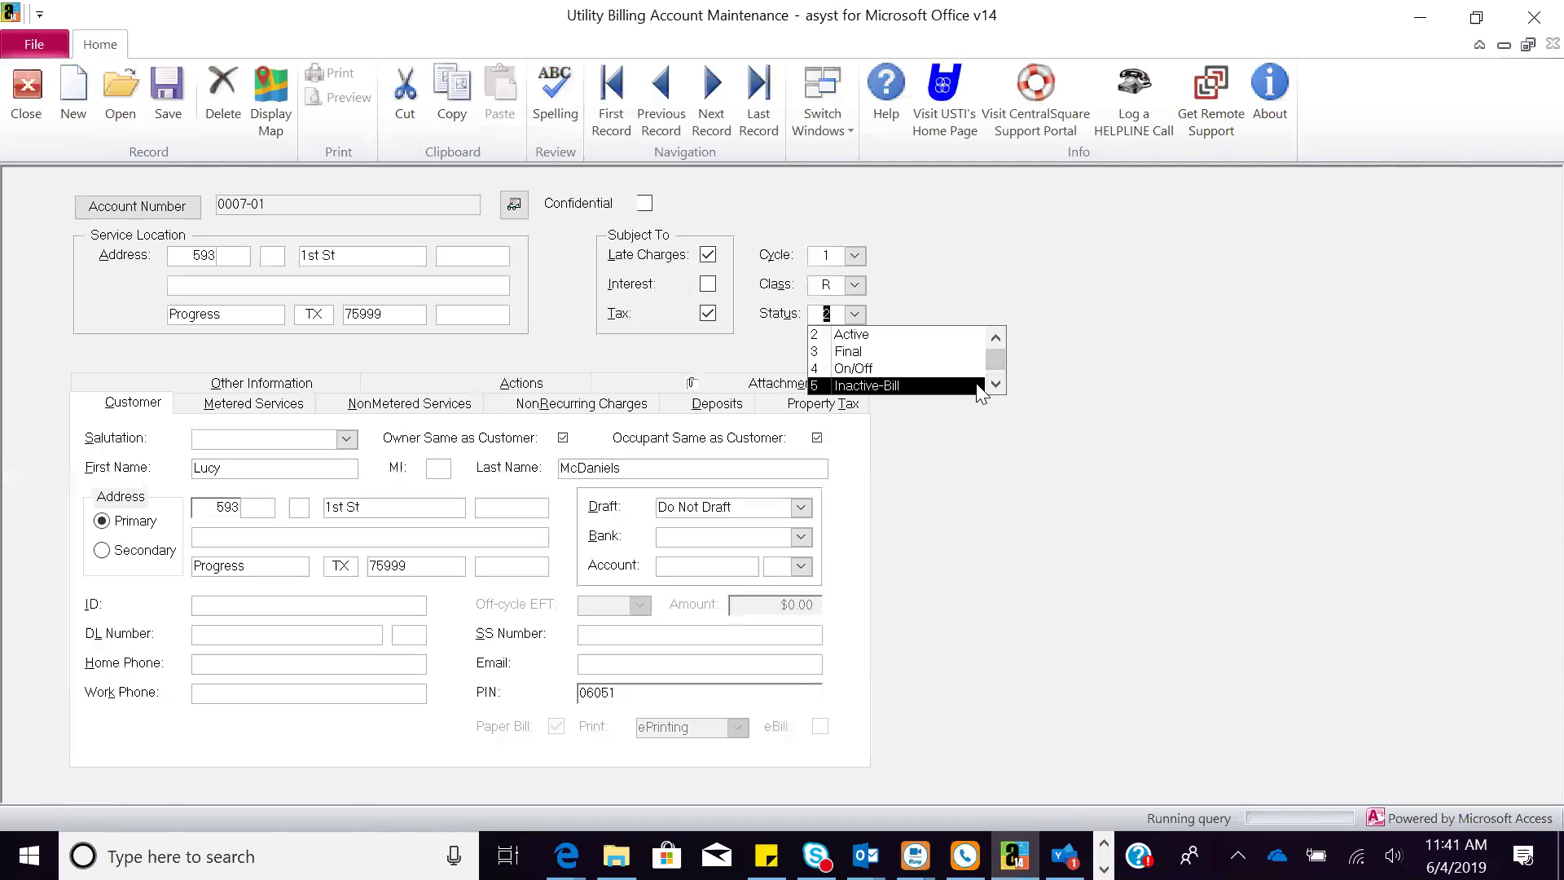
left_click(994, 386)
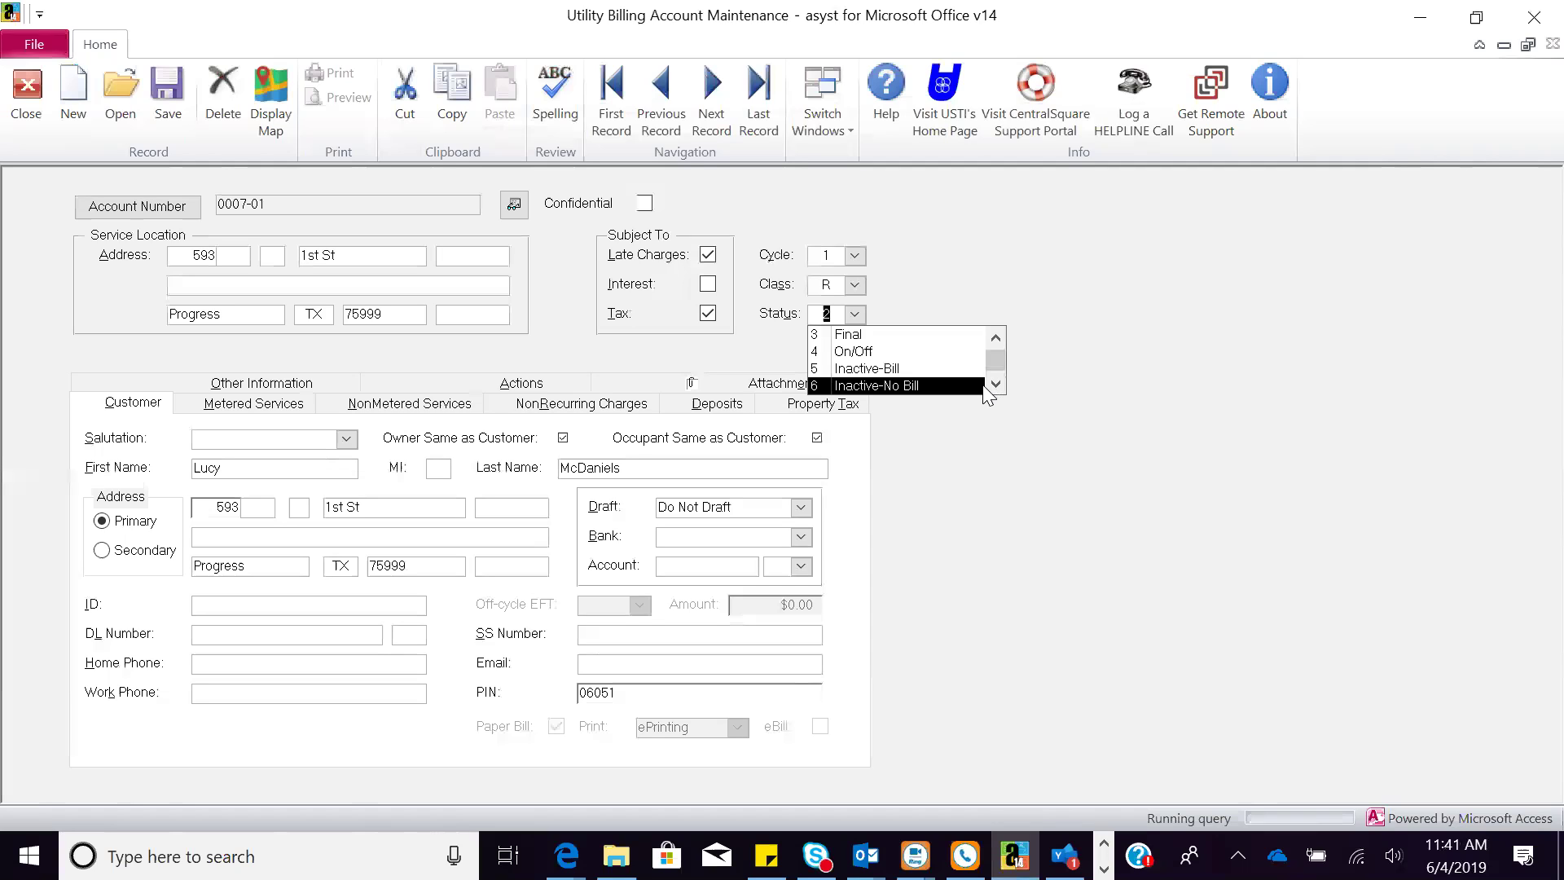
left_click(995, 384)
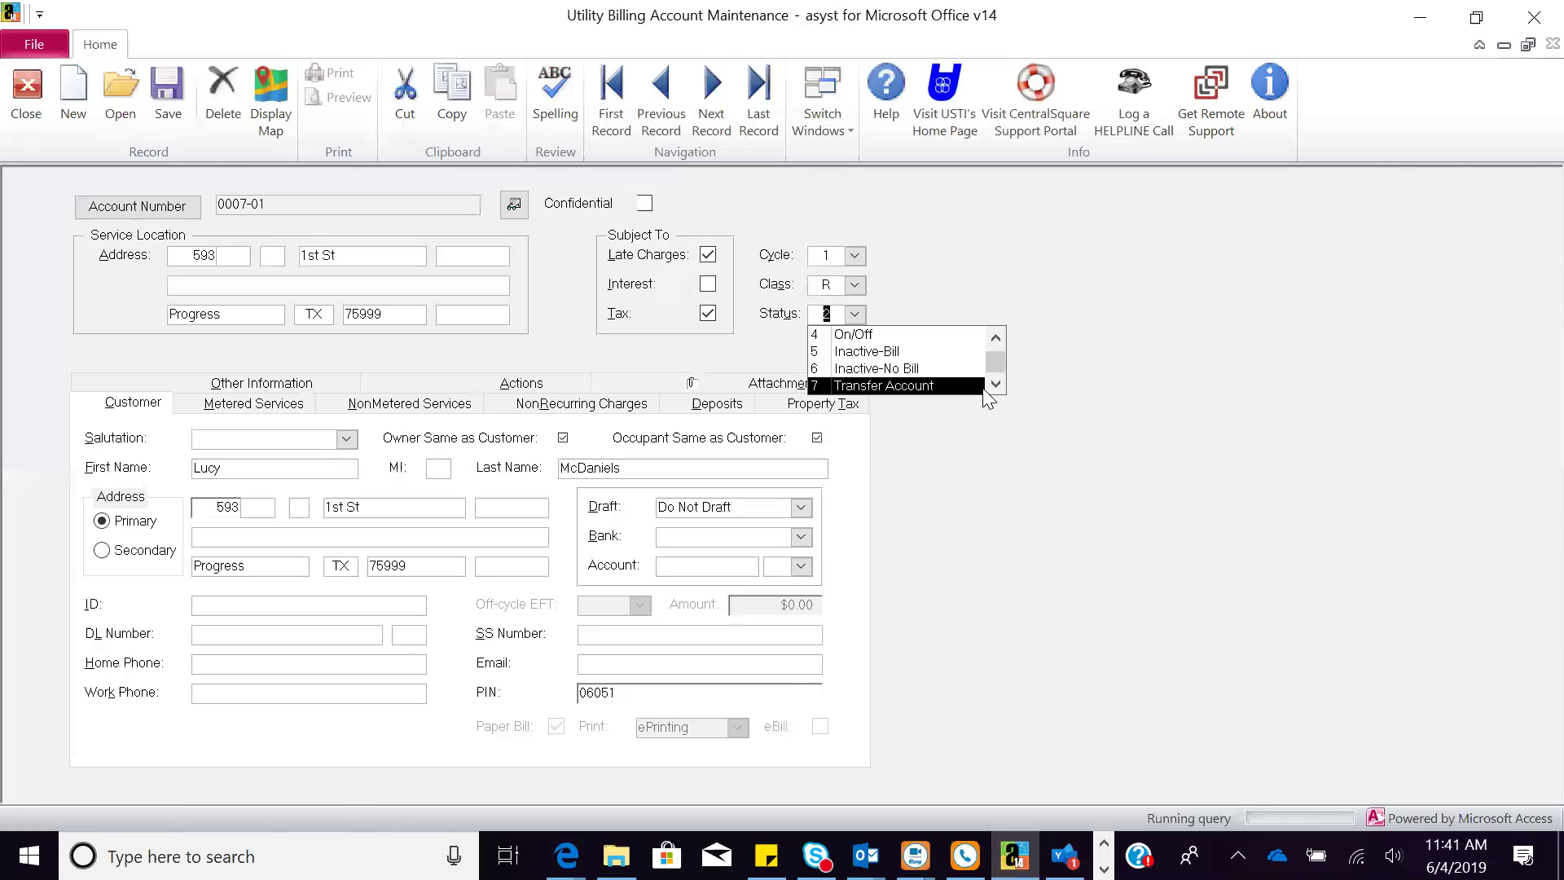
left_click(995, 384)
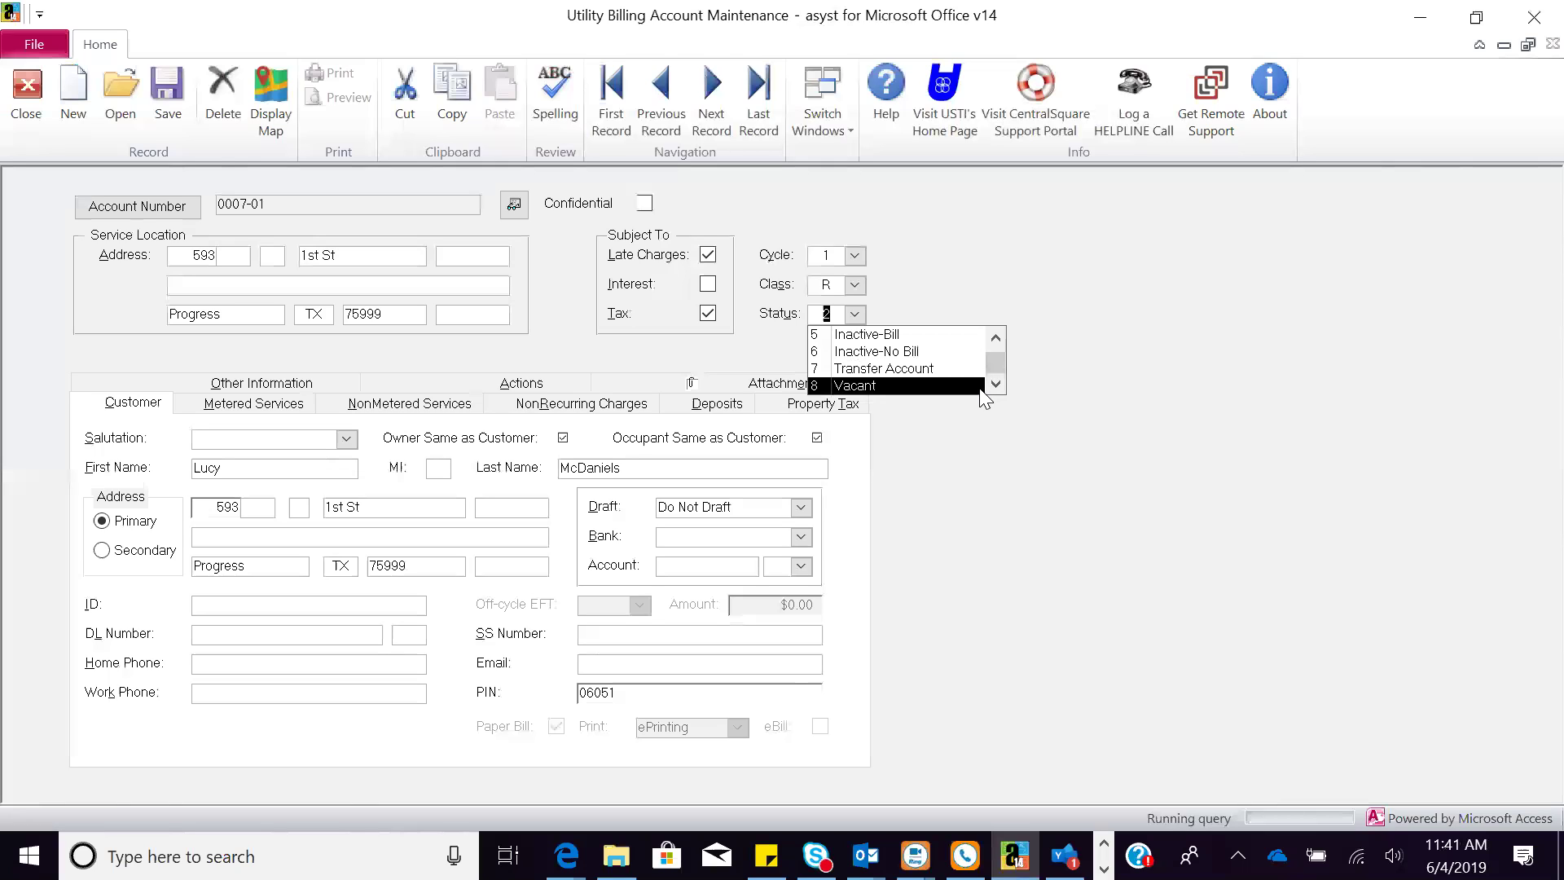
left_click(1032, 475)
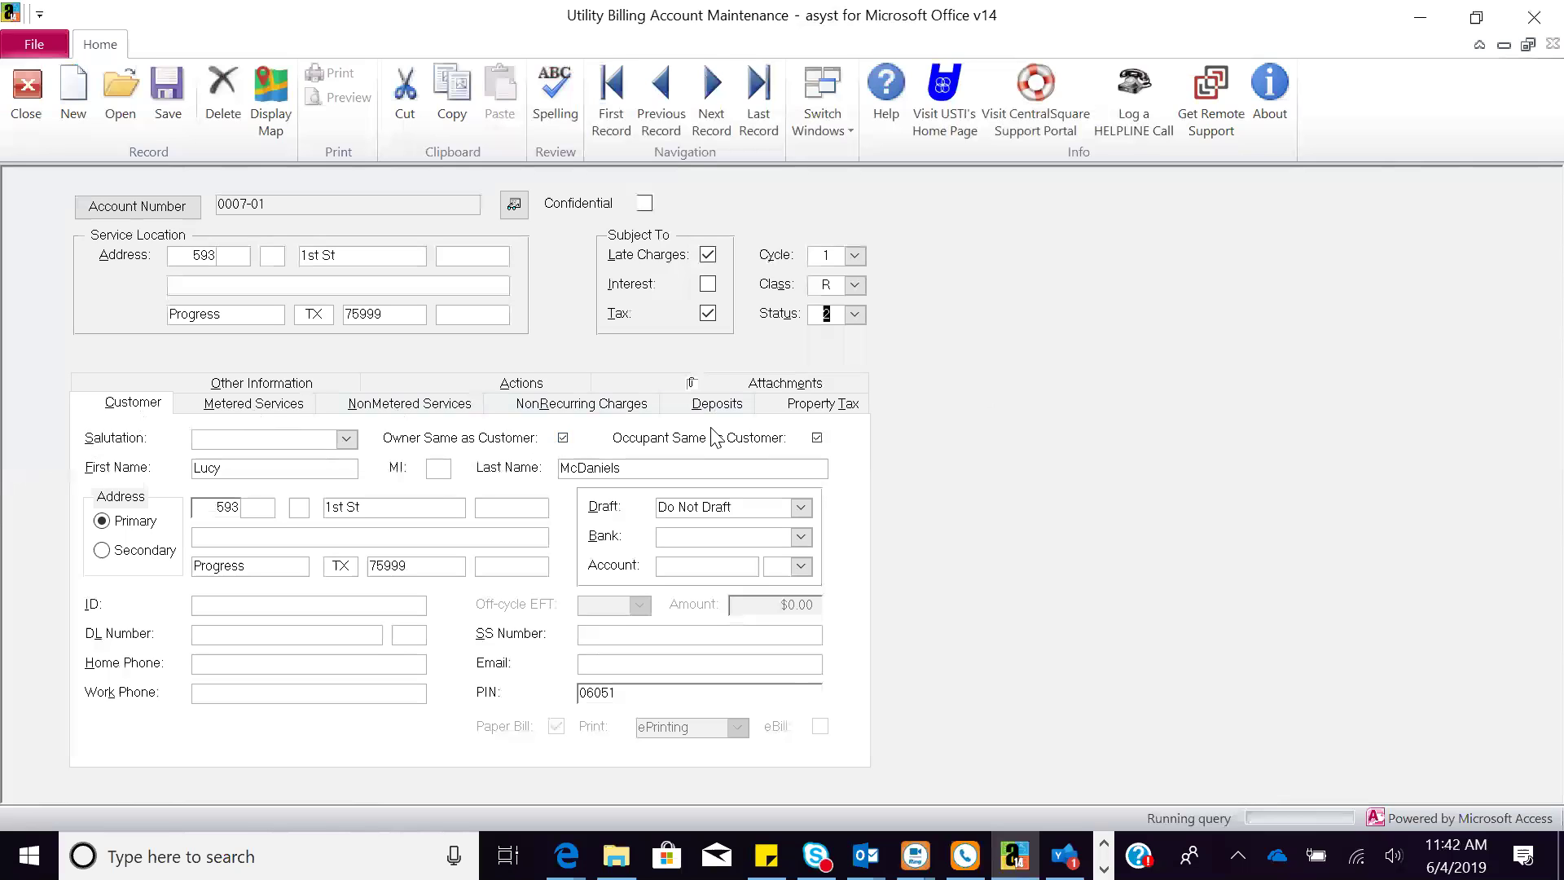
Step: Turn off Owner Same as Customer, look over the separate owner details, and return to the customer details
left_click(563, 444)
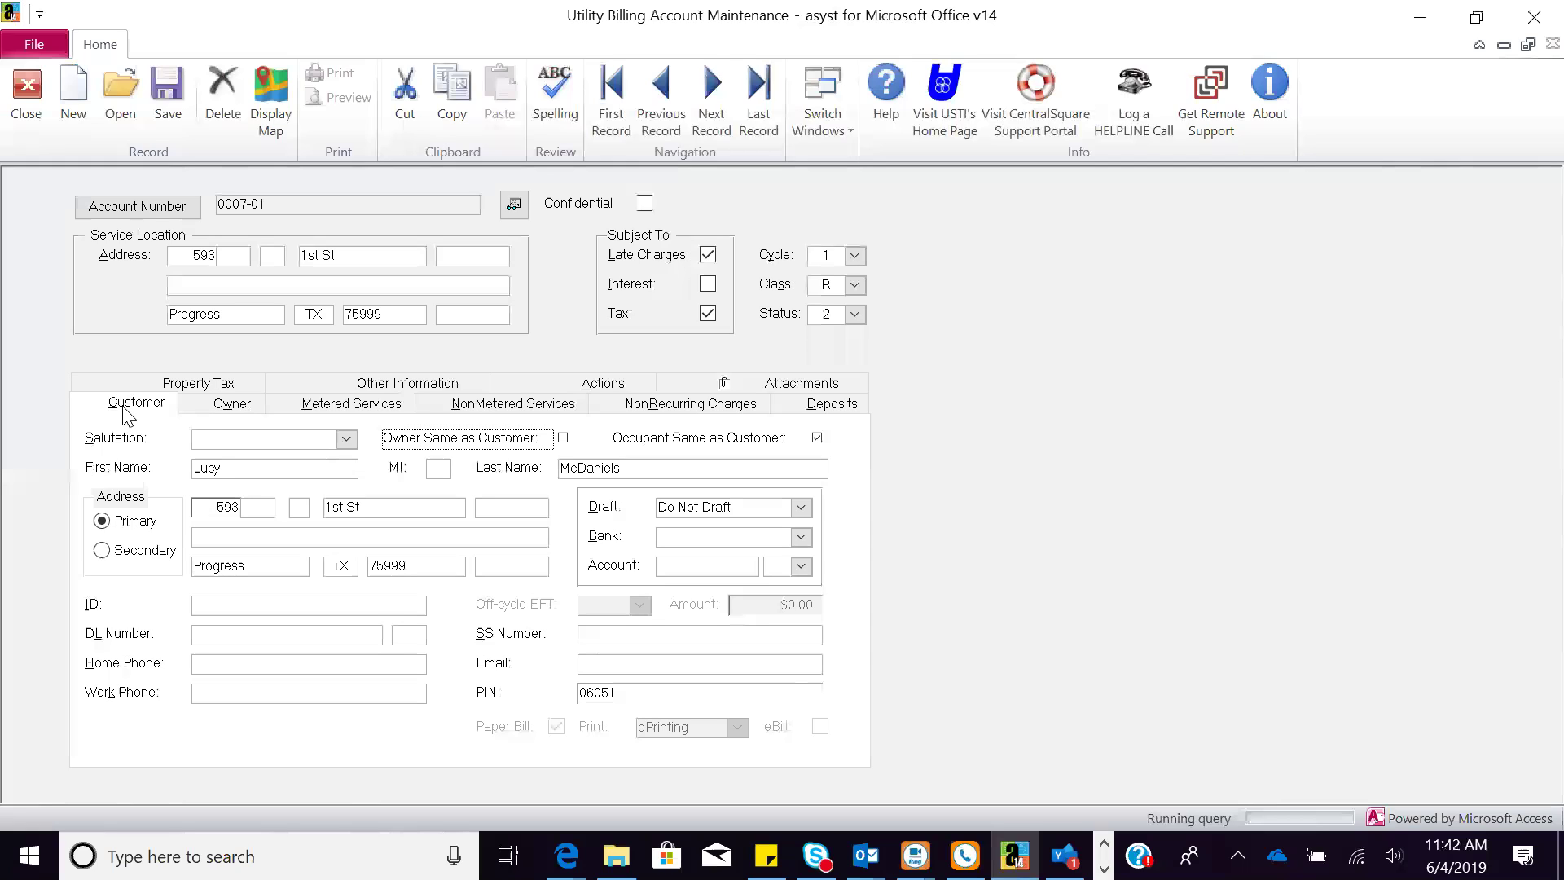
left_click(196, 409)
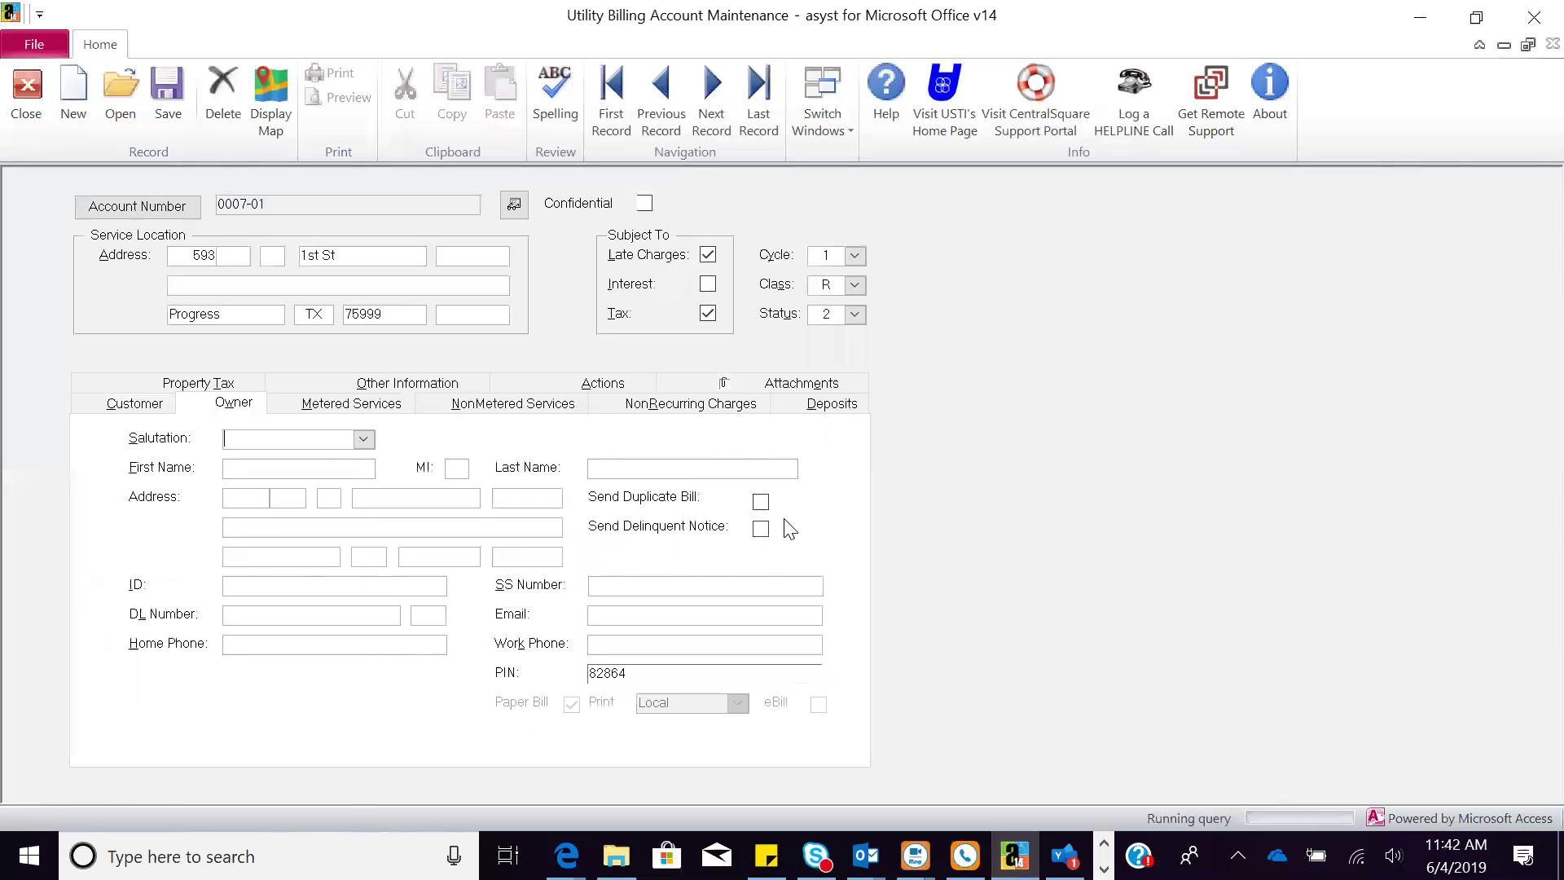
left_click(107, 405)
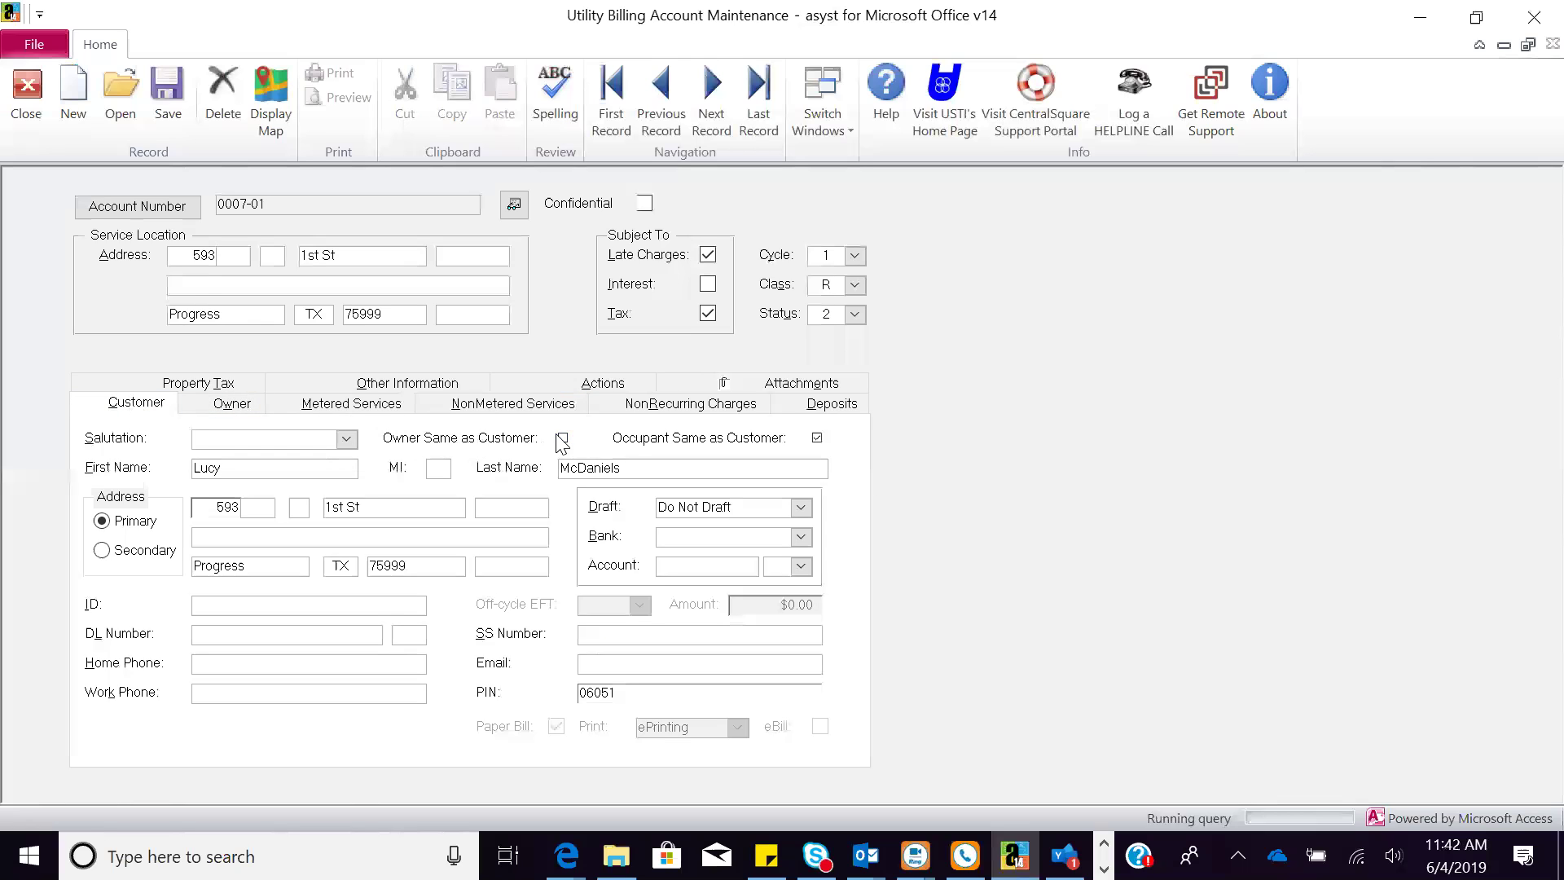
Step: Turn off Occupant Same as Customer to view the occupant details, and restore both the owner and occupant same-as-customer options
left_click(817, 438)
left_click(215, 407)
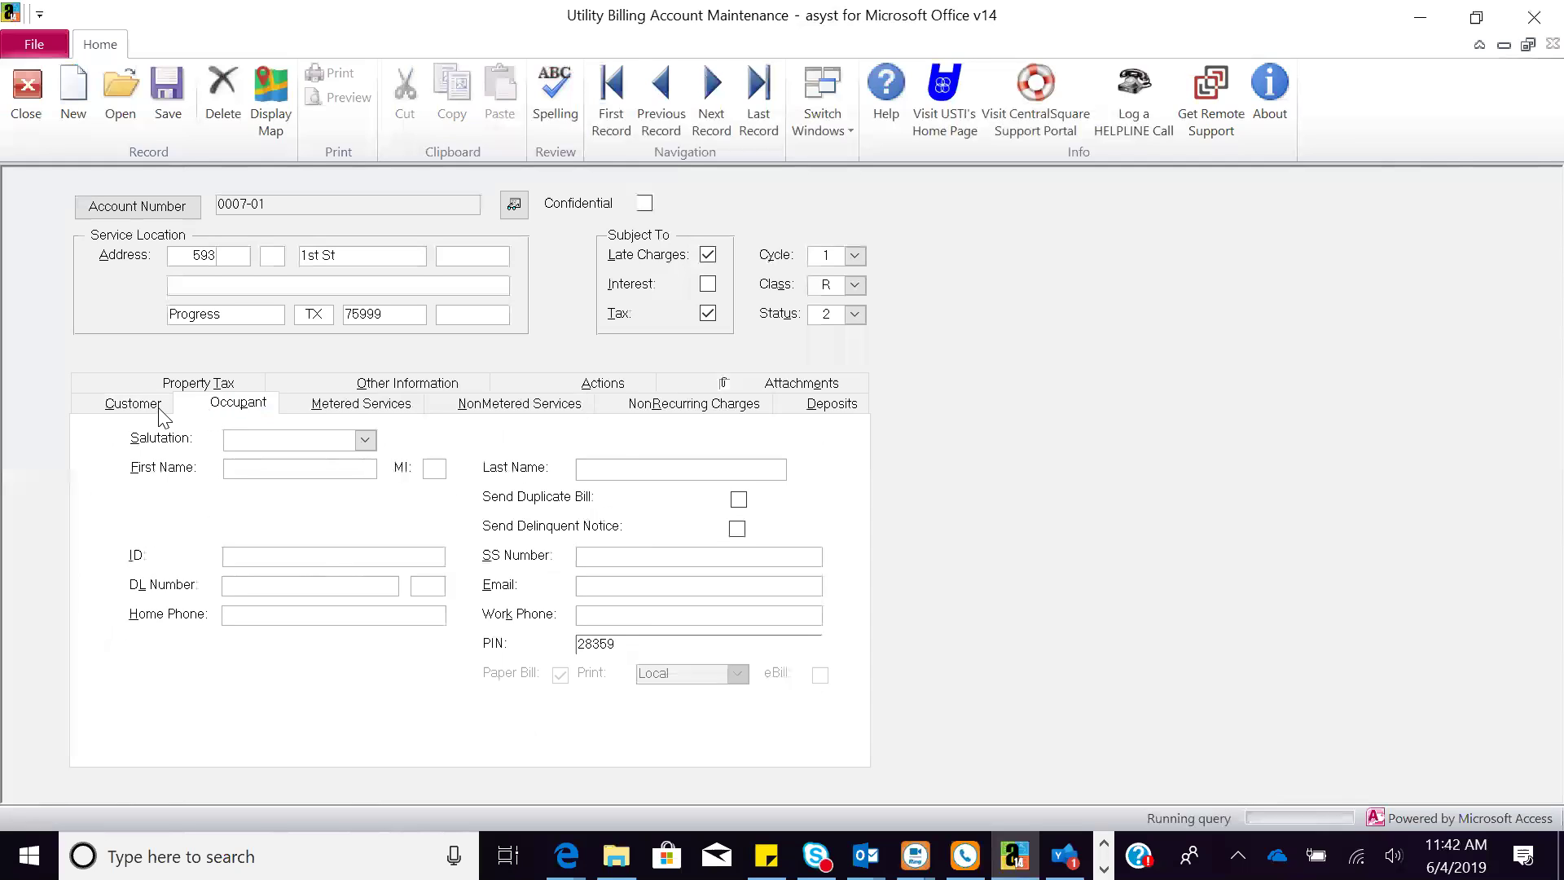
left_click(124, 406)
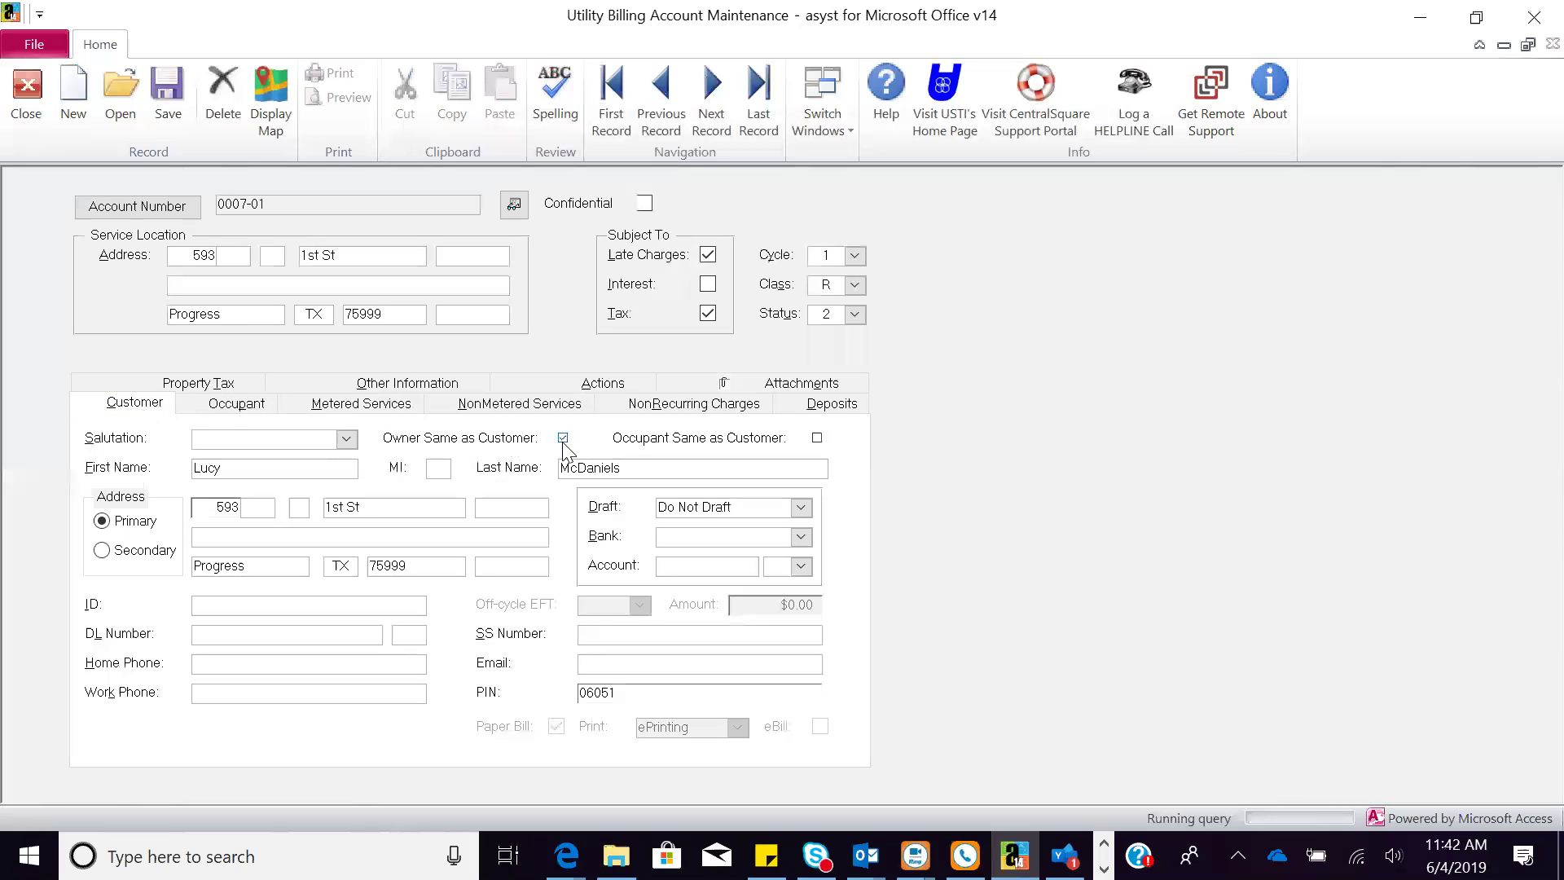
left_click(563, 437)
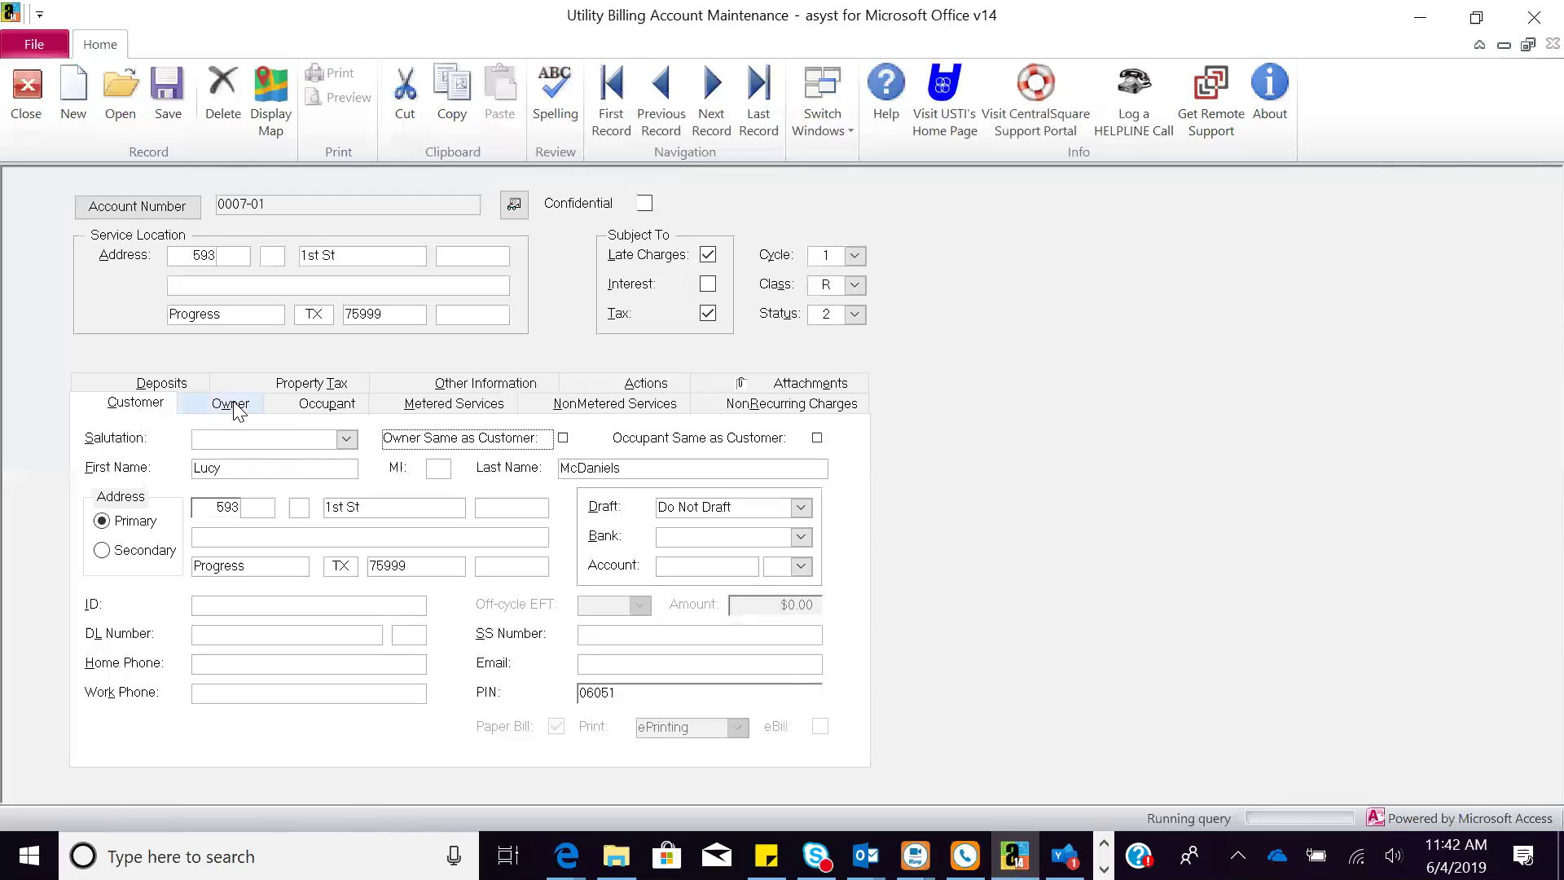
left_click(563, 438)
left_click(814, 439)
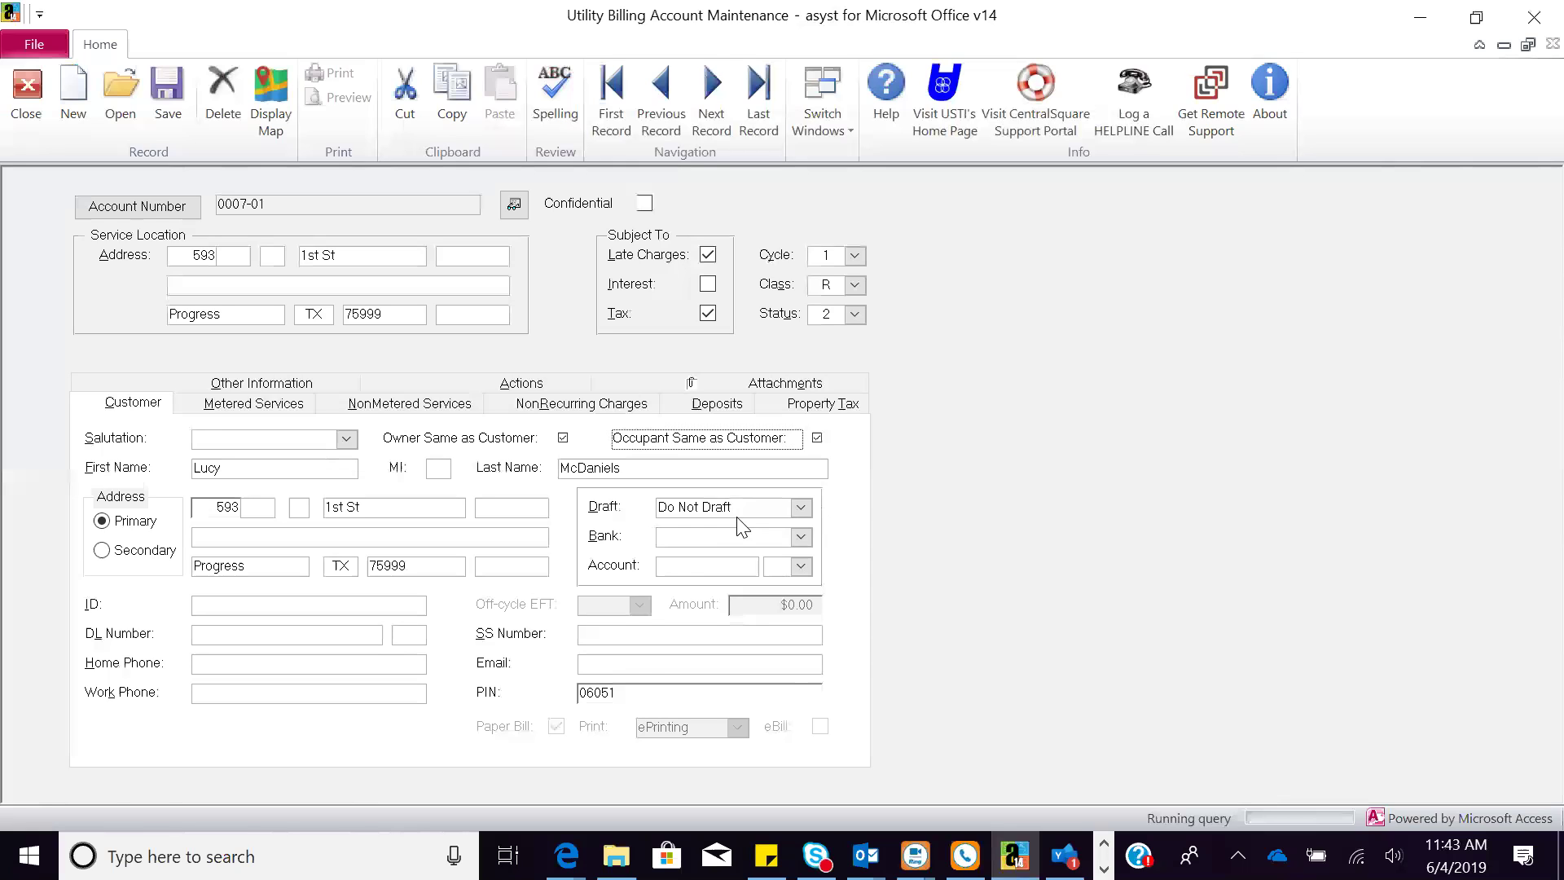
Step: Review the account's metered services, nonmetered services, nonrecurring charges, deposits, and other information
left_click(290, 406)
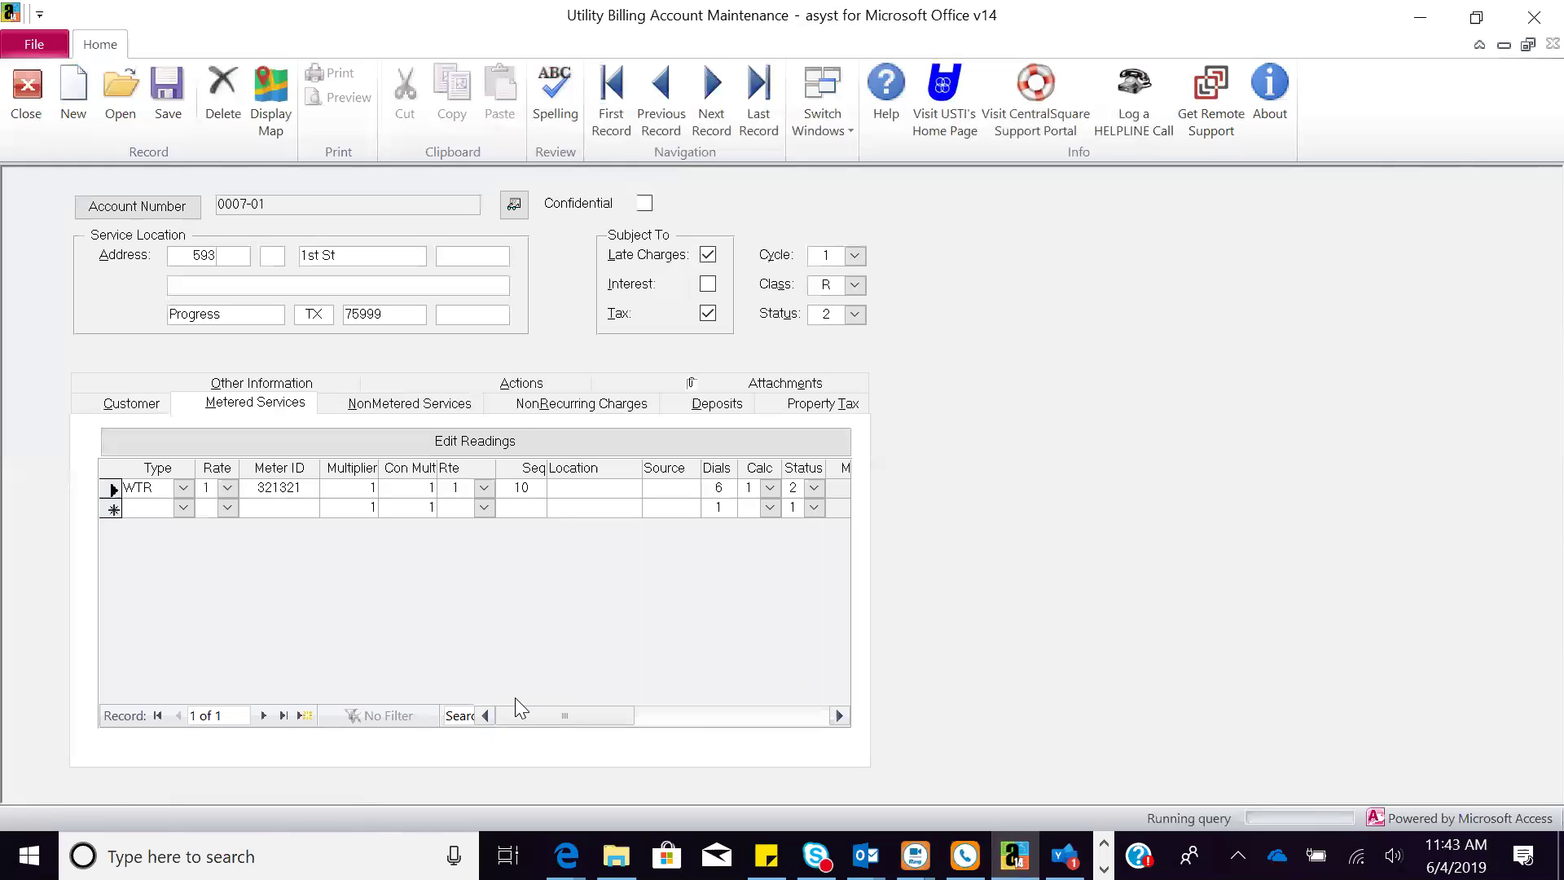
left_click(376, 405)
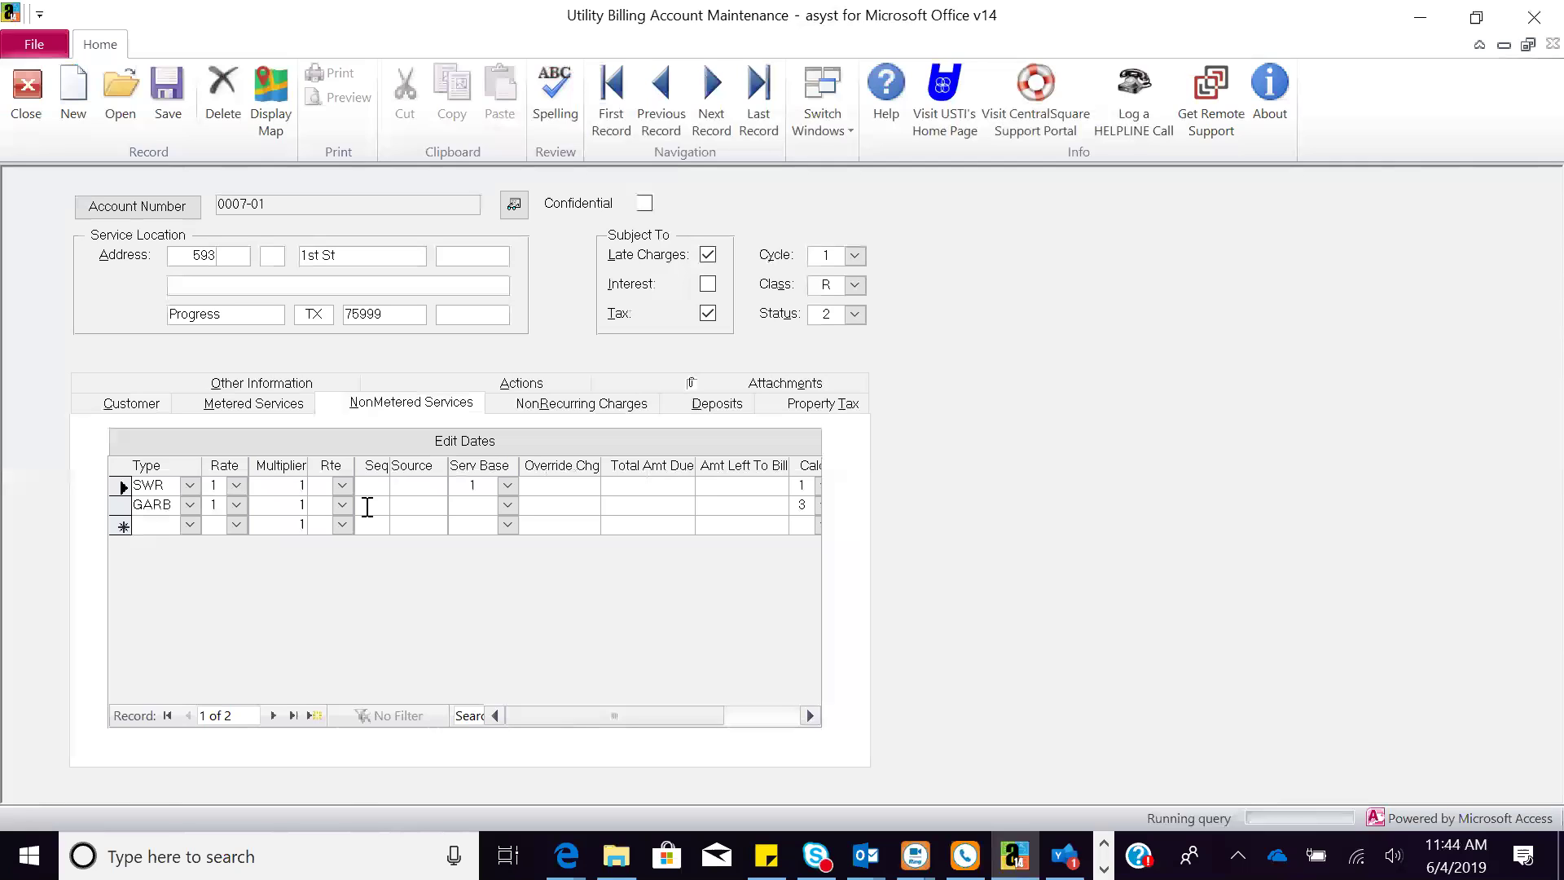
left_click(523, 408)
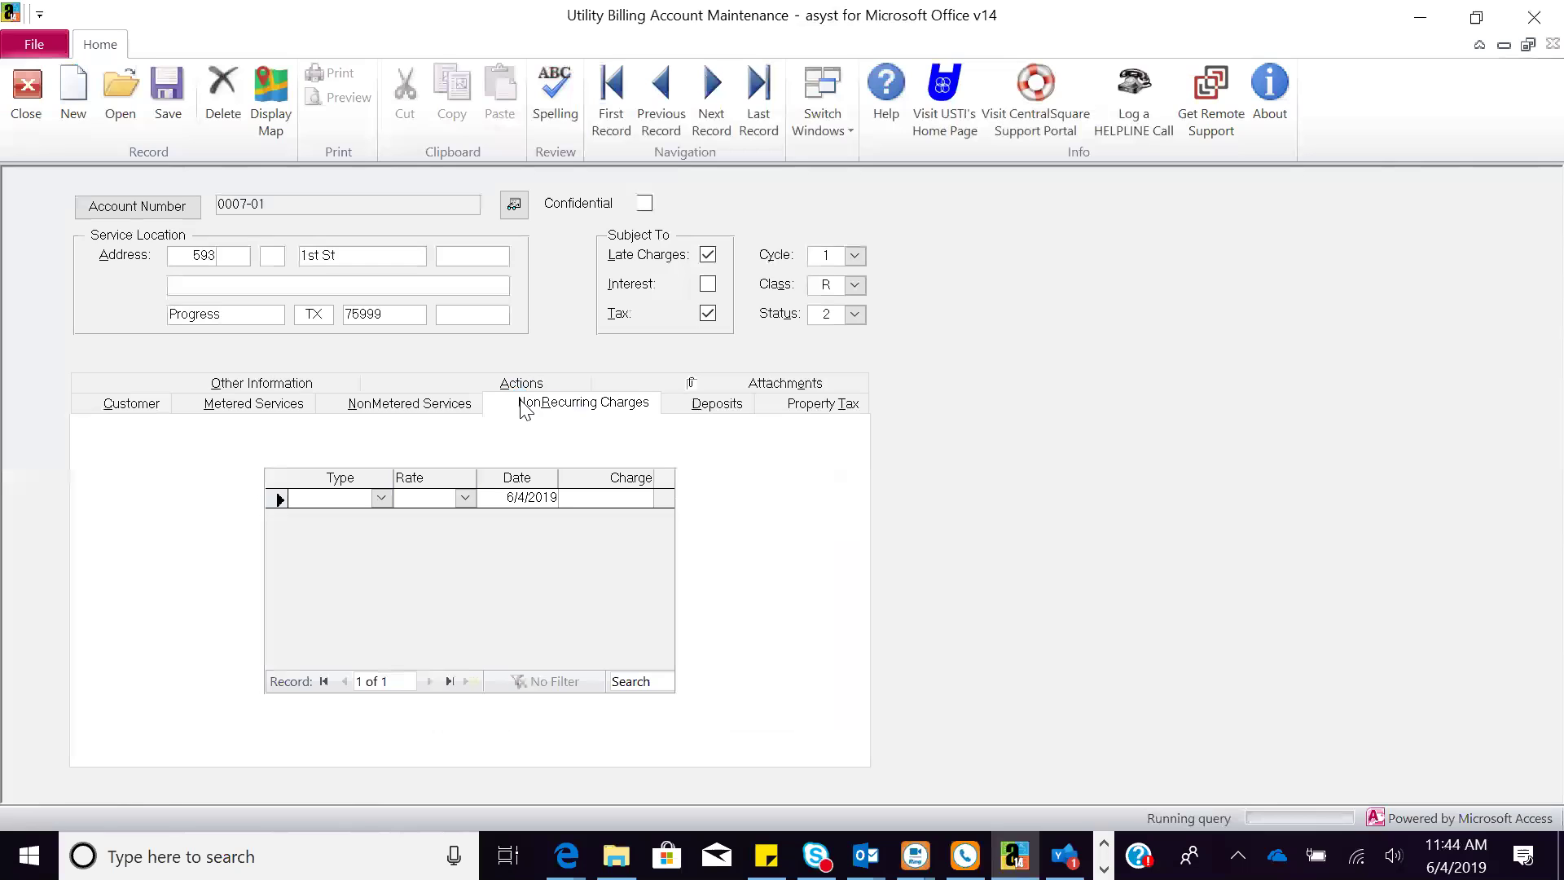
left_click(677, 408)
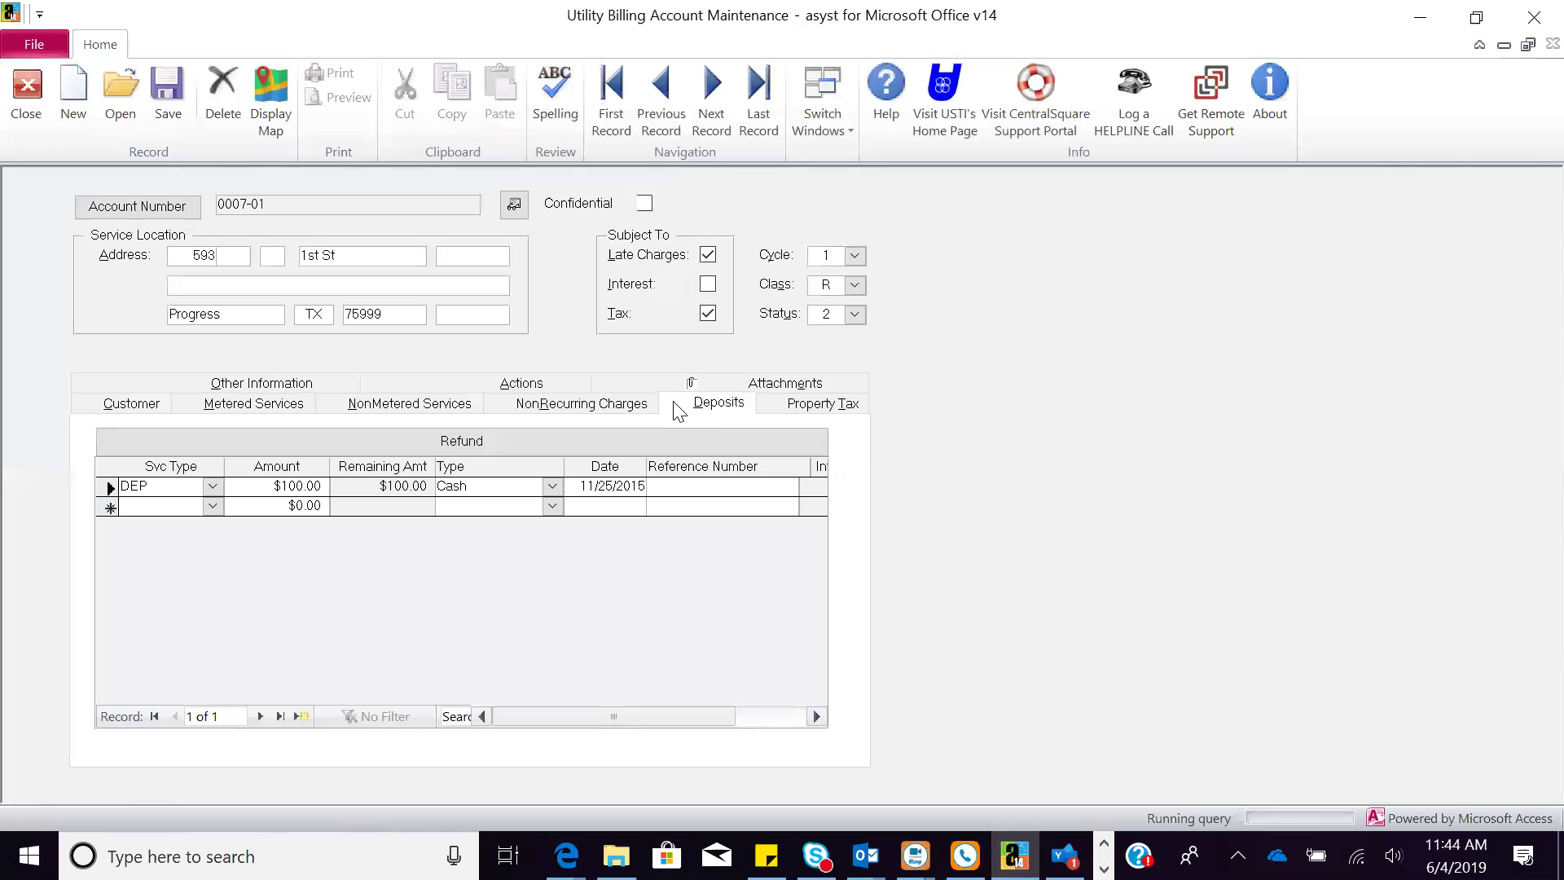
left_click(192, 381)
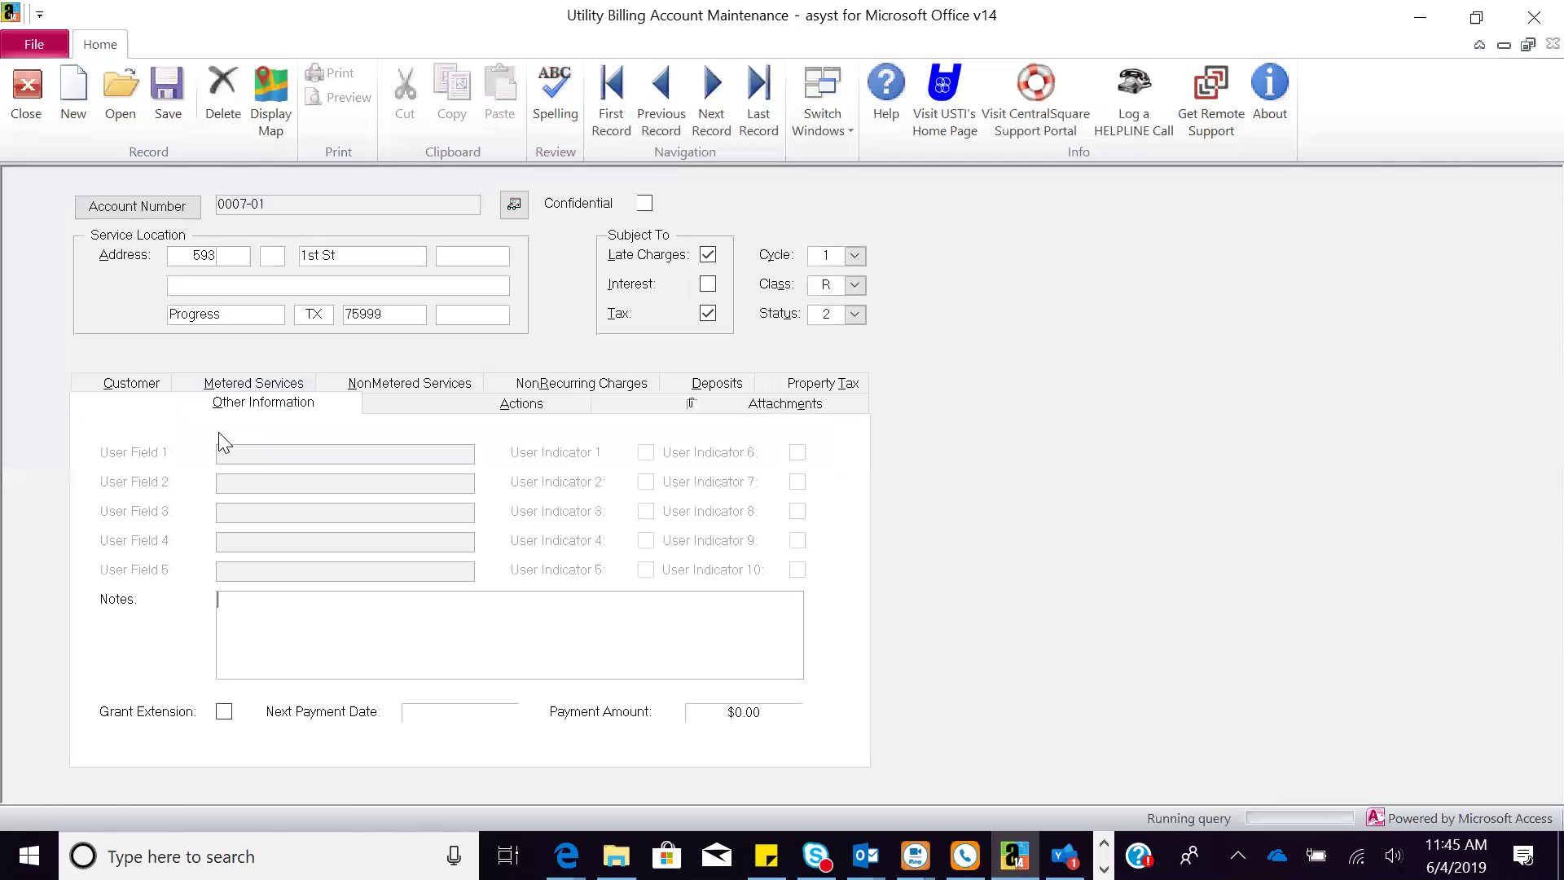
Step: Look over the account's action types and view the enlarged Zoom editor for action comments, cancelling without an entry
left_click(407, 399)
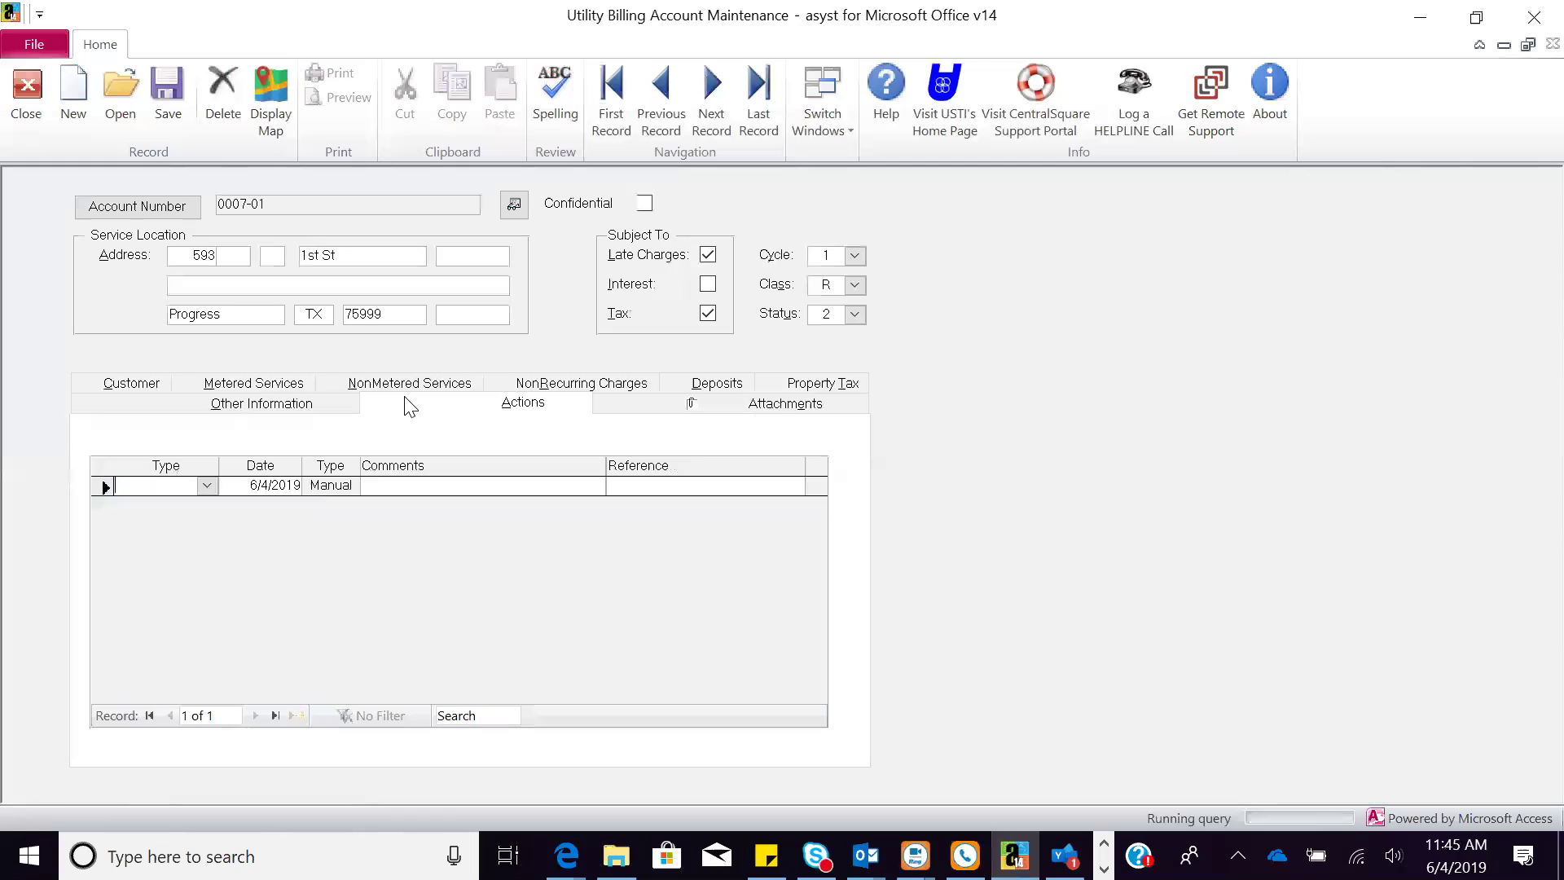
left_click(208, 487)
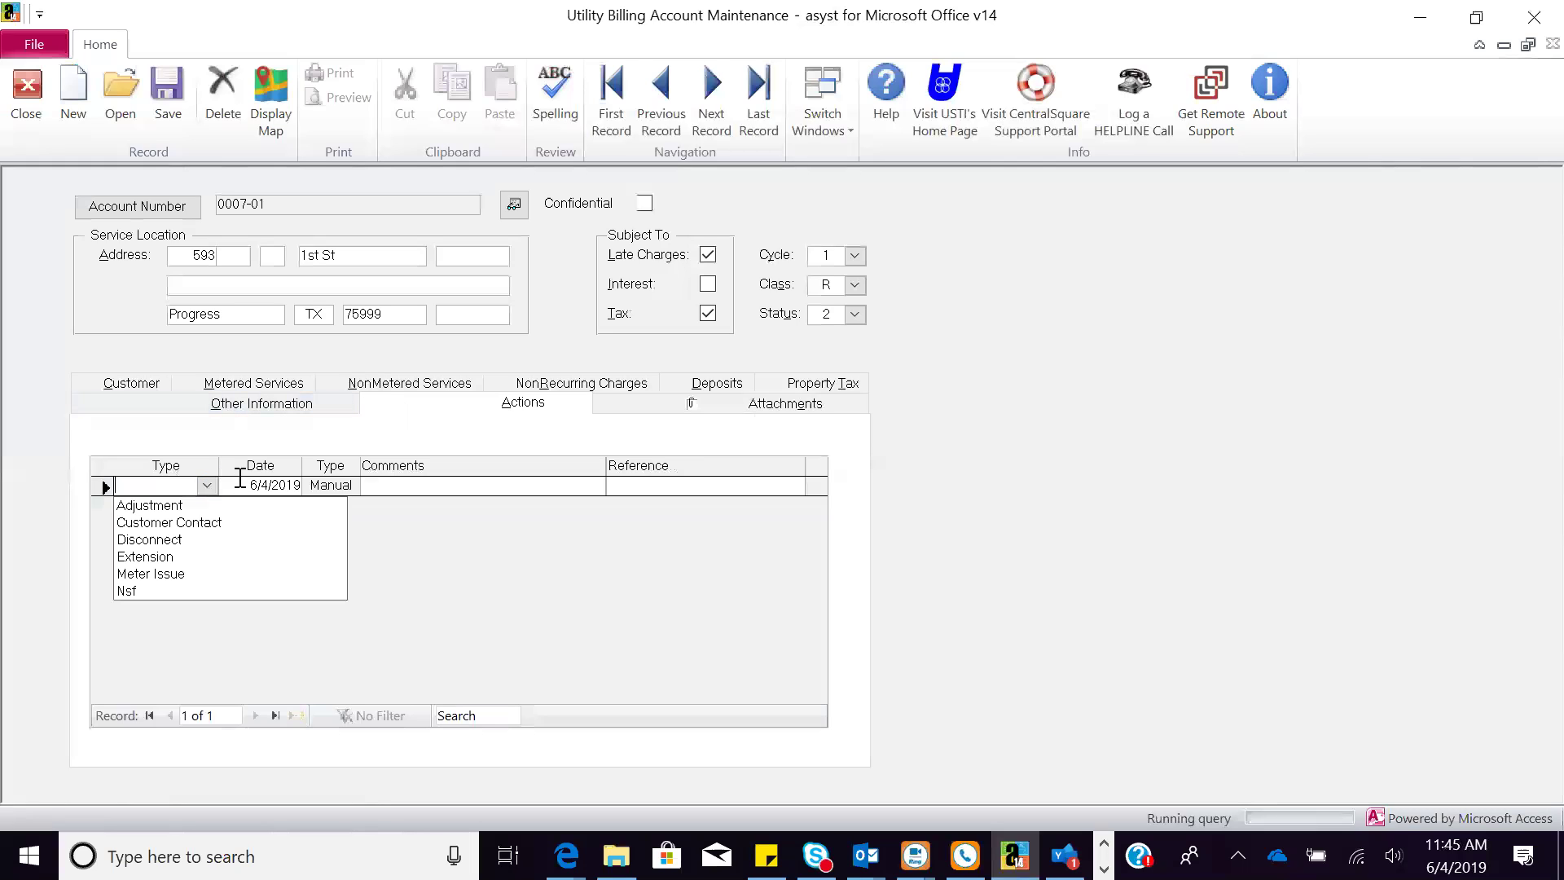
left_click(380, 486)
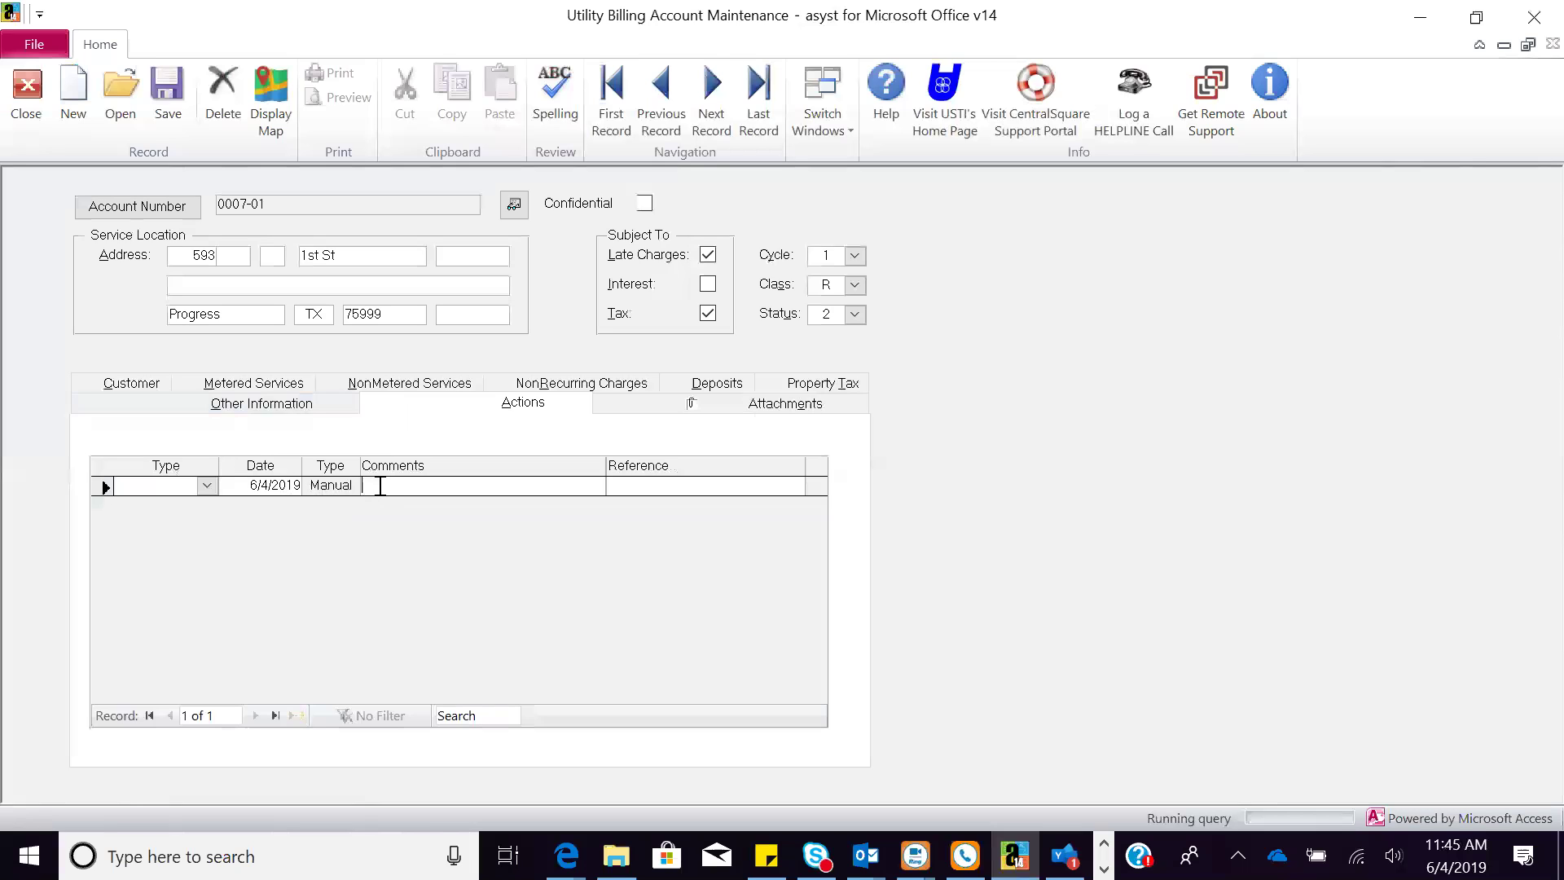
key("shift+F2")
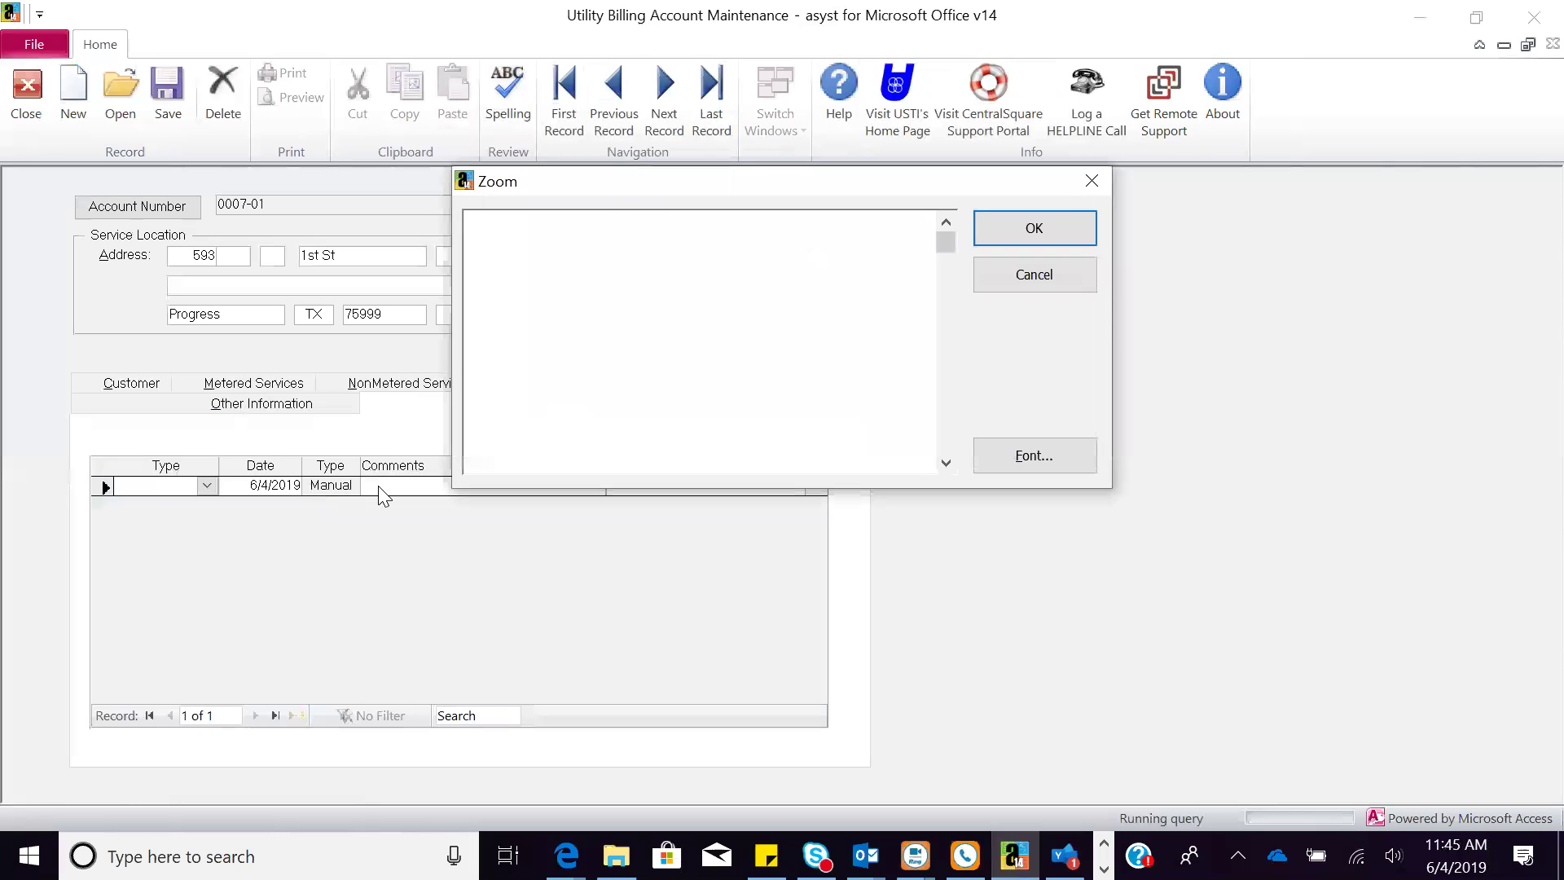
left_click(1061, 272)
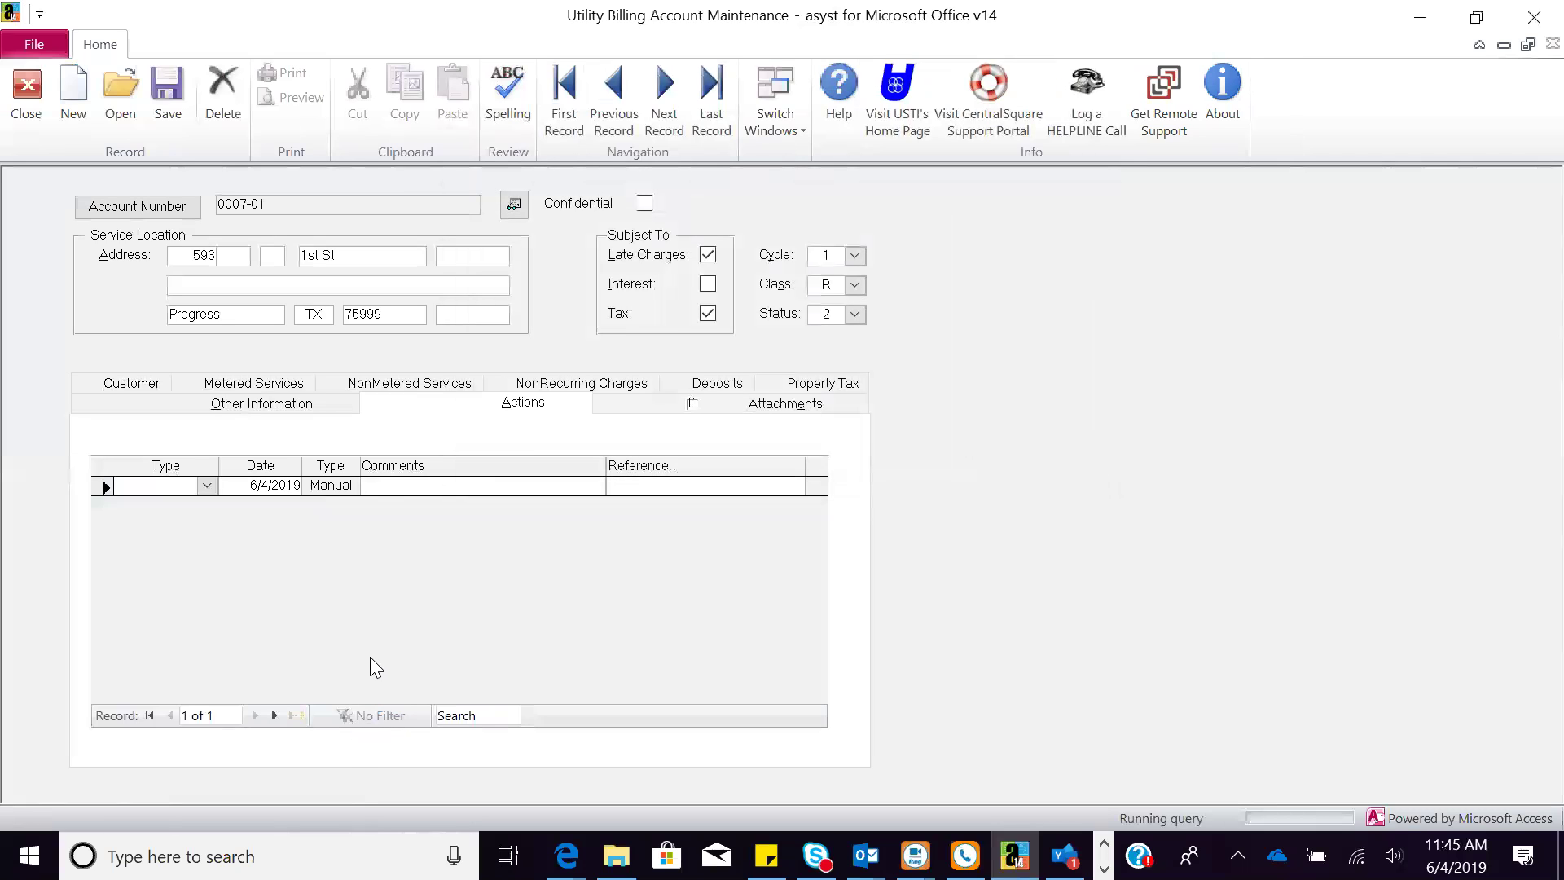
Step: Review the account's attachments and return to its customer details
left_click(606, 402)
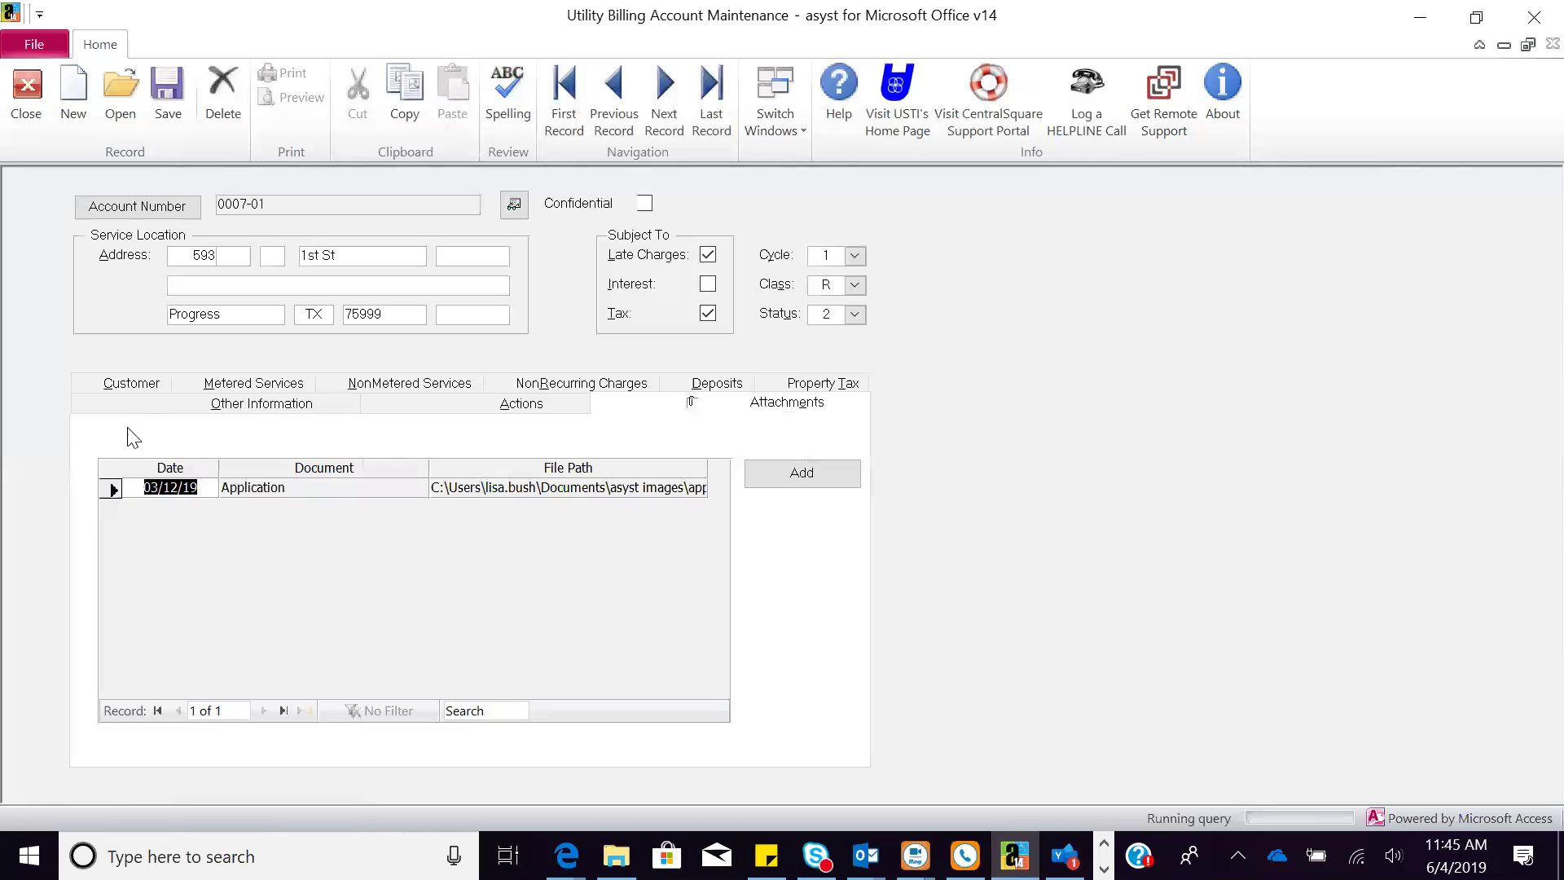
left_click(140, 389)
Step: Open the Account Inquiry for this account and examine its balance with aging and all columns of its bill history
left_click(514, 204)
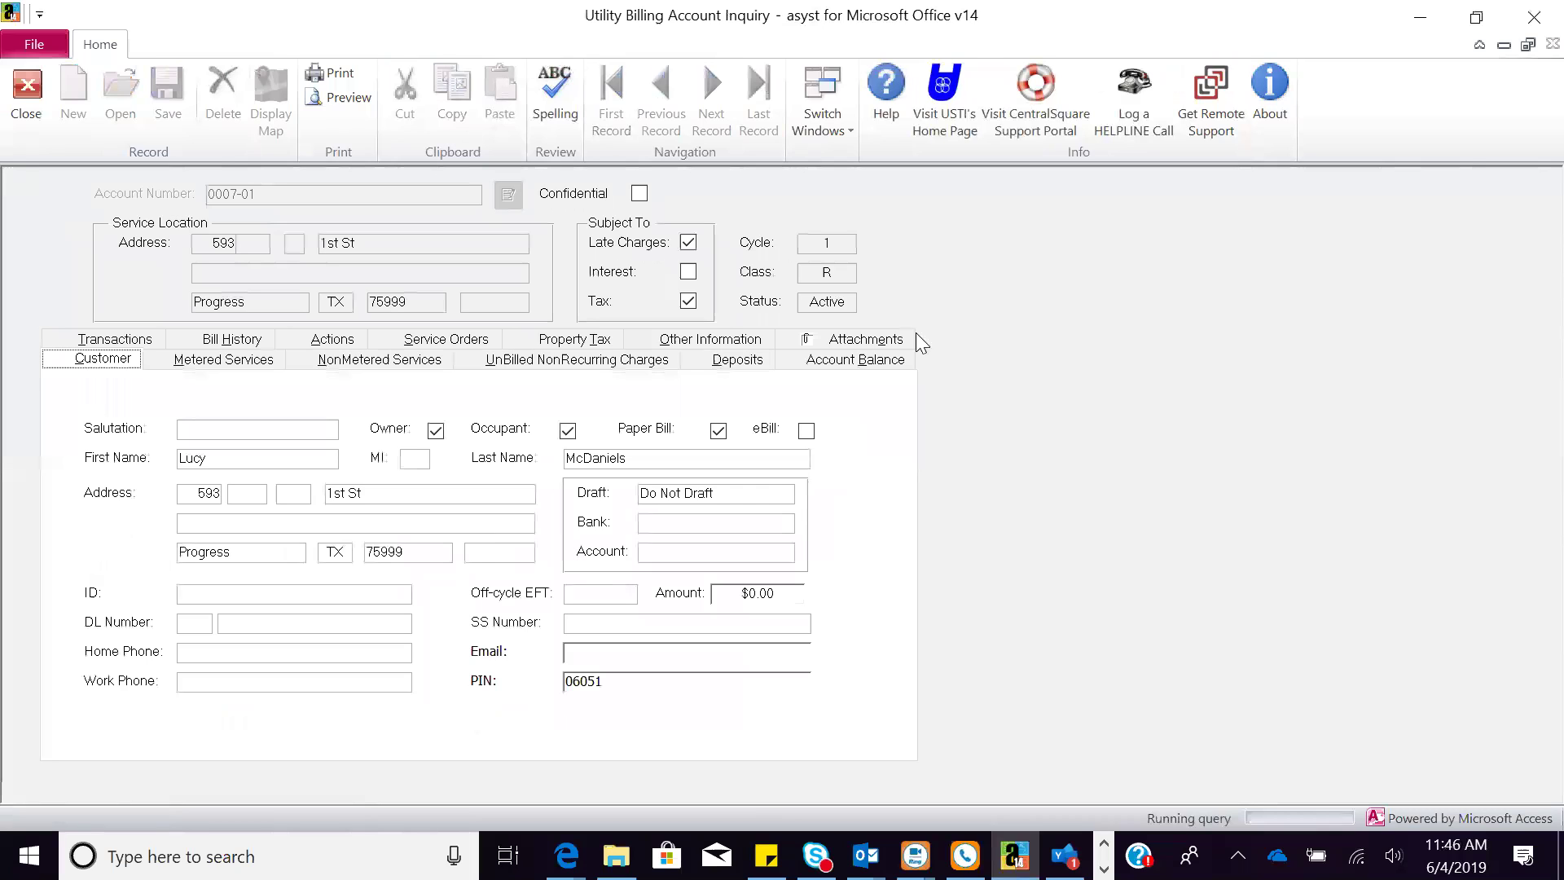
left_click(868, 361)
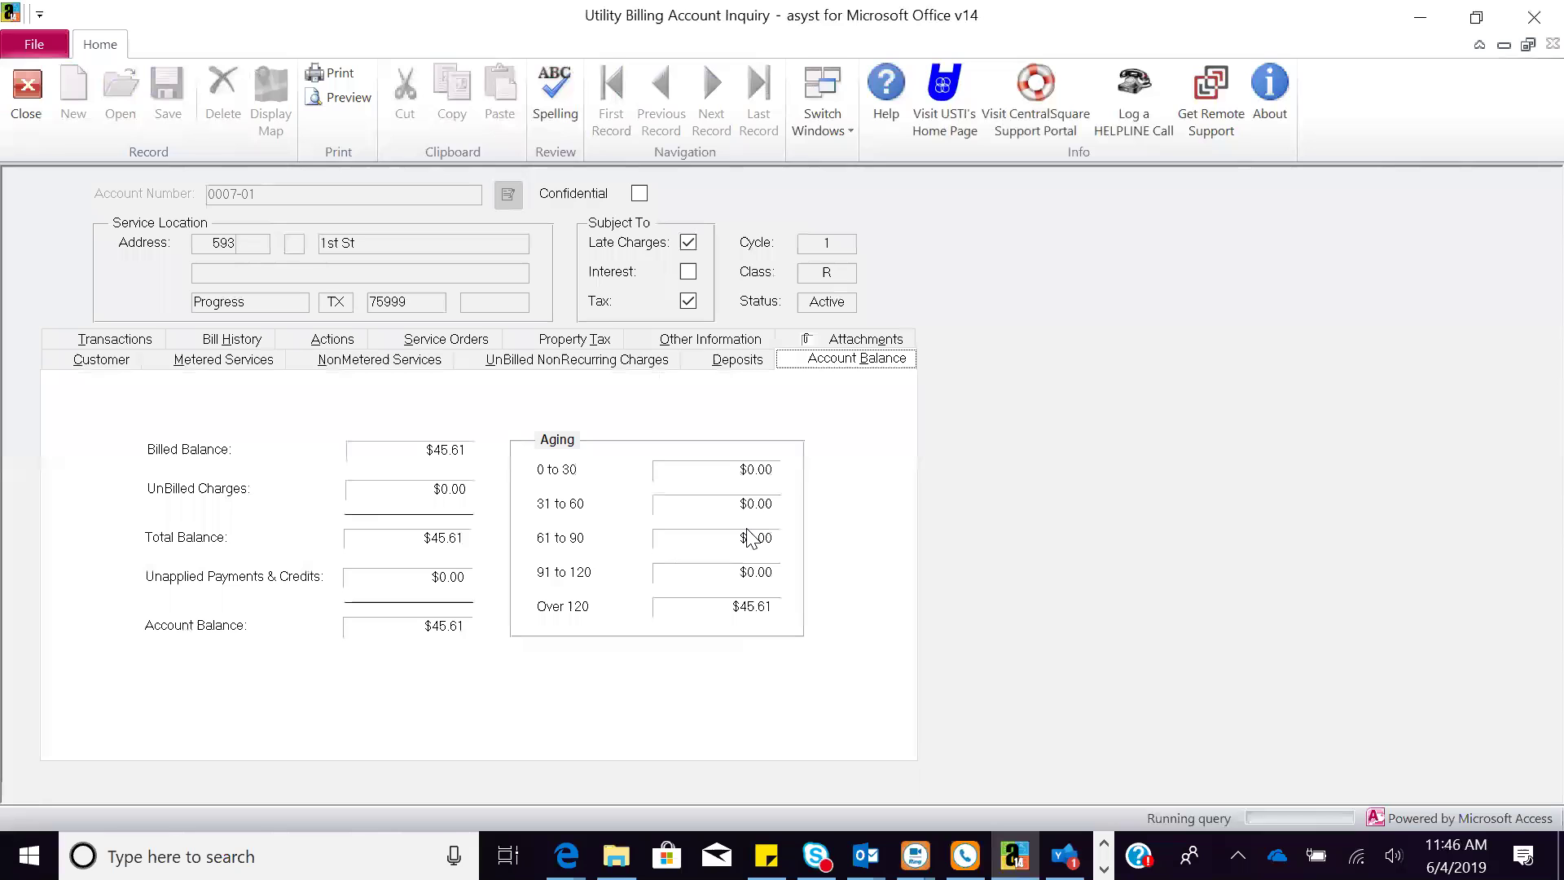
left_click(265, 341)
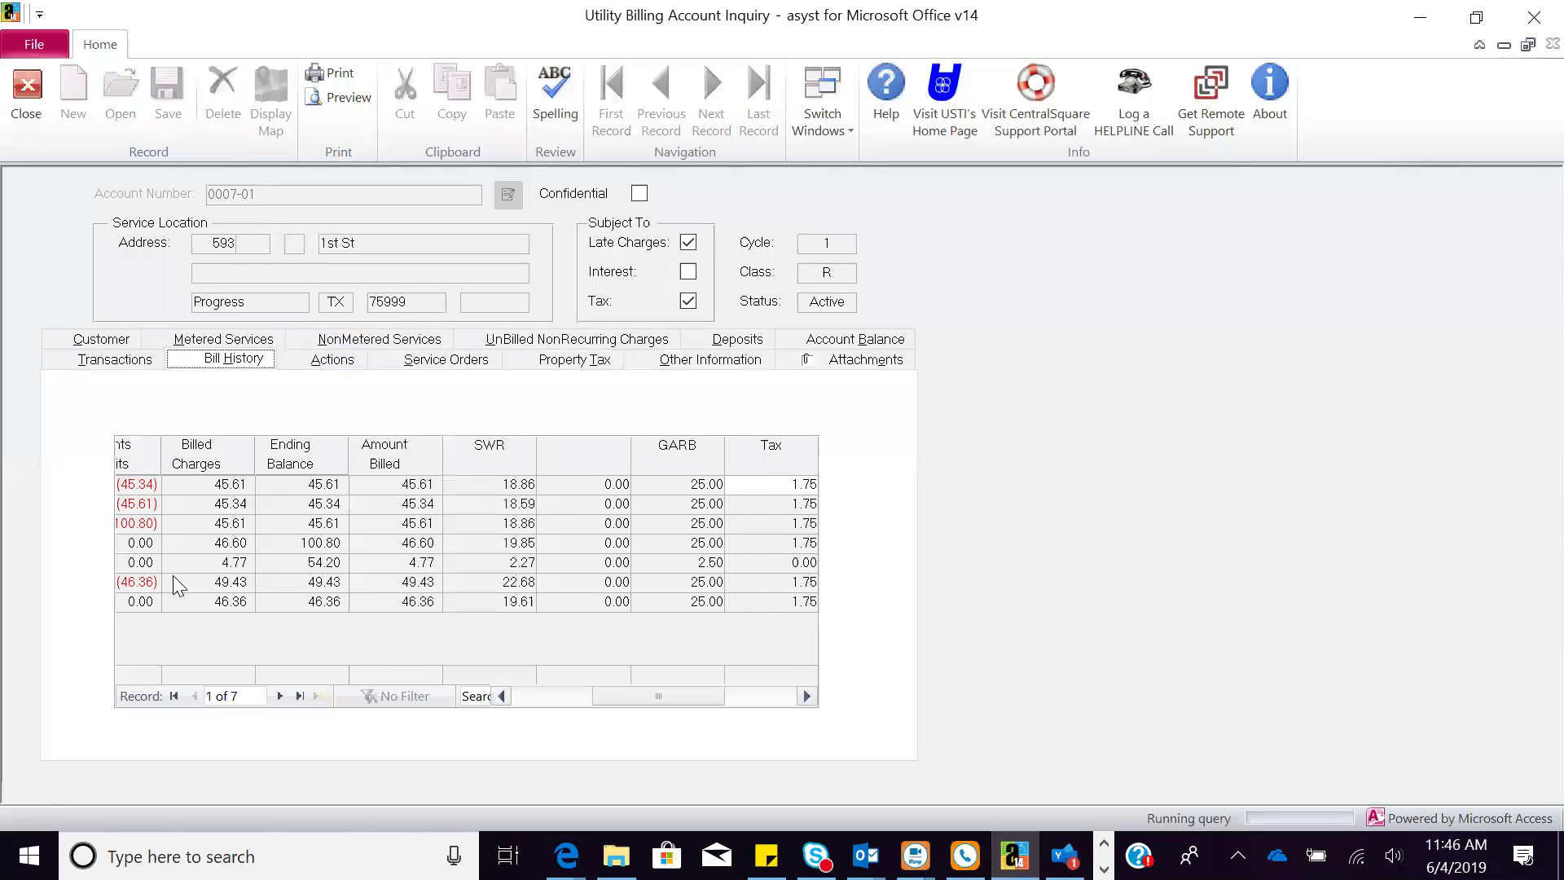
left_click_drag(618, 697, 505, 731)
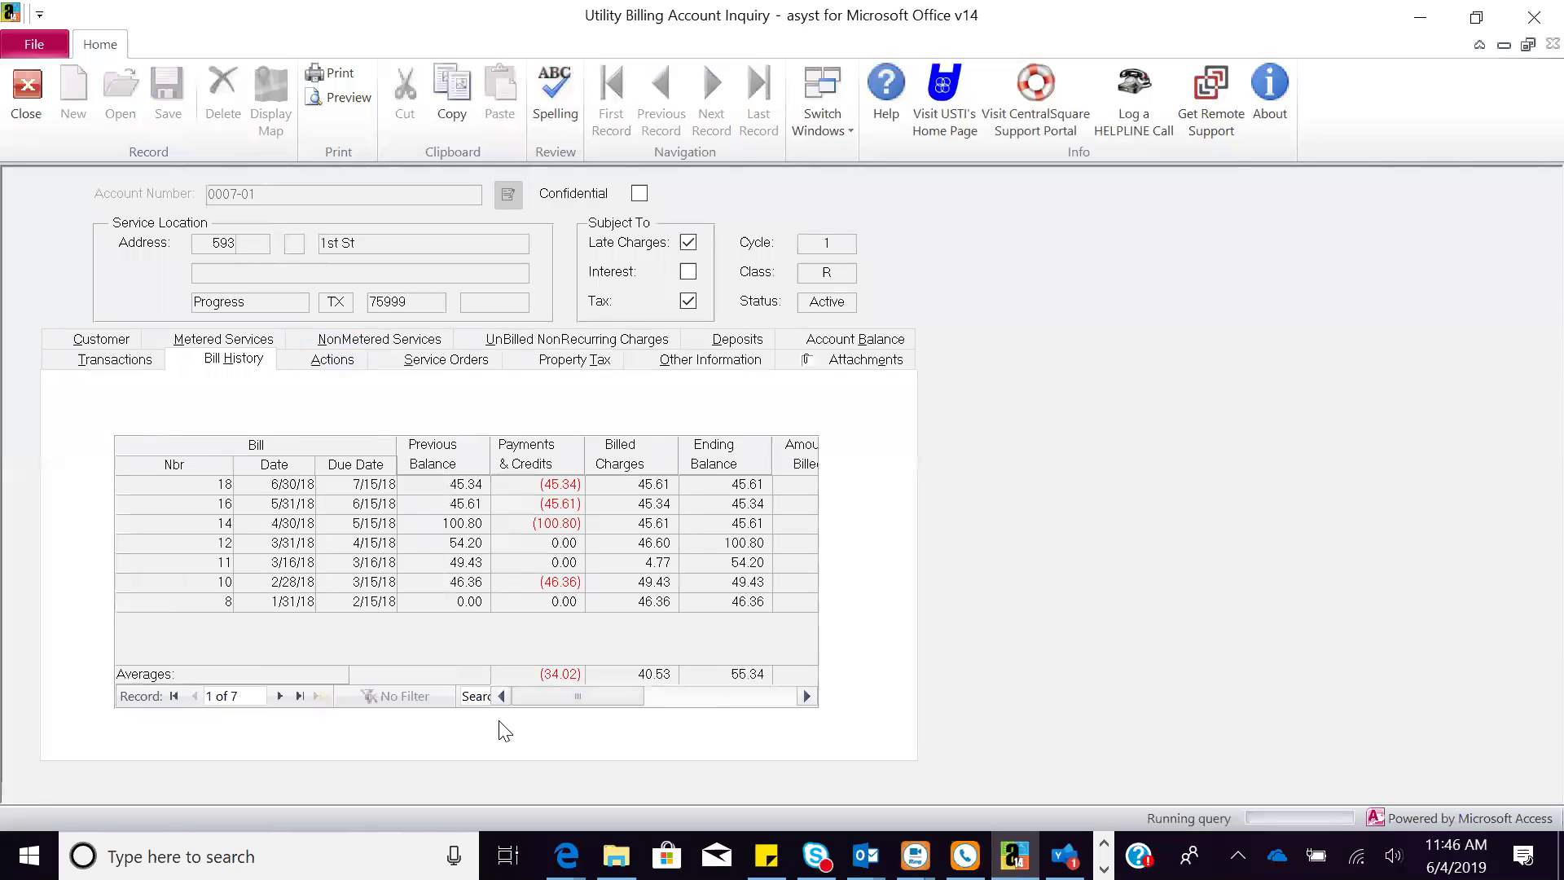
left_click_drag(519, 696, 612, 773)
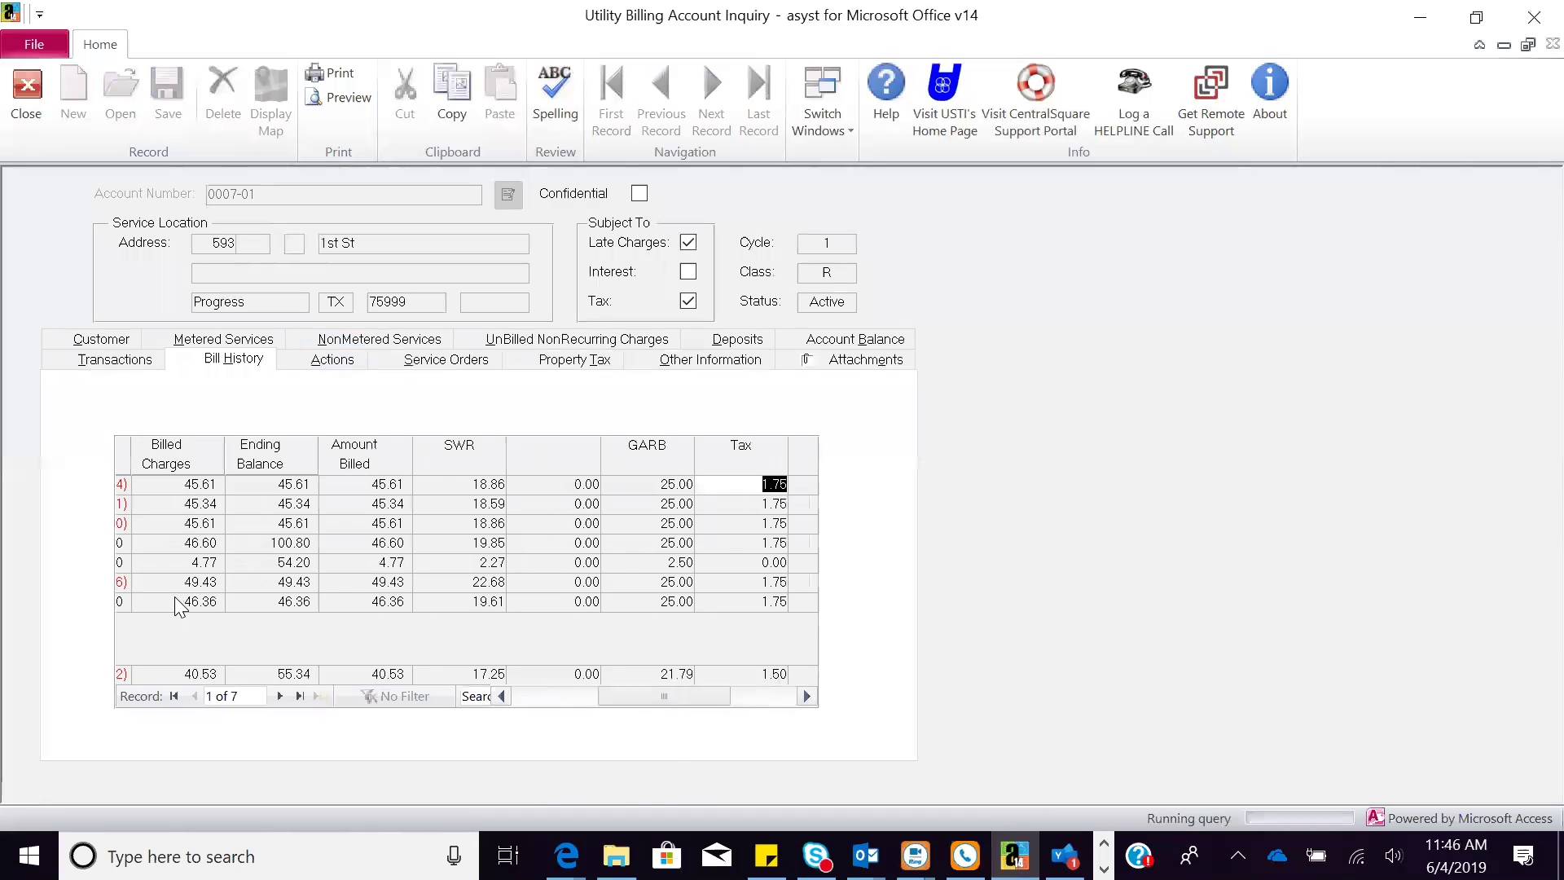
Step: View the account's transactions filtered to Metered, including the reading and consumption columns, and switch the filter to Payments
left_click(96, 361)
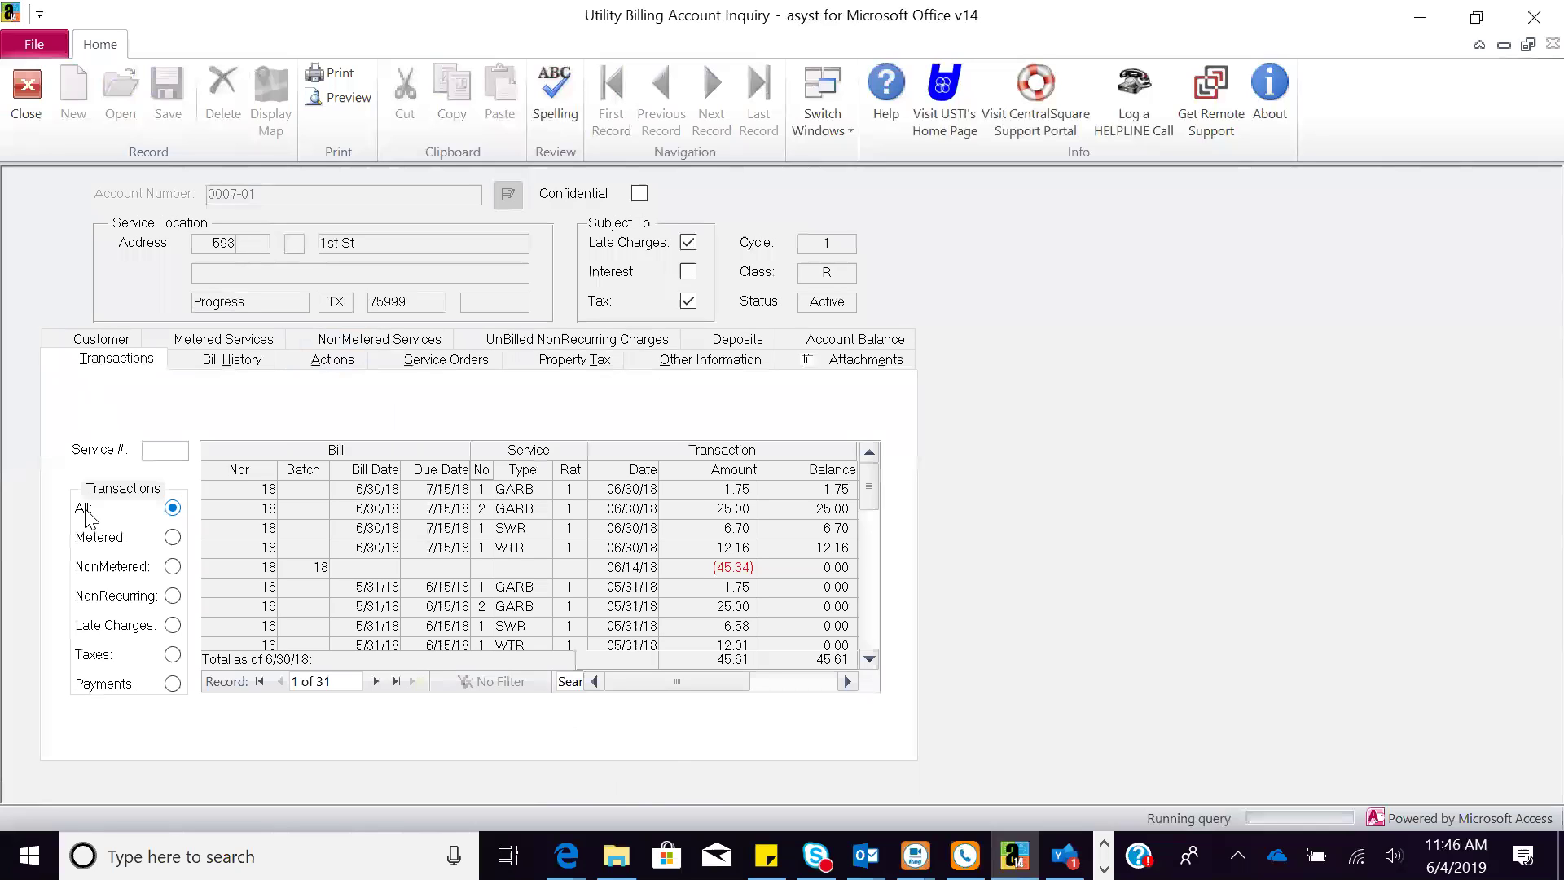
left_click(172, 537)
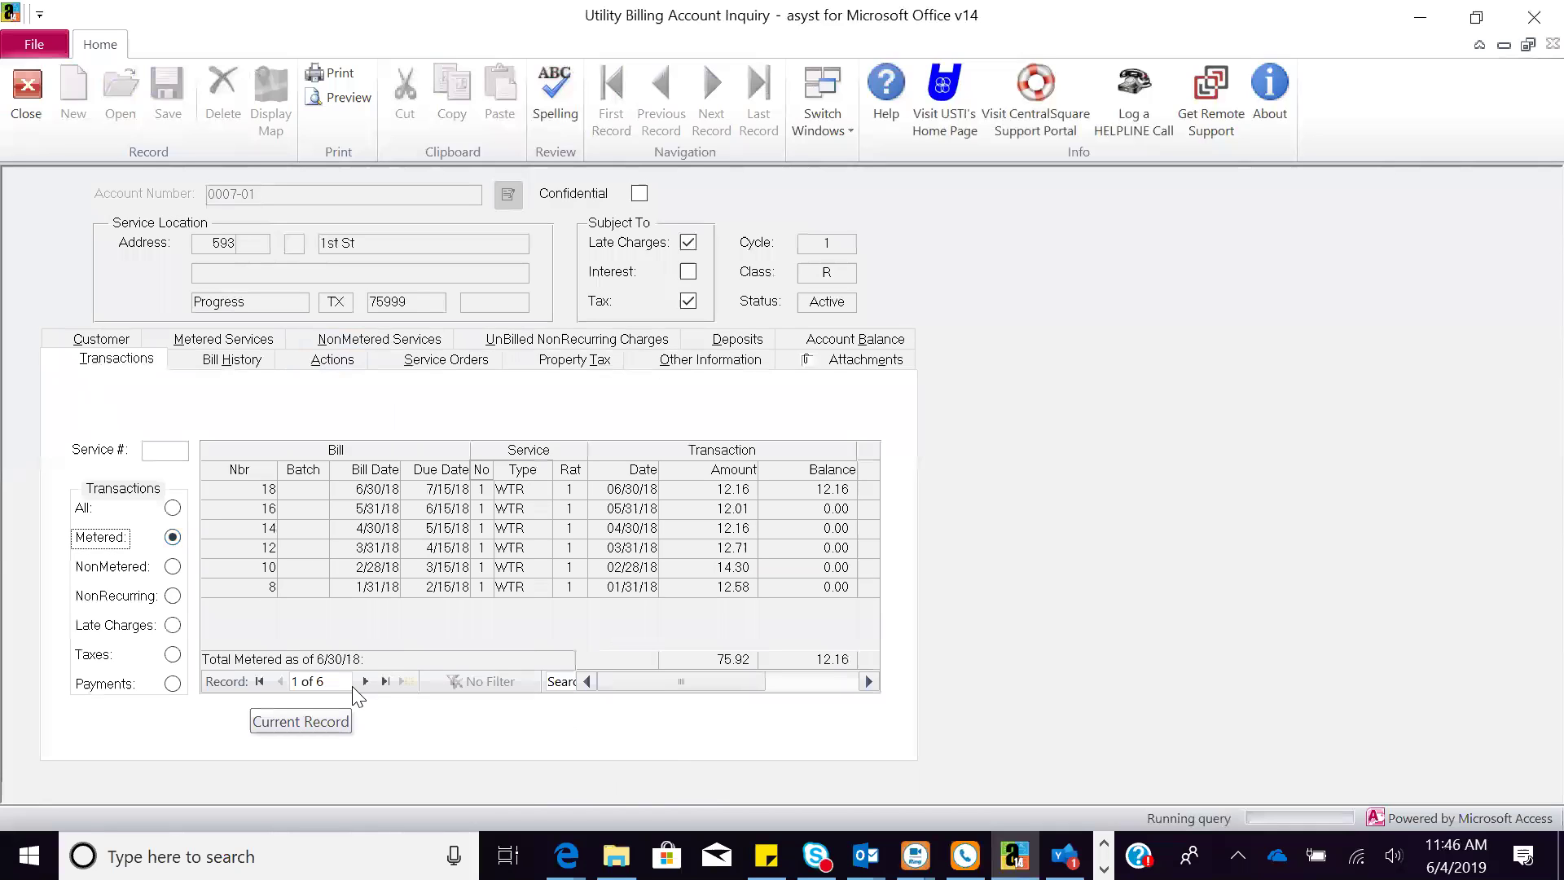
left_click_drag(628, 683, 667, 699)
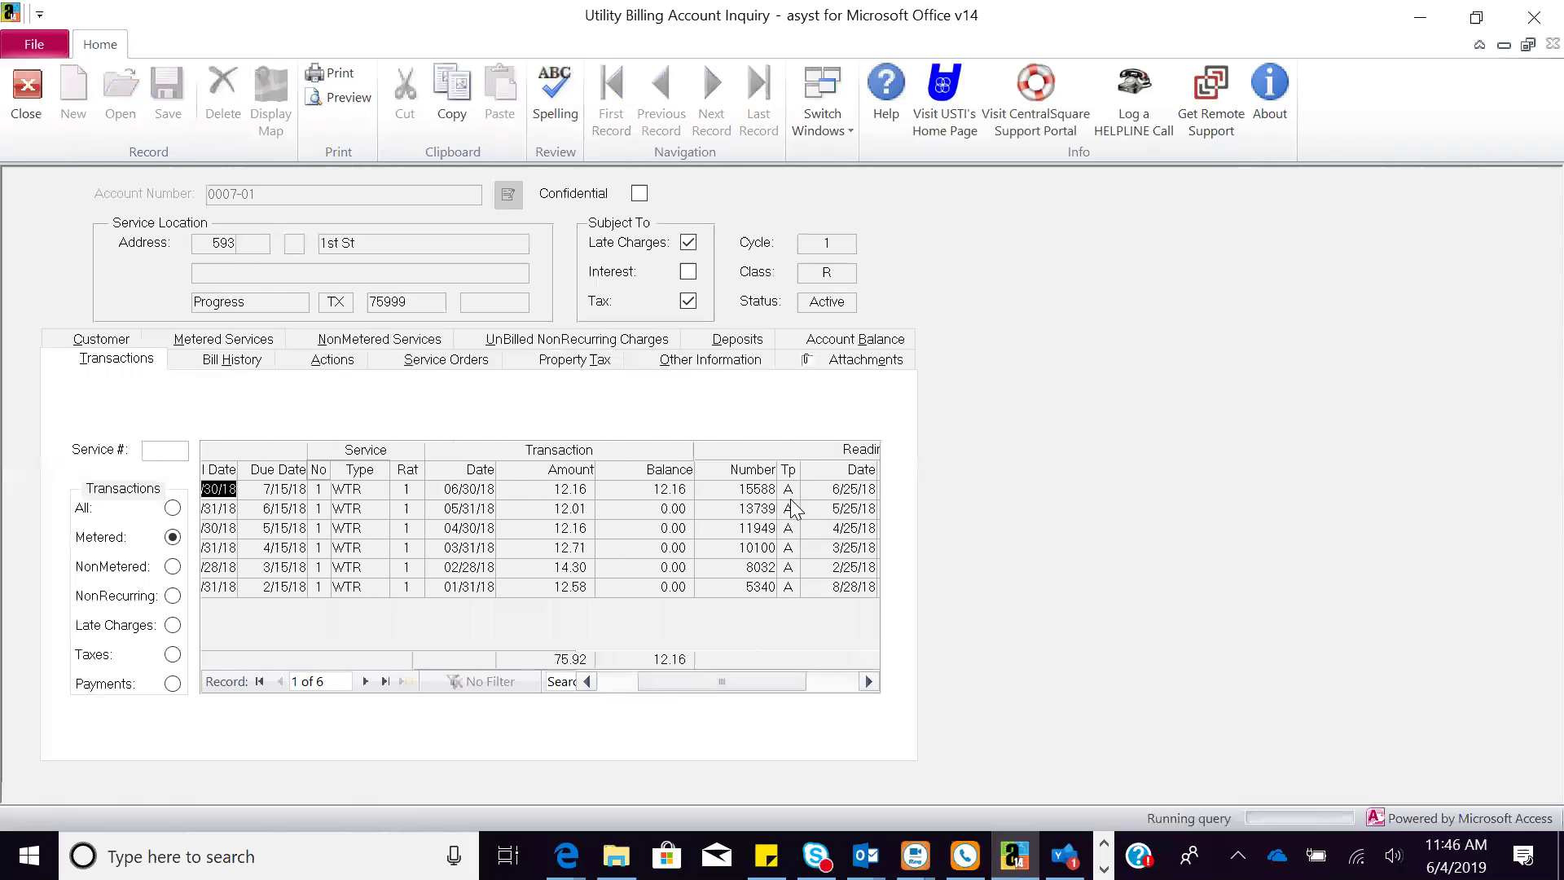
left_click_drag(715, 681, 796, 685)
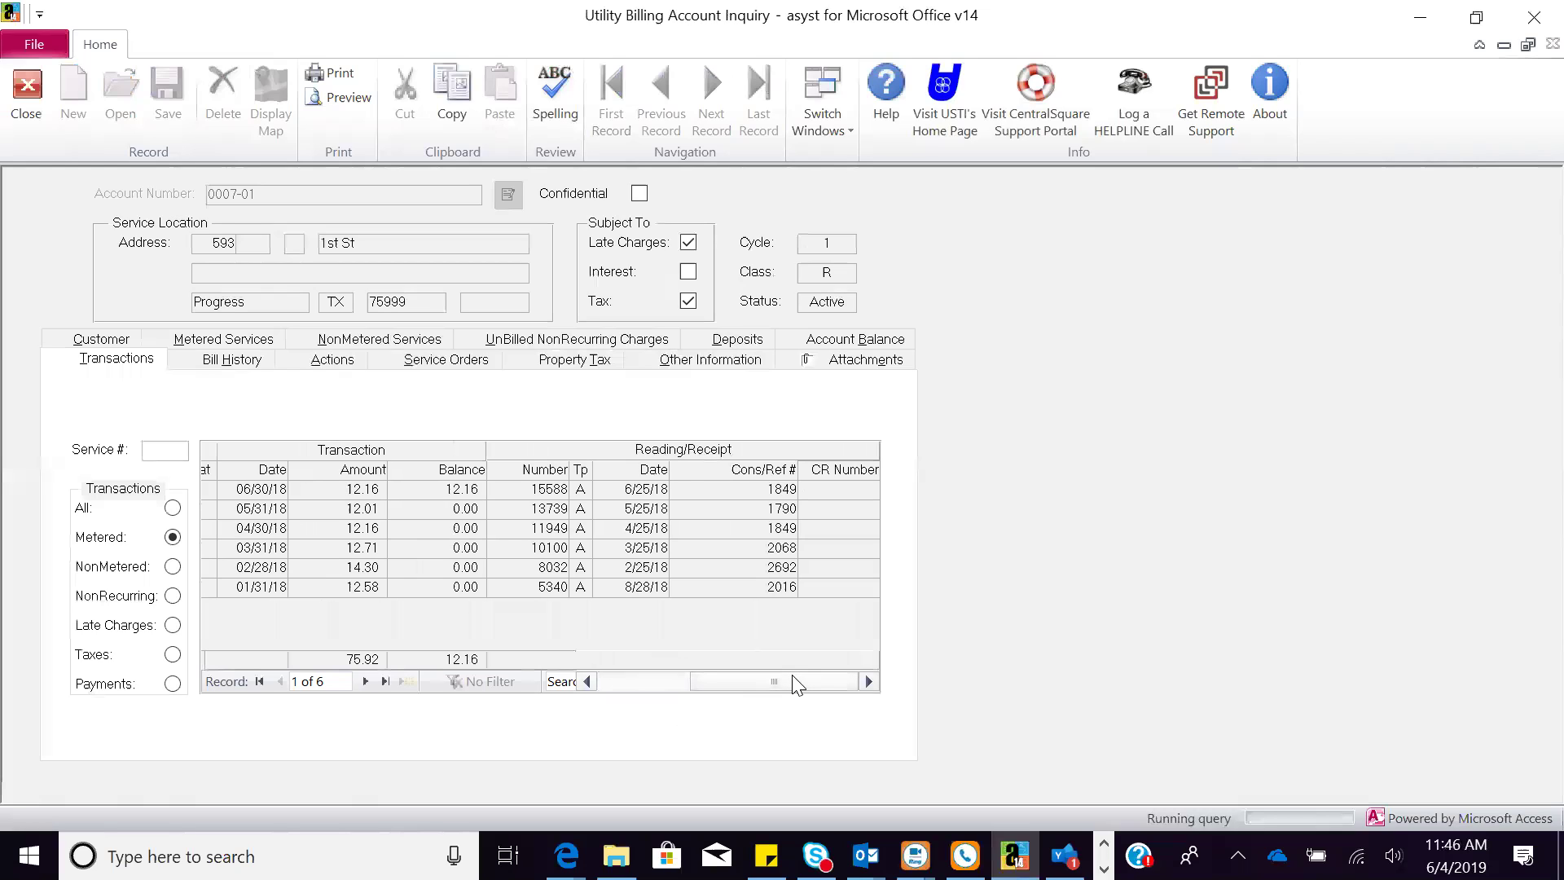
left_click(172, 684)
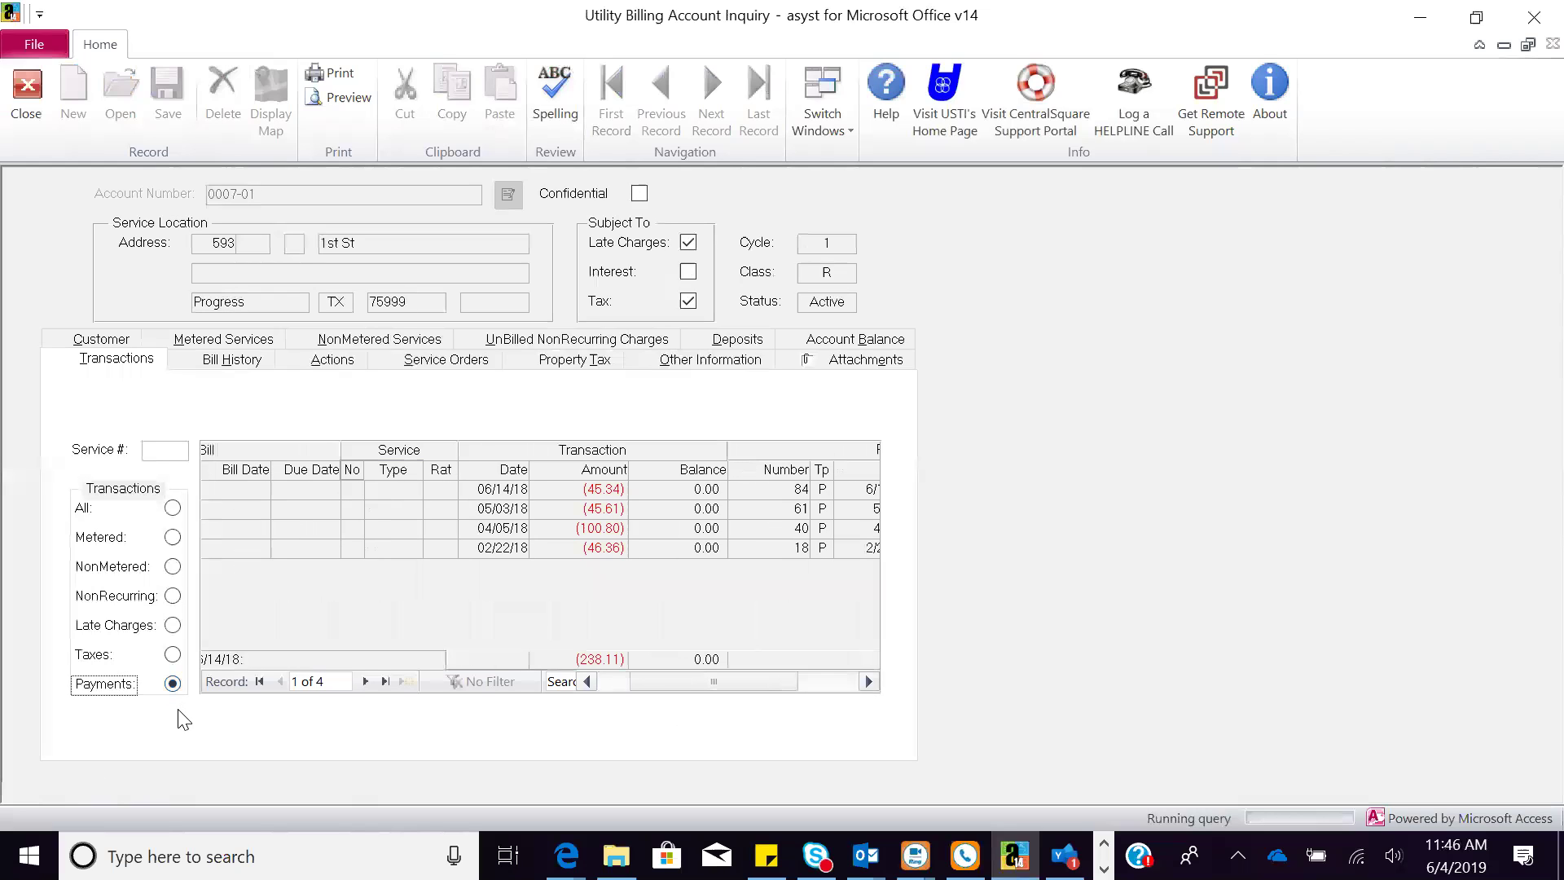
Step: Review how the 04/05/18 payment was applied and view the Account History Report options, cancelling the report
left_click(305, 526)
double_click(383, 531)
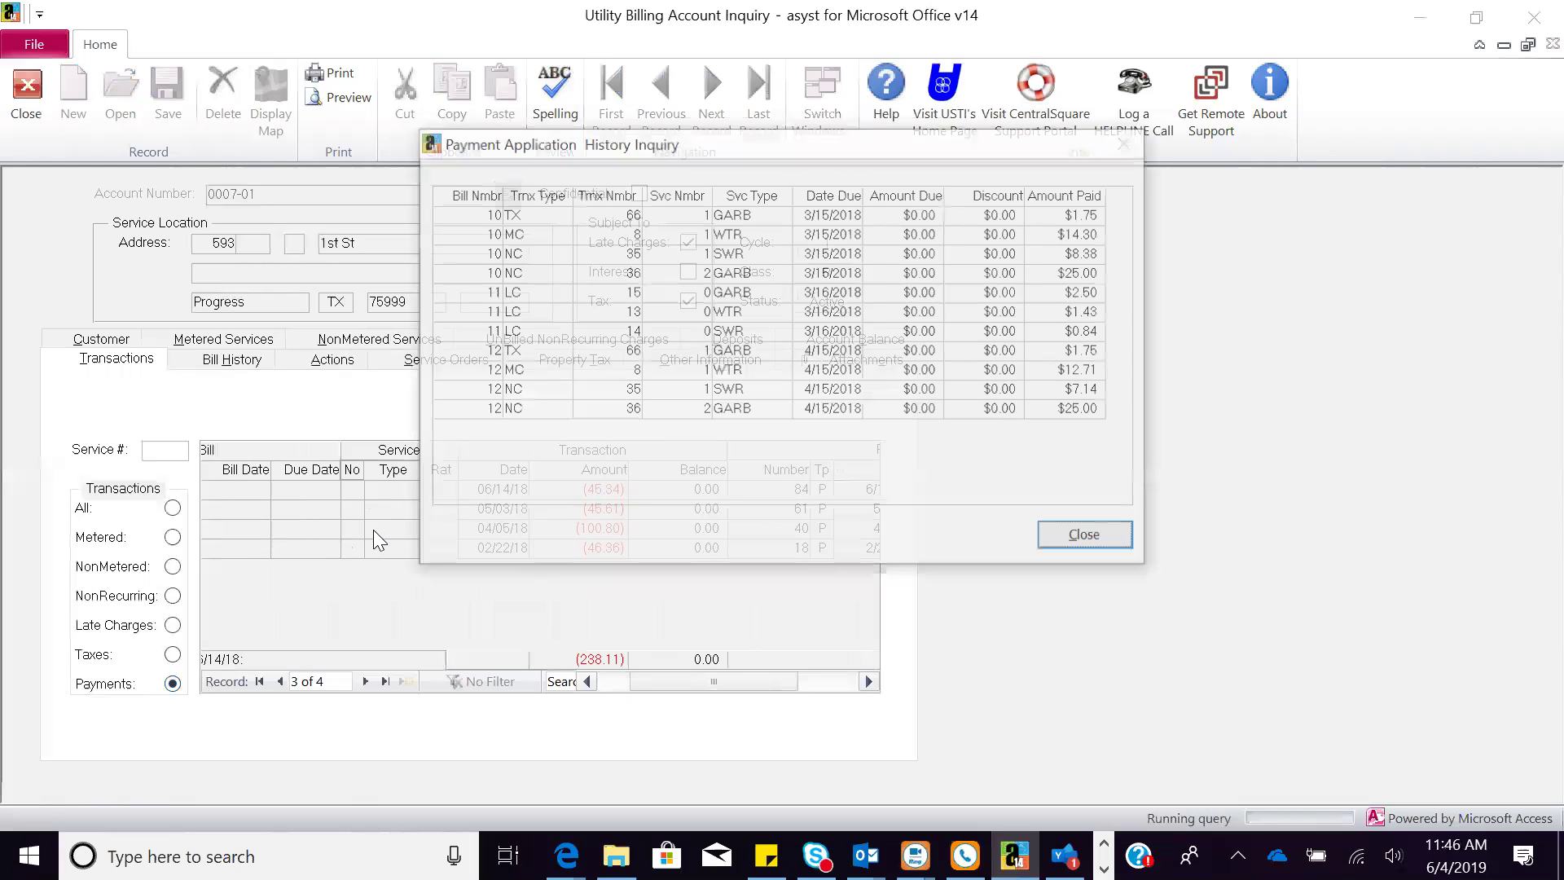
left_click(1074, 535)
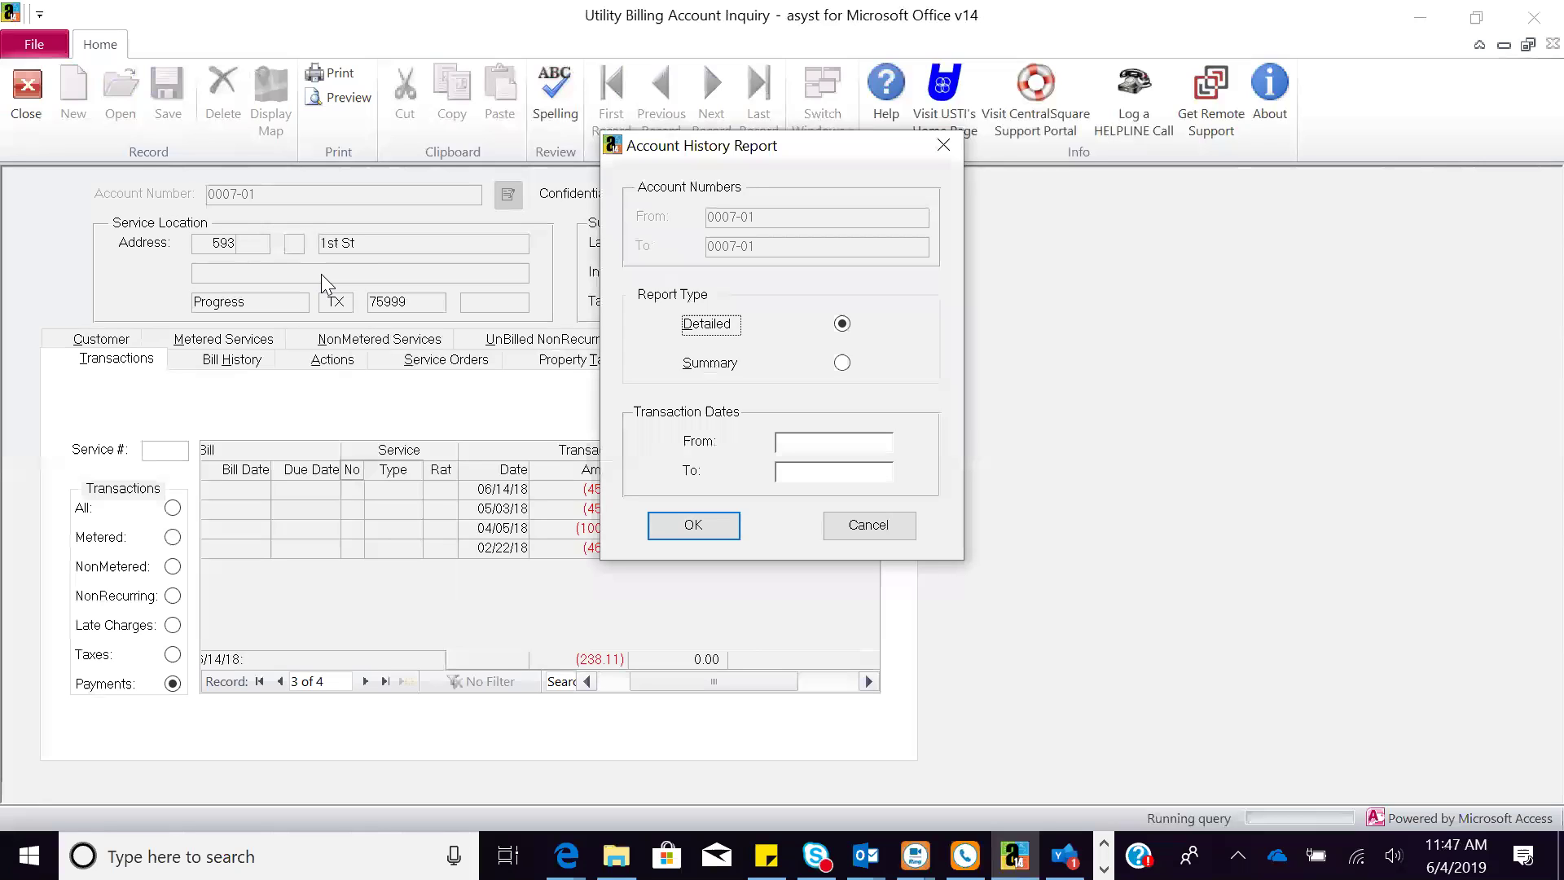
left_click(825, 524)
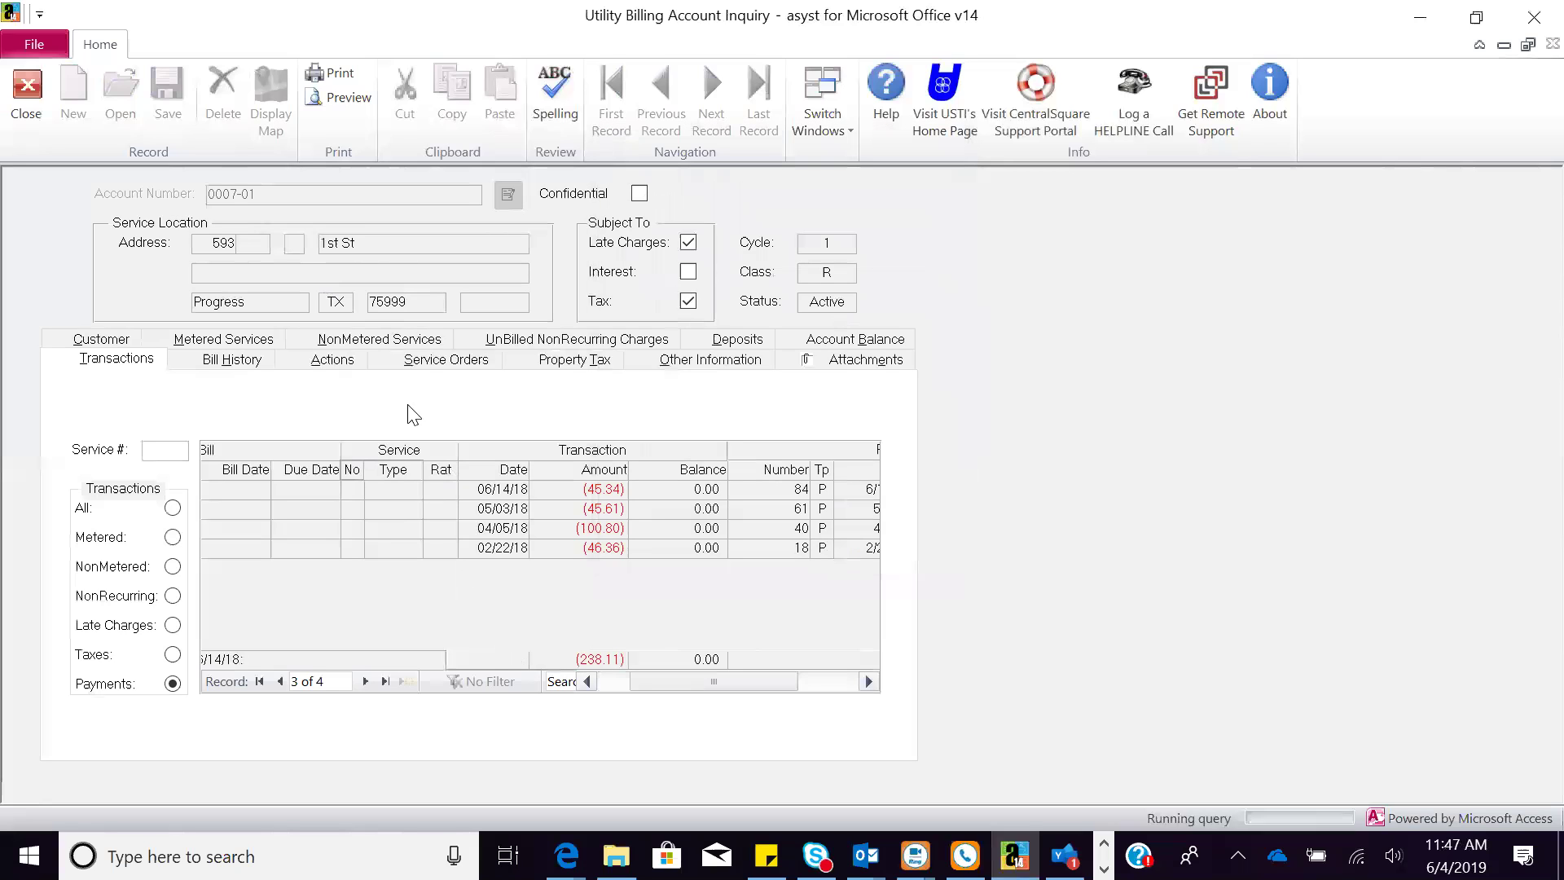
Step: Examine the account's Garbage Cart service order in the Service Order Inquiry and return to the account inquiry
left_click(429, 363)
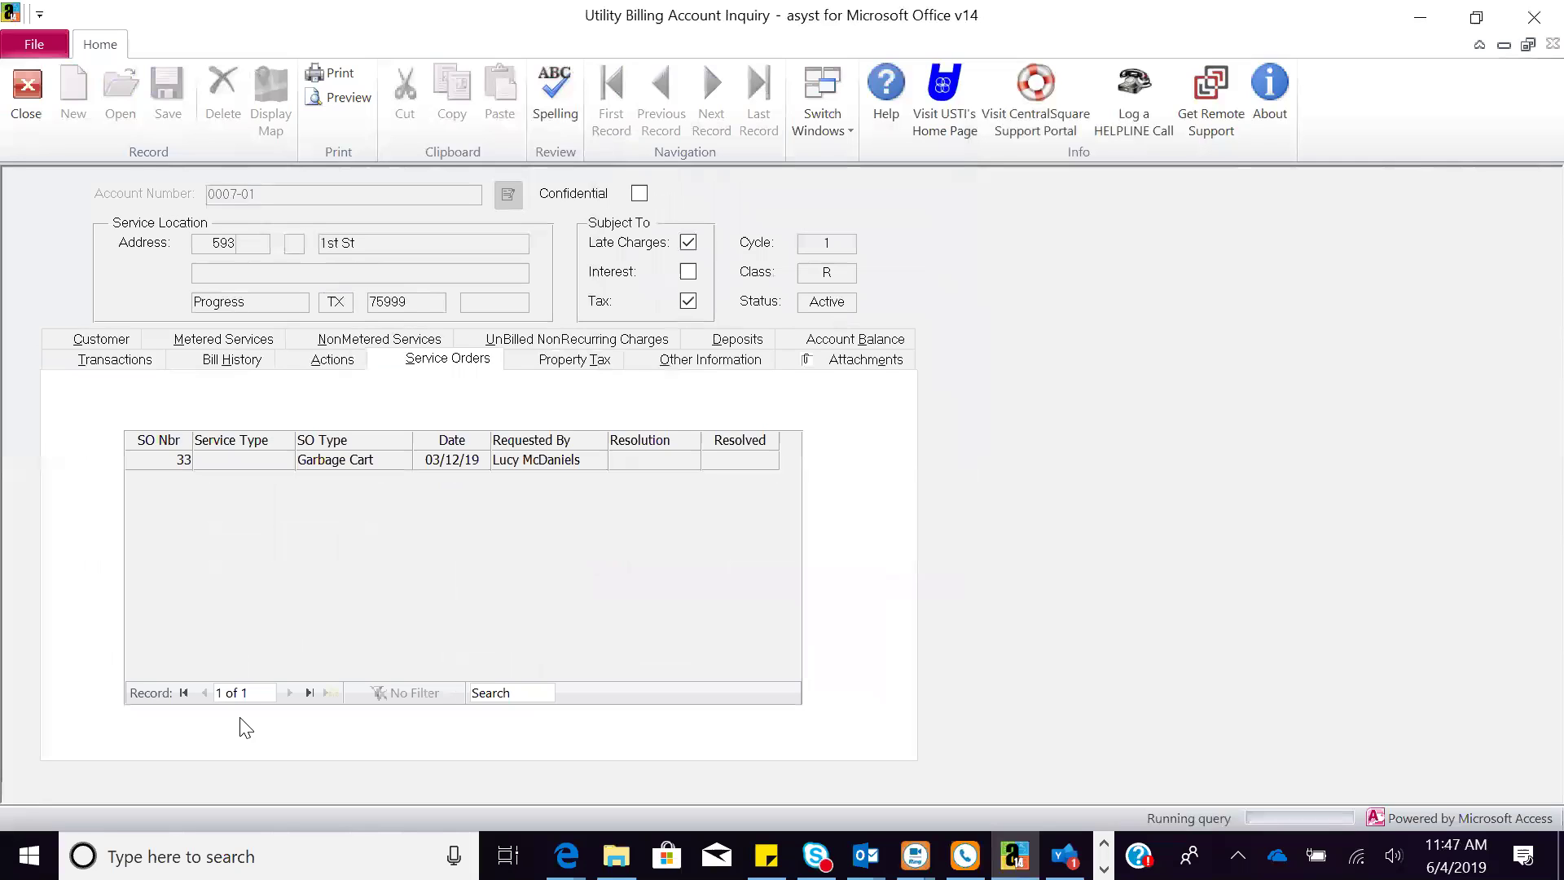
double_click(248, 463)
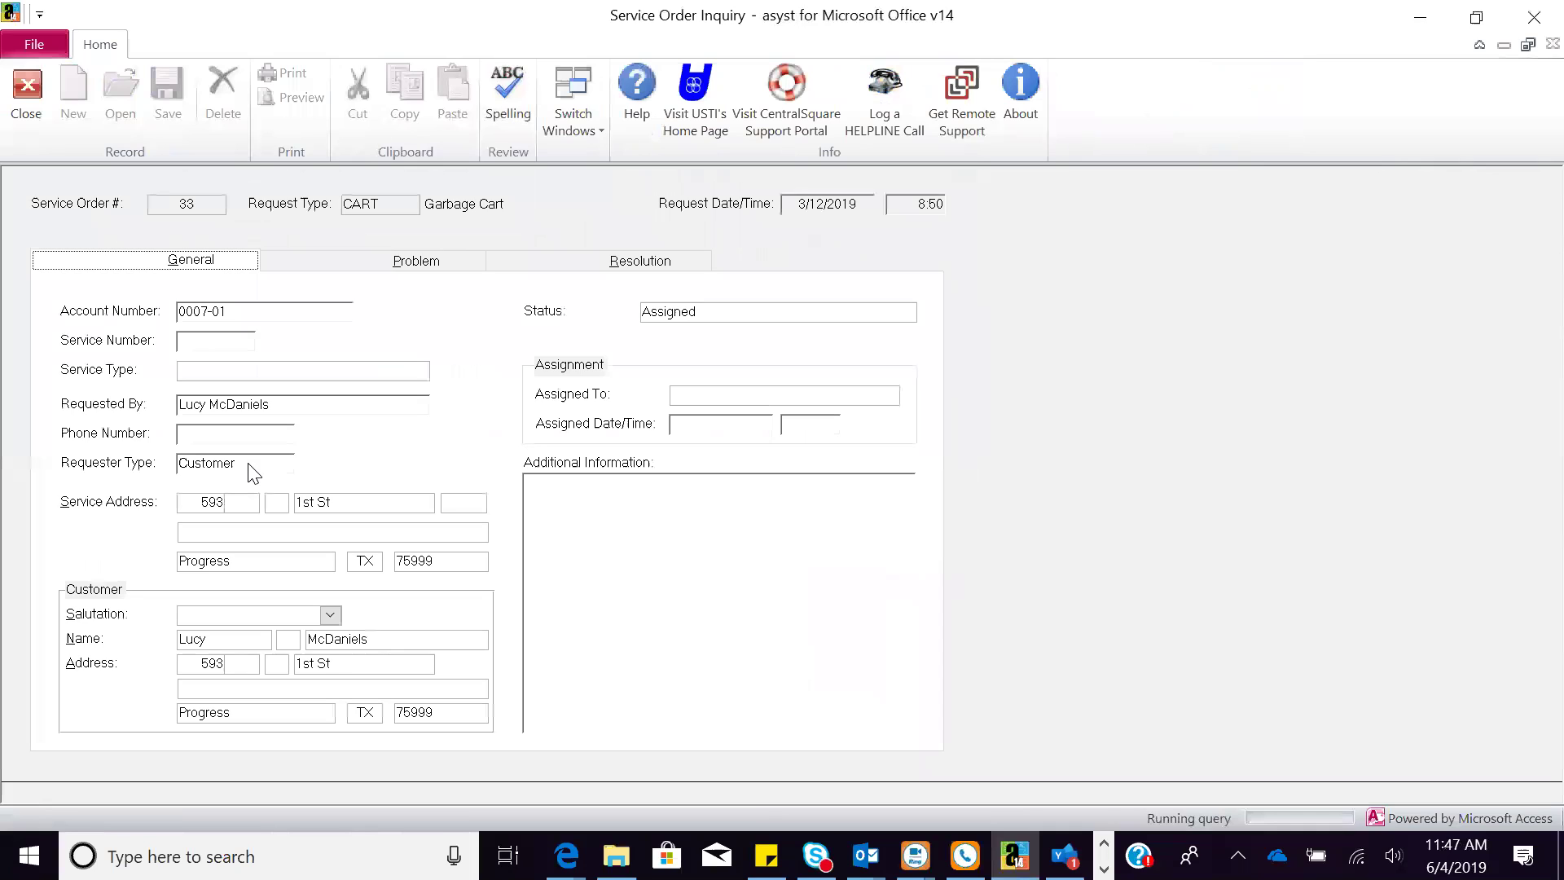
left_click(26, 88)
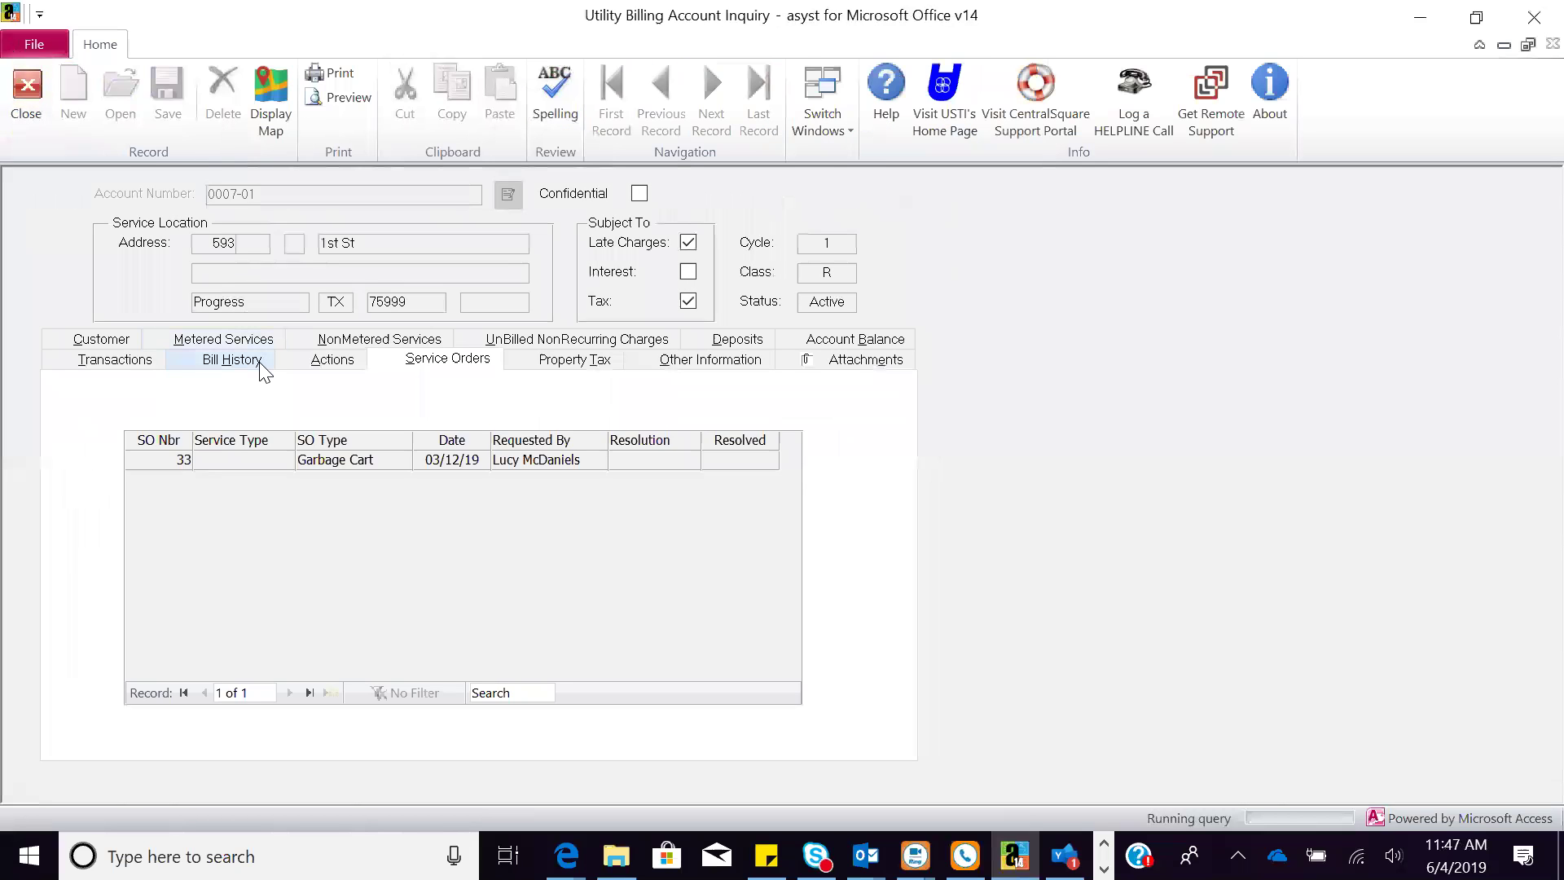
Step: View the account's customer details and close both the account inquiry and account maintenance
left_click(128, 347)
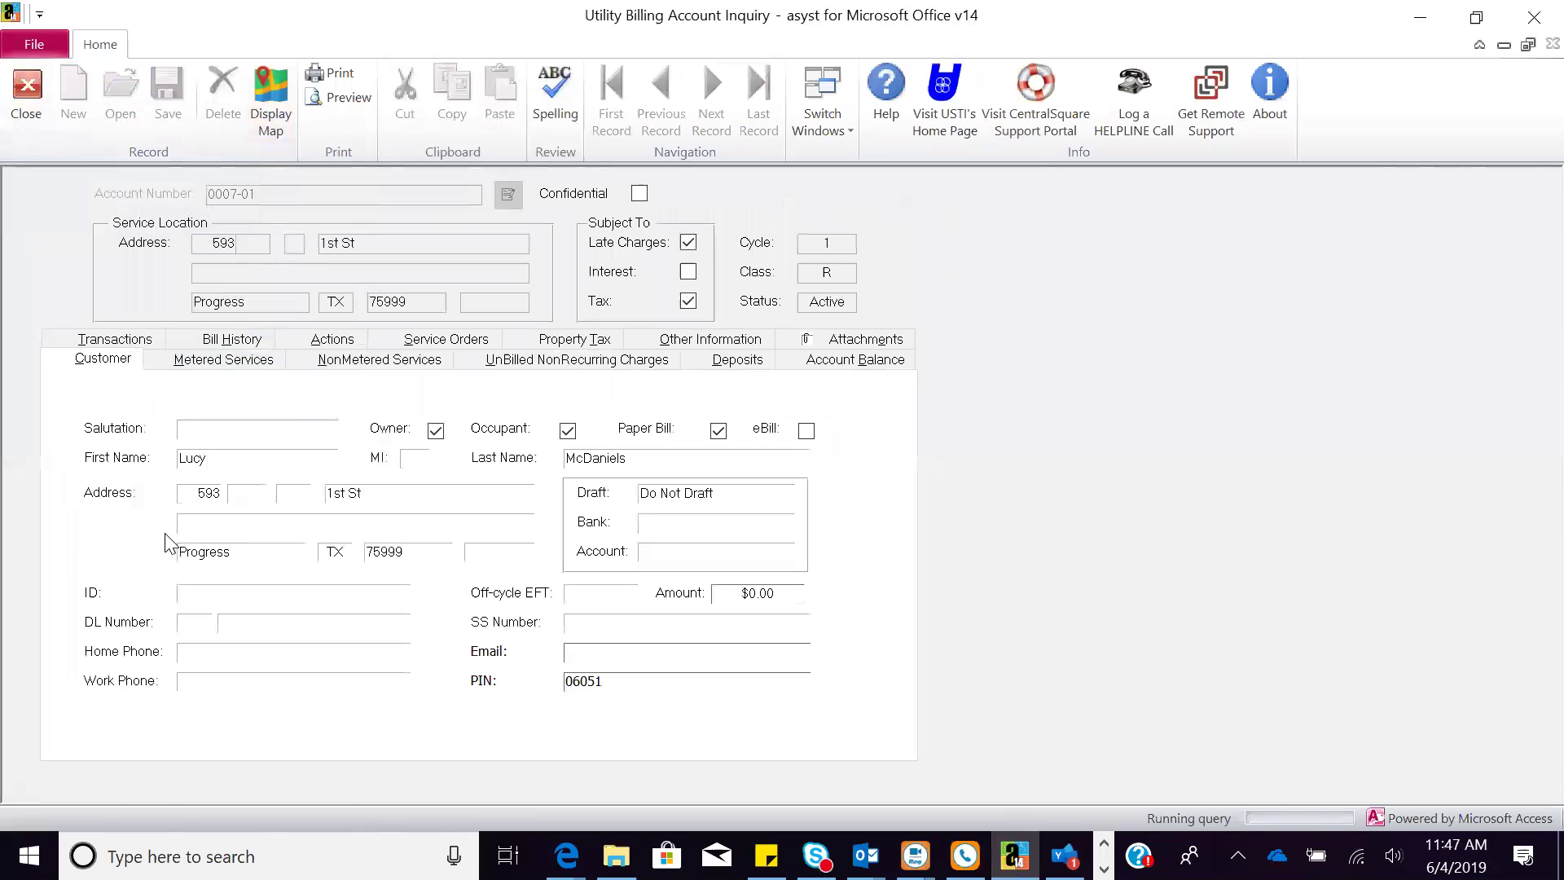
left_click(21, 118)
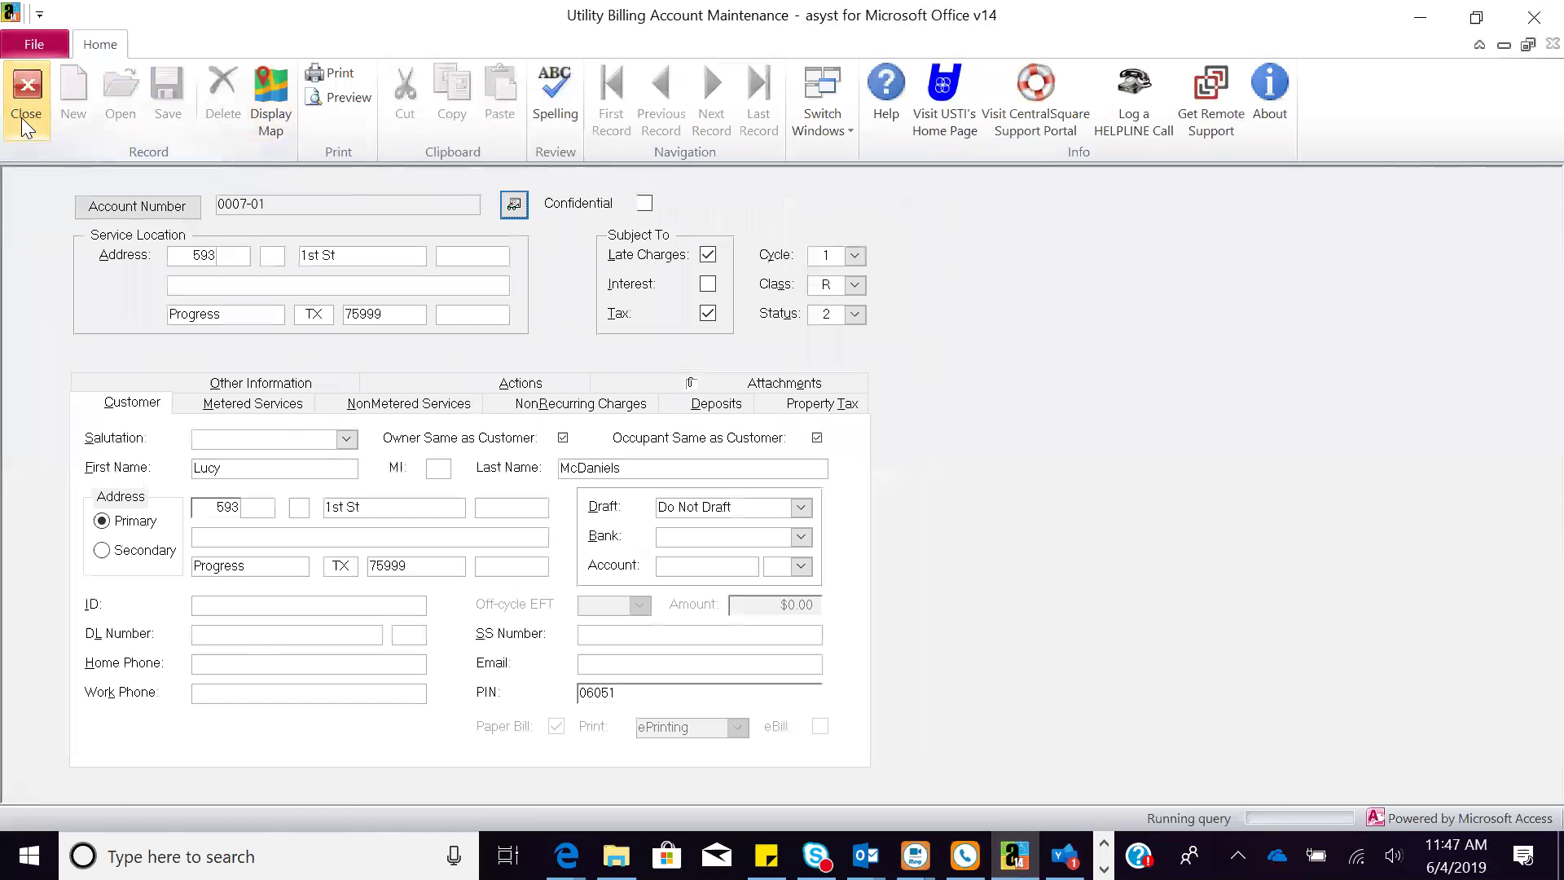
left_click(23, 119)
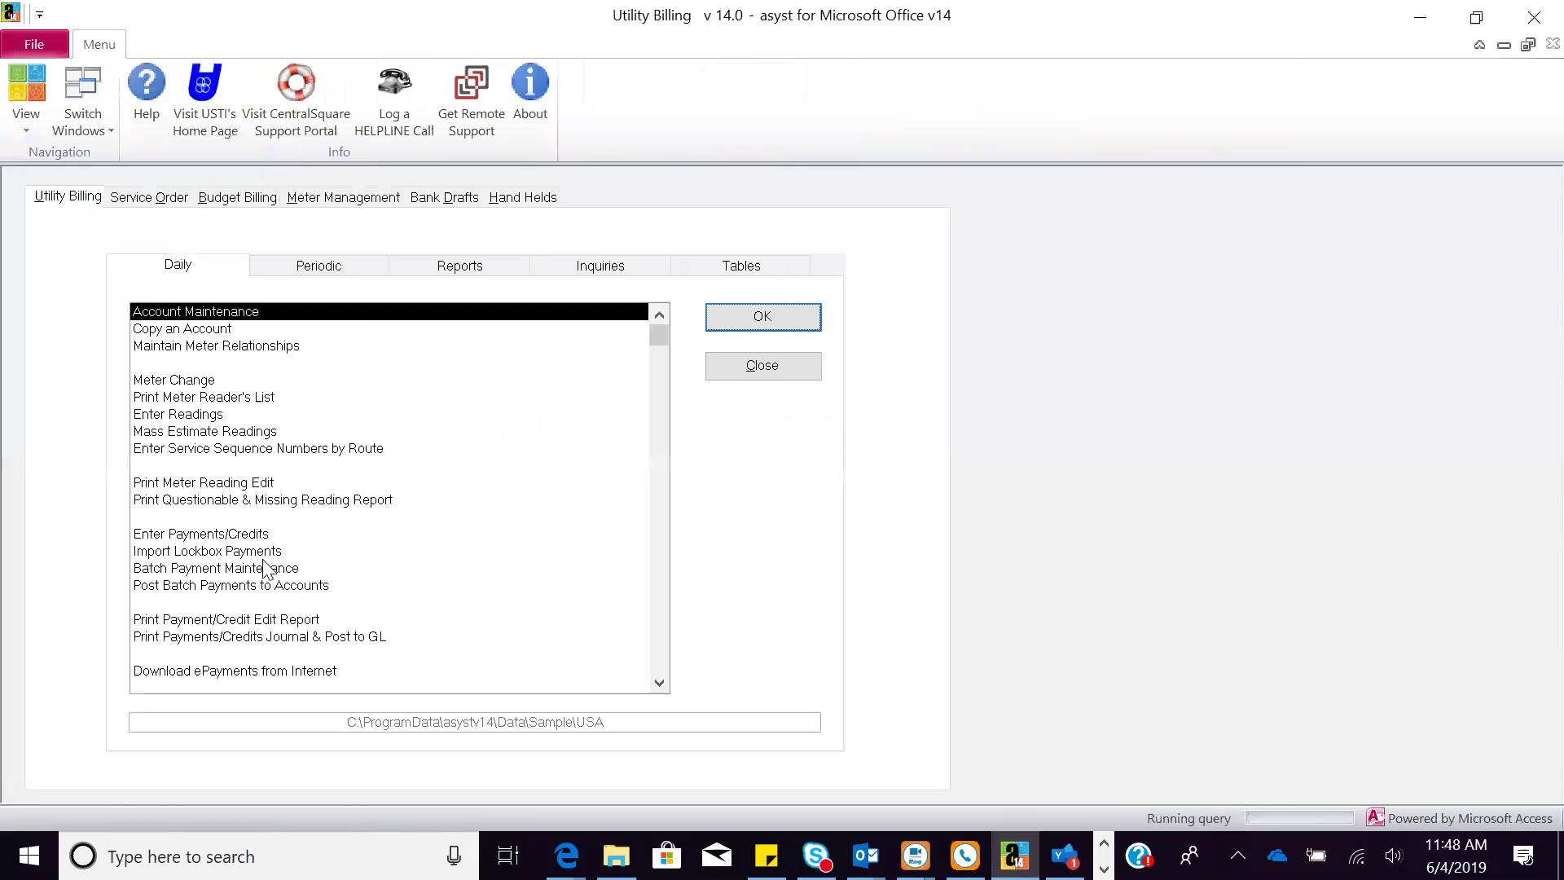
Step: Open the Hand Helds Configuration Maintenance and look through the whole list of default handheld types
left_click(199, 379)
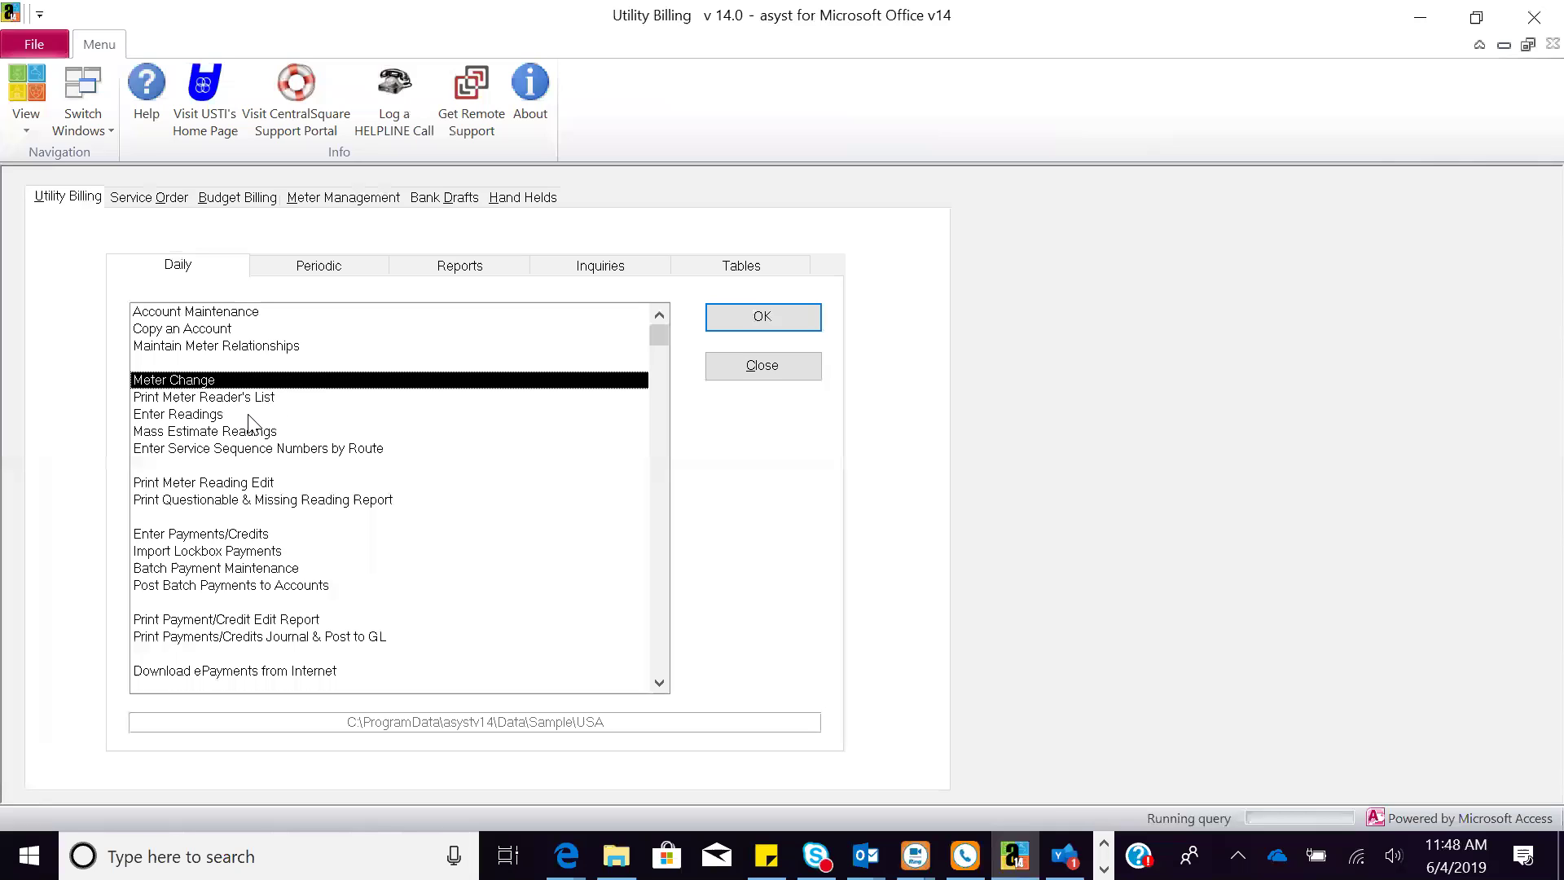
left_click(526, 200)
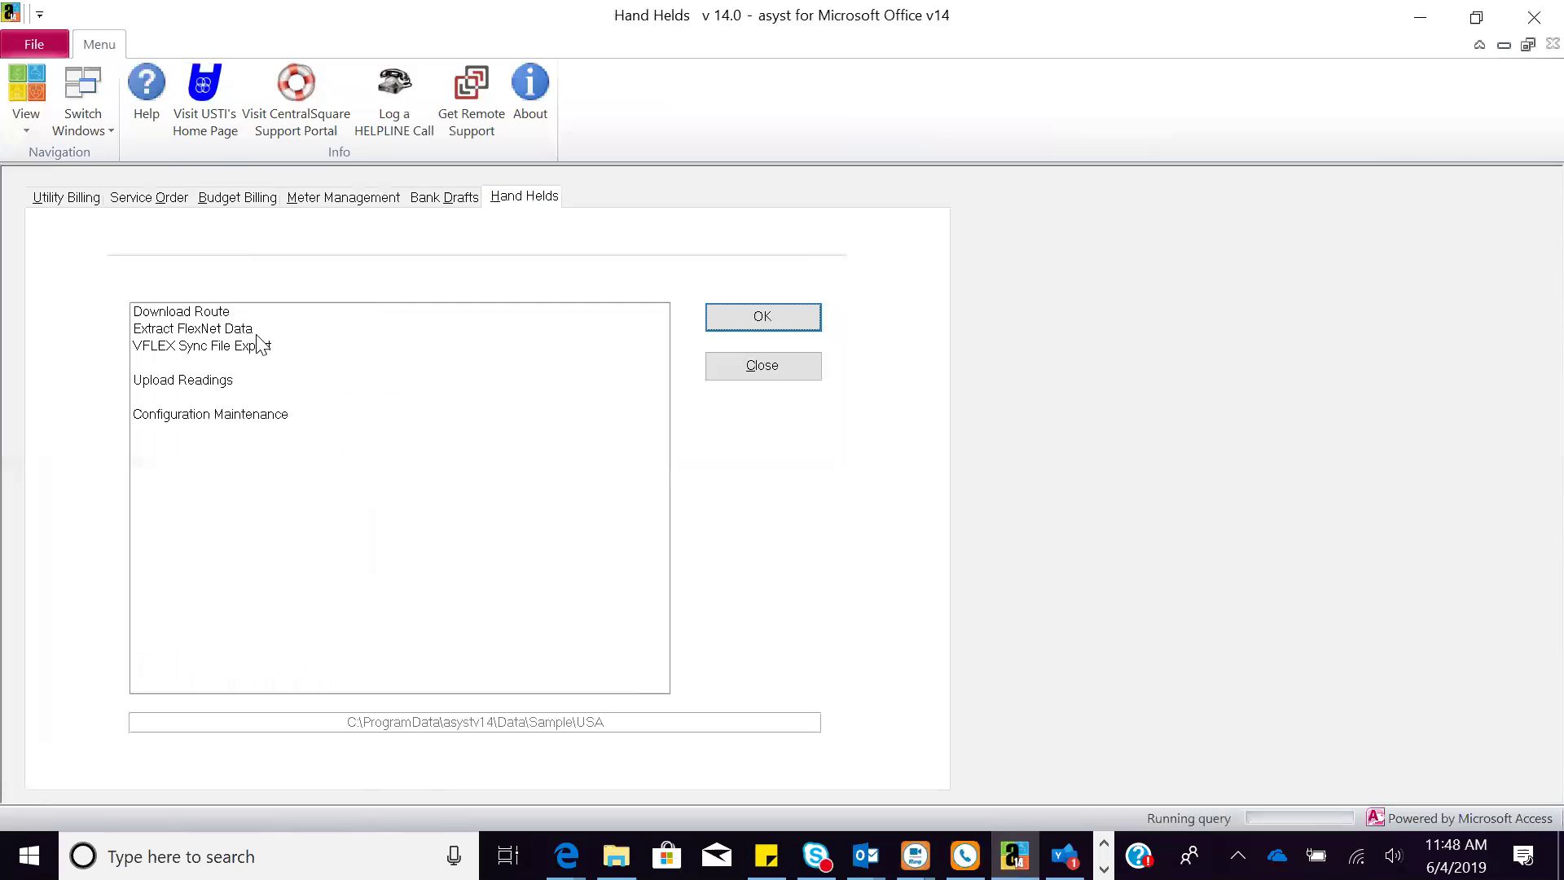
left_click(242, 415)
left_click(744, 316)
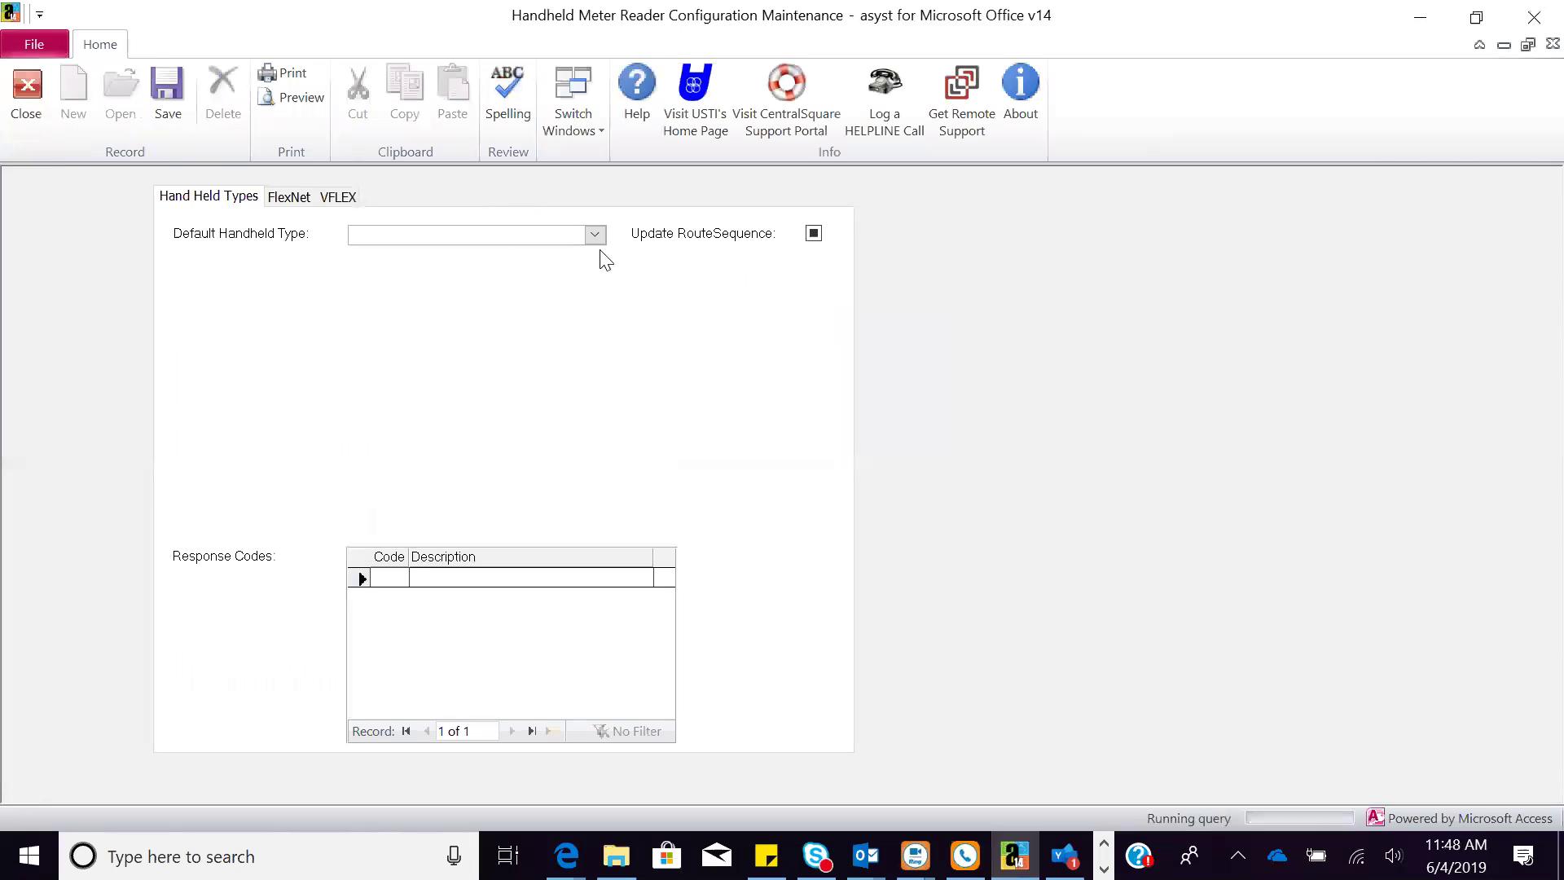
left_click(596, 235)
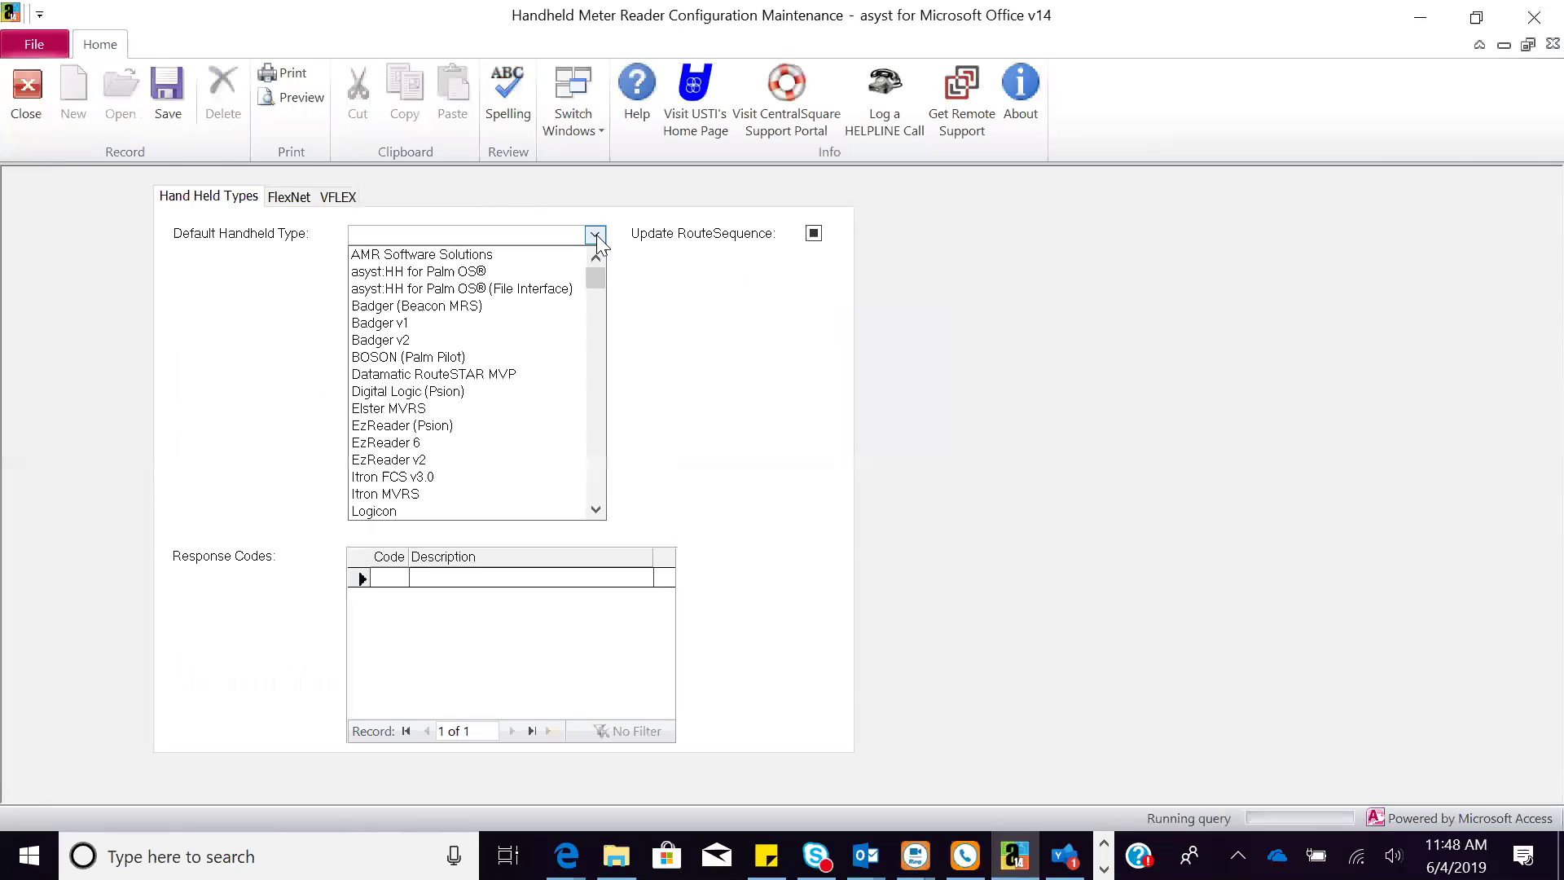
left_click(595, 300)
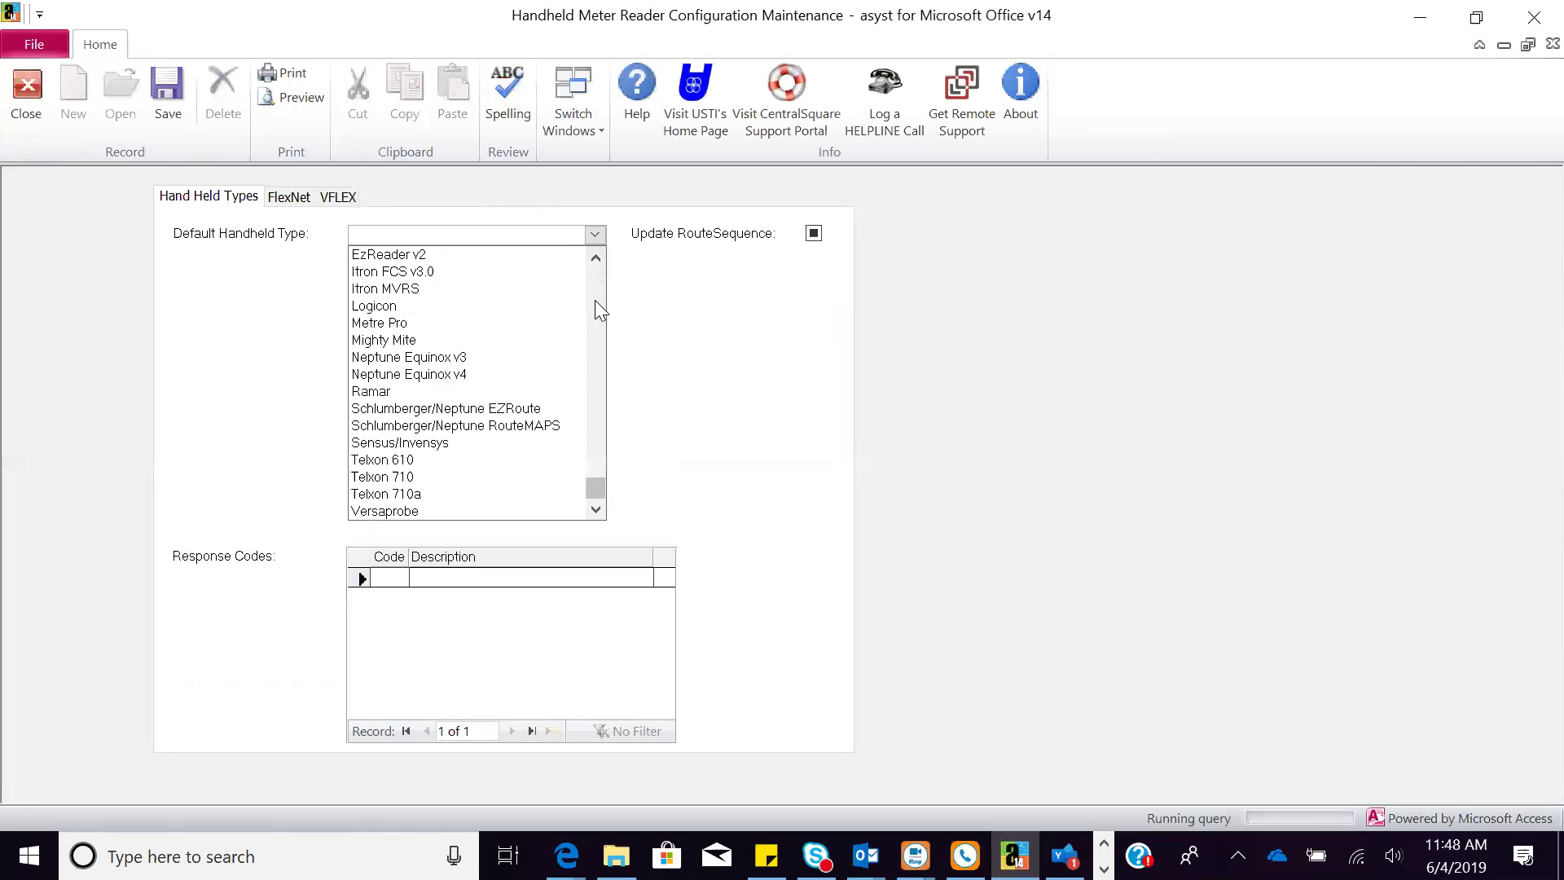
left_click(596, 258)
left_click(596, 257)
left_click(597, 257)
left_click(596, 257)
left_click(596, 257)
left_click(596, 257)
left_click(596, 257)
left_click(596, 257)
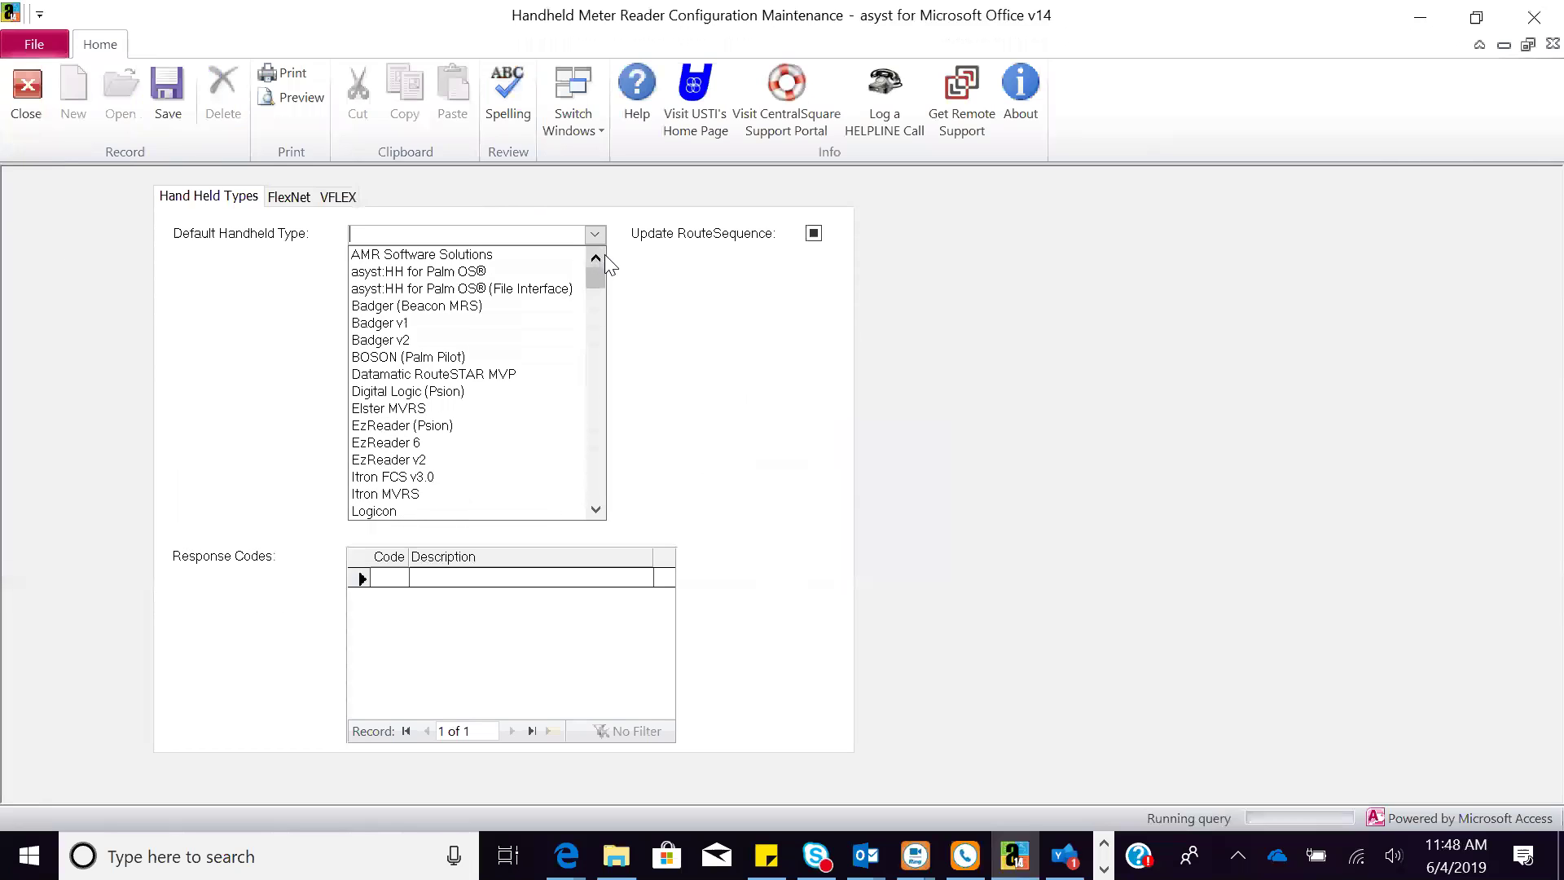
Step: Close the handheld configuration without choosing a type and reopen the Utility Billing module from the asyst home screen
left_click(14, 130)
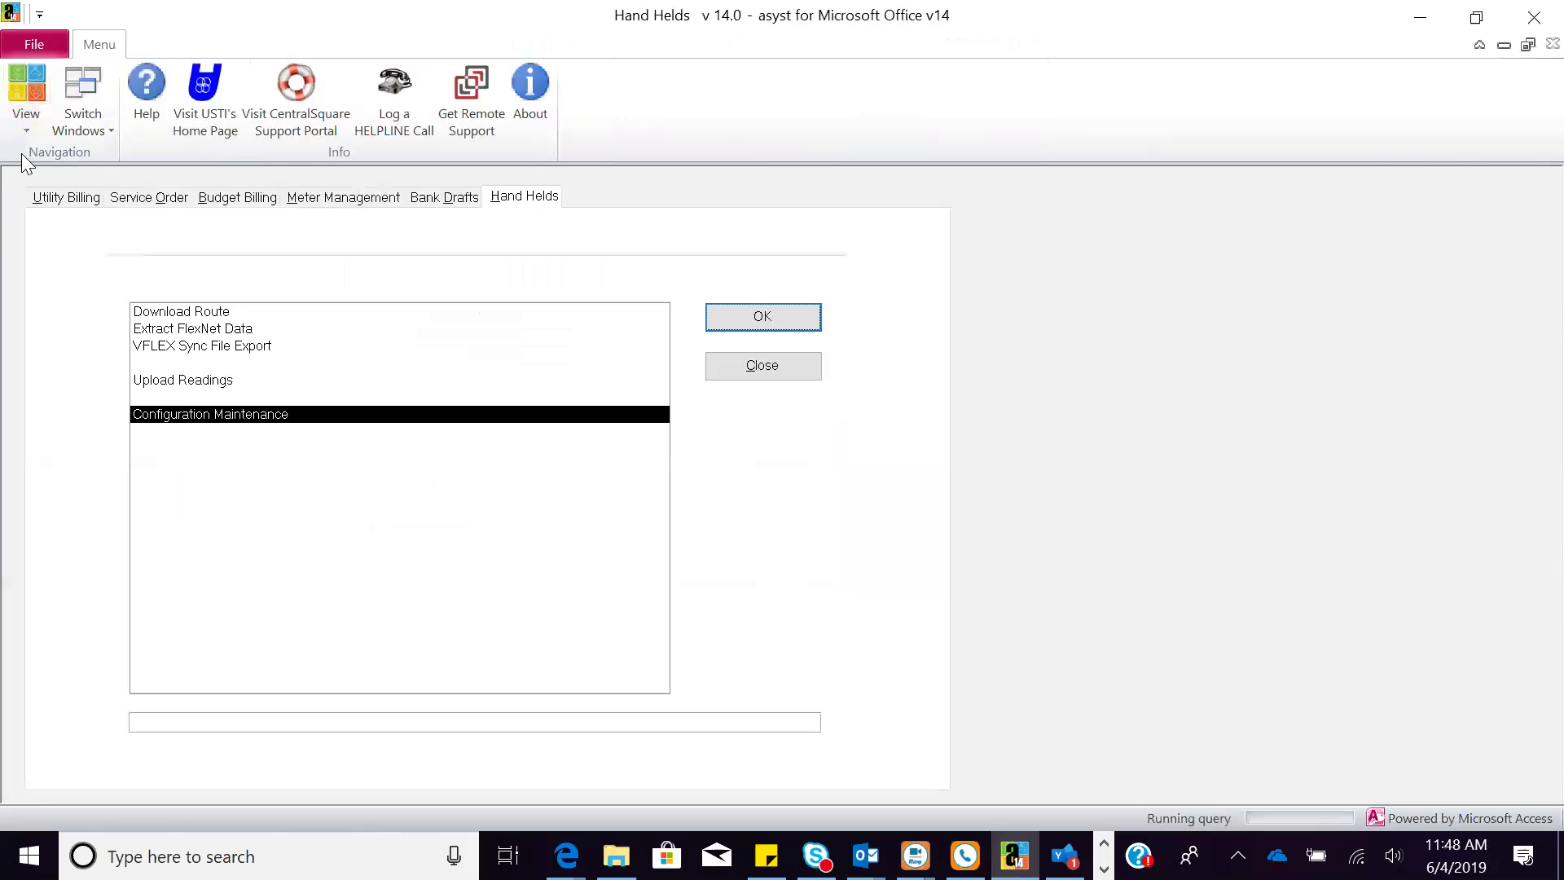
left_click(743, 373)
left_click(371, 680)
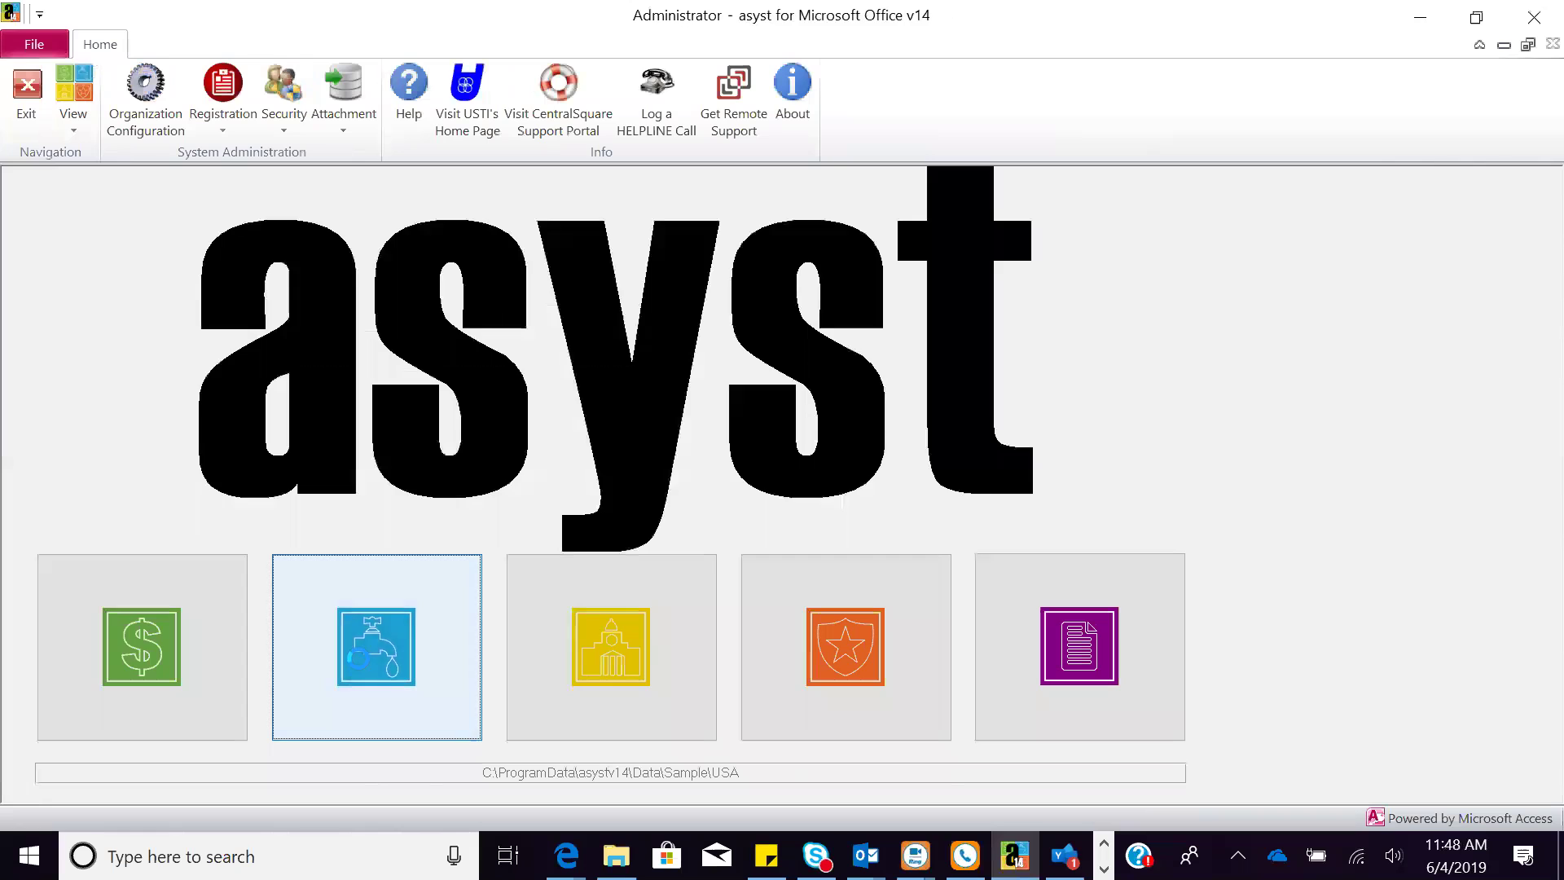
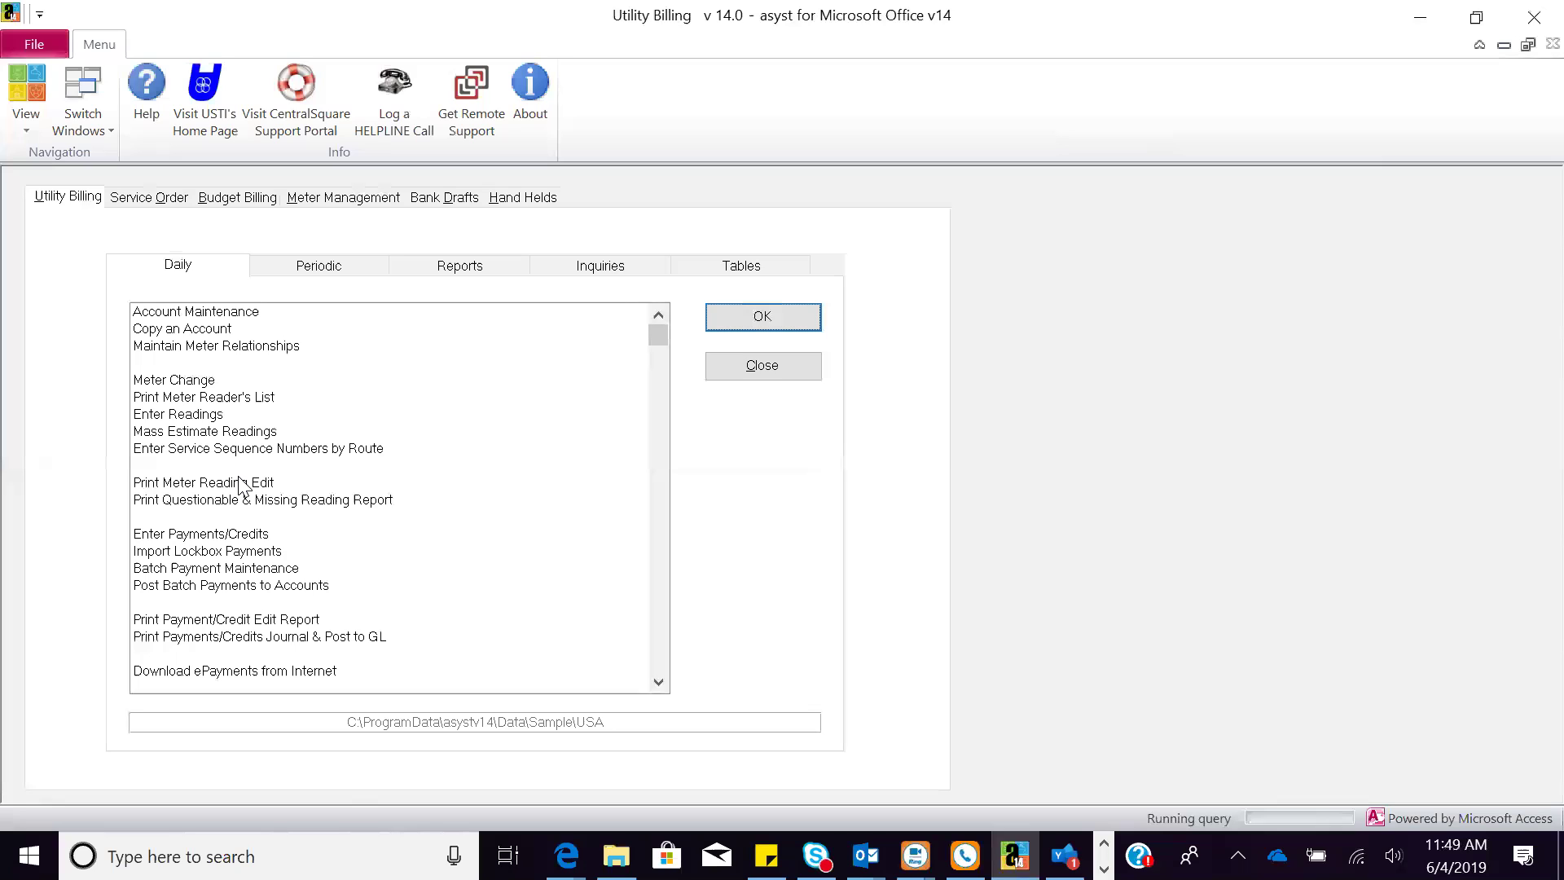
Step: Open Batch Payment Maintenance and create a new payment batch with the description "dsds"
left_click(216, 535)
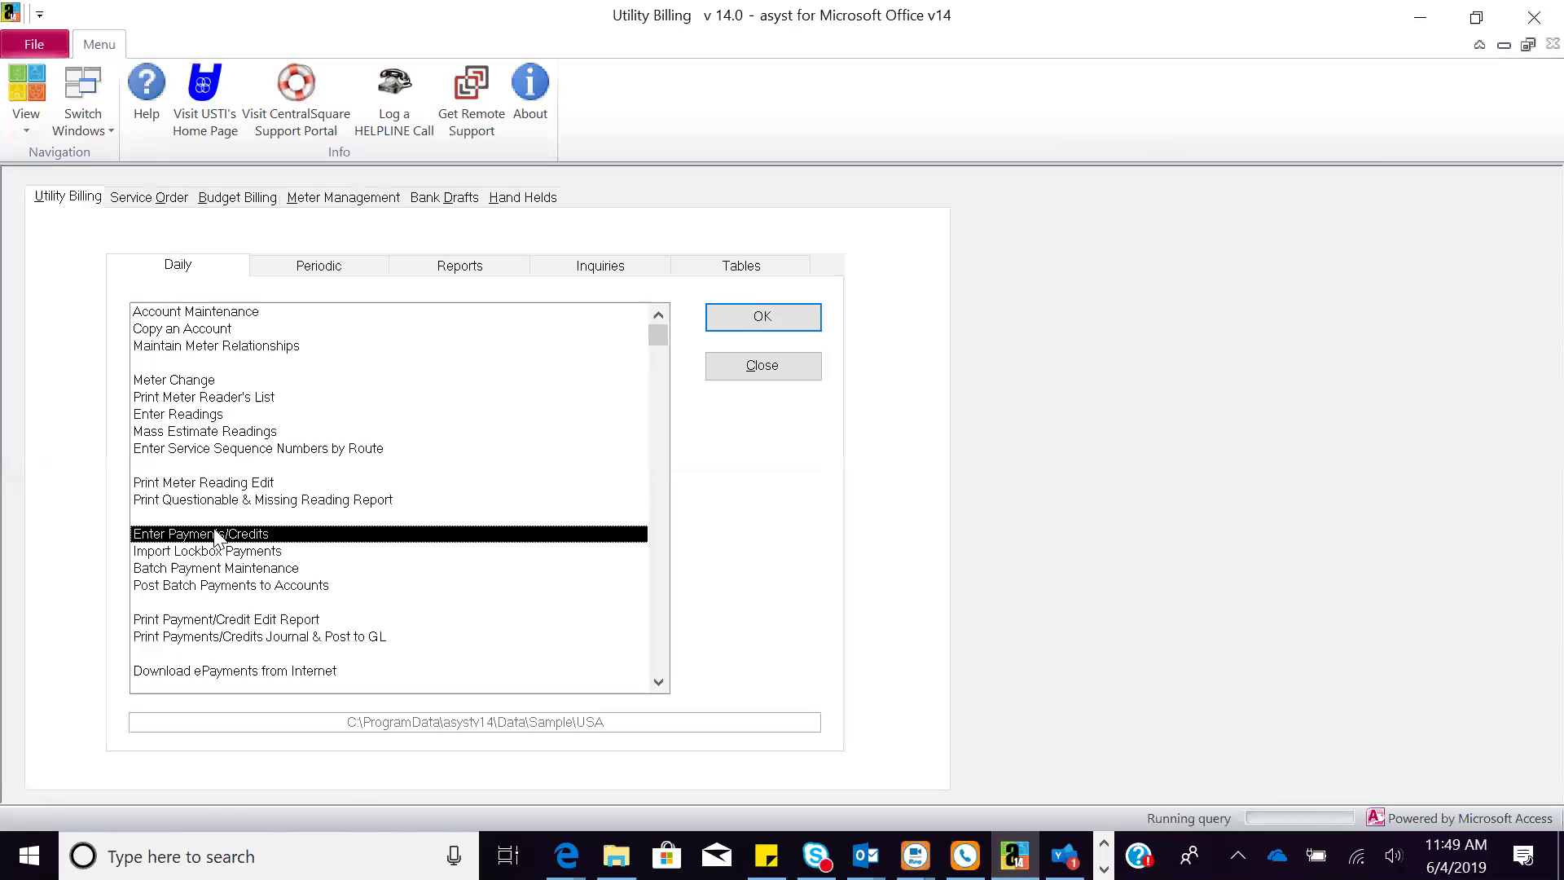
left_click(225, 569)
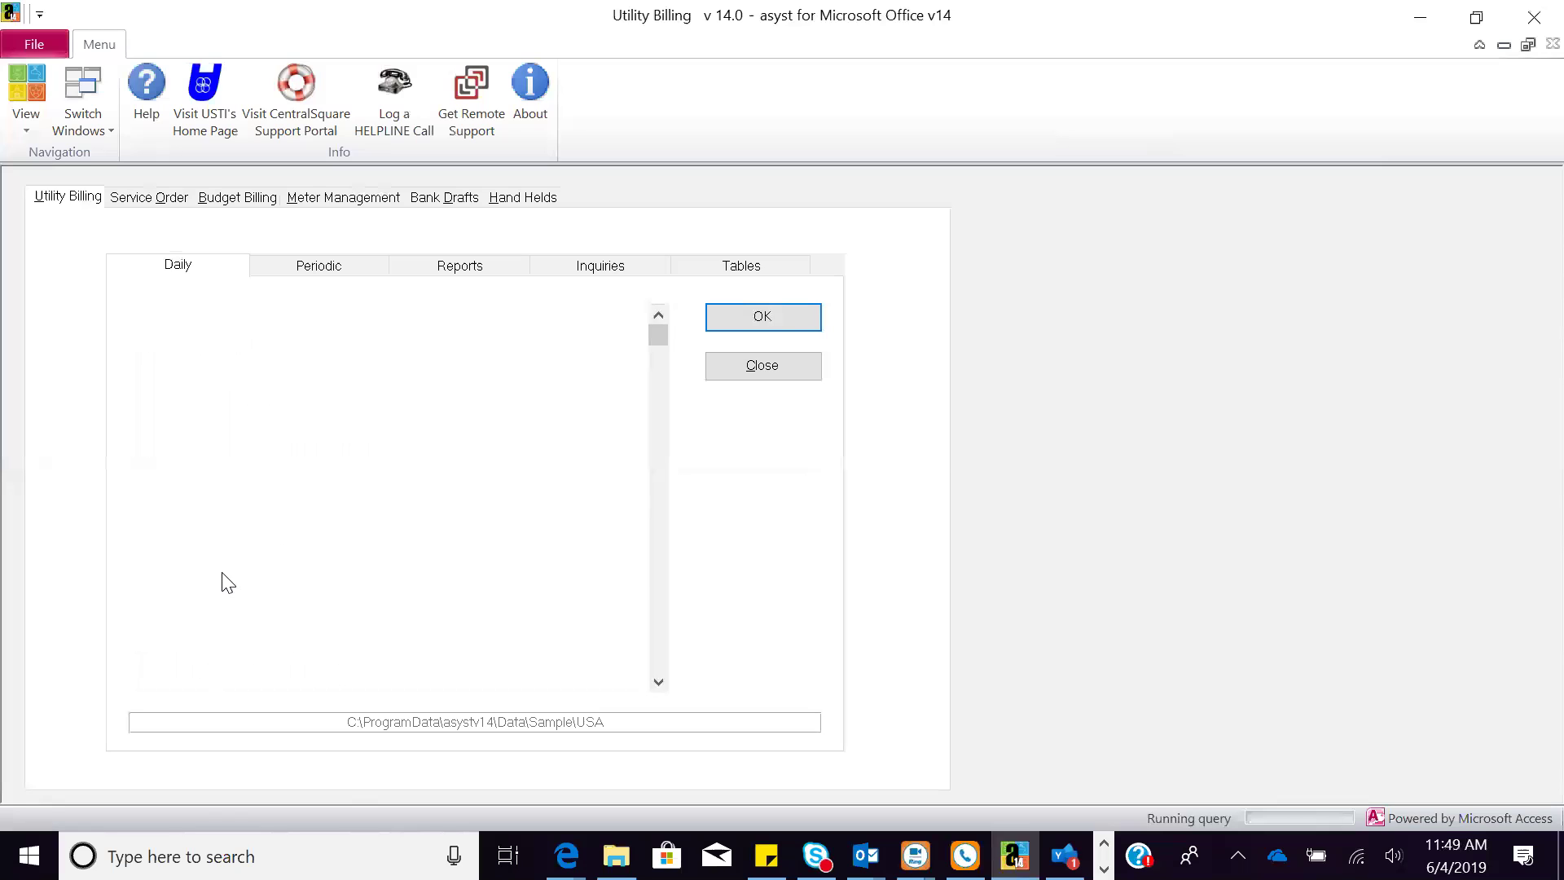
left_click(743, 325)
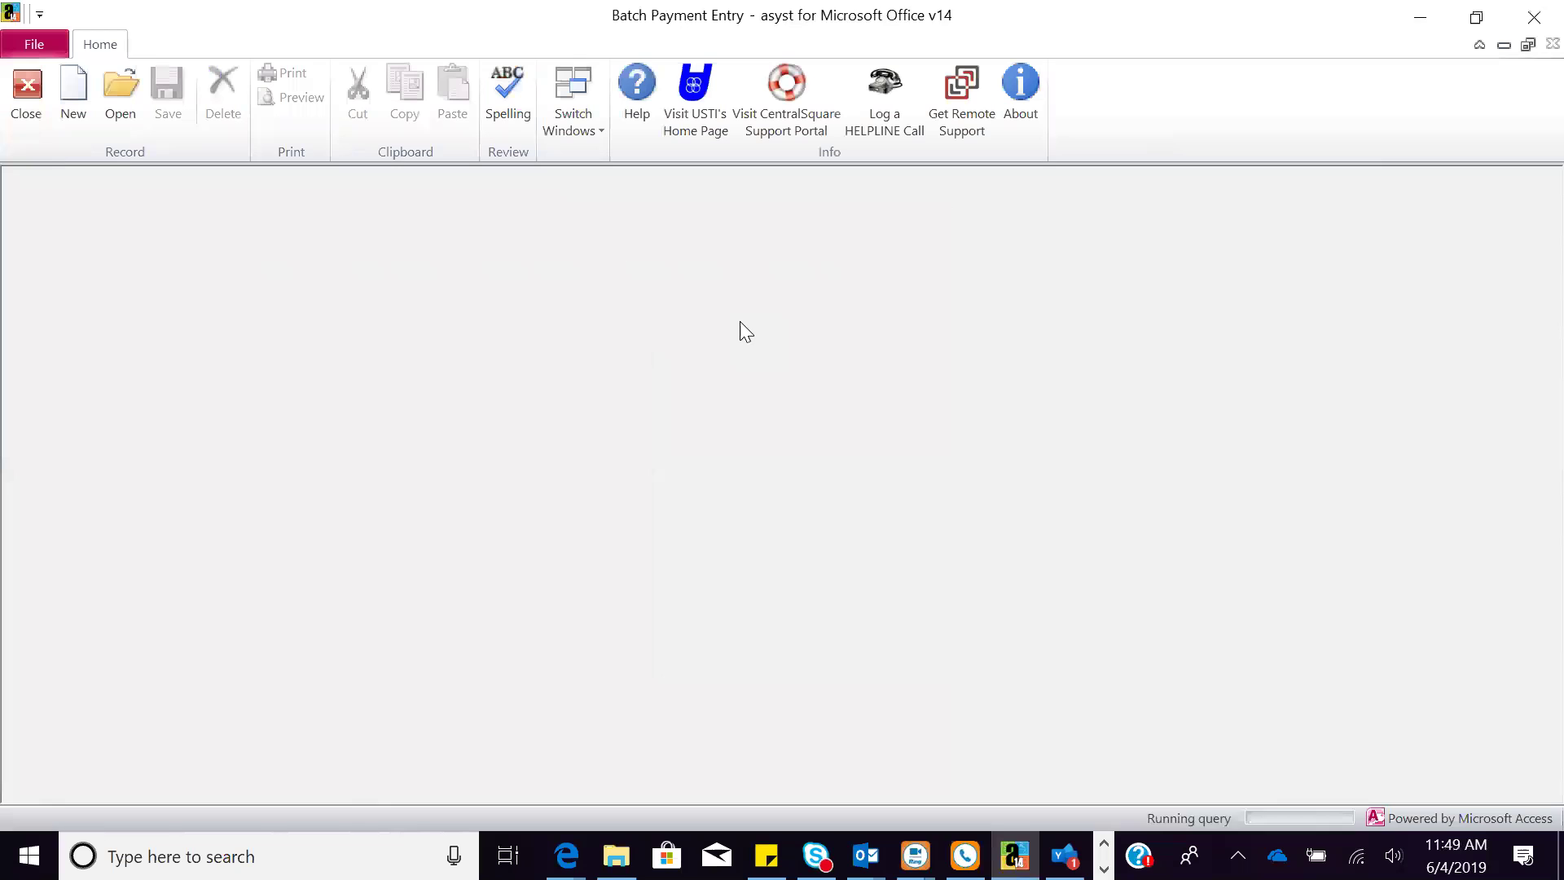
left_click(75, 106)
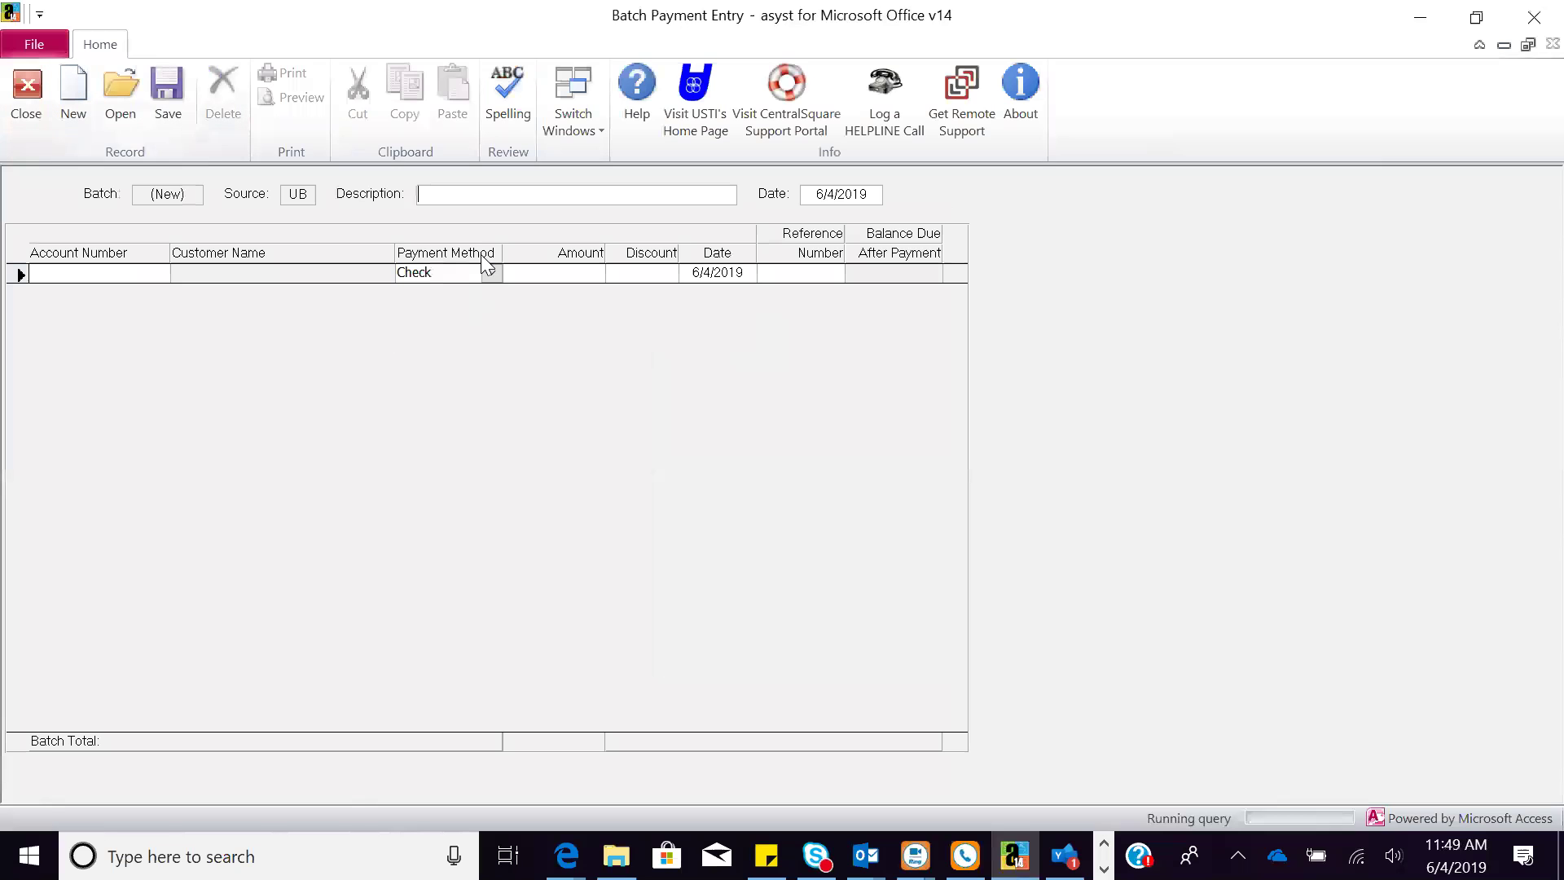
type("dsds")
key("Tab")
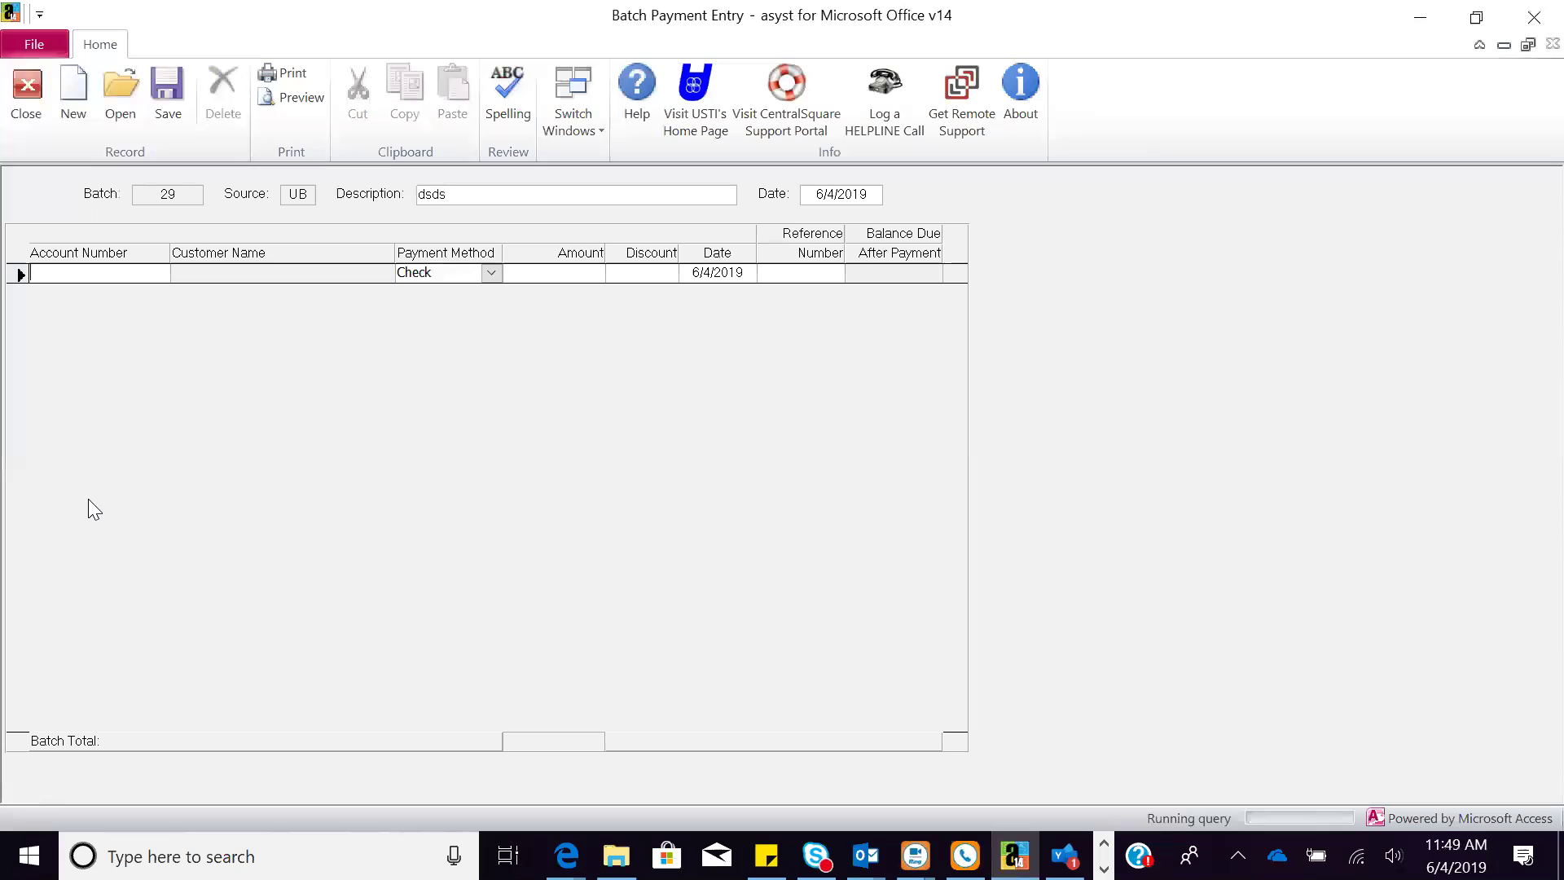
Step: Look up the Ace Office Supply account for a payment line in the batch and close the batch payment entry
double_click(80, 273)
left_click(900, 584)
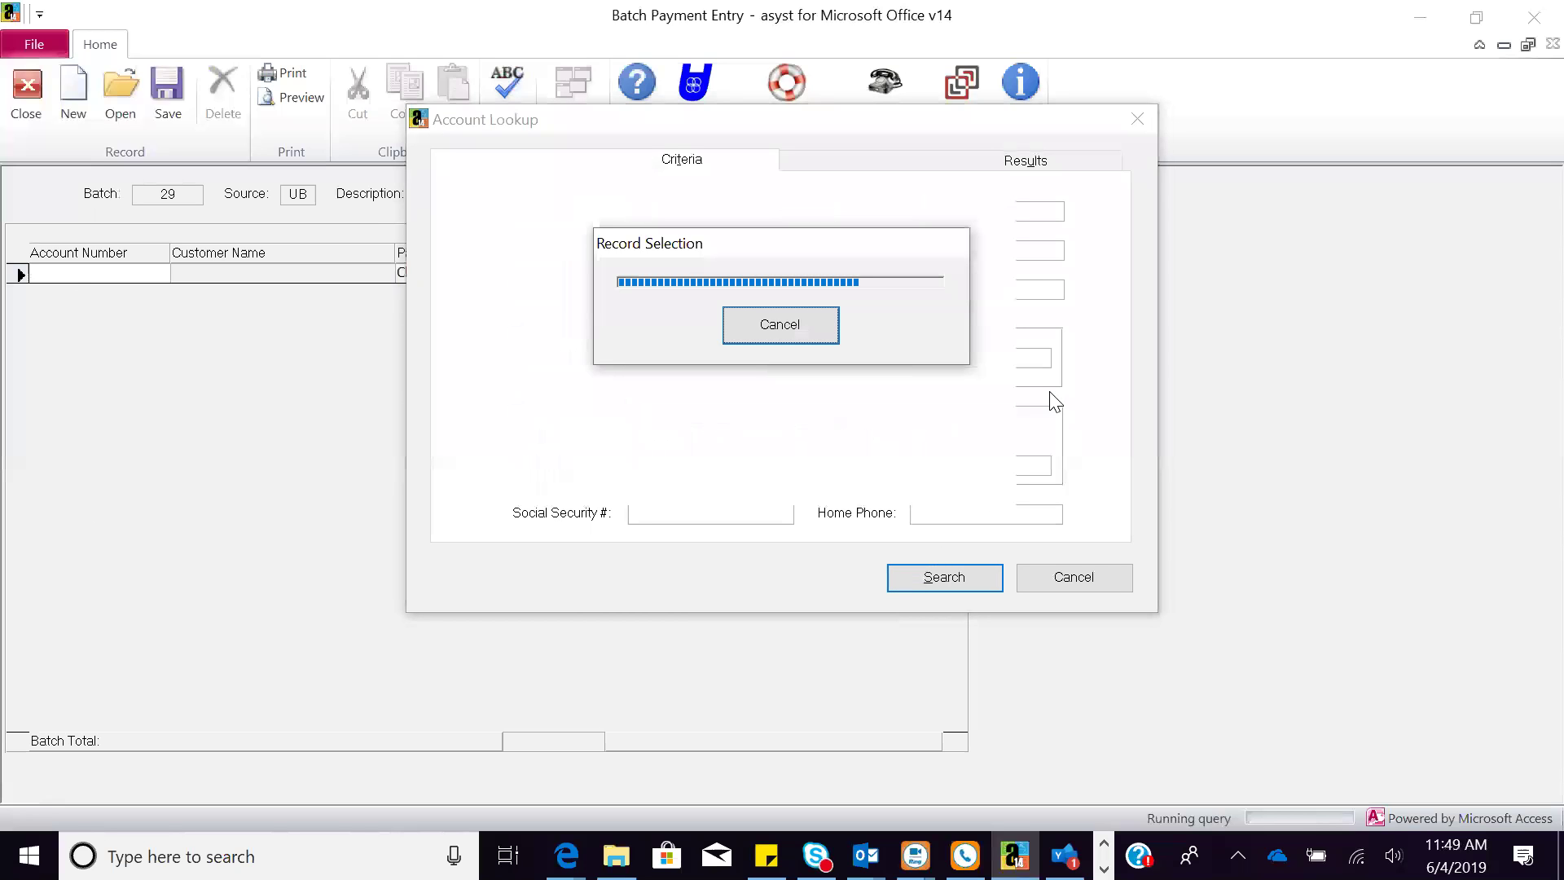
left_click(1072, 220)
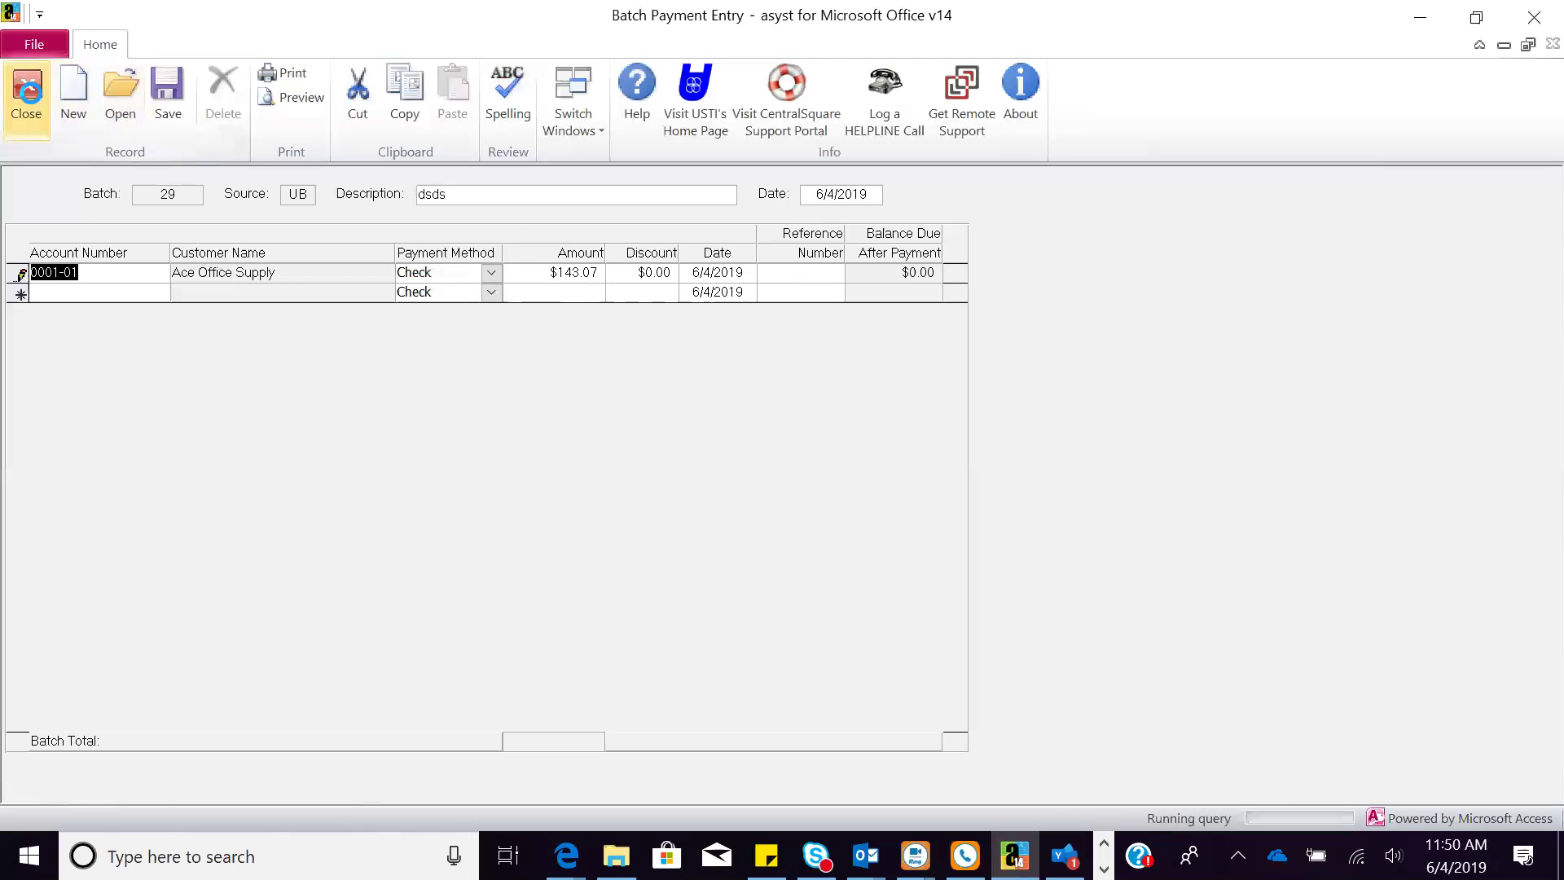
left_click(26, 89)
left_click(698, 448)
left_click(823, 515)
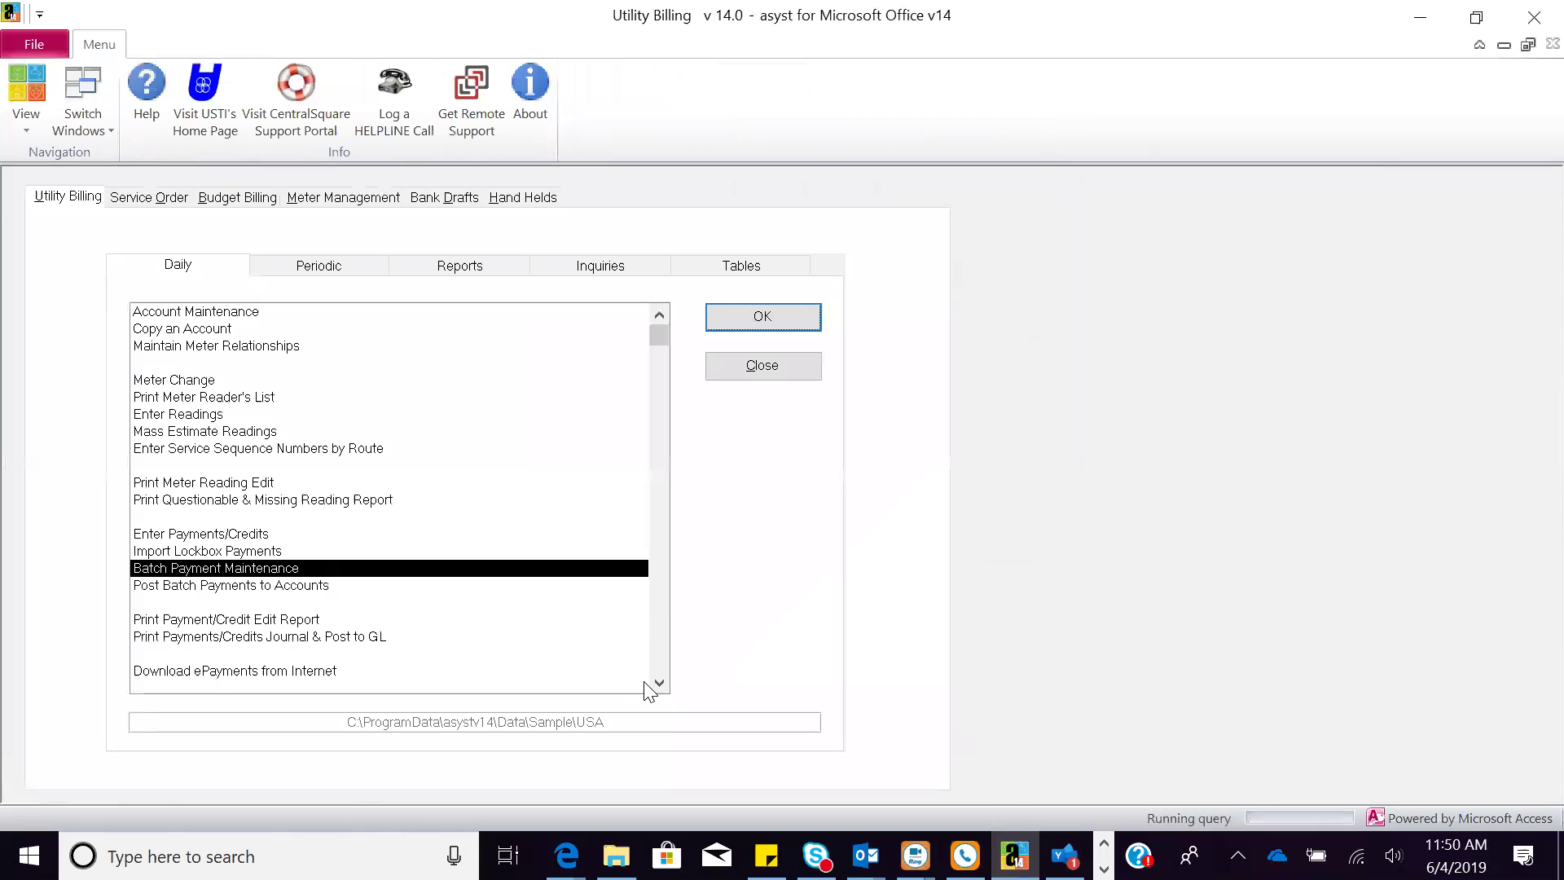
Step: Start a reversal of Ace Office Supply's 2/5/2018 payment with Reverse Posted Payment and cancel it without posting
left_click(660, 684)
left_click(659, 685)
left_click(660, 685)
left_click(660, 684)
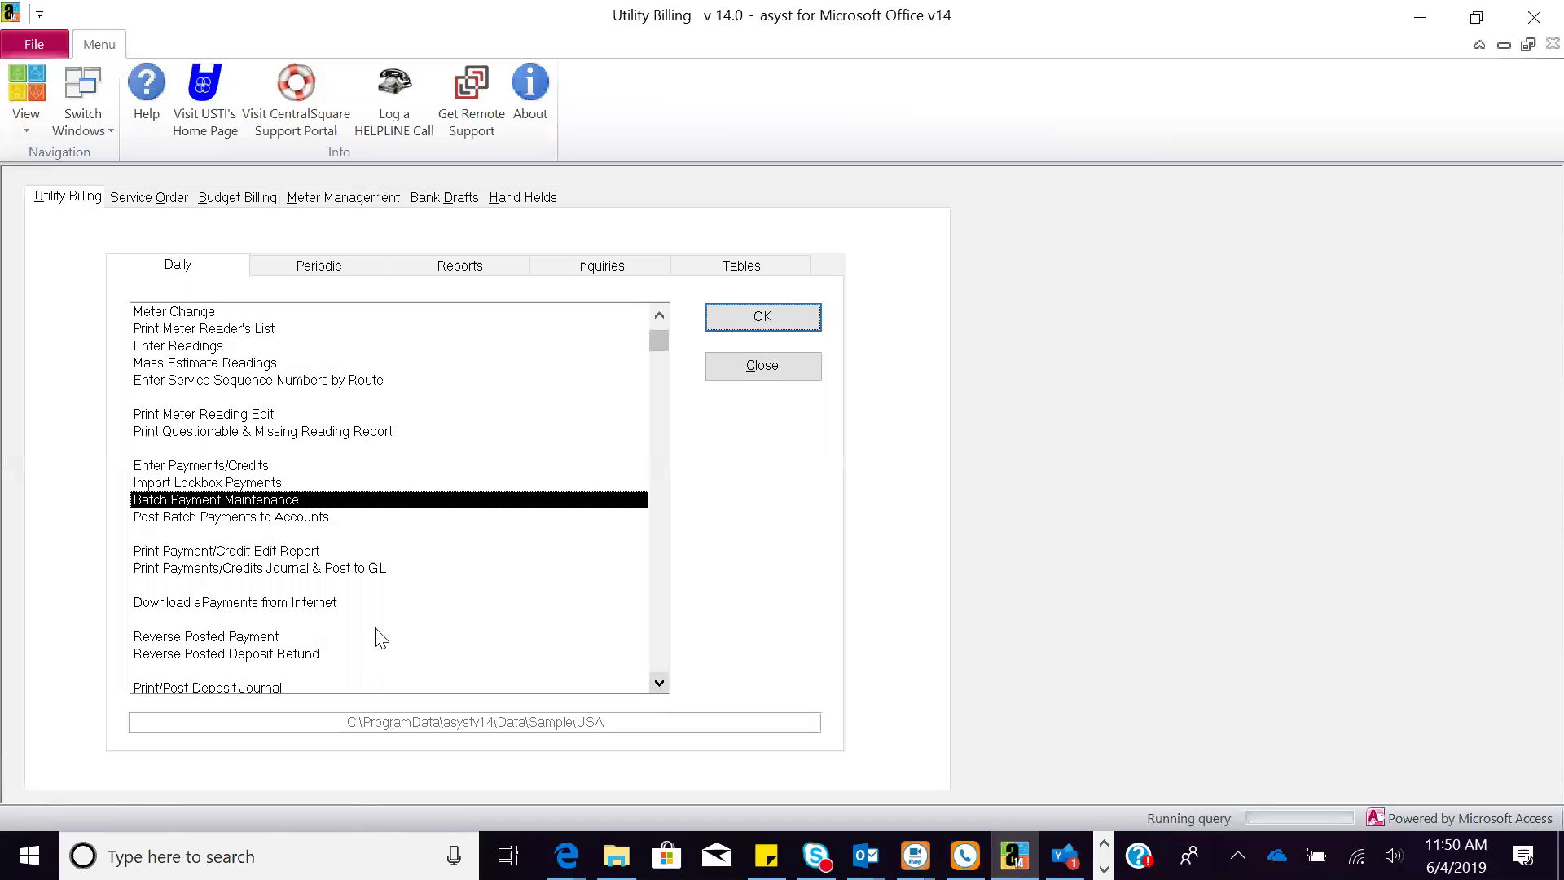
left_click(289, 638)
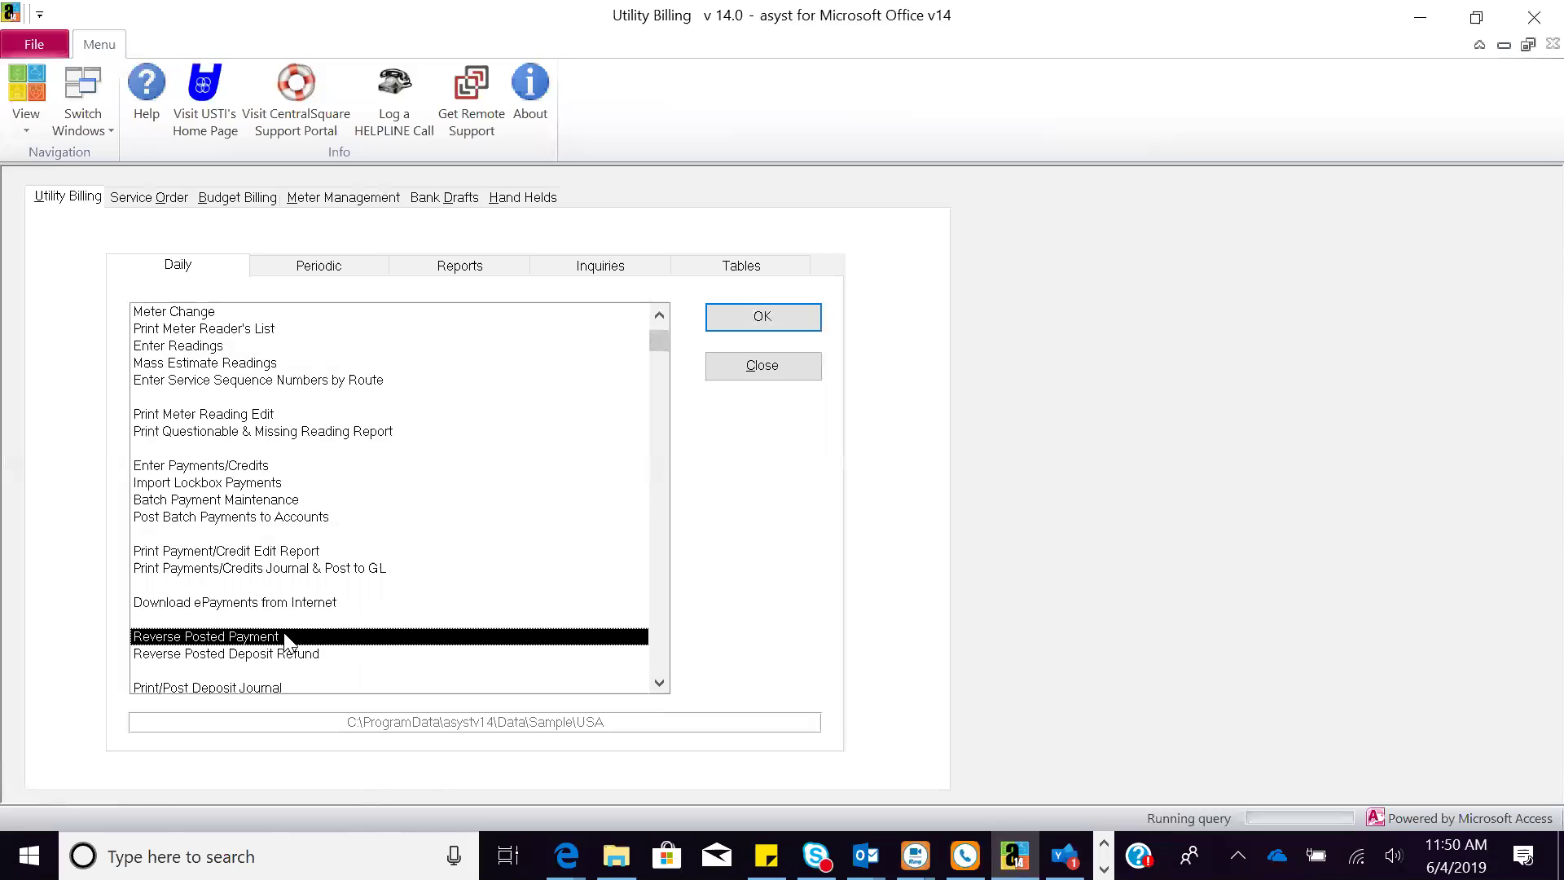
left_click(745, 322)
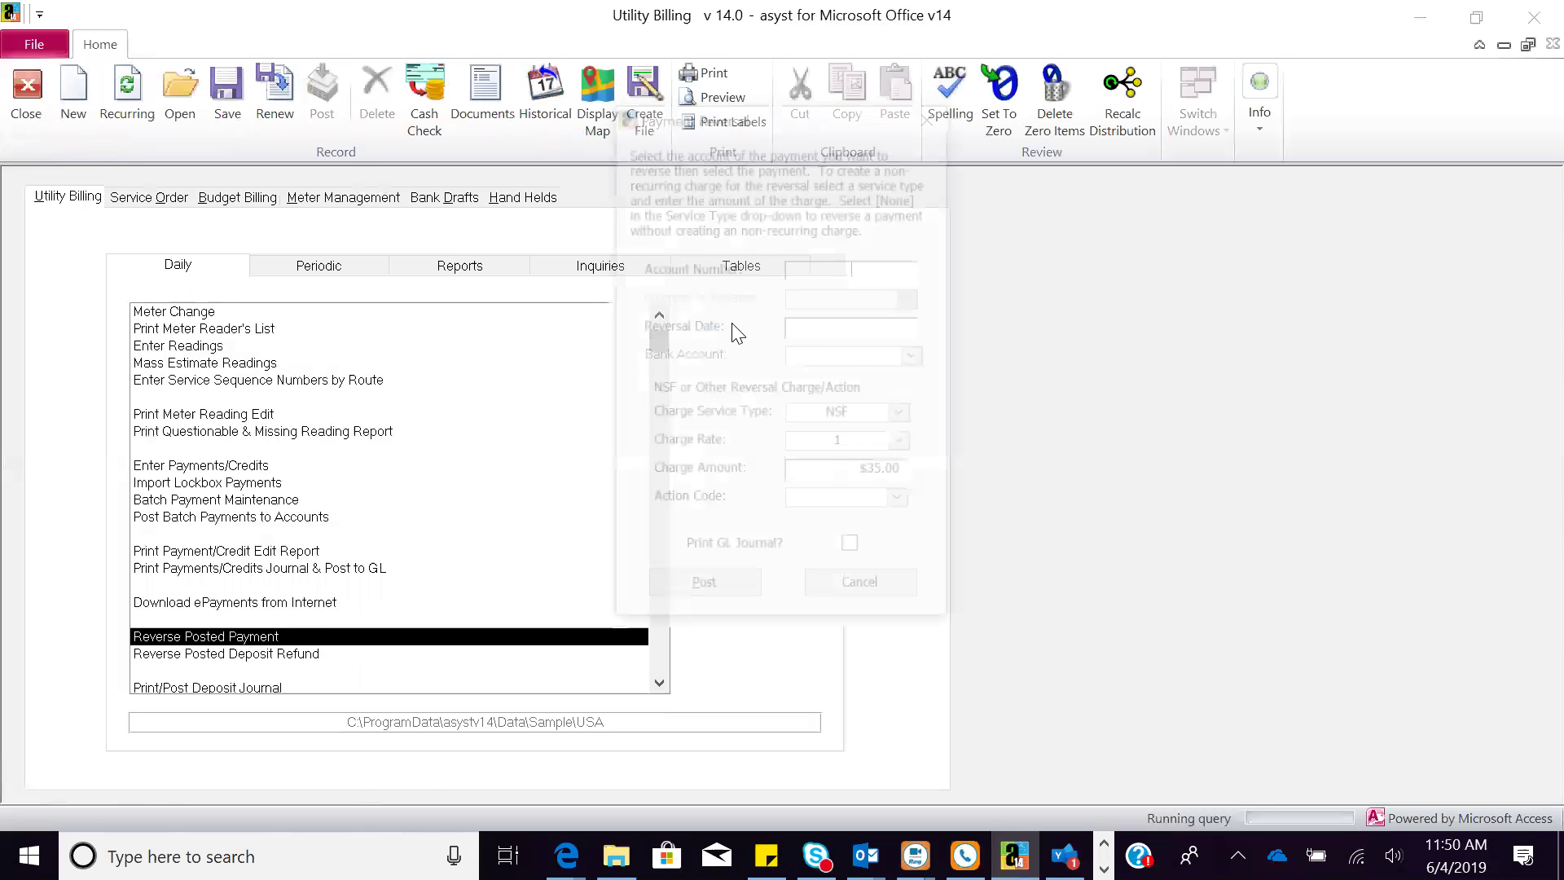
double_click(799, 270)
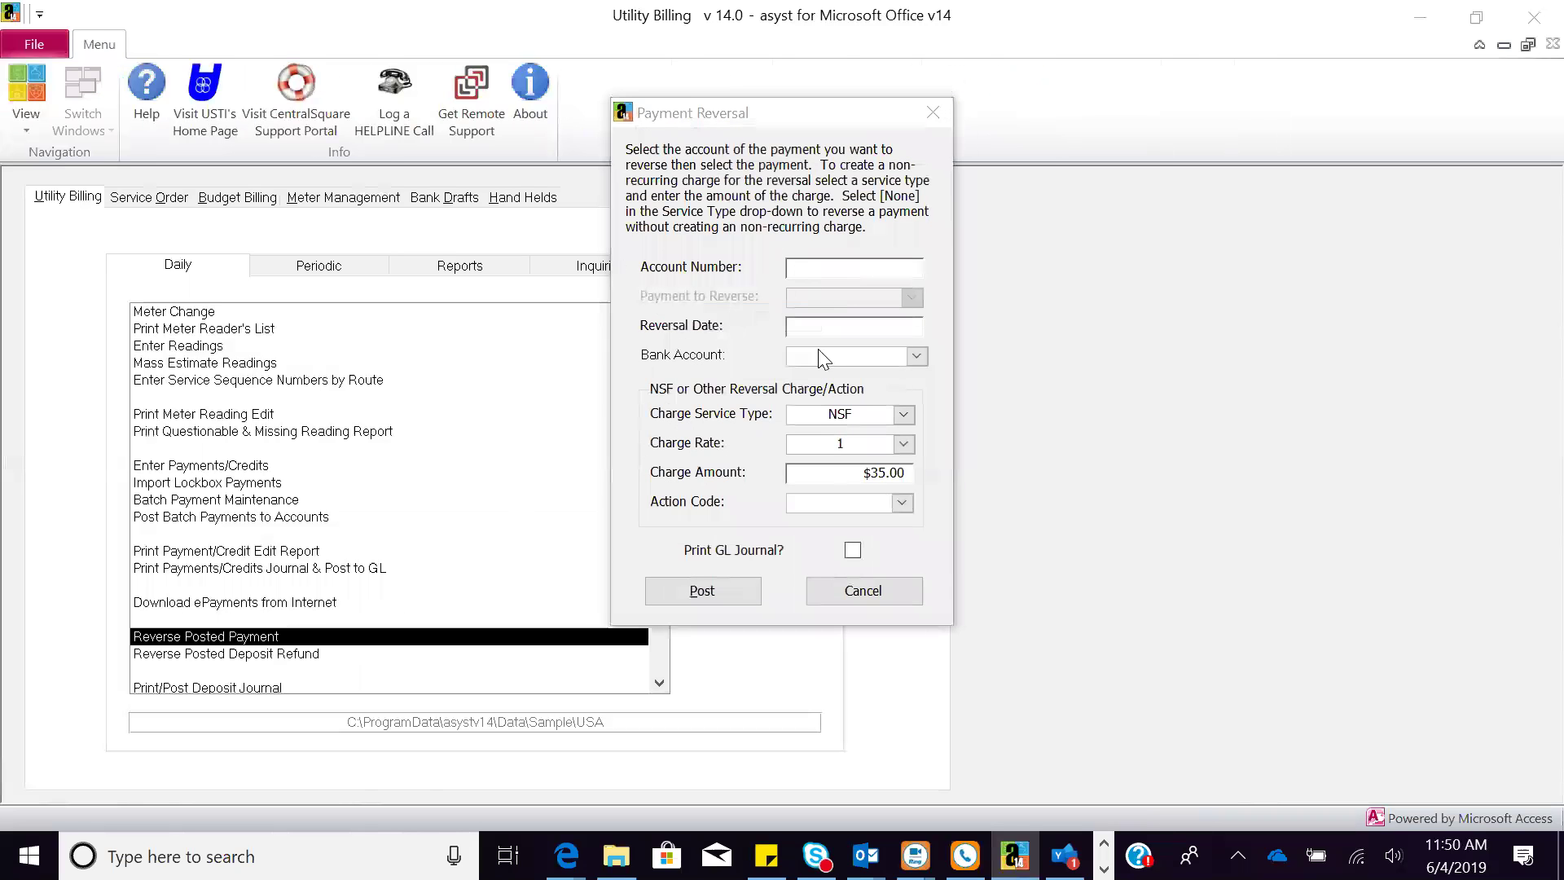
left_click(936, 579)
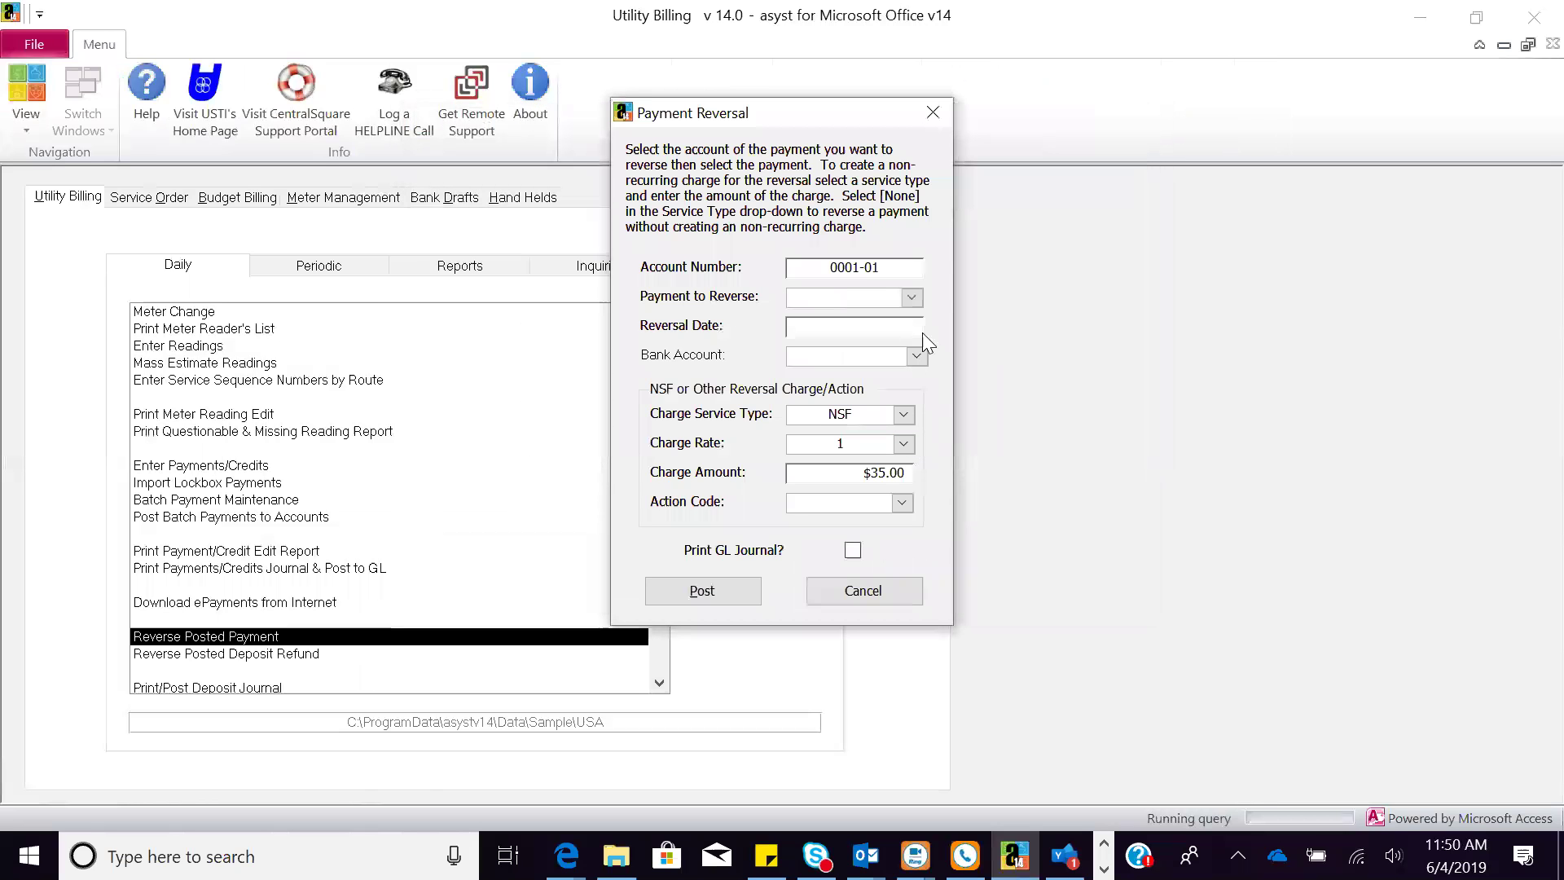
left_click(913, 298)
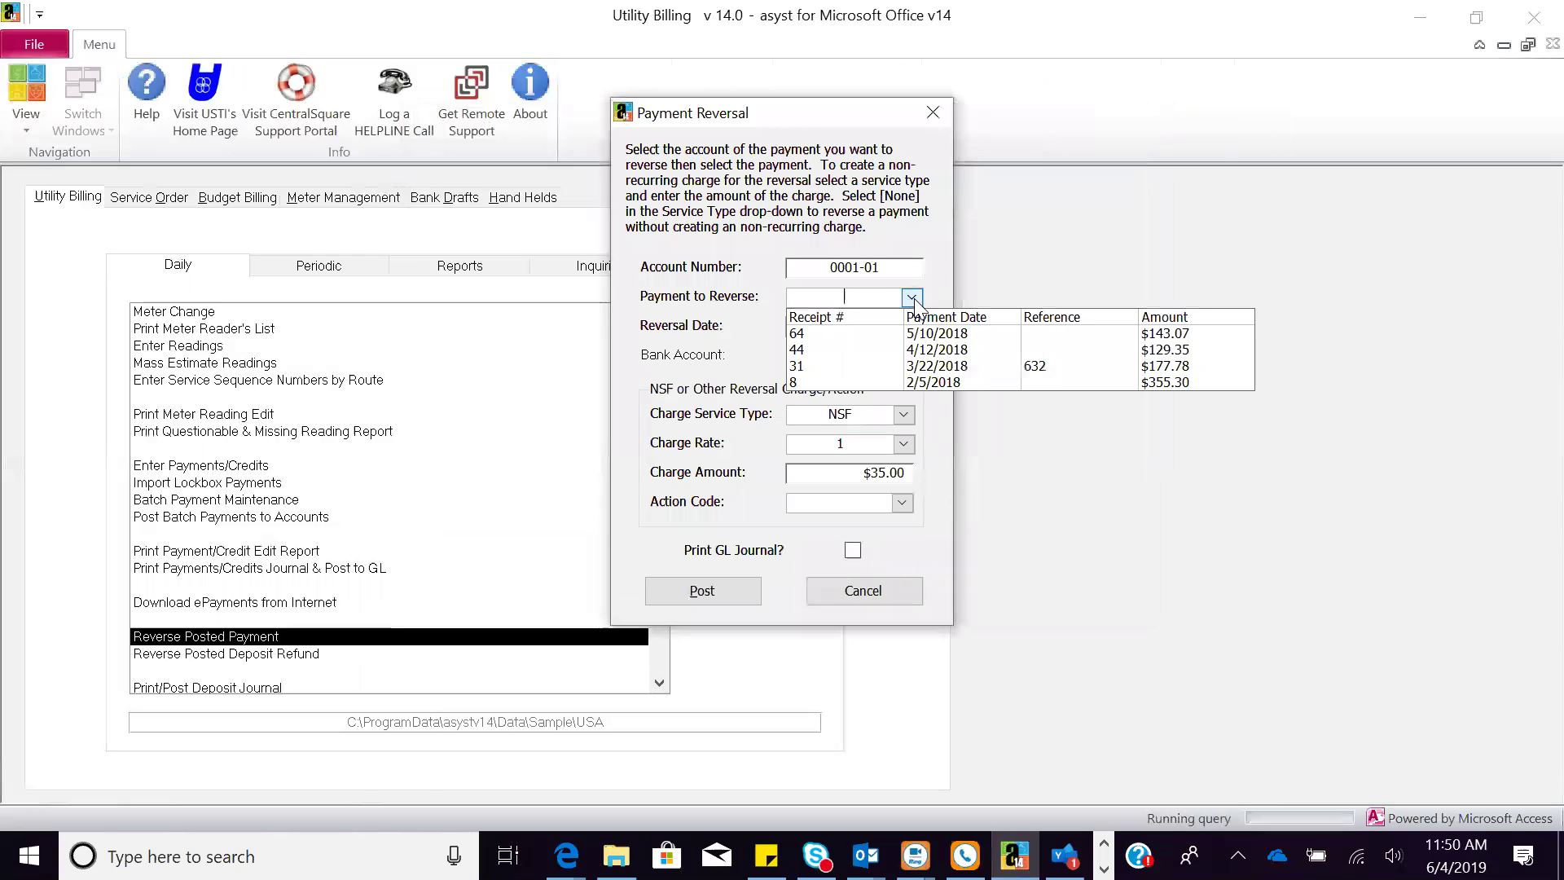
left_click(896, 382)
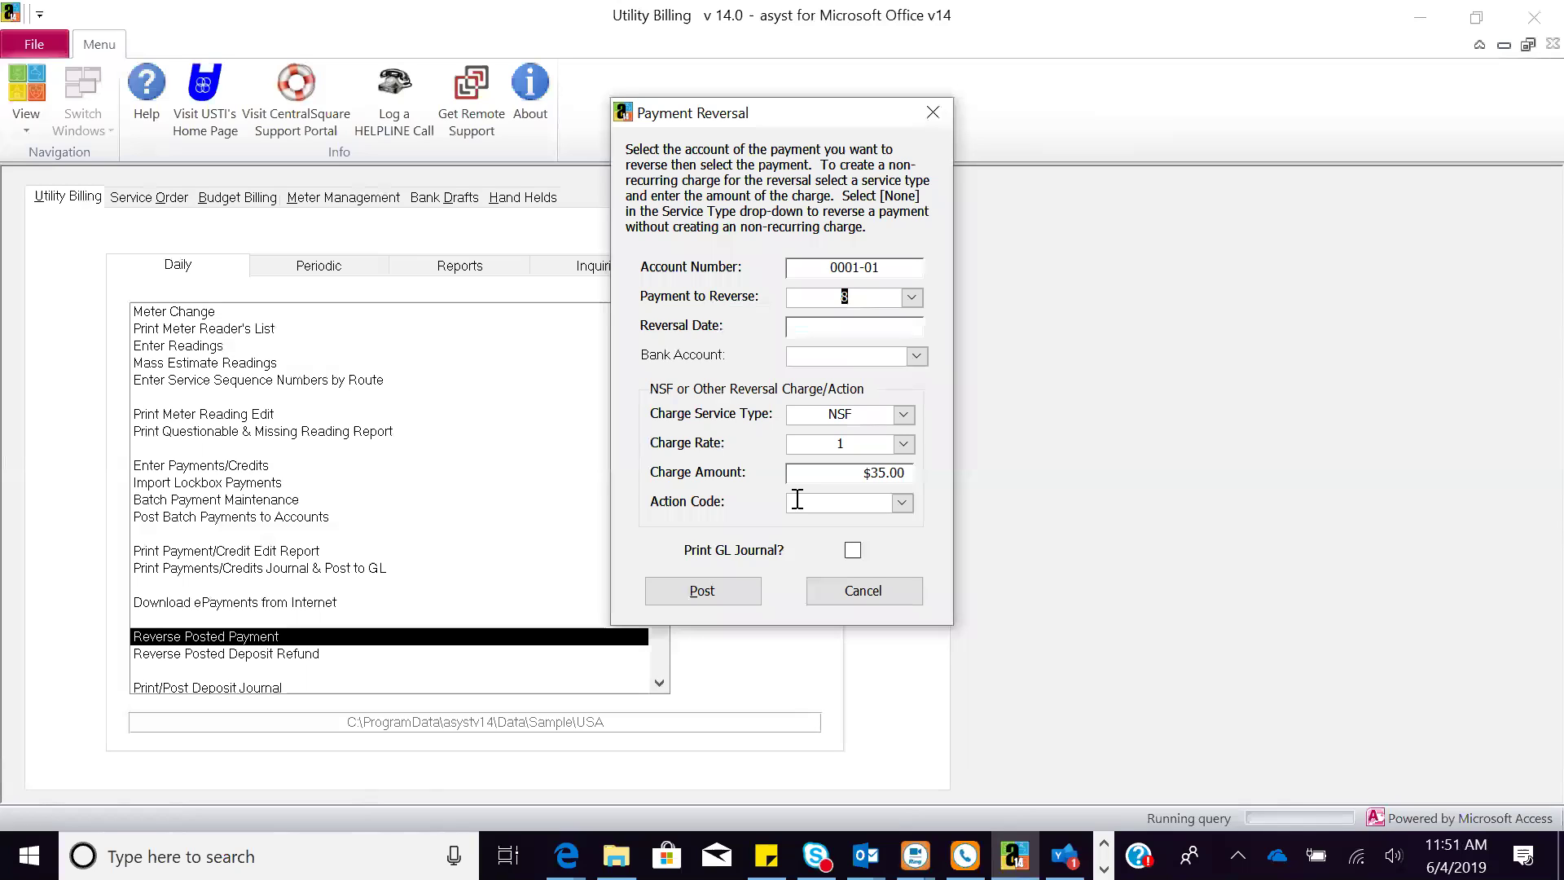
left_click(864, 591)
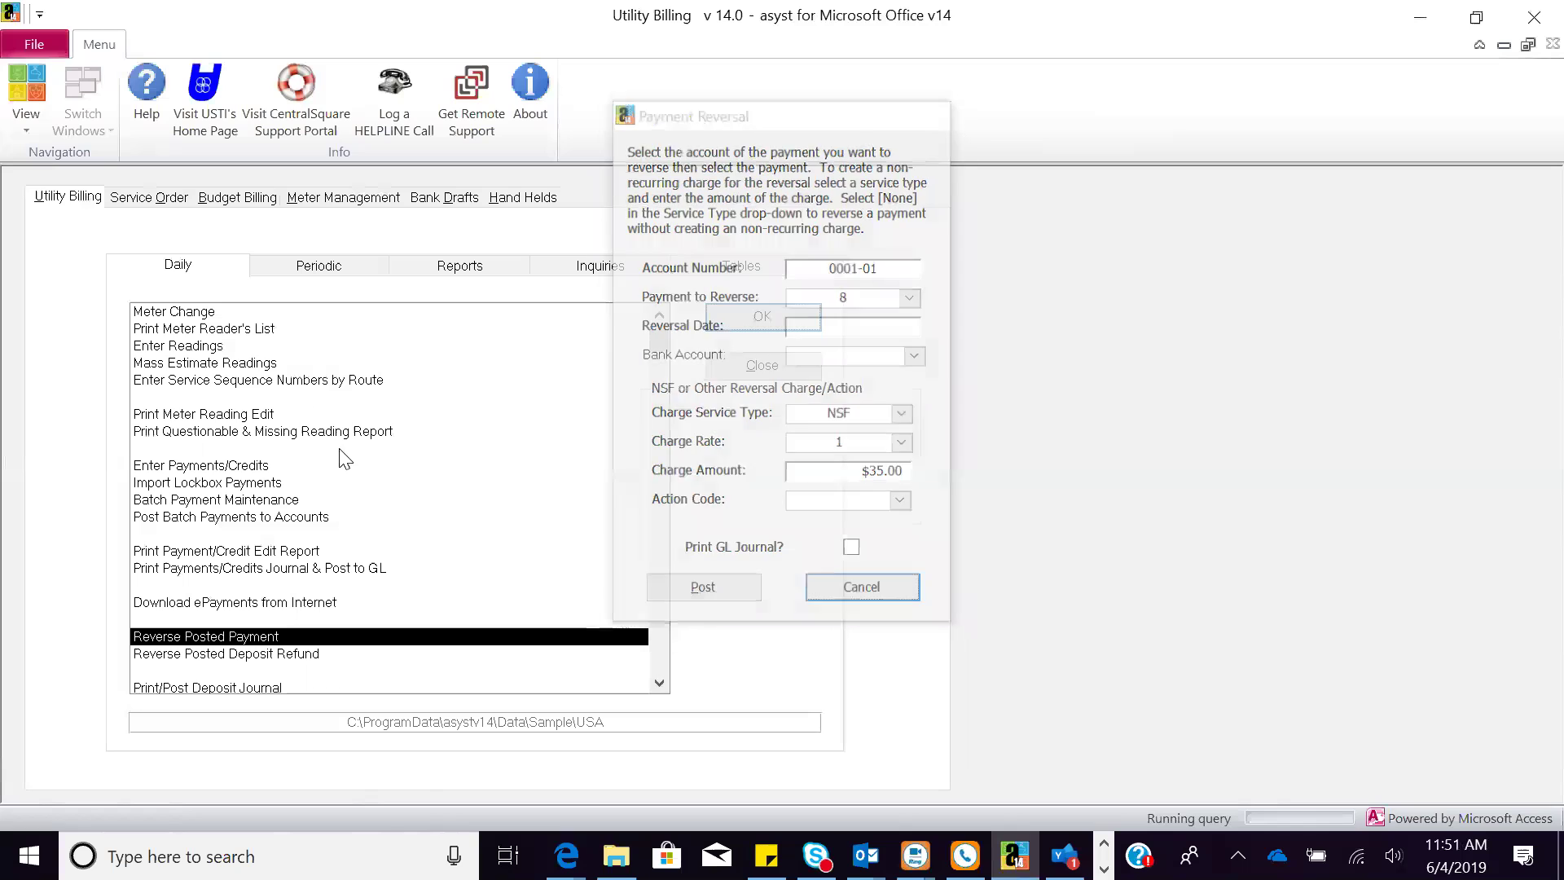
left_click(656, 684)
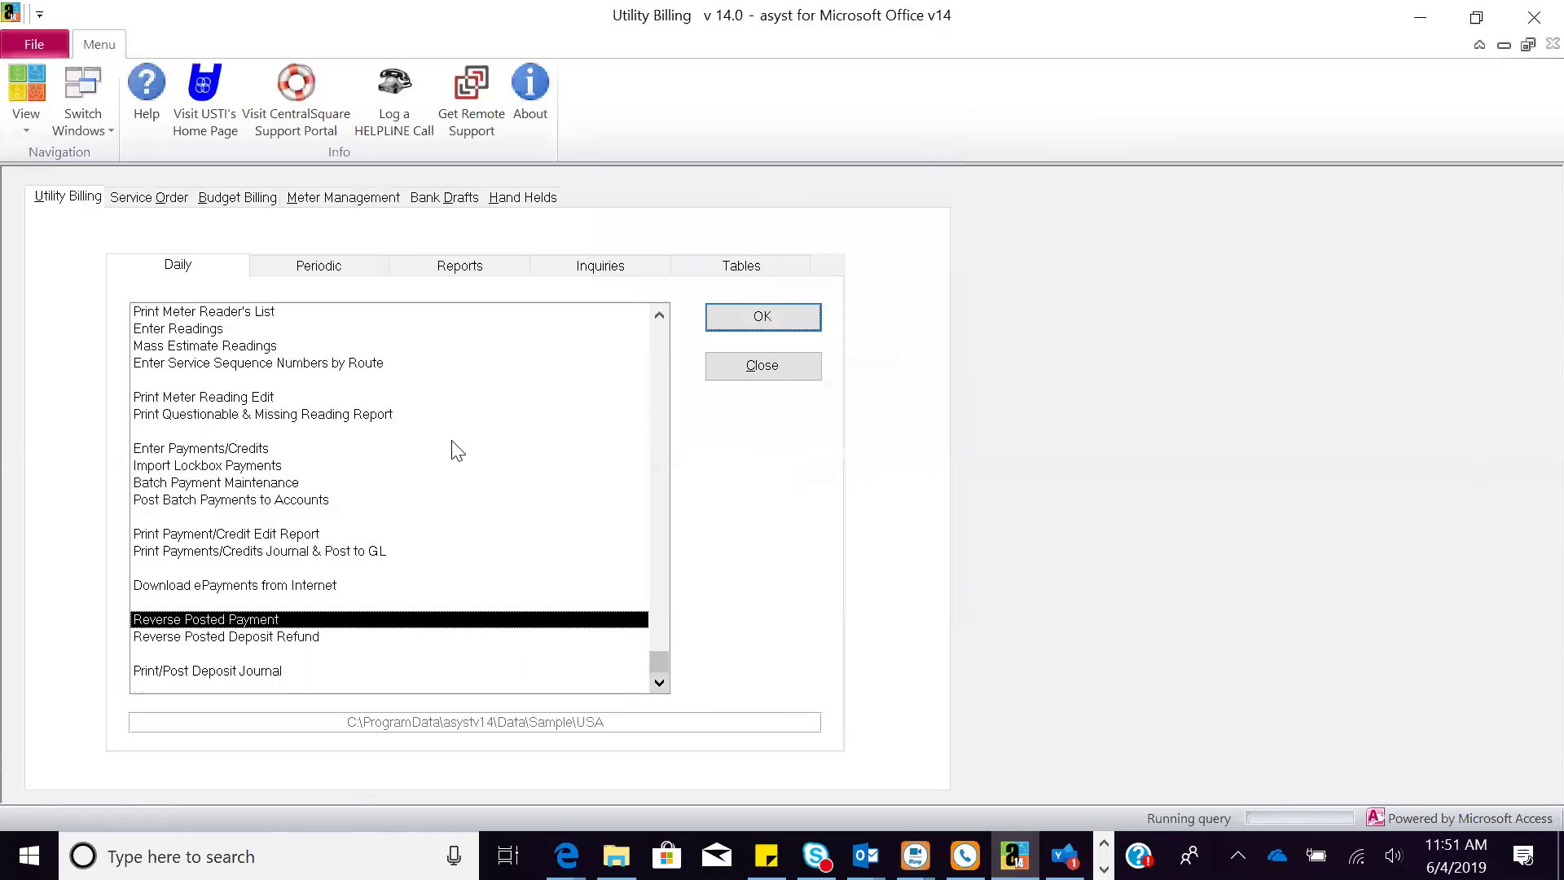
Step: Open Select Accounts to Bill from Utility Billing's periodic tasks and cancel it without selecting any accounts
left_click(353, 274)
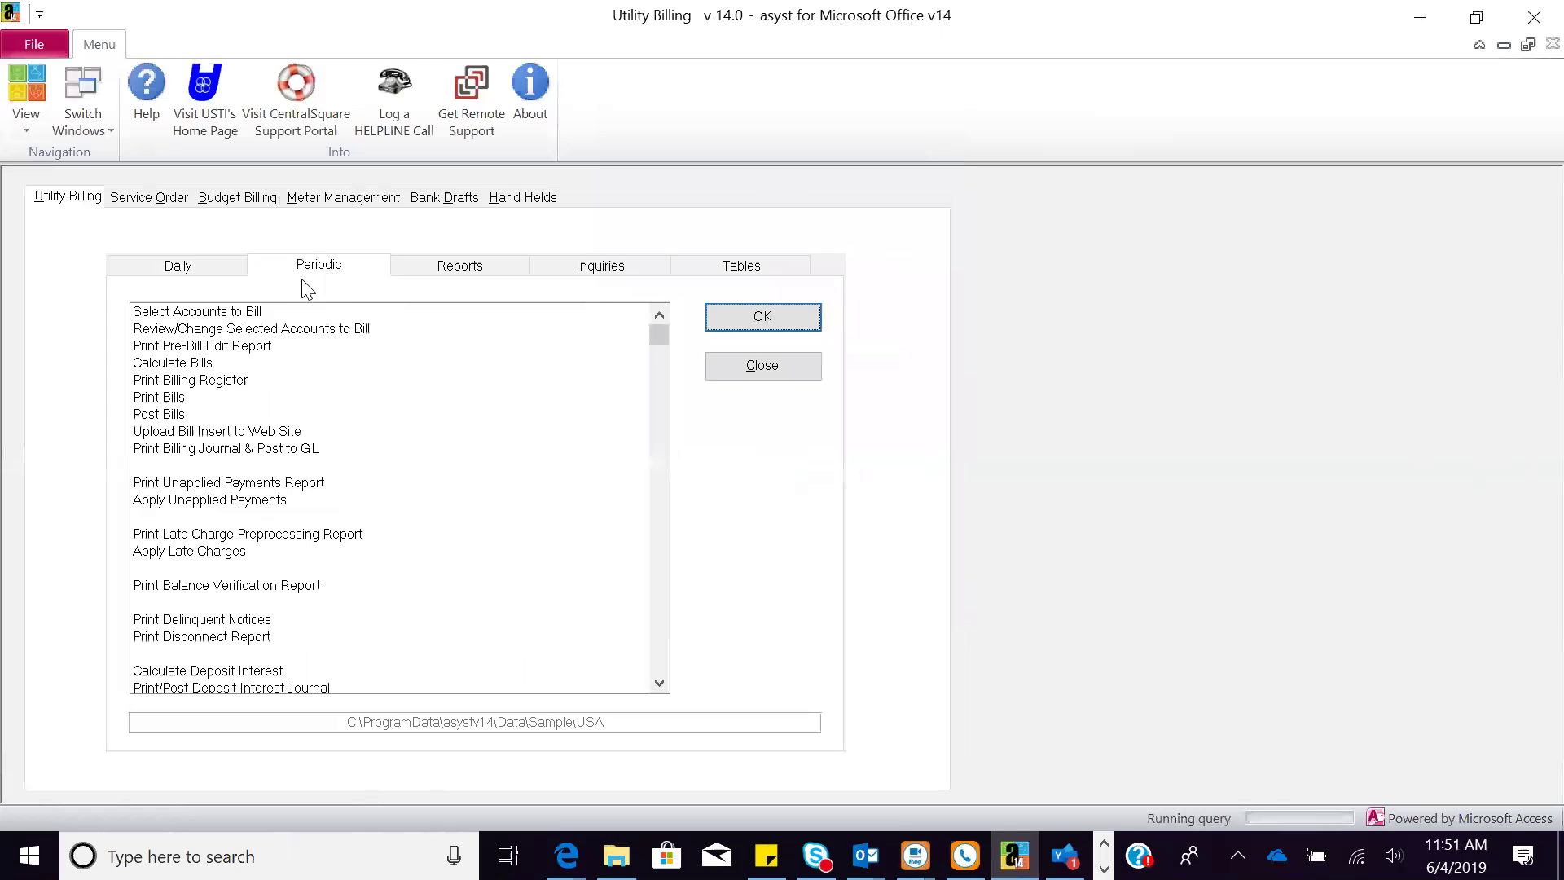
left_click(259, 313)
left_click(749, 314)
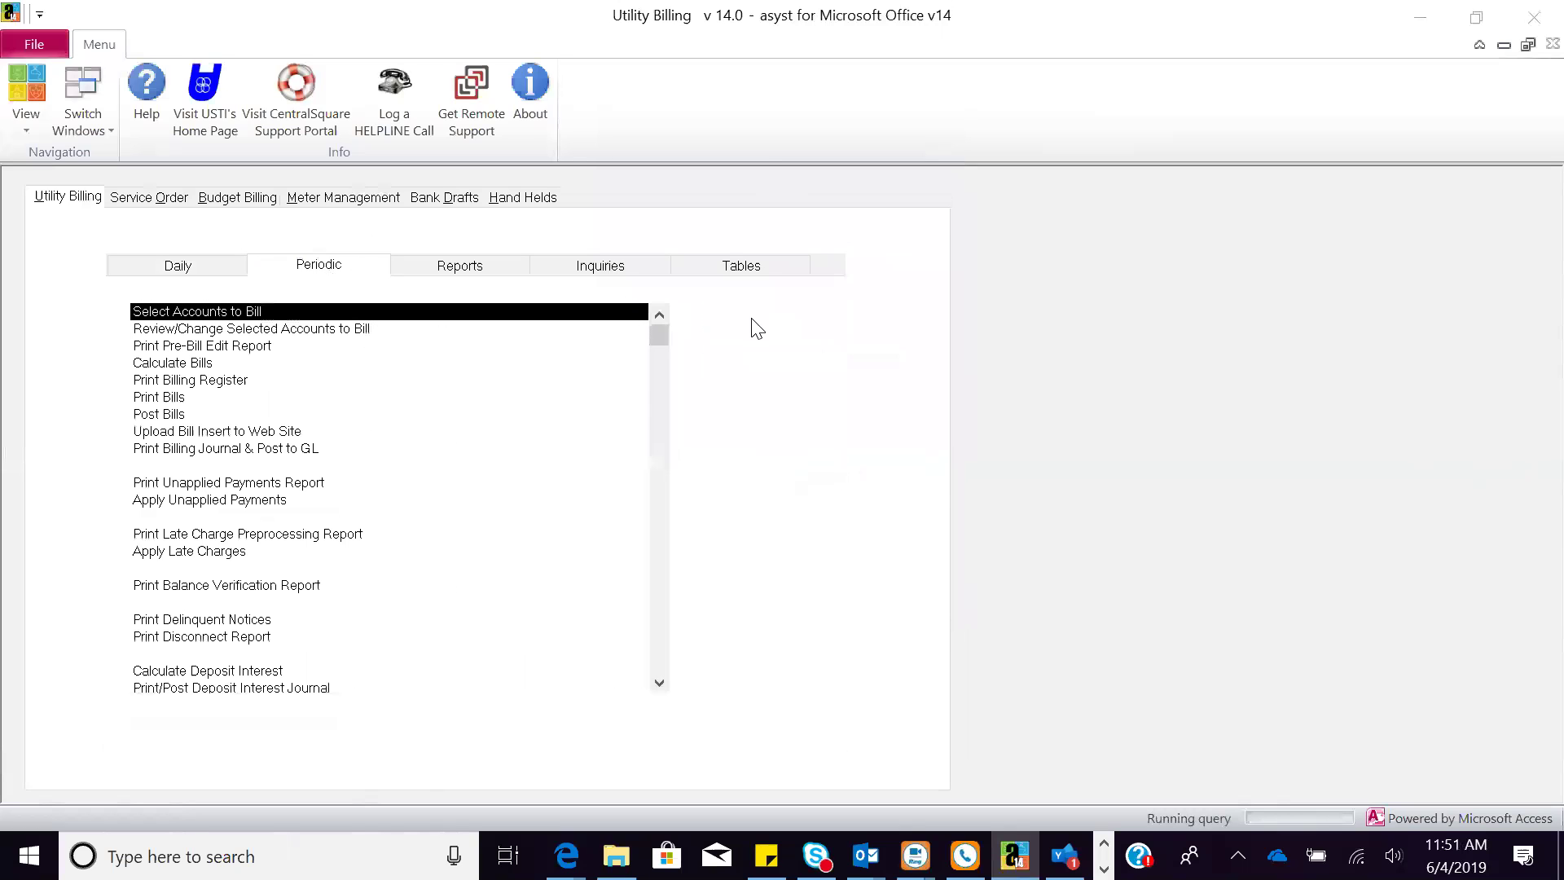
left_click(787, 510)
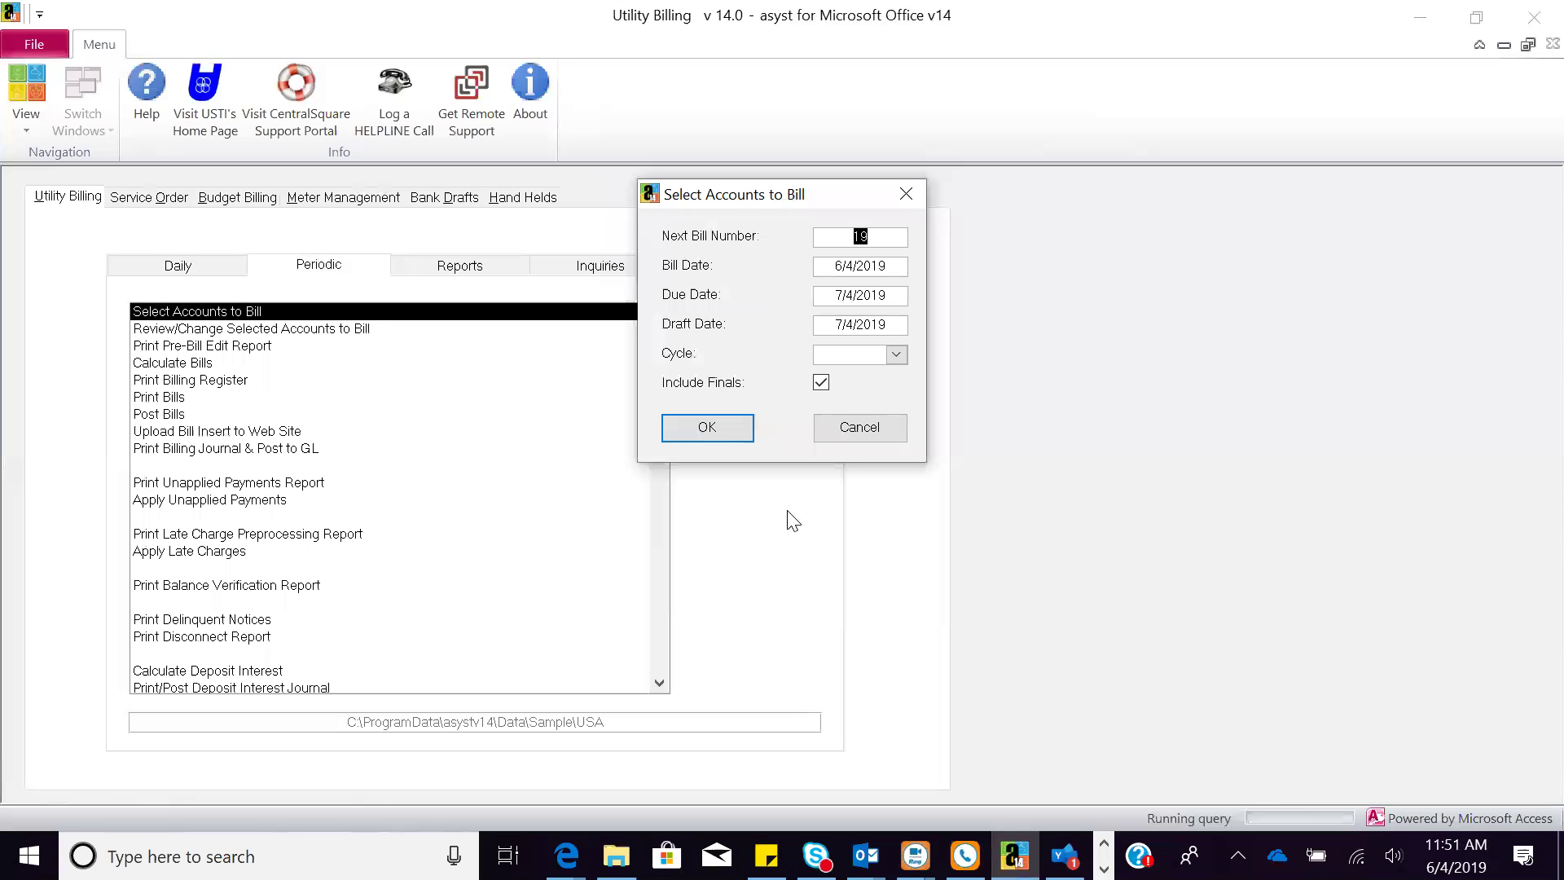
left_click(852, 428)
Step: Review the periodic tasks from Review/Change Selected Accounts to Bill through Print Delinquent Notices and the reports list, and close Utility Billing
left_click(352, 330)
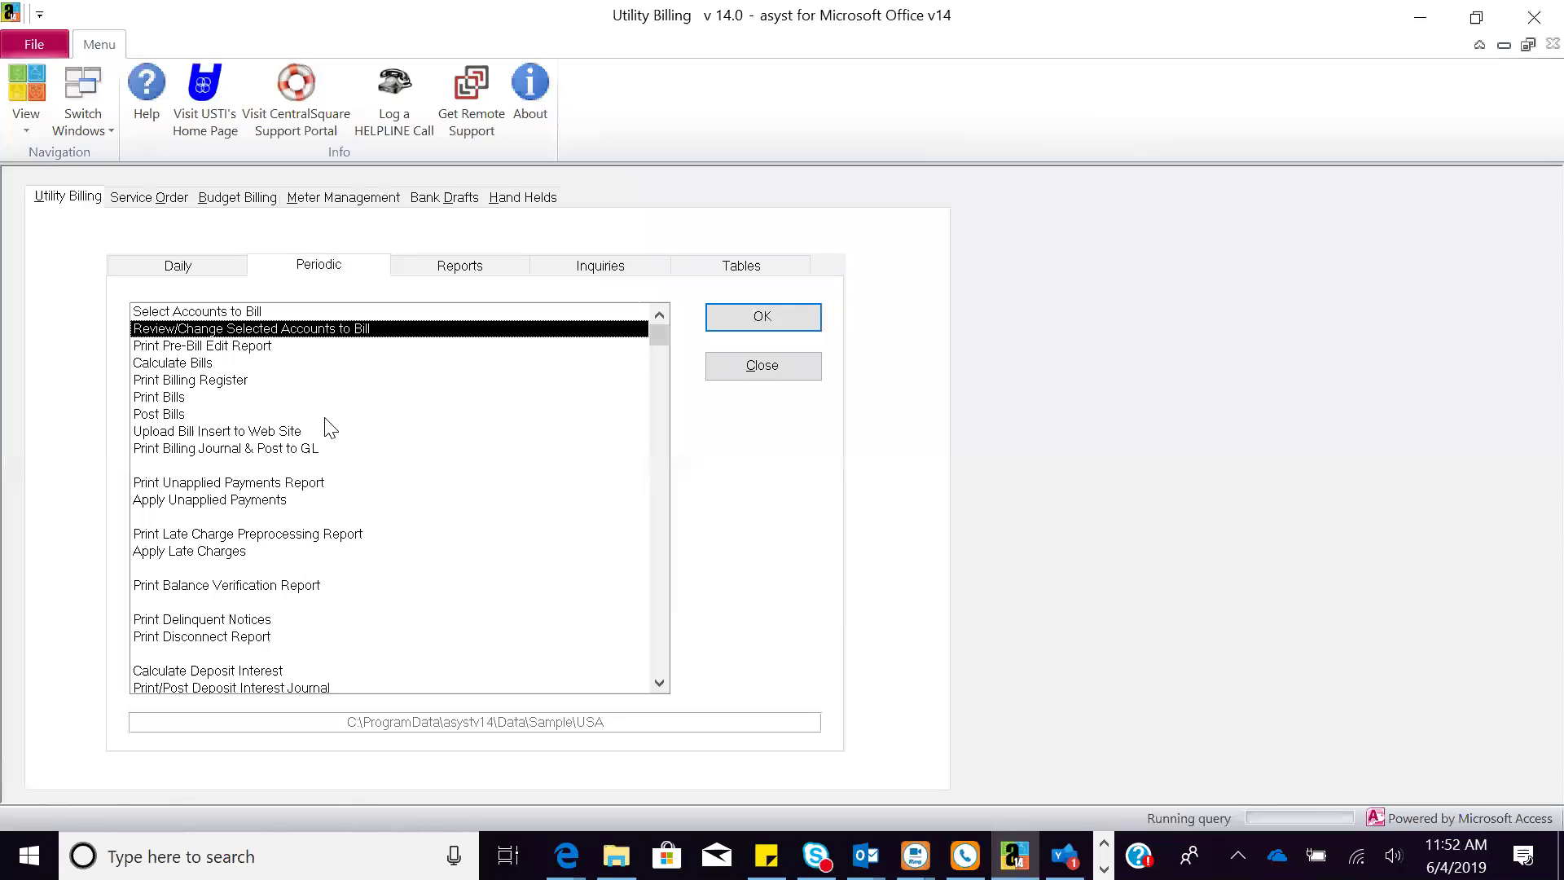
left_click(272, 351)
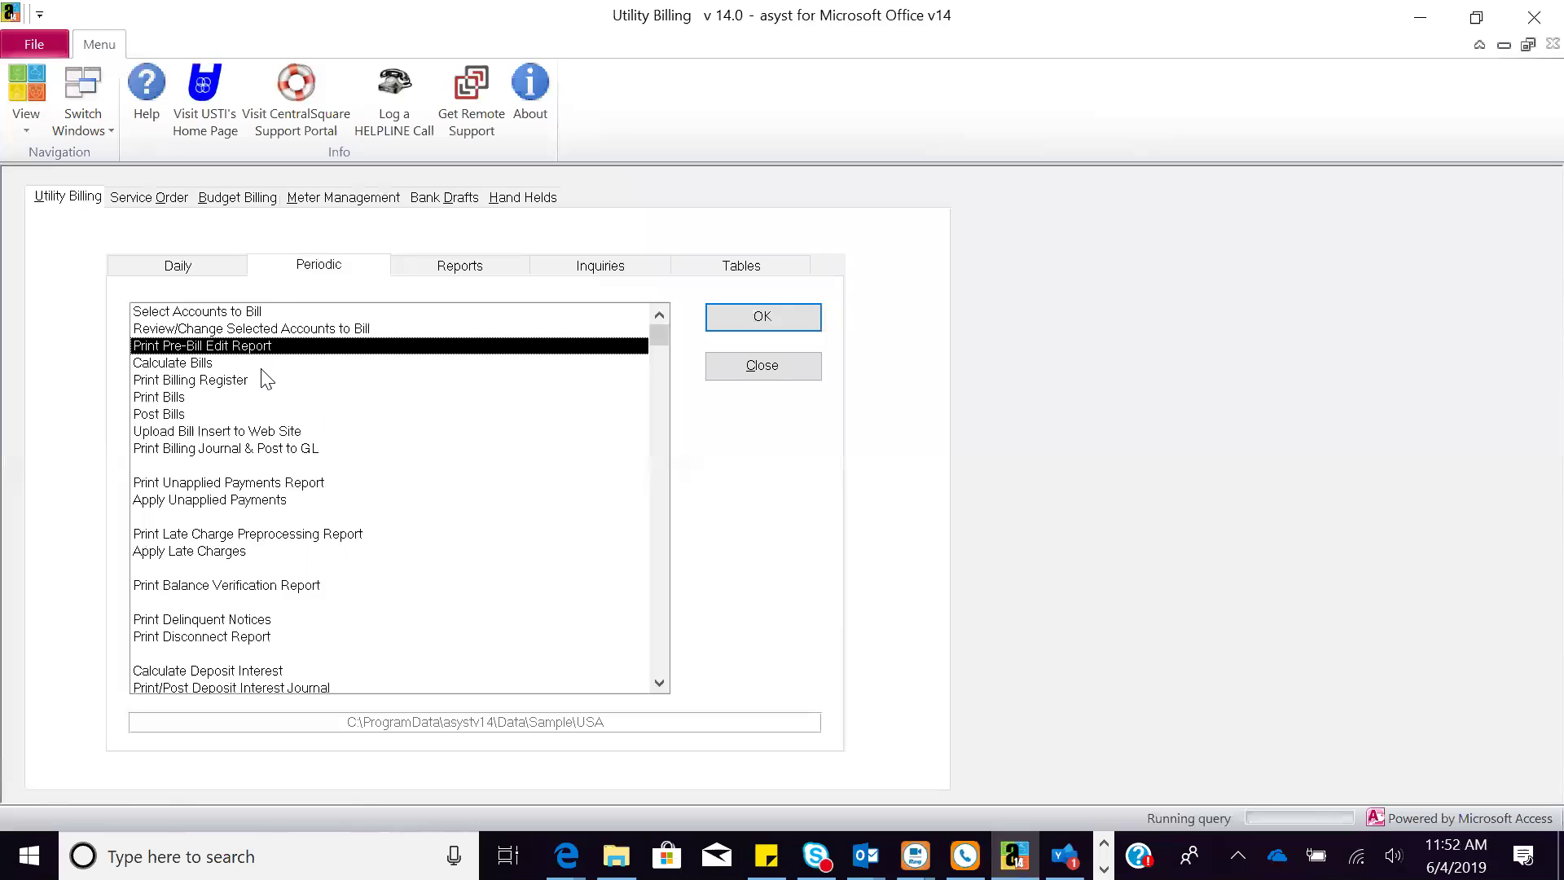
key("Down")
left_click(256, 382)
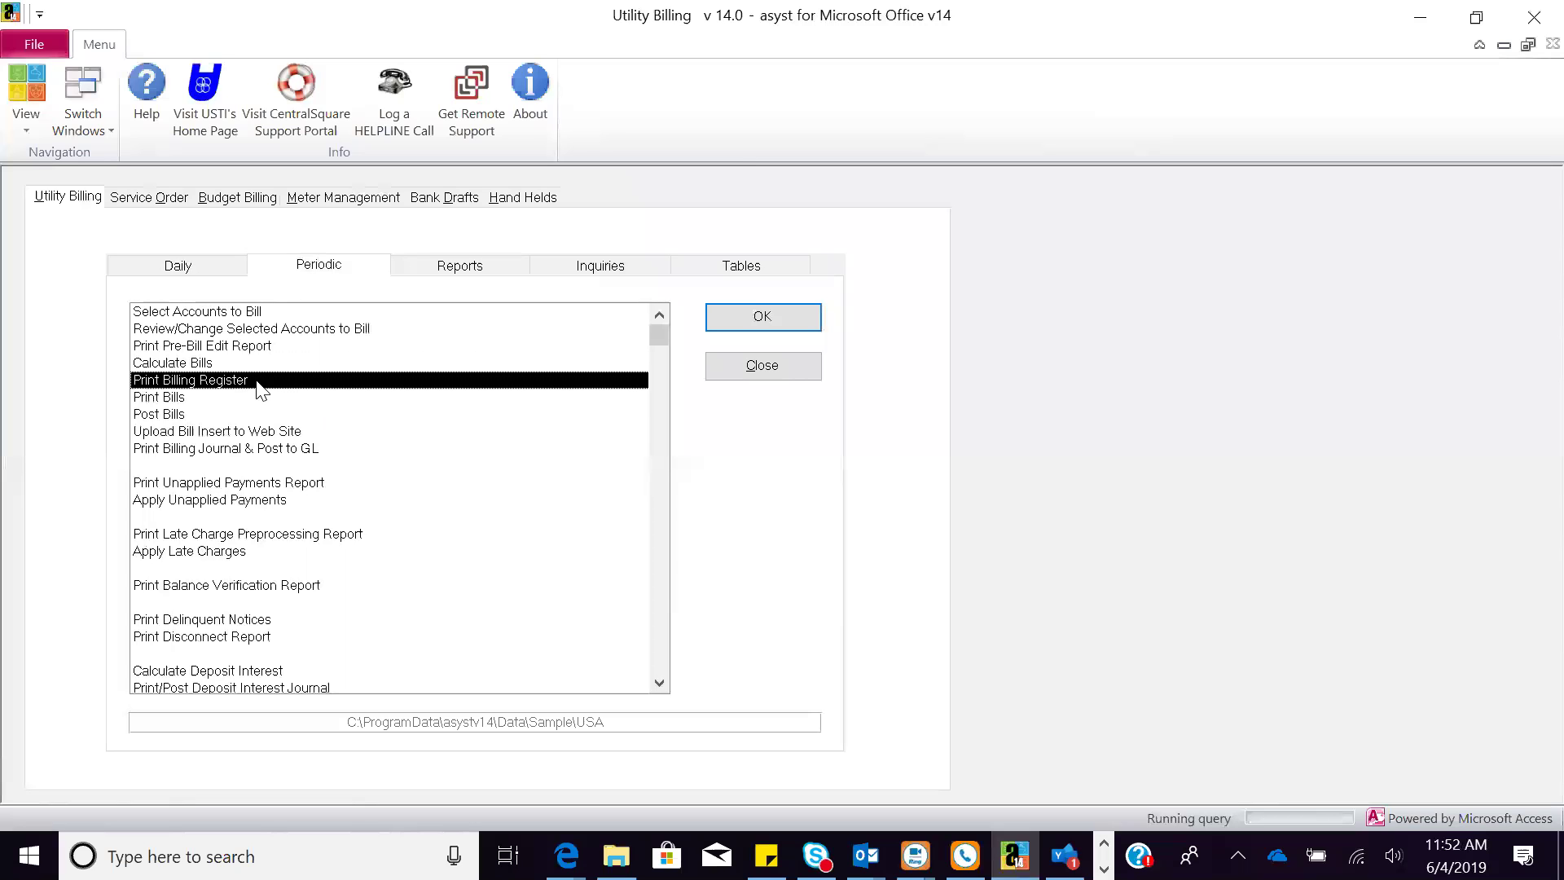
left_click(207, 401)
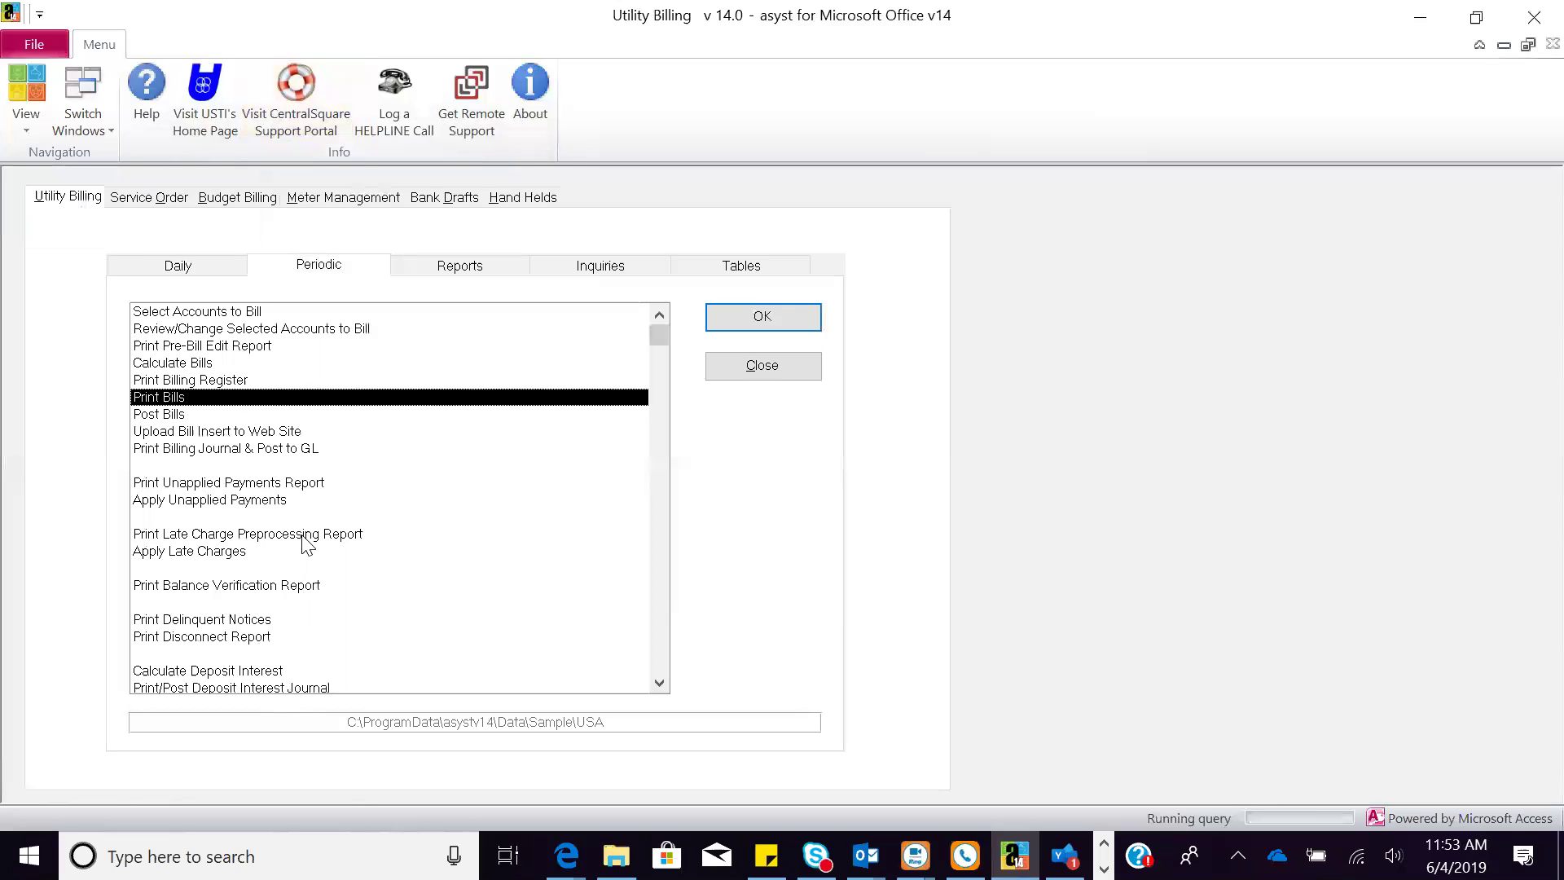
left_click(269, 621)
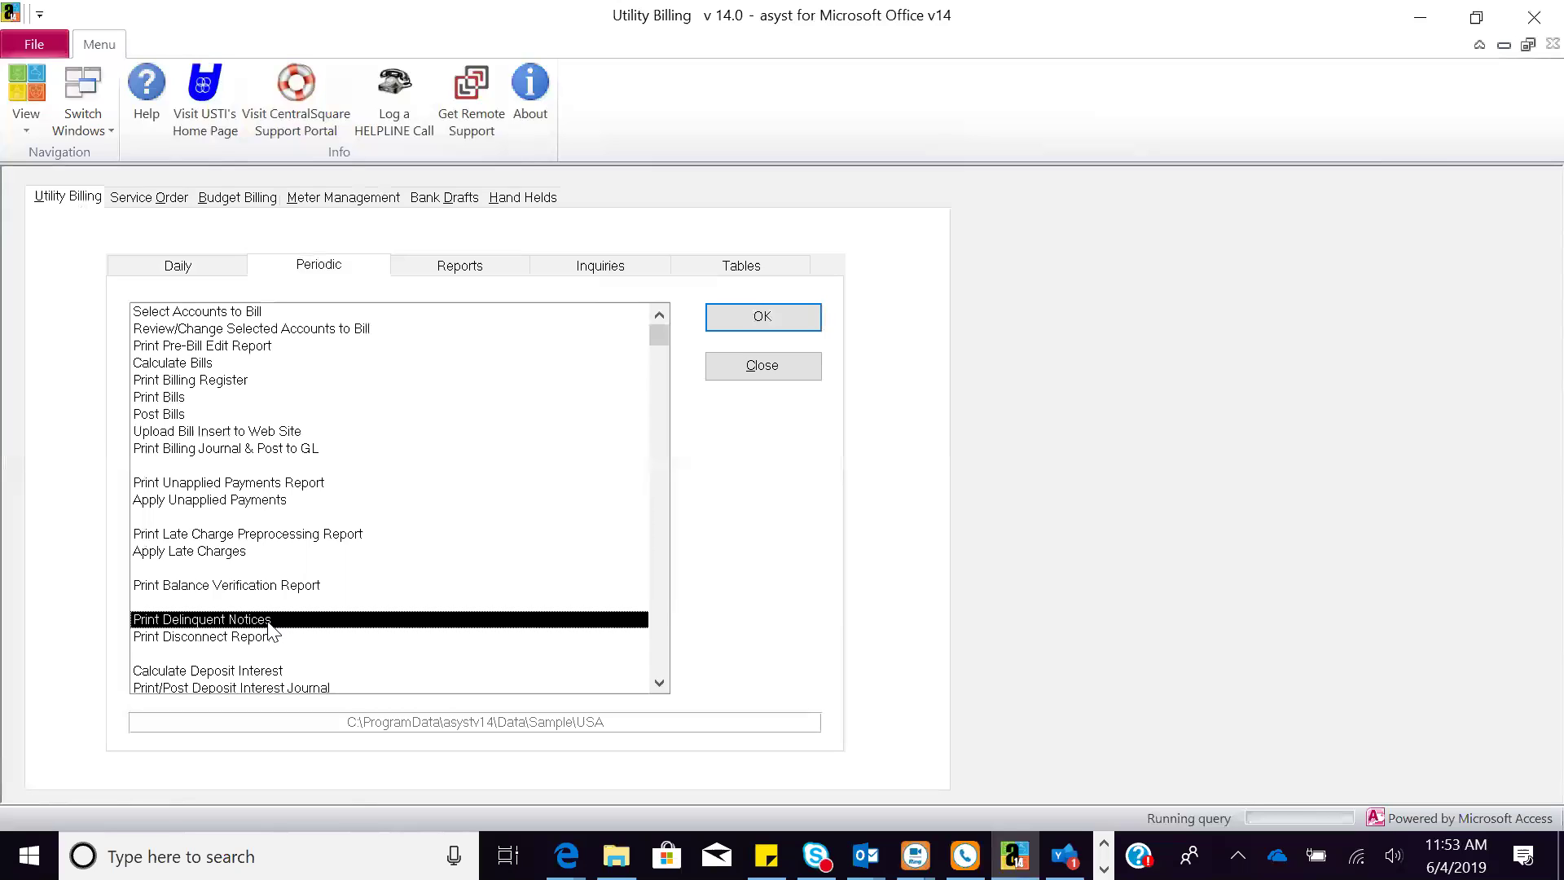
left_click(659, 683)
left_click(659, 683)
left_click(659, 683)
left_click(659, 682)
left_click(659, 683)
left_click(659, 682)
left_click(659, 683)
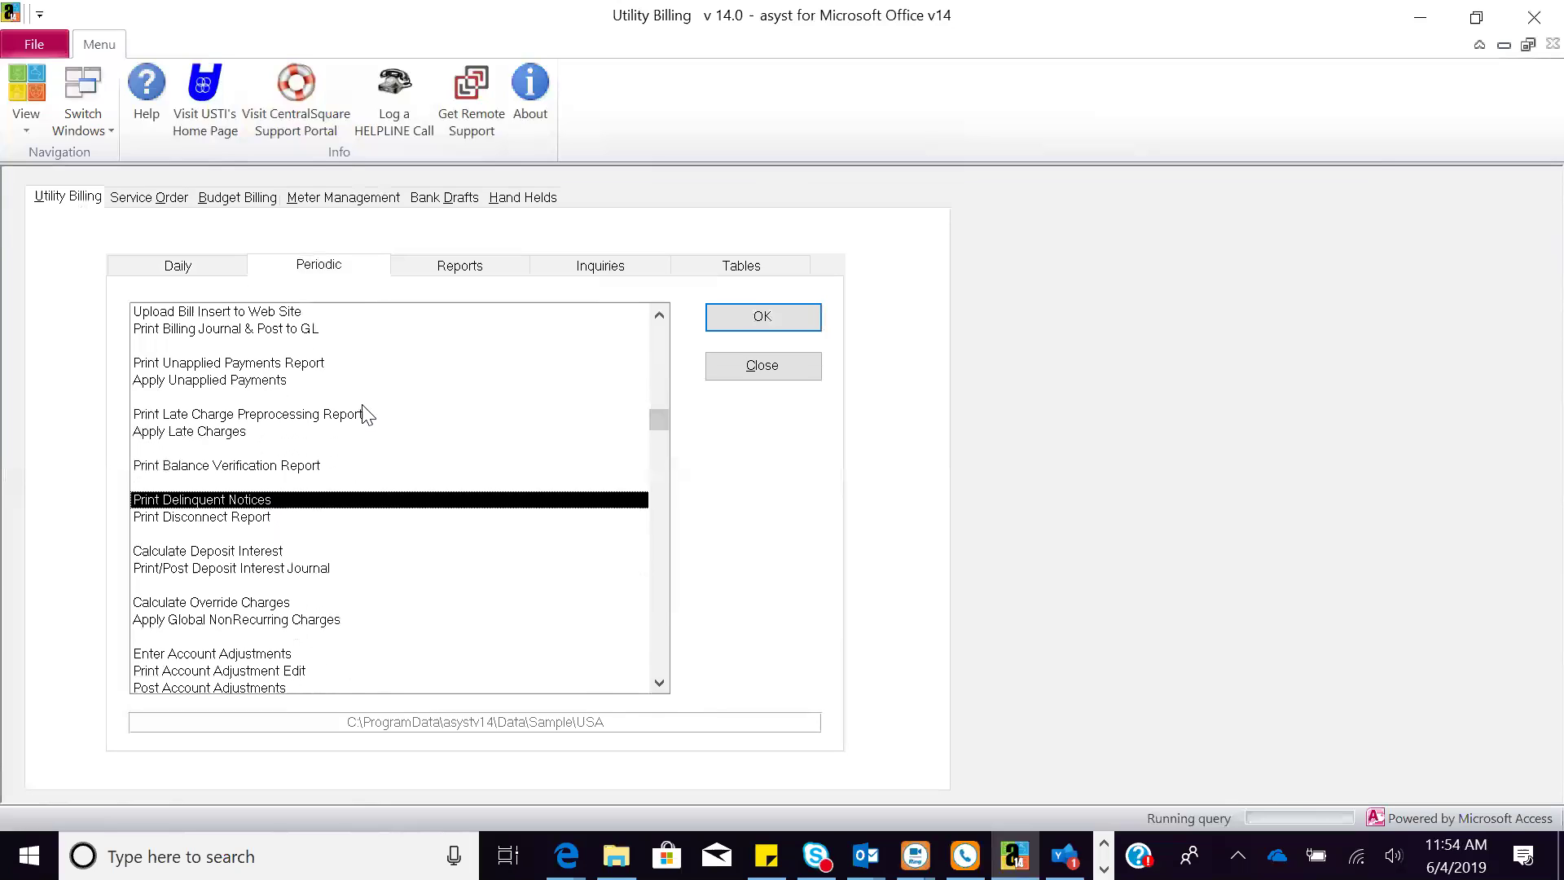
left_click(444, 270)
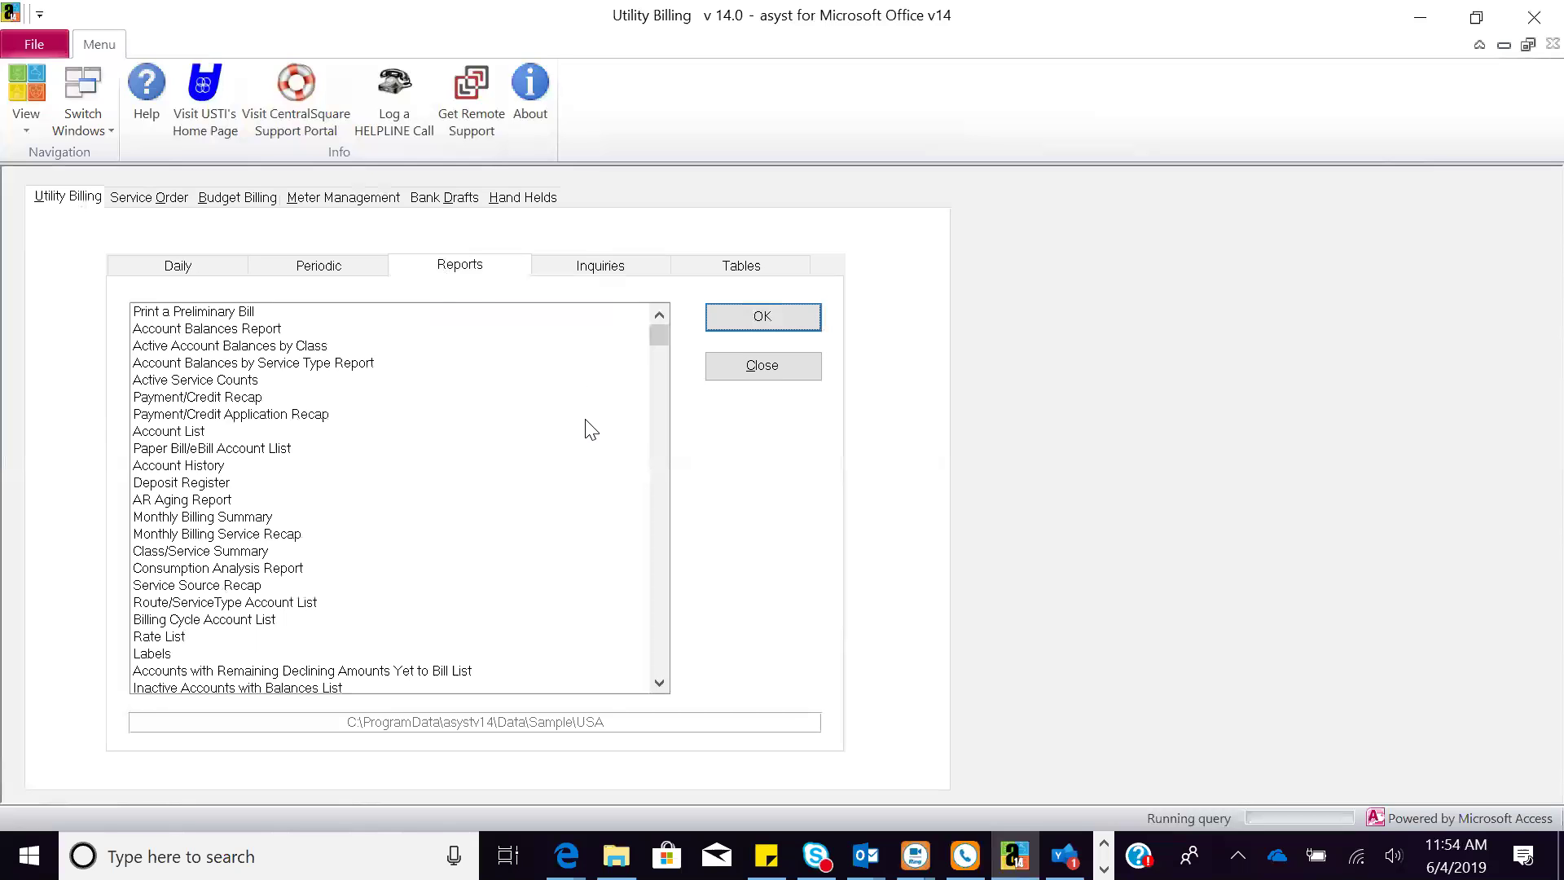
left_click(737, 367)
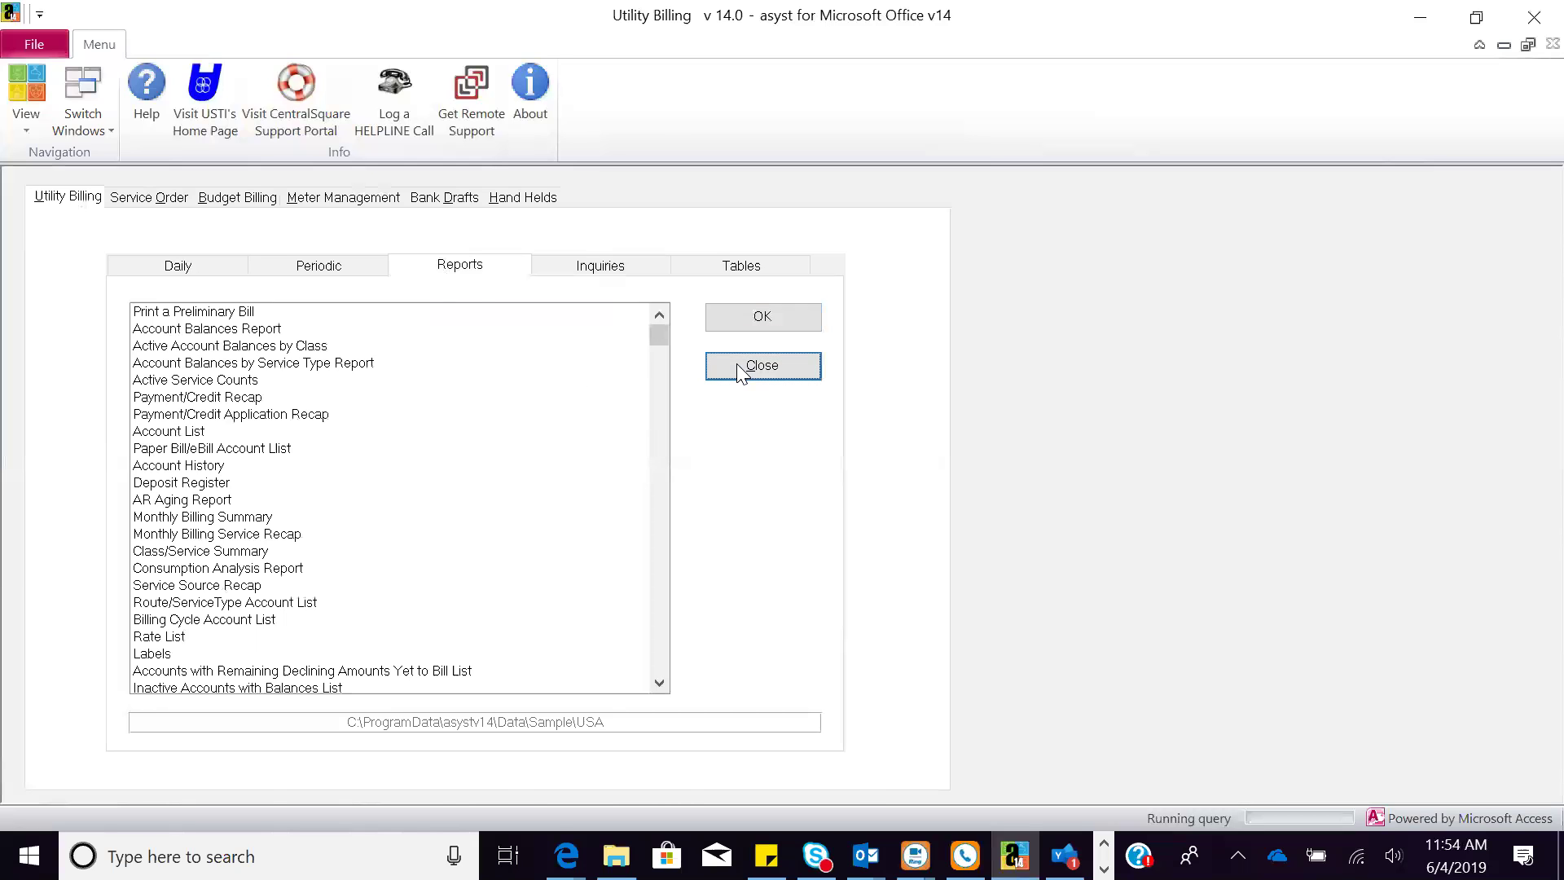
Step: Open the Master Directory Inquiry in the Master Directory module
left_click(624, 655)
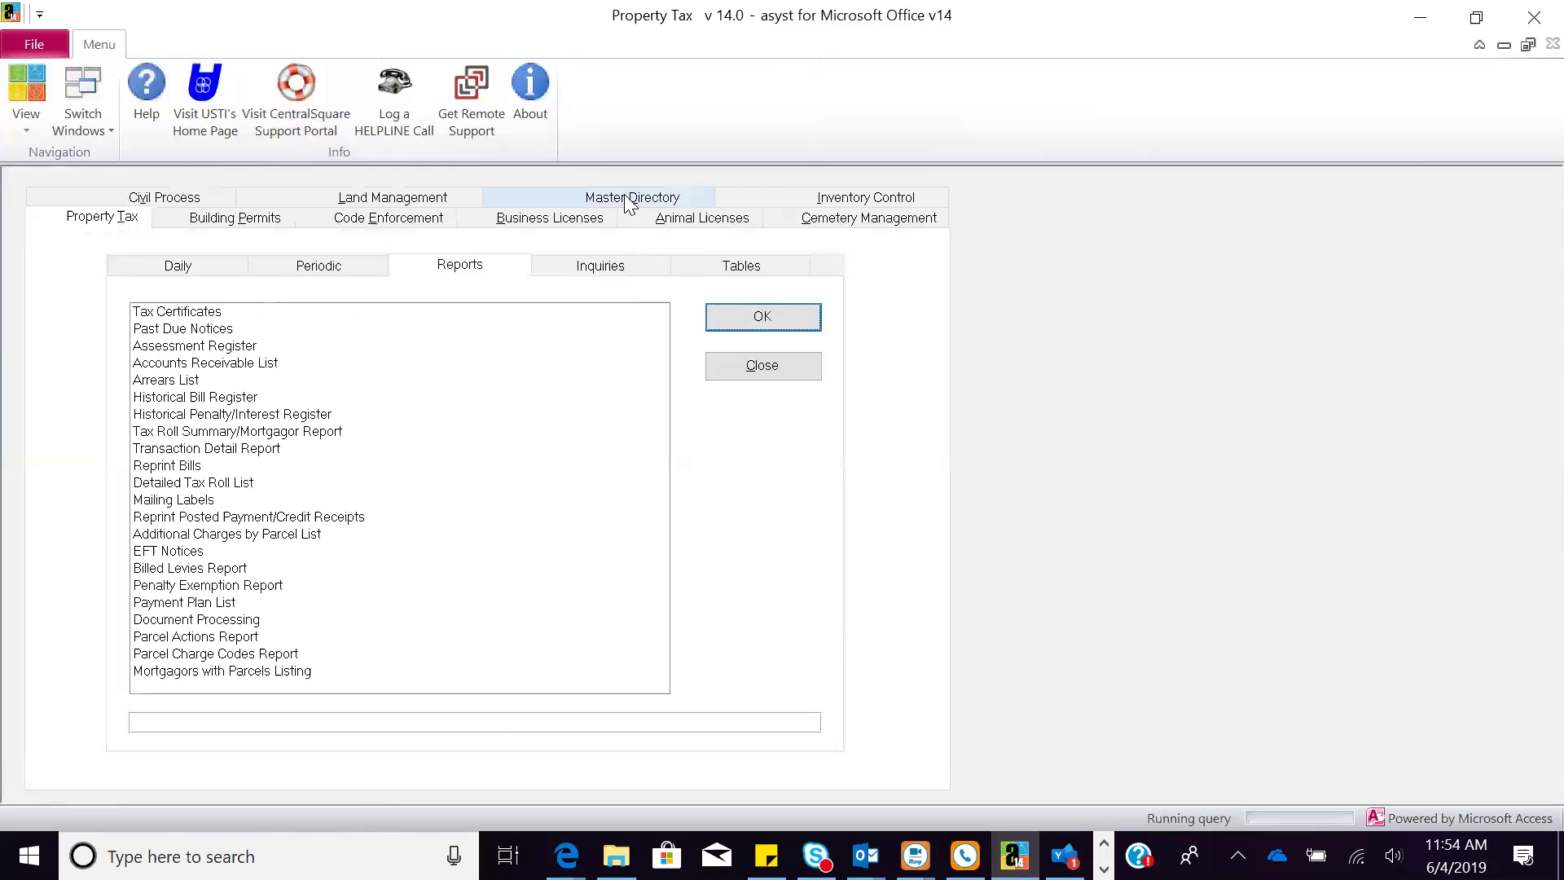
left_click(630, 198)
left_click(580, 269)
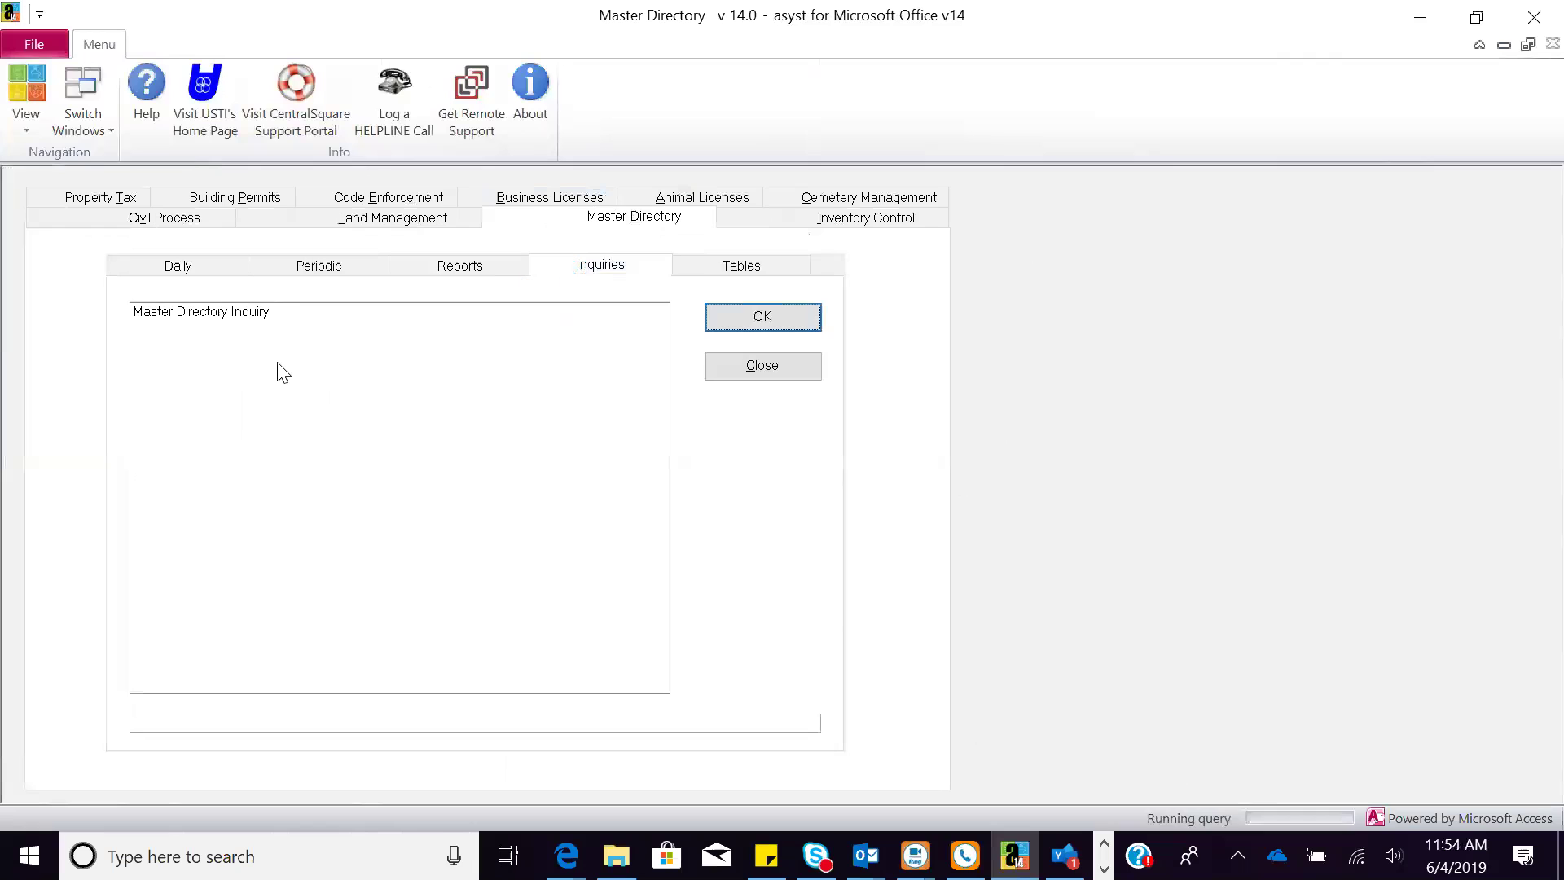
left_click(259, 316)
left_click(733, 316)
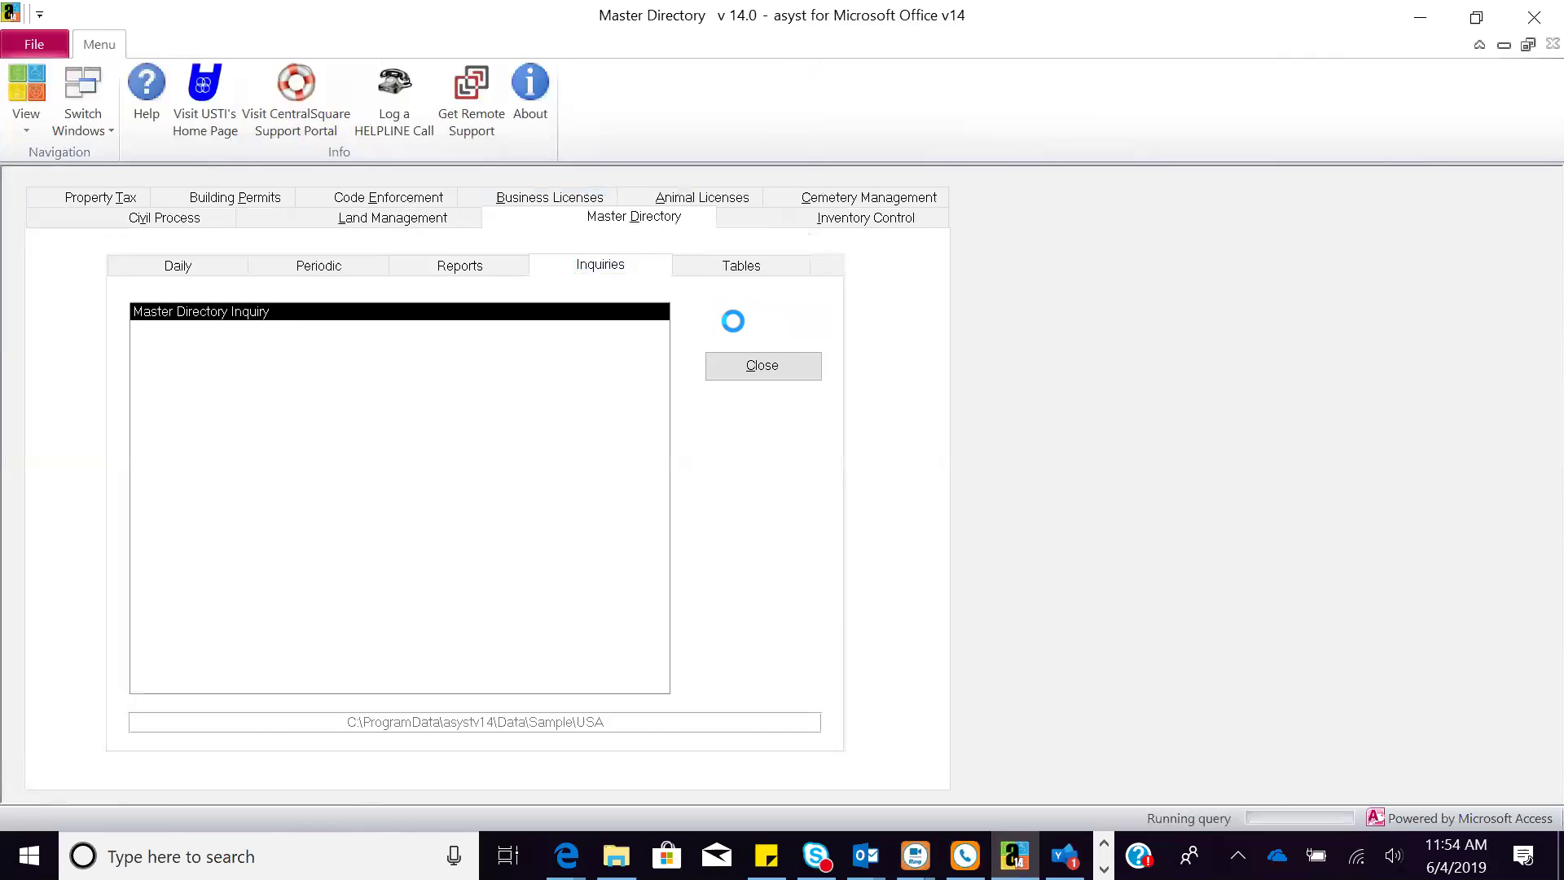
Step: Look up directory entries with last name starting with "1" and open the 1ST Bank Financial record
left_click(124, 105)
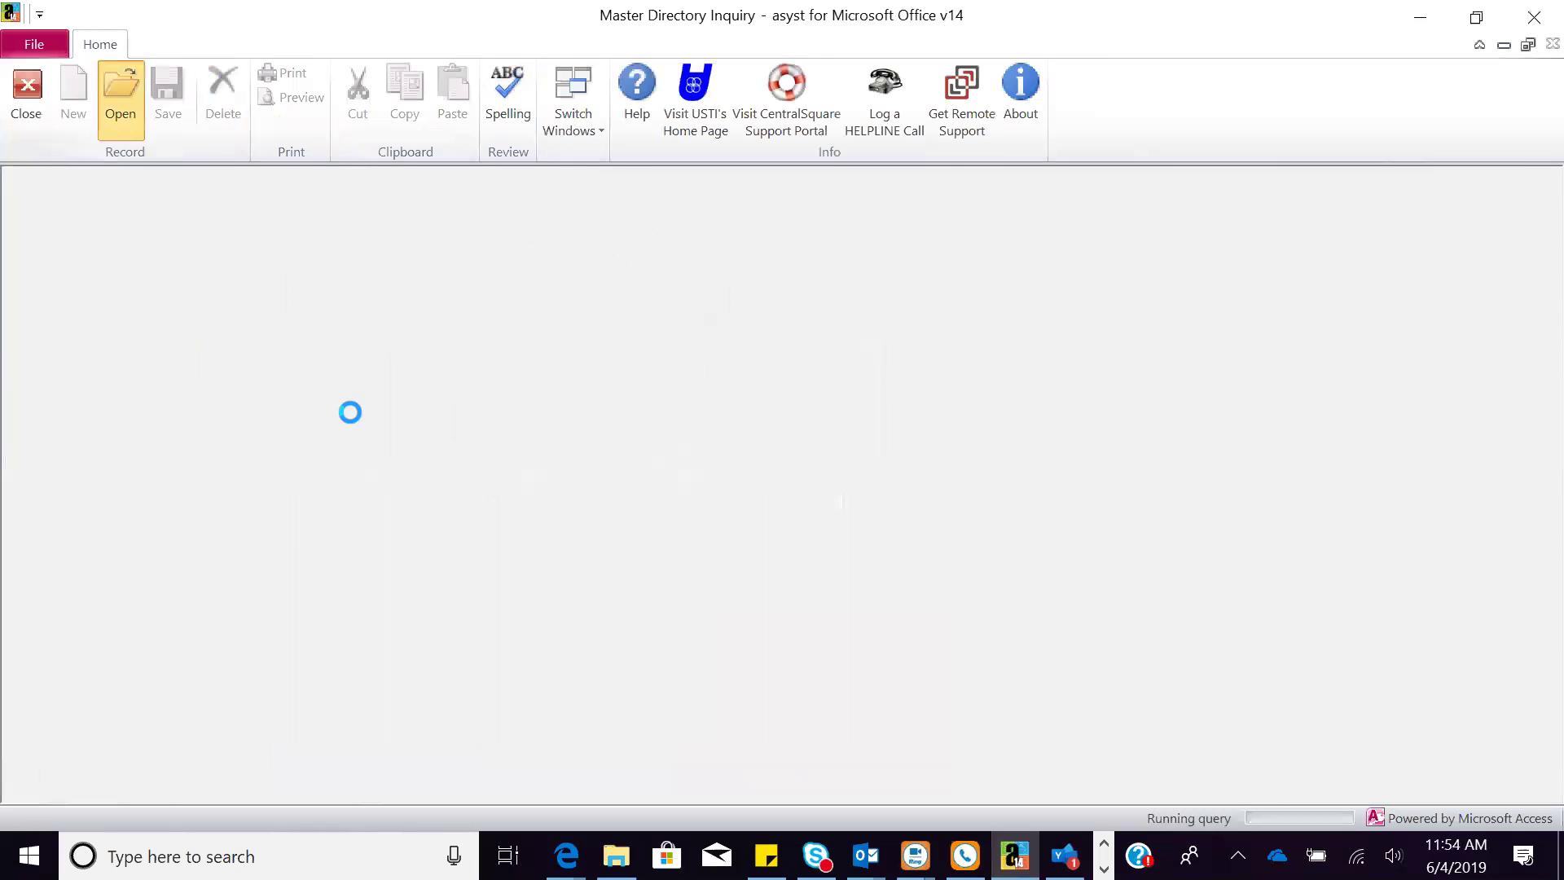
type("1")
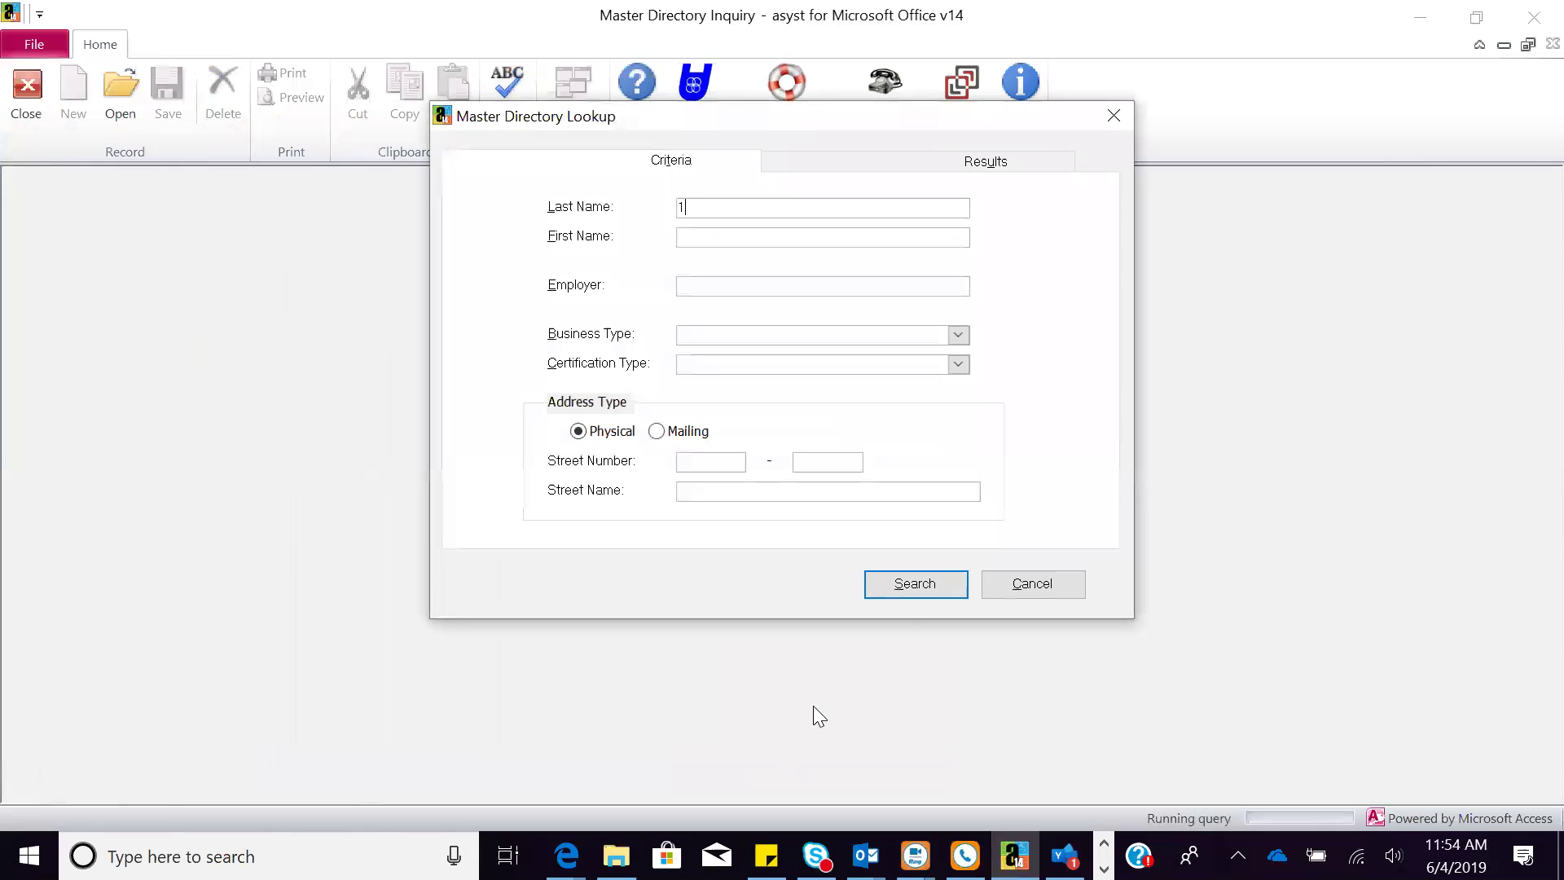
left_click(902, 583)
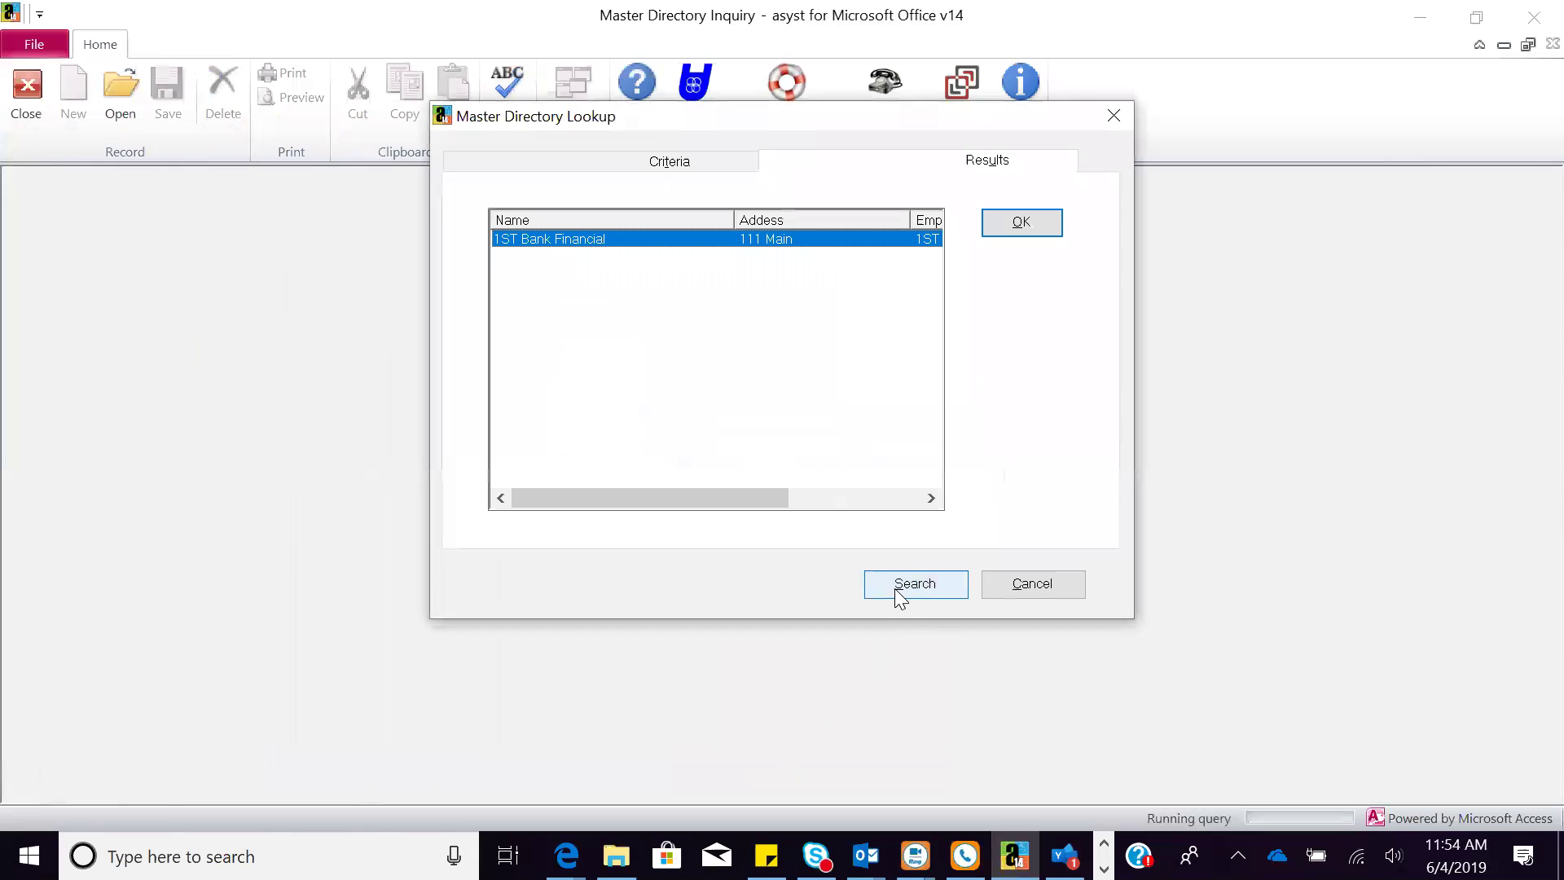
left_click(1013, 224)
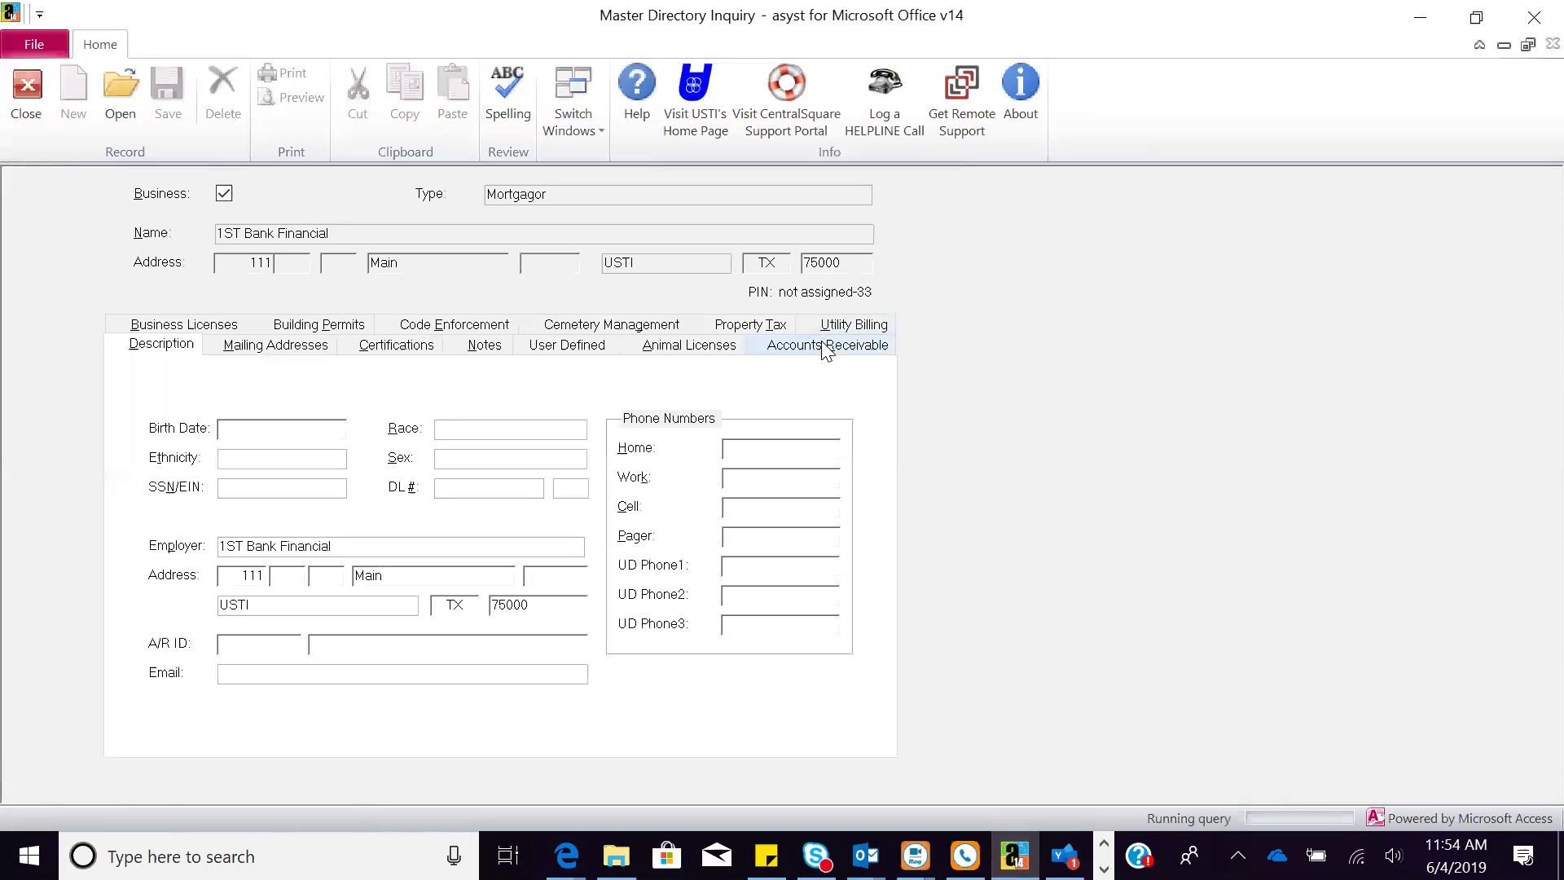
Step: View 1ST Bank Financial's property tax, code enforcement and business license records, and close the inquiry
left_click(756, 327)
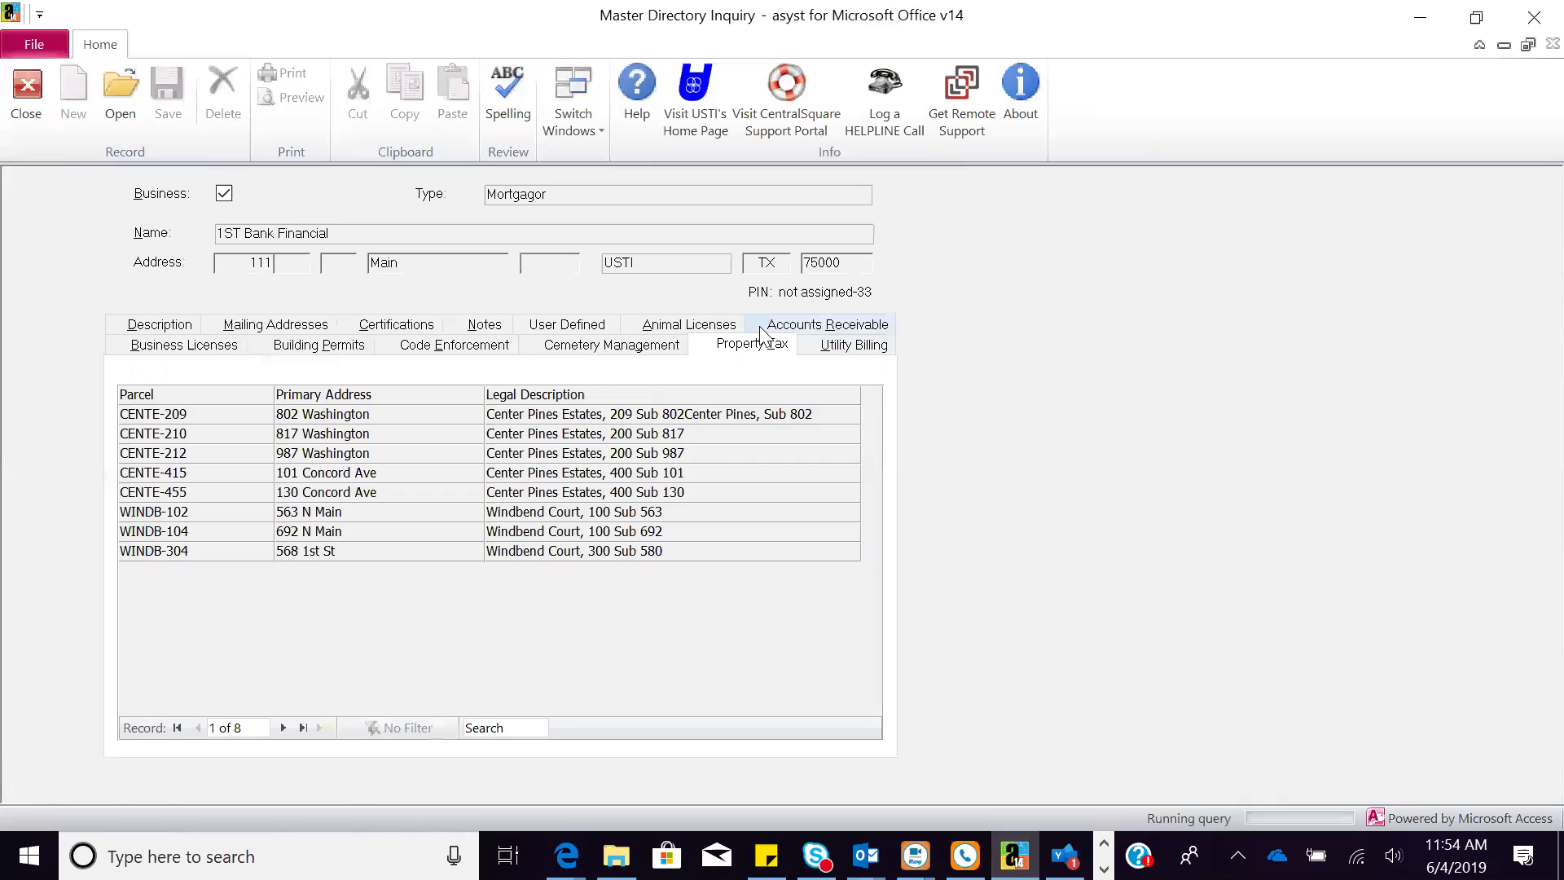
left_click(478, 356)
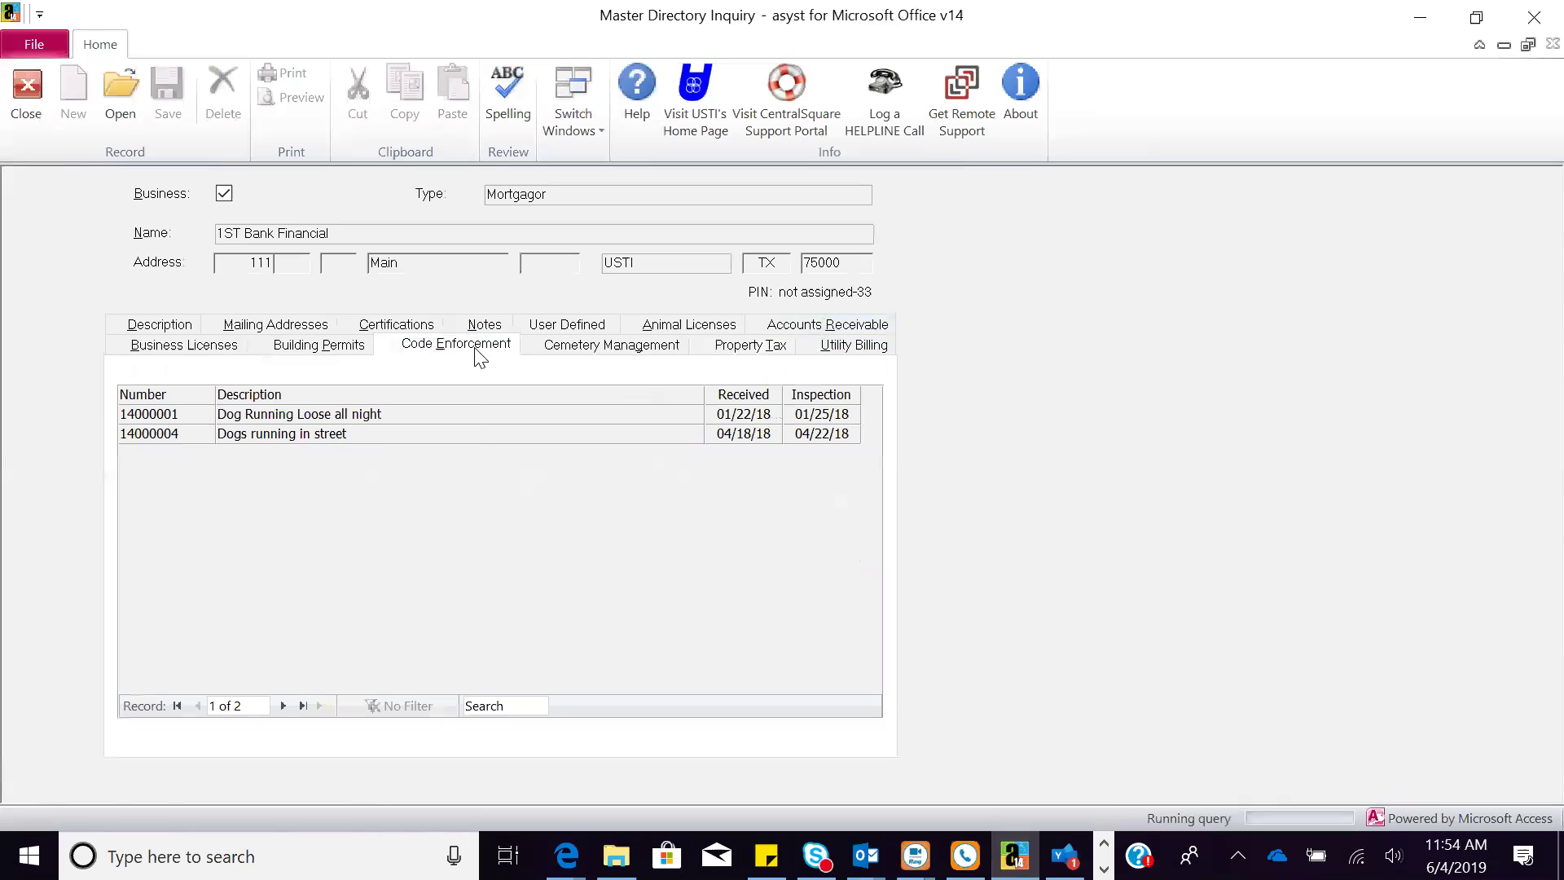
left_click(201, 352)
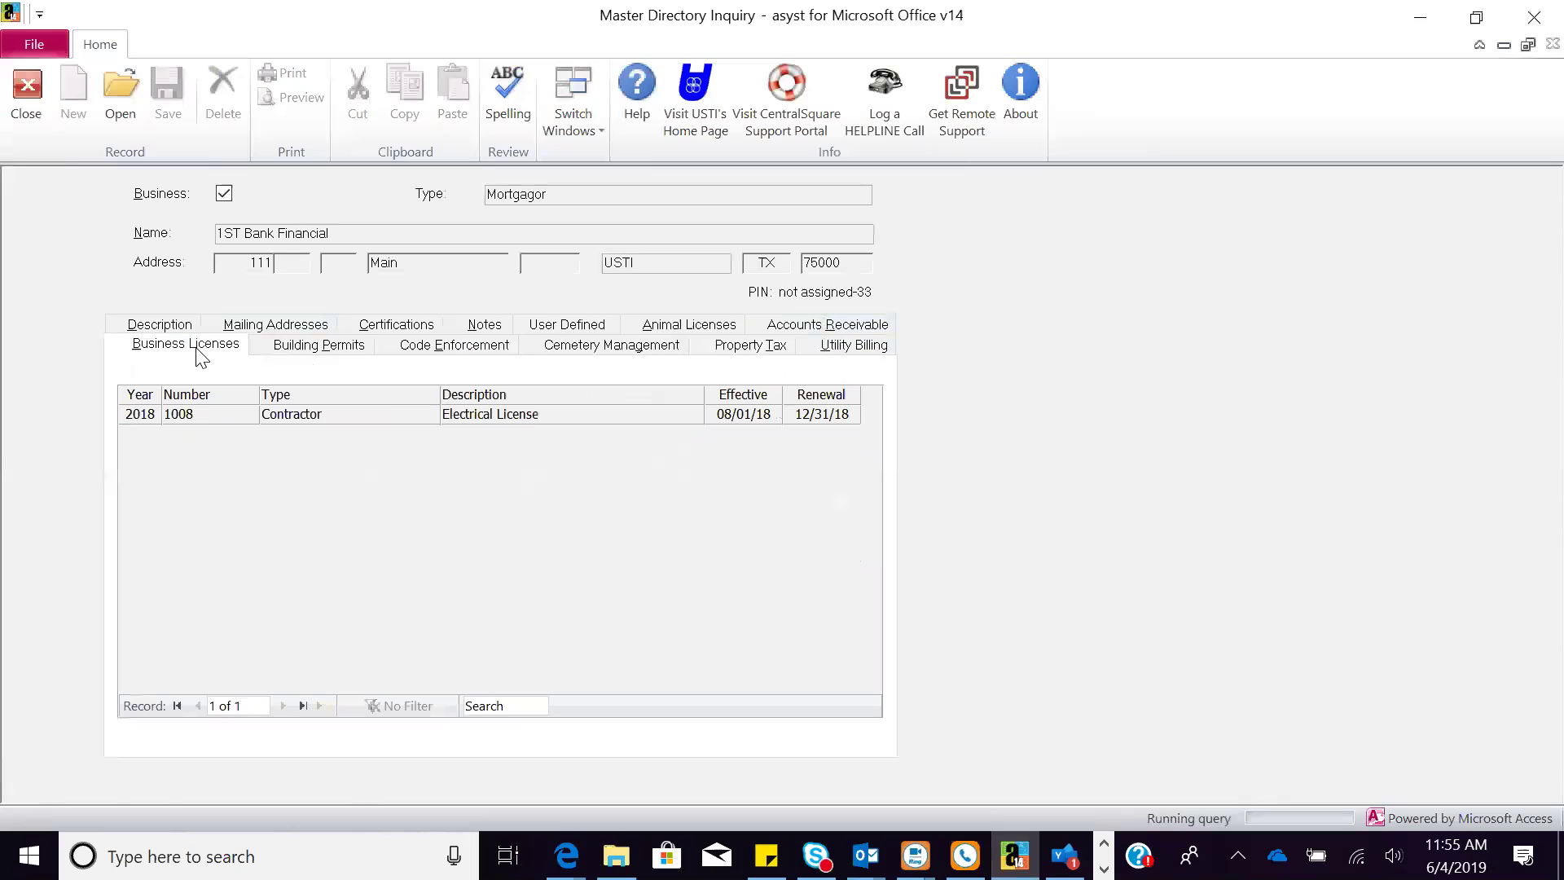
left_click(21, 109)
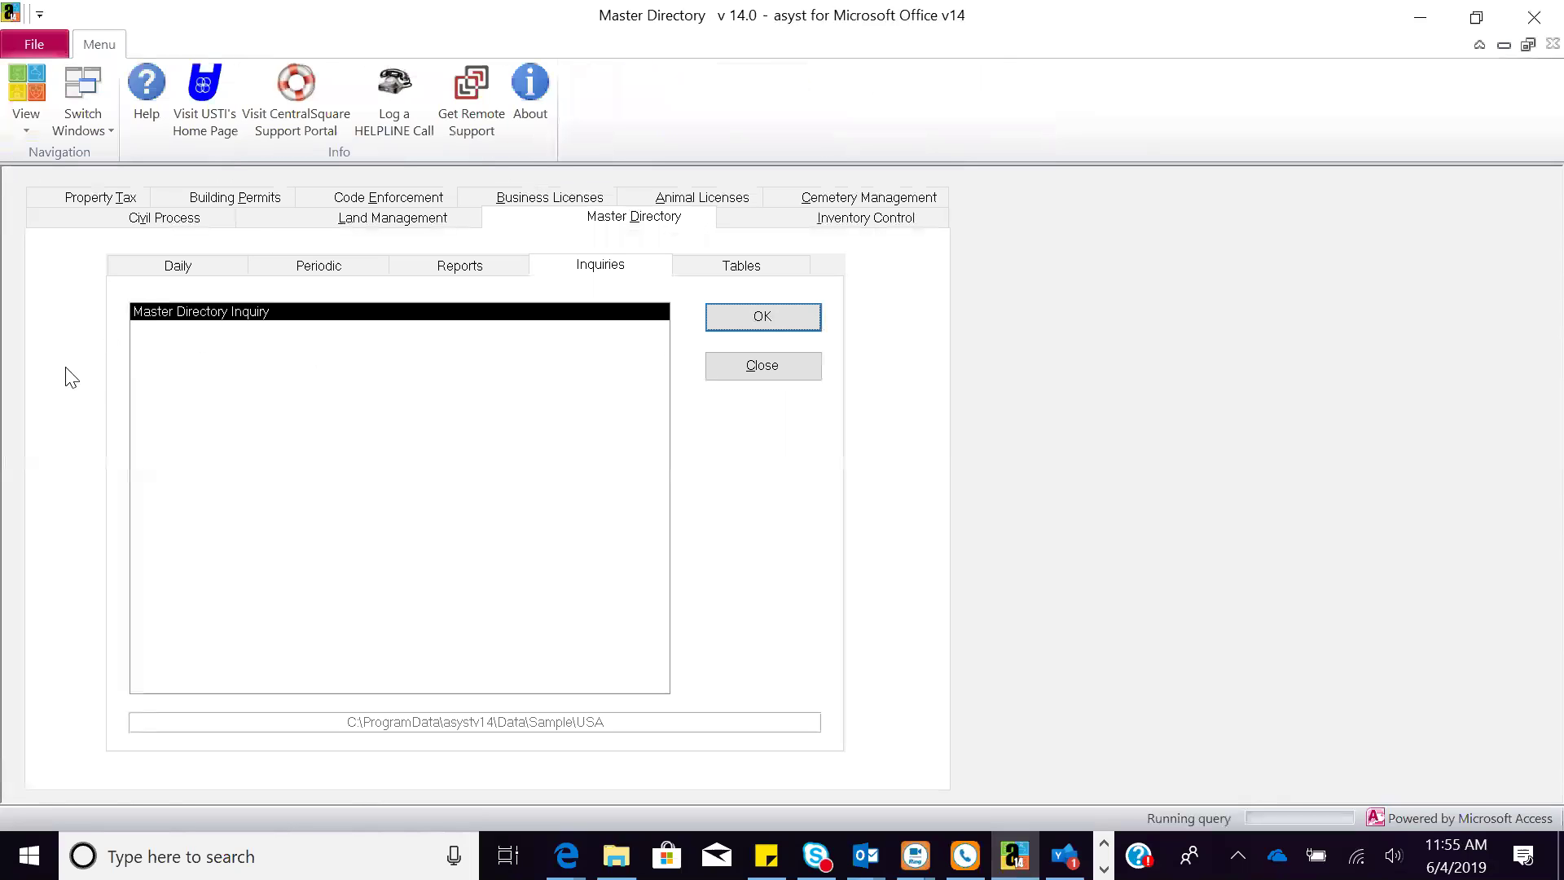
Step: Open Land Management's Parcel Inquiry, look over its form, and close the inquiry and the module menu
left_click(325, 222)
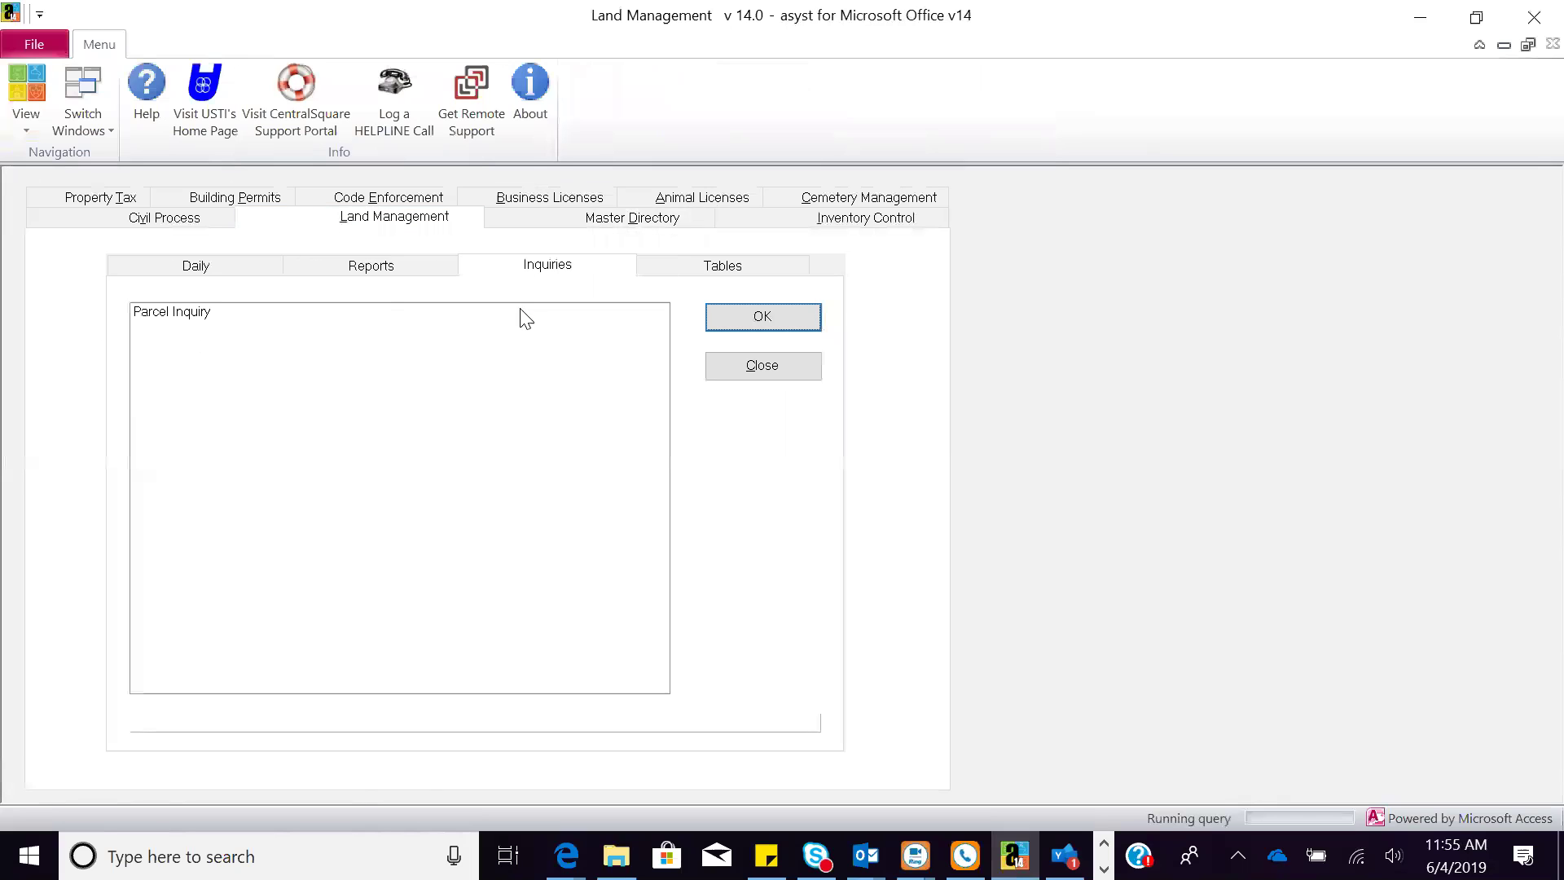
left_click(717, 318)
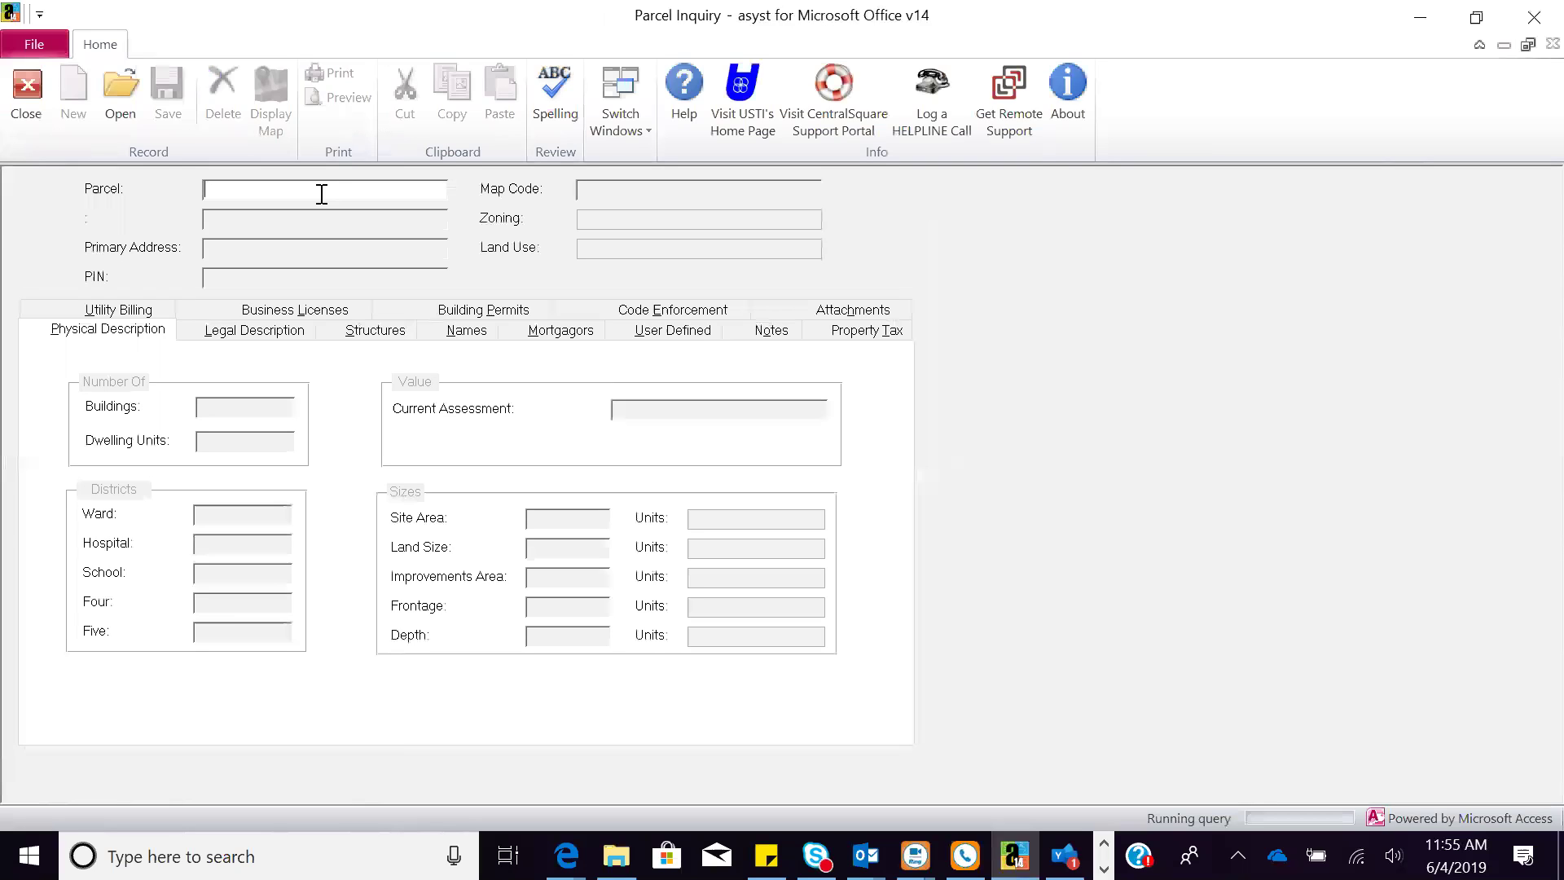
left_click(26, 86)
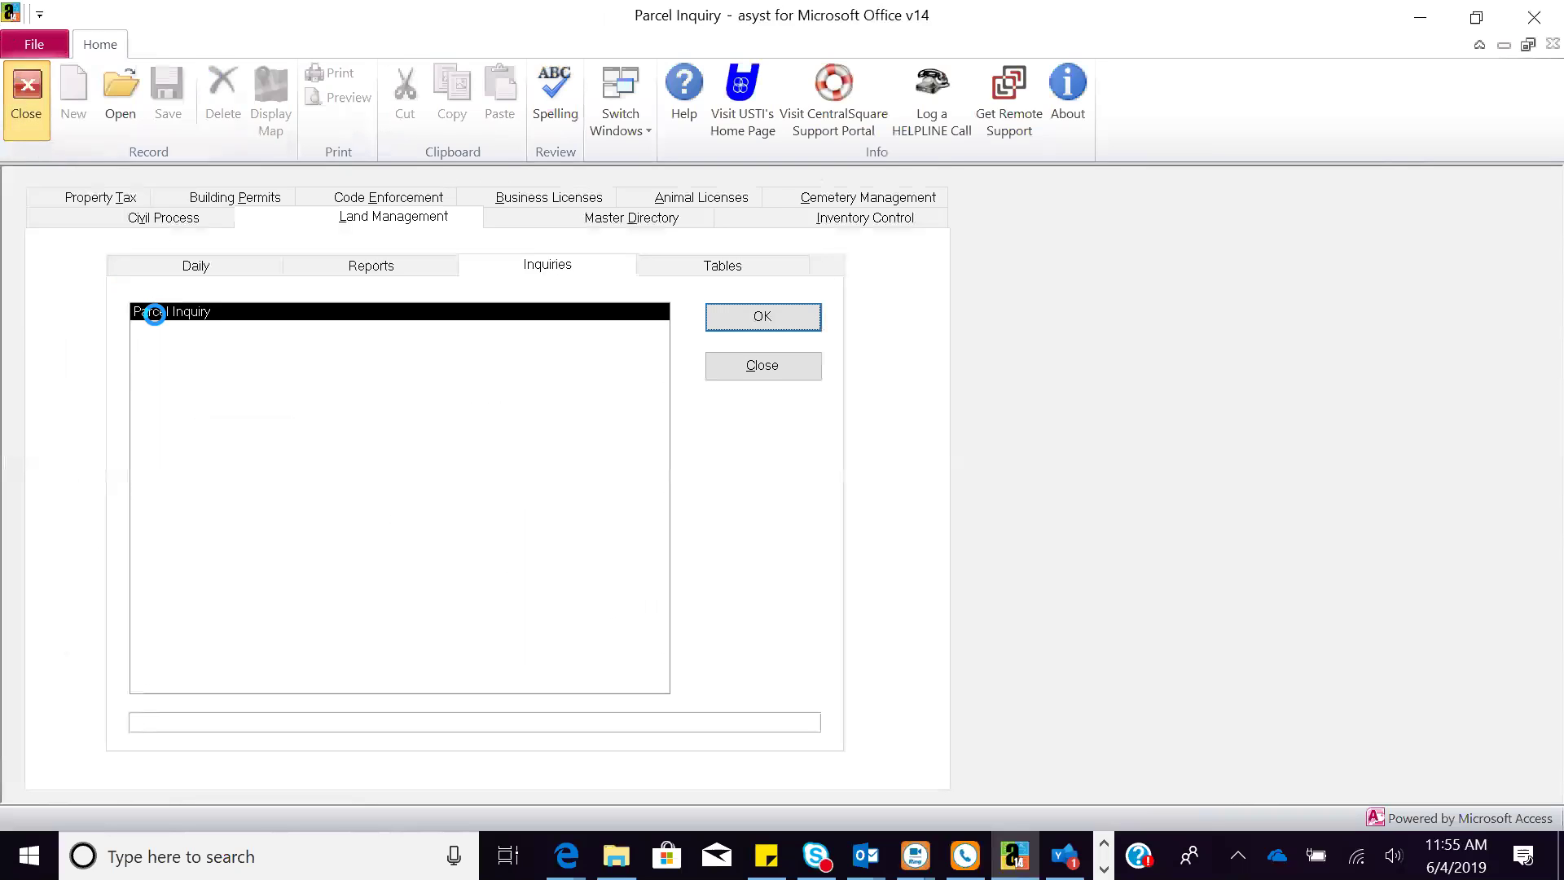
left_click(737, 360)
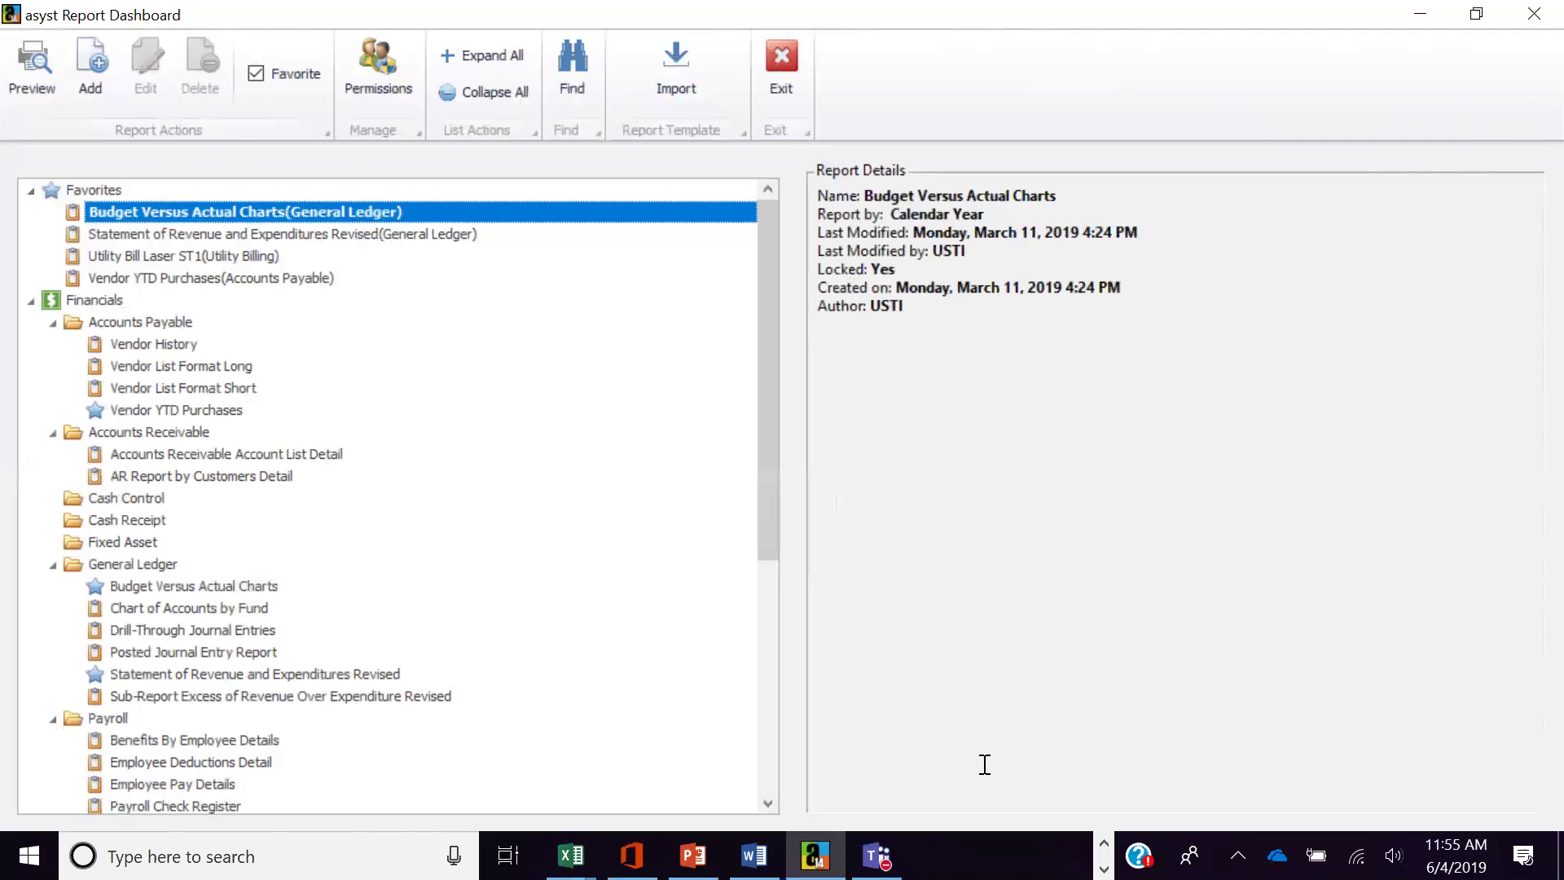
Step: Search the Report Dashboard for "vendor" and clear the search
left_click(580, 60)
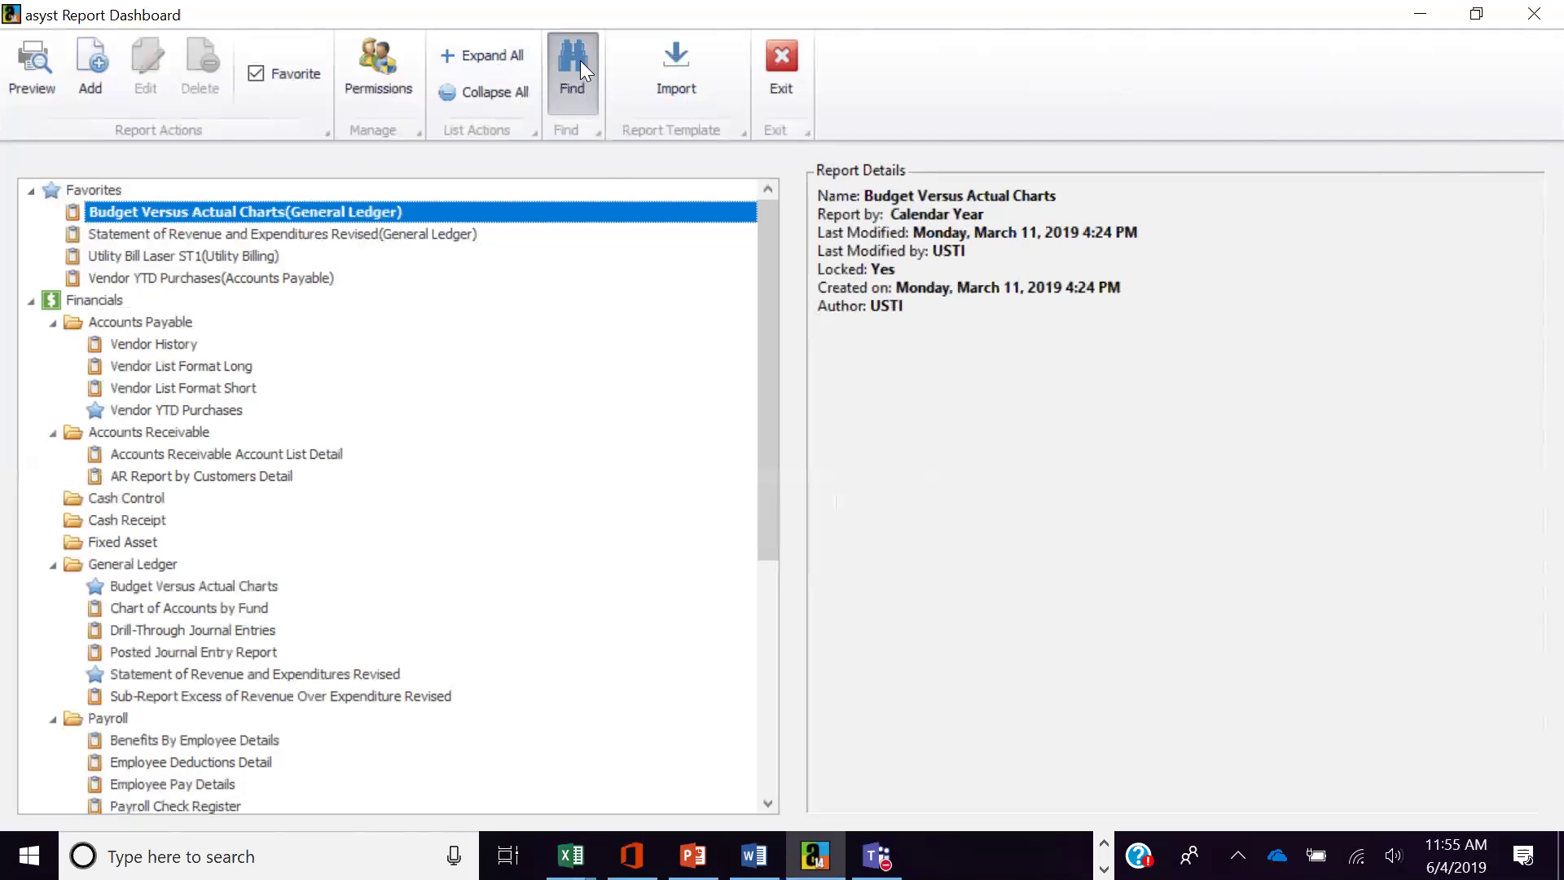
type("vendor")
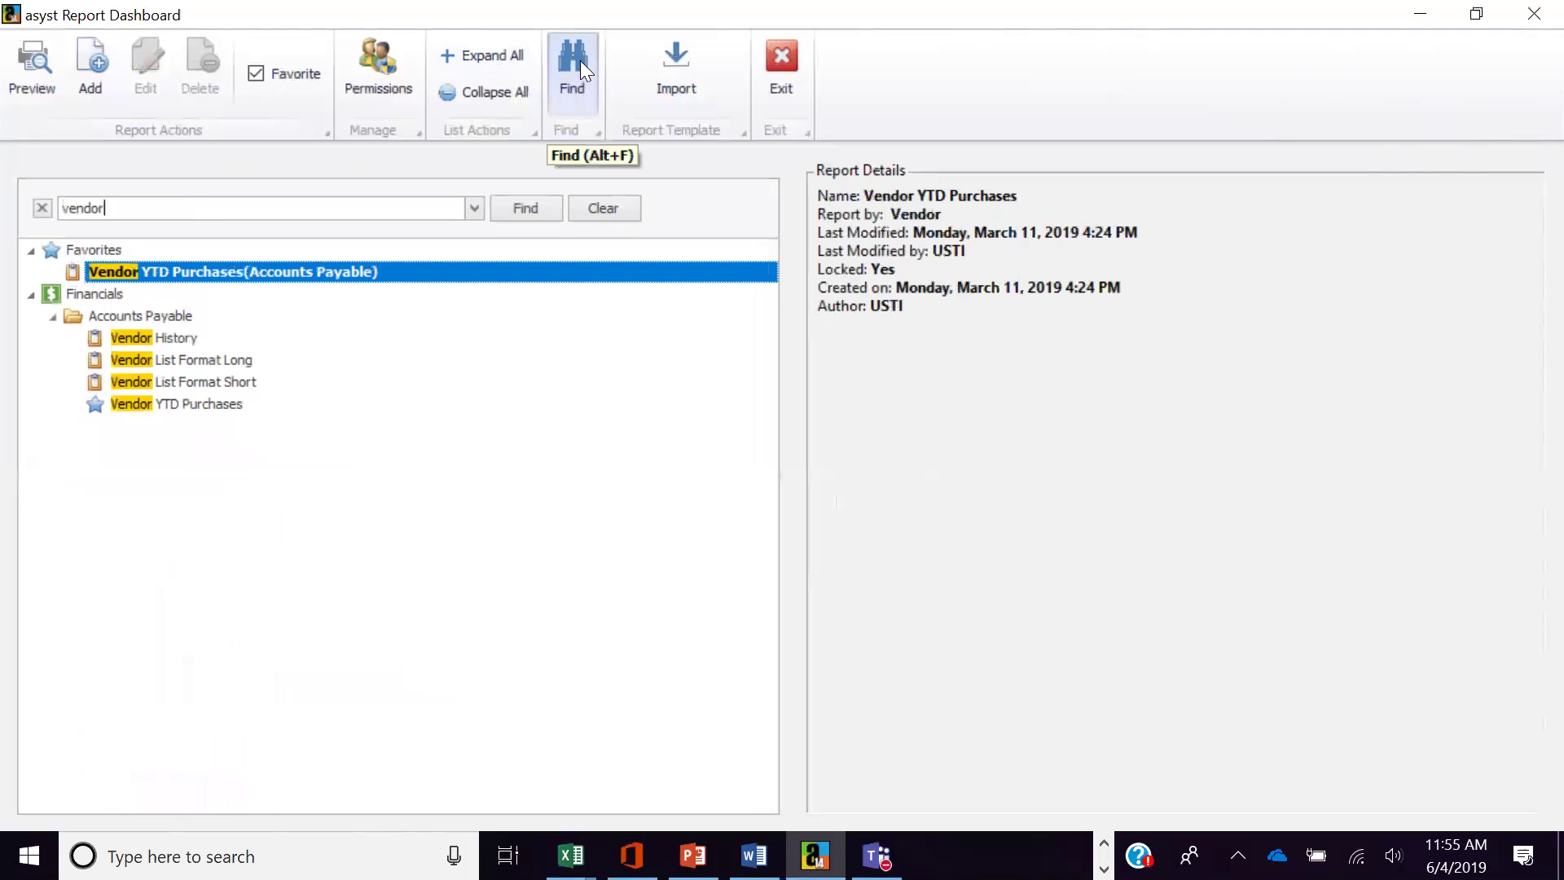
left_click(601, 207)
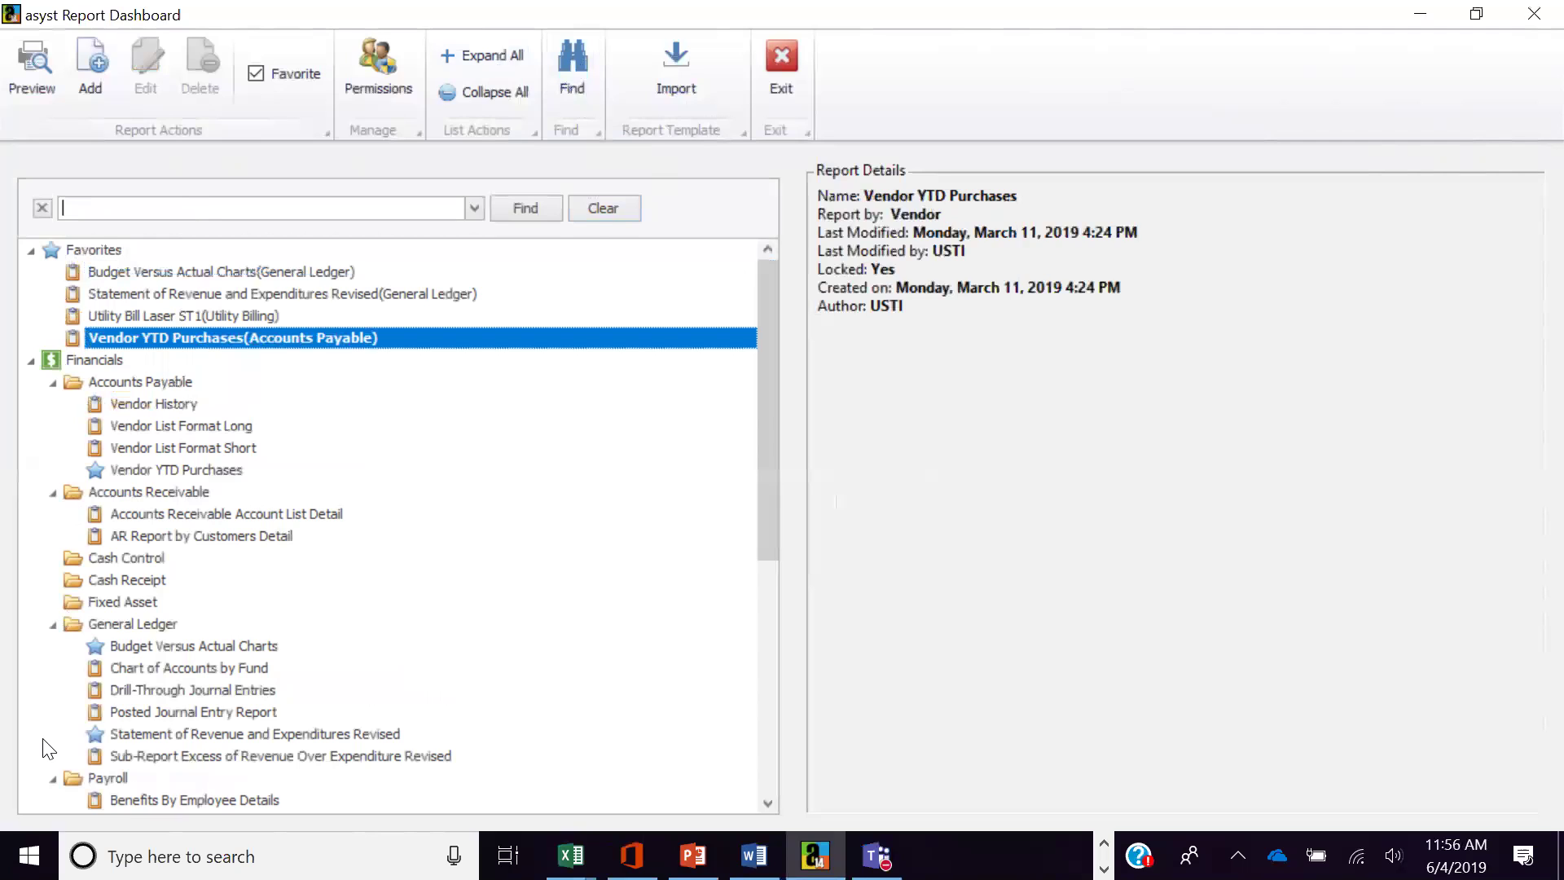
Step: Preview the Vendor YTD Purchases report for fiscal year 2018, from Ace Office Supply to Luckies Gas and Grocery
left_click(30, 70)
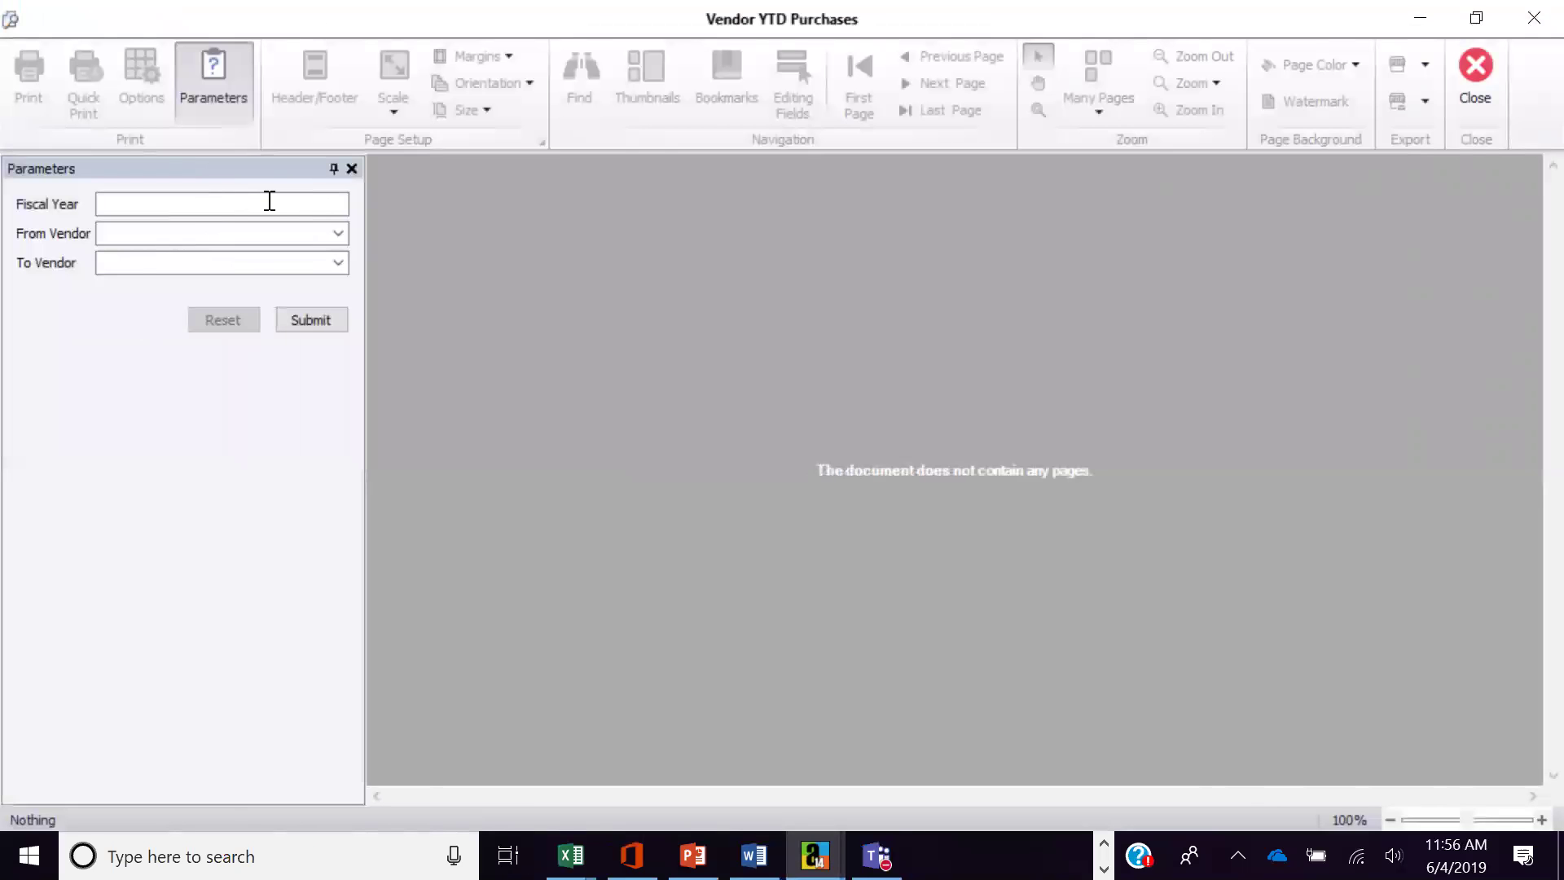
left_click(270, 201)
type("2018")
left_click(334, 230)
left_click(304, 258)
left_click(338, 262)
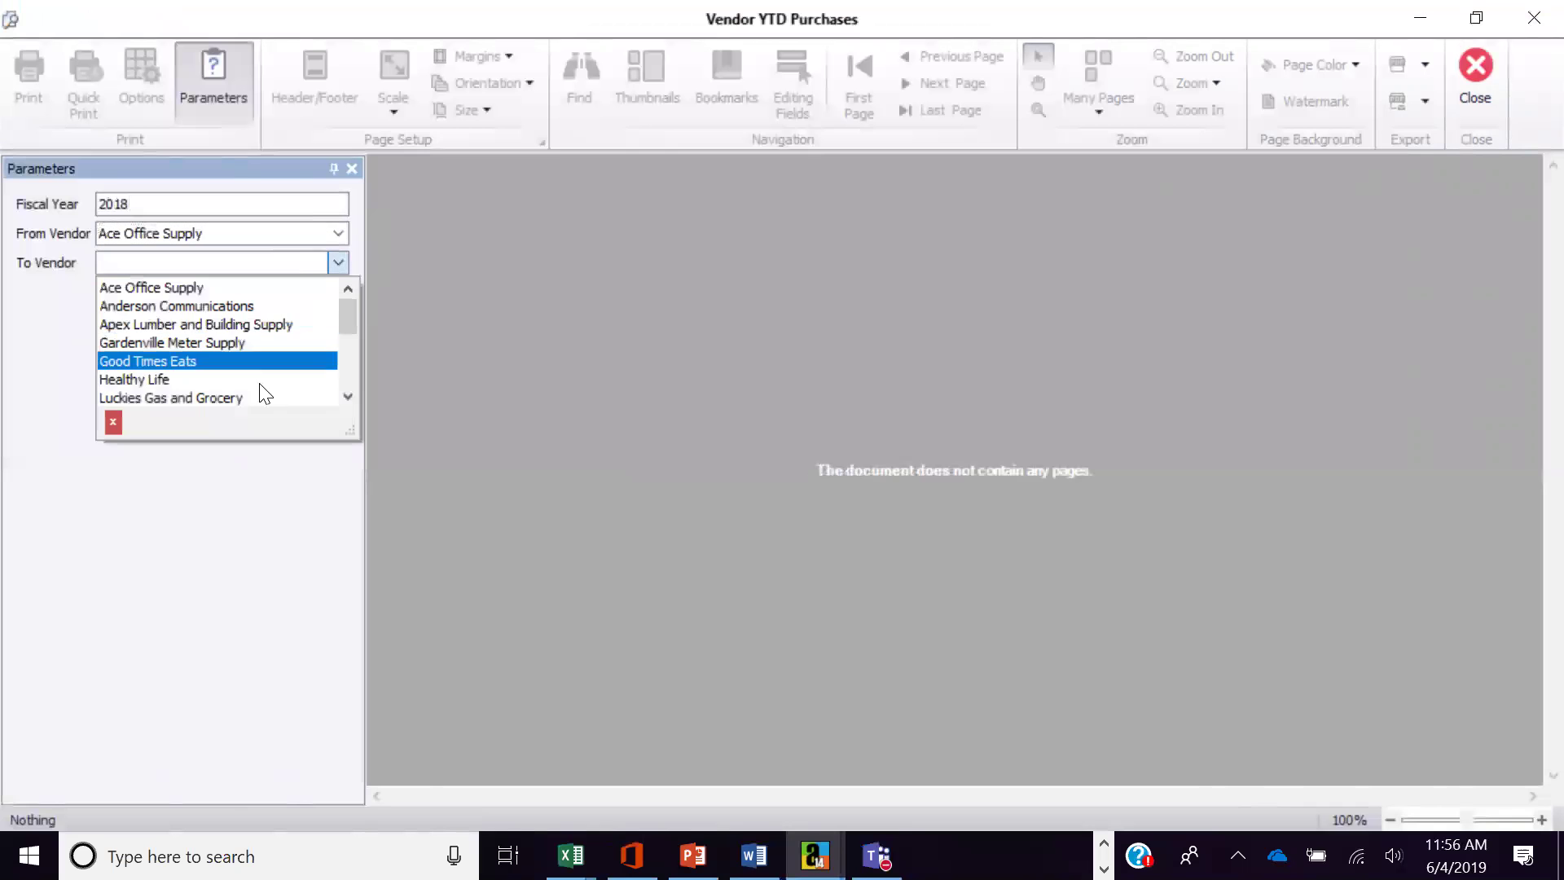
left_click(252, 399)
left_click(306, 321)
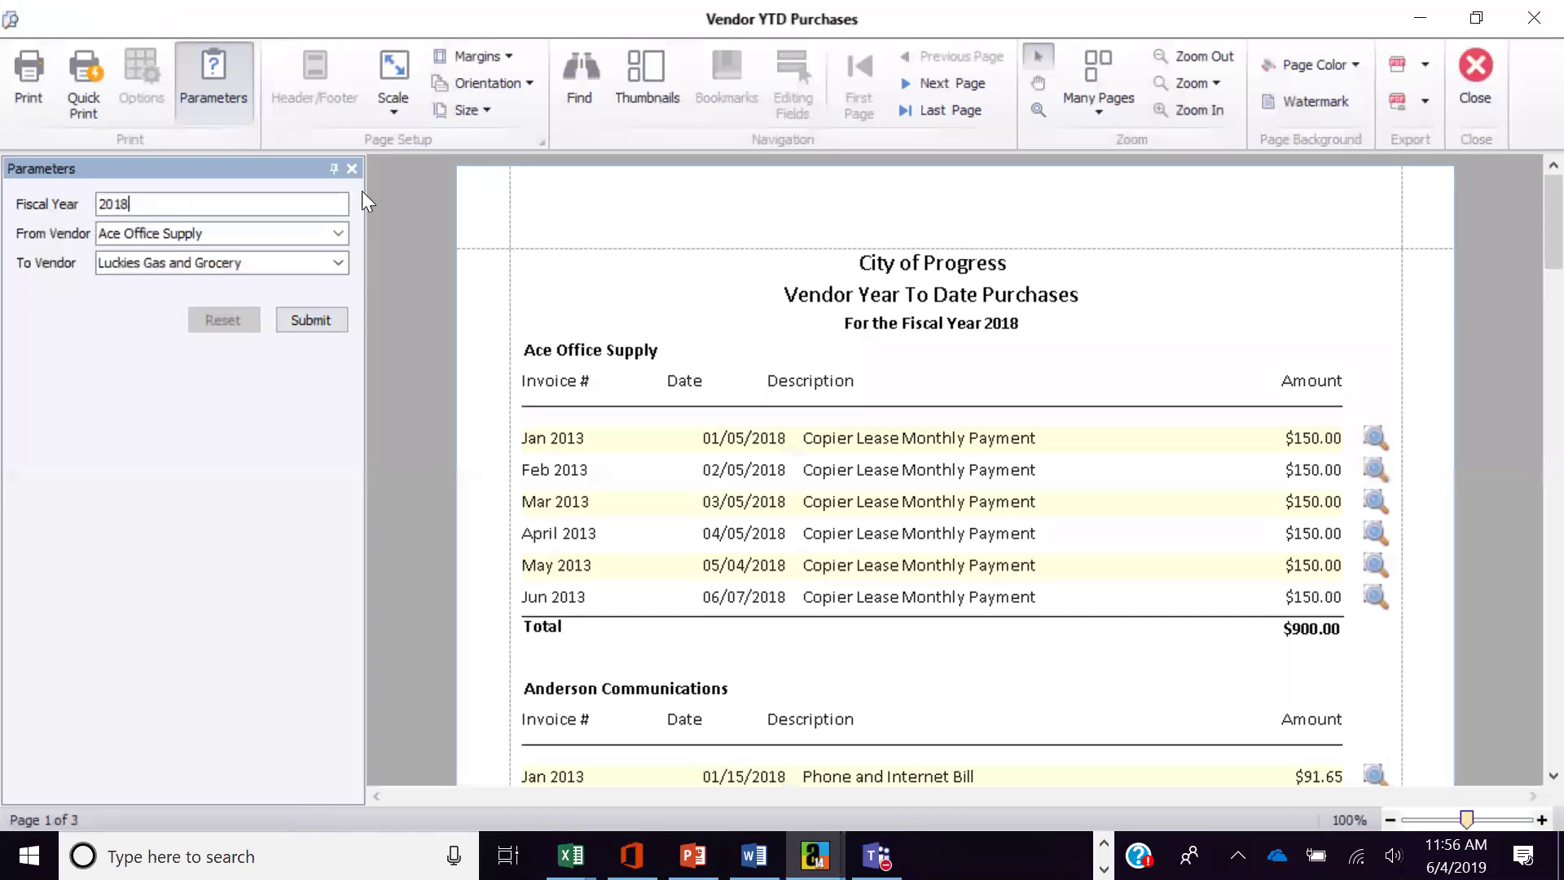
Step: Hide the report parameters, view the journal entries behind Ace Office Supply's Jan 2013 invoice, and return to the report
left_click(353, 168)
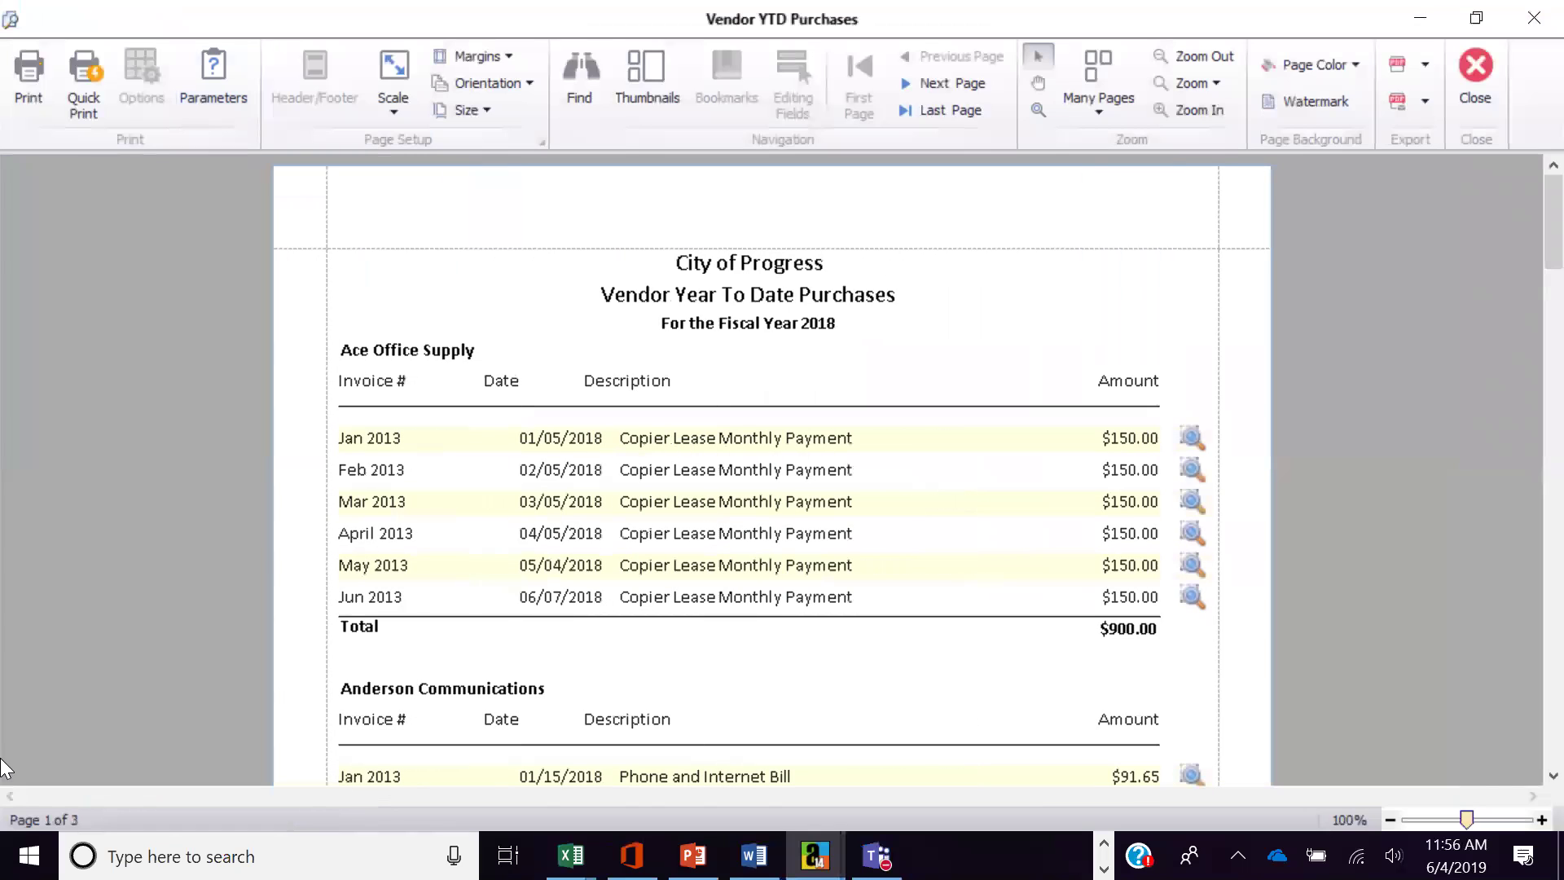
left_click(1193, 440)
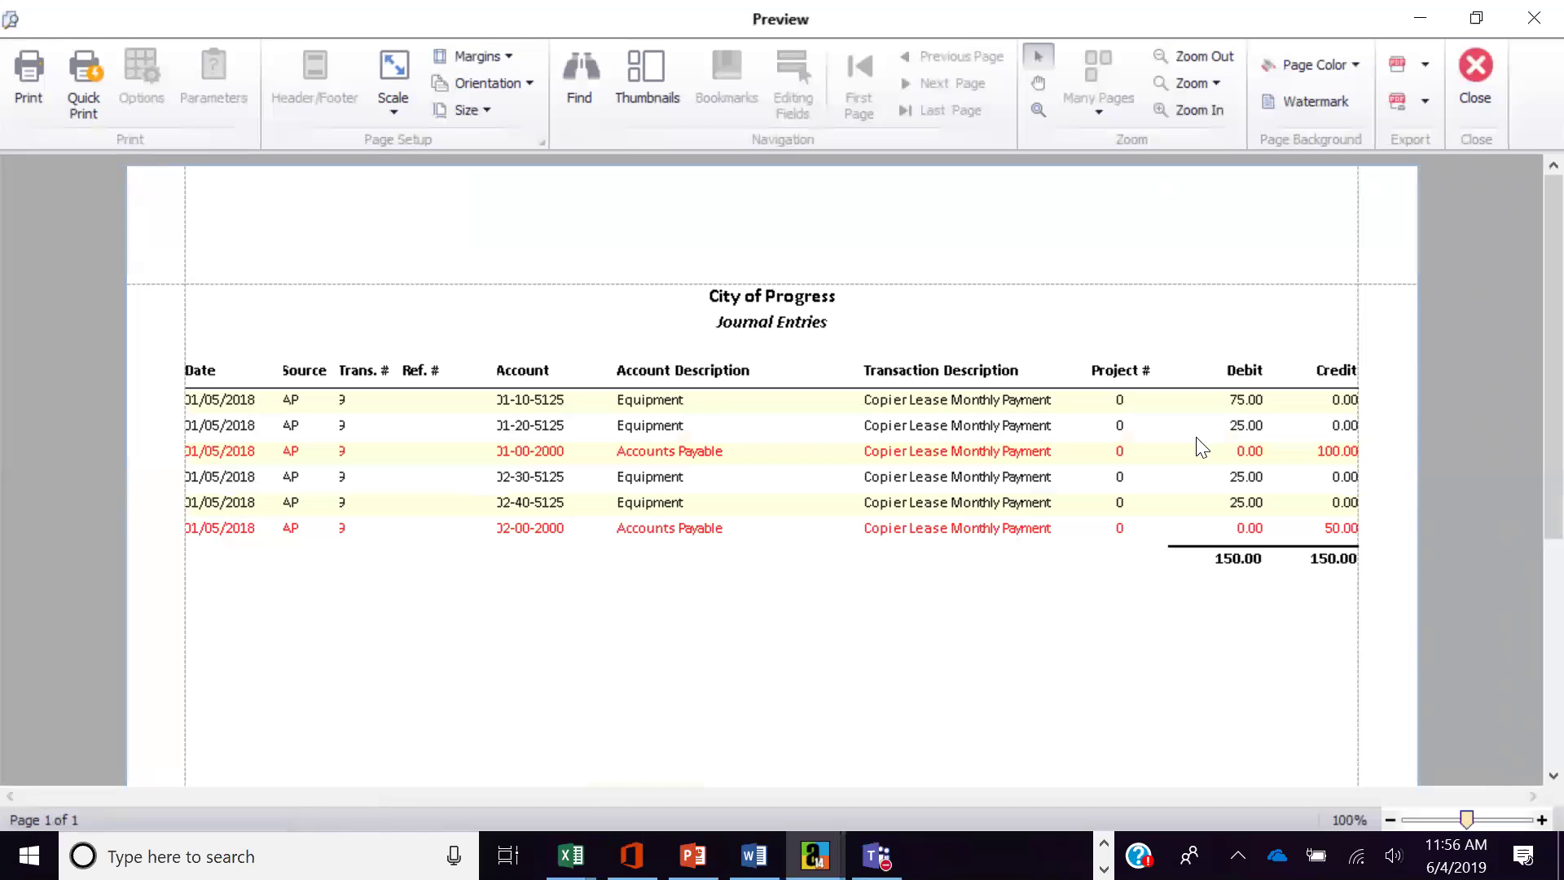
left_click(1475, 73)
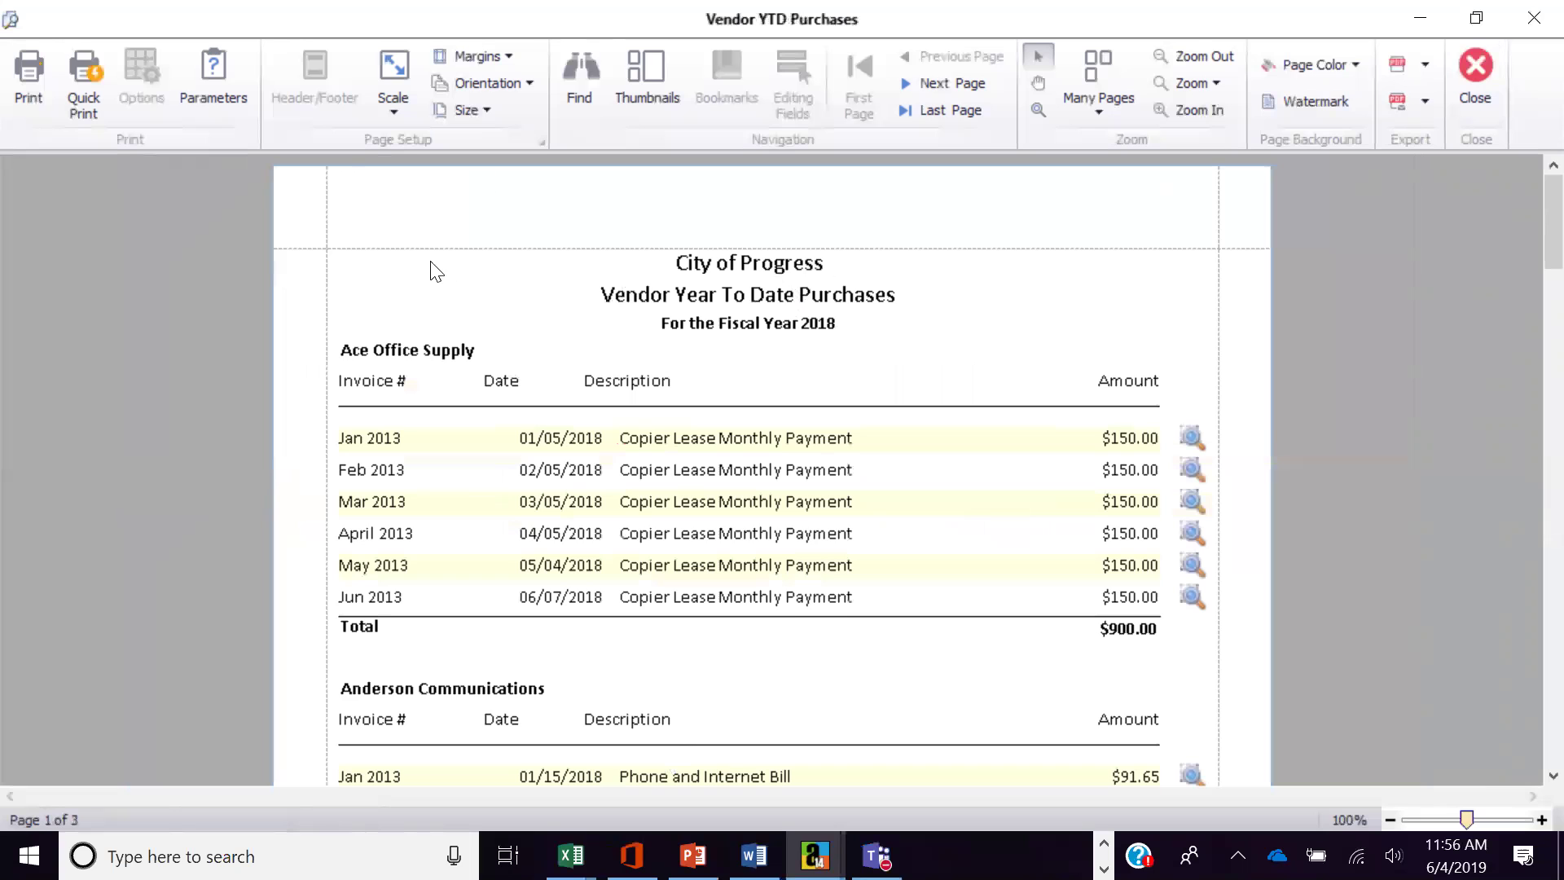
Step: Search the Vendor YTD Purchases report for "fuel"
left_click(585, 81)
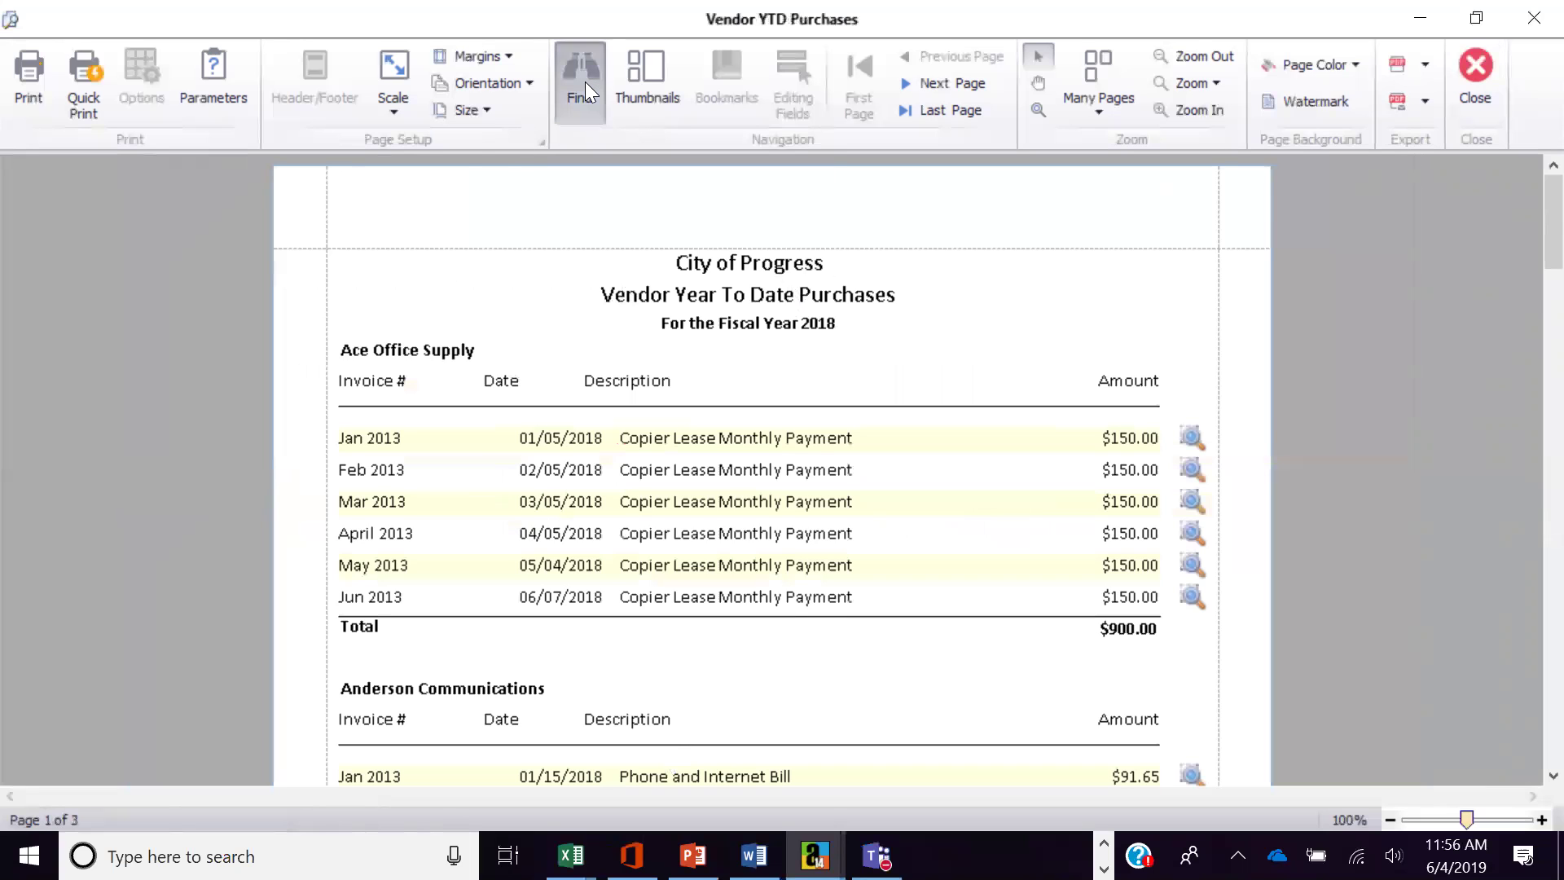
type("fuel")
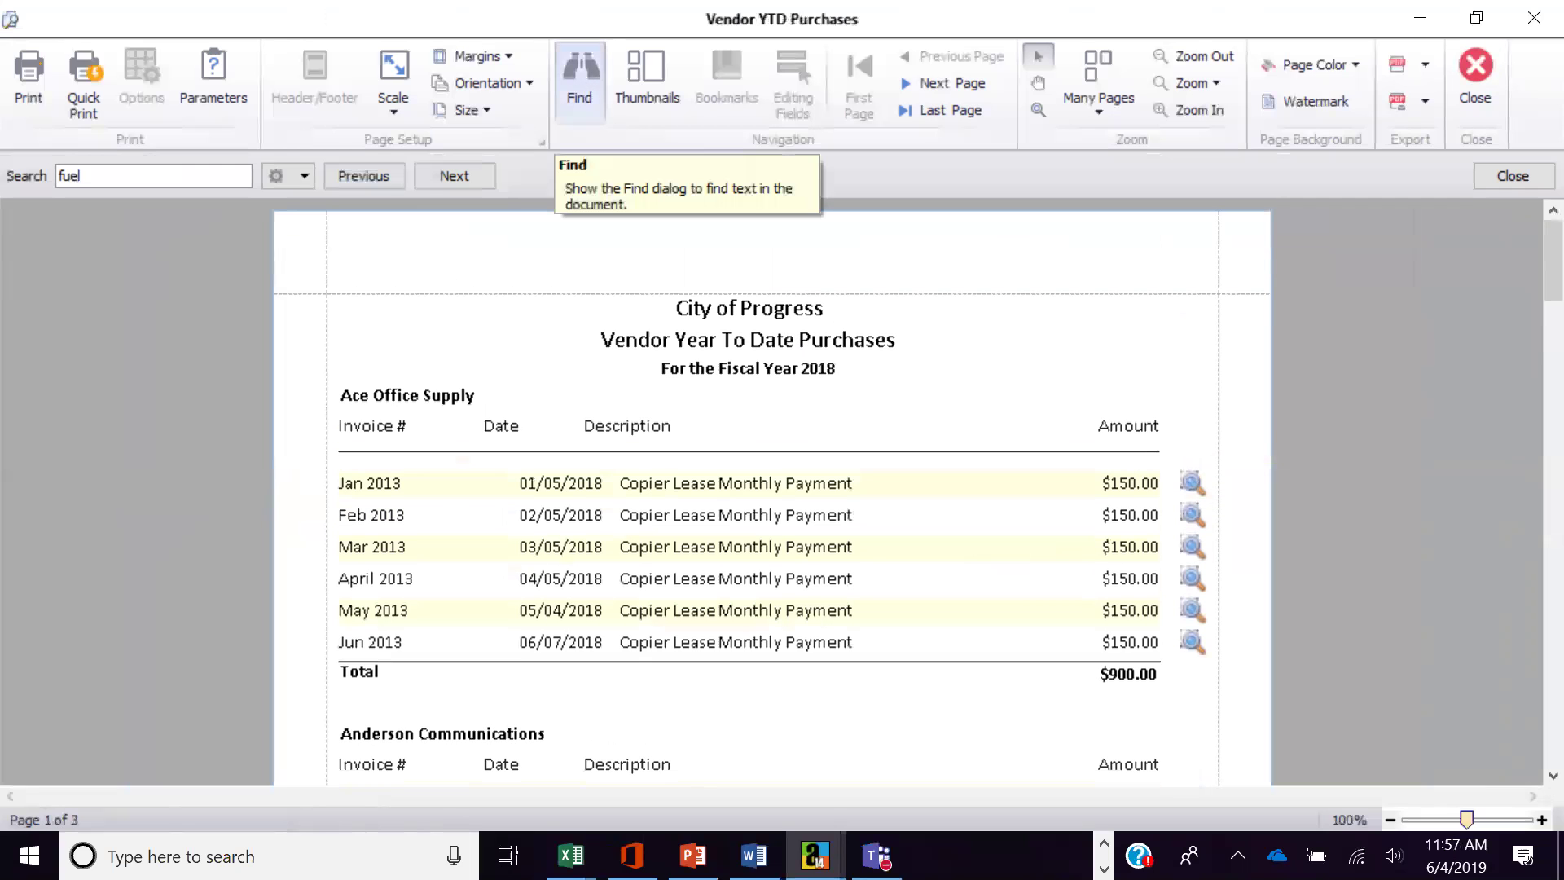
key("Return")
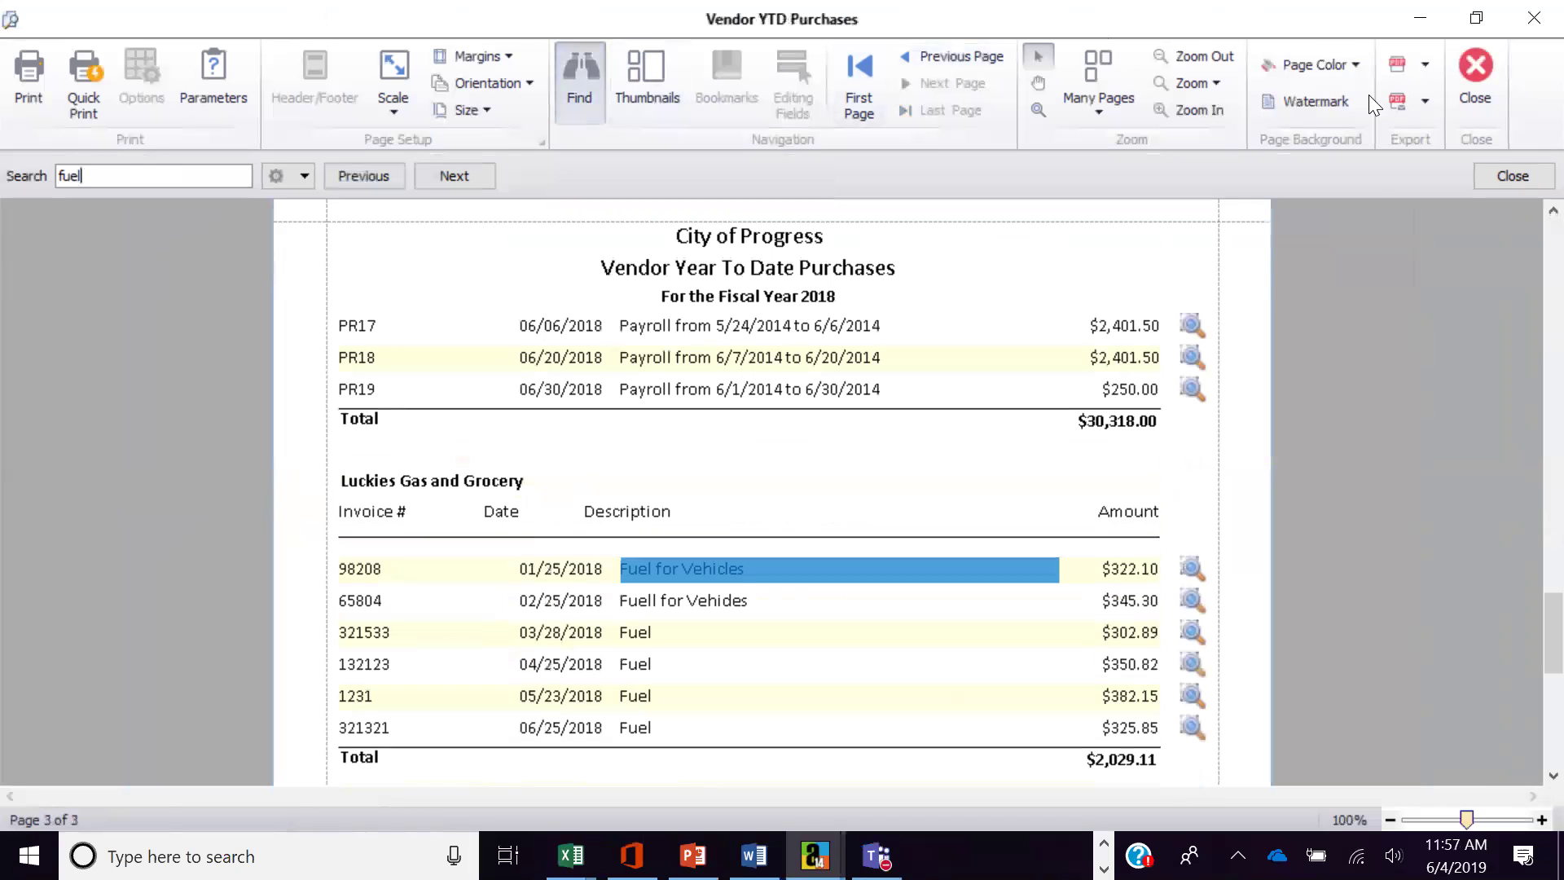
Step: View the file formats available for exporting the Vendor YTD Purchases report, and close the report
left_click(1424, 65)
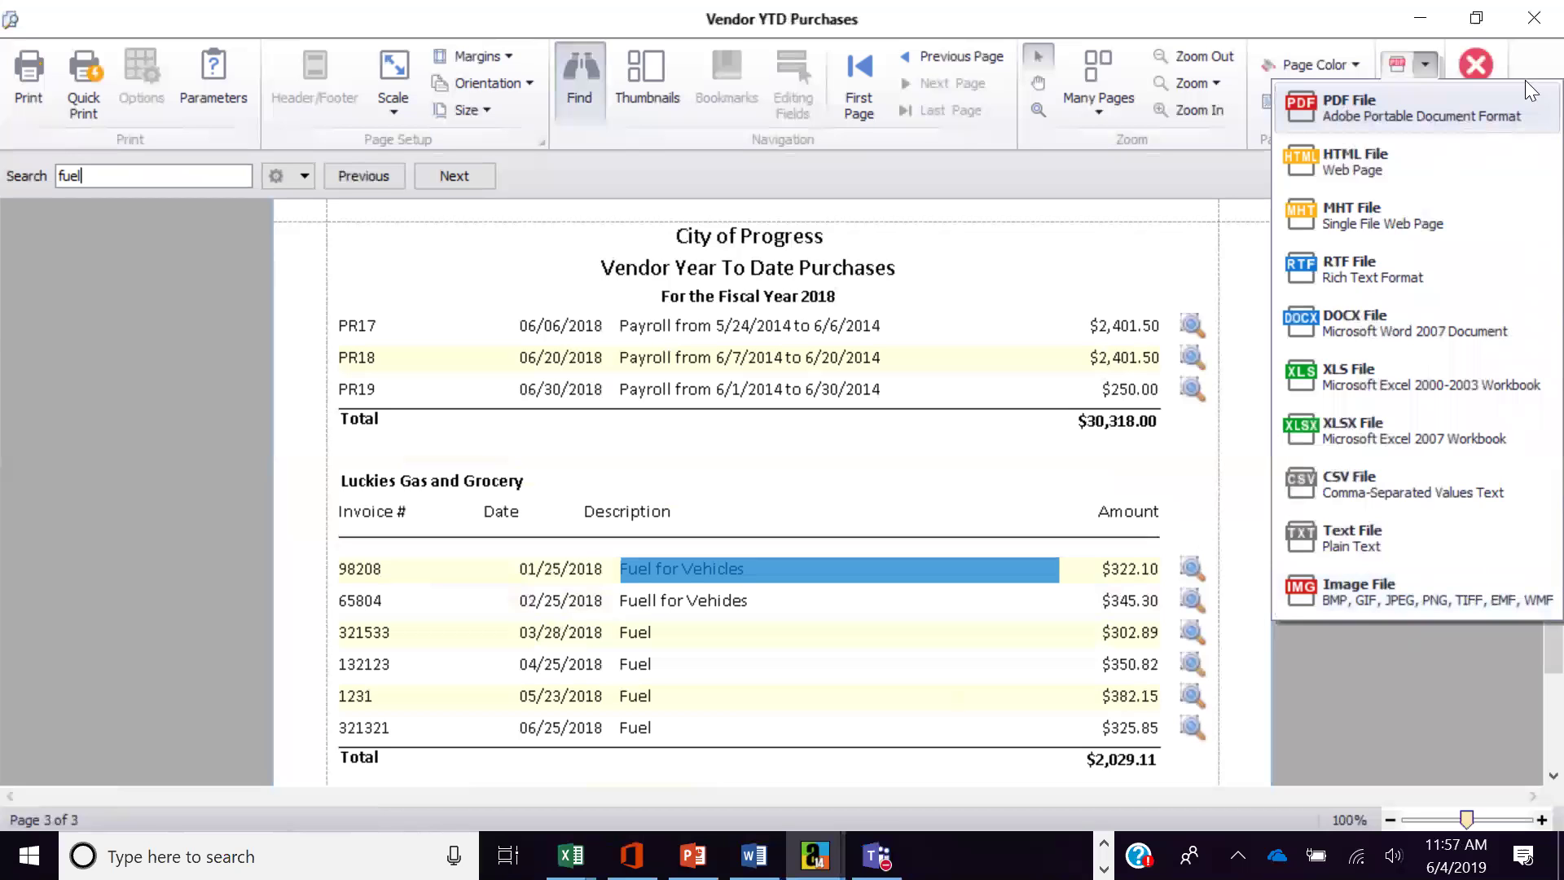
left_click(1477, 65)
left_click(1476, 64)
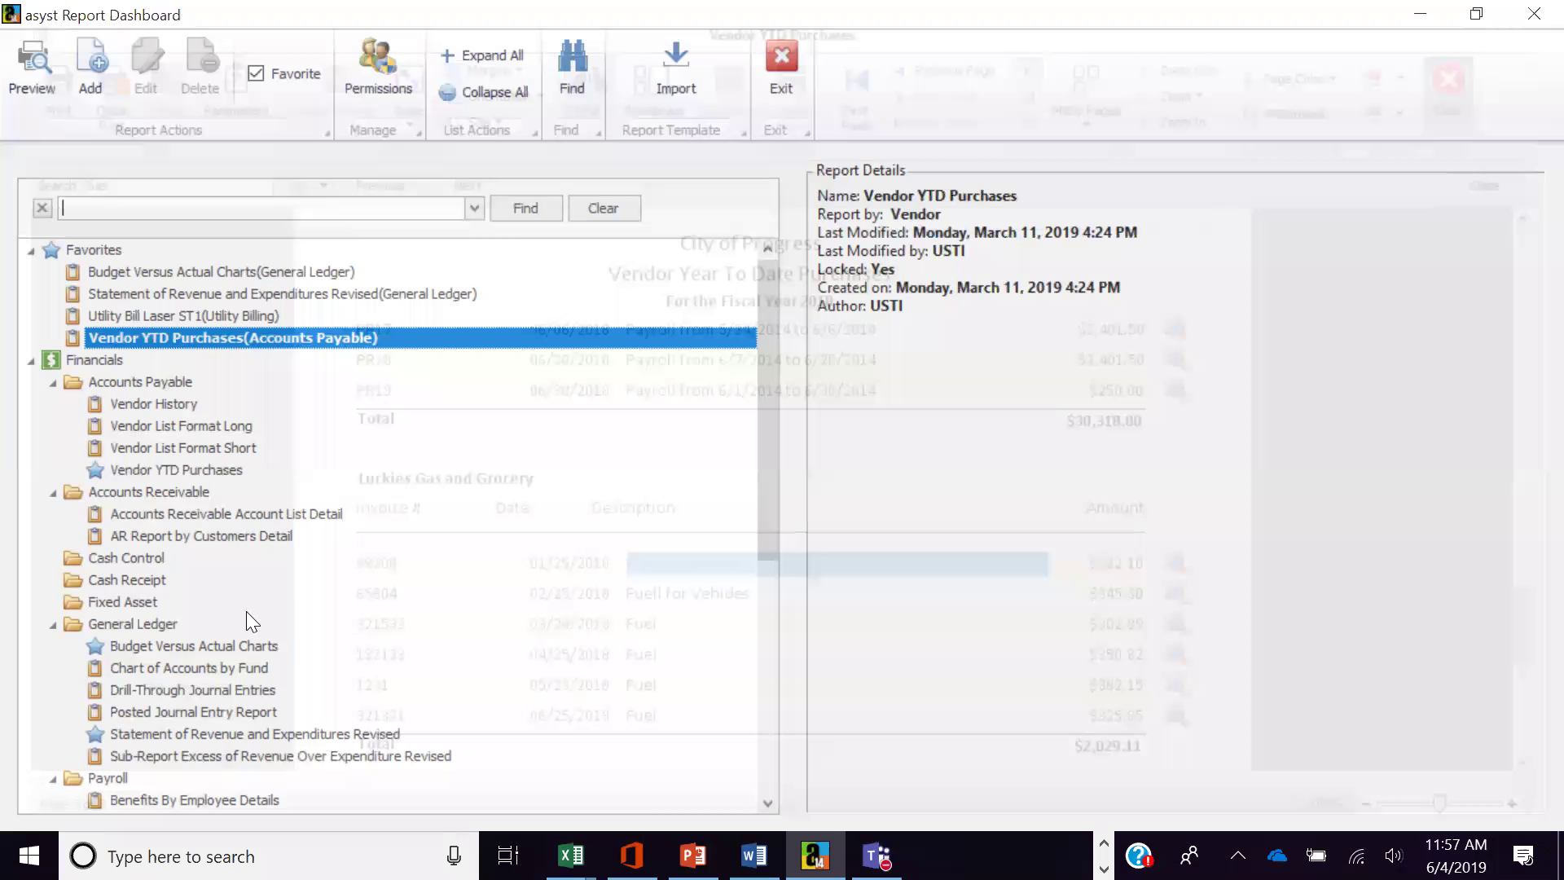
Step: Preview the Budget Versus Actual Charts report from the favorites for fiscal year 2018
left_click(242, 273)
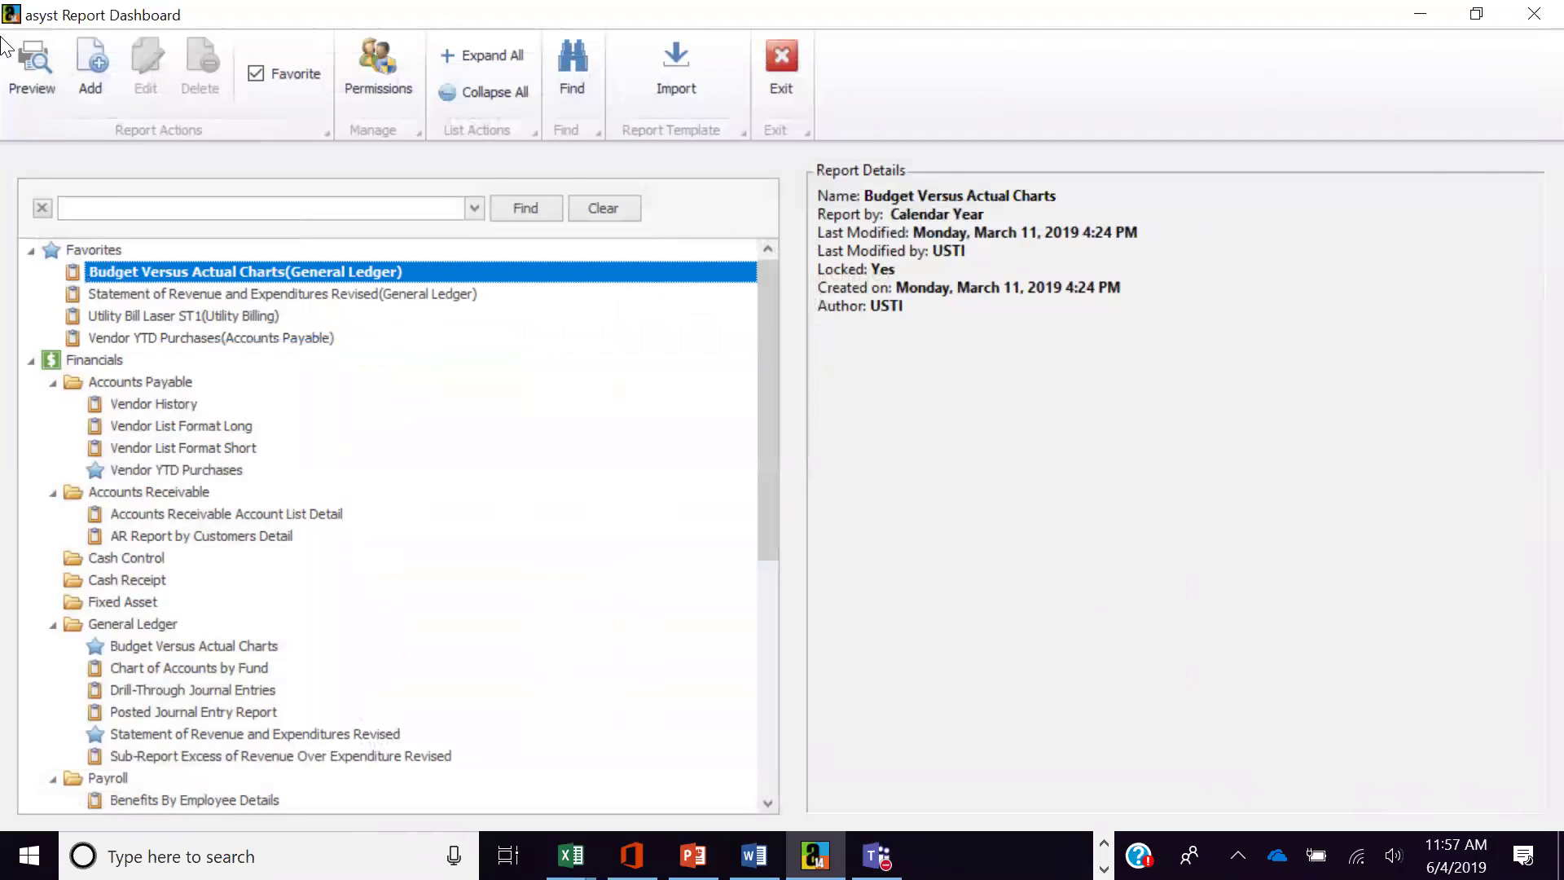
left_click(20, 71)
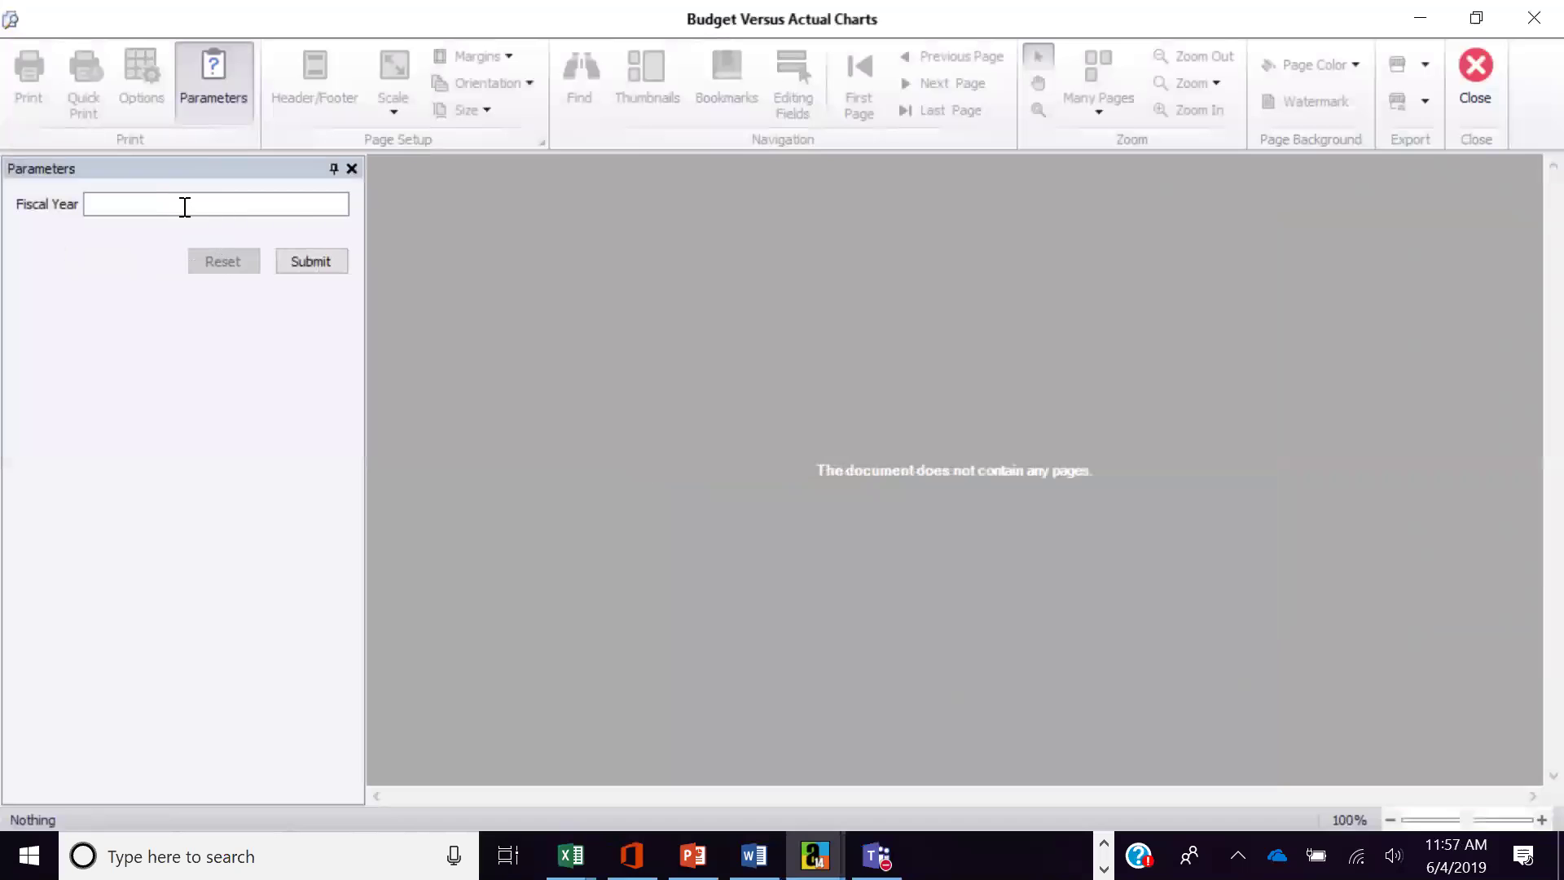
left_click(185, 207)
type("2018")
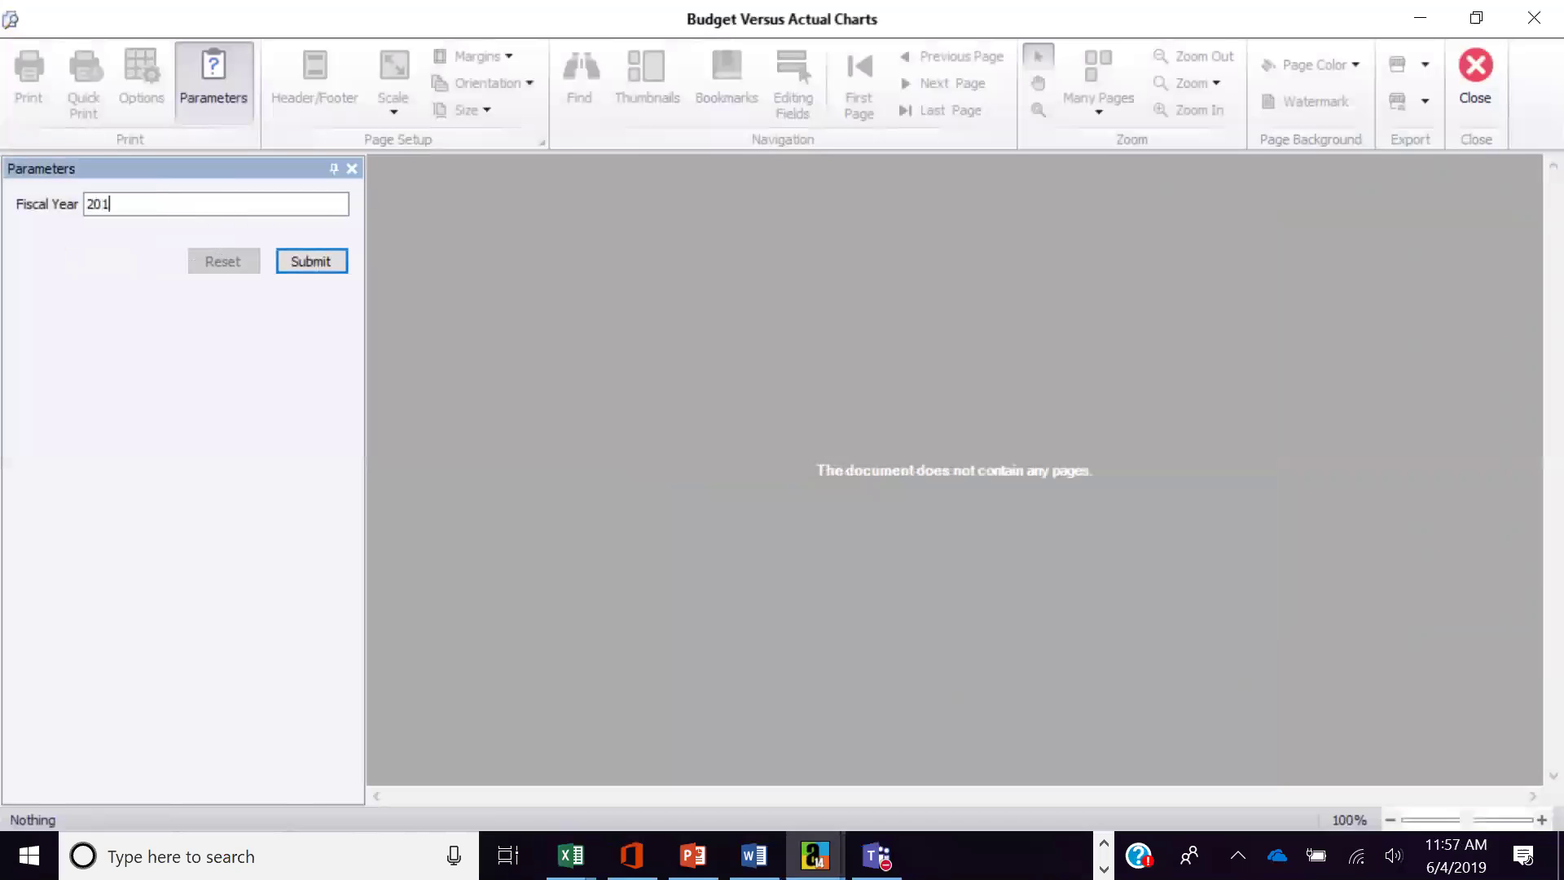
left_click(293, 263)
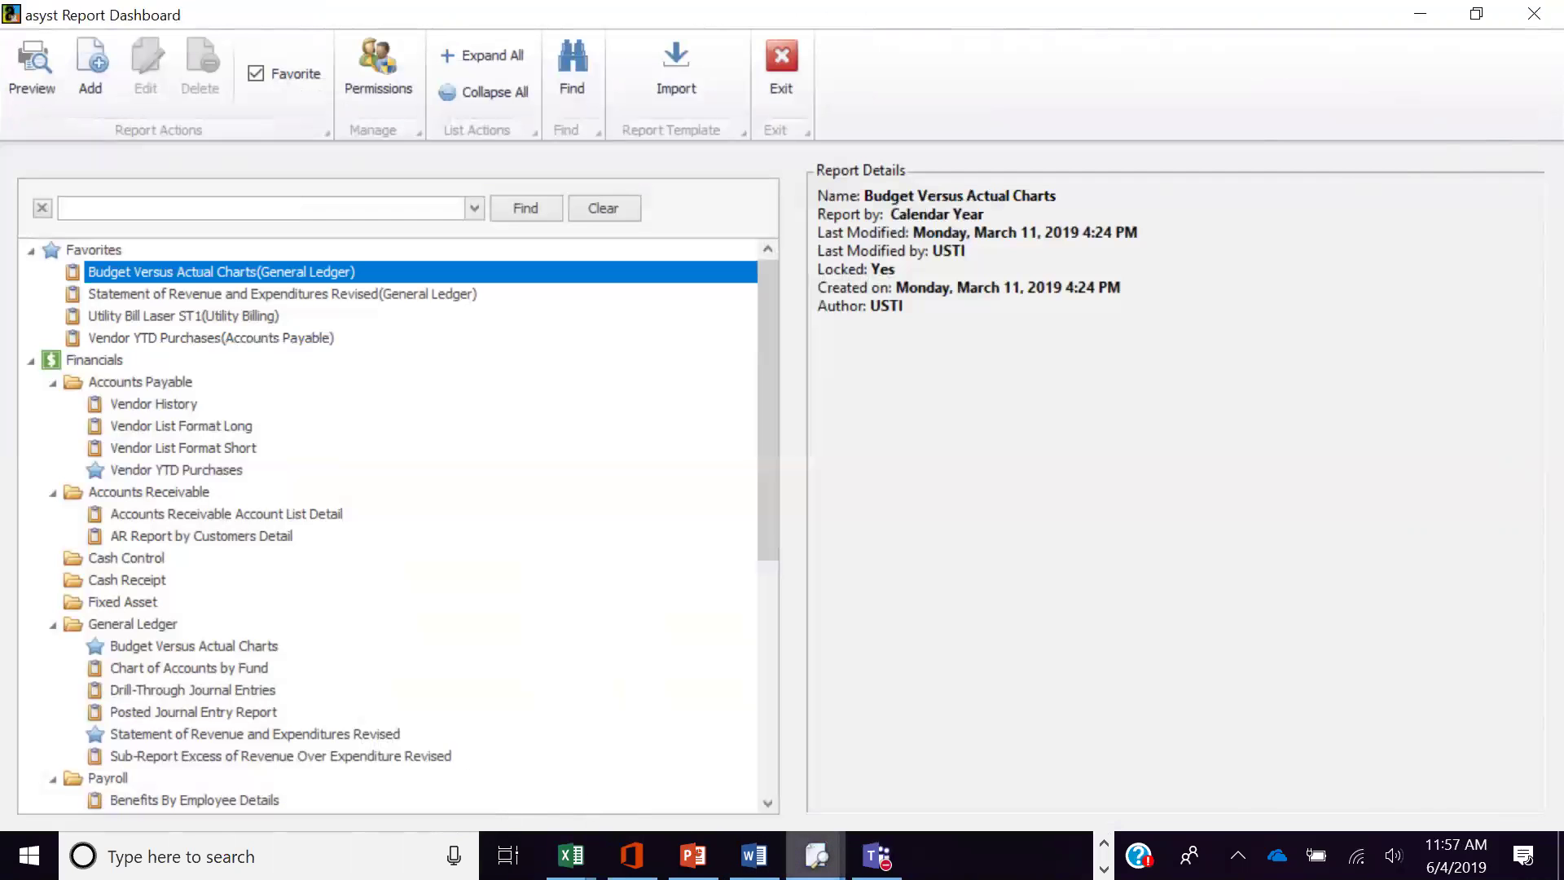
mouse_move(815, 856)
left_click(699, 777)
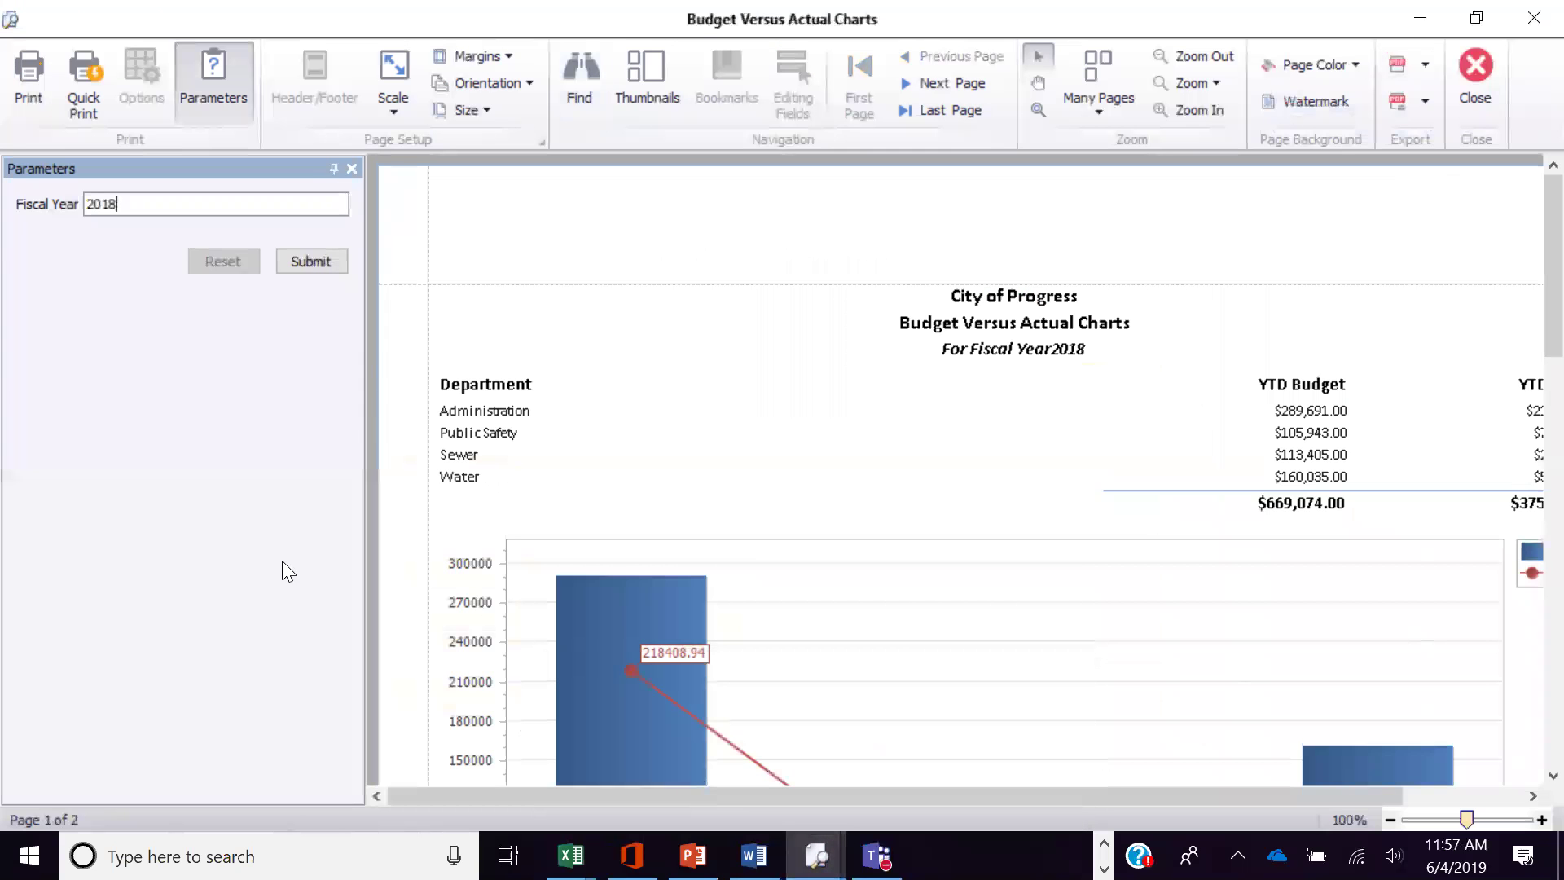
Step: Hide the report parameters, examine the budget and actual charts through page 2, and close the report
left_click(352, 169)
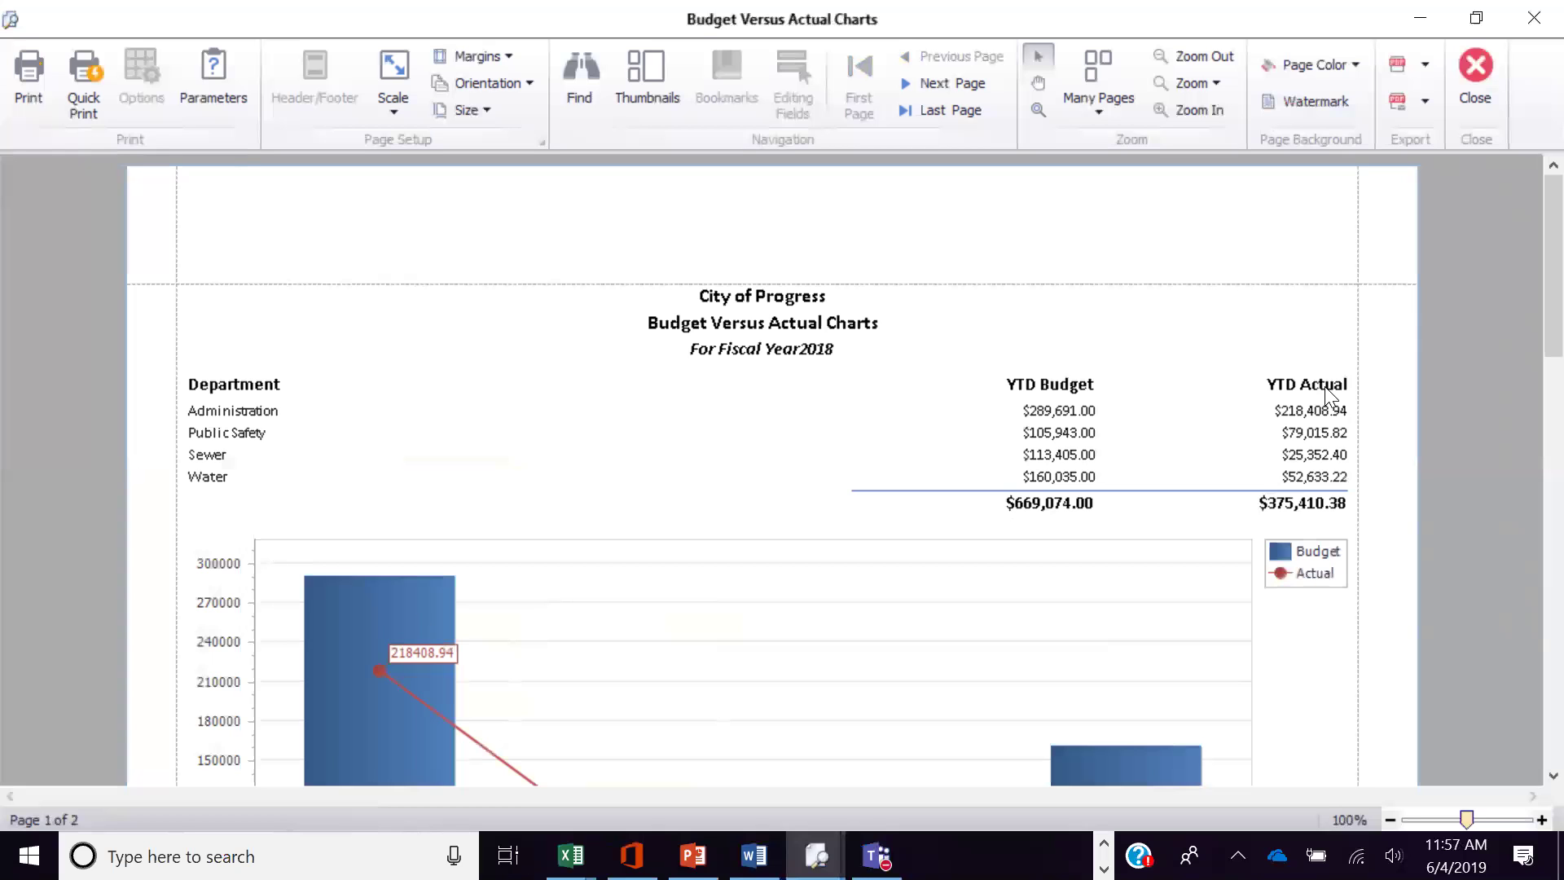
left_click_drag(1525, 220, 1530, 527)
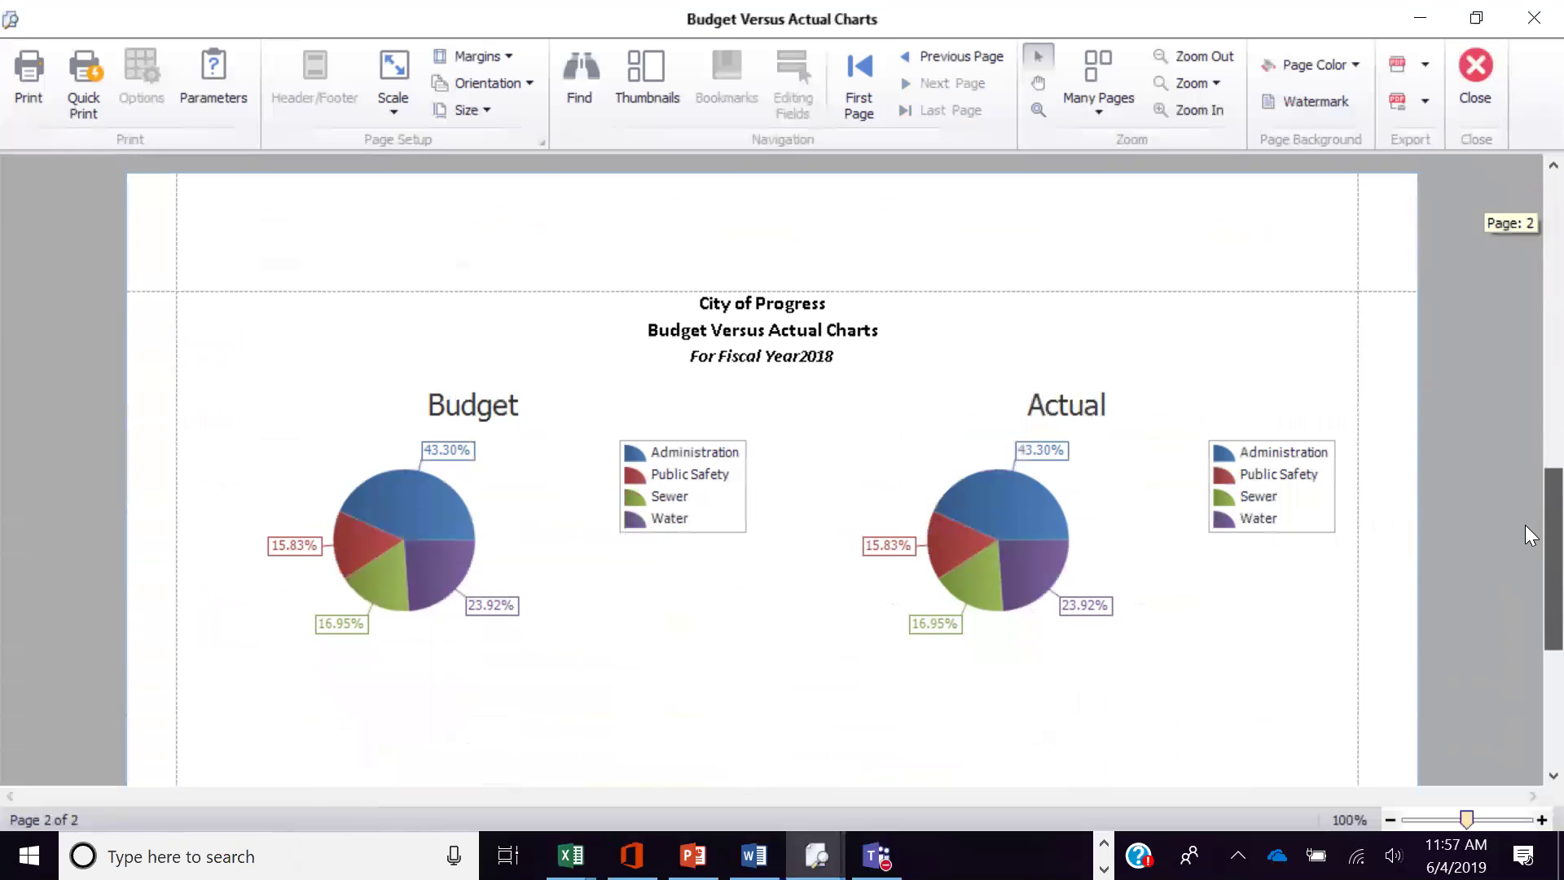
scroll(1526, 536, "down", 2)
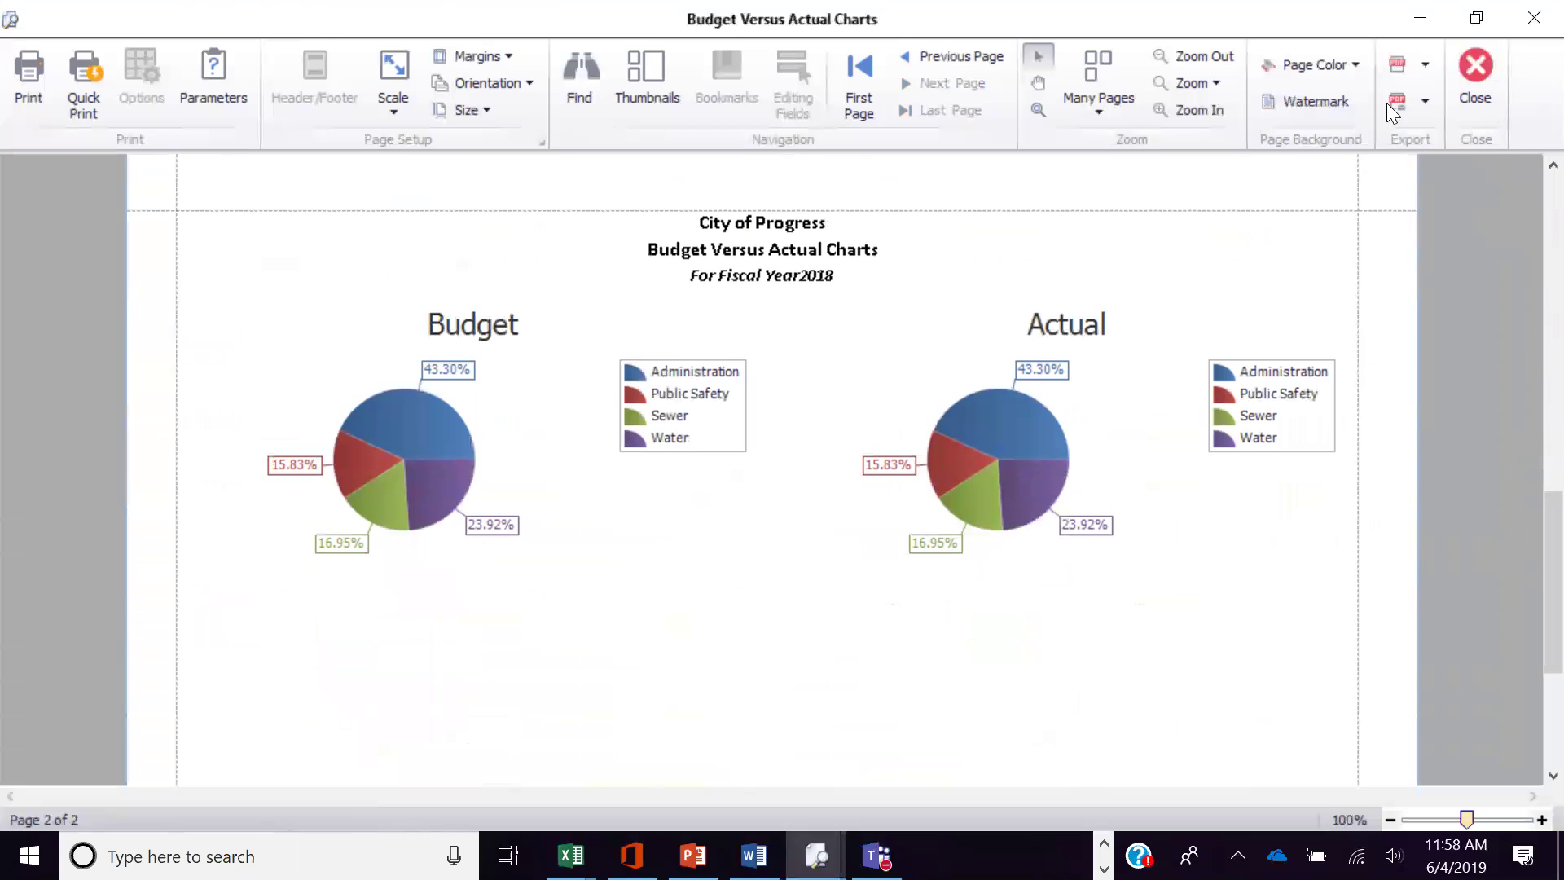
left_click(1463, 68)
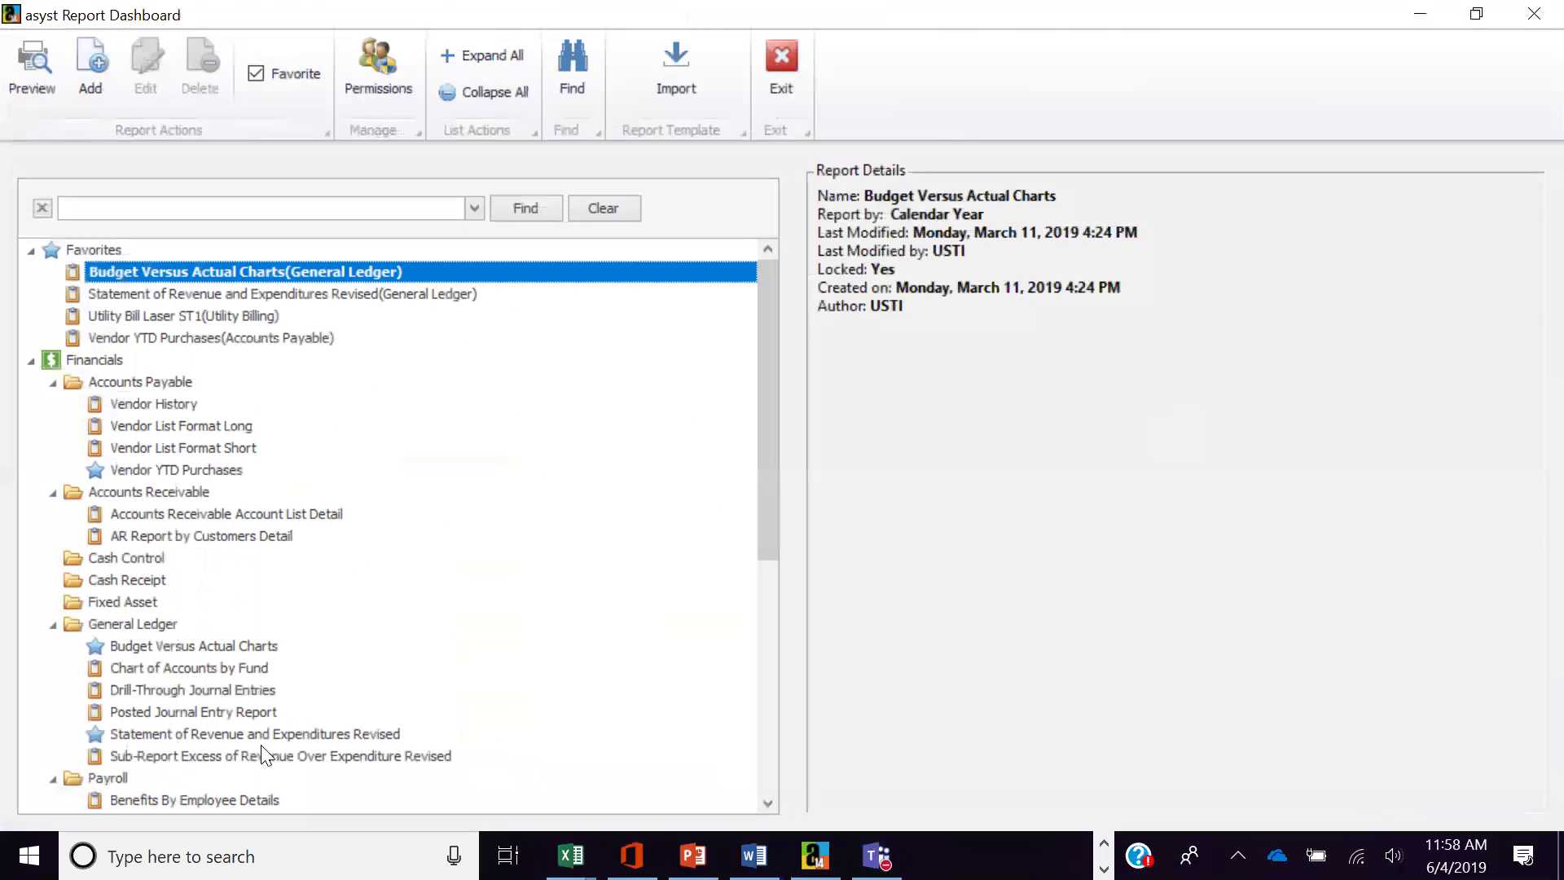
Step: Create a new report named "payroll webinar June" in the Payroll report group, reported by Employee
left_click(87, 57)
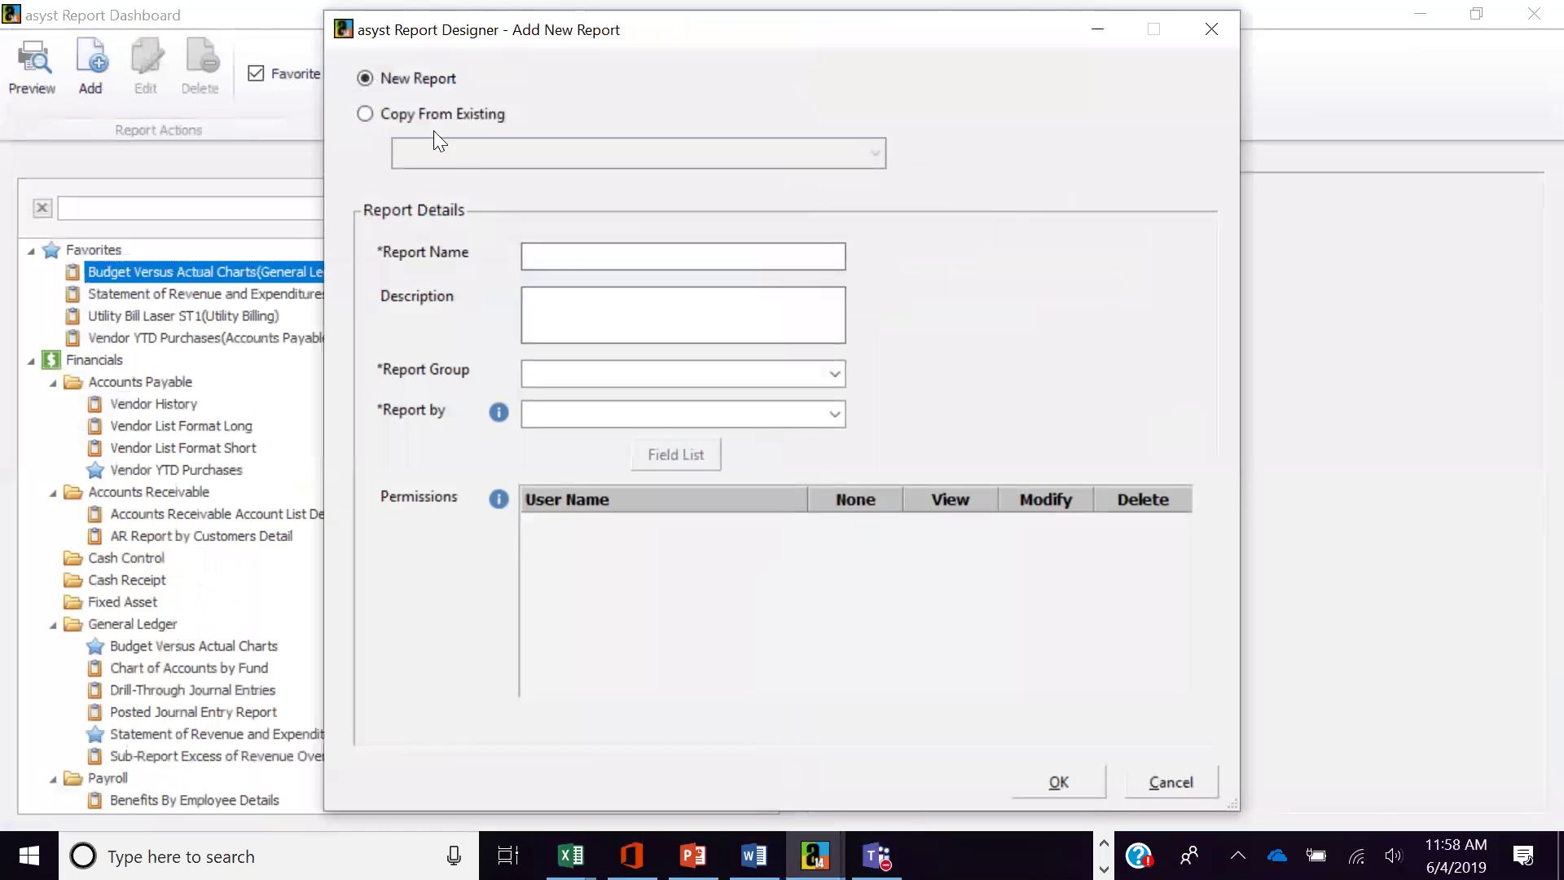
left_click(548, 261)
type("payroll webinar June")
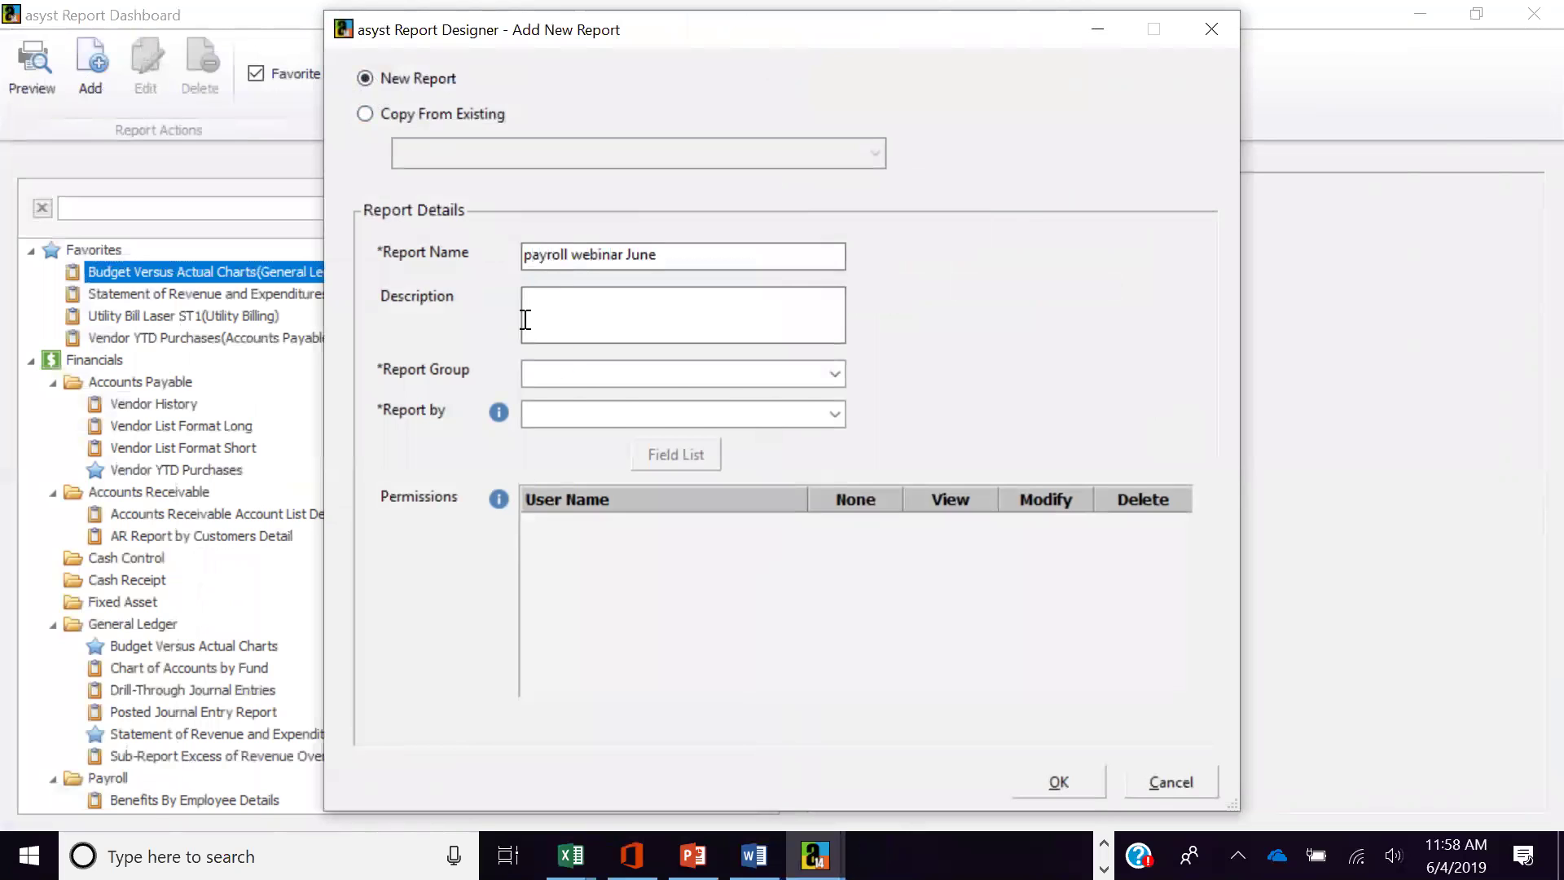
left_click(838, 376)
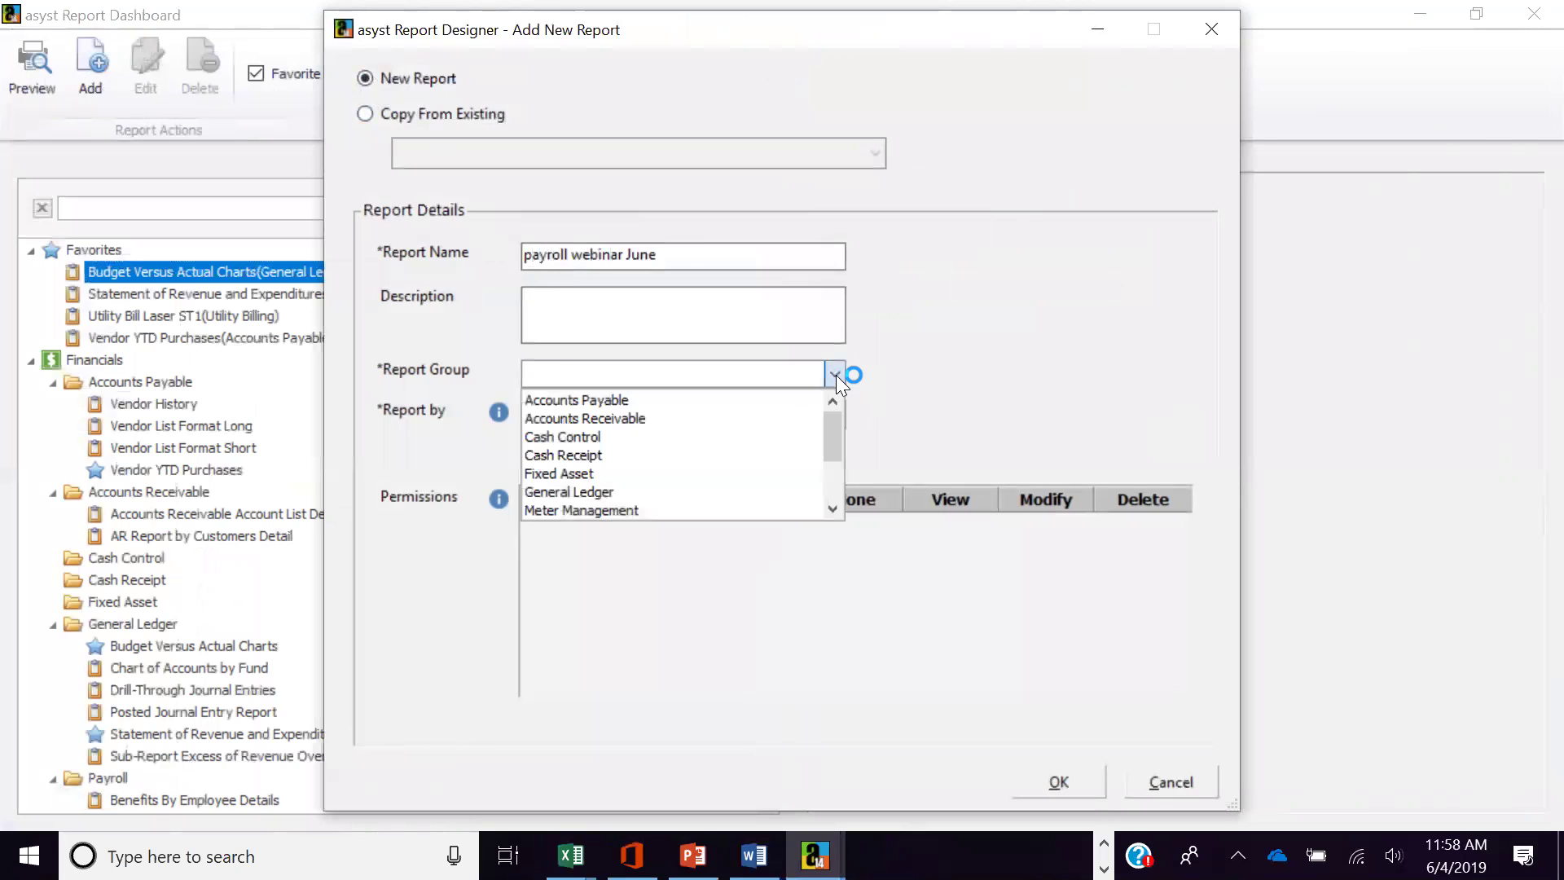
left_click_drag(833, 442, 845, 466)
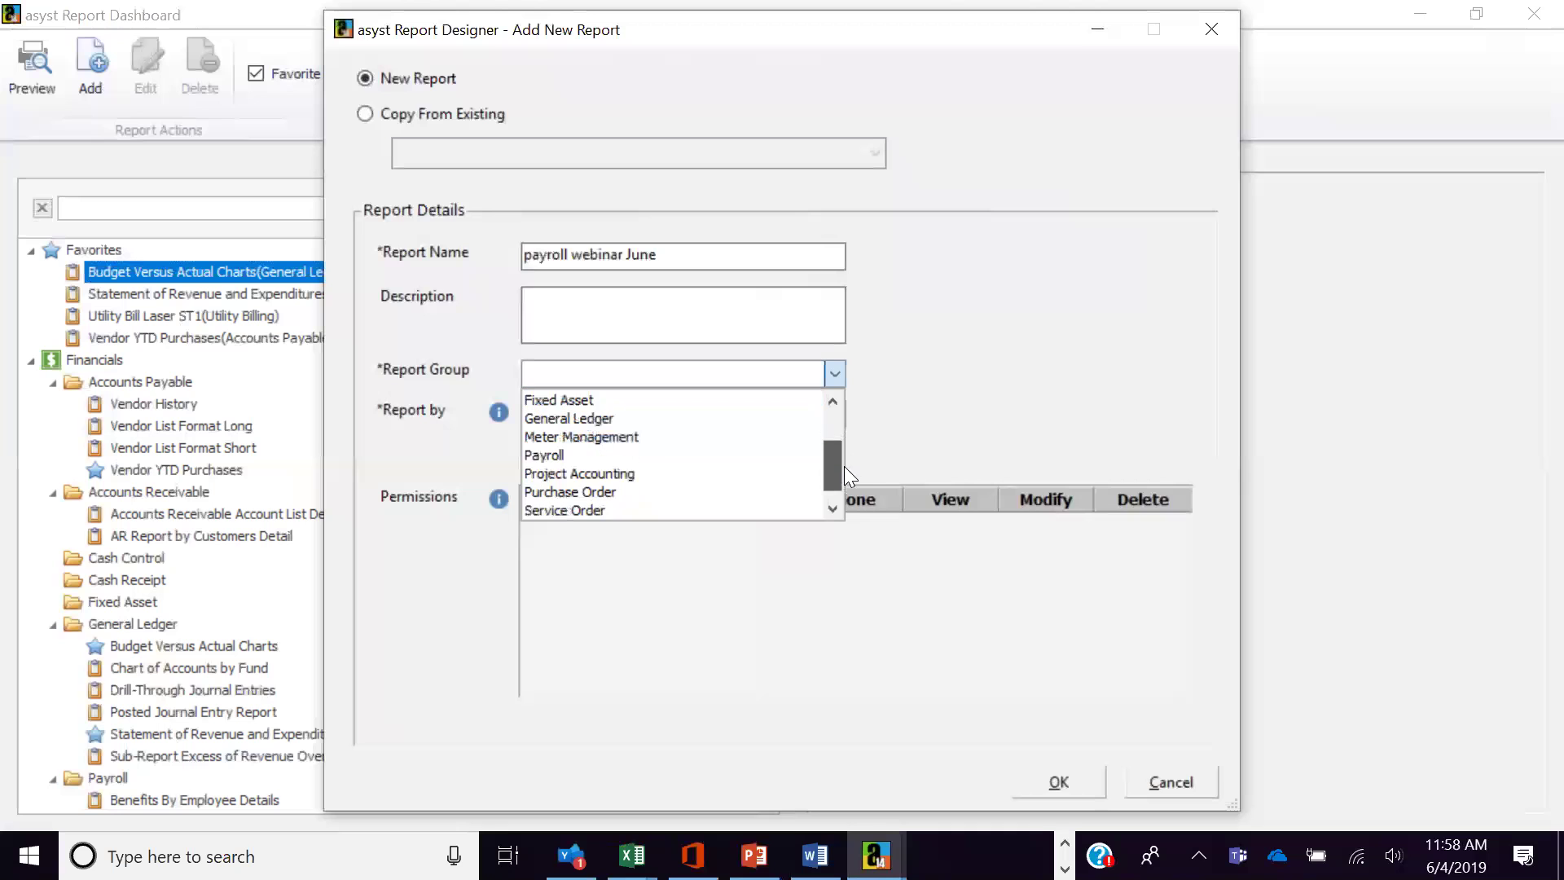
left_click(800, 449)
left_click(835, 414)
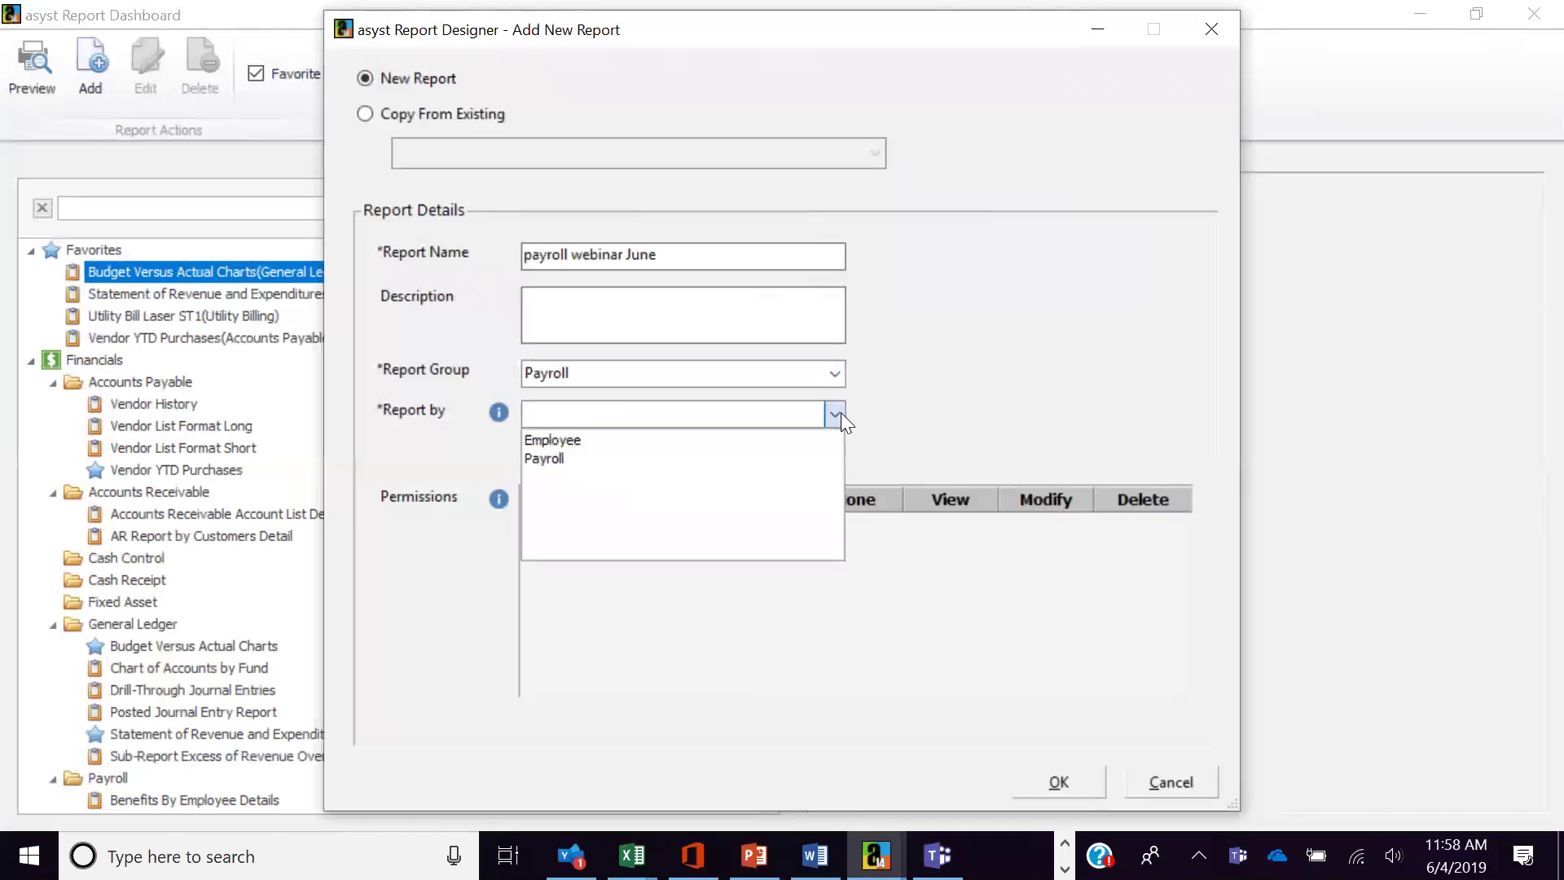
left_click(823, 444)
left_click(1056, 781)
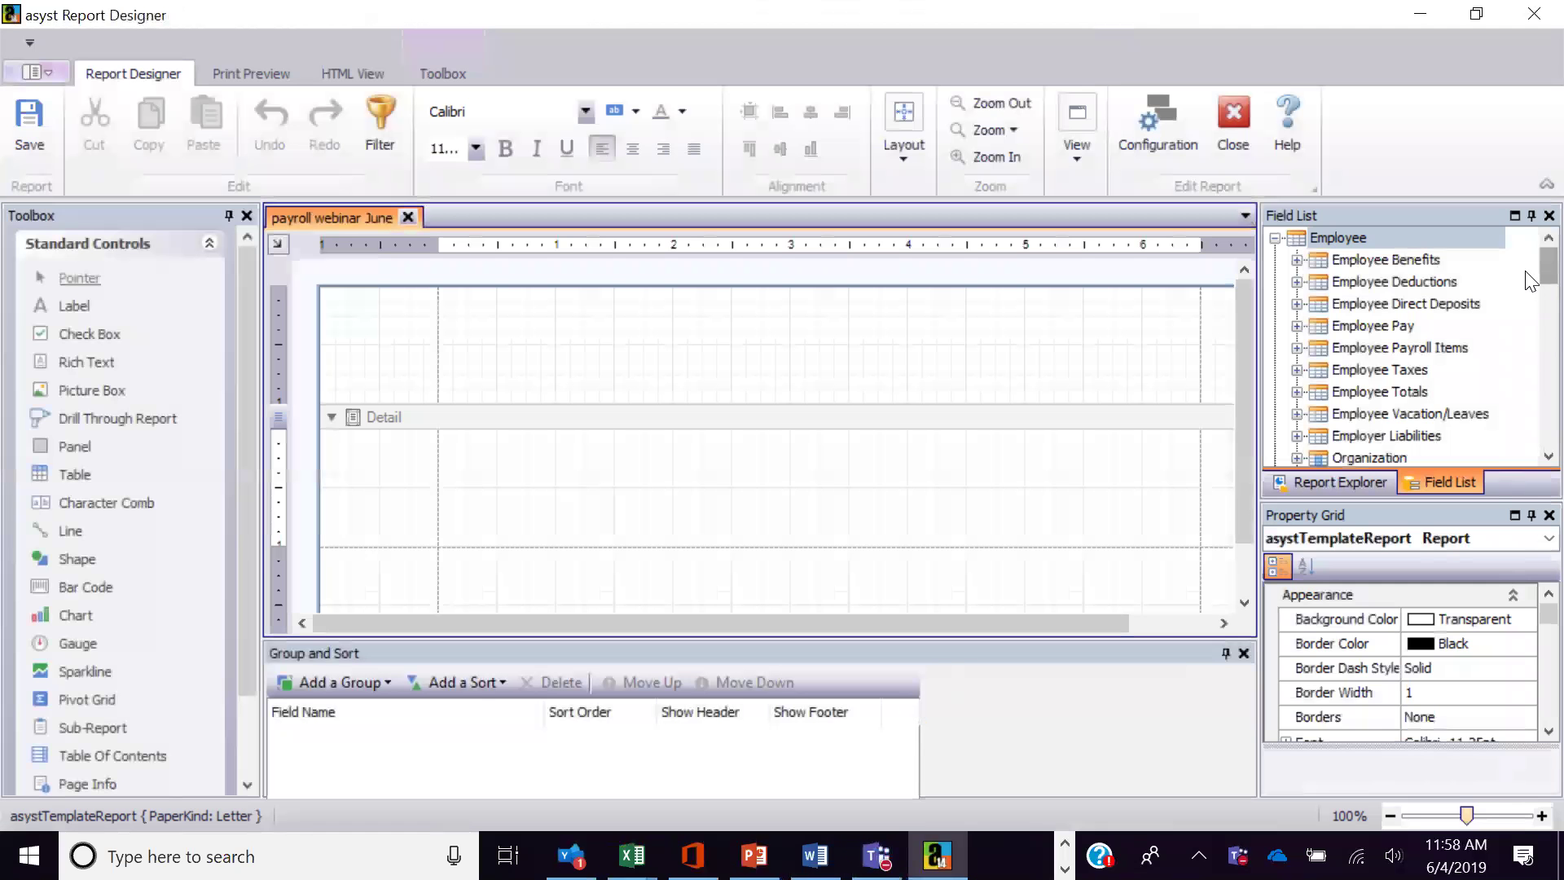
Step: Browse the available Employee fields and add a picture box with a label below it in the report's top margin
scroll(1526, 281, "down", 10)
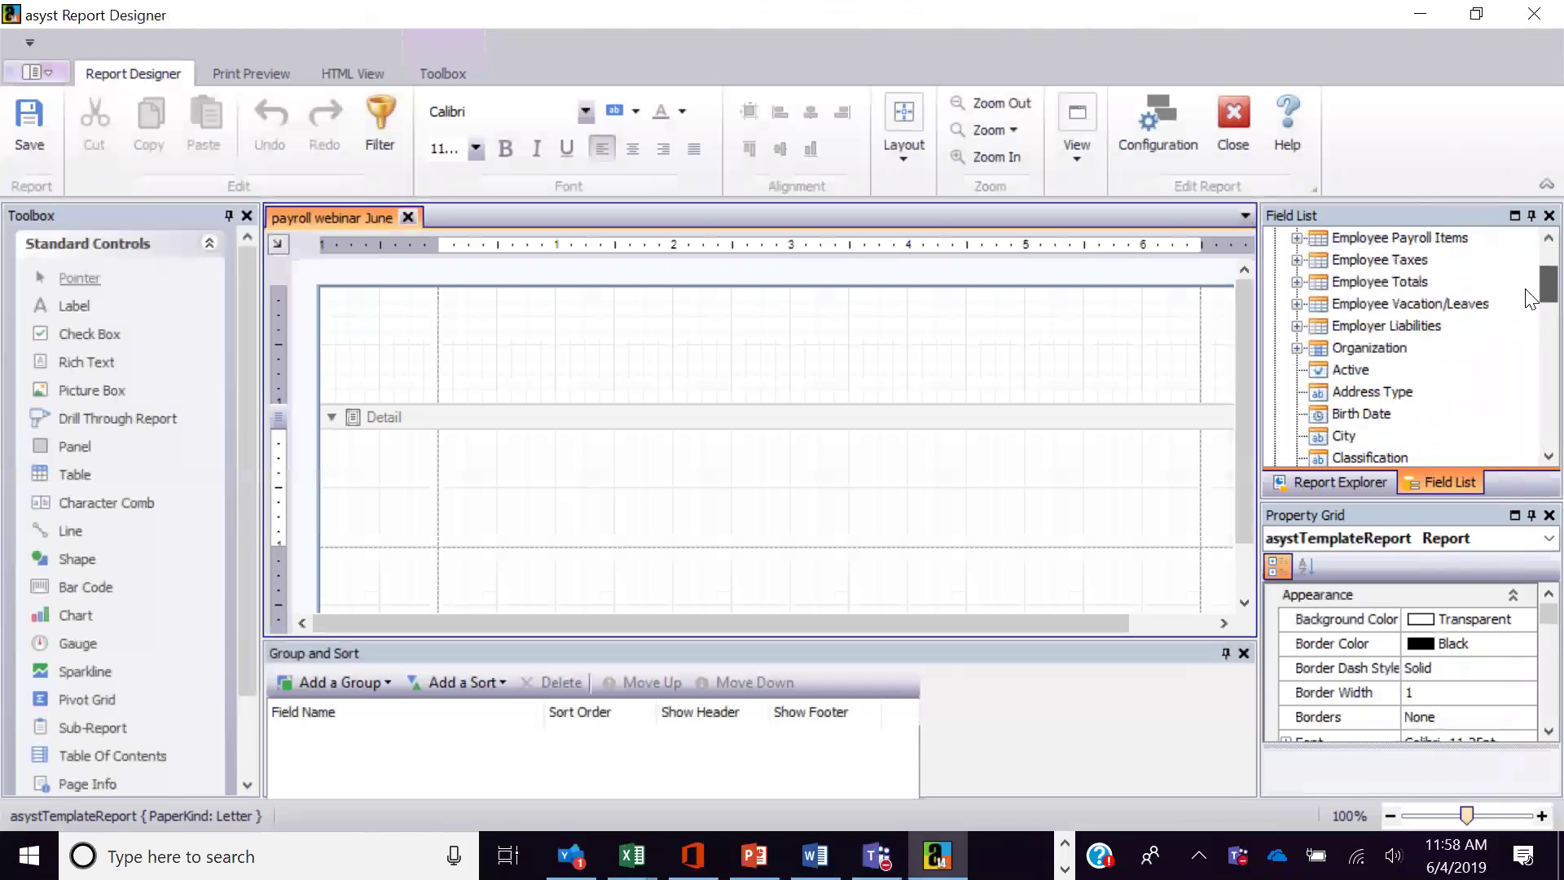
scroll(1529, 318, "down", 5)
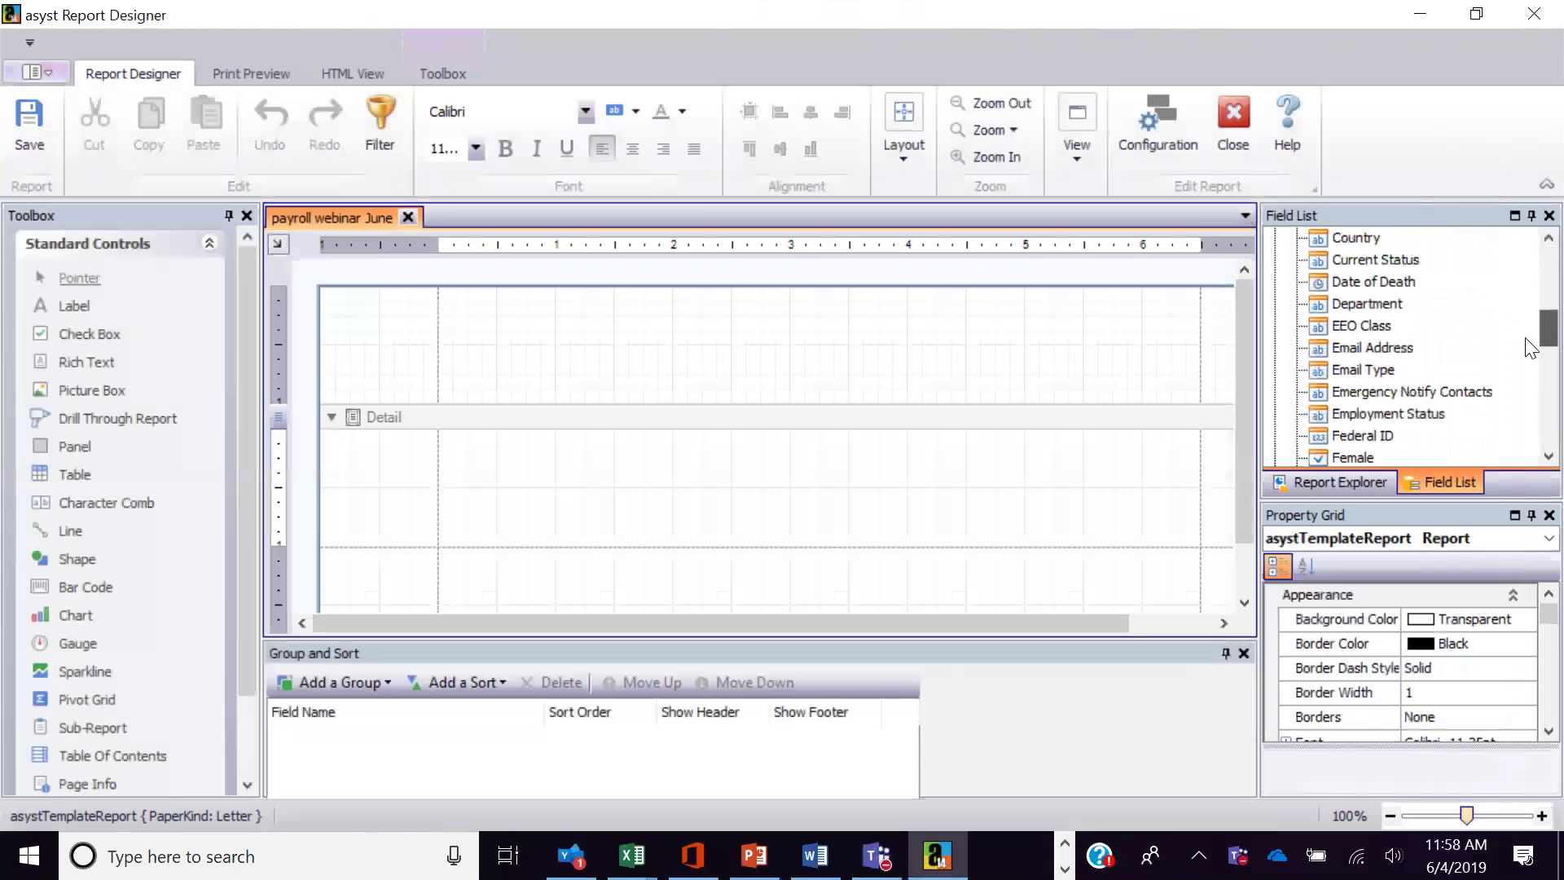
scroll(1531, 380, "down", 7)
left_click_drag(1532, 440, 1530, 273)
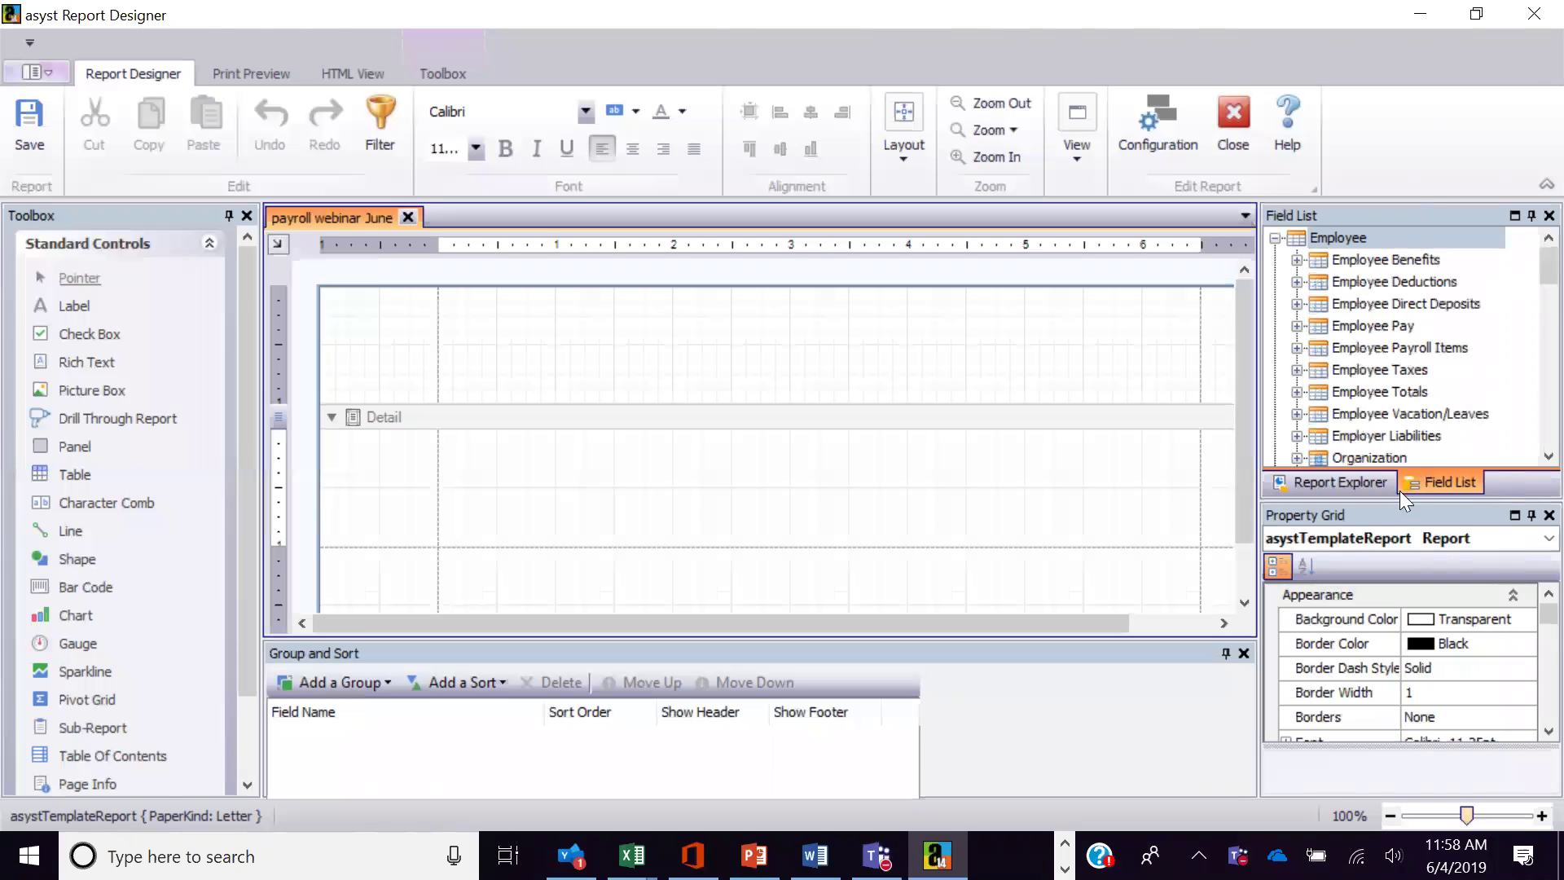
left_click_drag(1532, 271, 1530, 310)
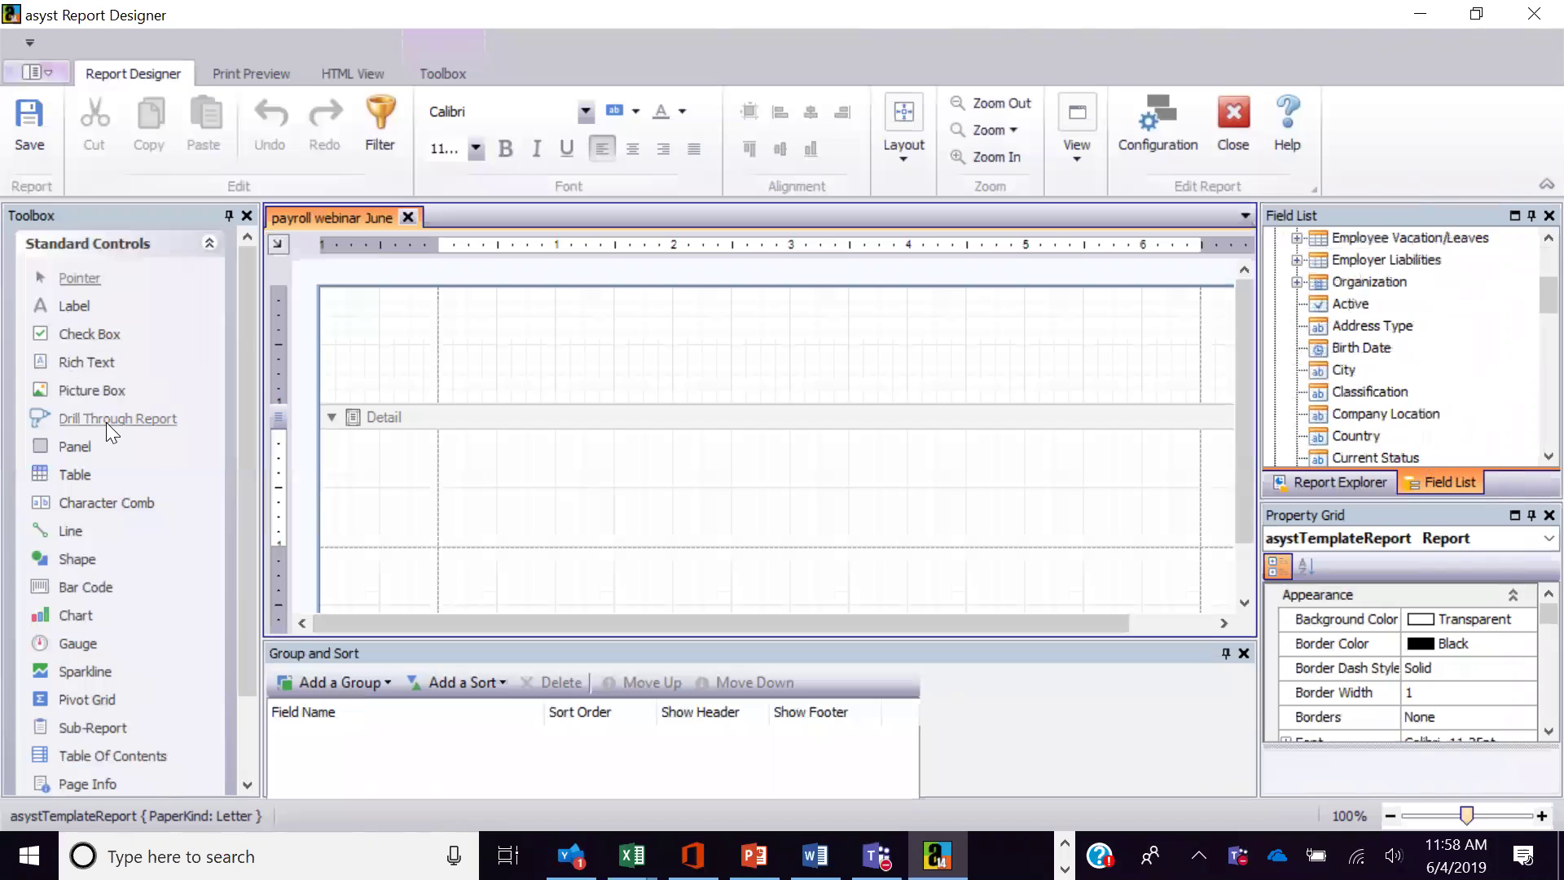
left_click_drag(98, 388, 736, 335)
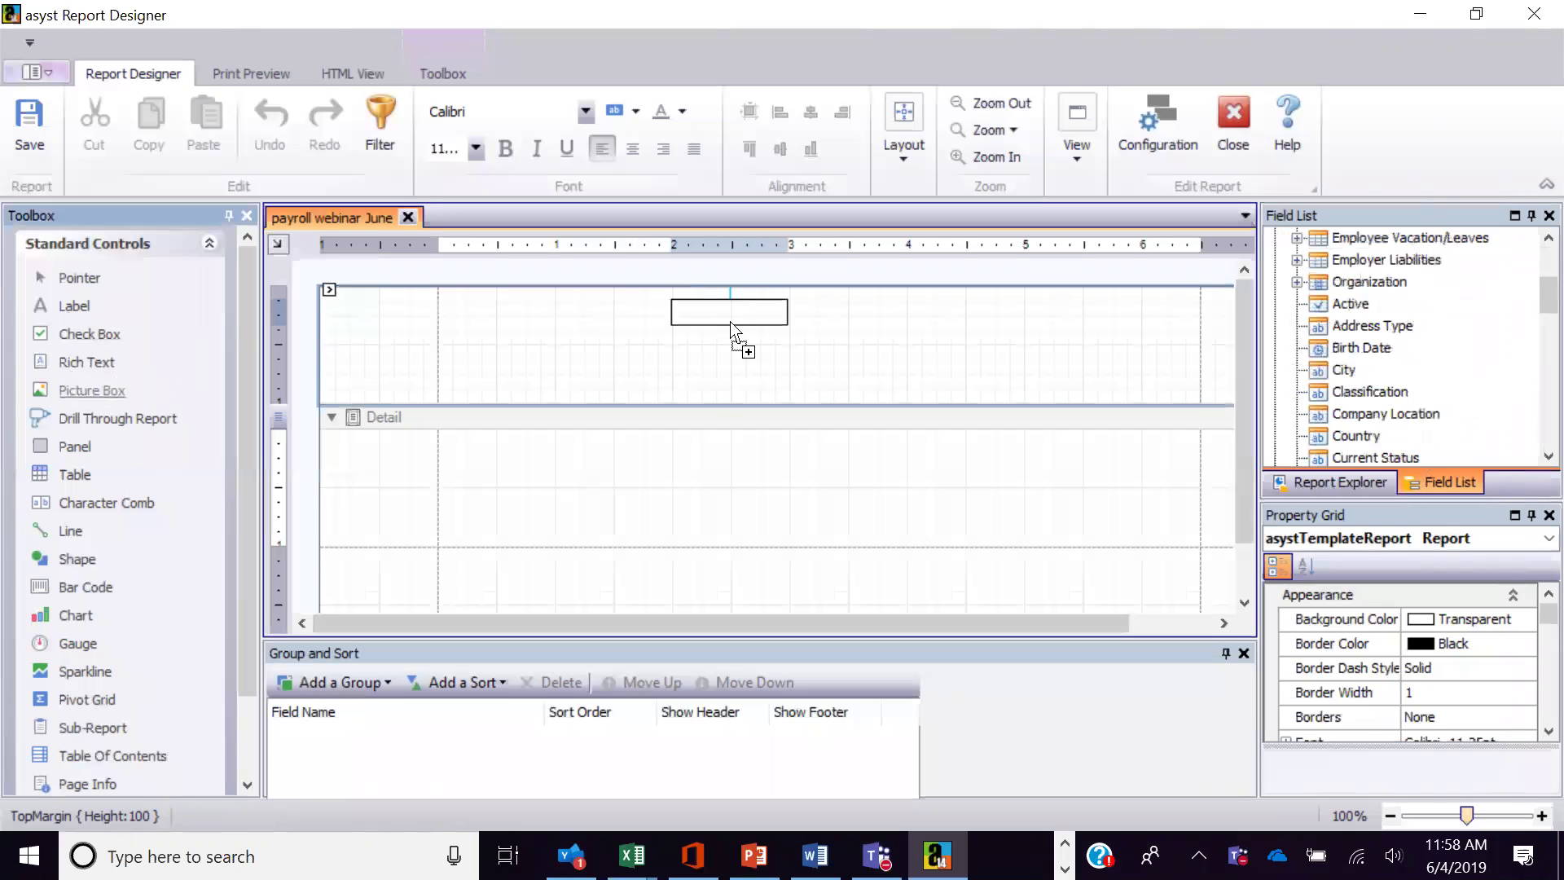
left_click_drag(73, 306, 738, 383)
Step: Place the Last Name, Federal ID and Department fields side by side in the Detail band
left_click_drag(1530, 277, 1530, 382)
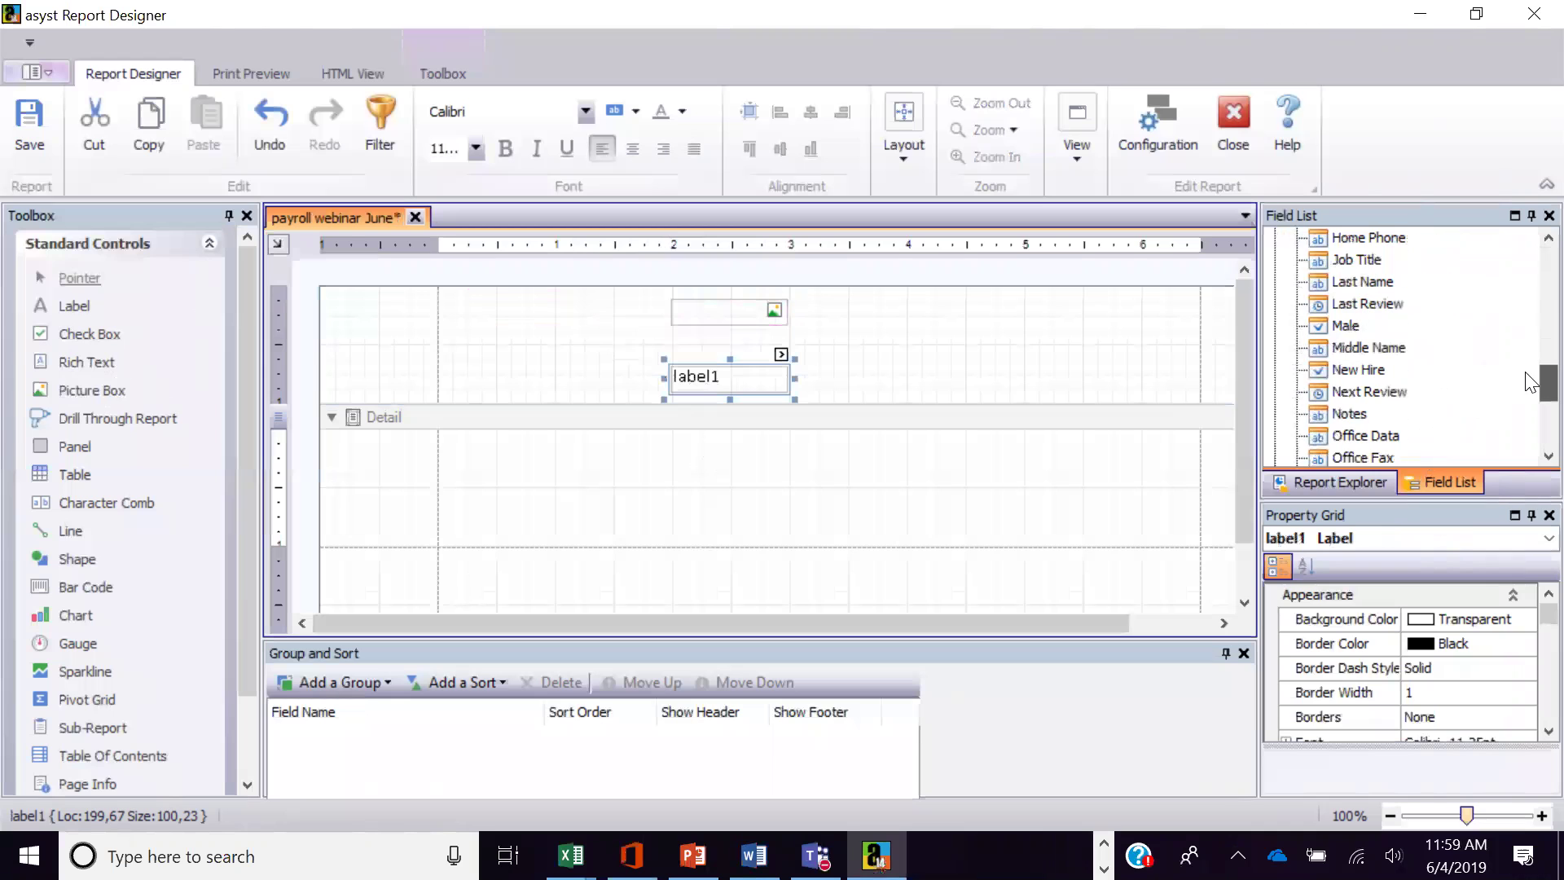
left_click_drag(1322, 285, 527, 493)
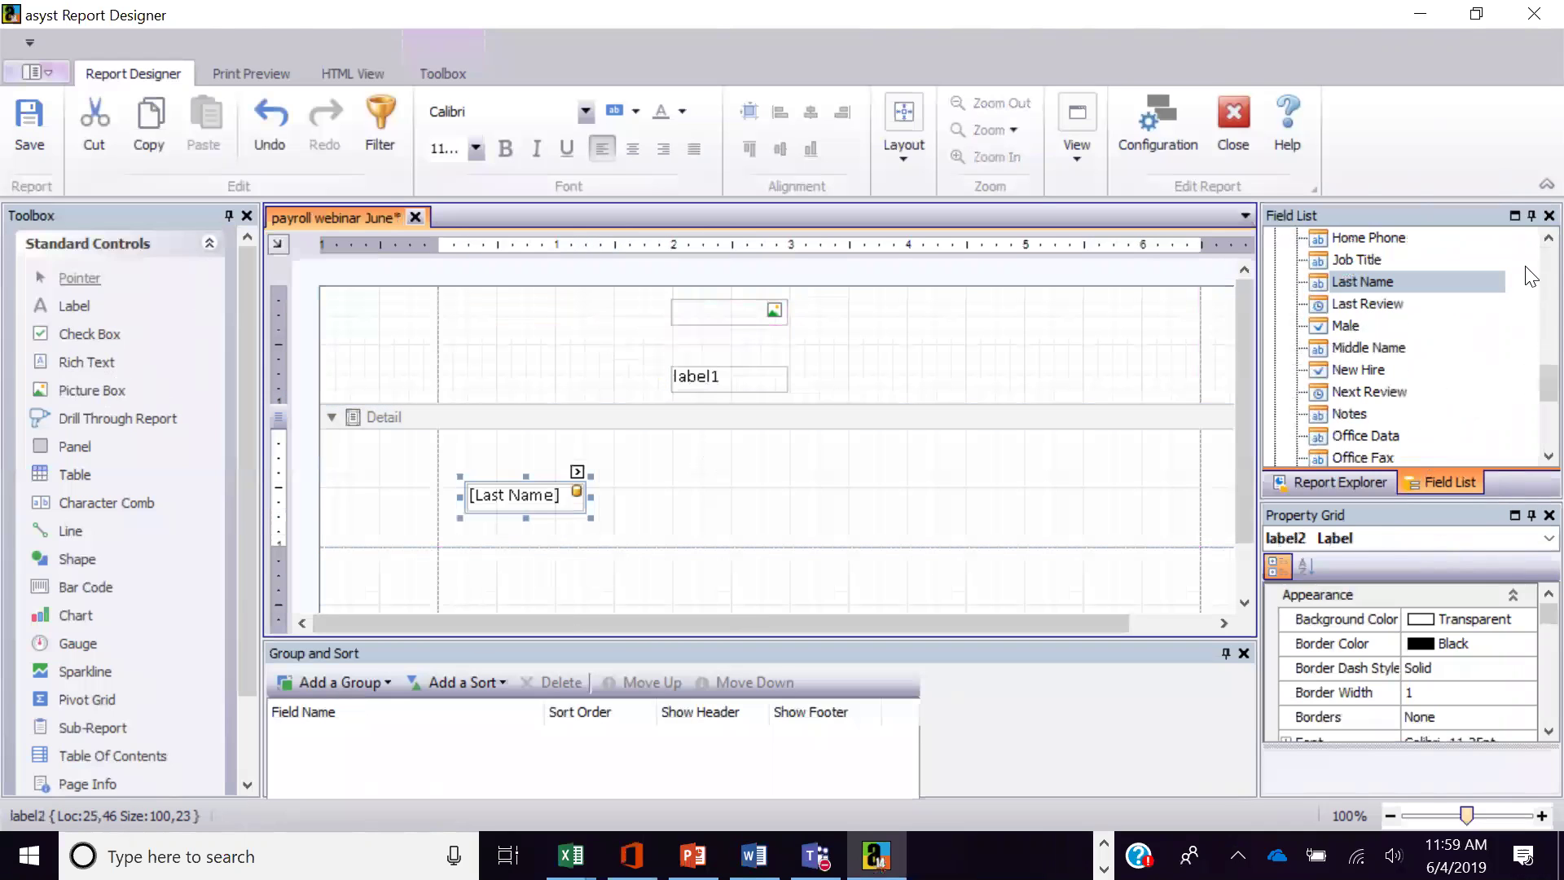
scroll(1526, 241, "up", 3)
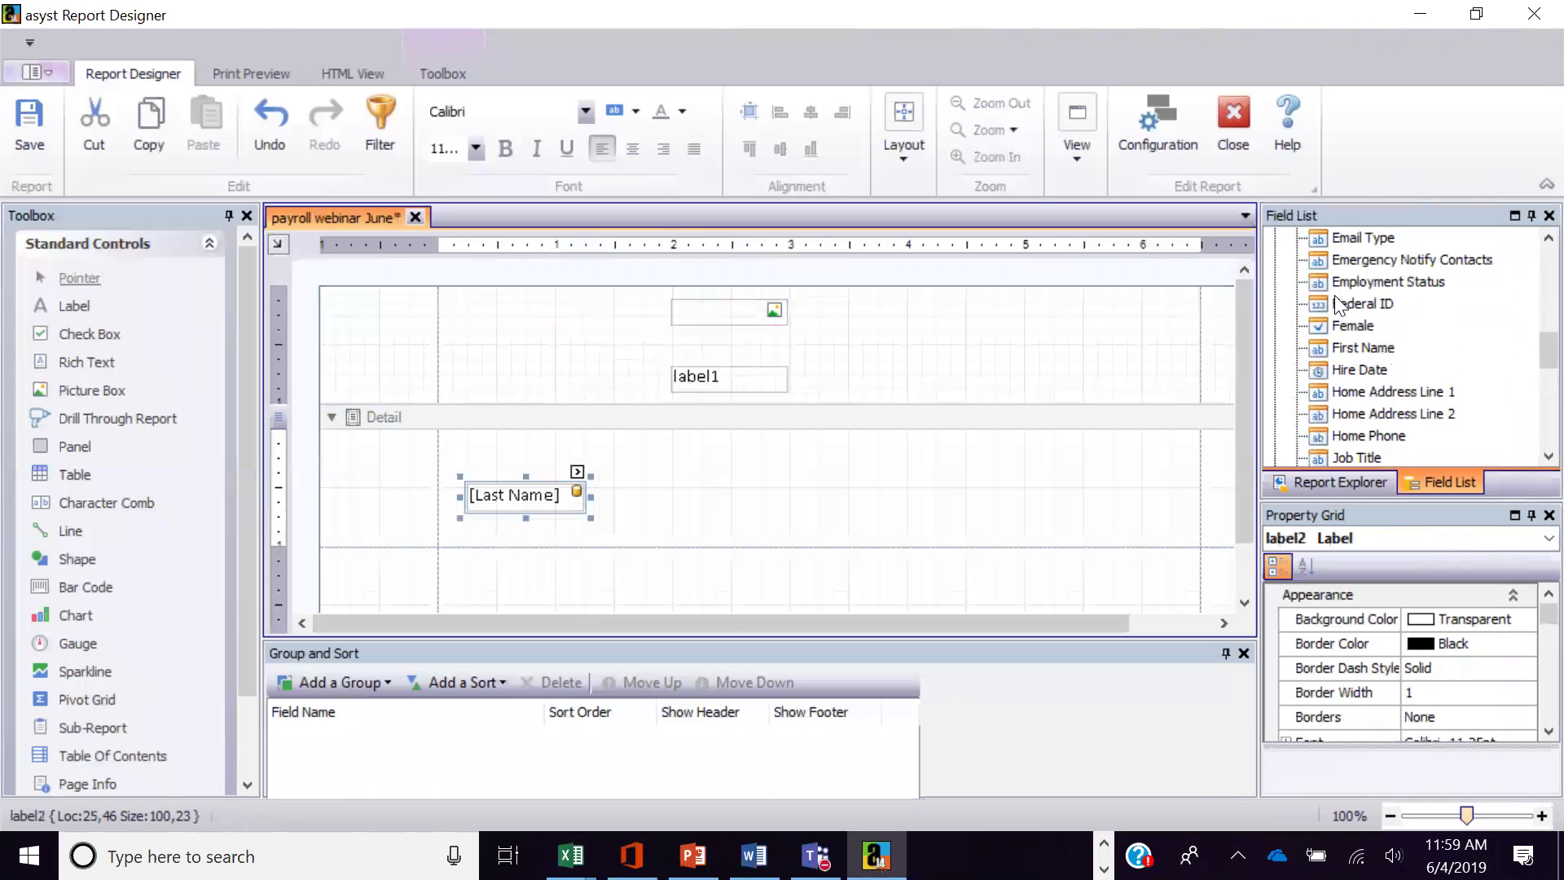
left_click_drag(1318, 303, 702, 517)
scroll(1528, 241, "up", 1)
scroll(1528, 244, "up", 4)
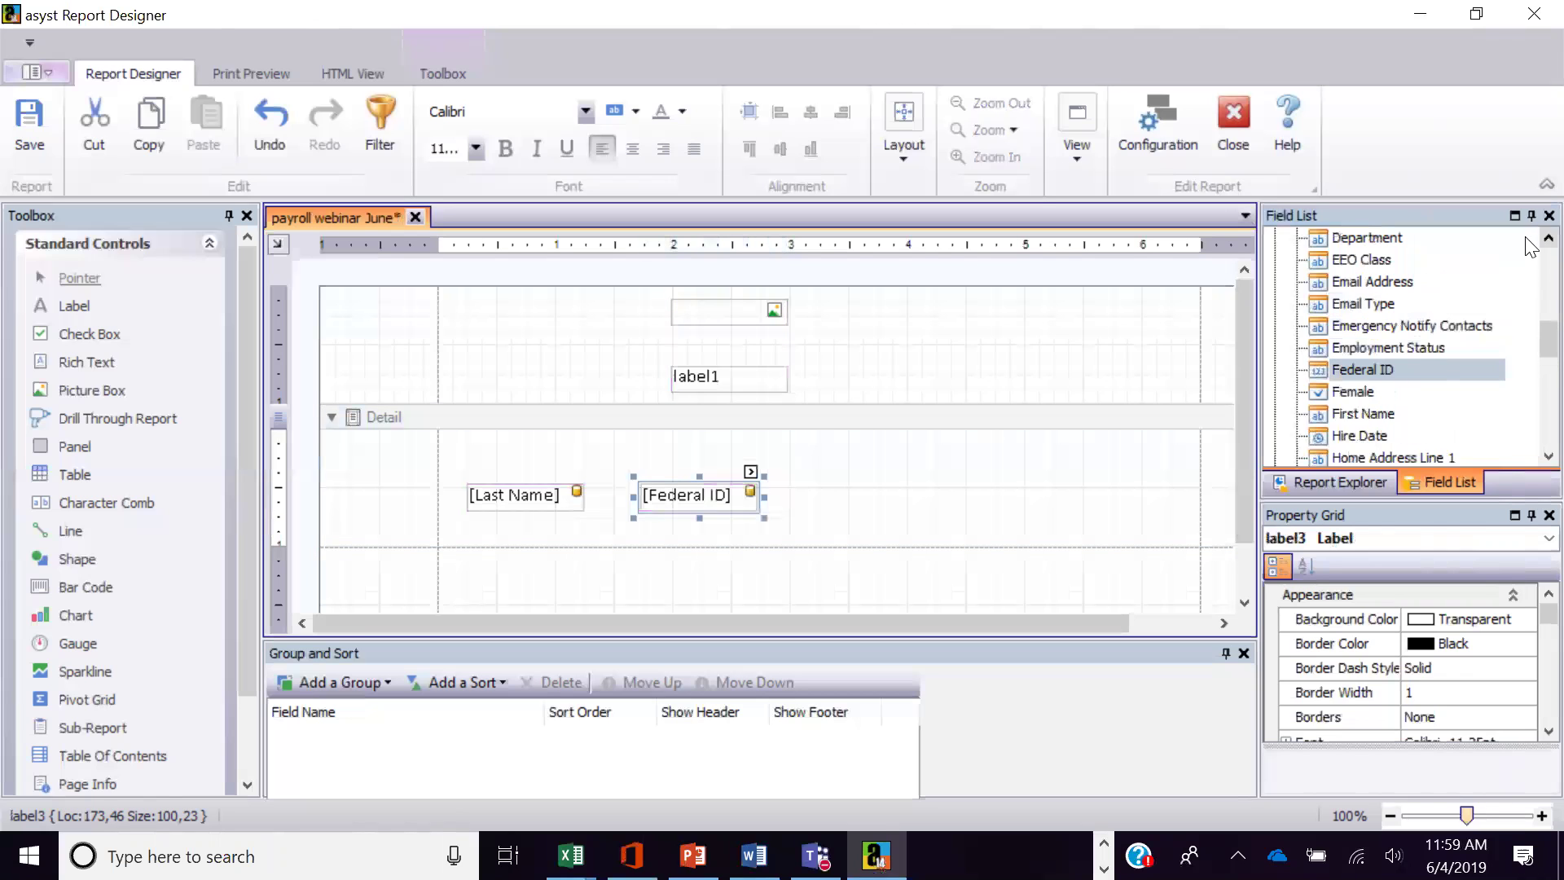
left_click_drag(1352, 259, 894, 517)
Step: Add Year to Date Gross Pay from Employee Totals beside Department, and place a label above Last Name
scroll(1532, 249, "up", 14)
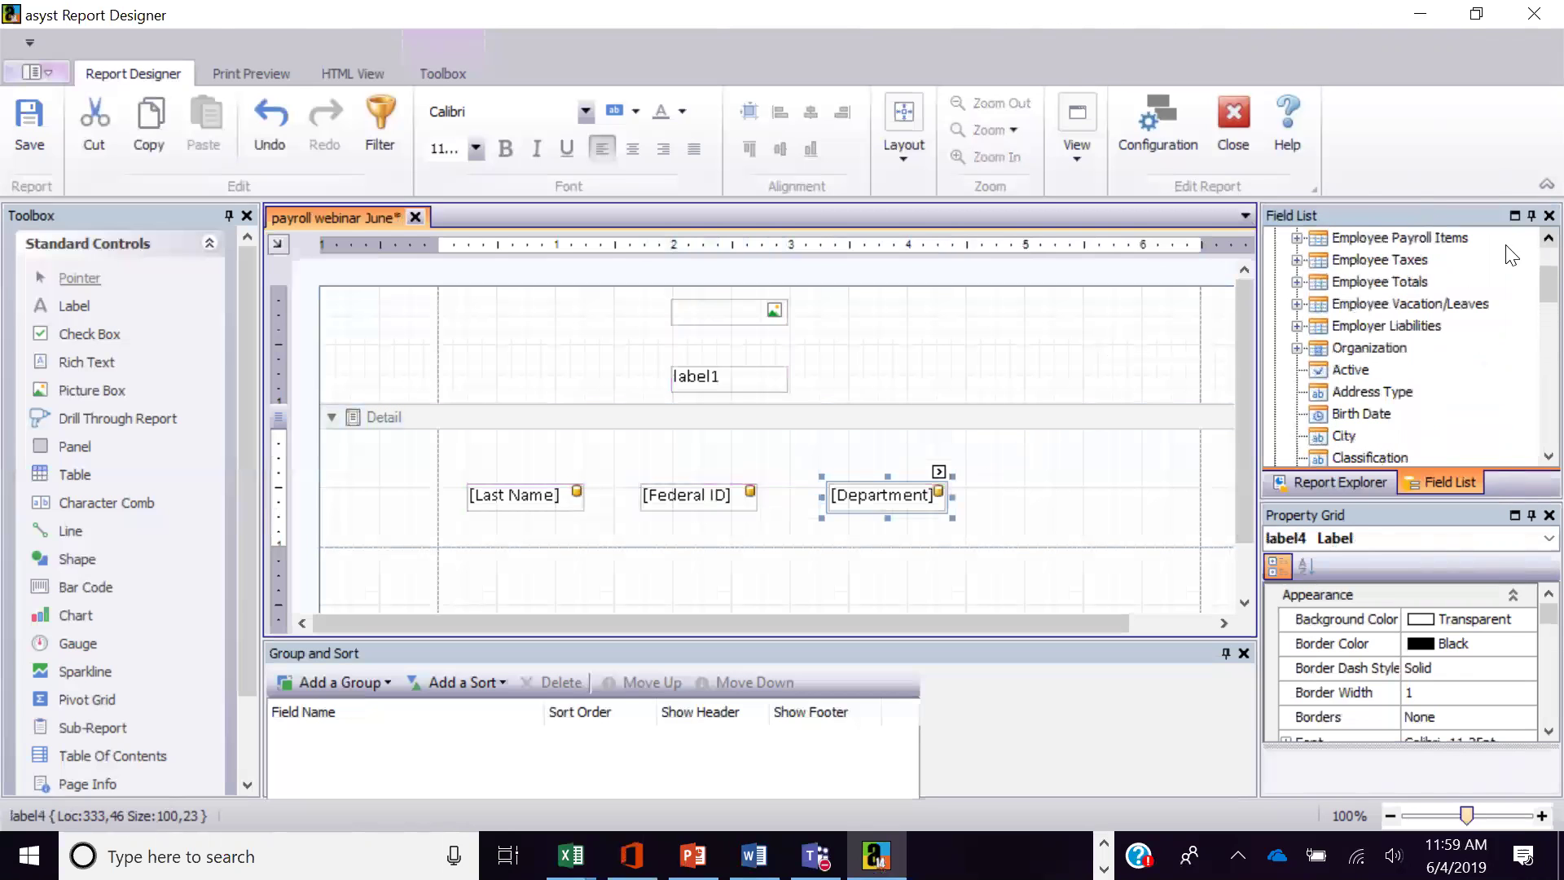
left_click(1296, 282)
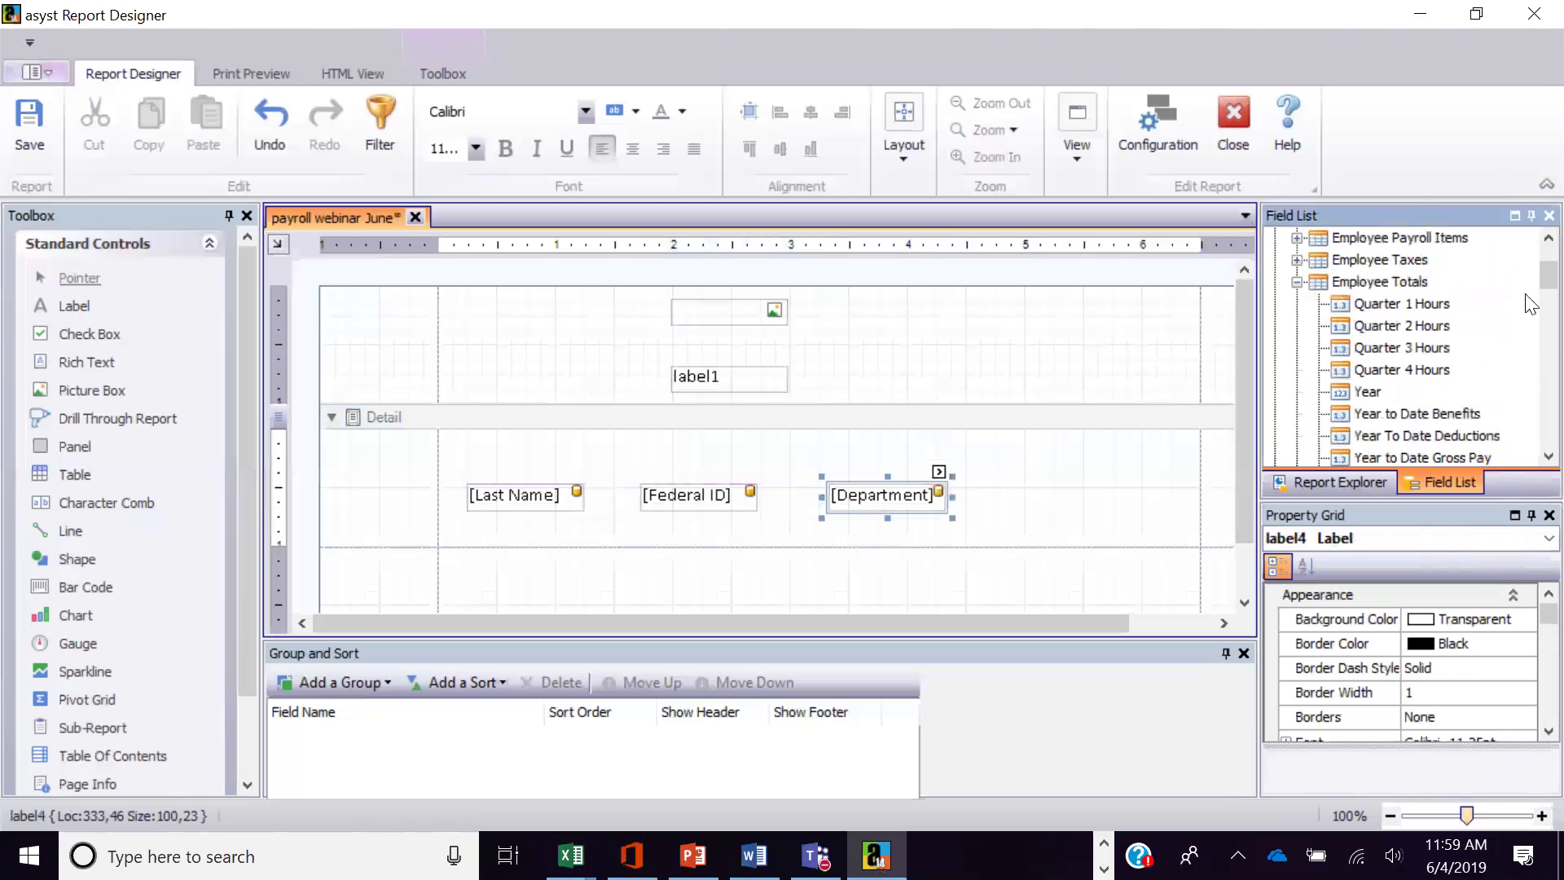
left_click_drag(1345, 458, 1096, 495)
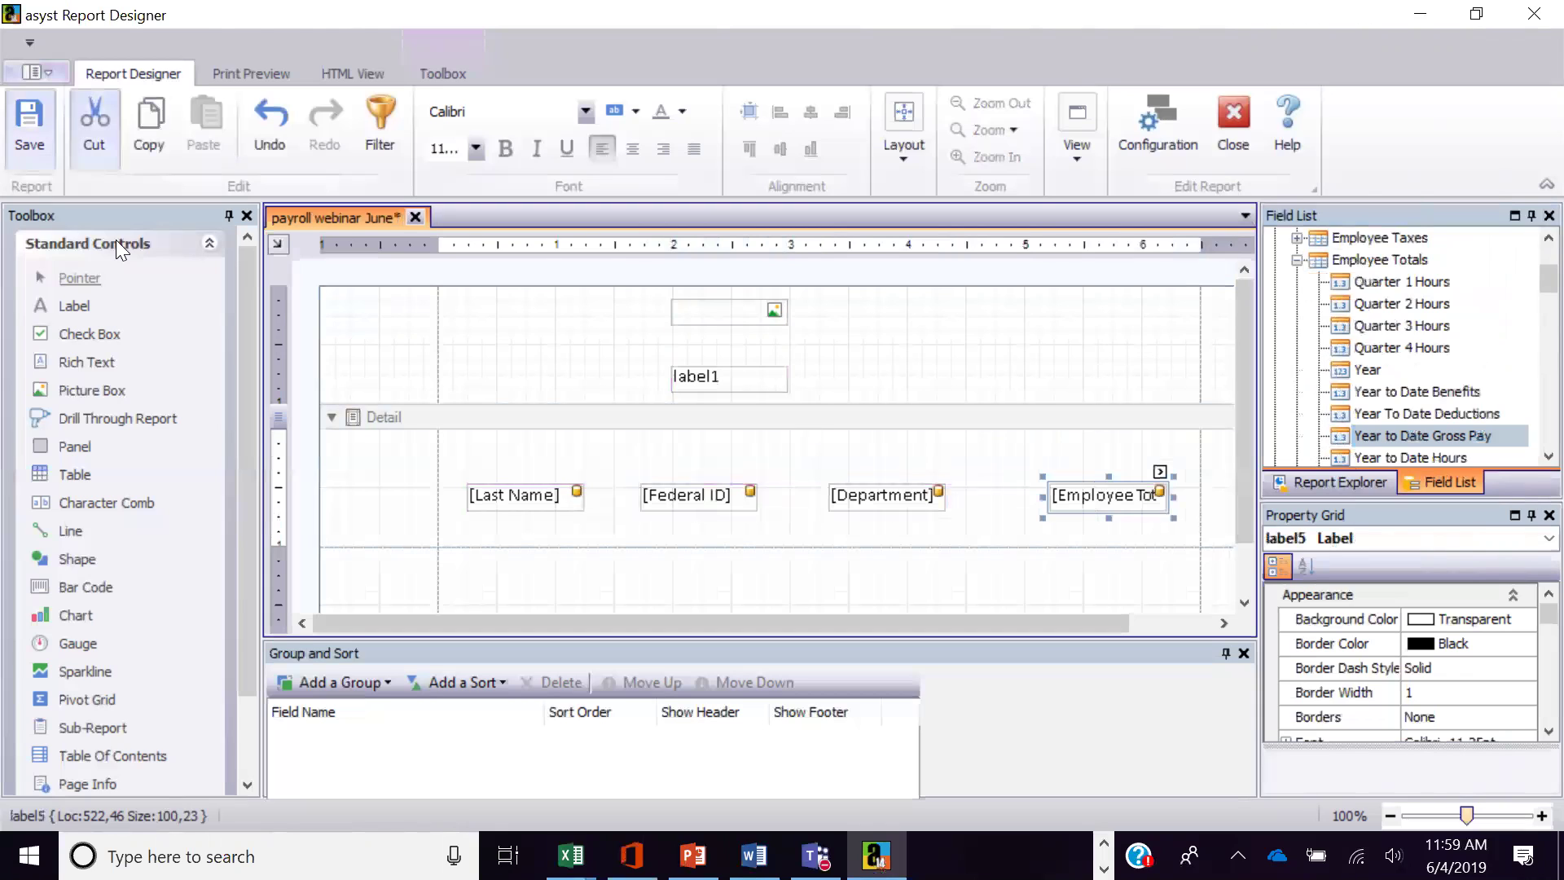
left_click_drag(73, 309, 517, 444)
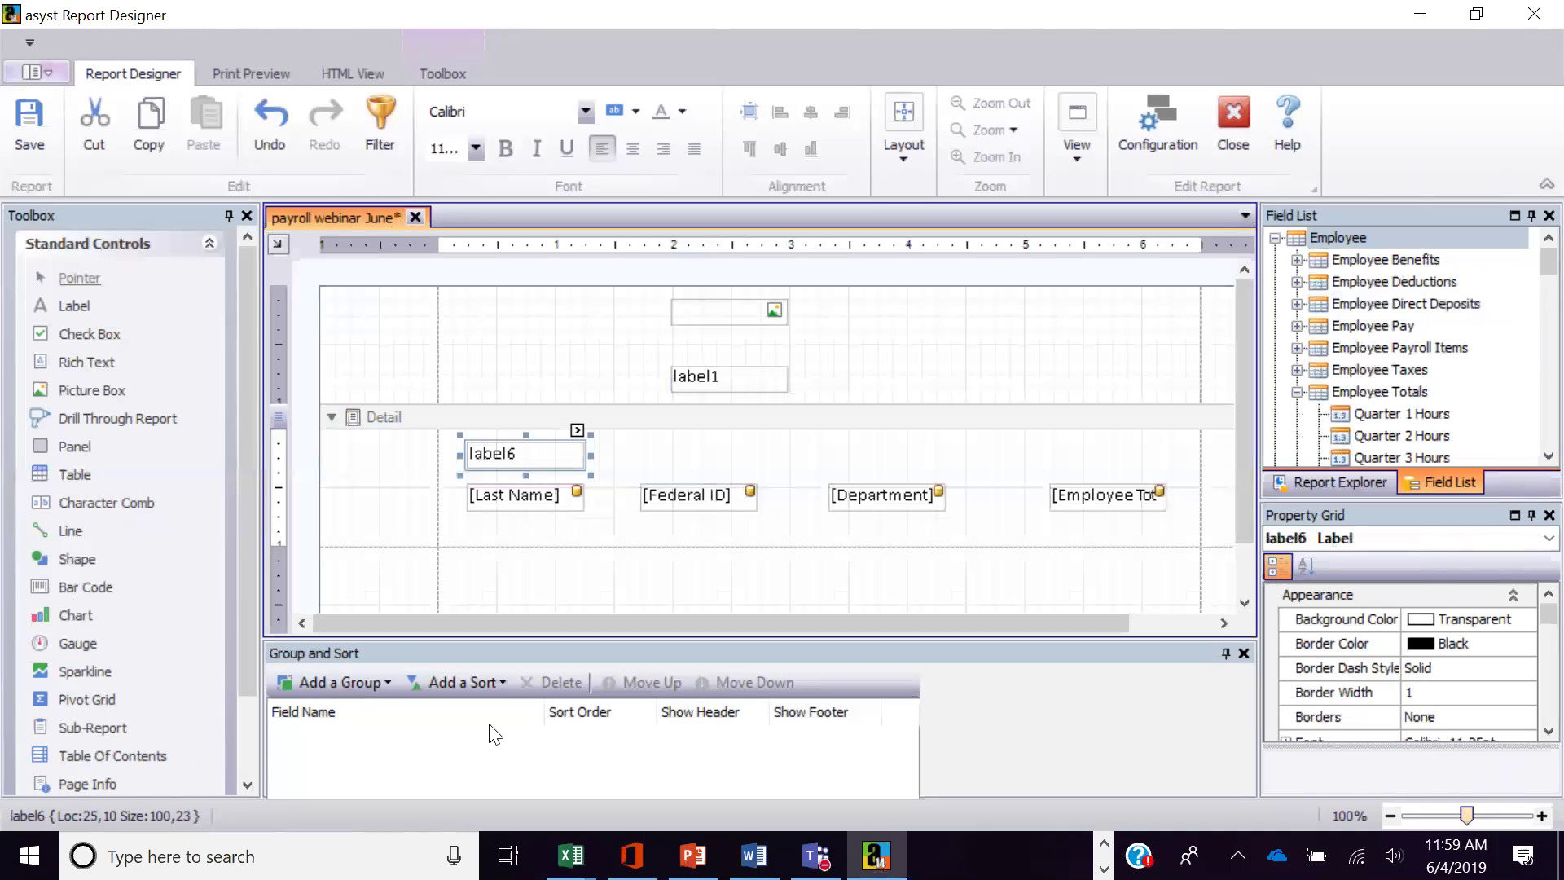
Step: Add a sort by Department to the report and close the report designer
left_click(504, 679)
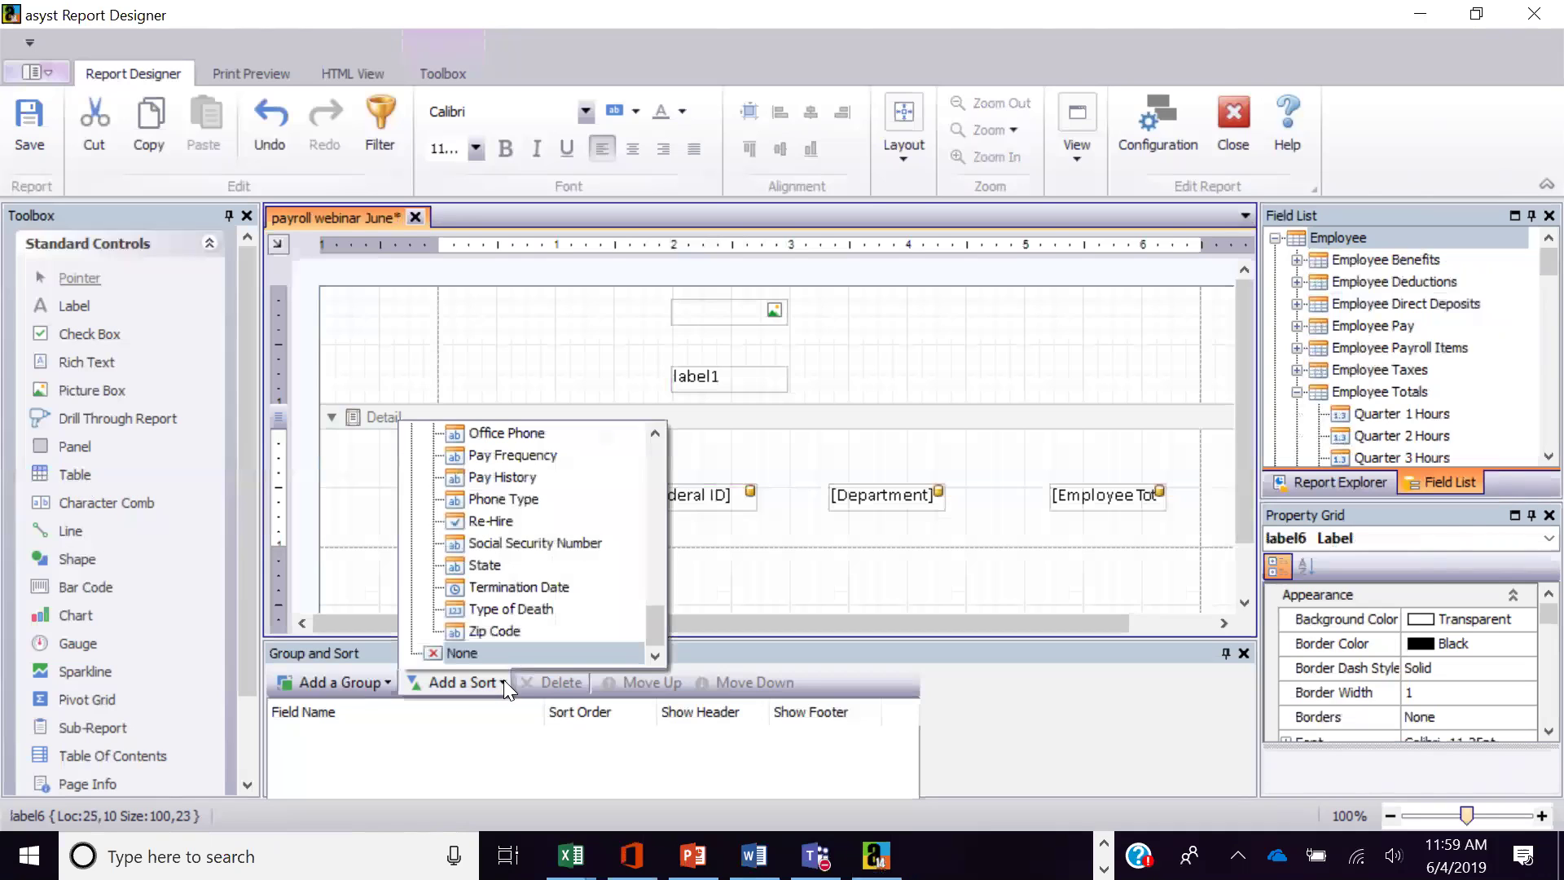
left_click_drag(650, 622, 675, 525)
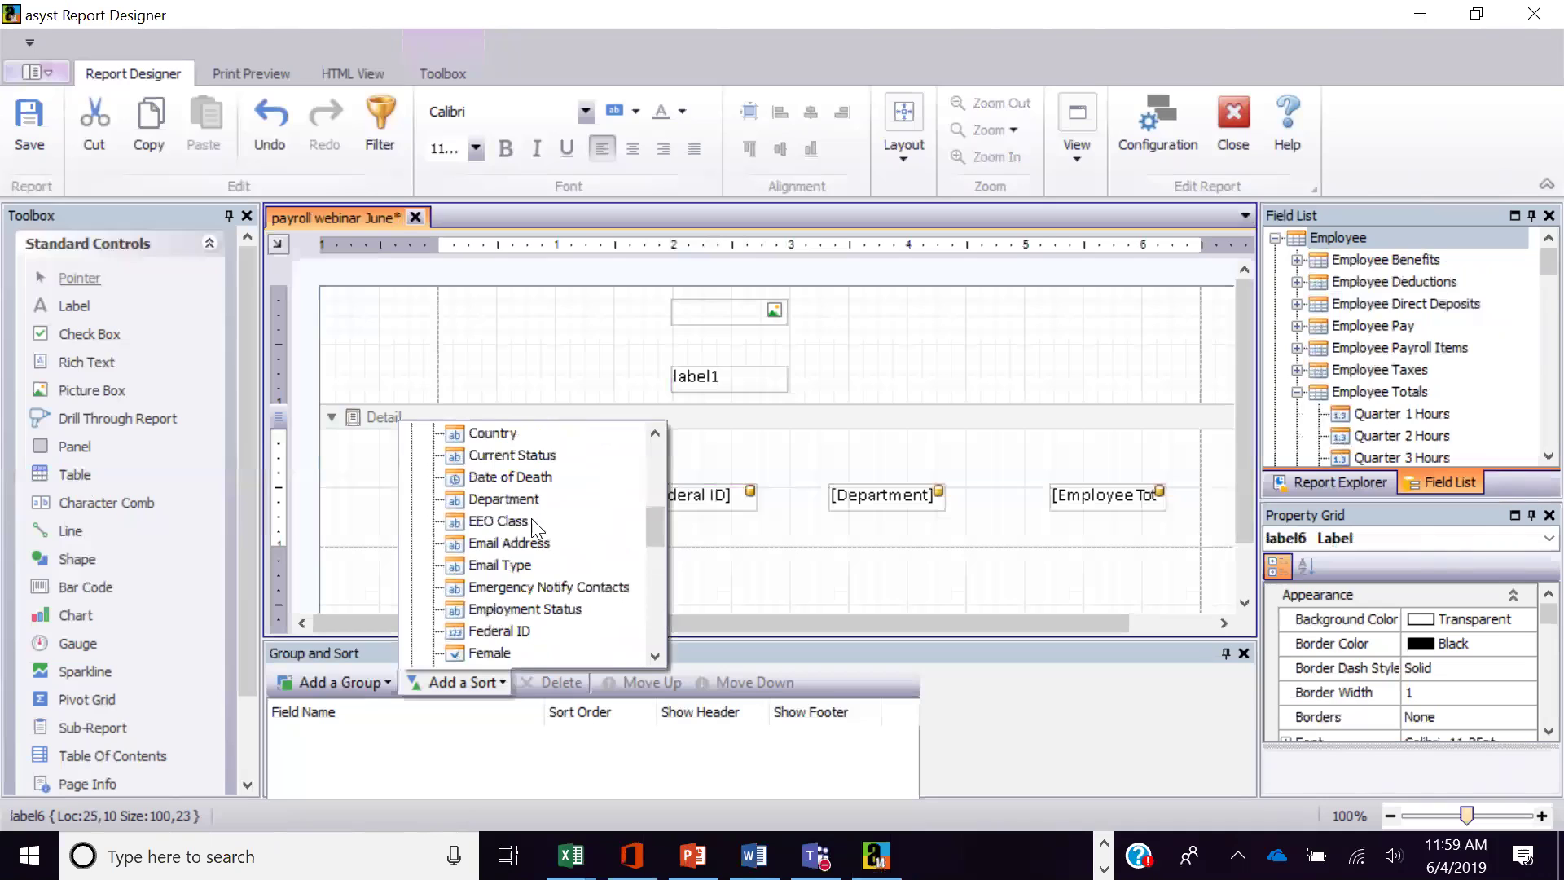
left_click(503, 500)
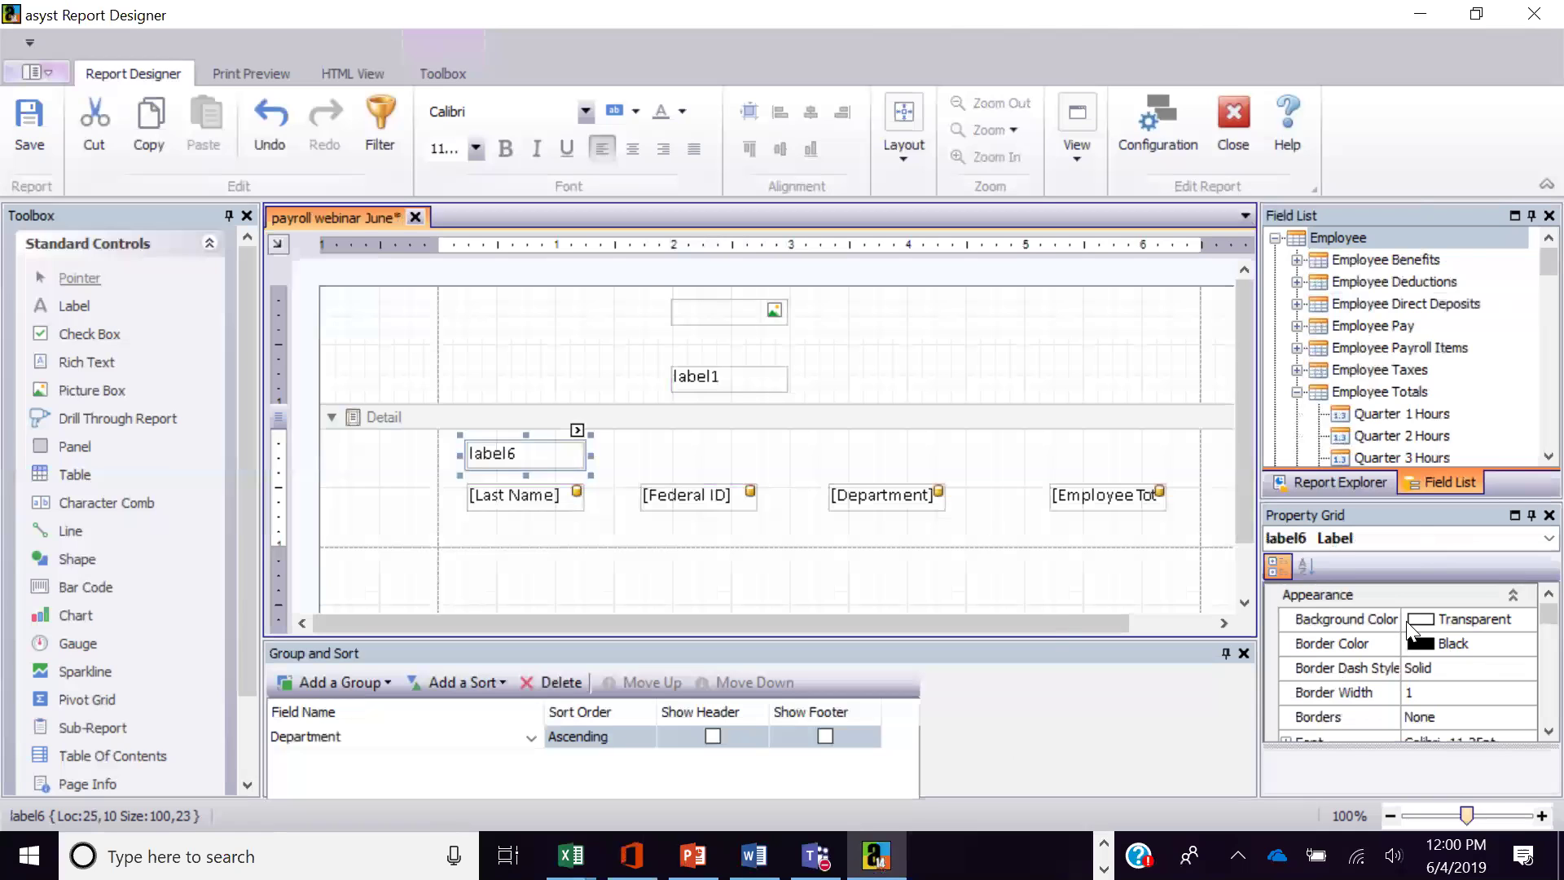
left_click(1233, 149)
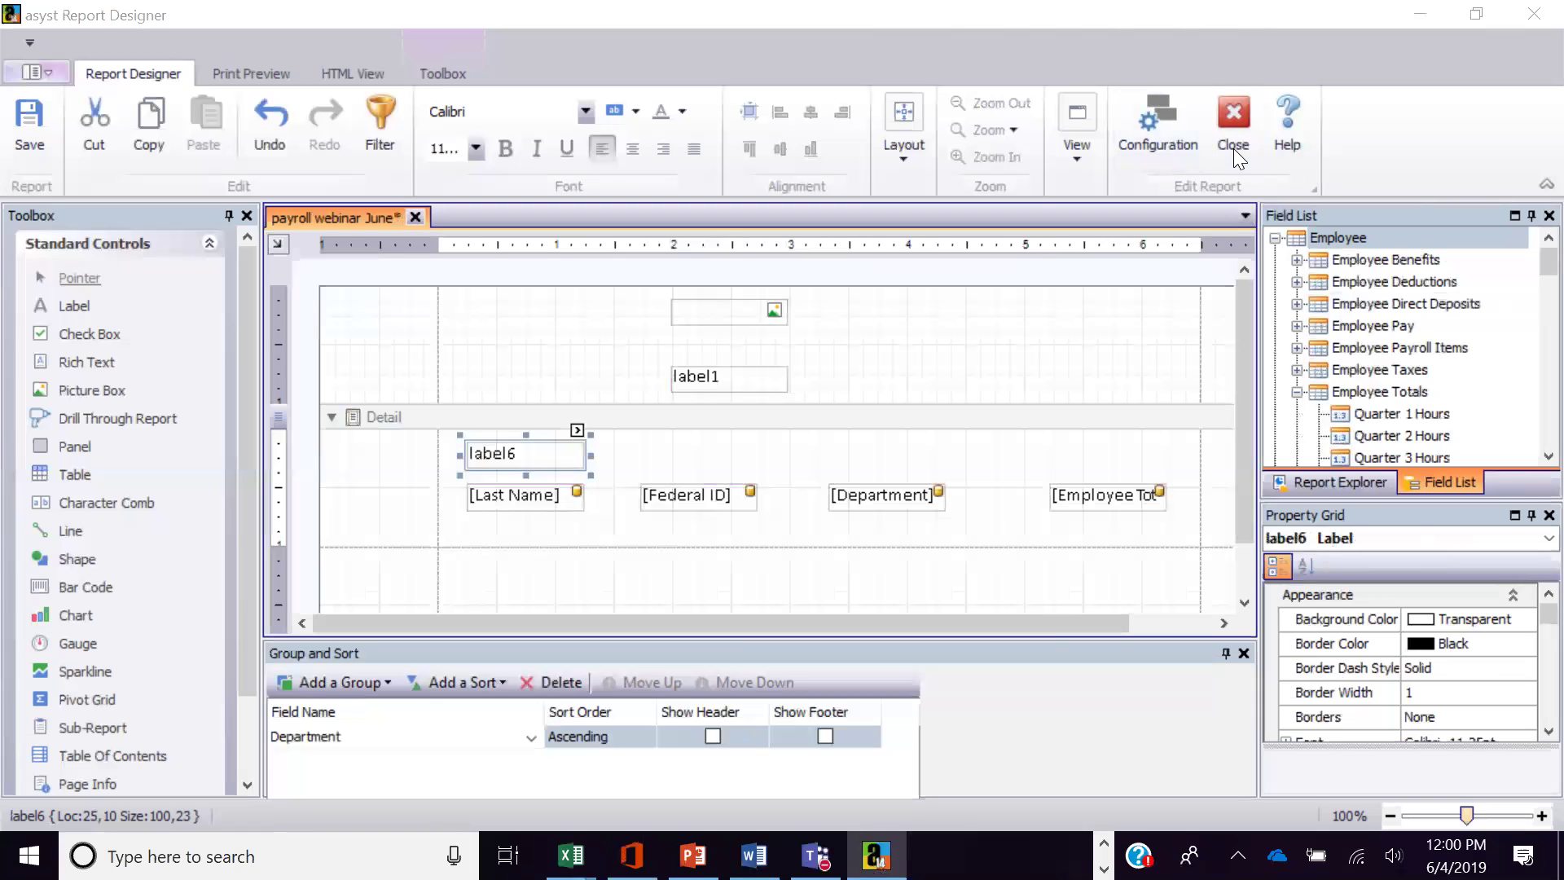